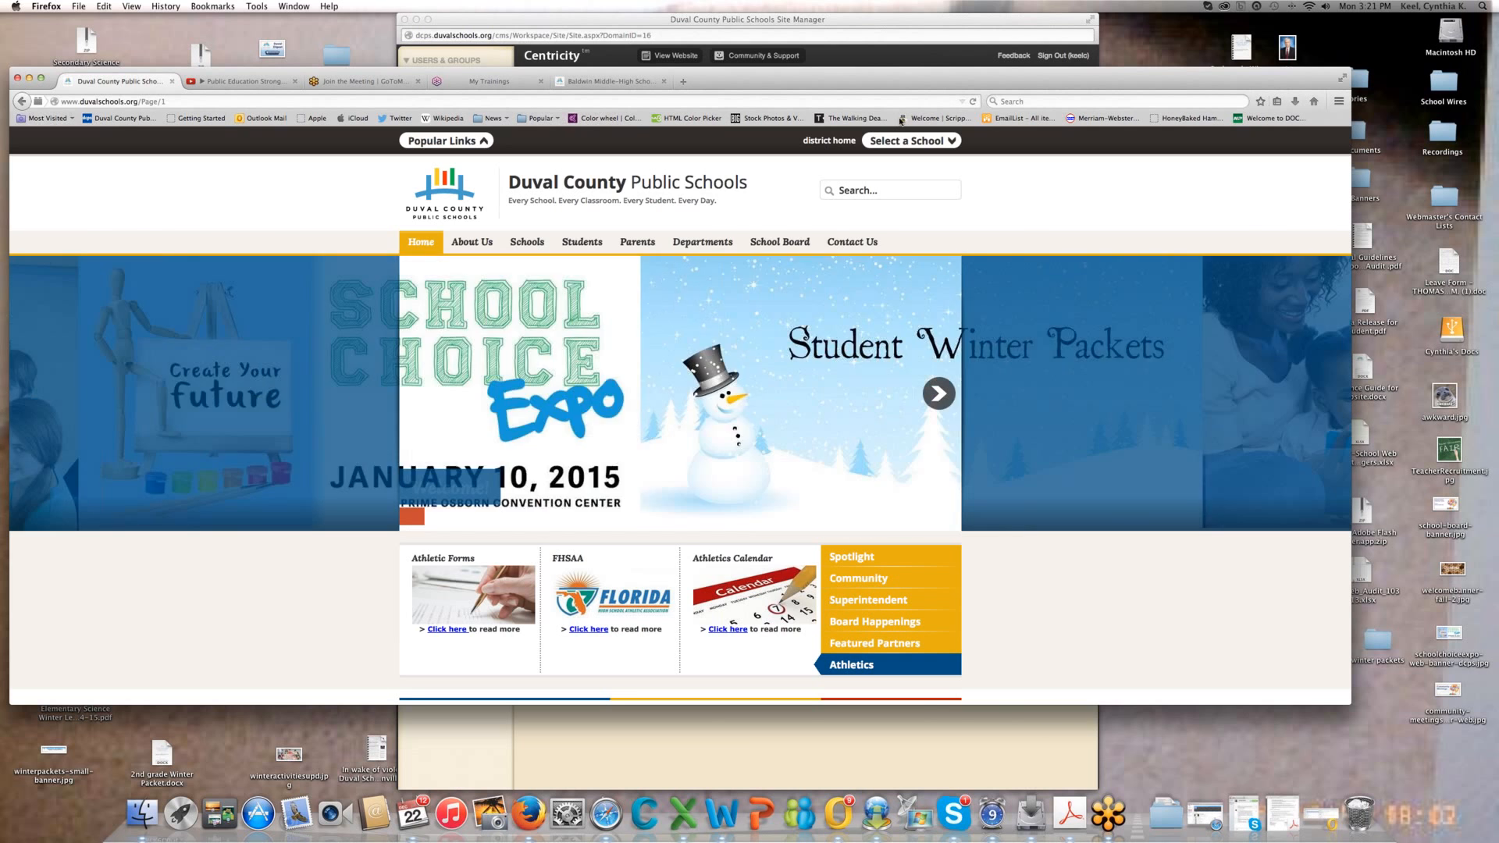
left_click_drag(824, 84, 843, 97)
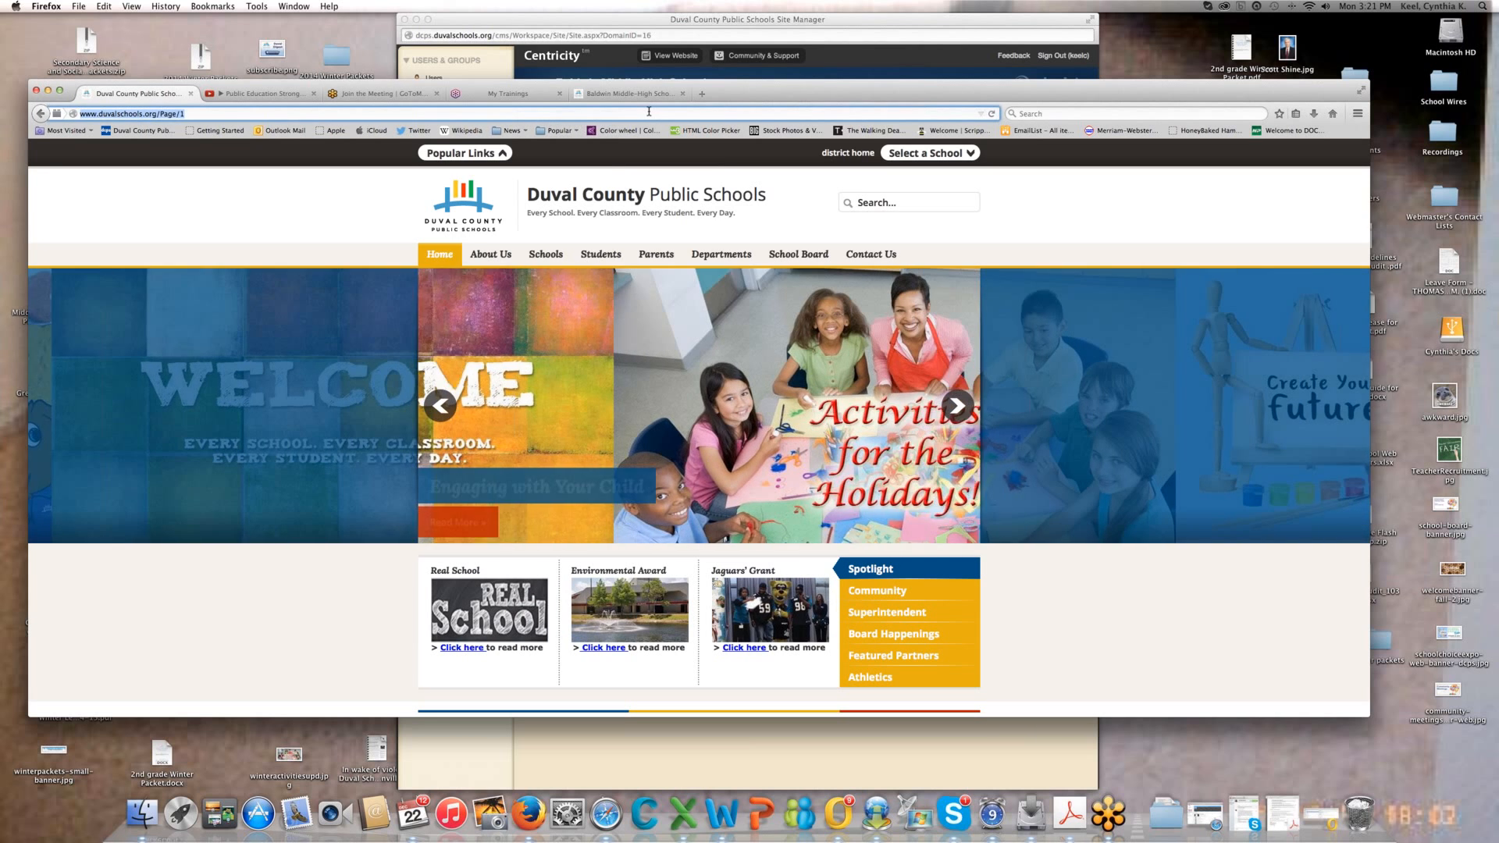
left_click(649, 111)
type("www")
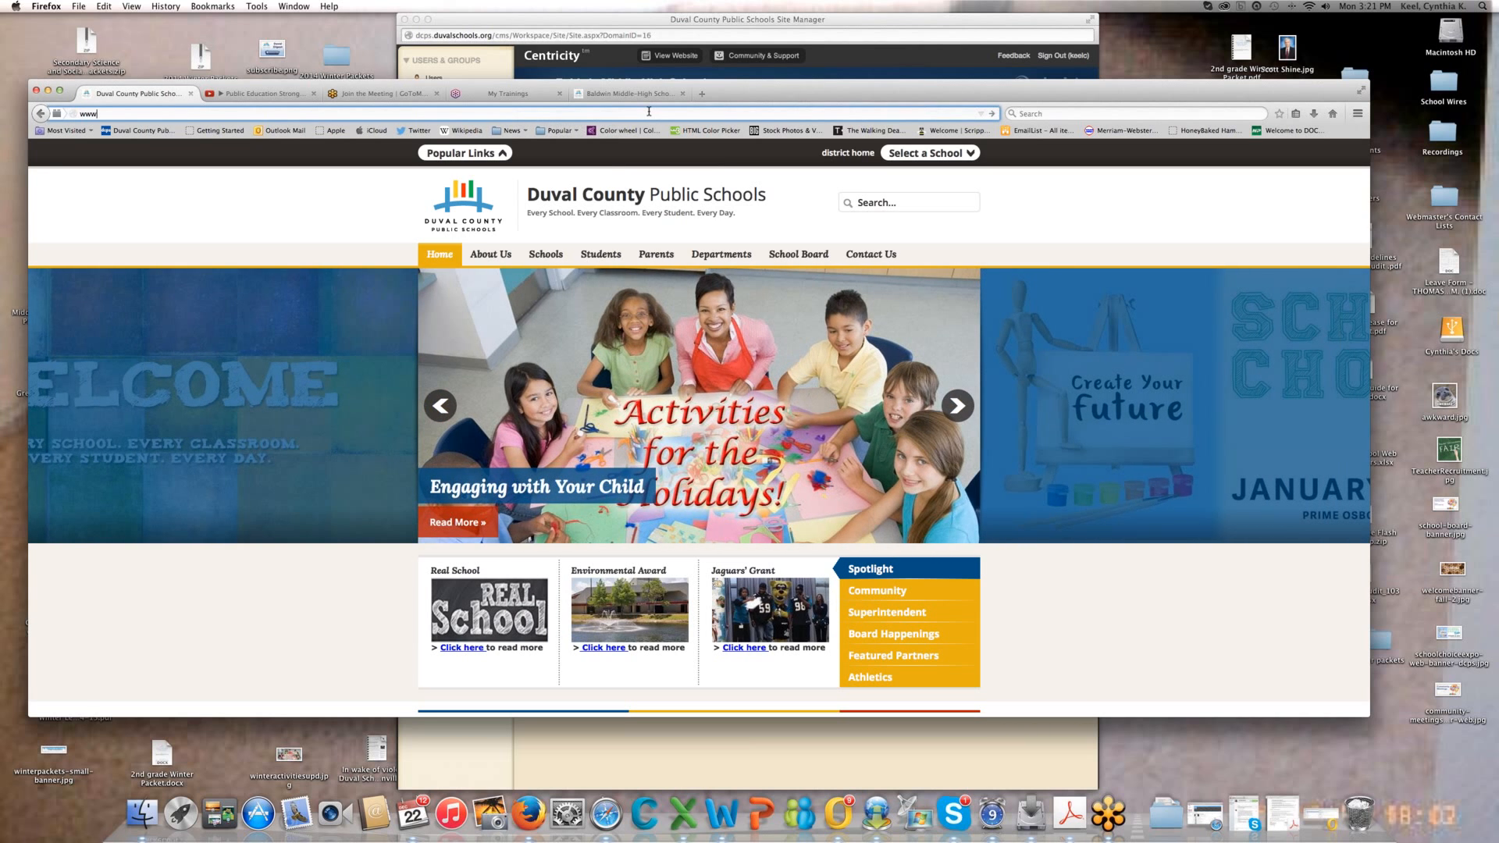
type(".duvalschools.org/admin")
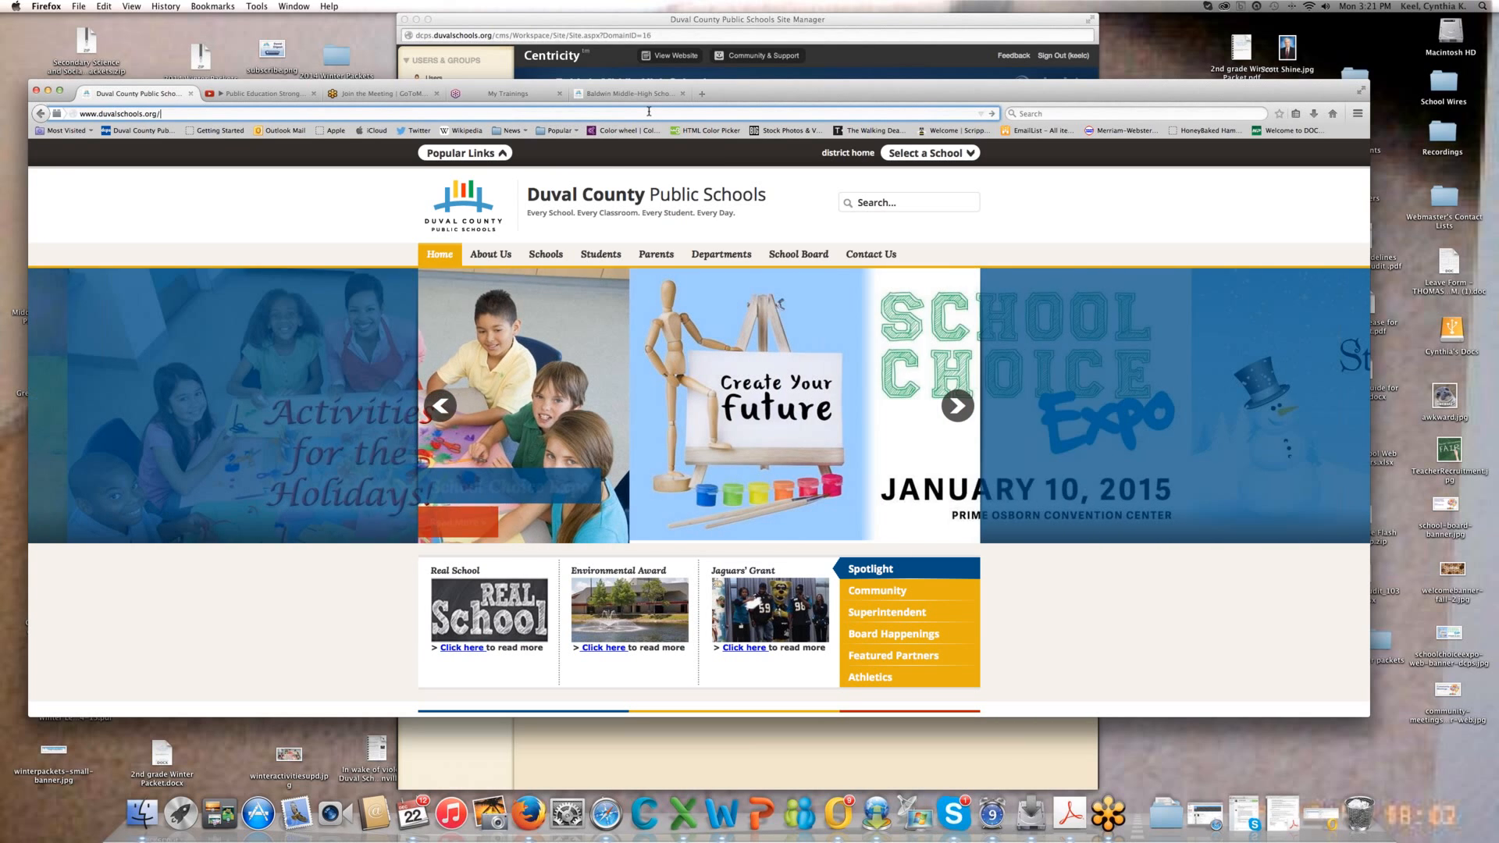
key("Return")
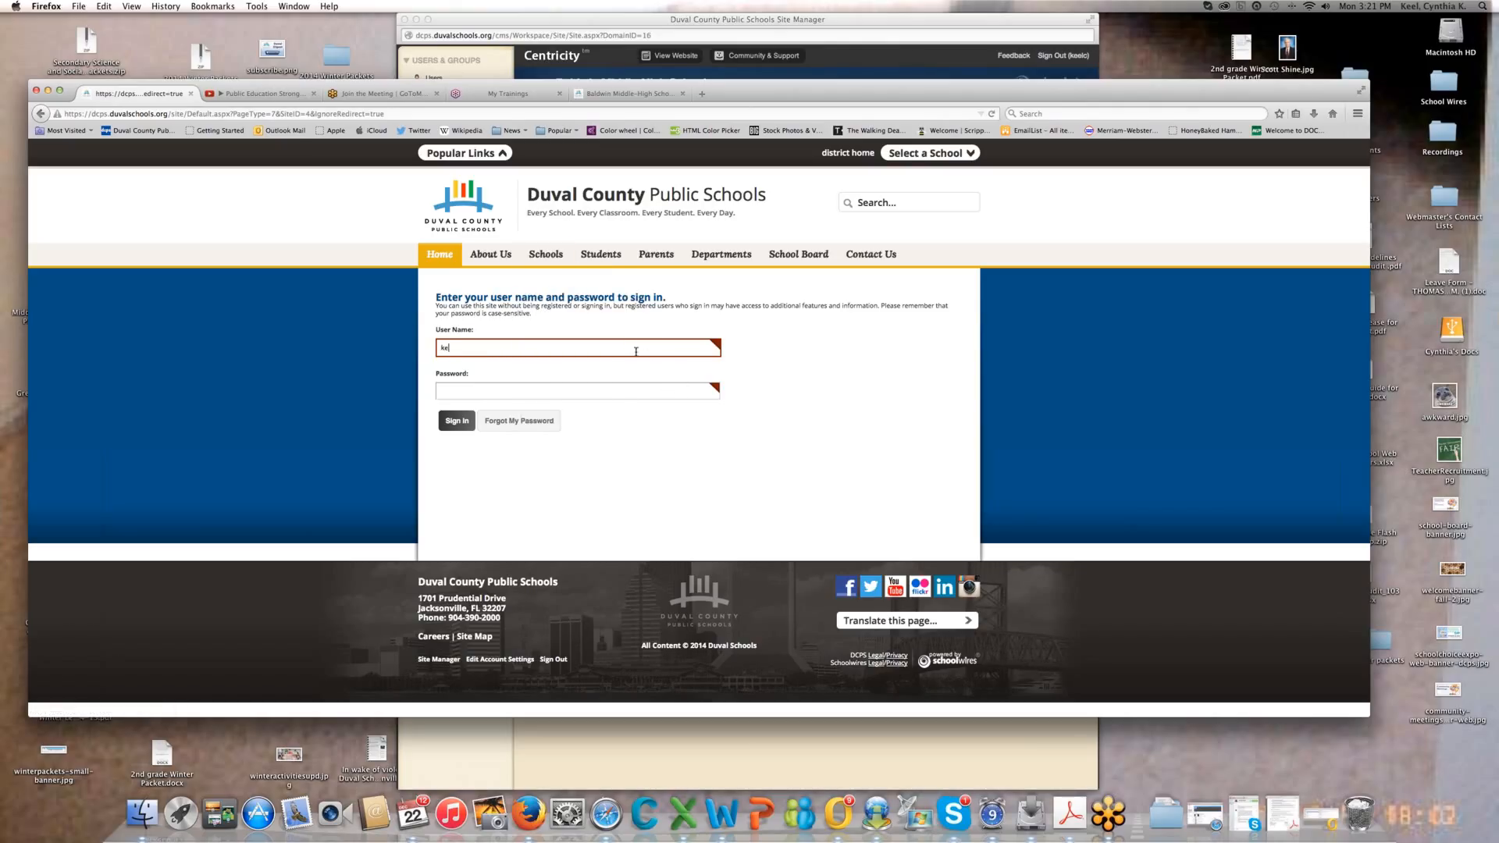
type("elc")
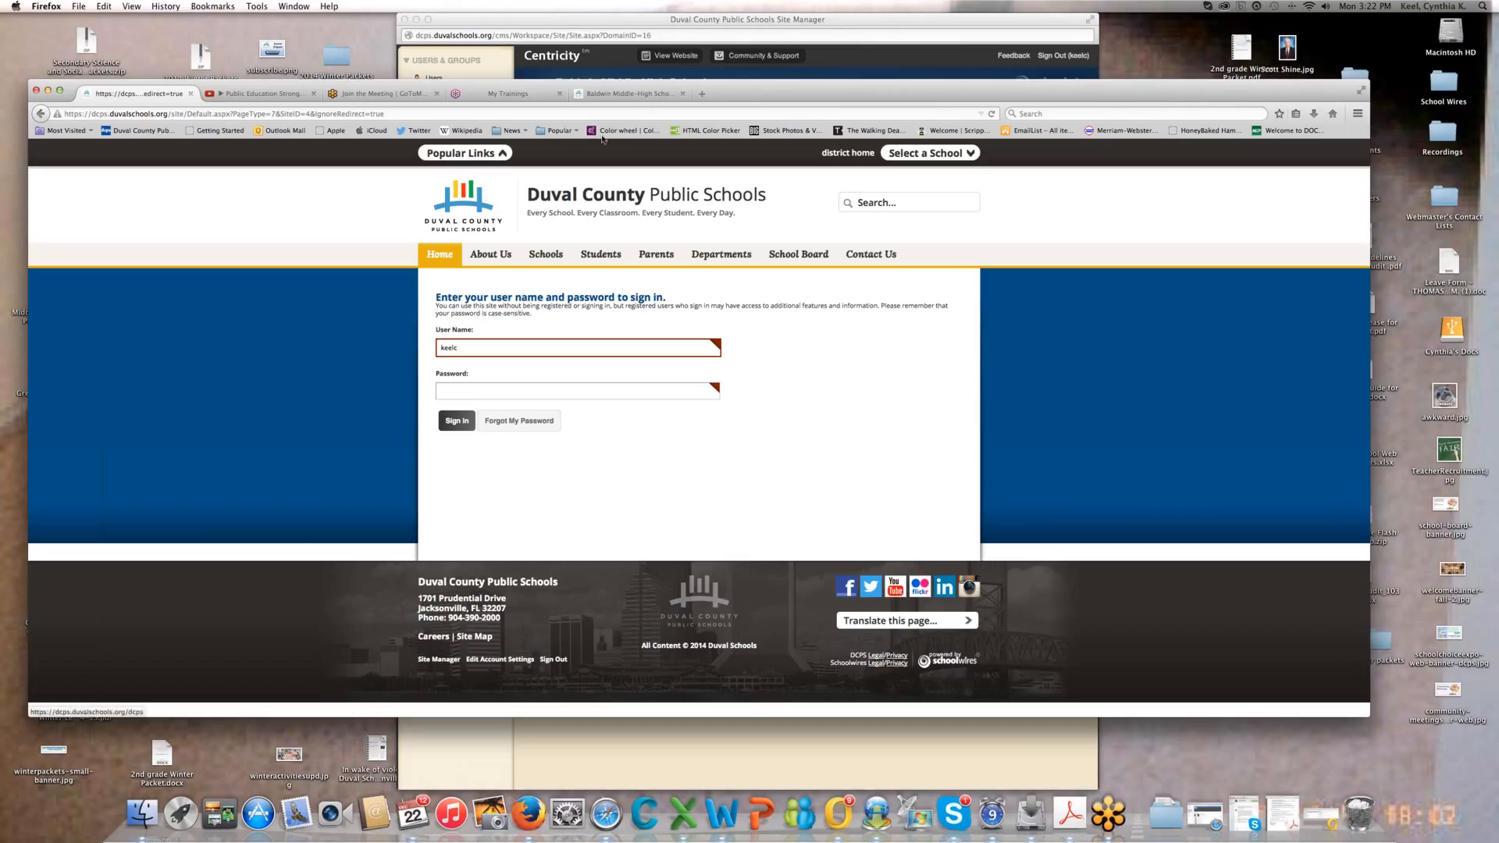
- Switch to the Site Manager window and view the section lists of the About Us, Contact Us and Programs channels
left_click(660, 23)
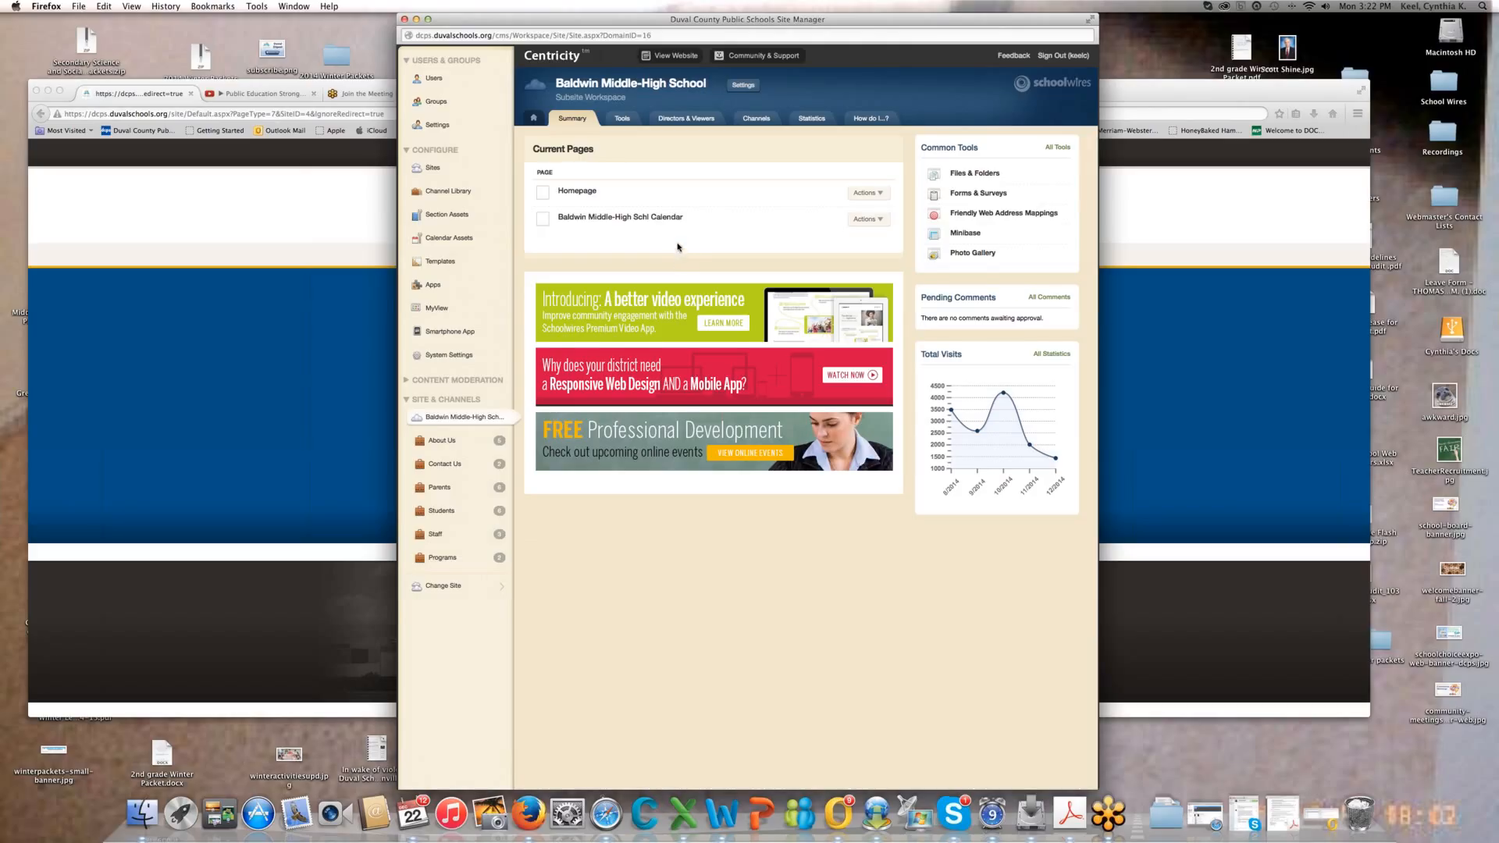
scroll(694, 253, "down", 3)
scroll(713, 242, "up", 3)
left_click(494, 448)
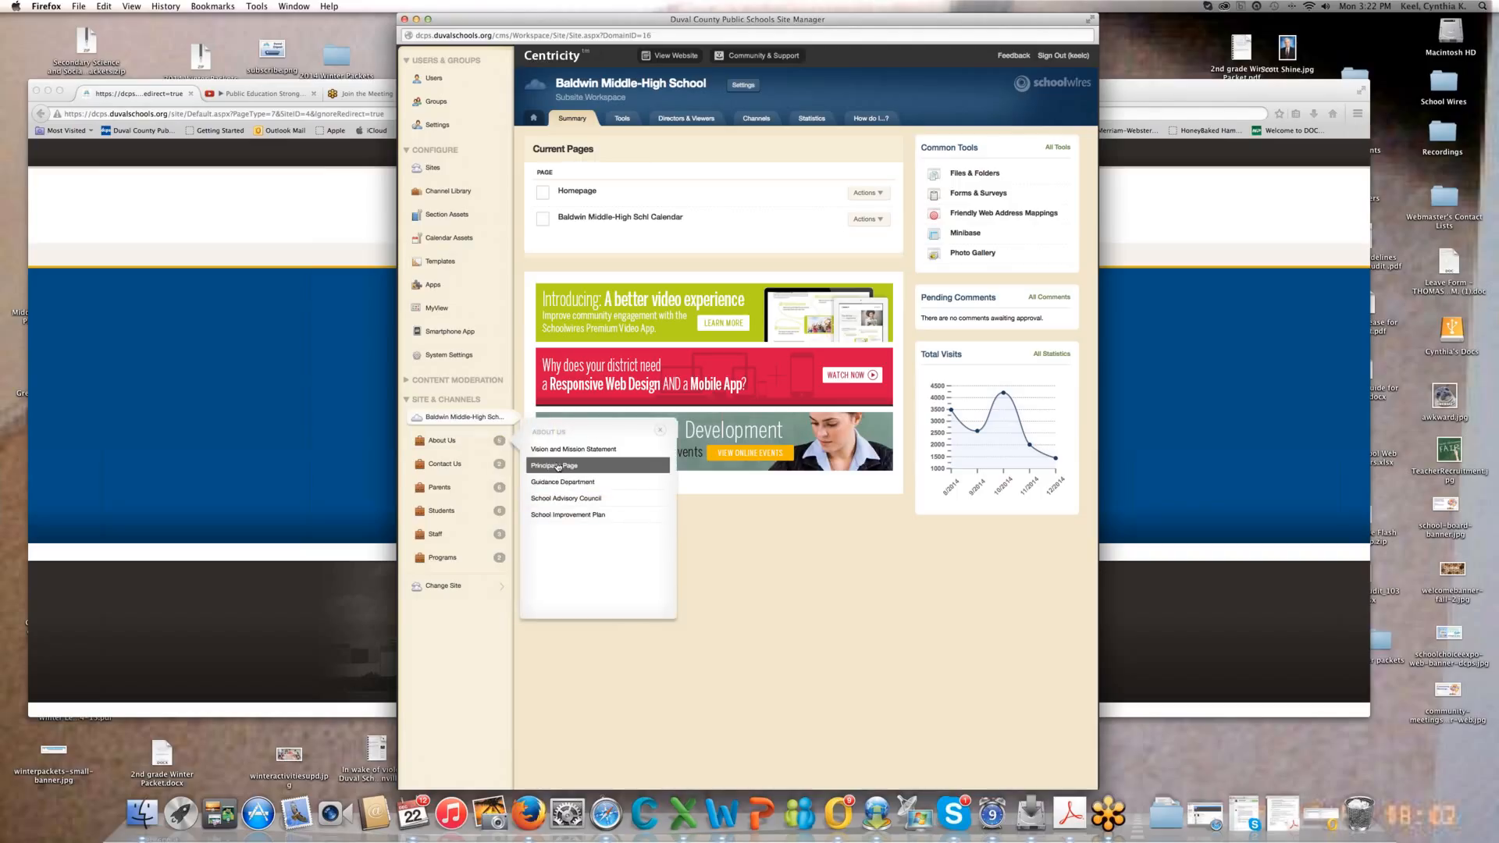
left_click(499, 463)
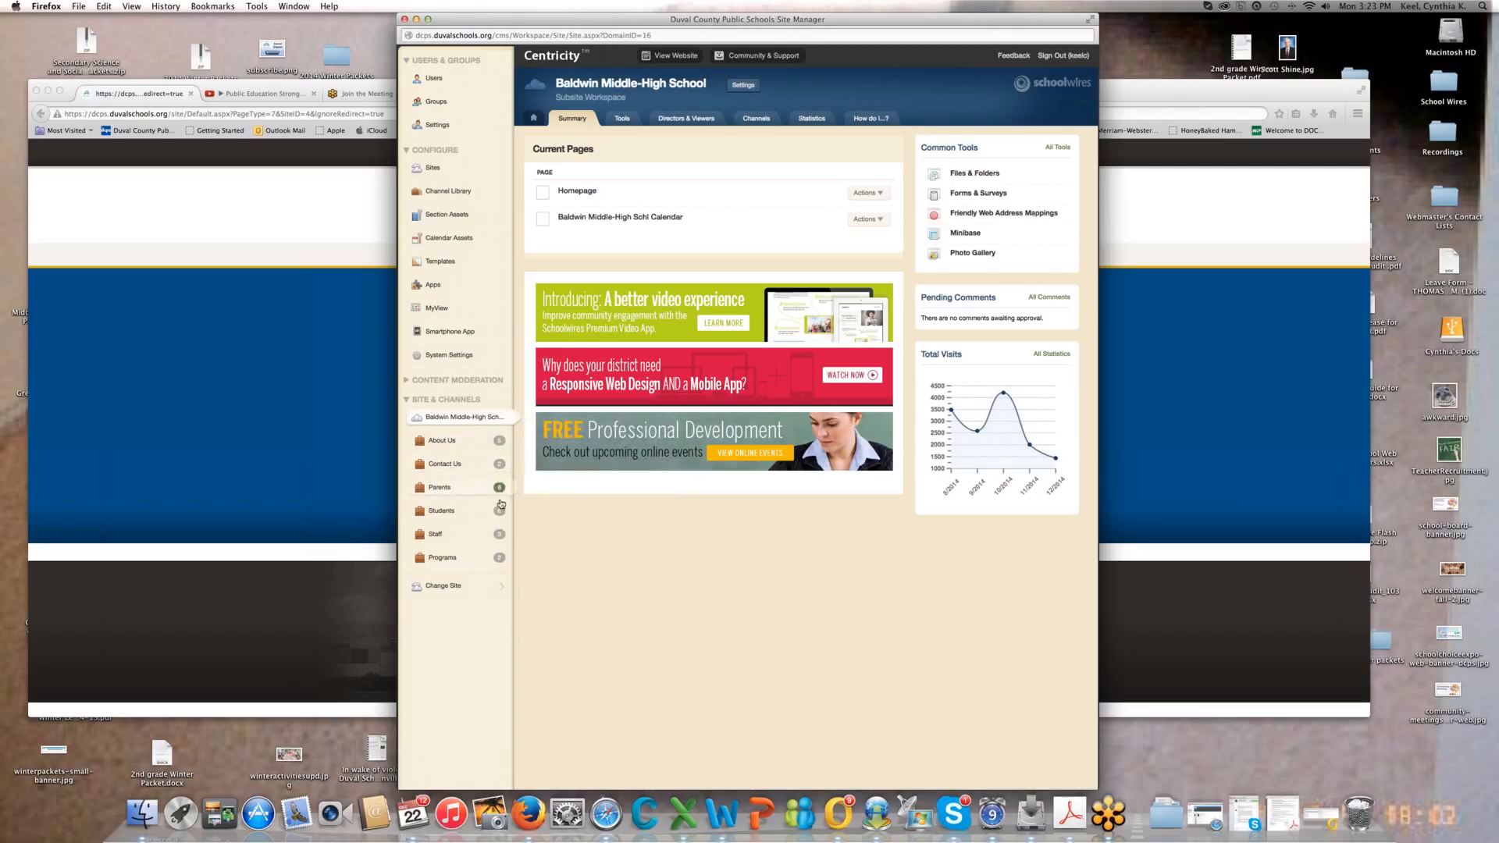
left_click(500, 557)
- Open the Baldwin Middle-High School Homepage in the workspace and review the apps placed in its lettered layout areas
left_click(577, 192)
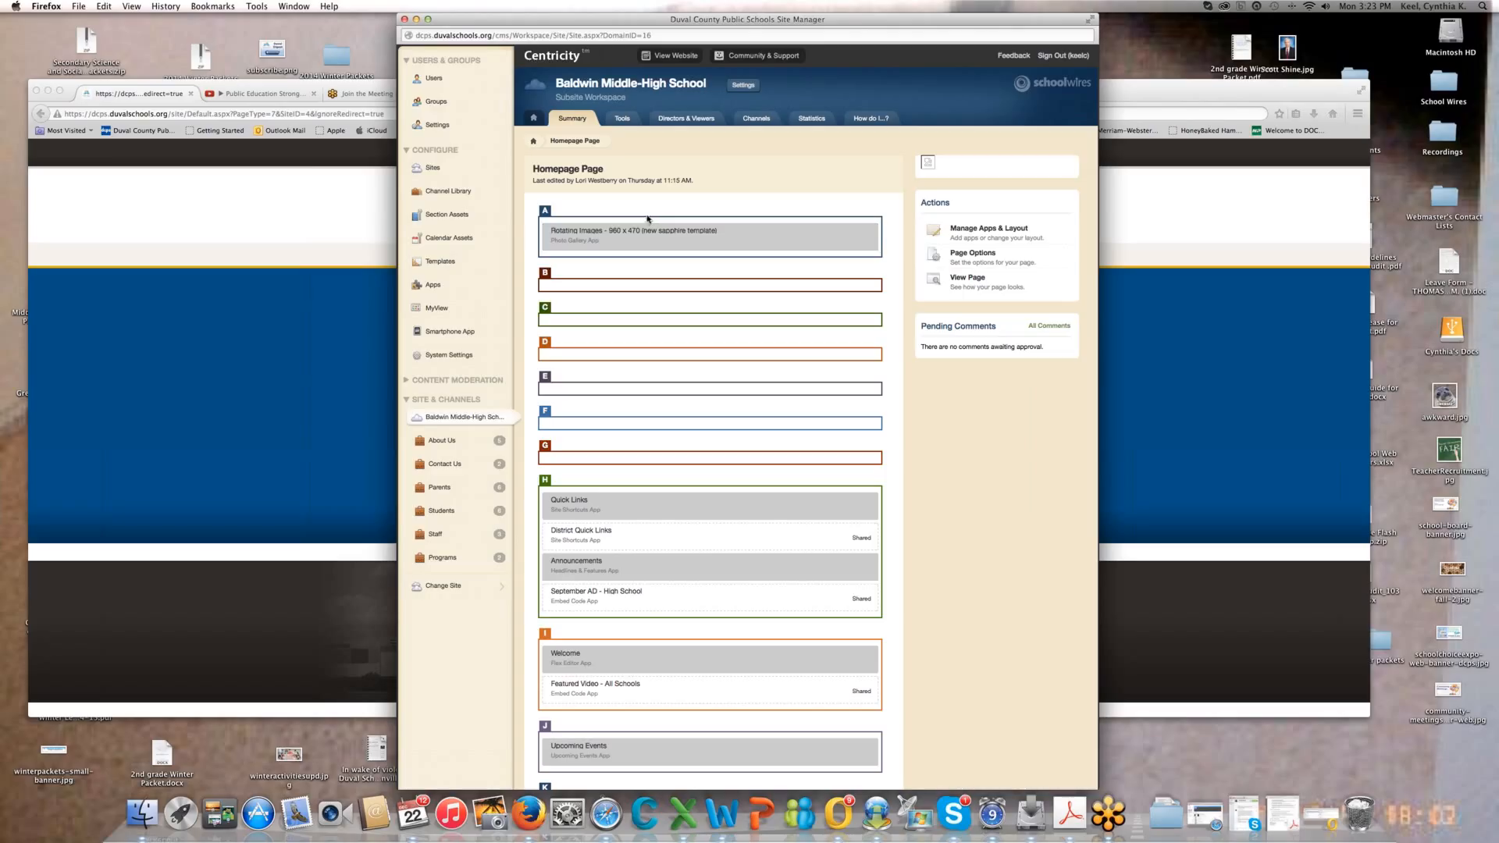
scroll(618, 209, "down", 1)
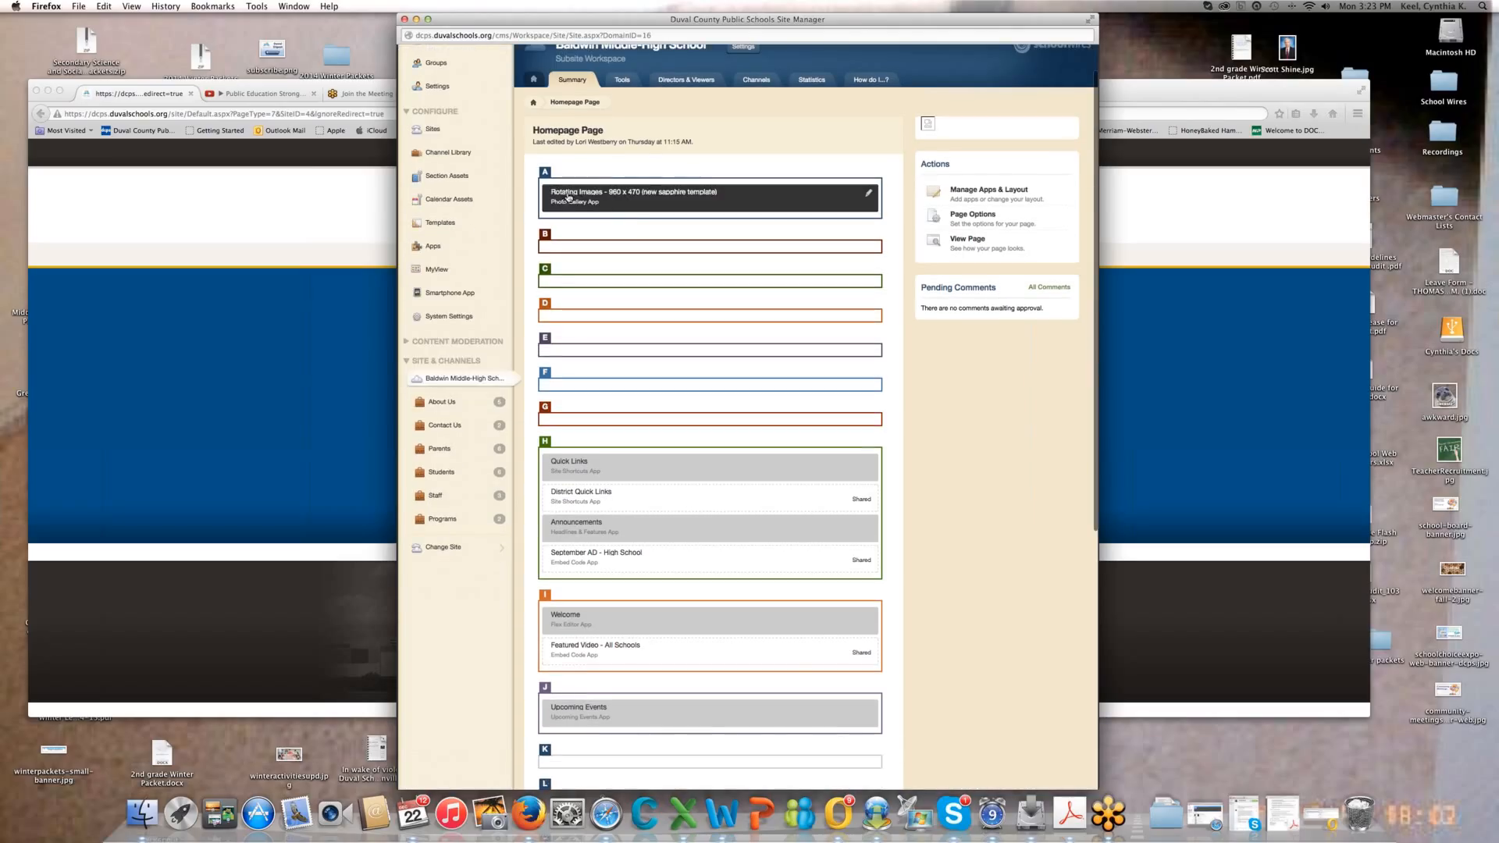
scroll(632, 242, "down", 6)
scroll(663, 499, "up", 7)
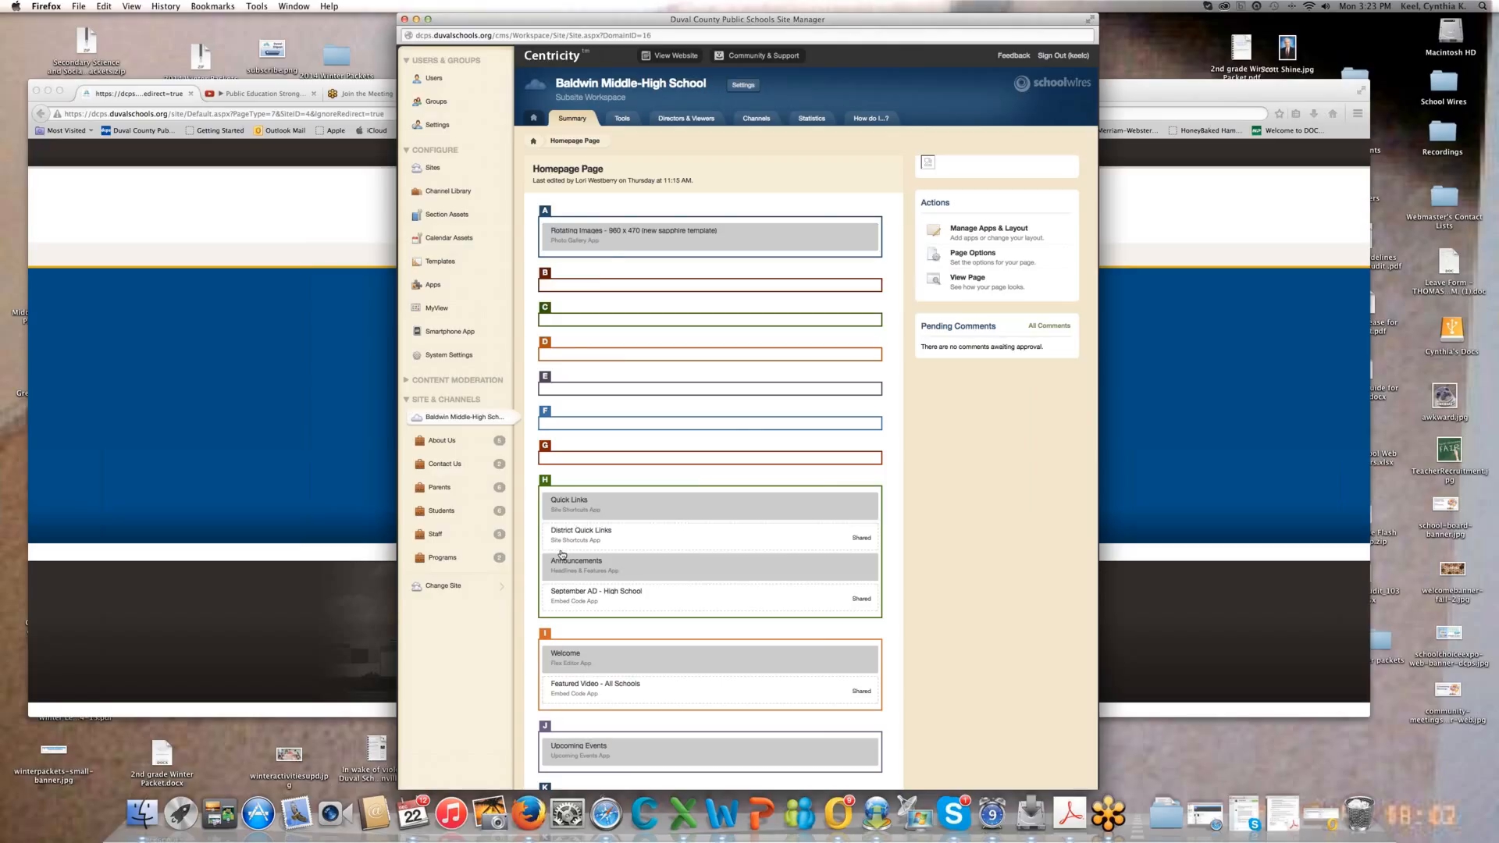
scroll(593, 579, "down", 2)
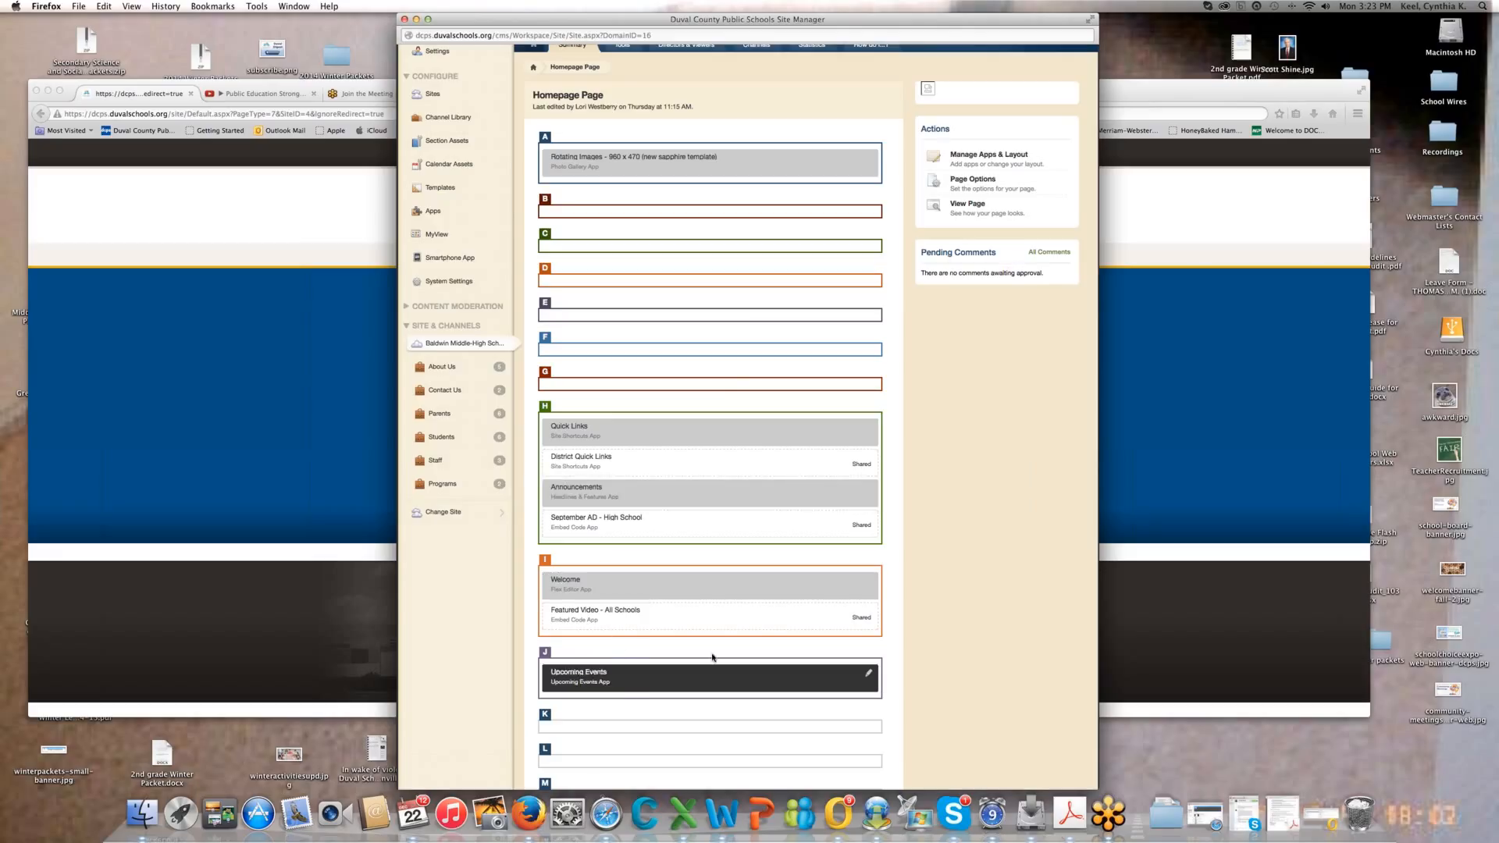
scroll(780, 539, "up", 2)
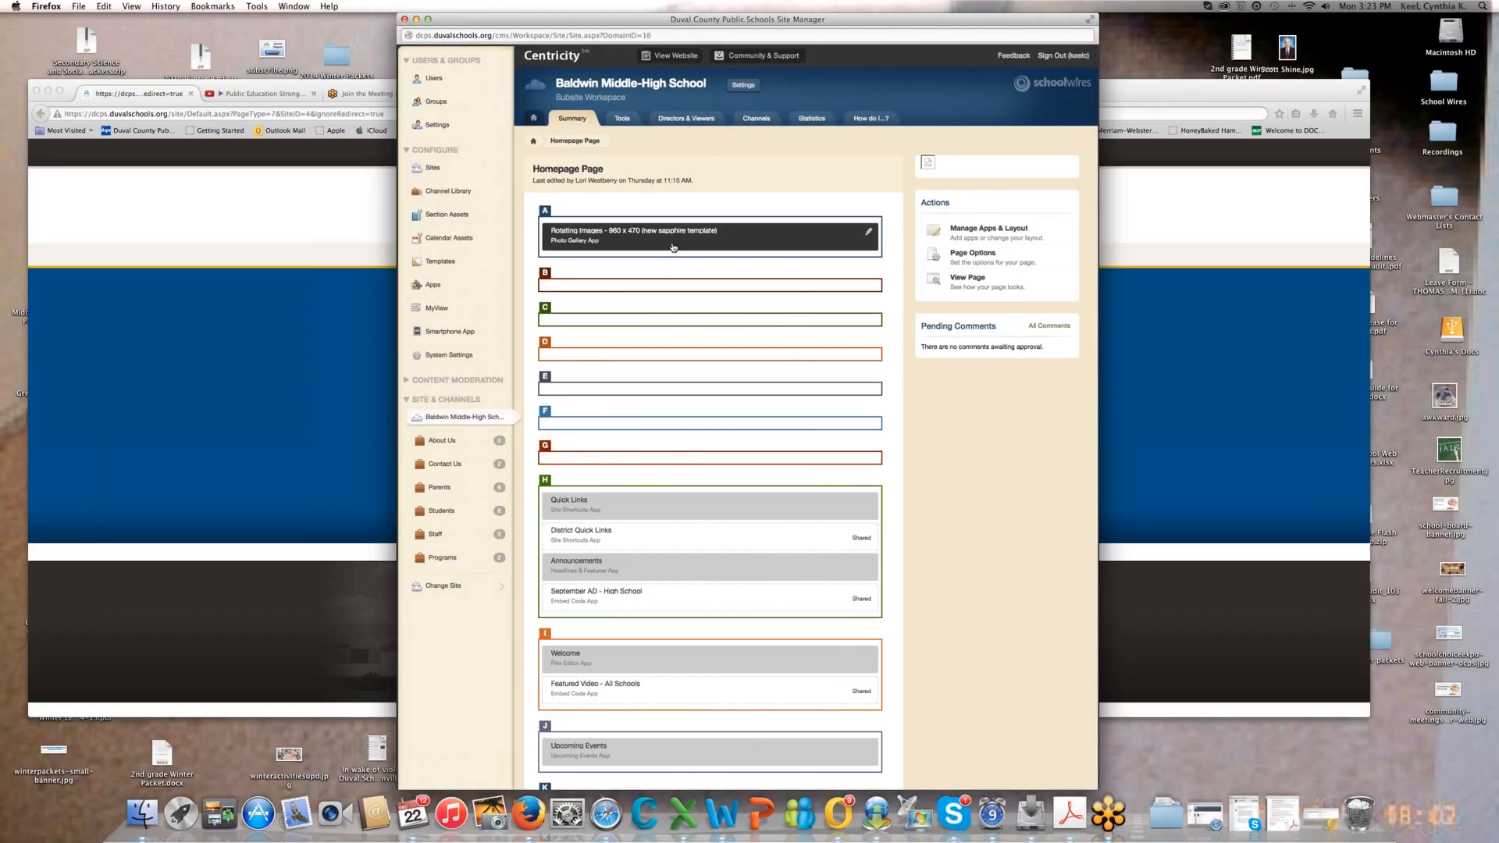
scroll(685, 426, "down", 4)
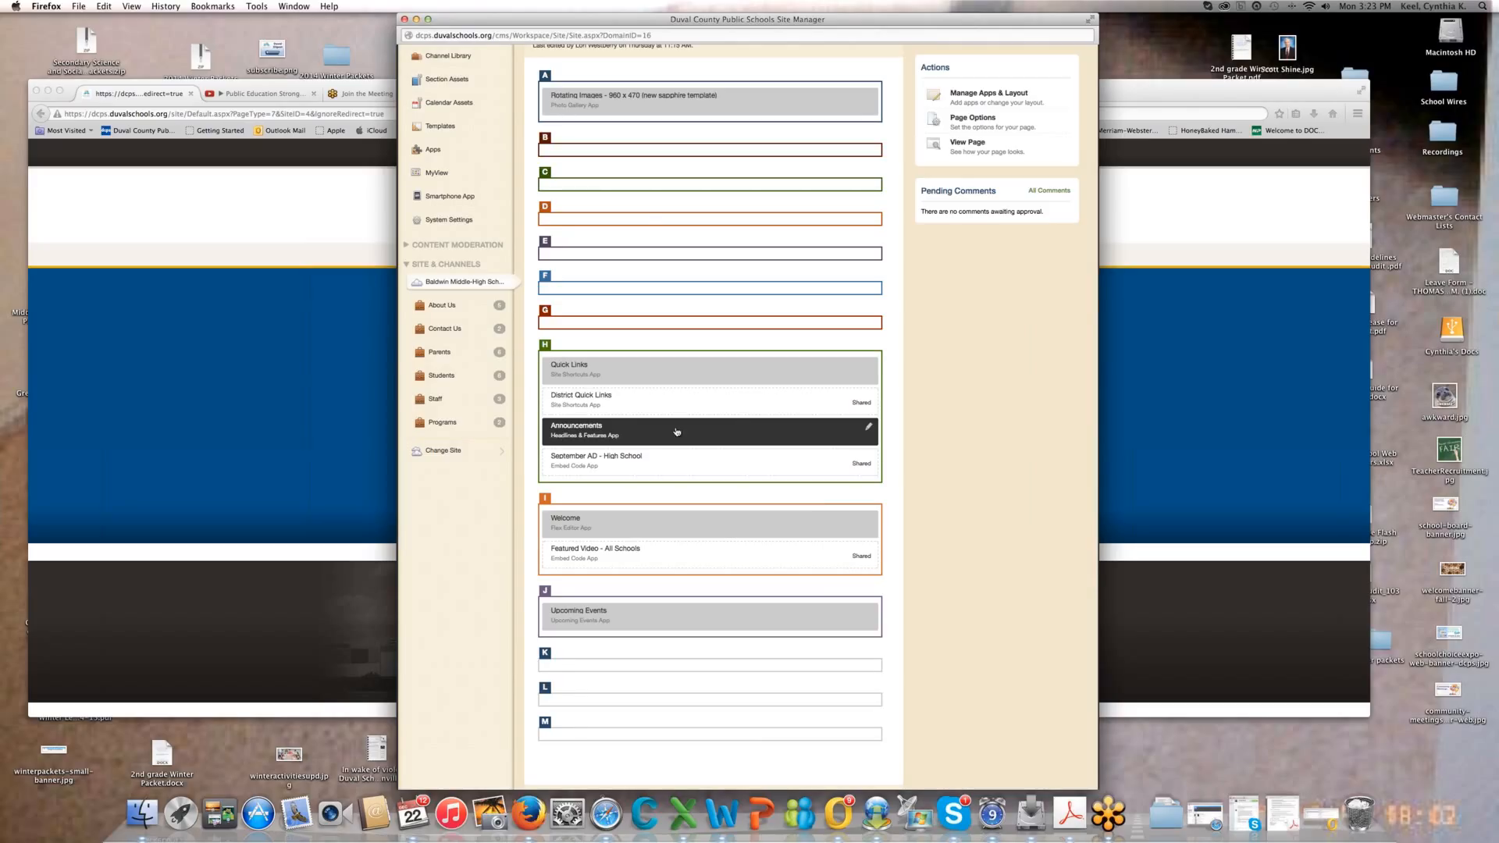
scroll(633, 249, "up", 2)
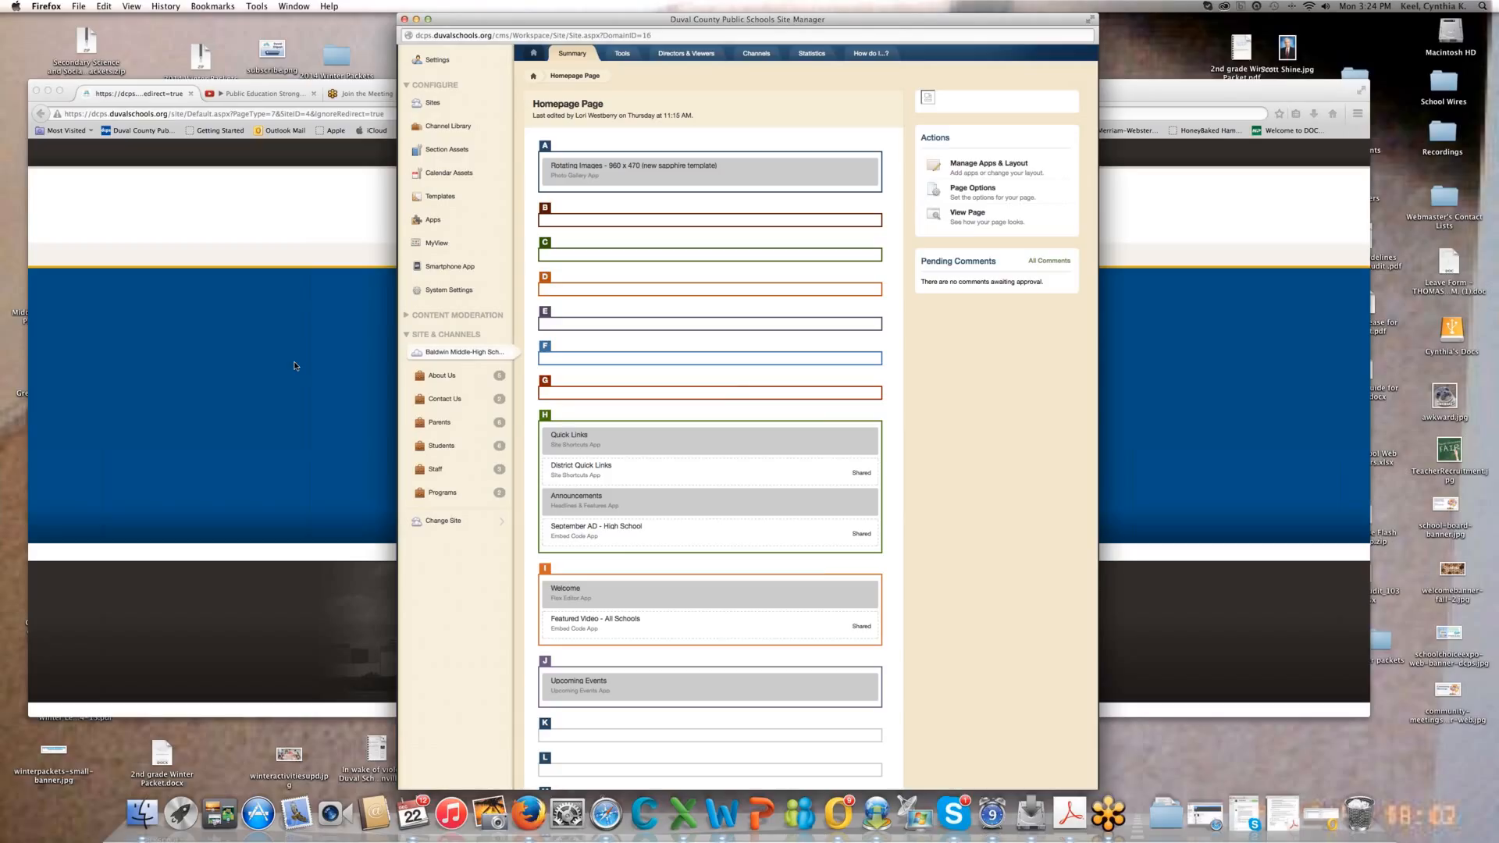
- Examine the live Baldwin Middle-High School website, comparing its banner, quick links, welcome text and upcoming events with the layout
left_click(254, 356)
left_click(628, 92)
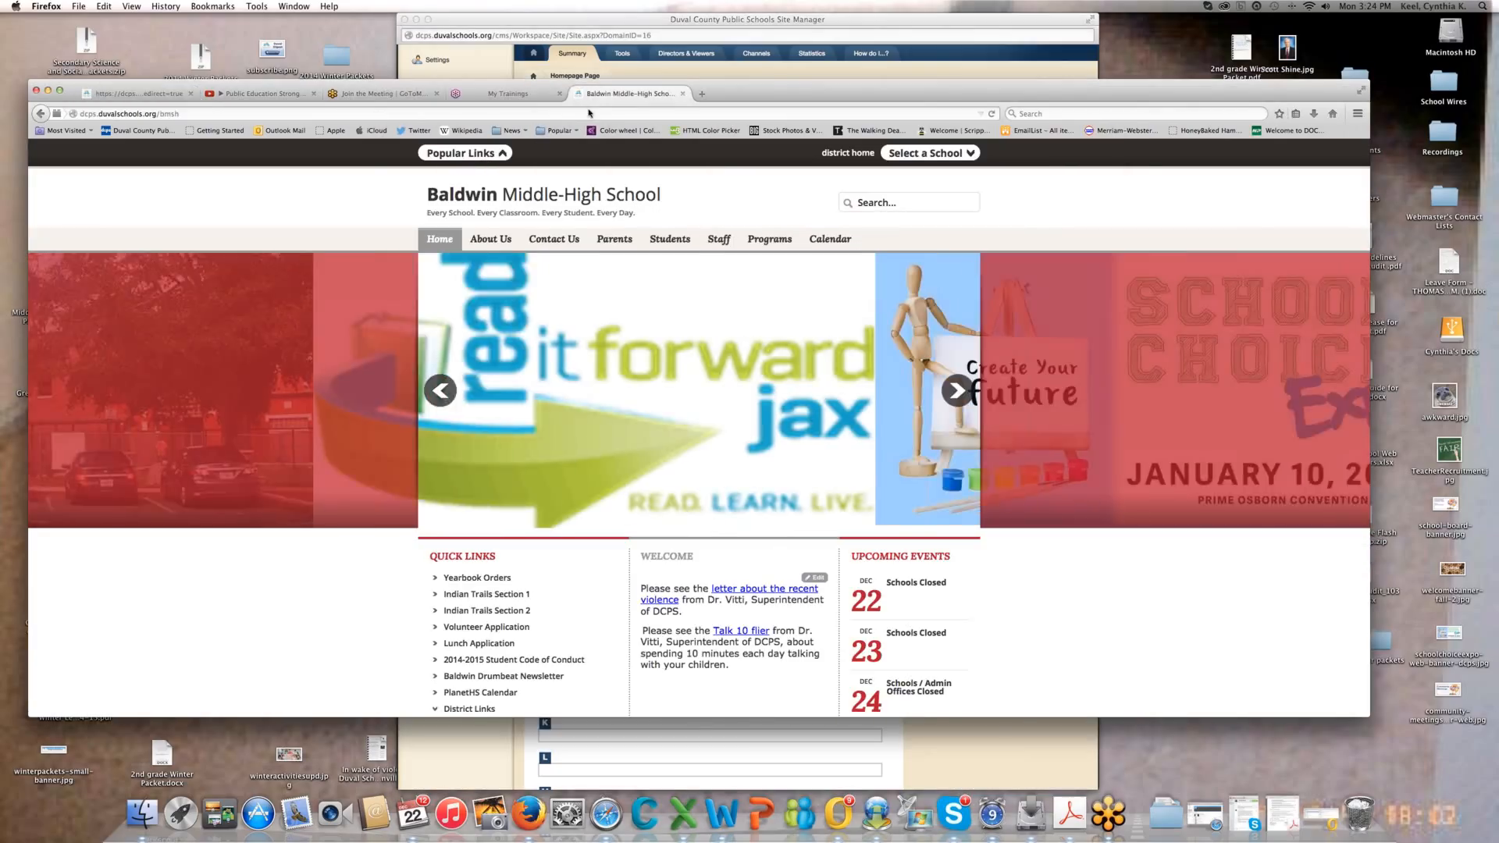
scroll(558, 354, "down", 2)
scroll(687, 240, "down", 2)
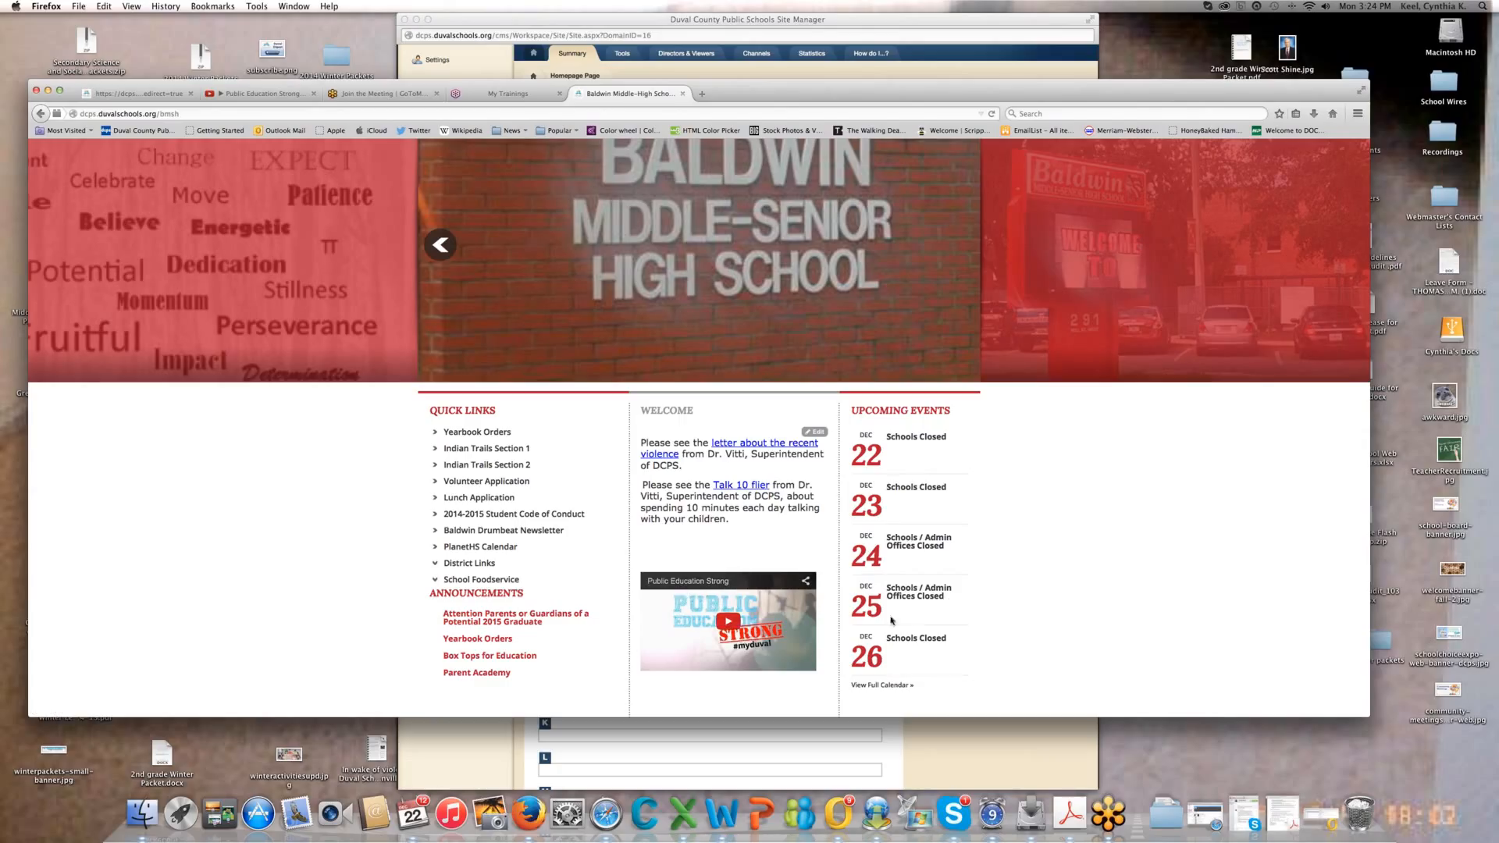
scroll(879, 579, "up", 3)
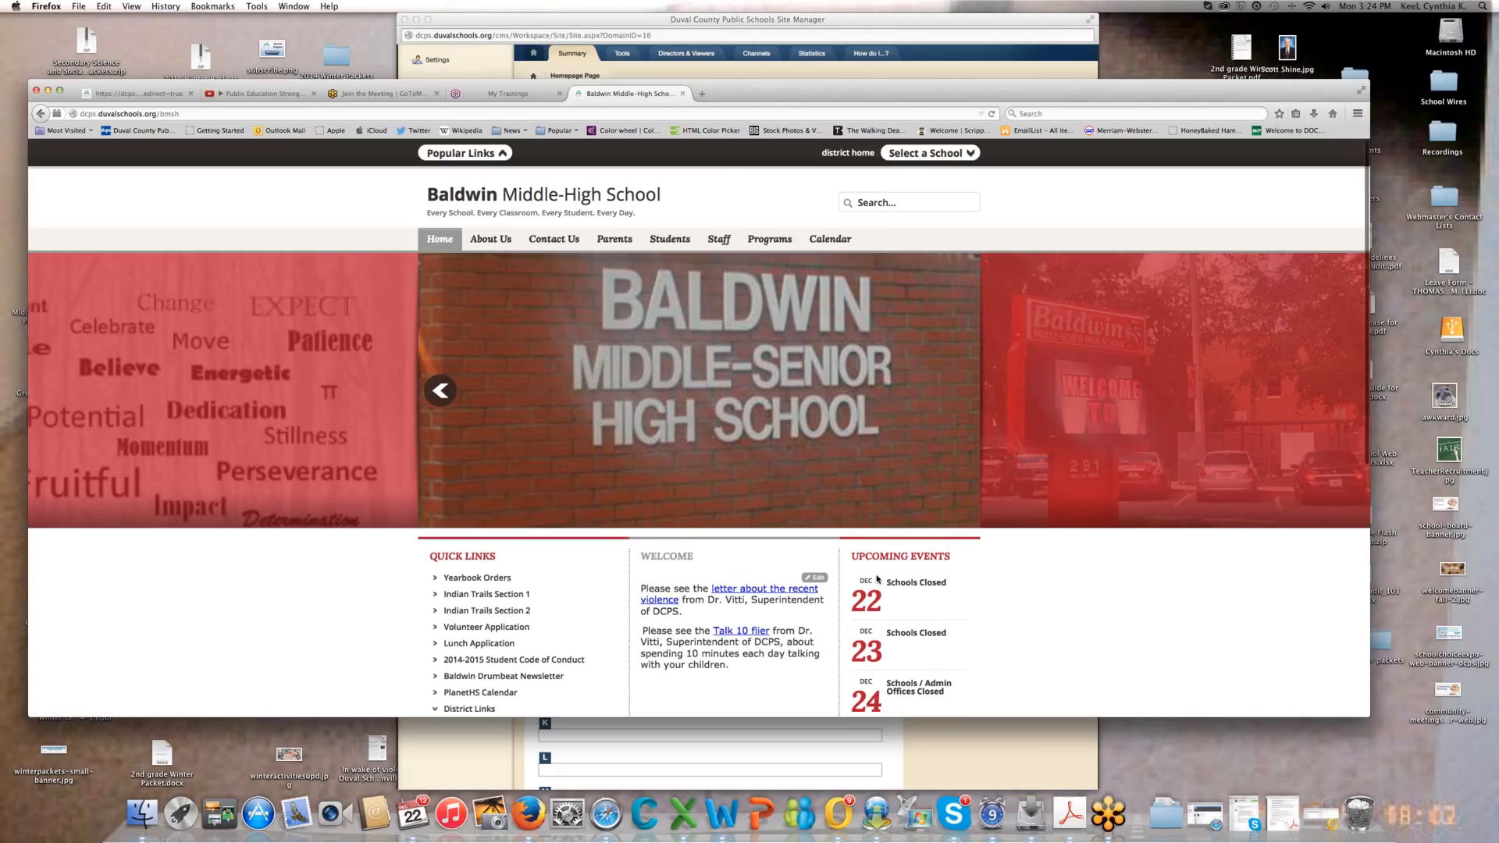
- Return to the Site Manager window and open the Rotating Images - 960 x 470 photo gallery from the Homepage layout
left_click(710, 19)
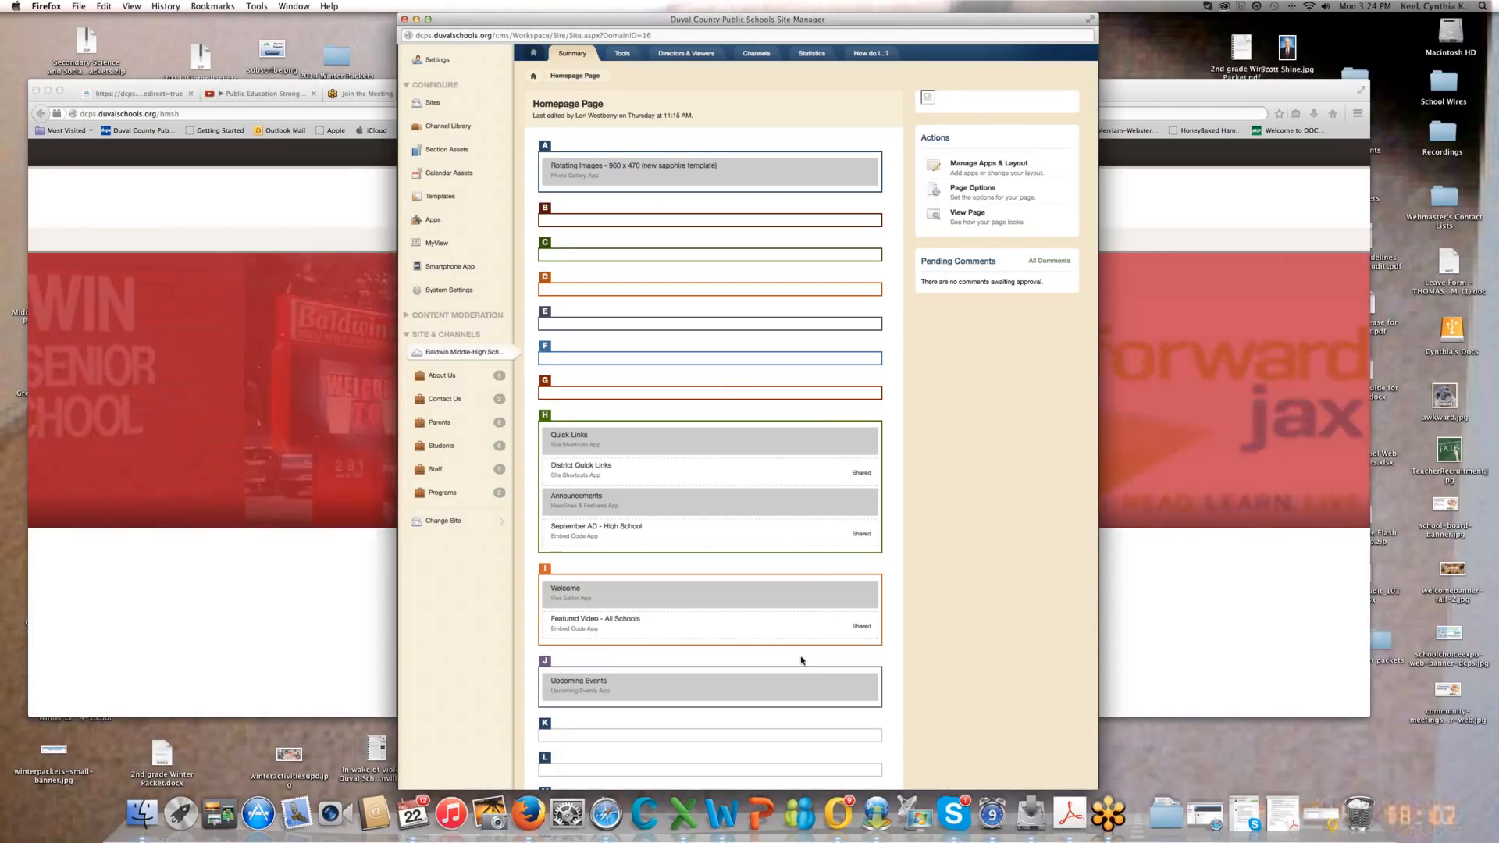
scroll(801, 661, "up", 2)
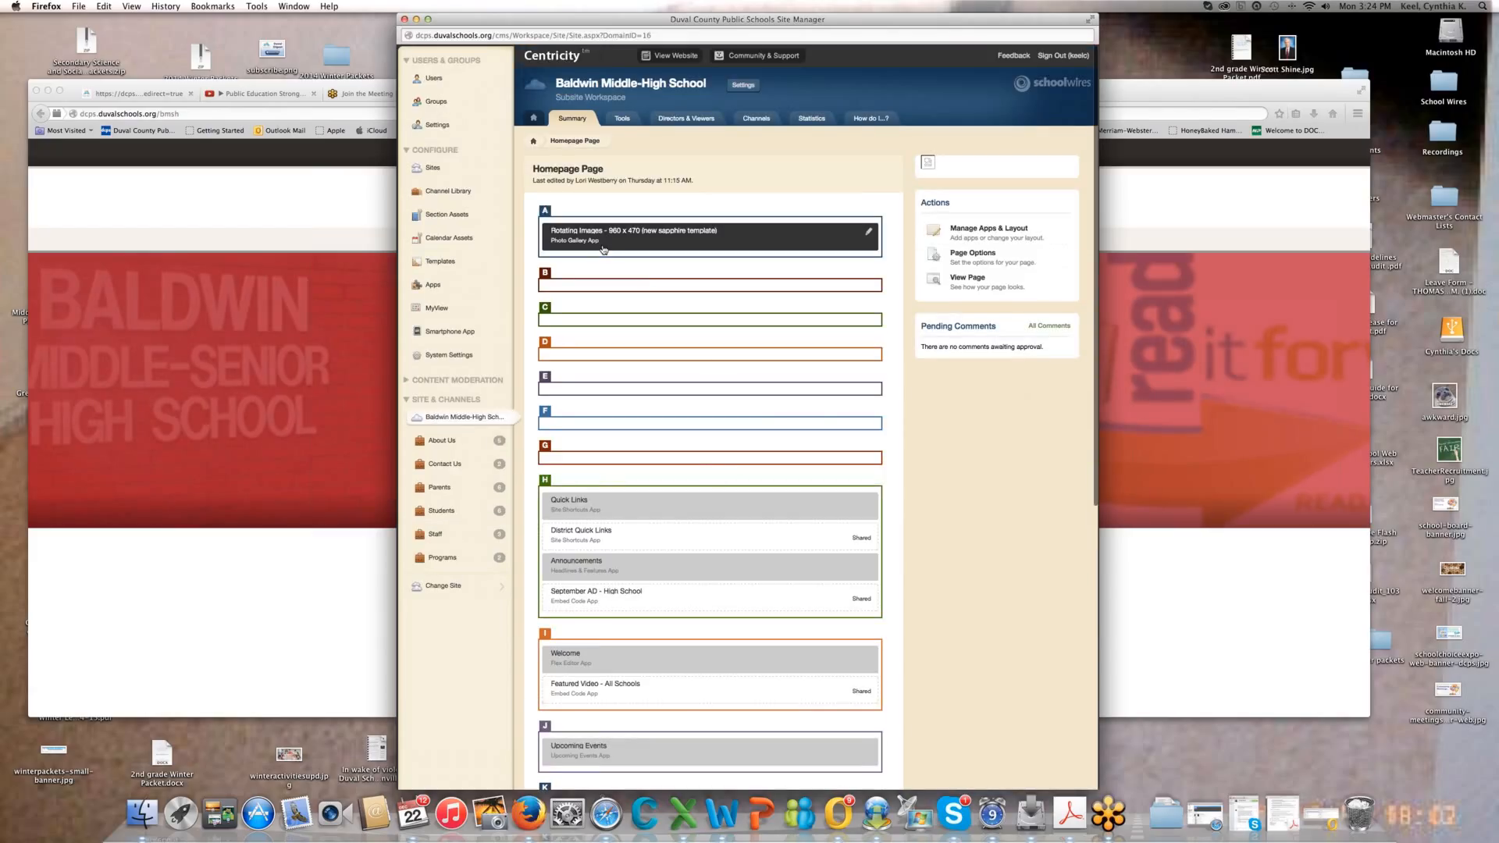
left_click(603, 248)
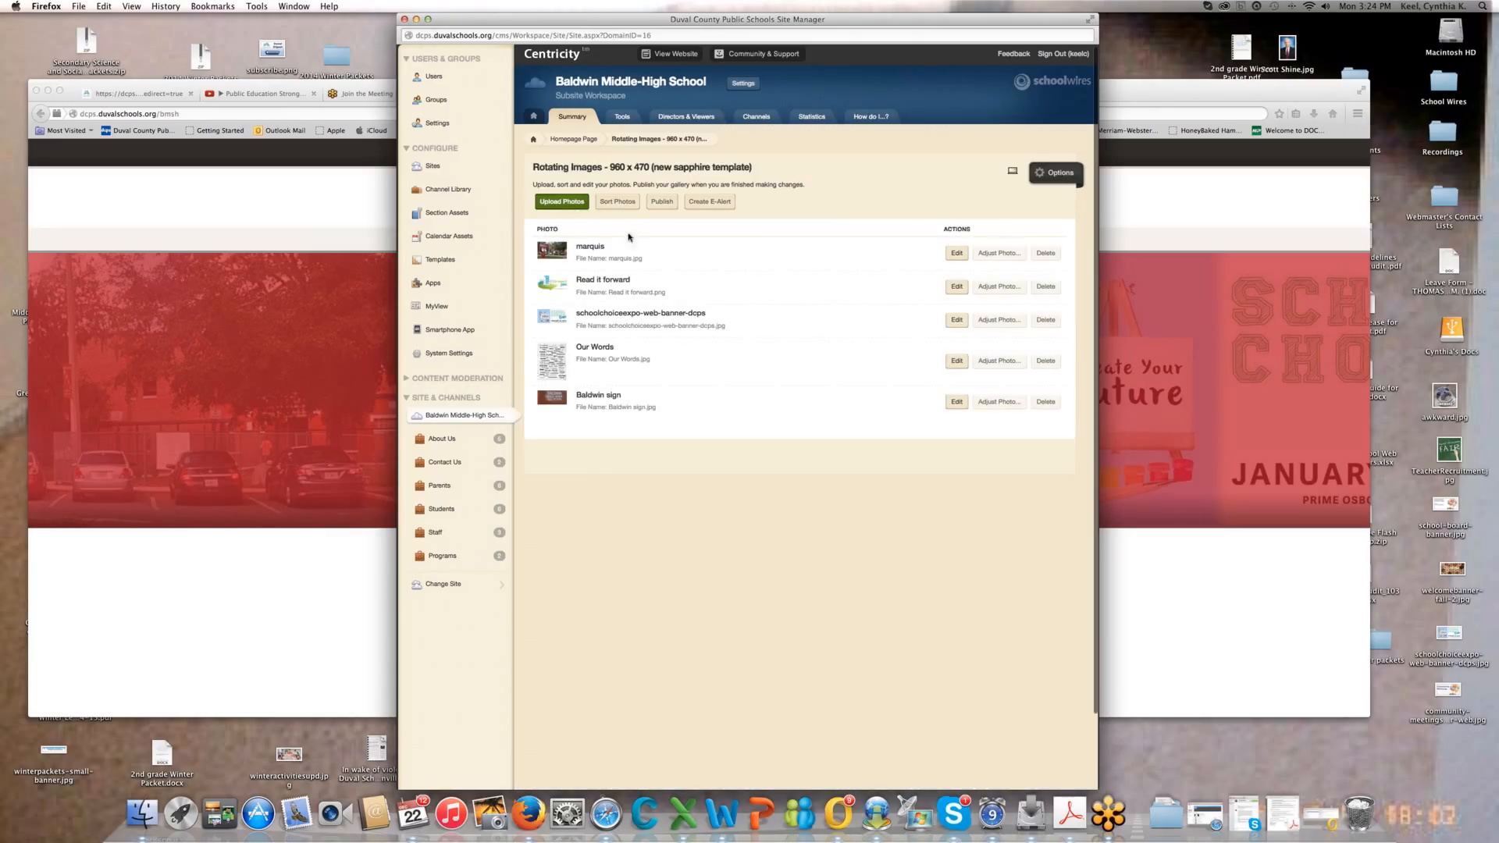
scroll(525, 158, "down", 1)
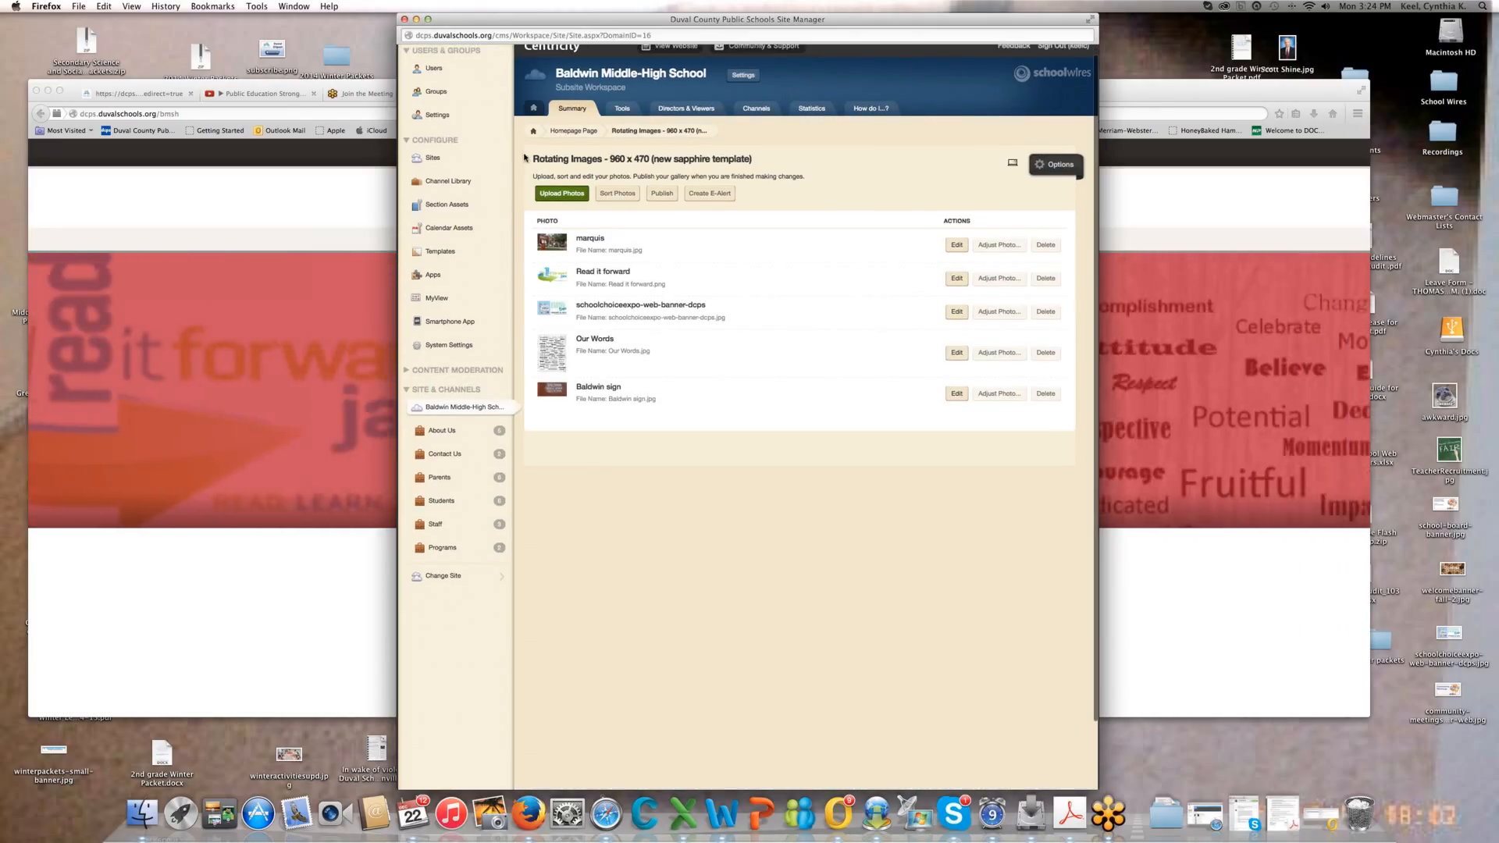
left_click_drag(524, 158, 614, 159)
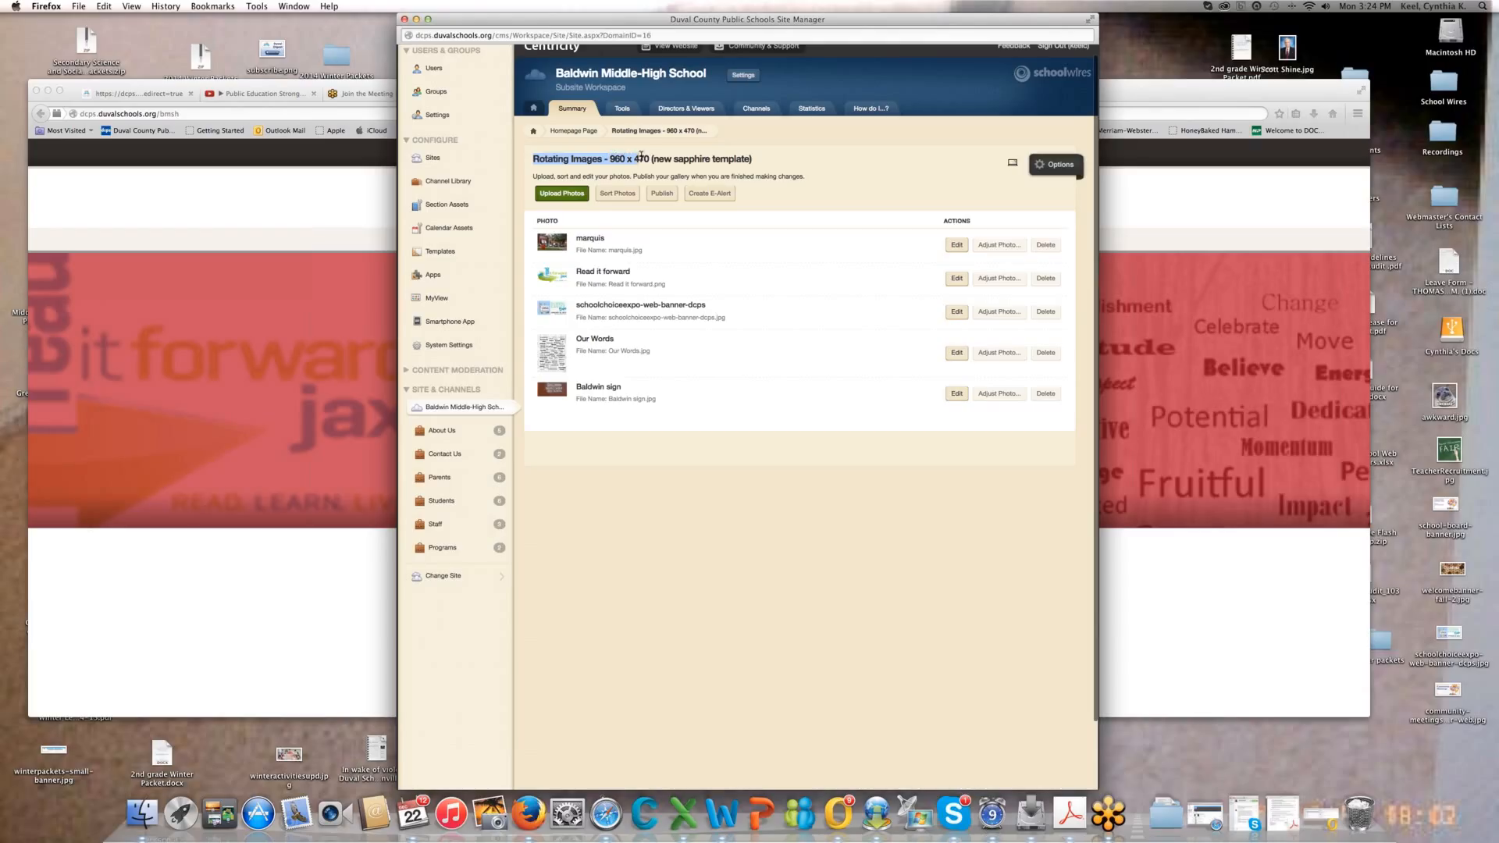
left_click(820, 184)
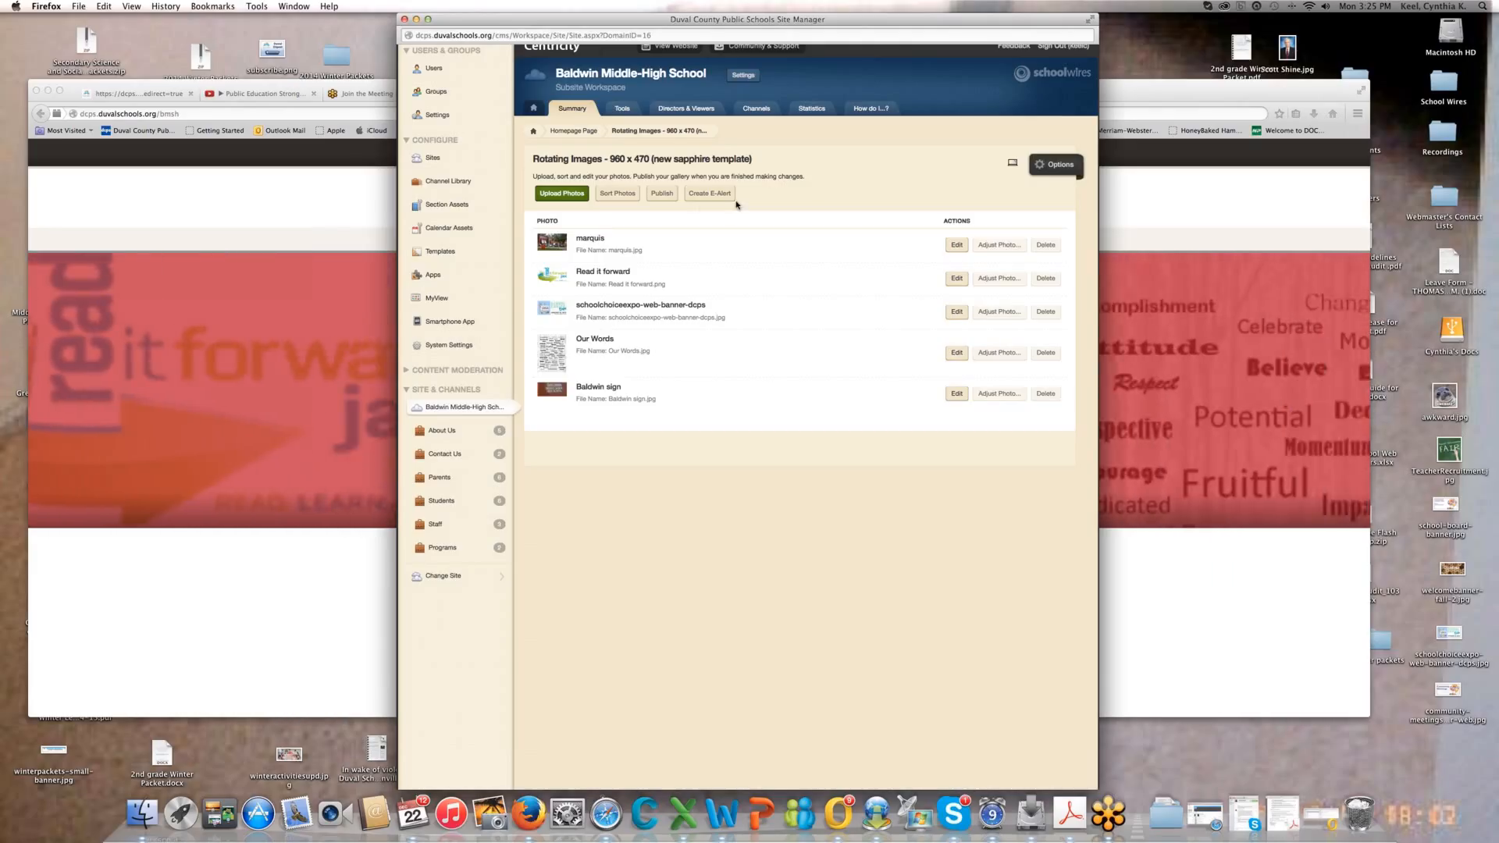
- Upload the 960 x 470 image winteractivitiesupd.jpg from the Desktop to the rotating images gallery
left_click(567, 195)
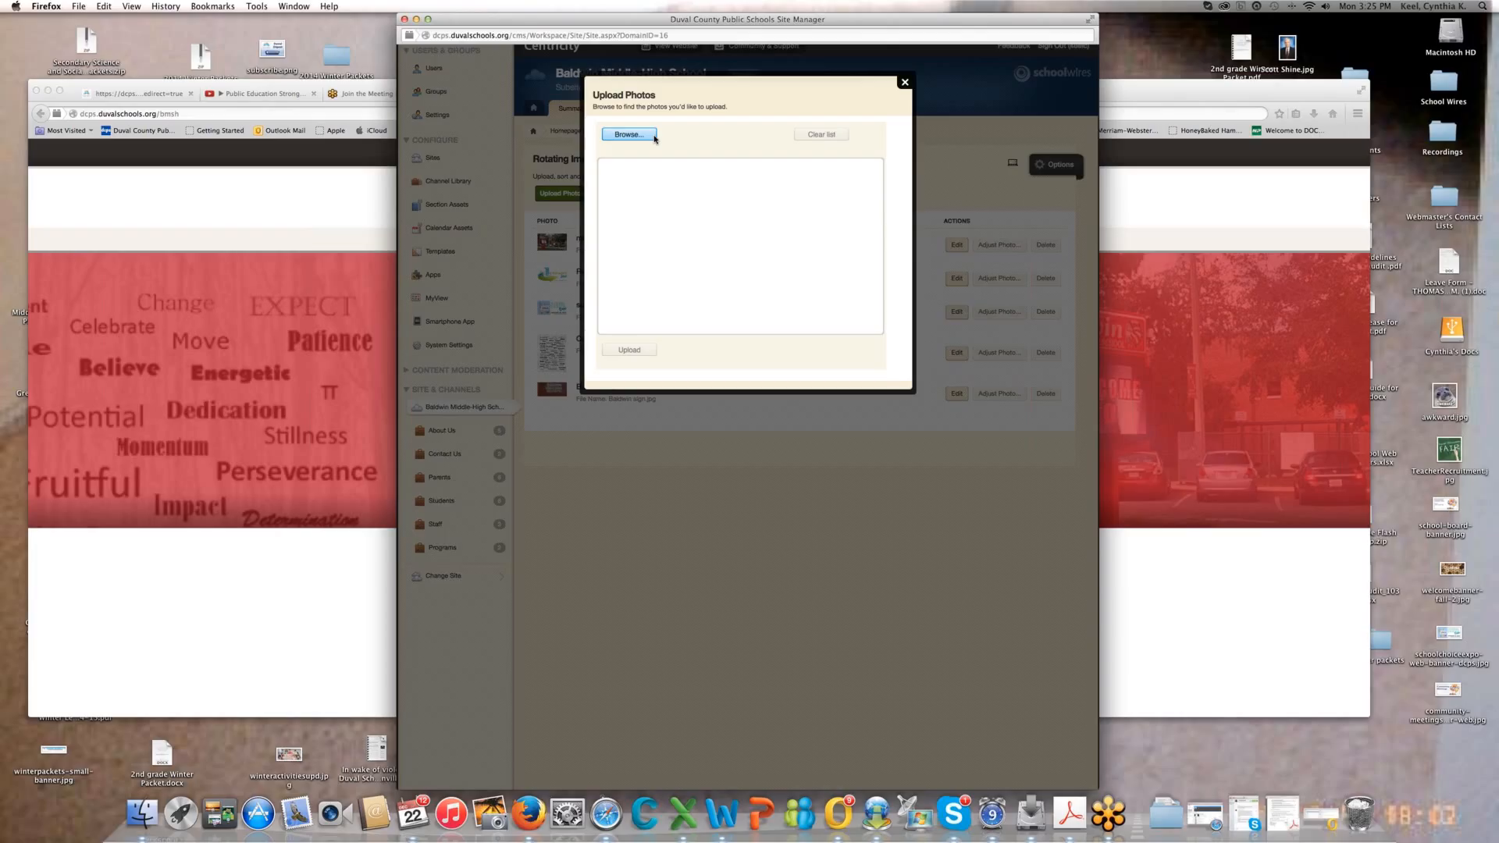
left_click(652, 136)
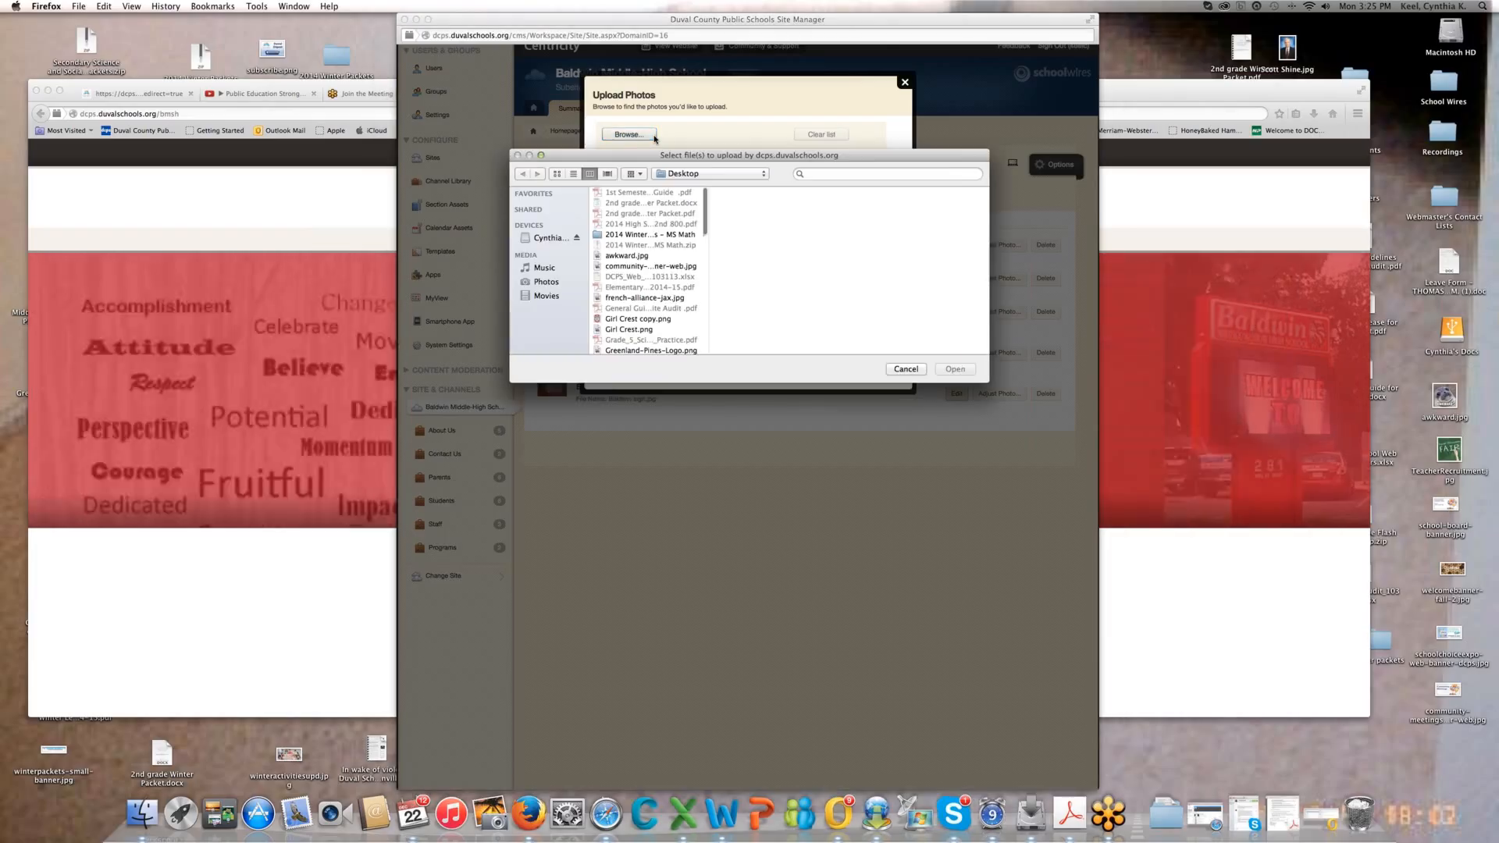
scroll(639, 250, "down", 15)
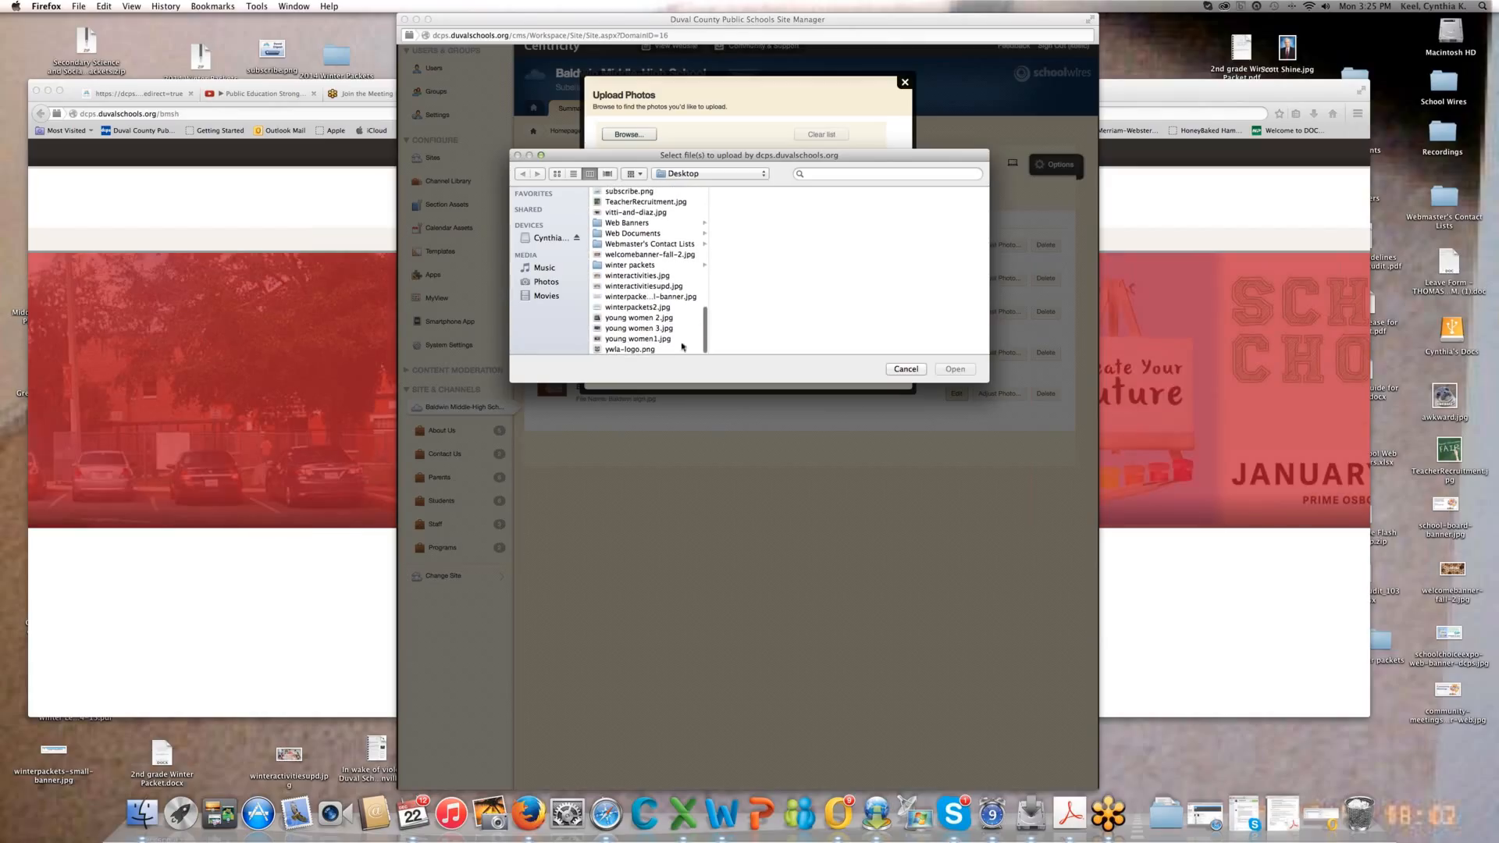
left_click(640, 298)
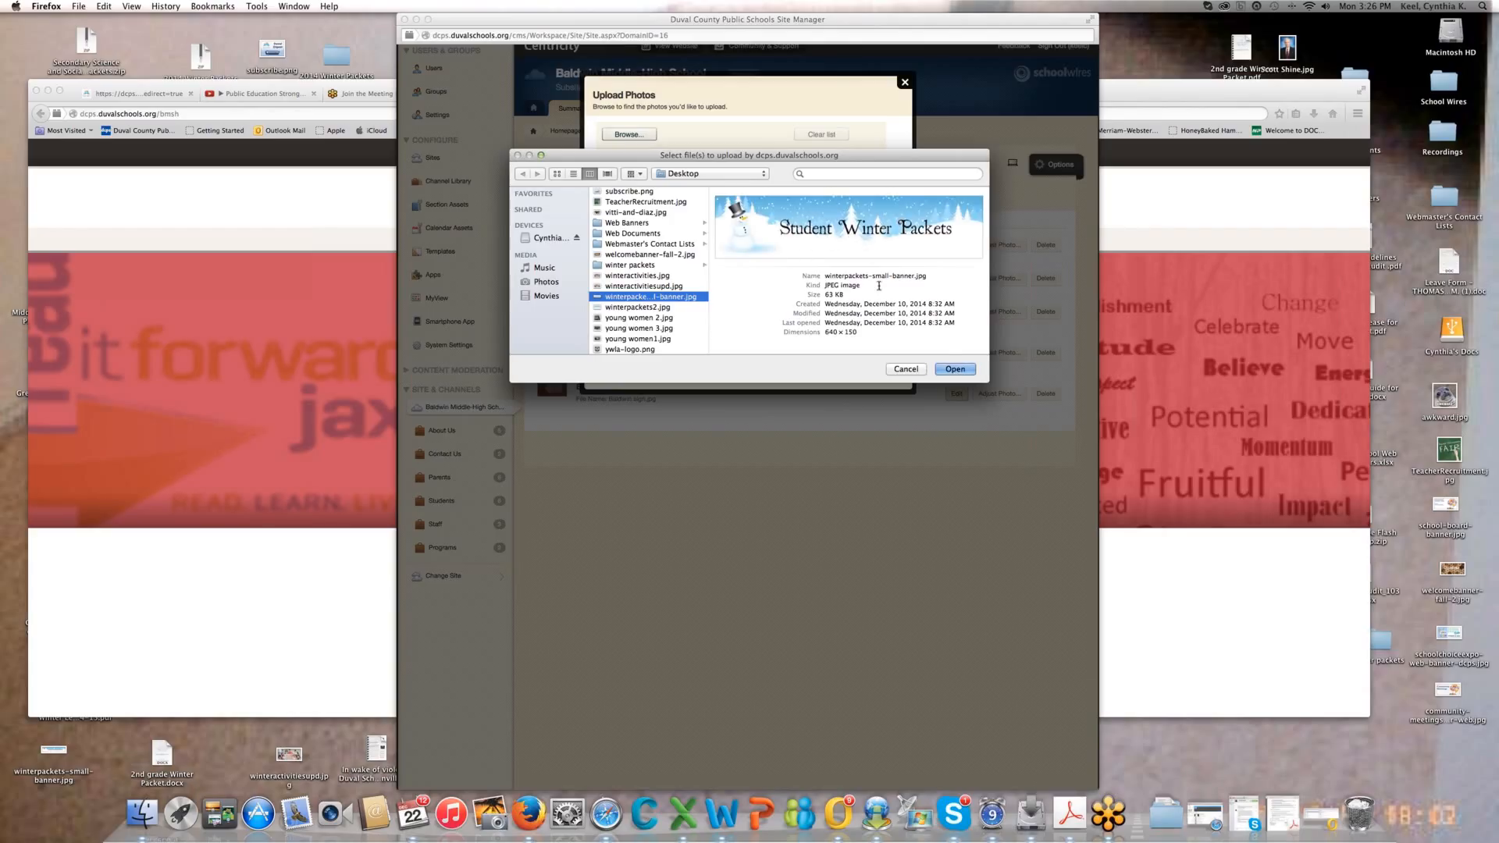
left_click(645, 287)
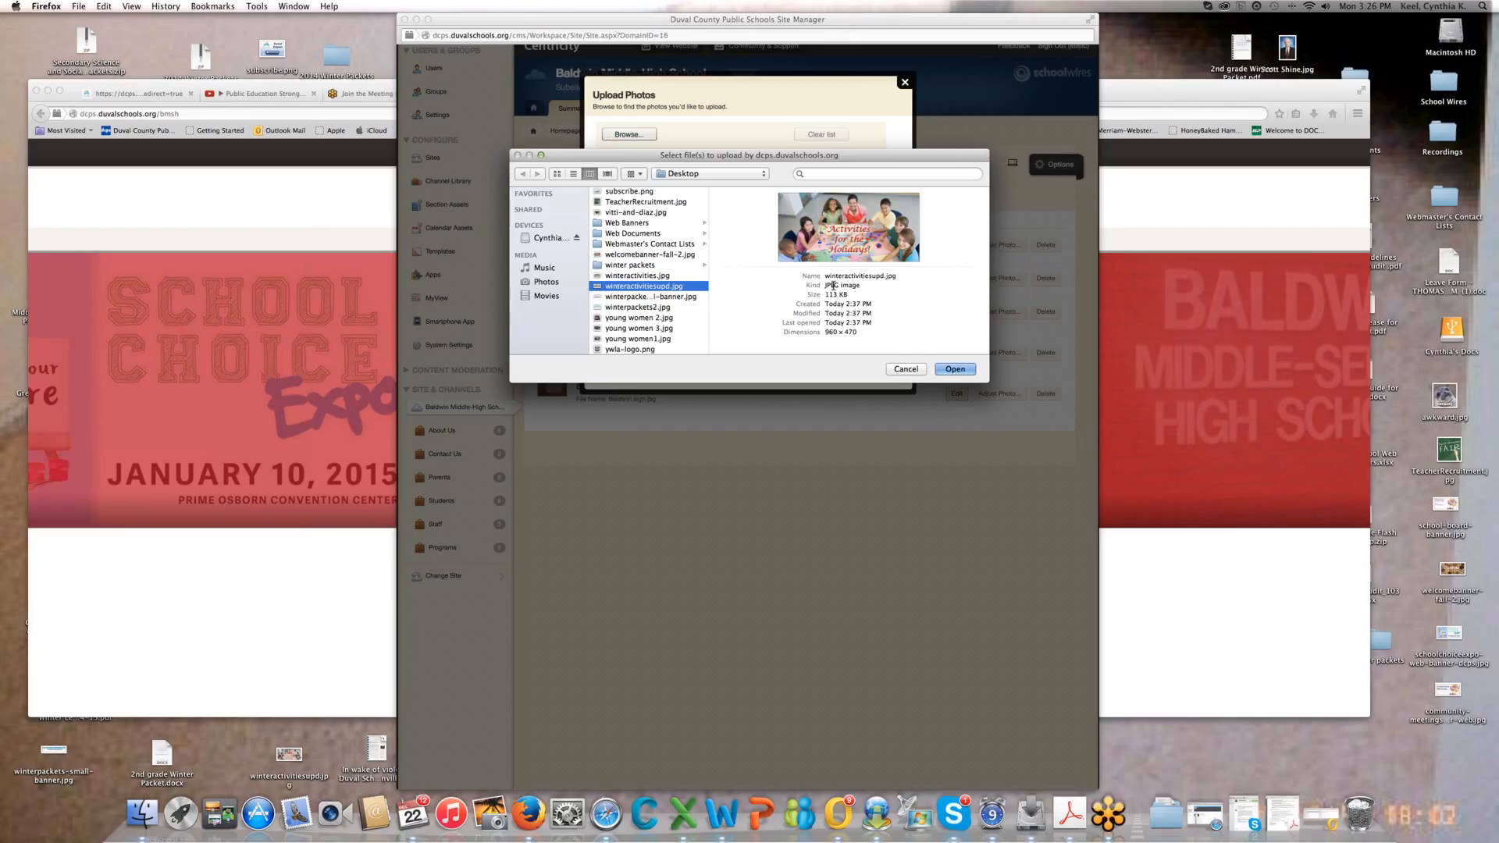
left_click(948, 369)
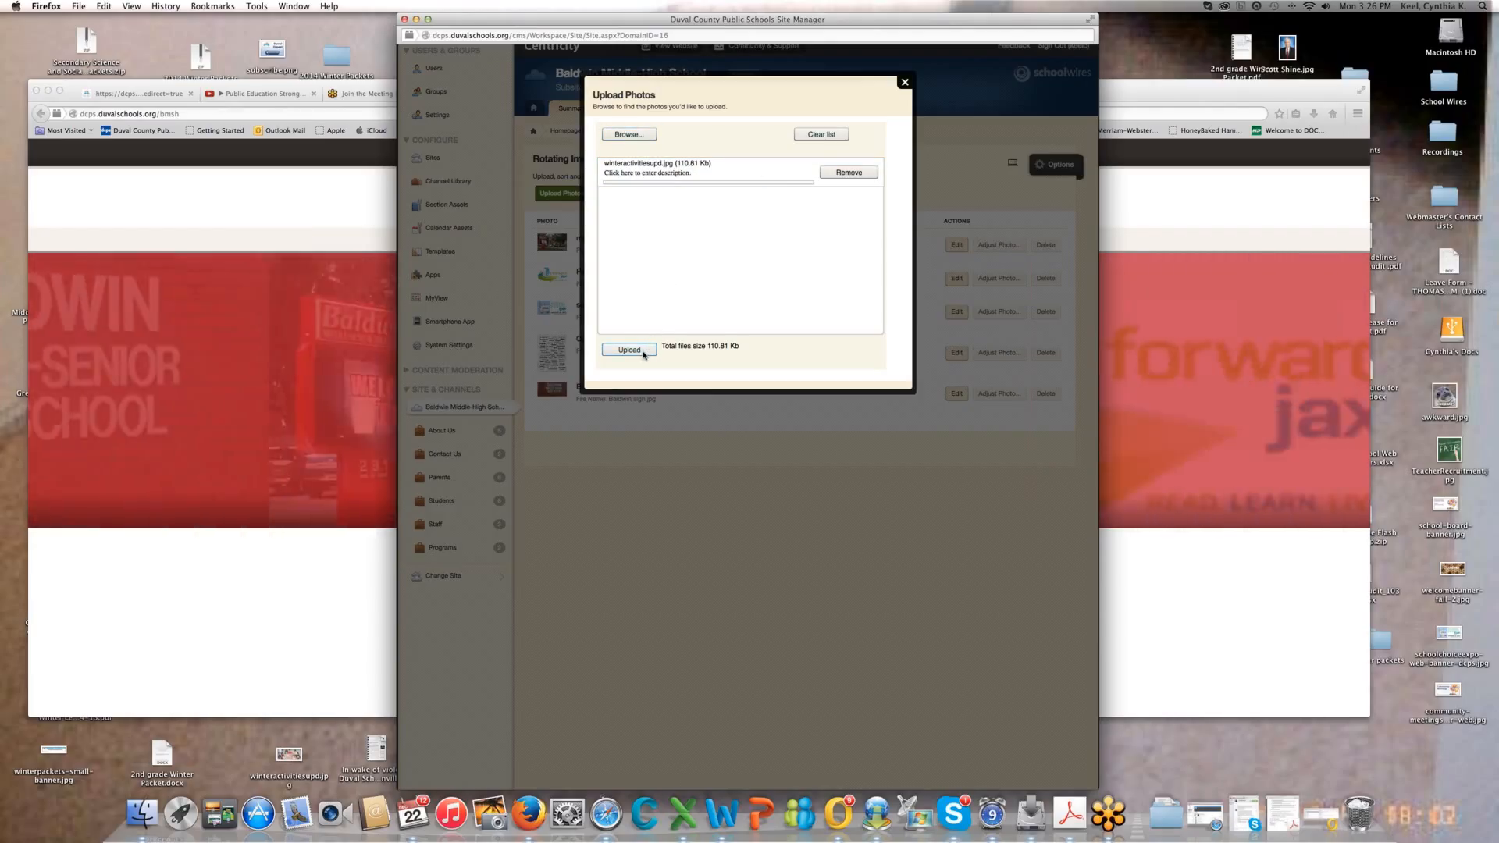
left_click(644, 353)
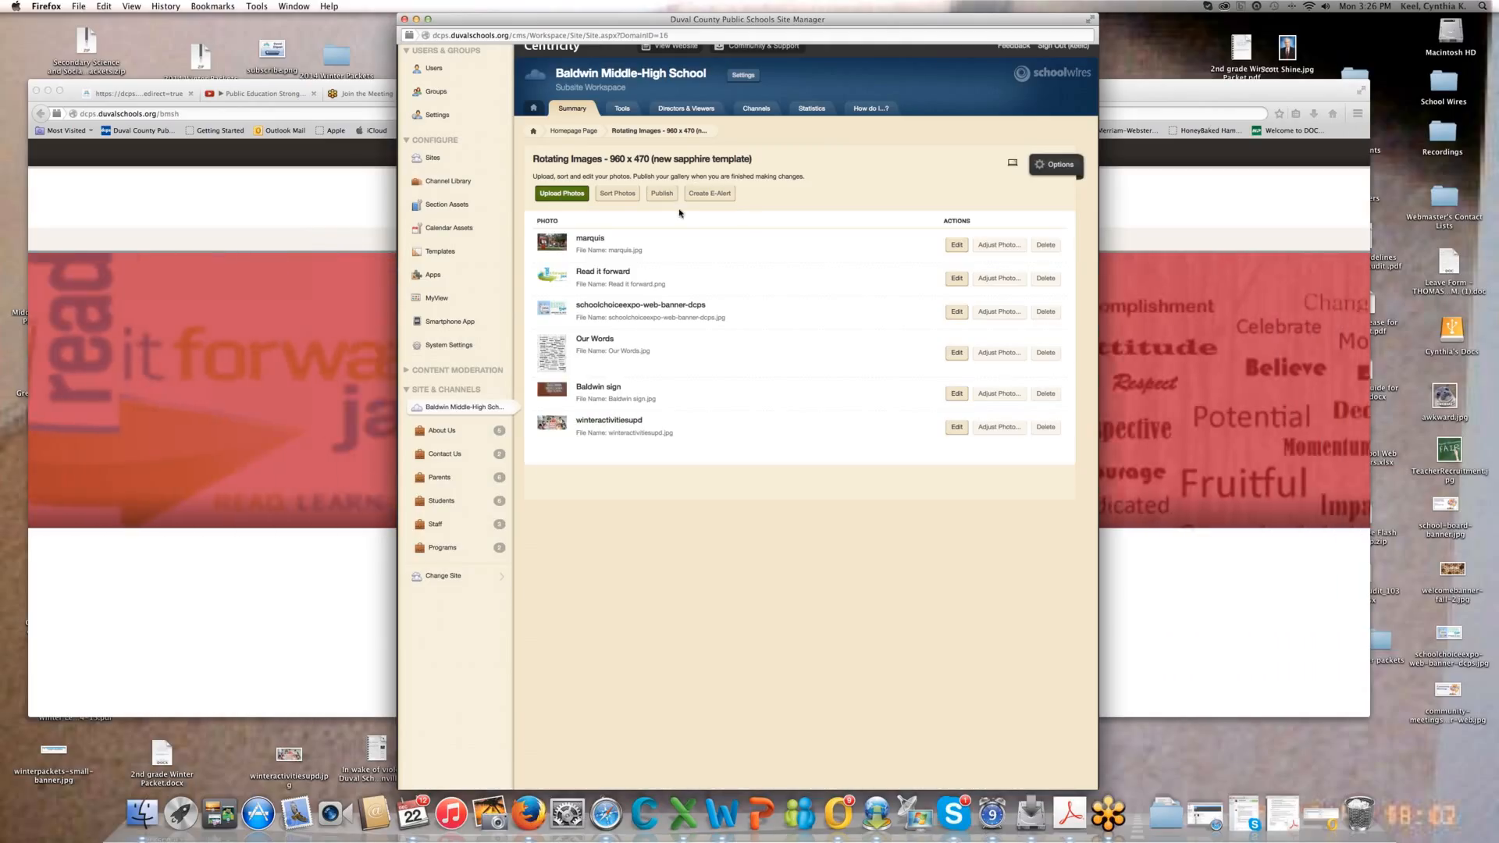
- Reorder the gallery so the winteractivitiesupd photo comes second, directly after marquis, and save the order
left_click(617, 193)
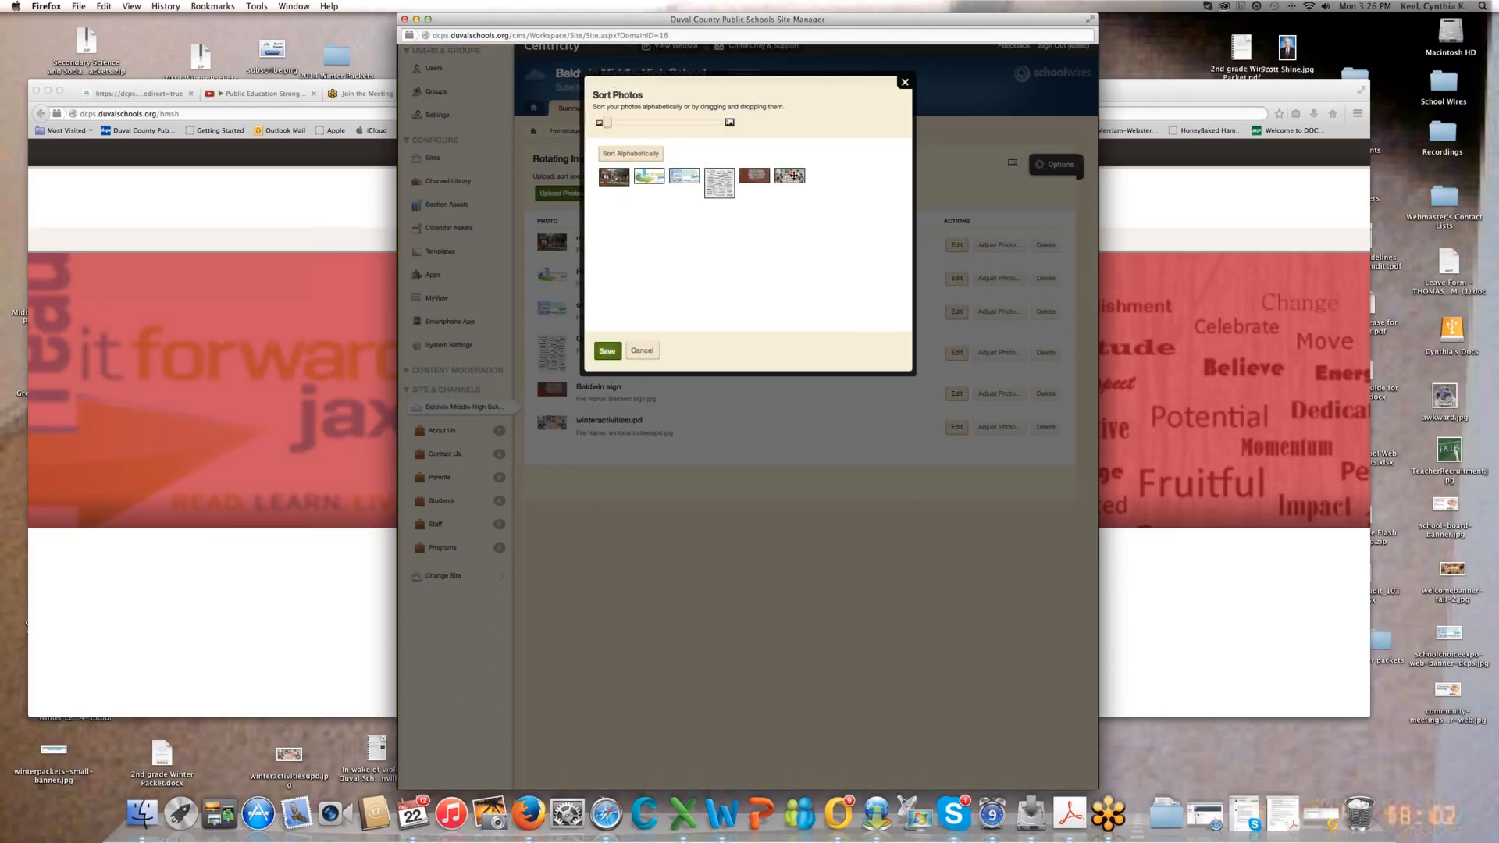
left_click_drag(793, 175, 649, 175)
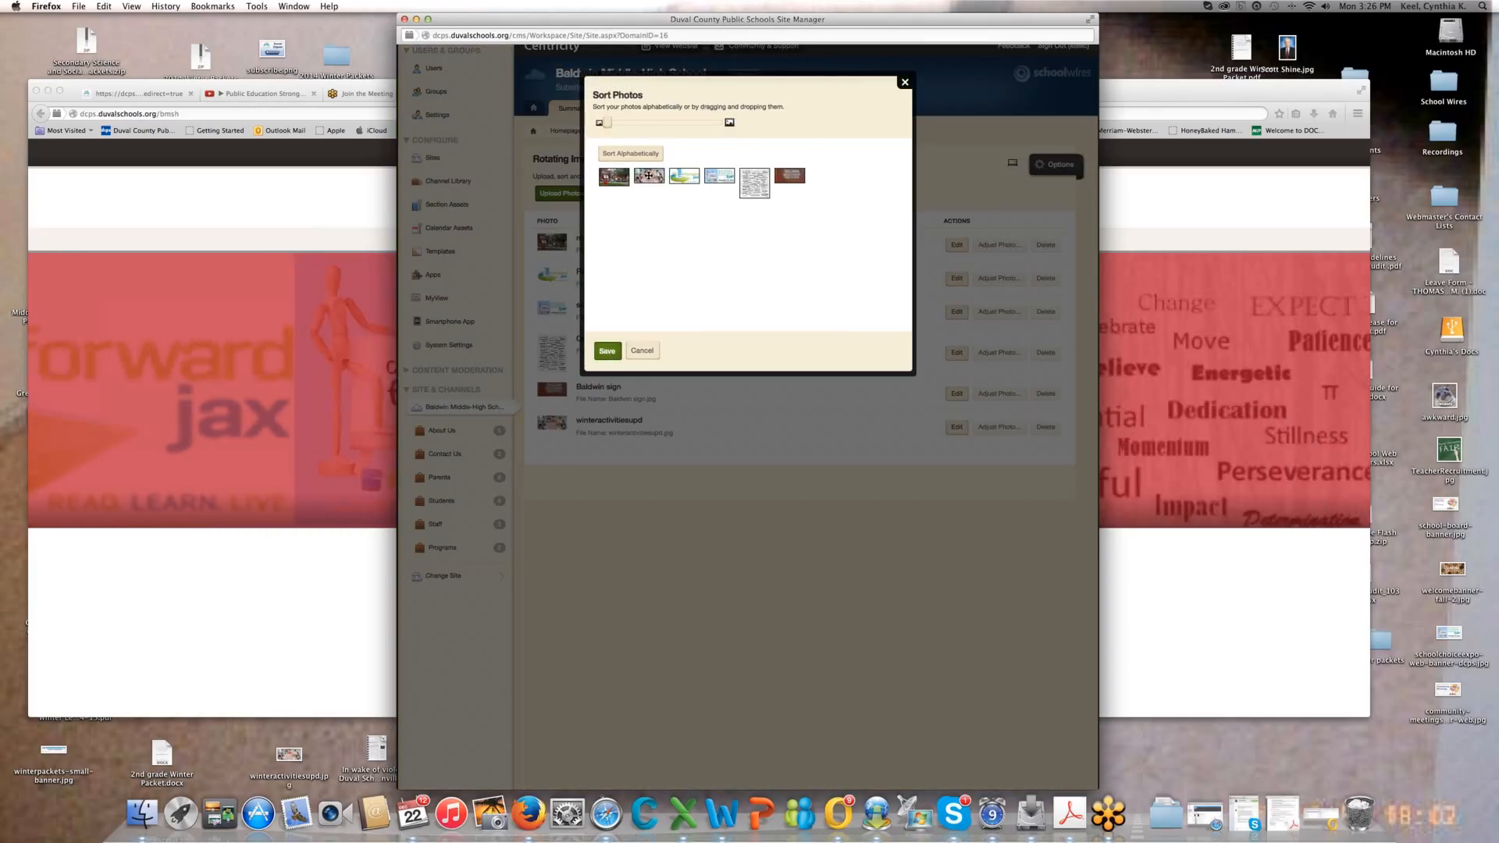
left_click(607, 352)
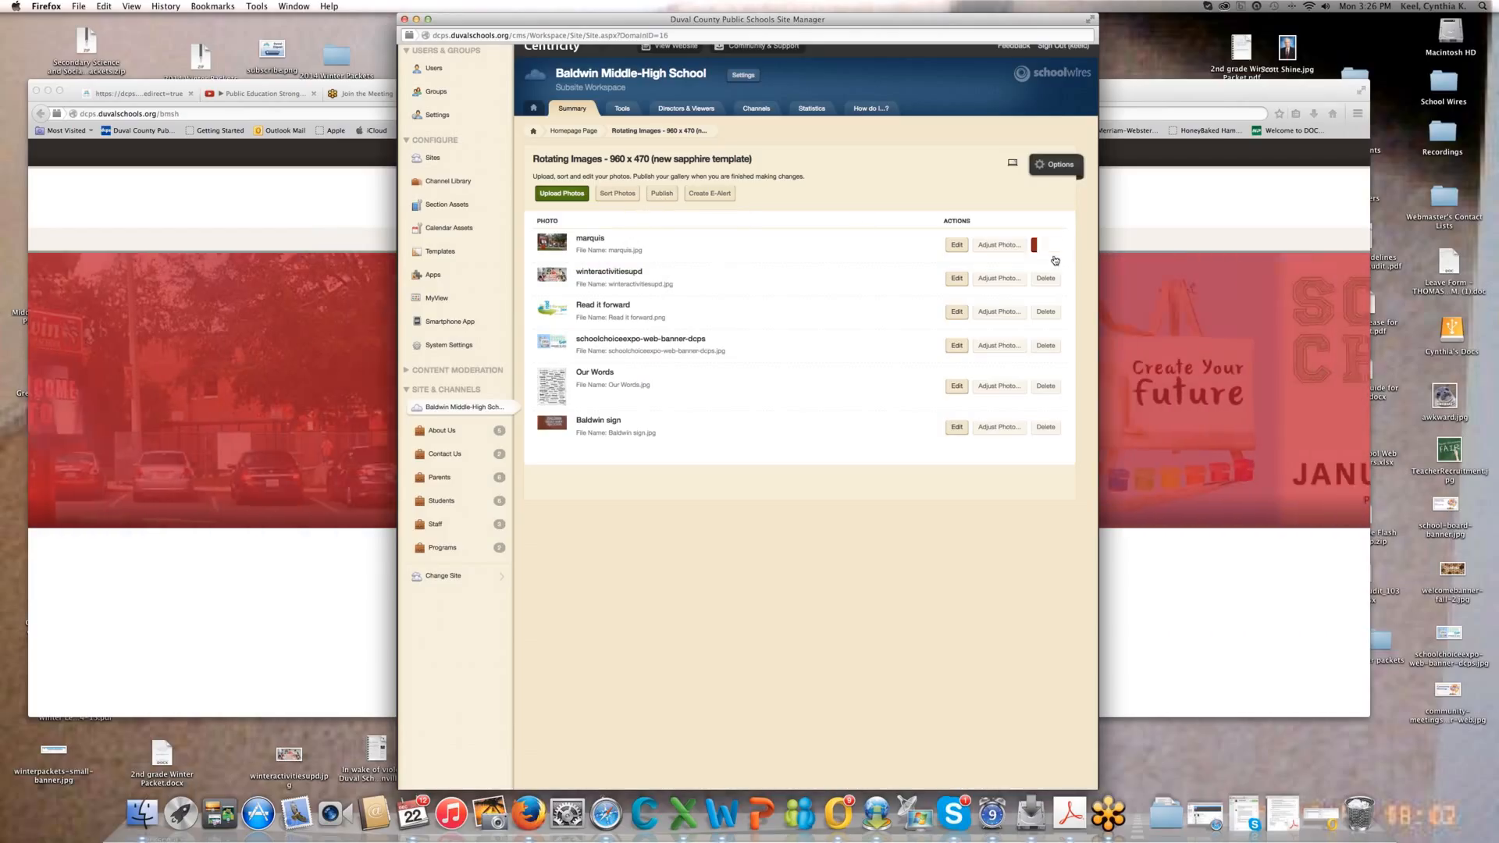
- Publish the Rotating Images - 960 x 470 photo gallery and reload the live school homepage
left_click(662, 193)
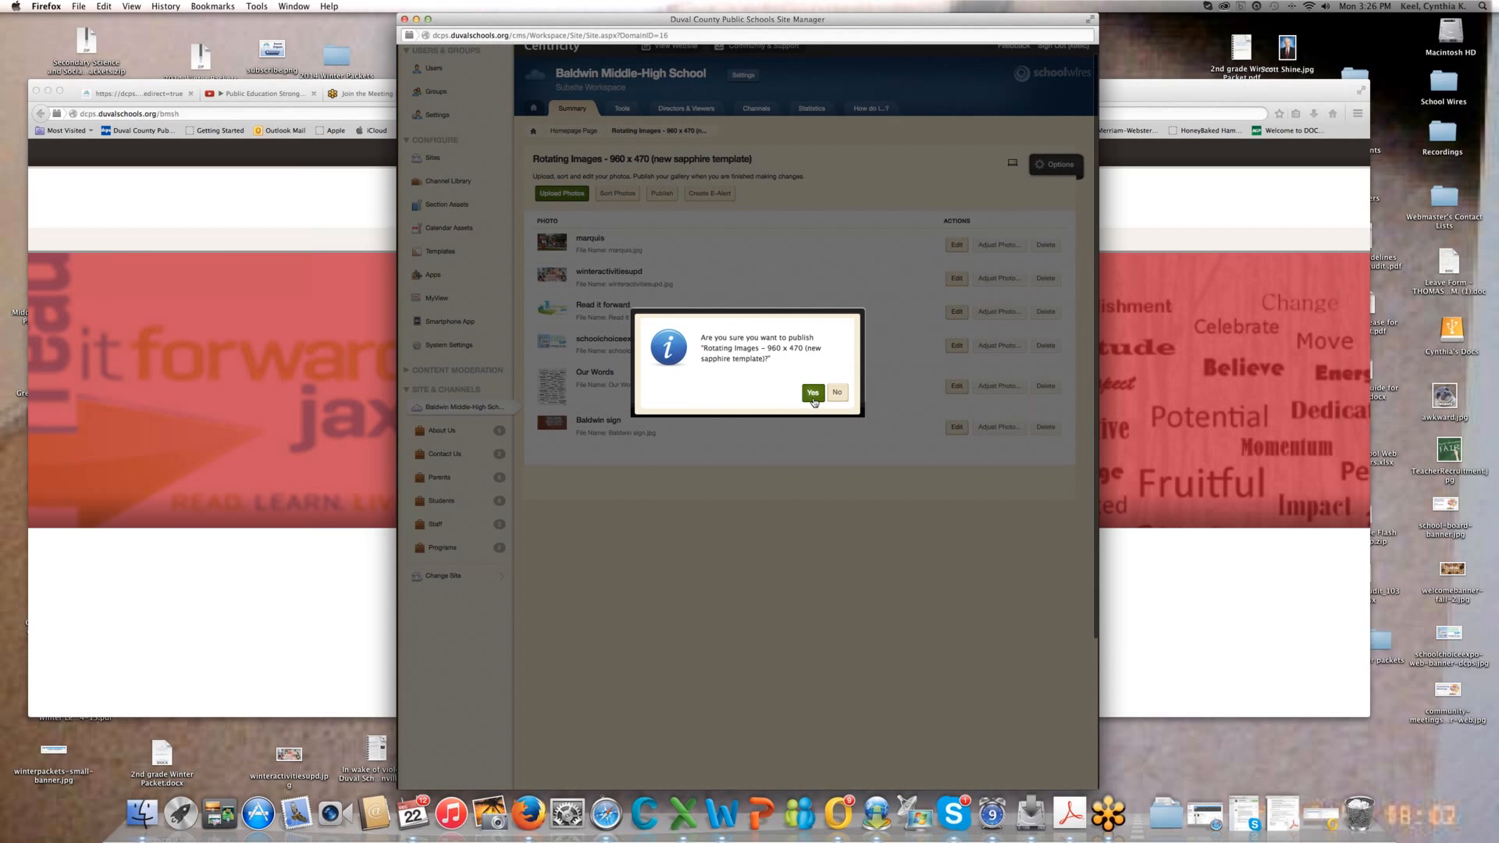
left_click(812, 396)
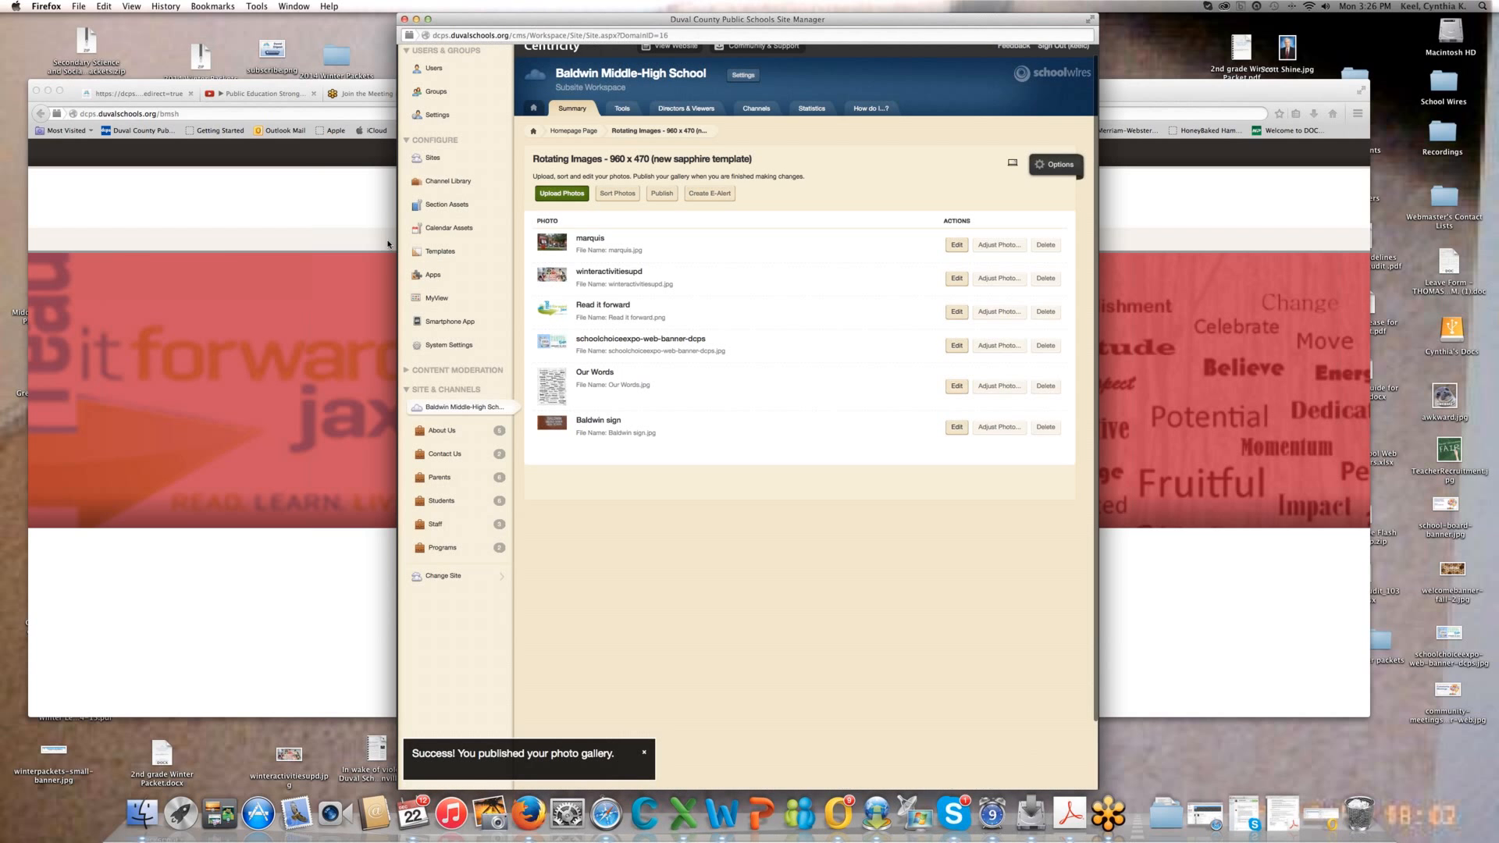
scroll(690, 136, "up", 1)
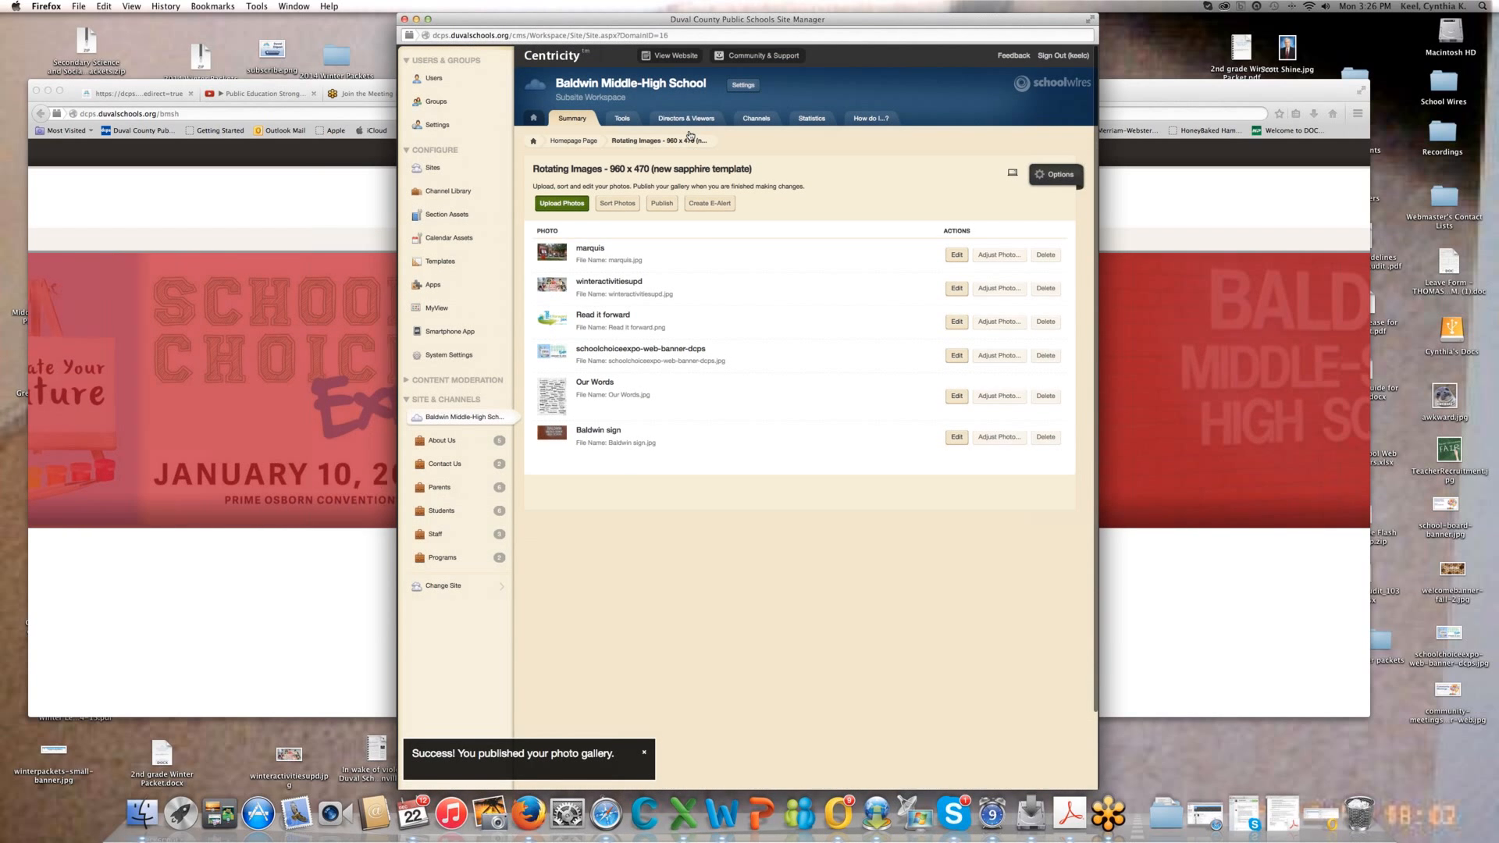
left_click(676, 56)
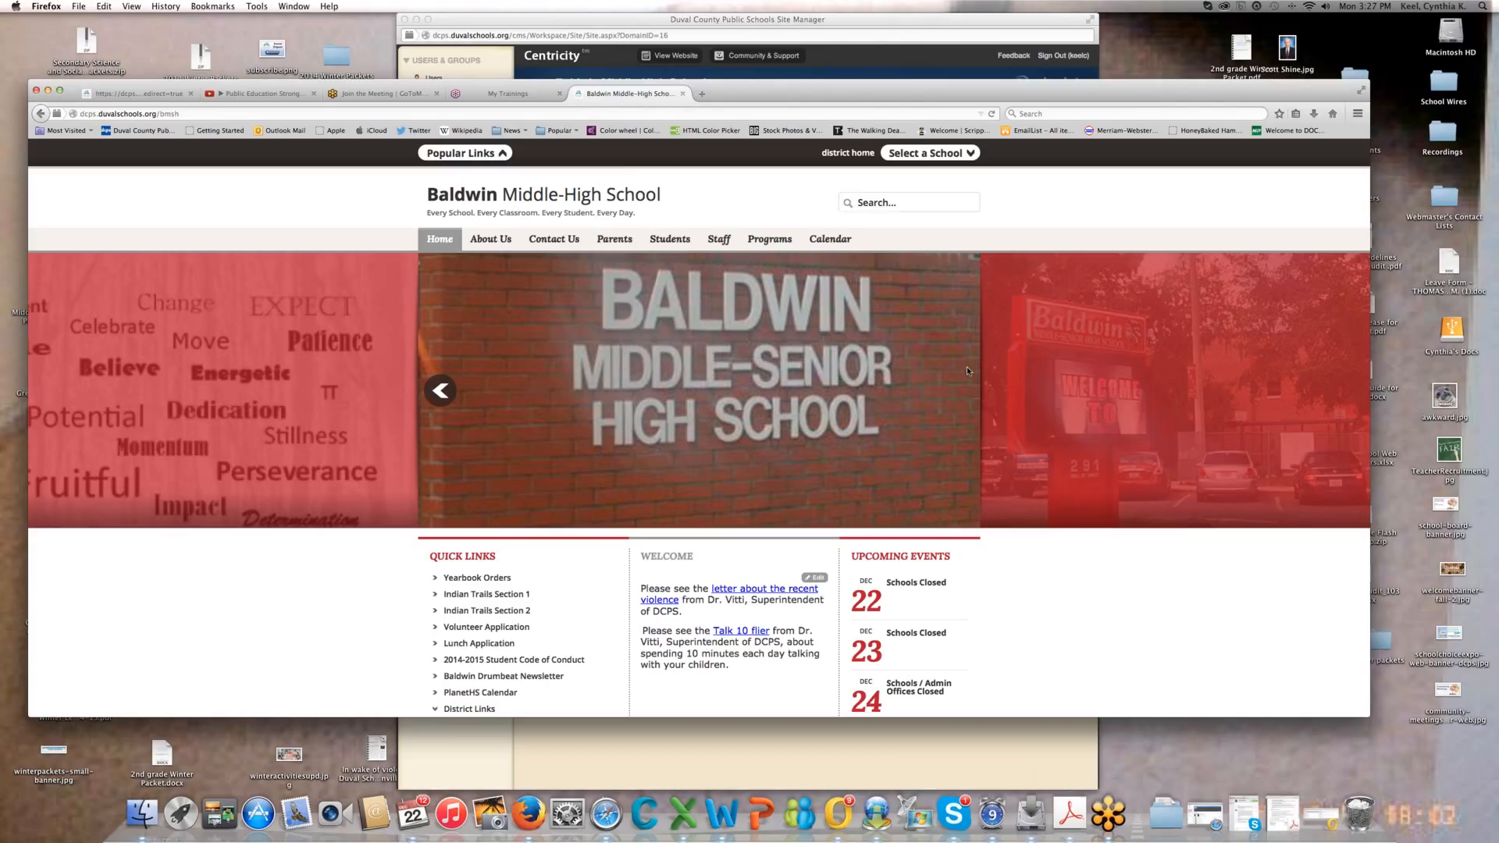
left_click(991, 116)
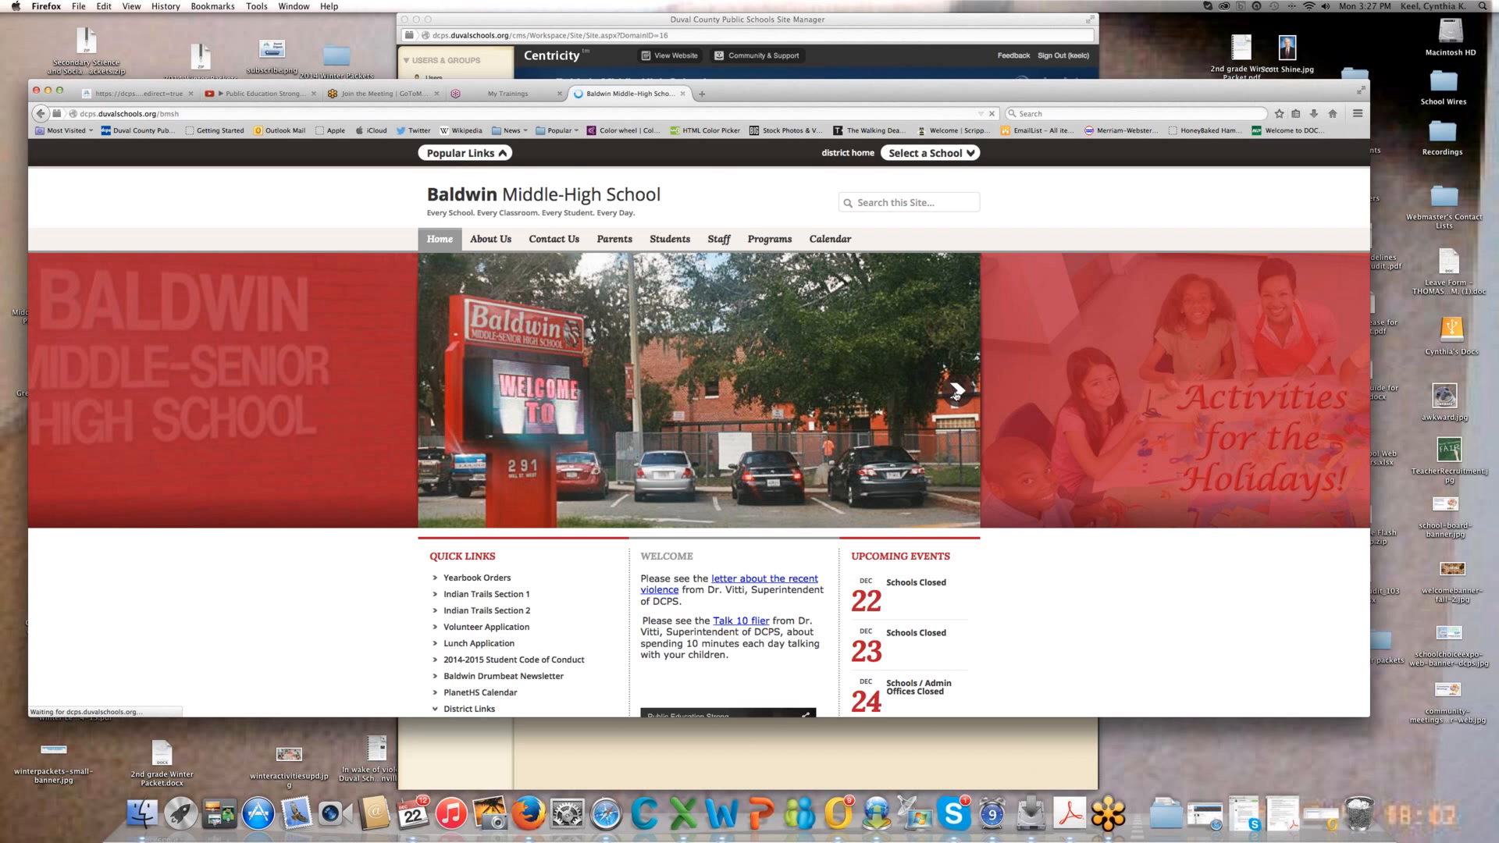
- Browse forward and back through the live homepage's rotating banner, checking where the Activities for the Holidays image sits
left_click(956, 392)
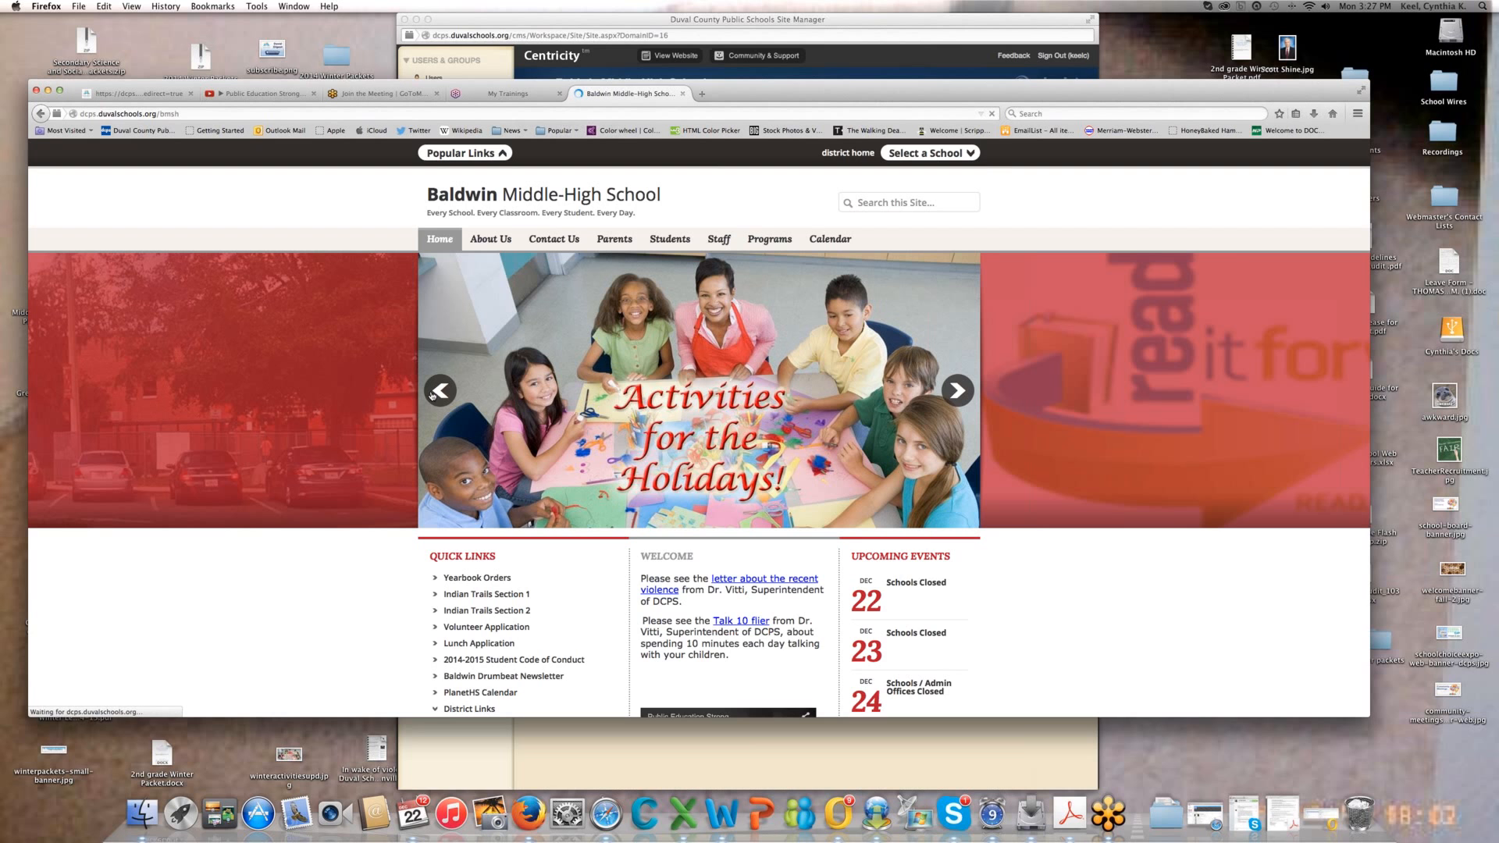
left_click(958, 391)
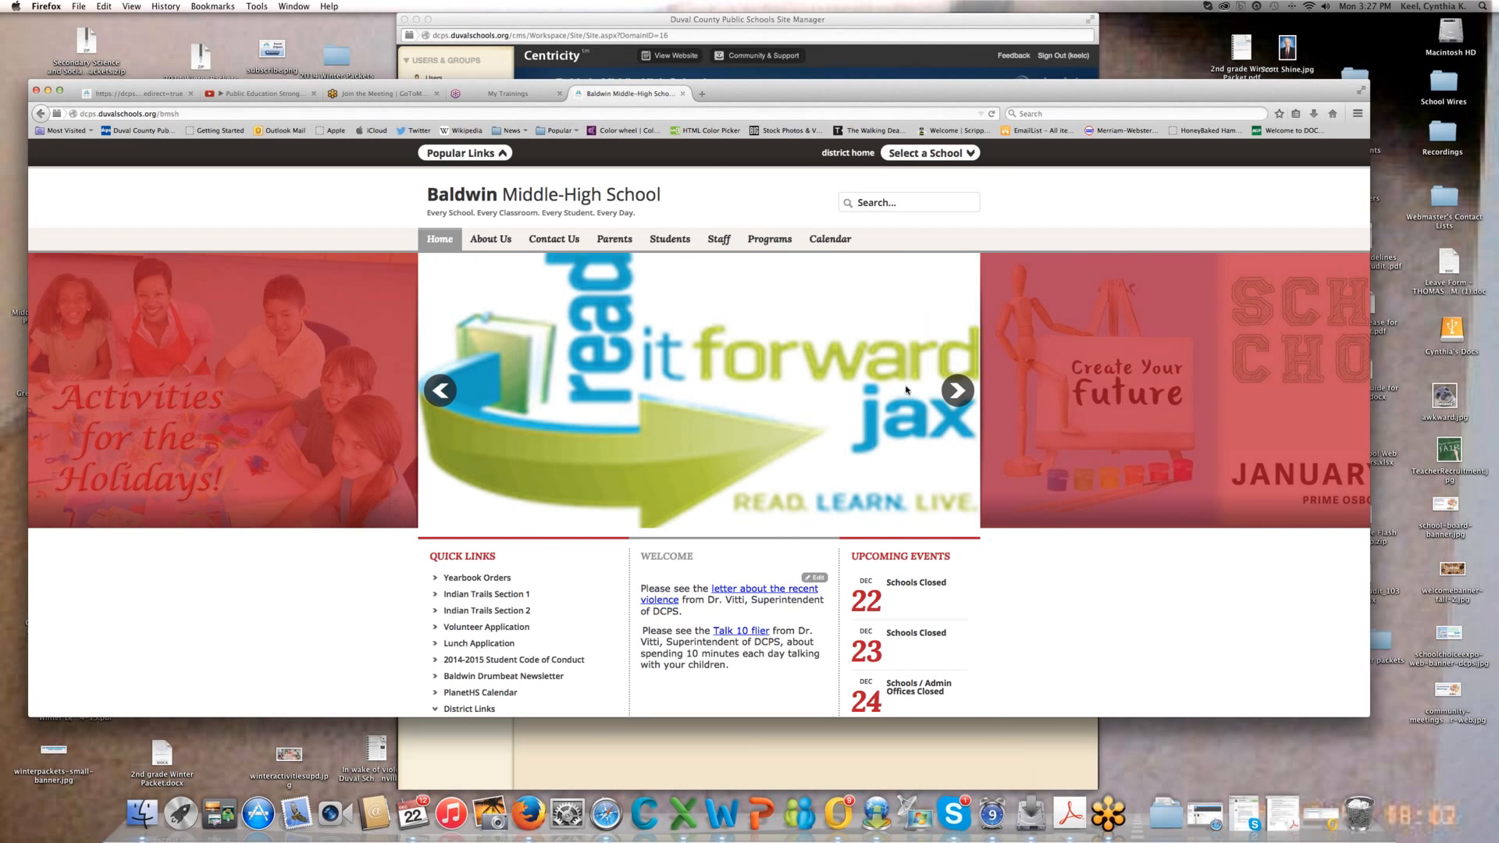
left_click(957, 389)
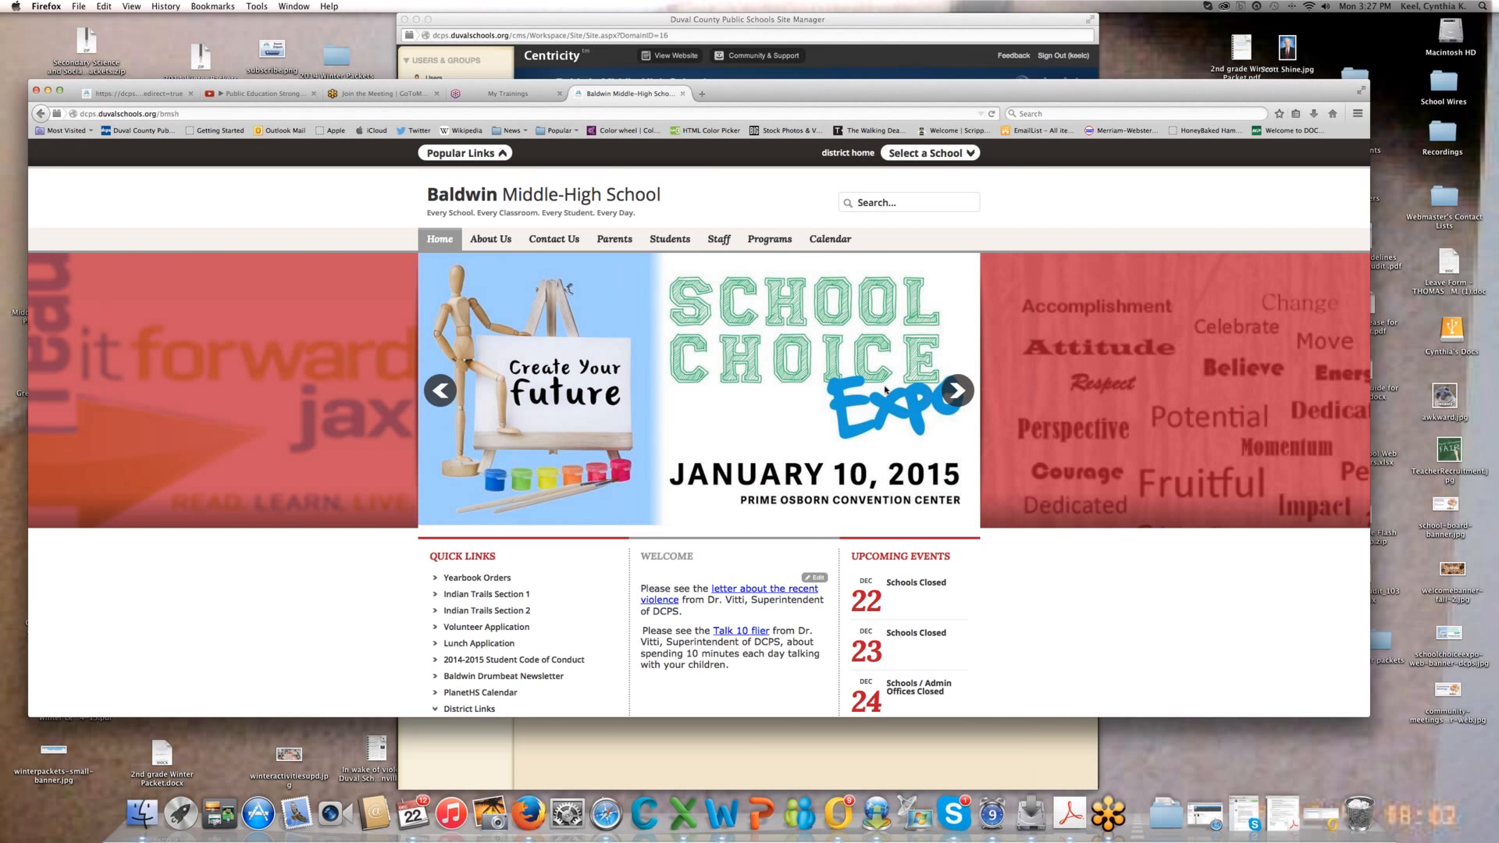
left_click(441, 390)
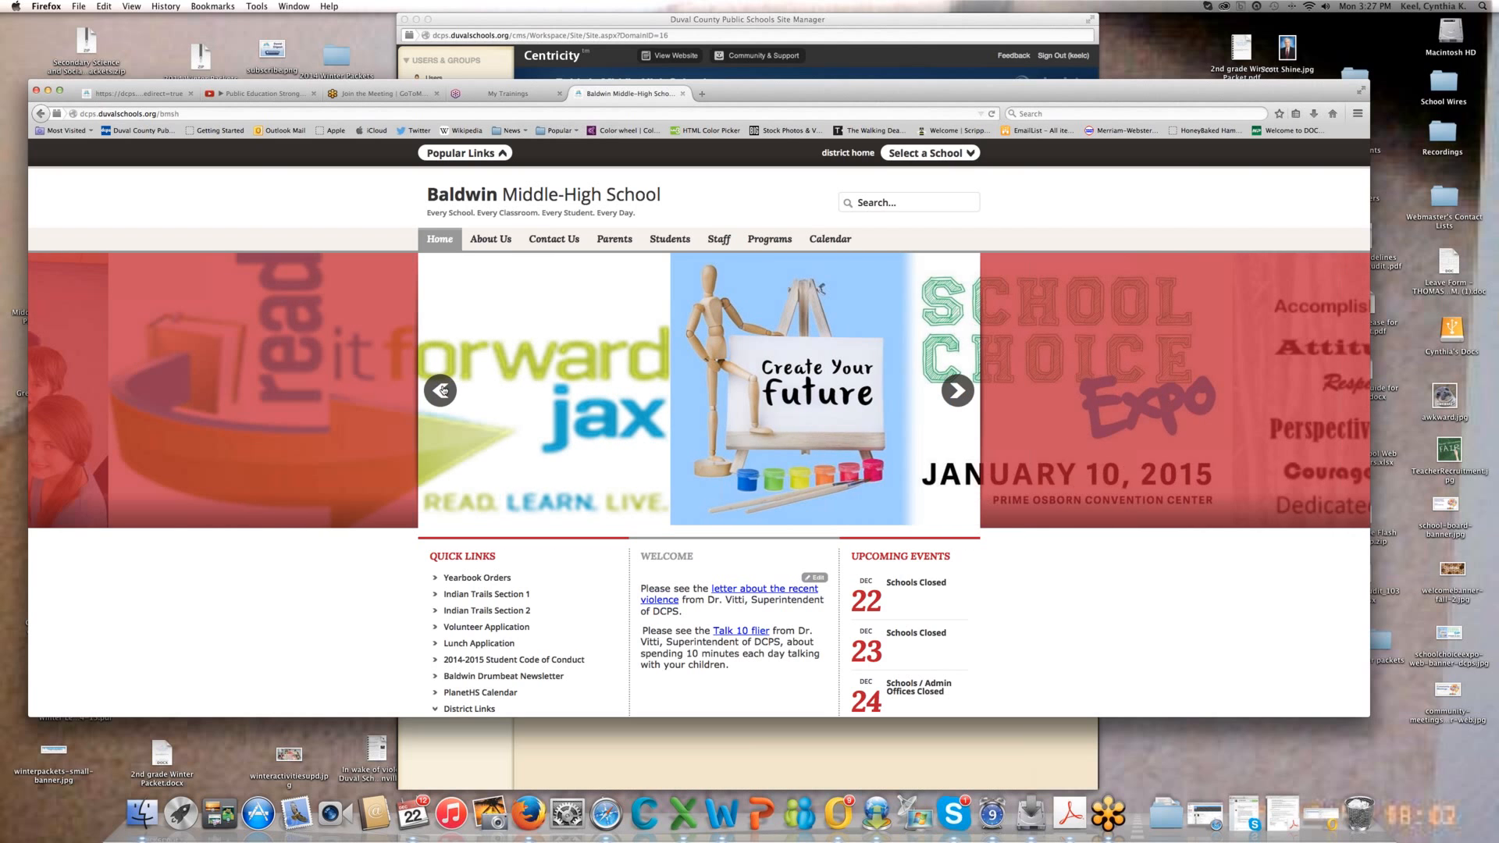
left_click(441, 390)
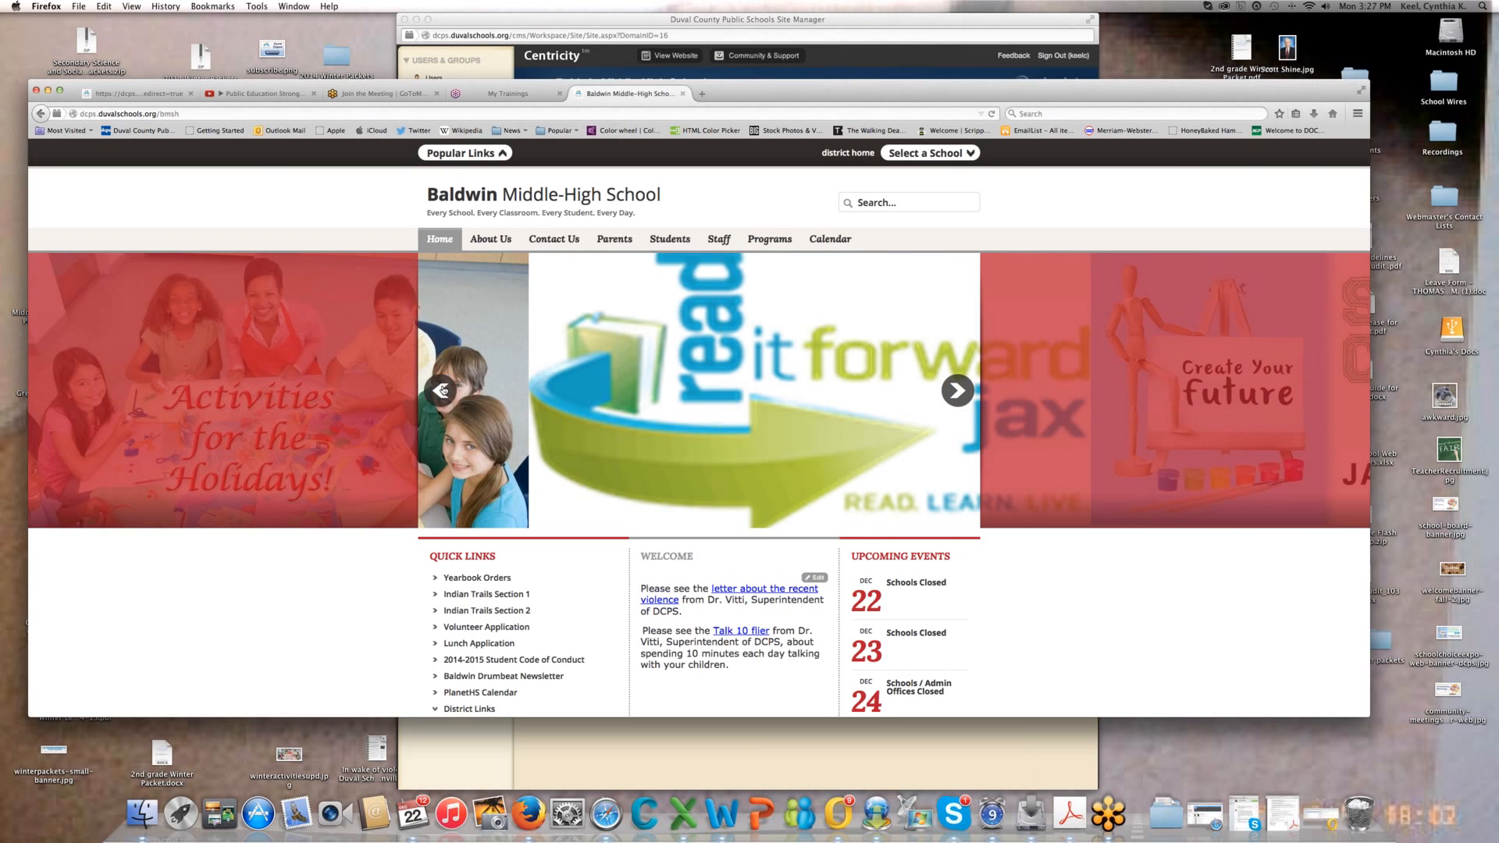
left_click(441, 391)
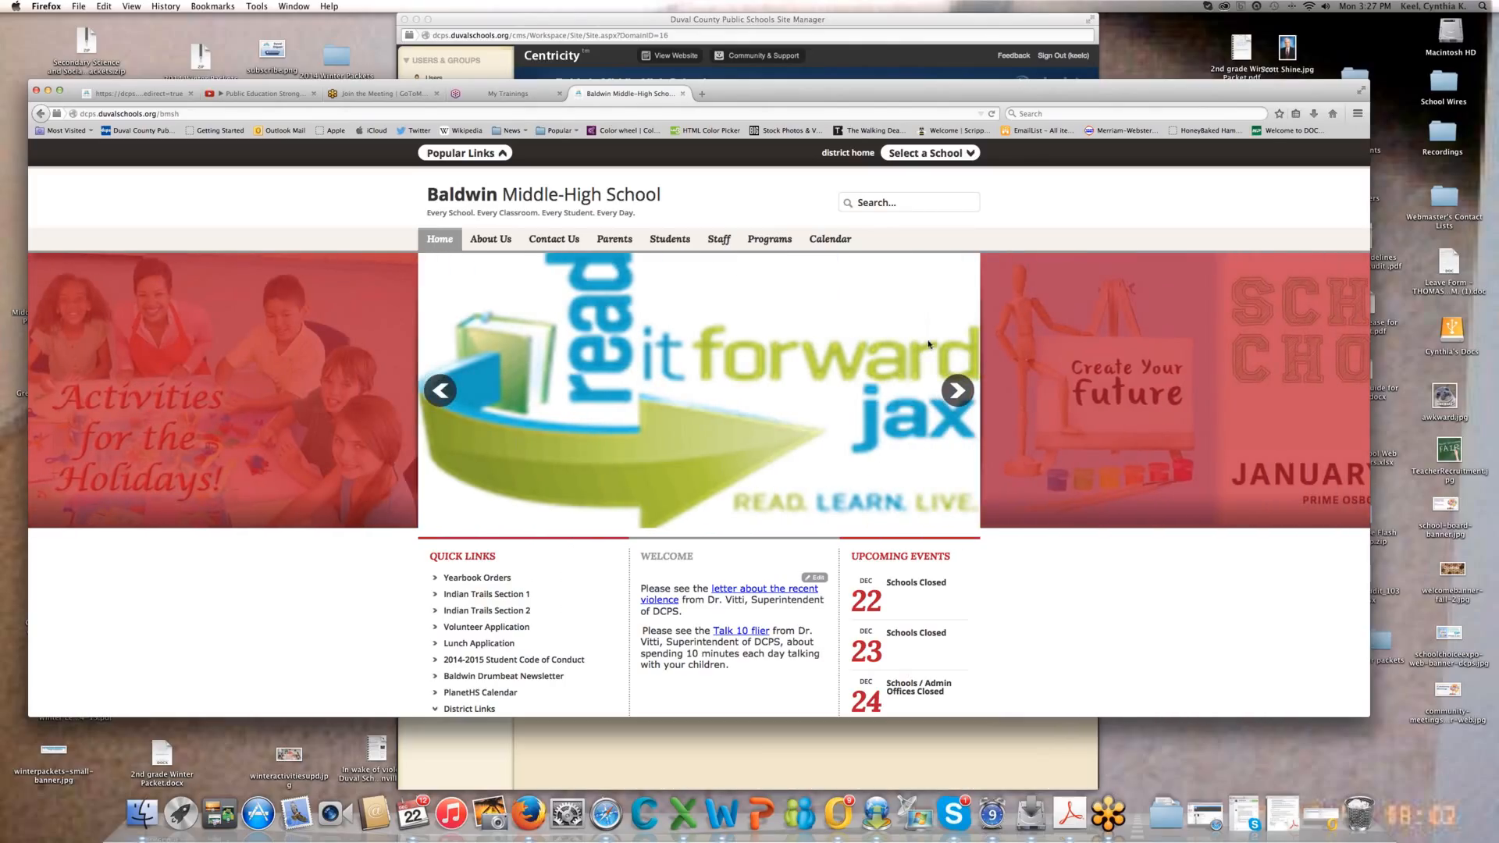
- Return to the Site Manager window, delete the winteractivitiesupd photo from the rotating images gallery and publish the gallery again
left_click(775, 29)
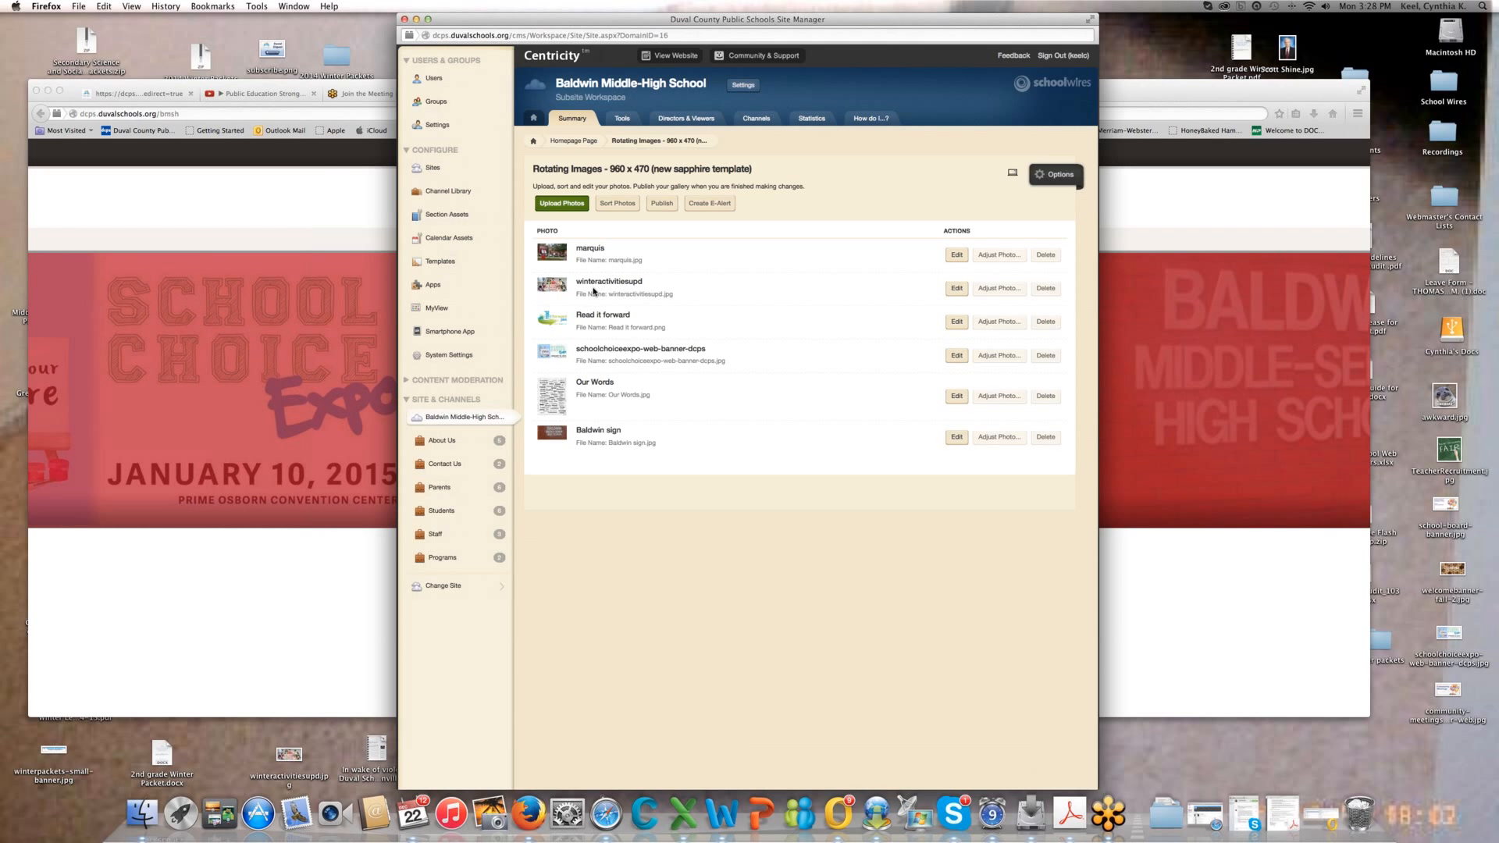
left_click(1046, 289)
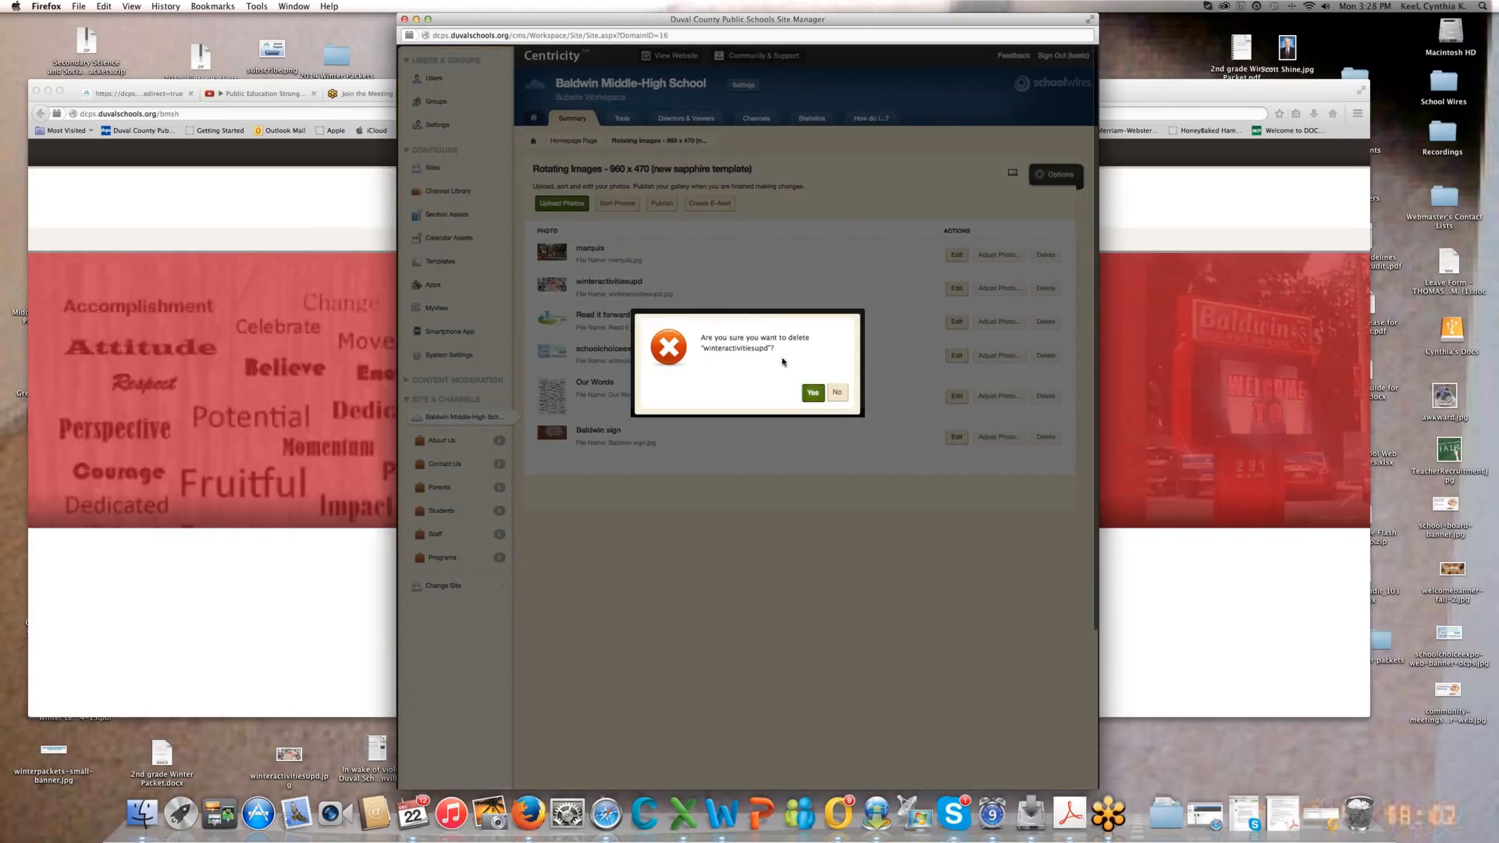
left_click(812, 392)
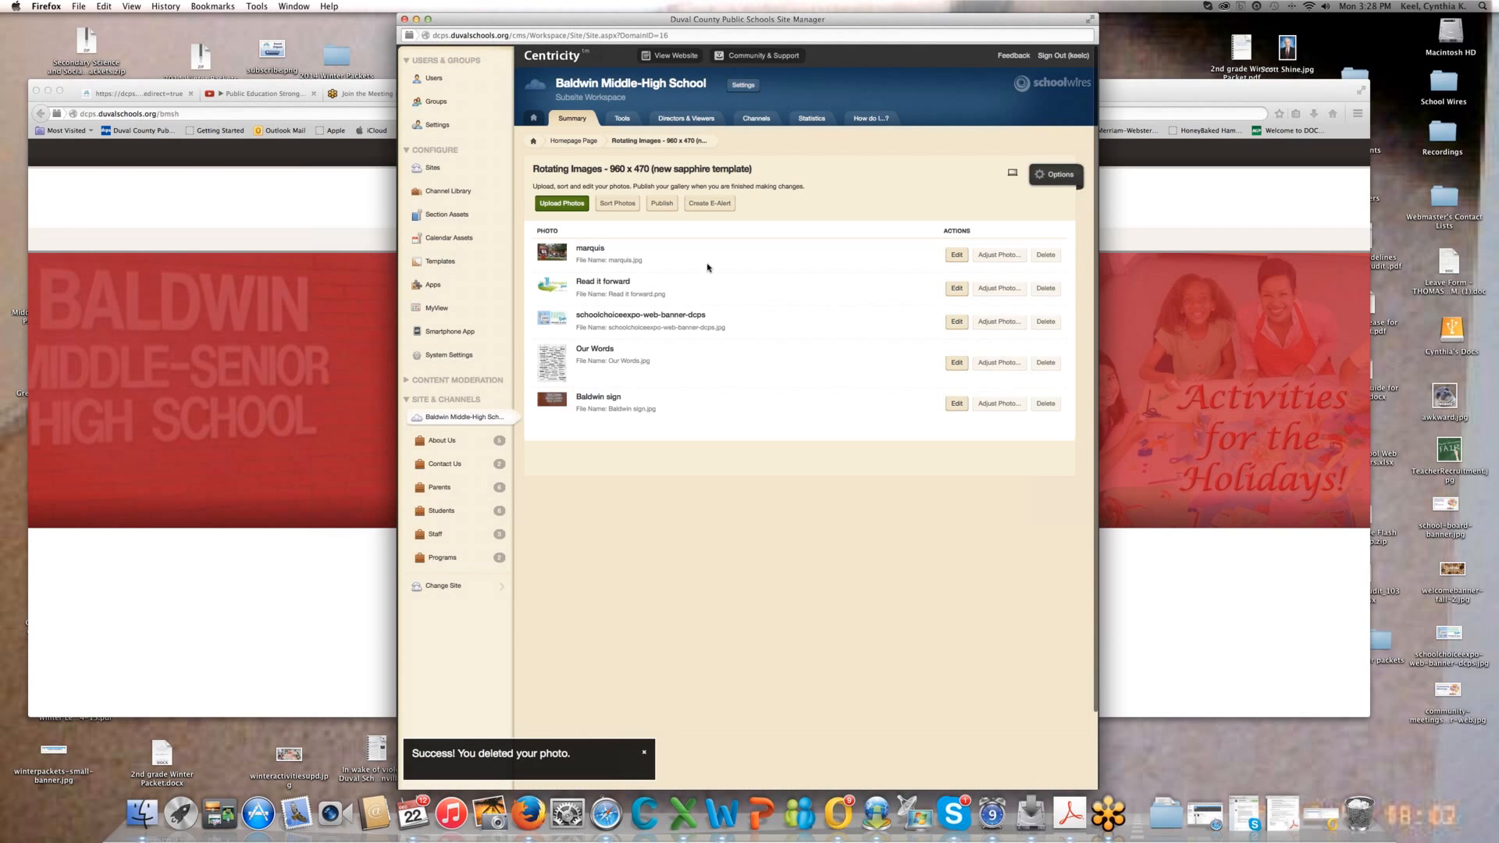
left_click(670, 208)
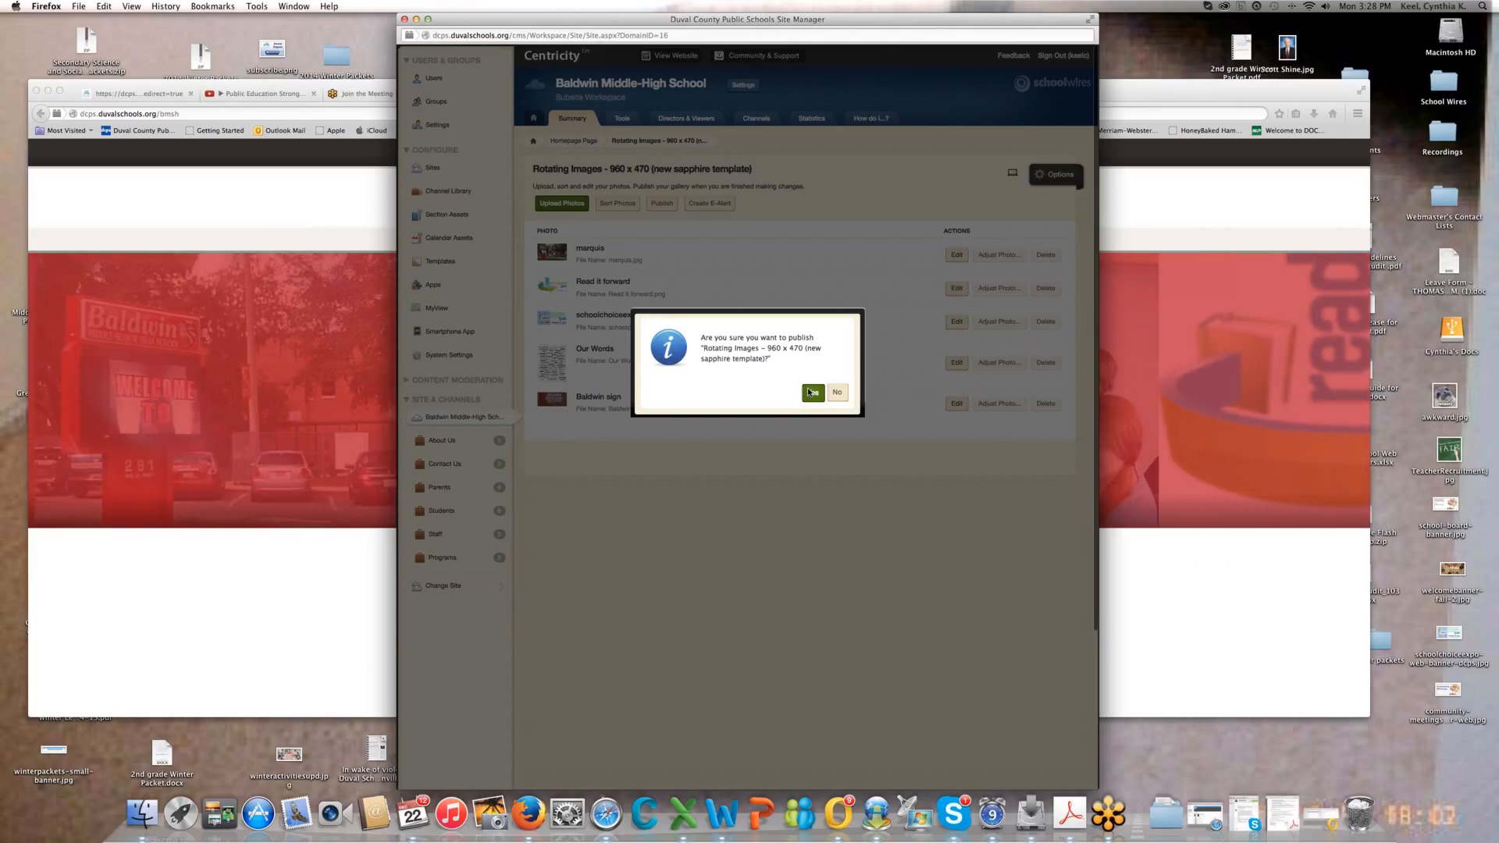
left_click(809, 392)
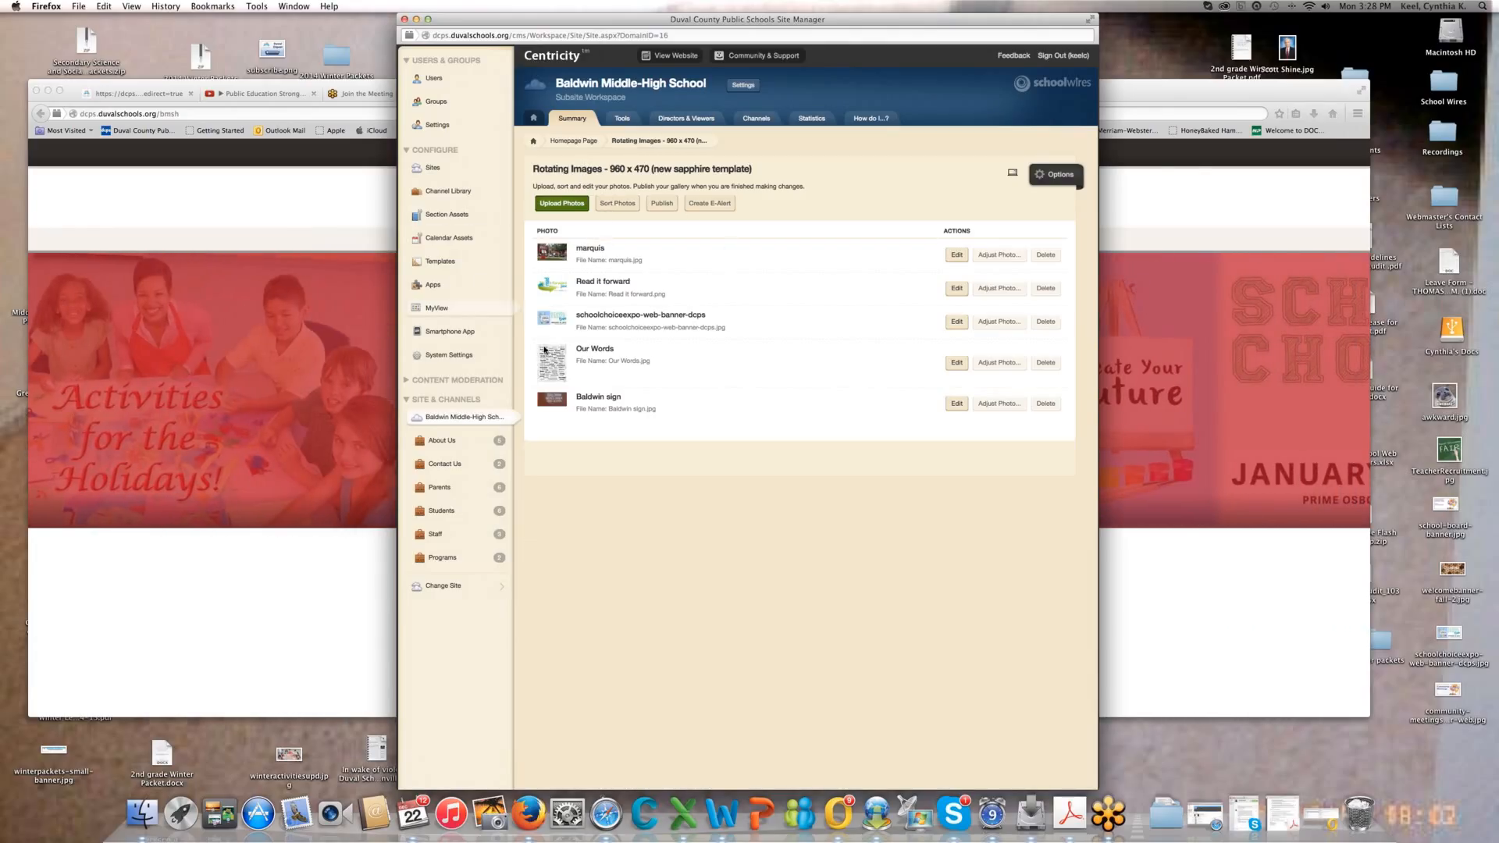
- Go back to the Homepage layout and open the Quick Links app for editing
left_click(559, 147)
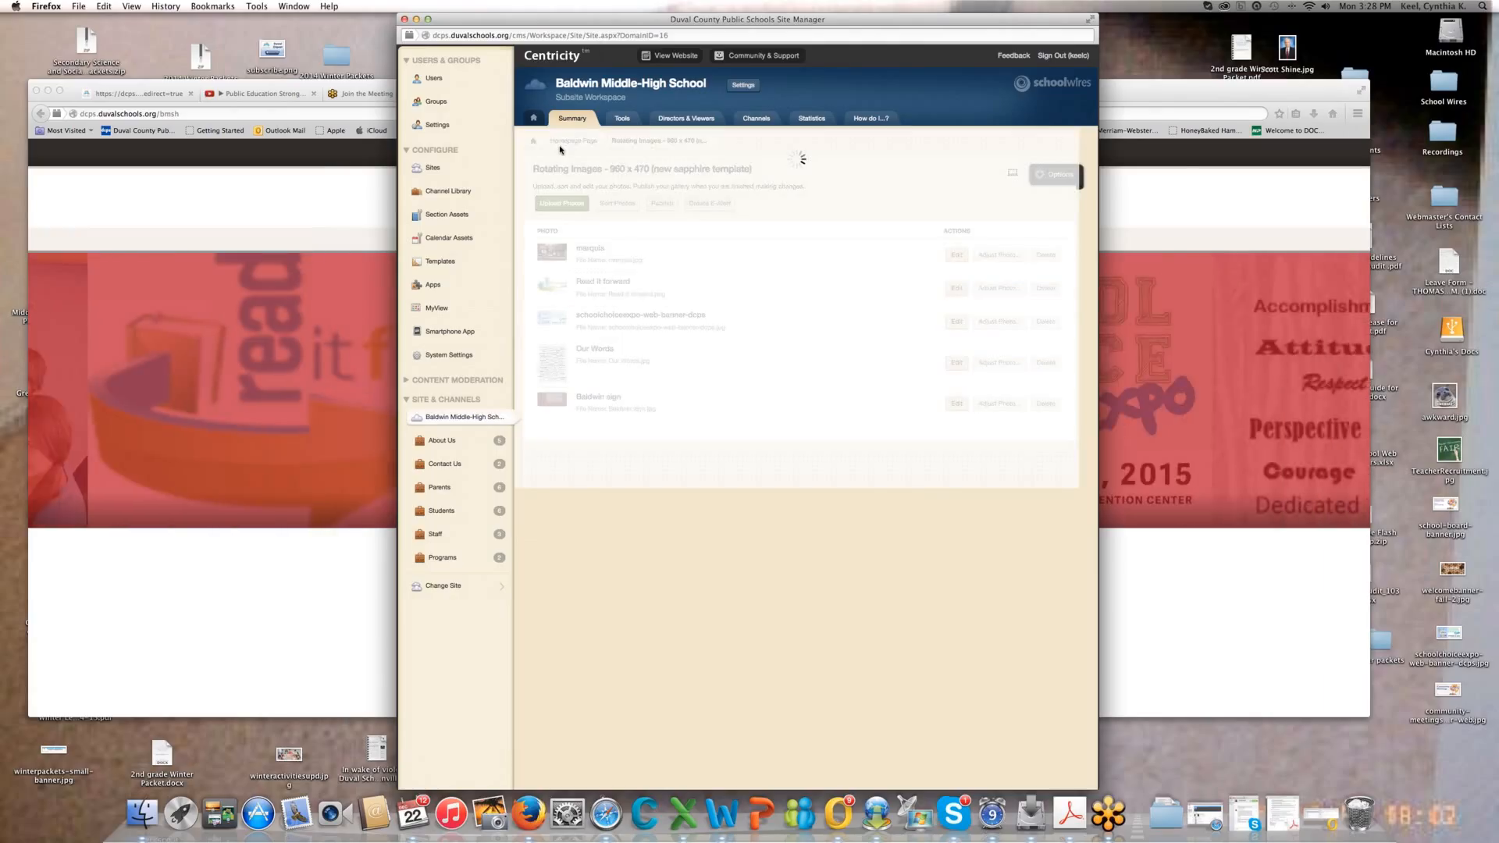
scroll(685, 341, "down", 3)
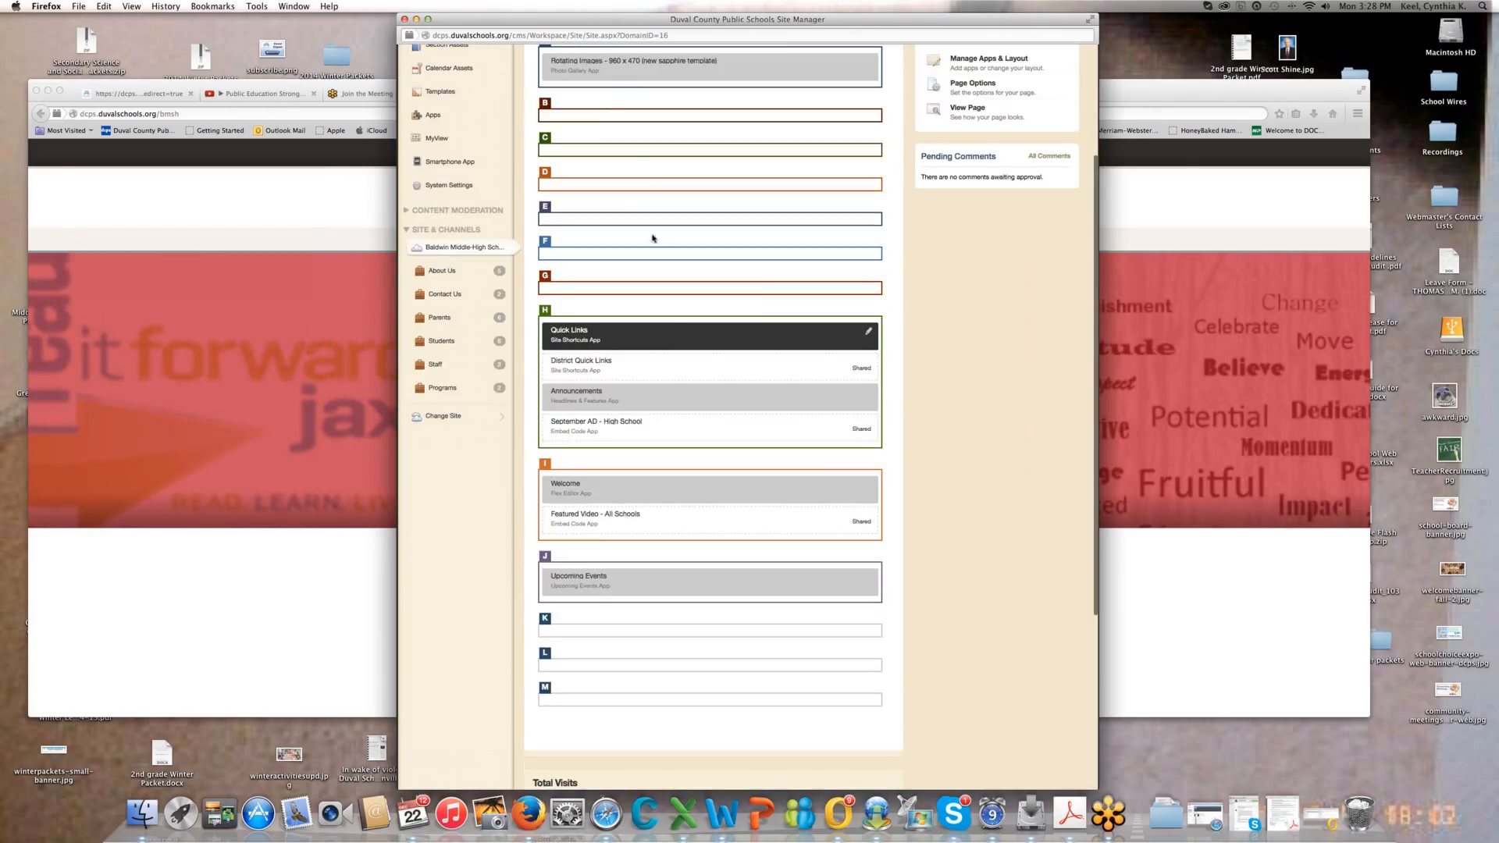
left_click(630, 341)
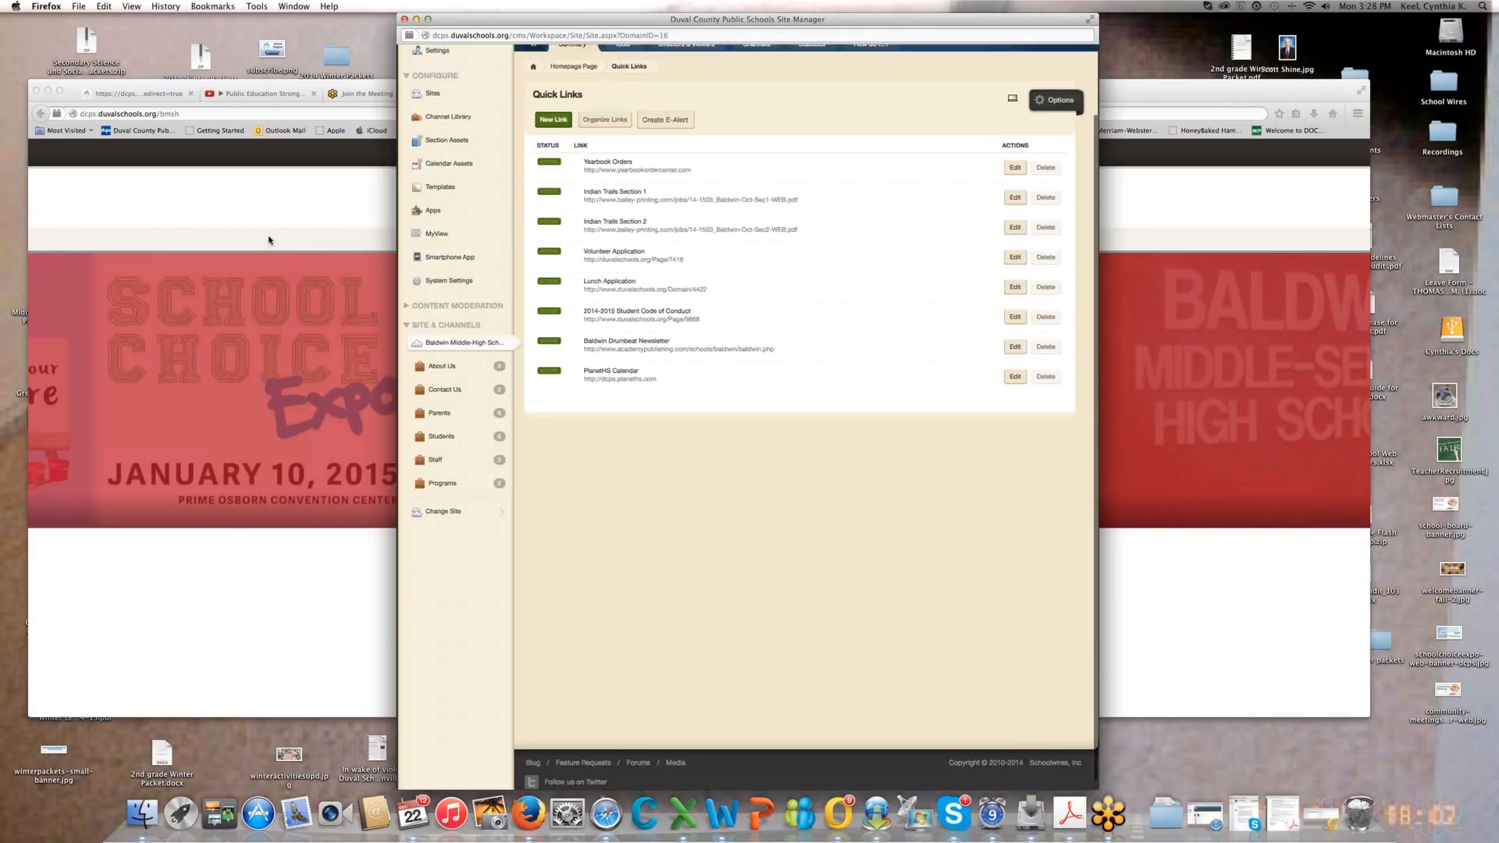
- Examine the live homepage's Quick Links list and compare it with the pages offered under the Parents and Students channels
left_click(274, 222)
scroll(564, 422, "down", 5)
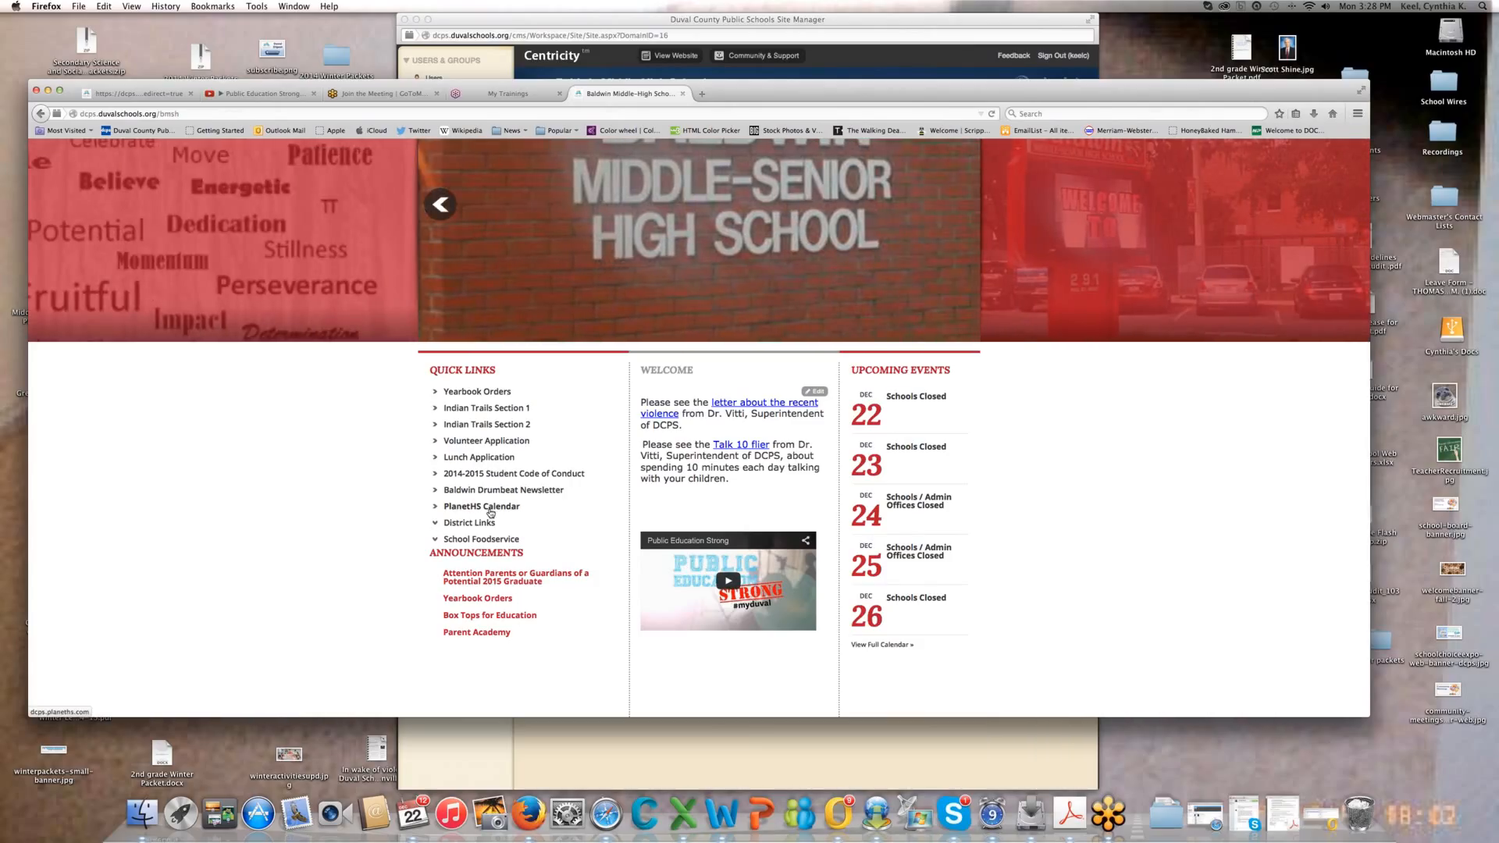
scroll(490, 513, "up", 3)
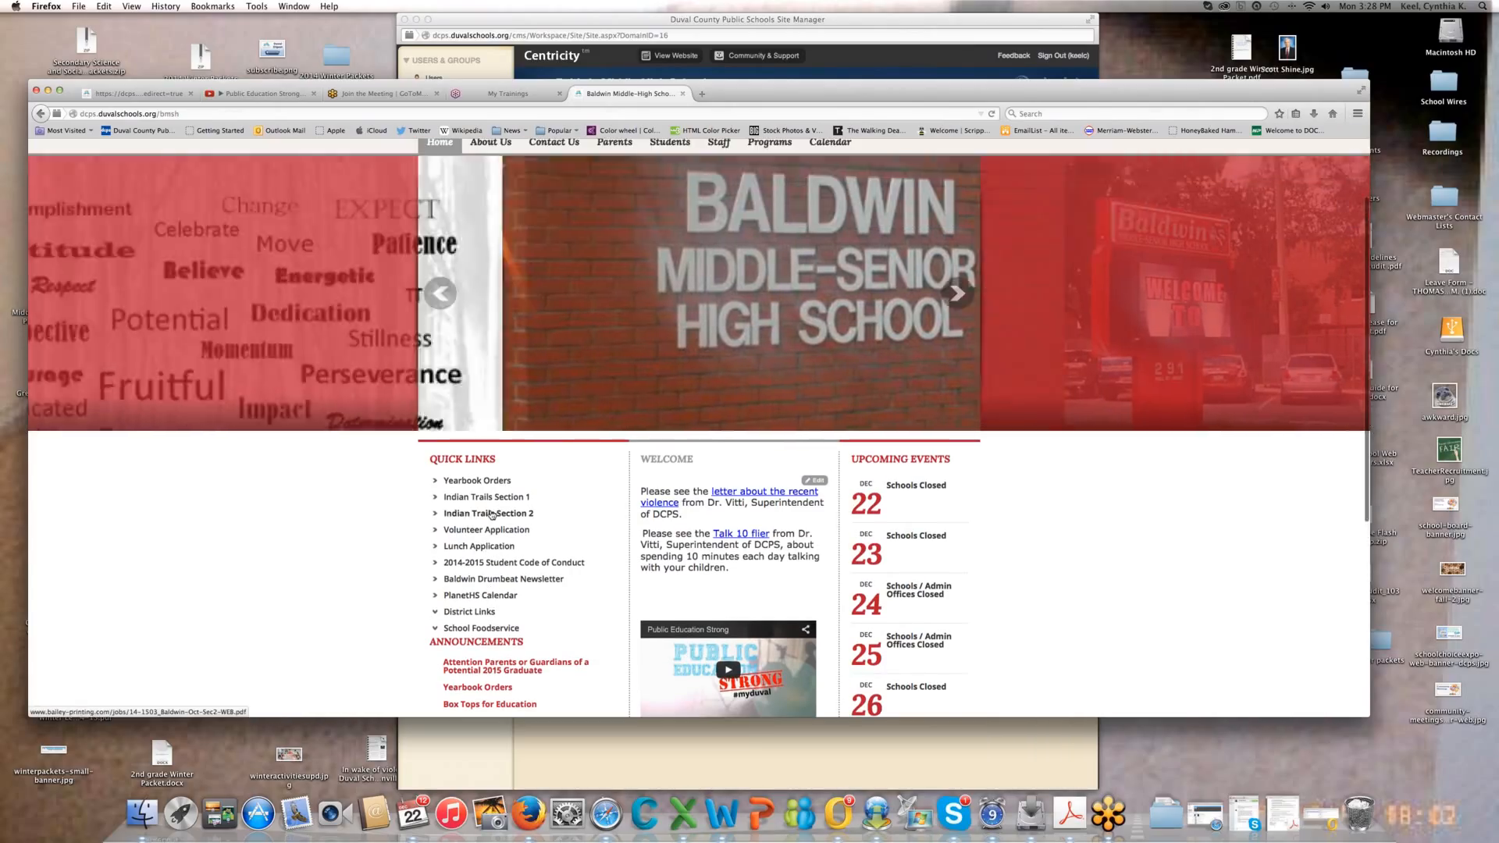
scroll(491, 513, "up", 3)
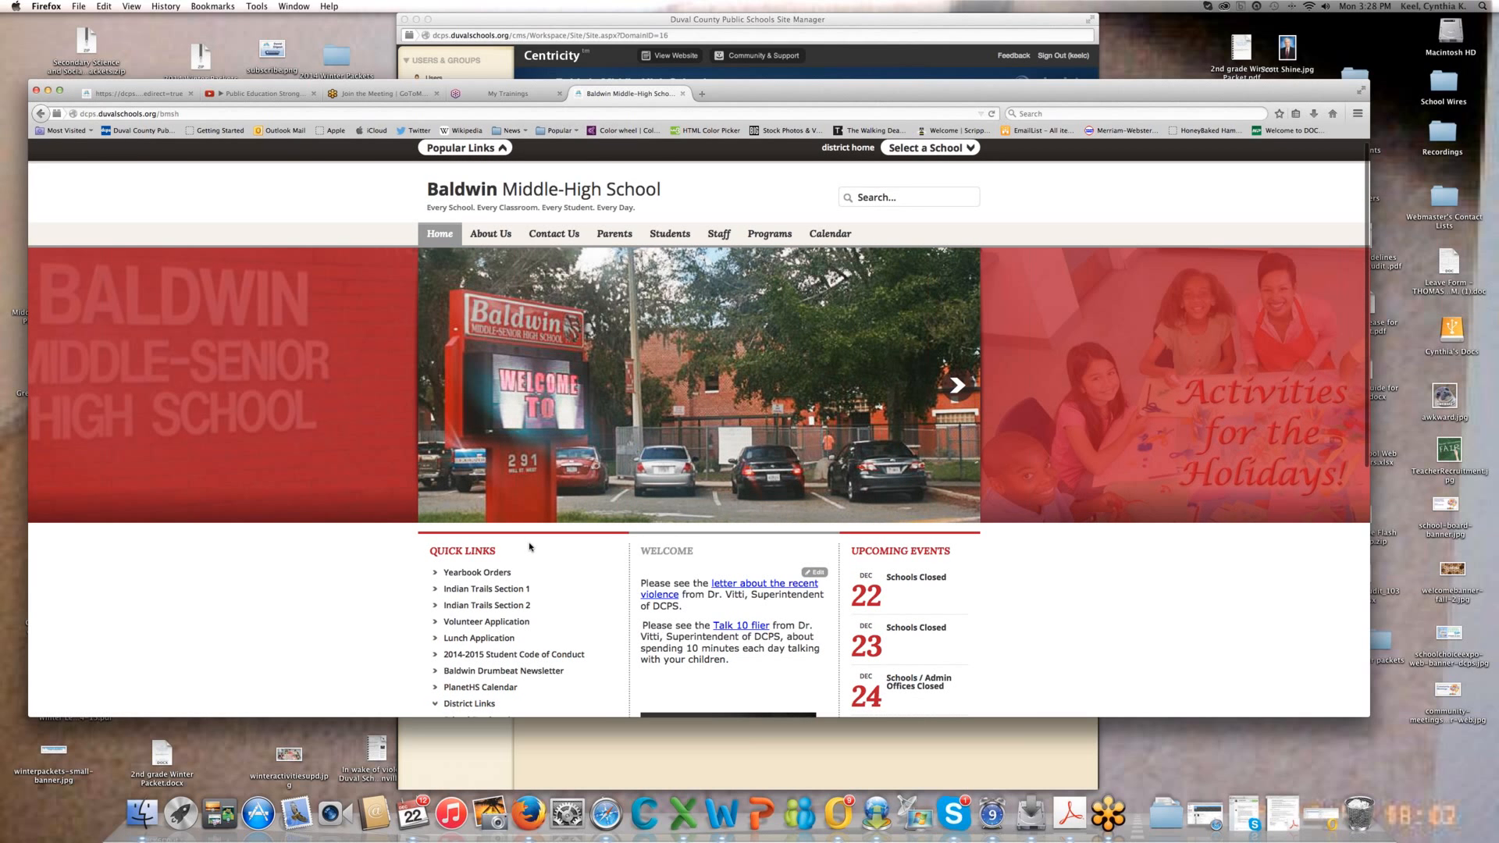
scroll(511, 576, "down", 2)
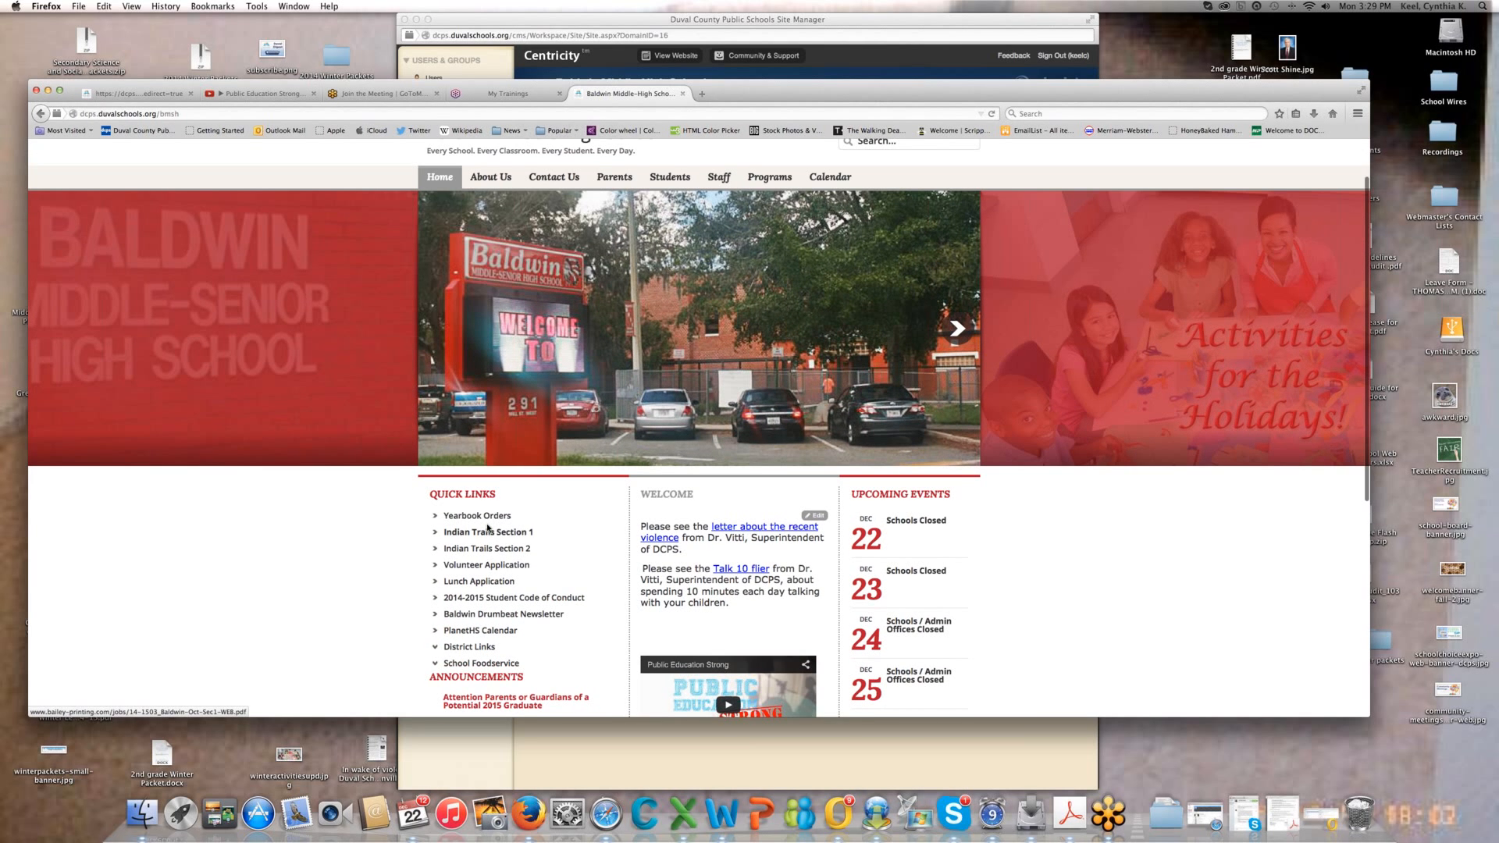
scroll(451, 534, "up", 2)
mouse_move(614, 239)
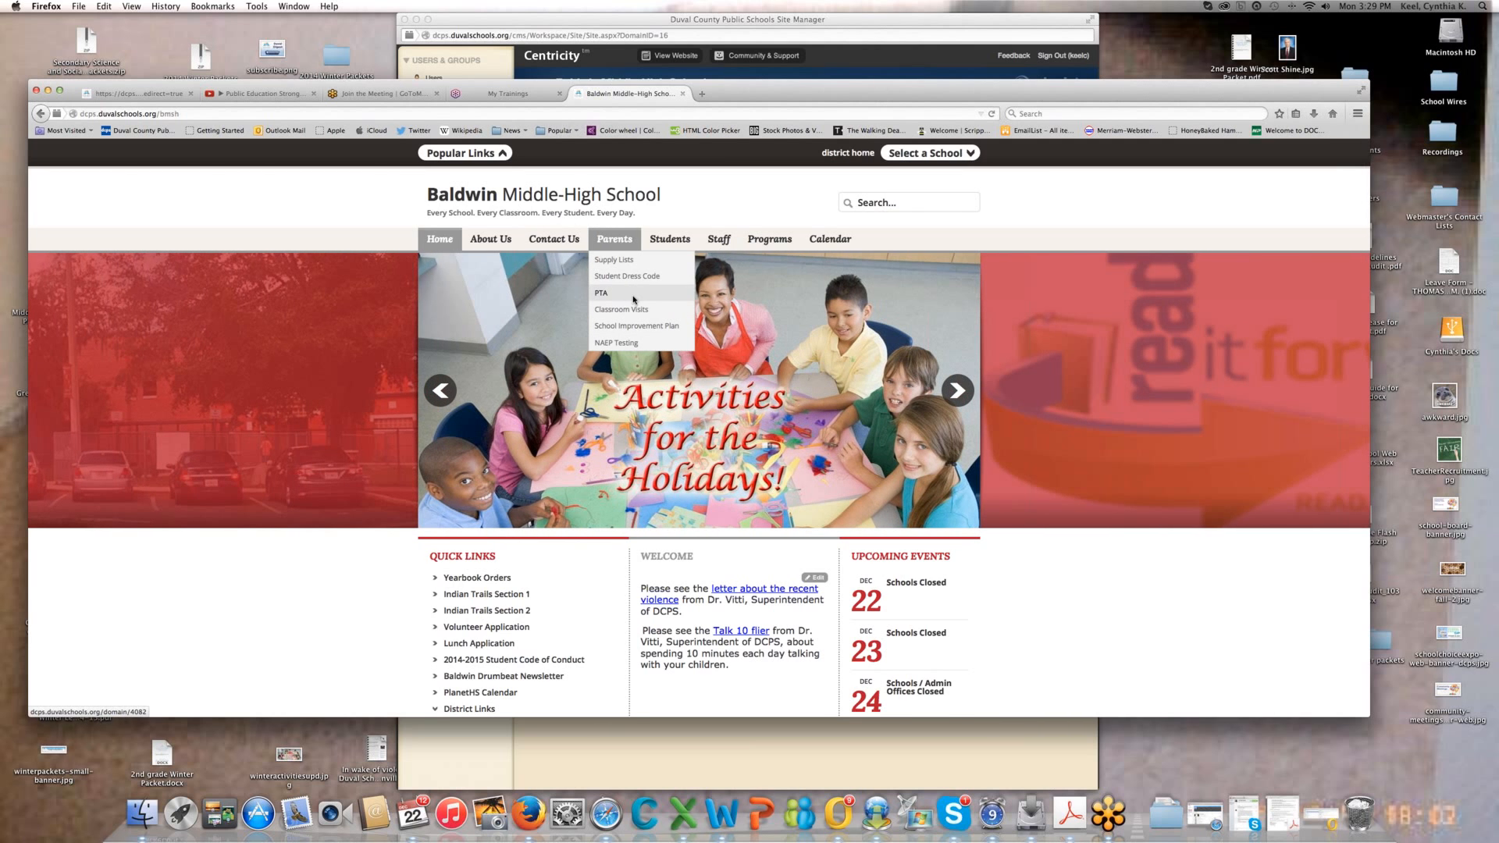
scroll(584, 409, "down", 4)
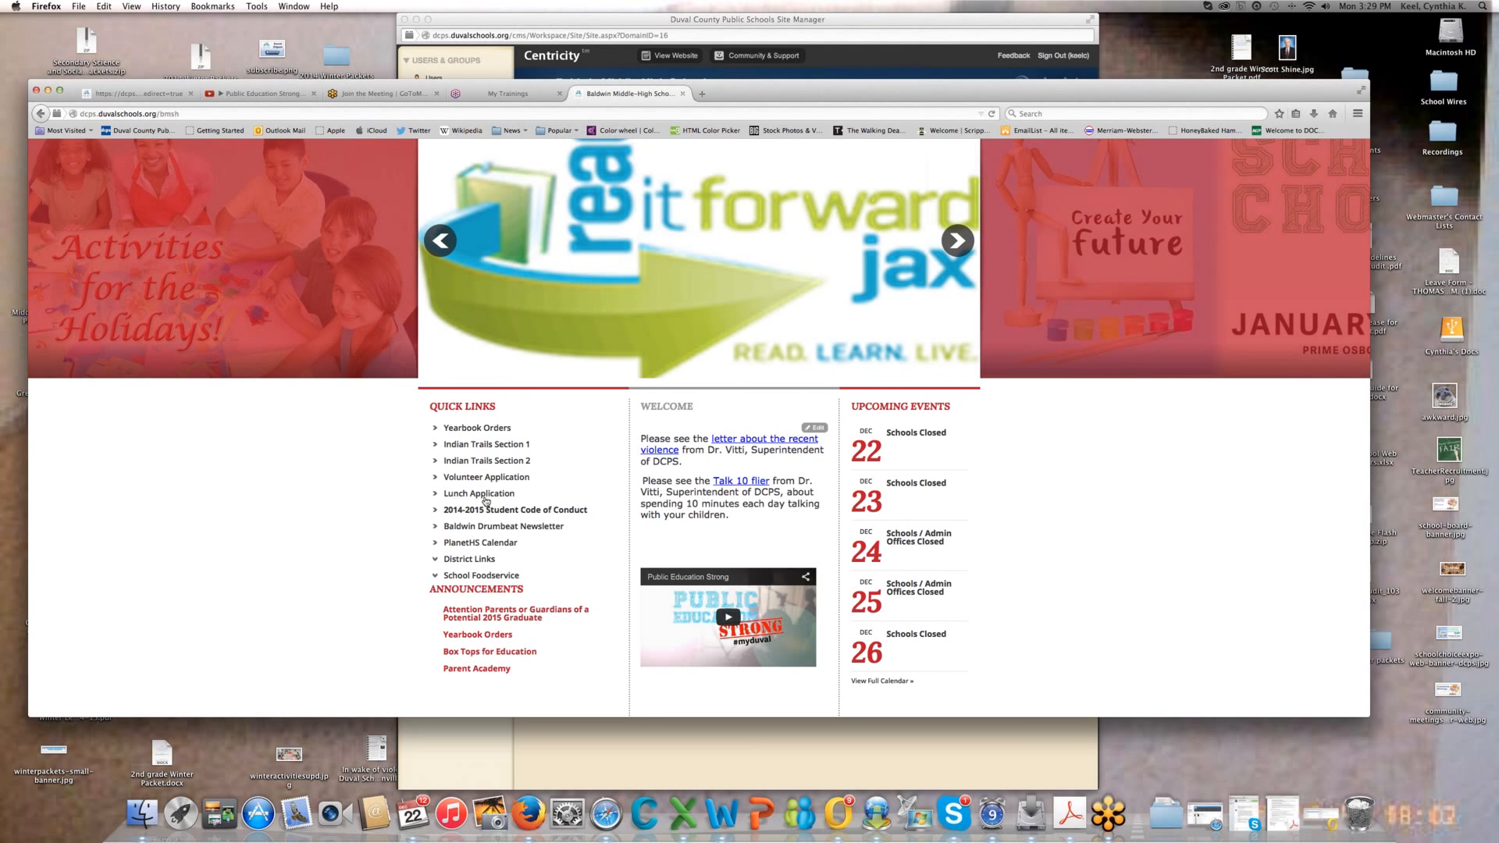
scroll(521, 459, "up", 4)
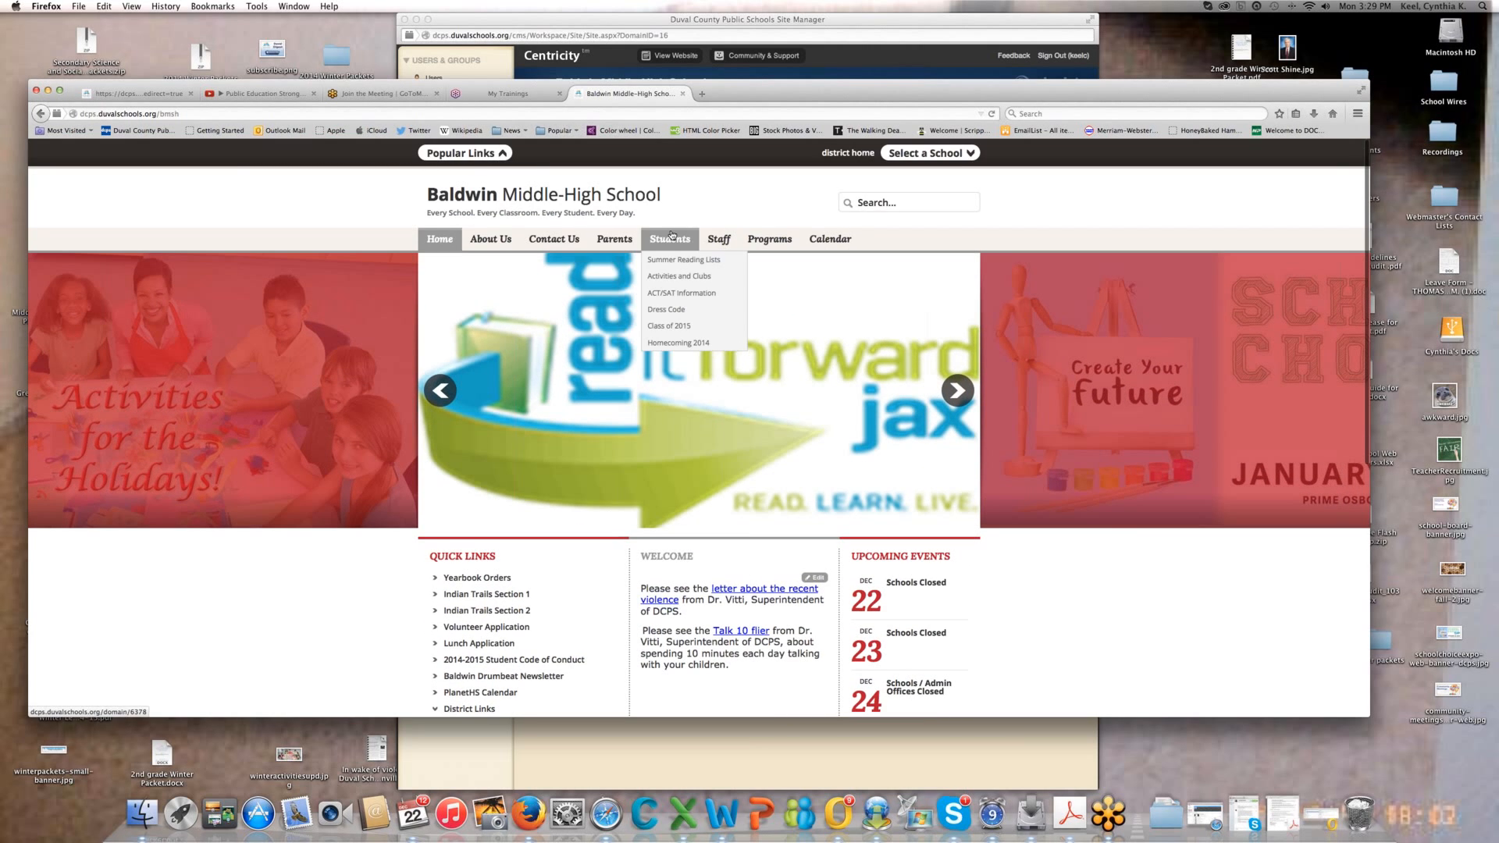
mouse_move(742, 242)
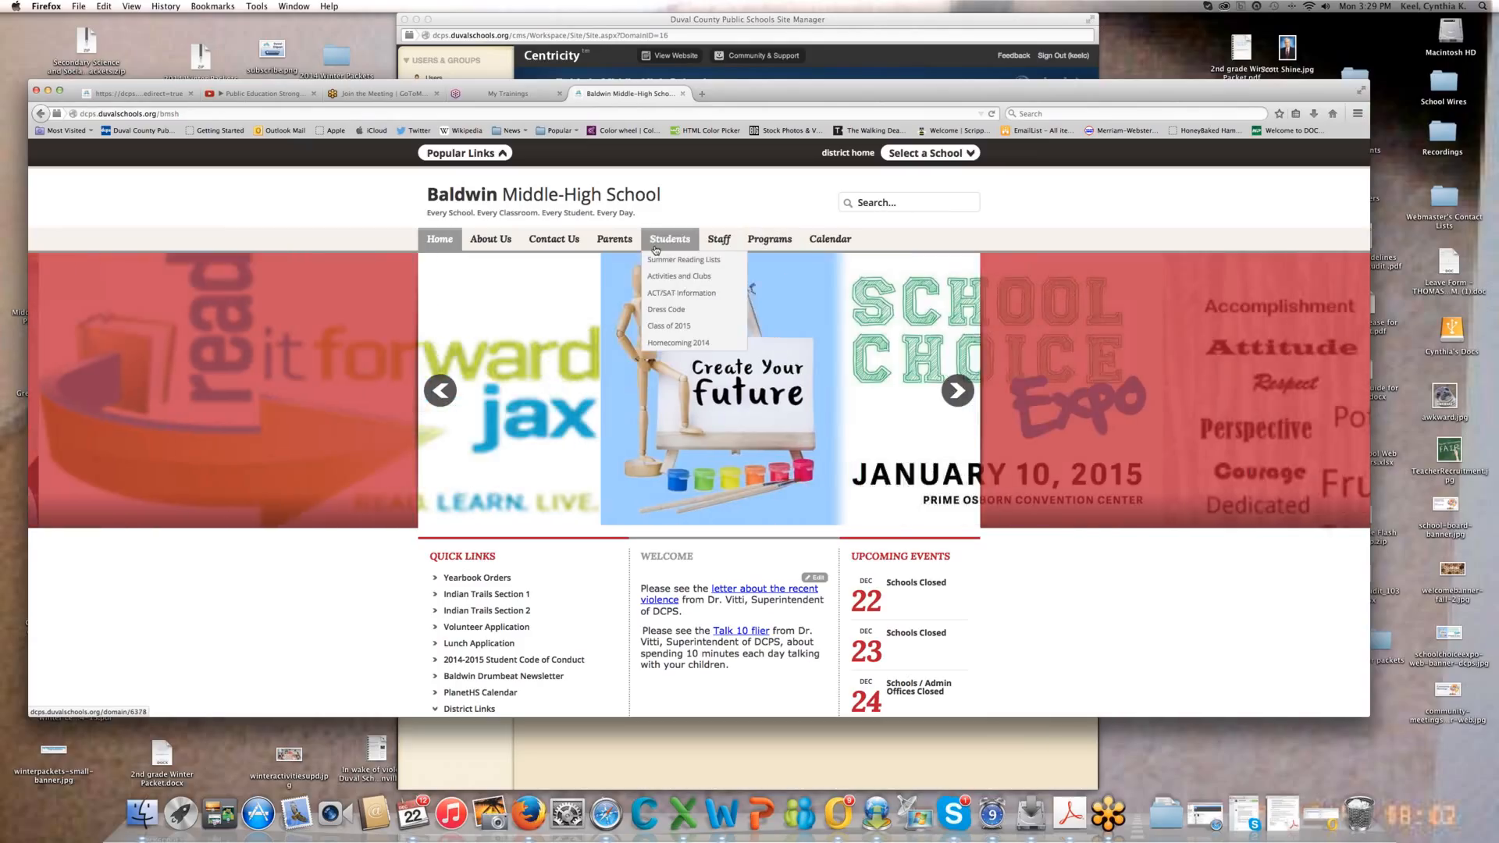
scroll(466, 387, "down", 3)
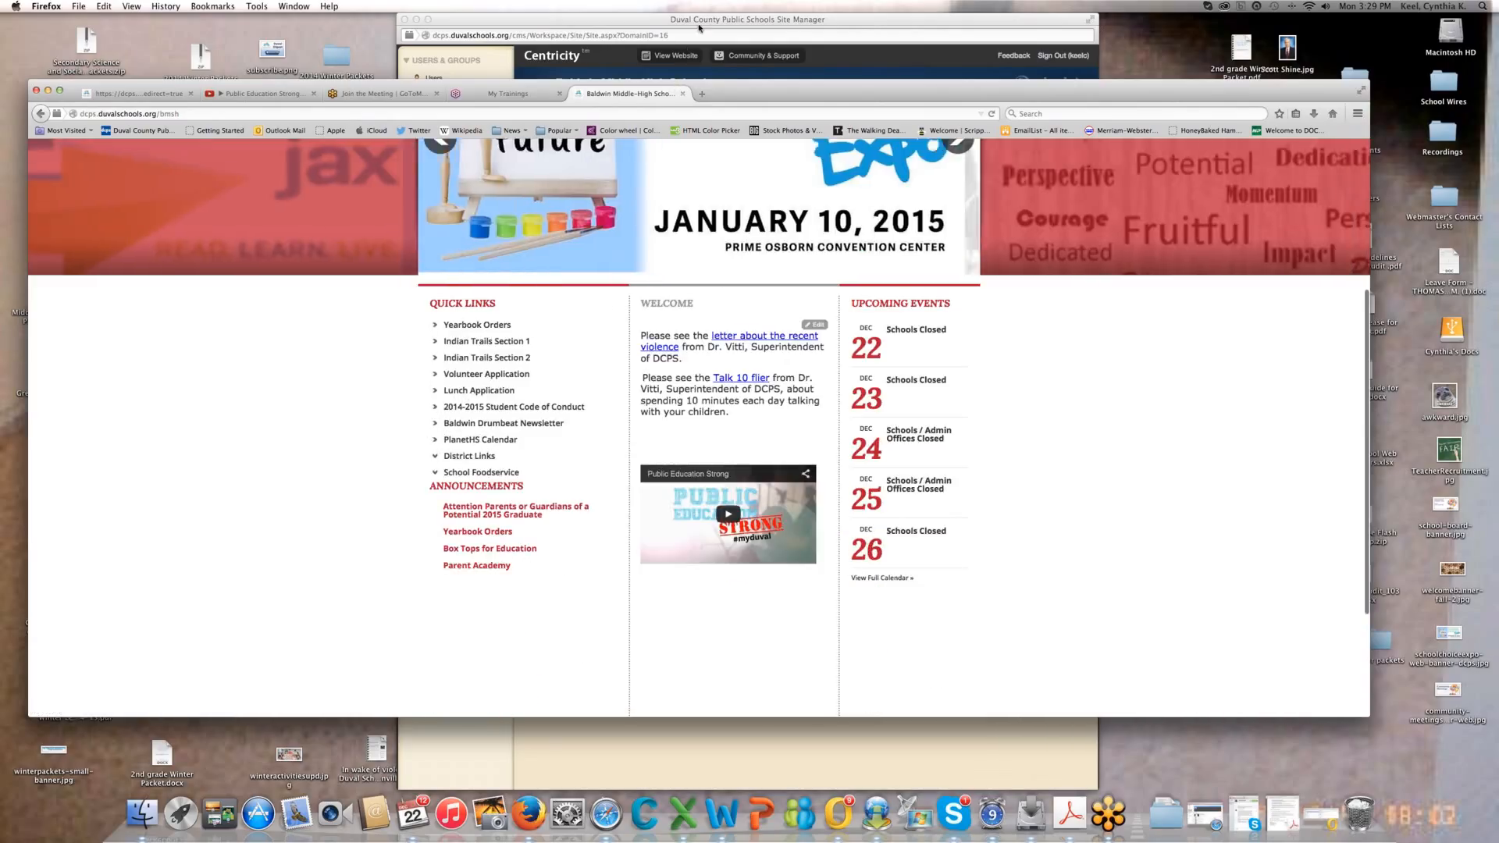
- Return to the Site Manager window and inspect the Yearbook Orders quick link's settings without changing them
left_click(675, 78)
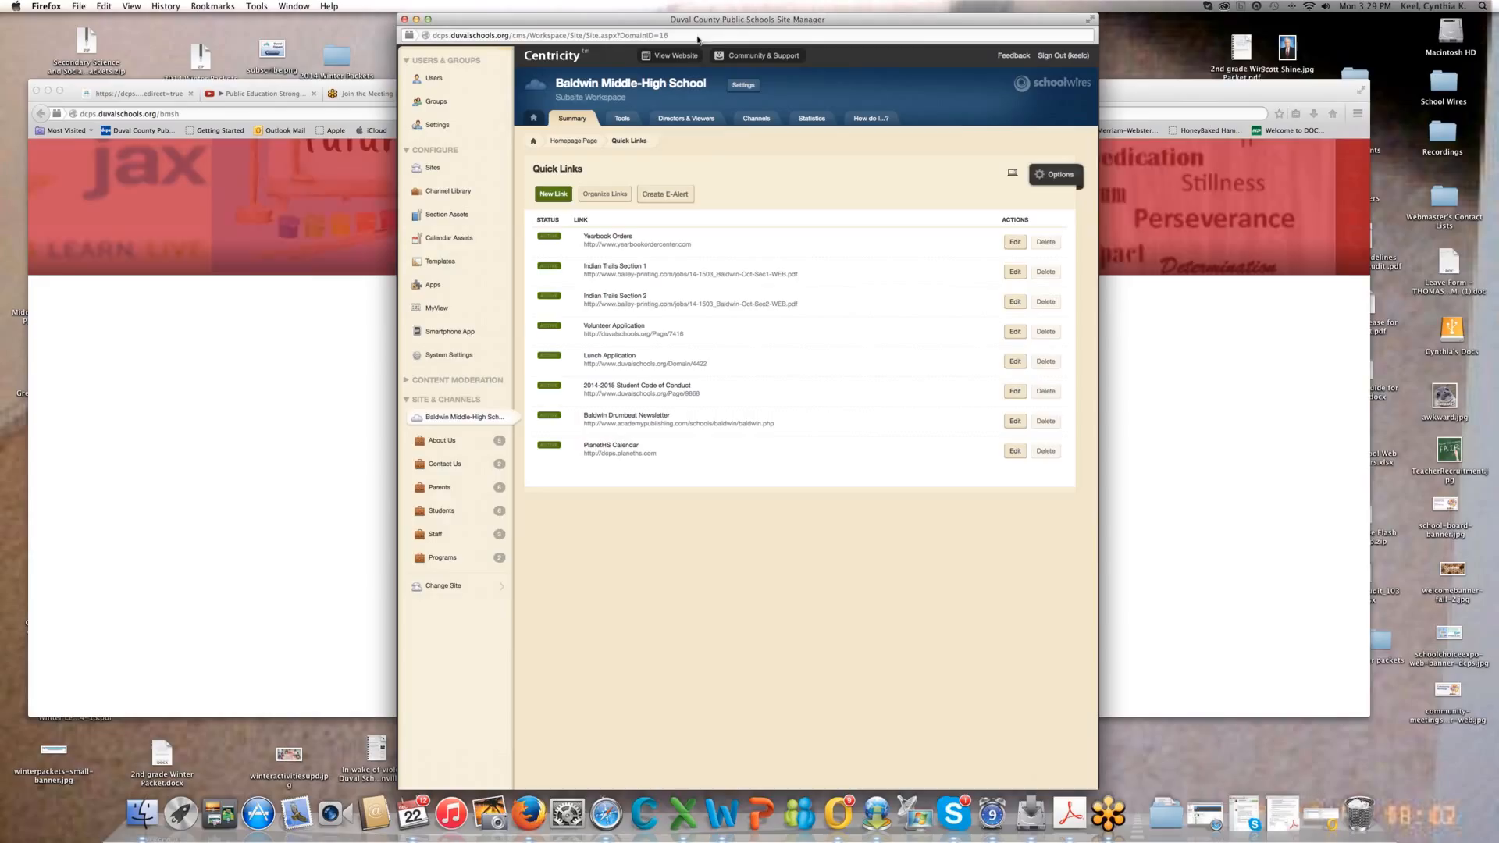
left_click(551, 238)
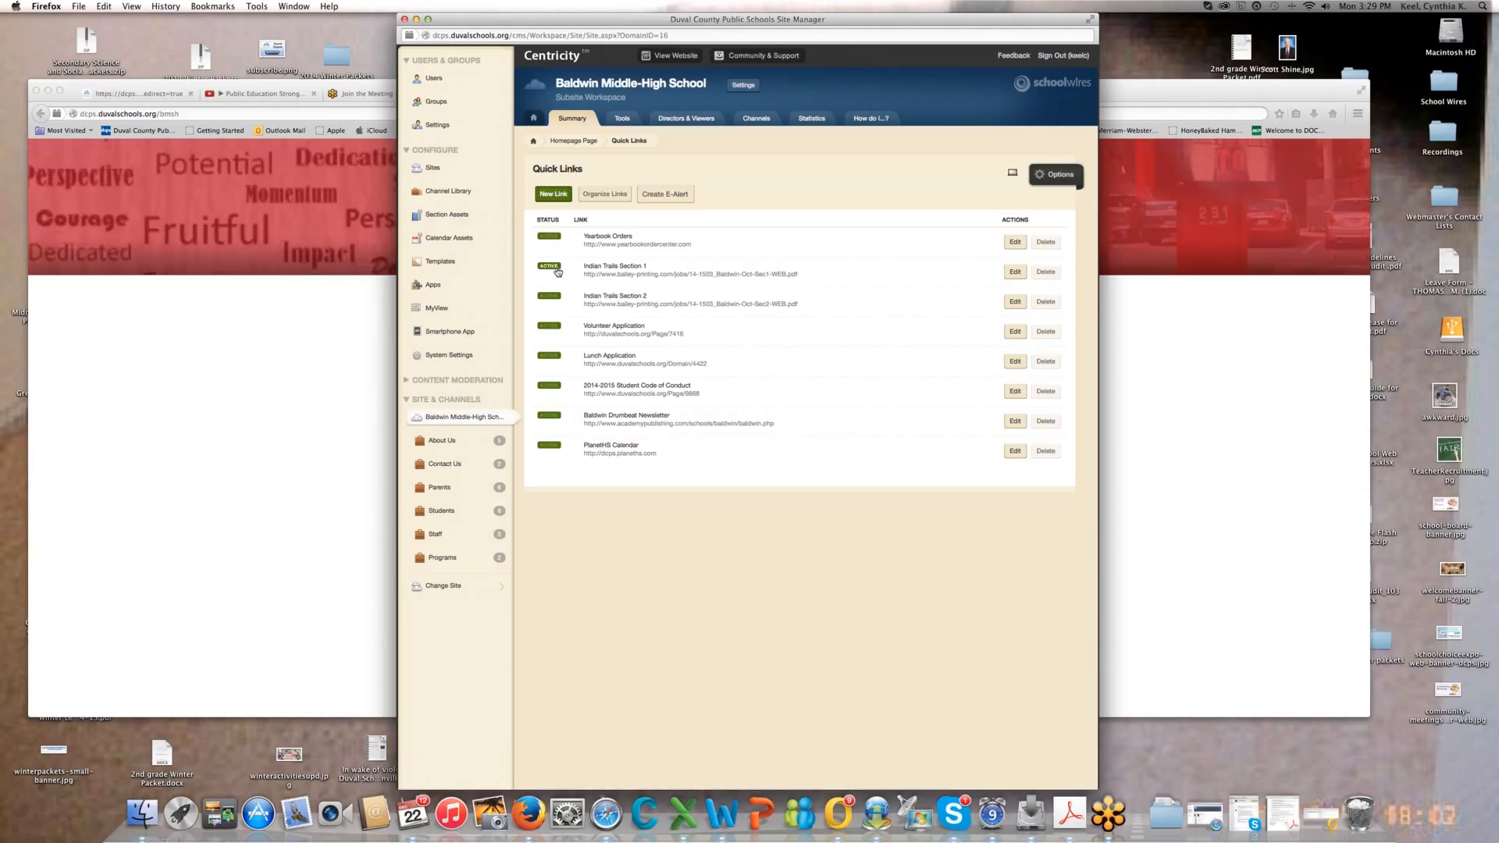
left_click(1015, 243)
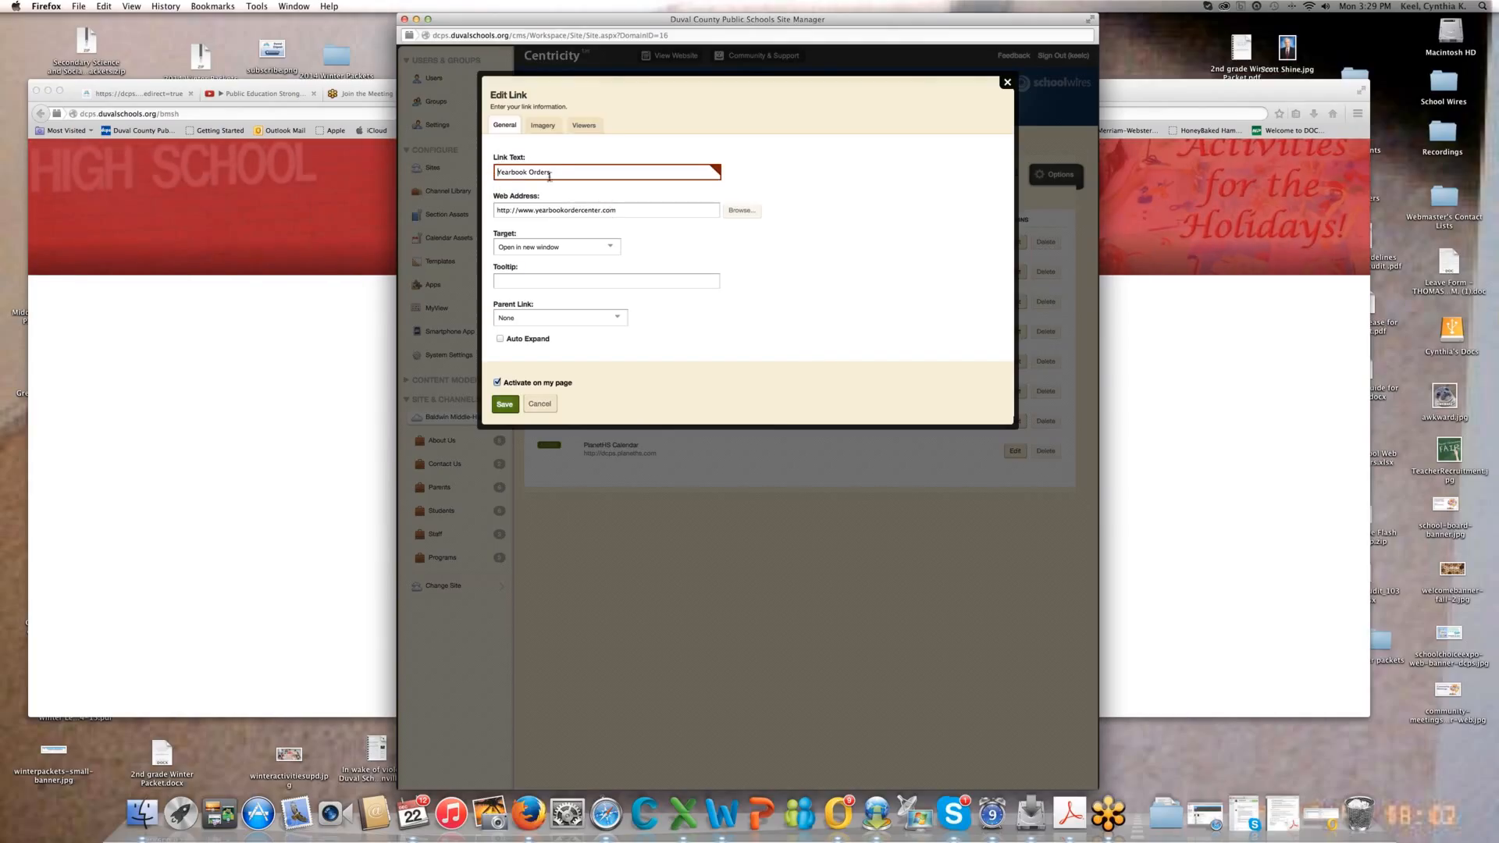
left_click(1007, 82)
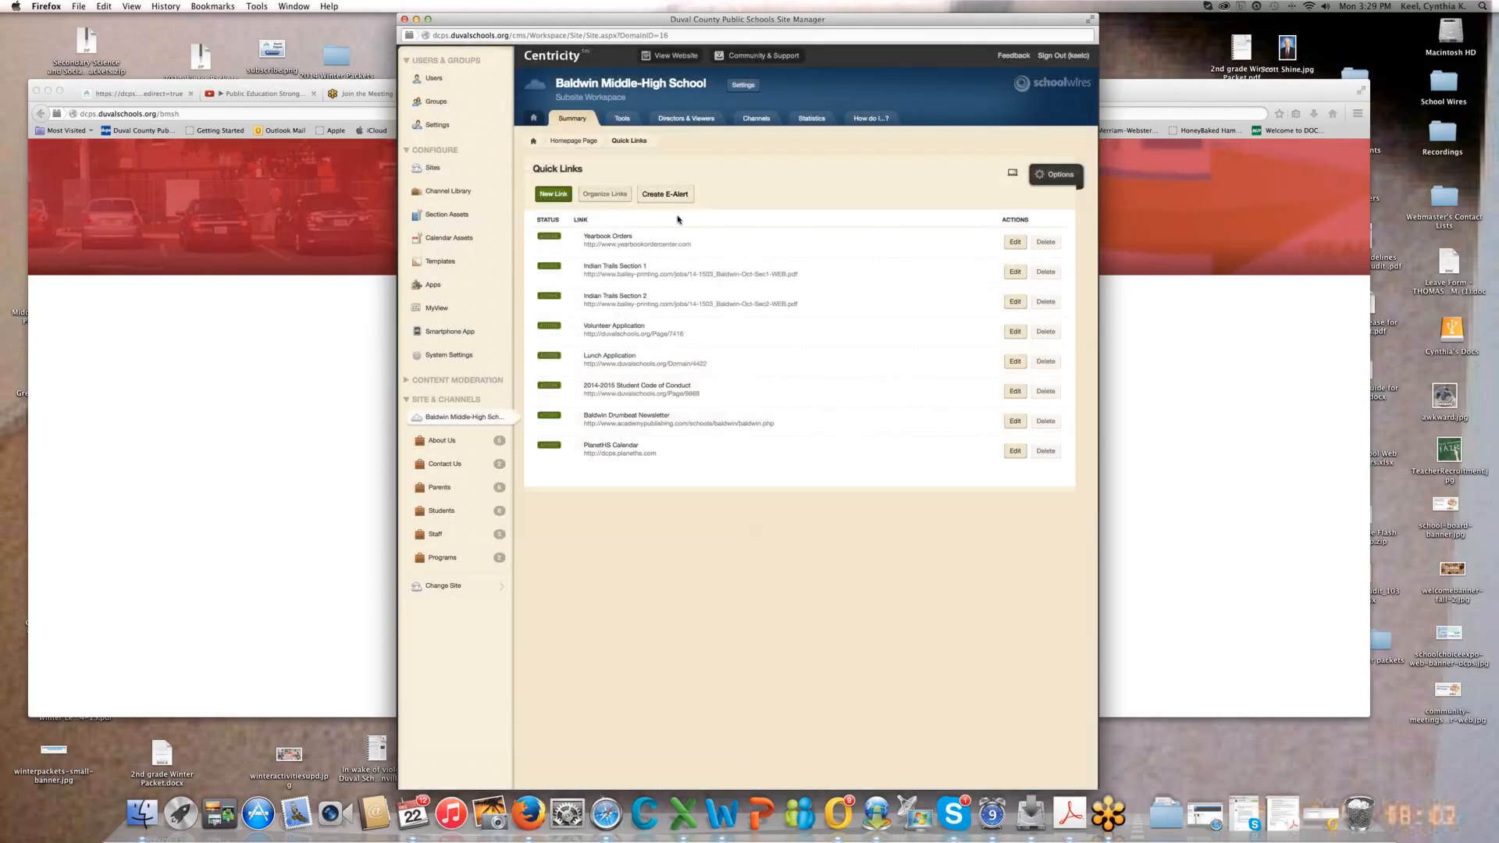
left_click(551, 195)
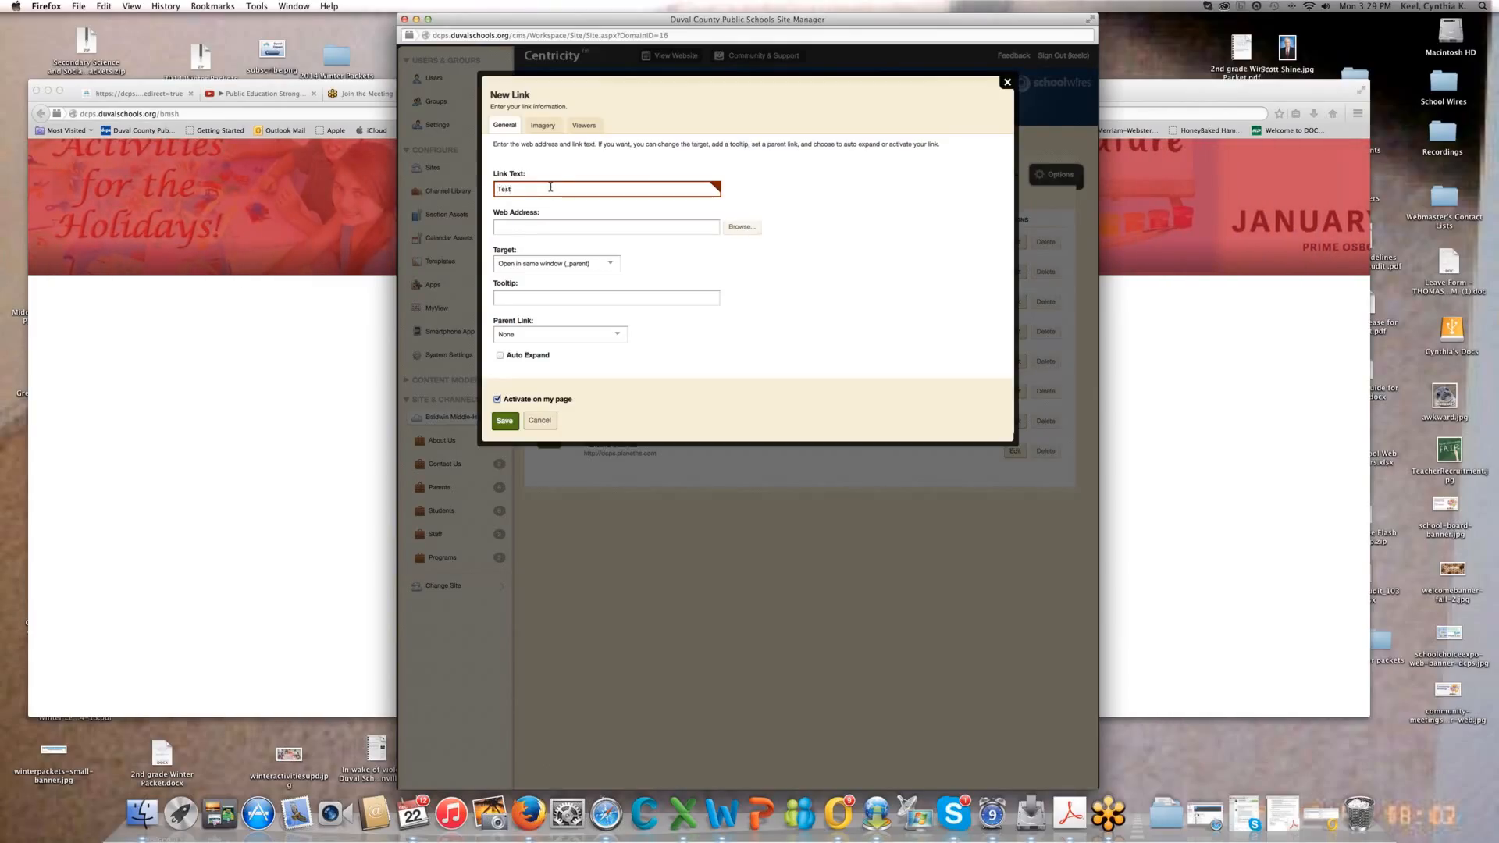
left_click(528, 226)
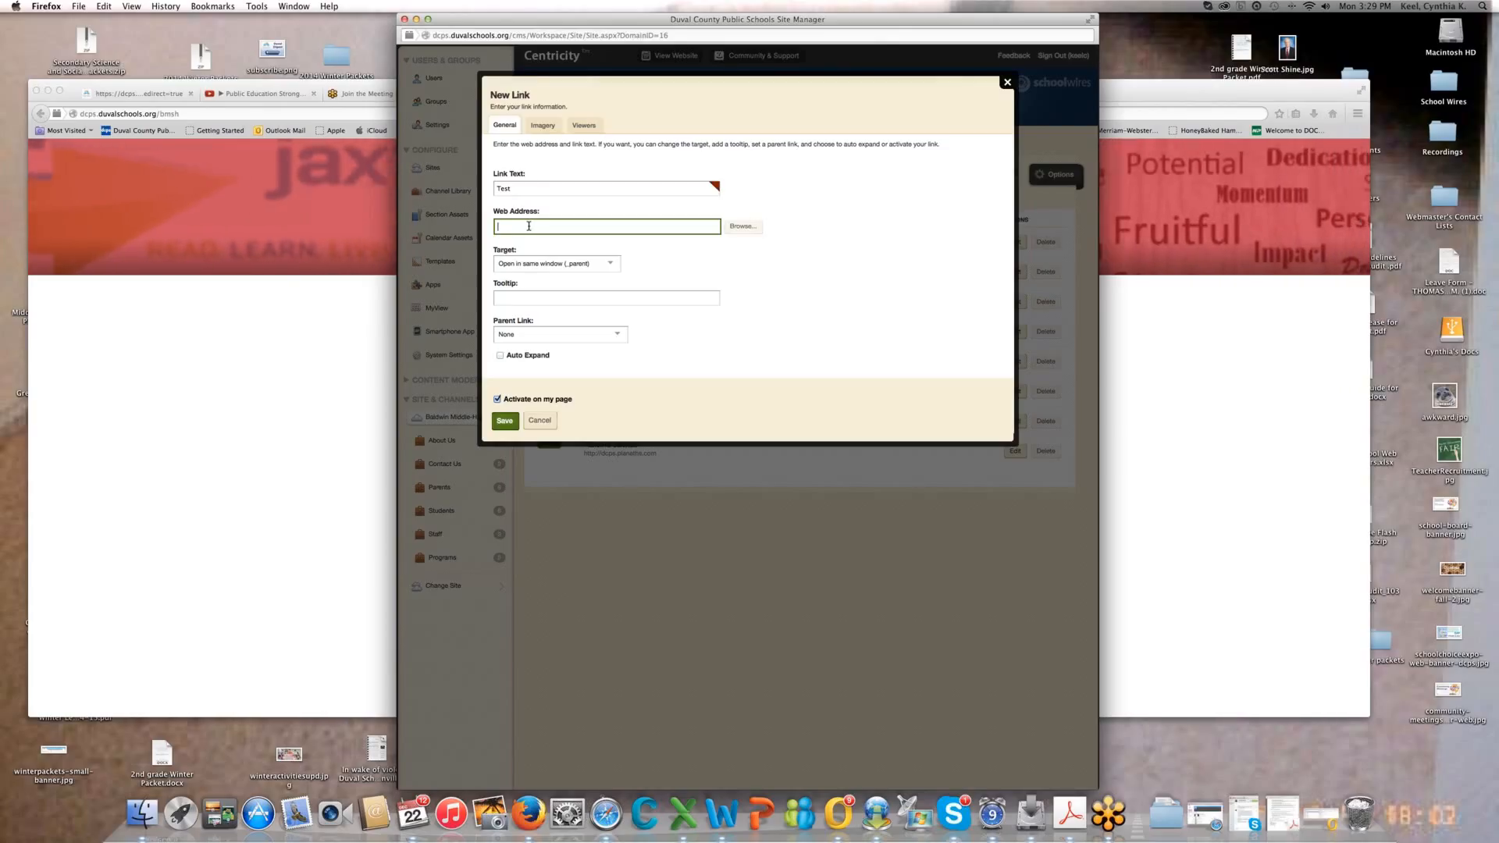
type("http")
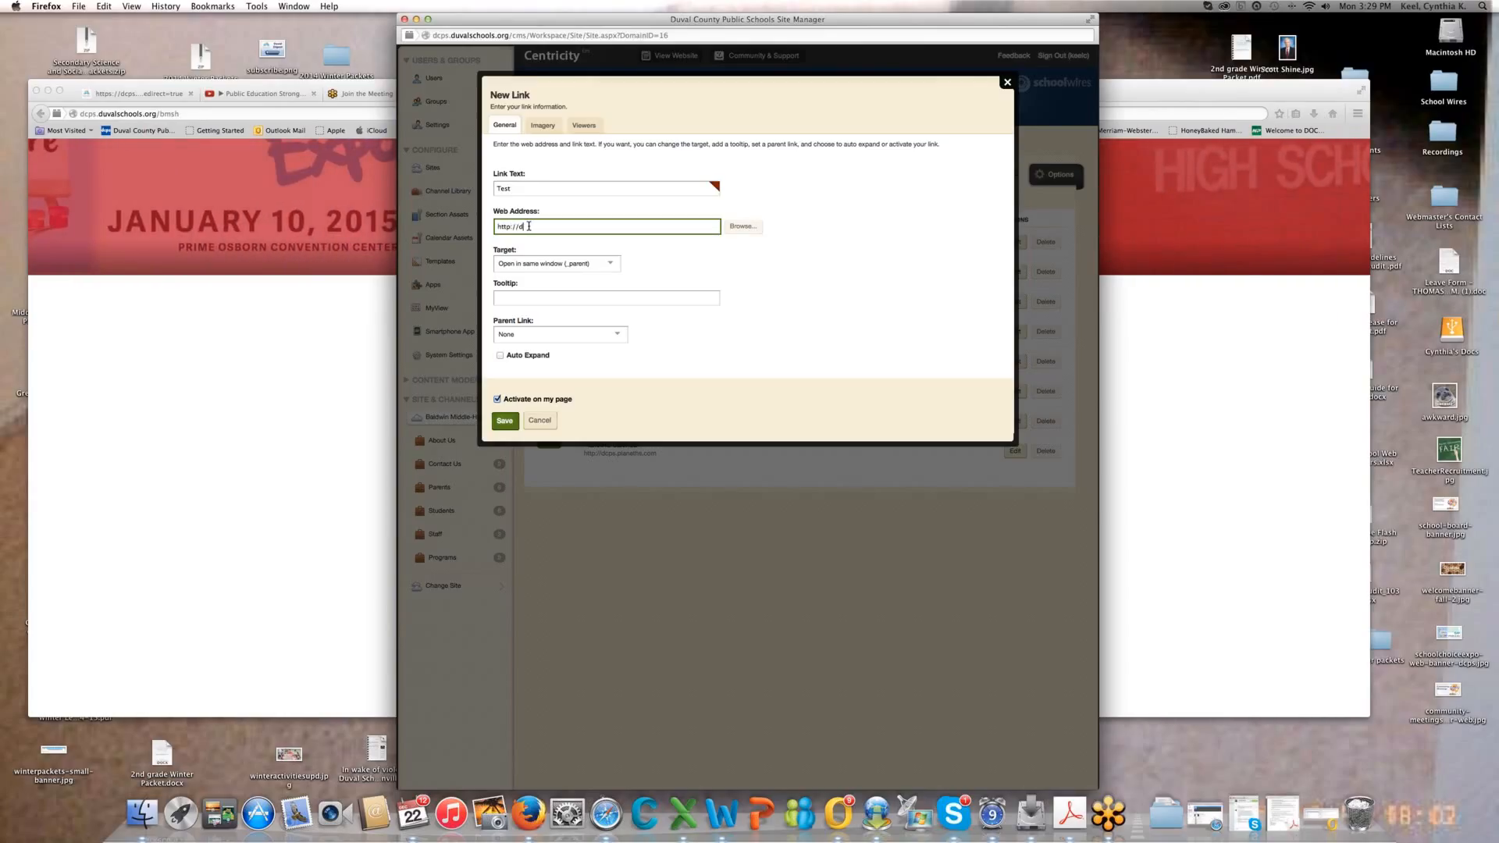
type("://www.")
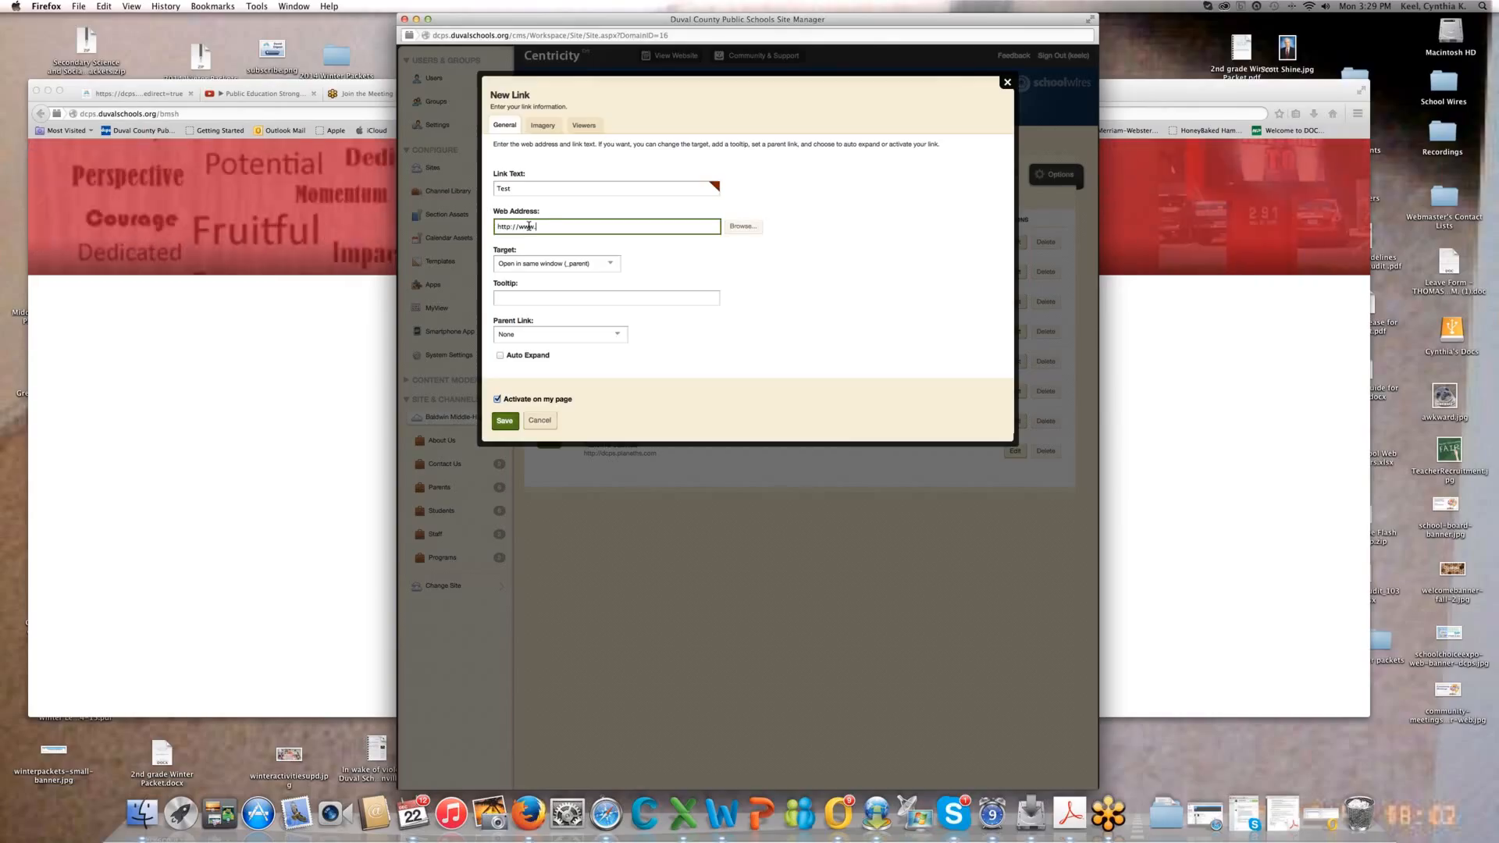
type("google.com")
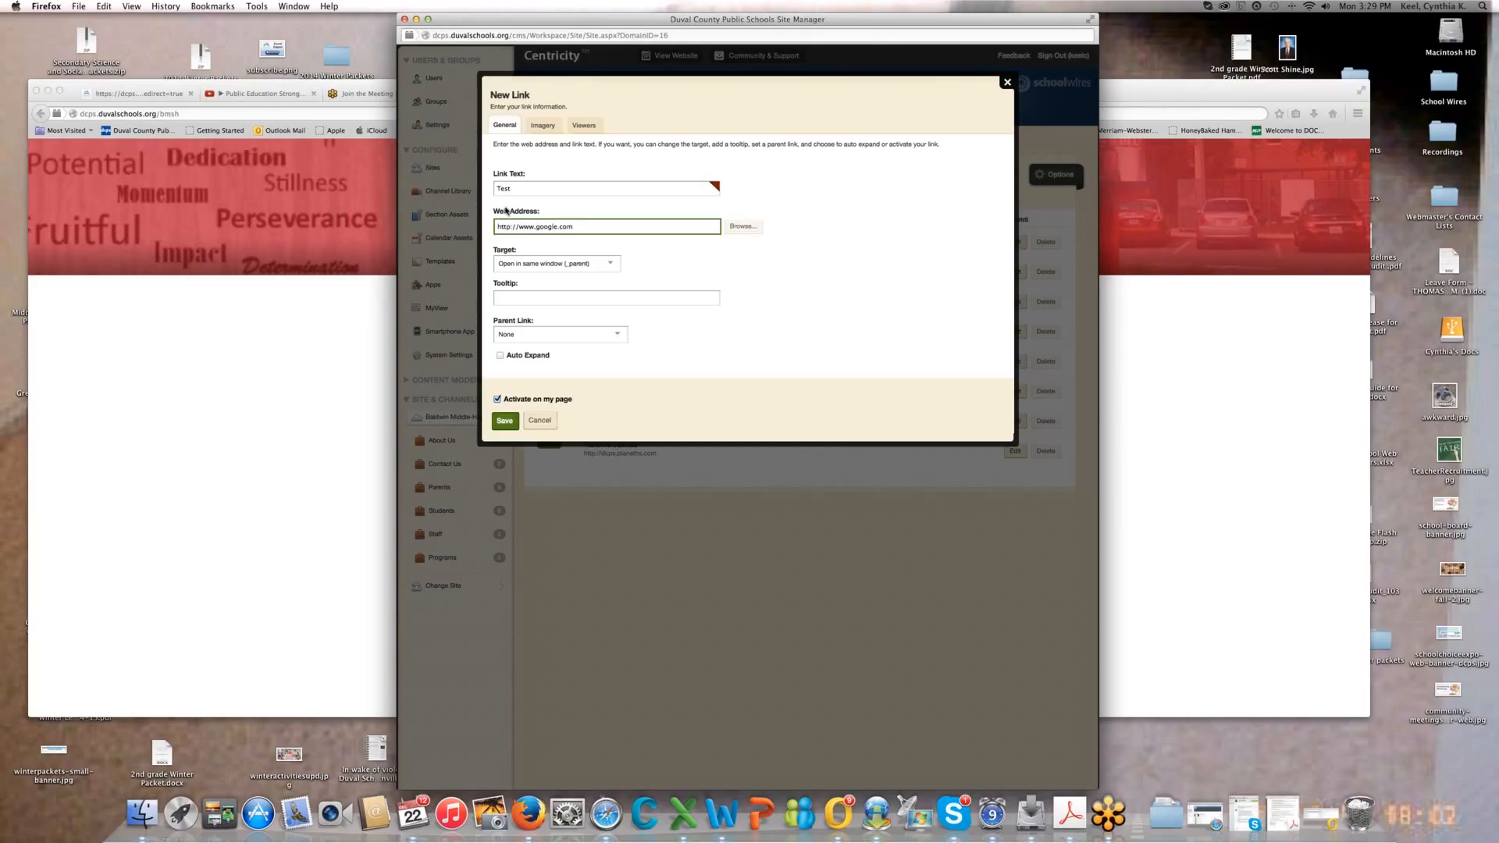
left_click(504, 421)
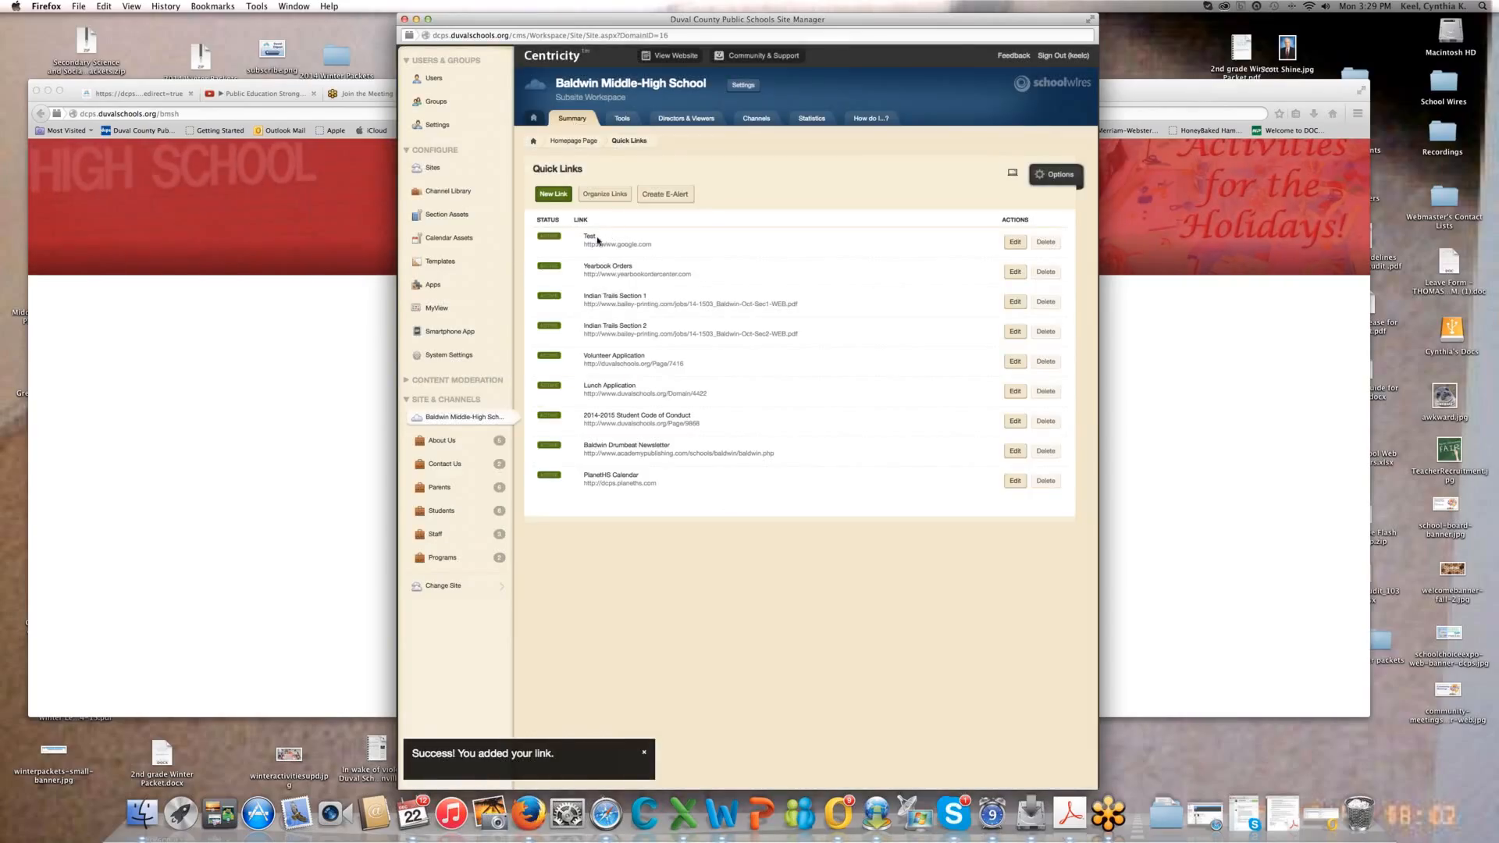
- Inspect the Organize Links dialog without reordering anything, and preview the website to check its Quick Links list
left_click(594, 196)
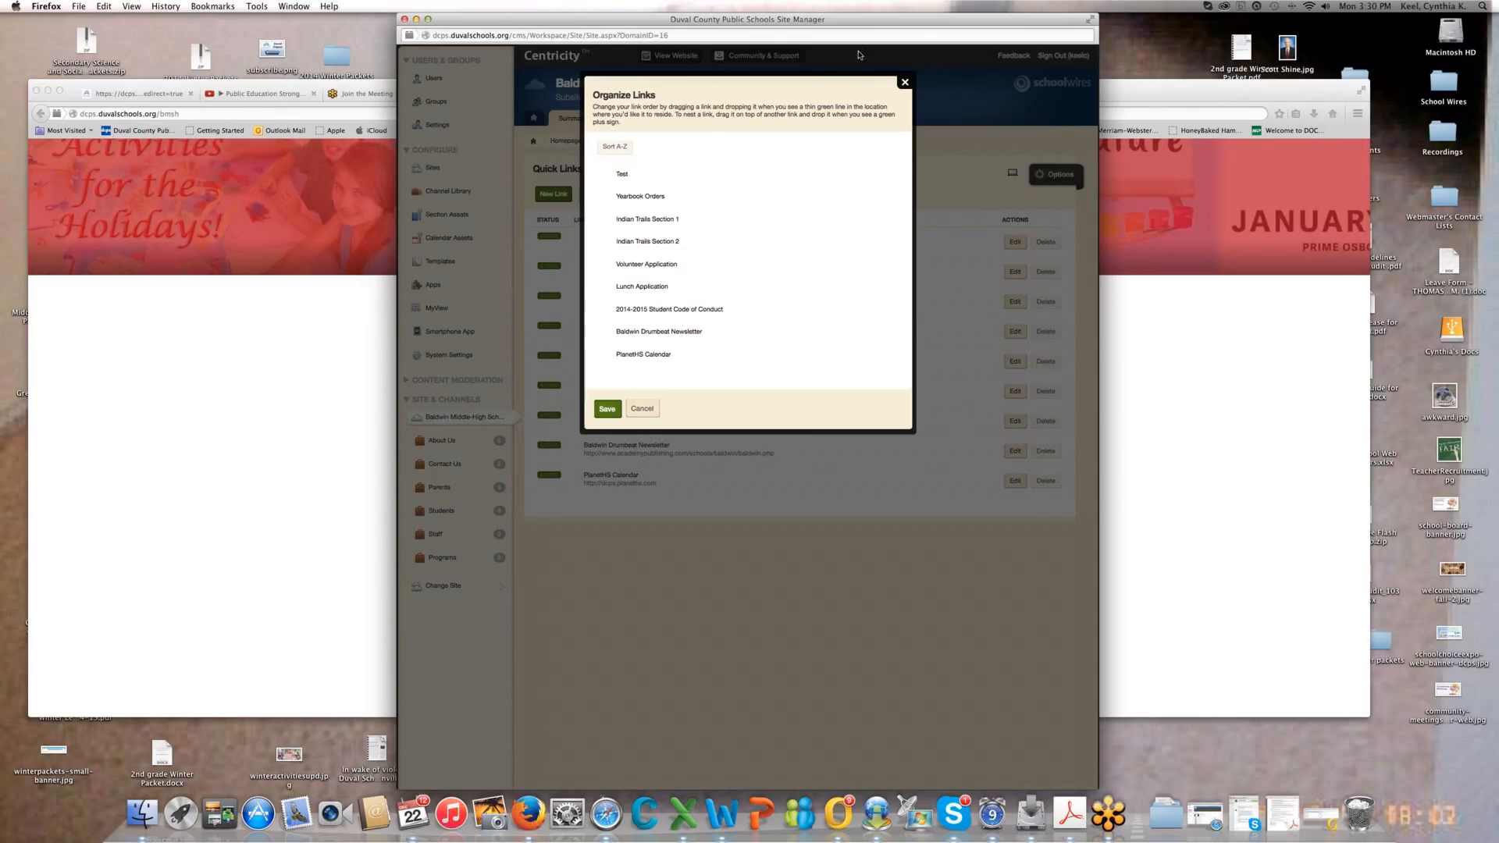
left_click(905, 83)
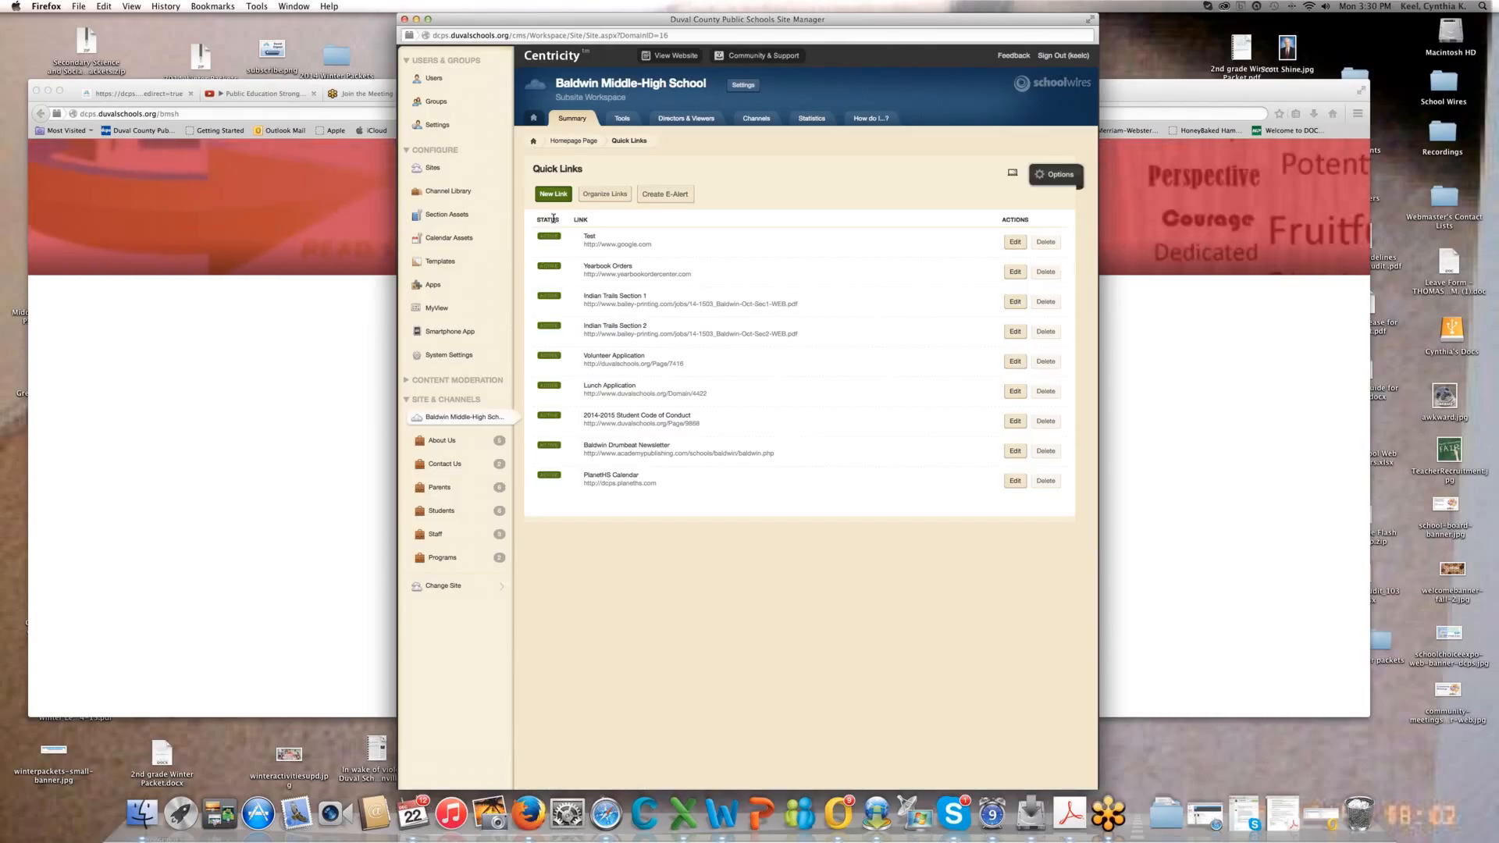
left_click(669, 59)
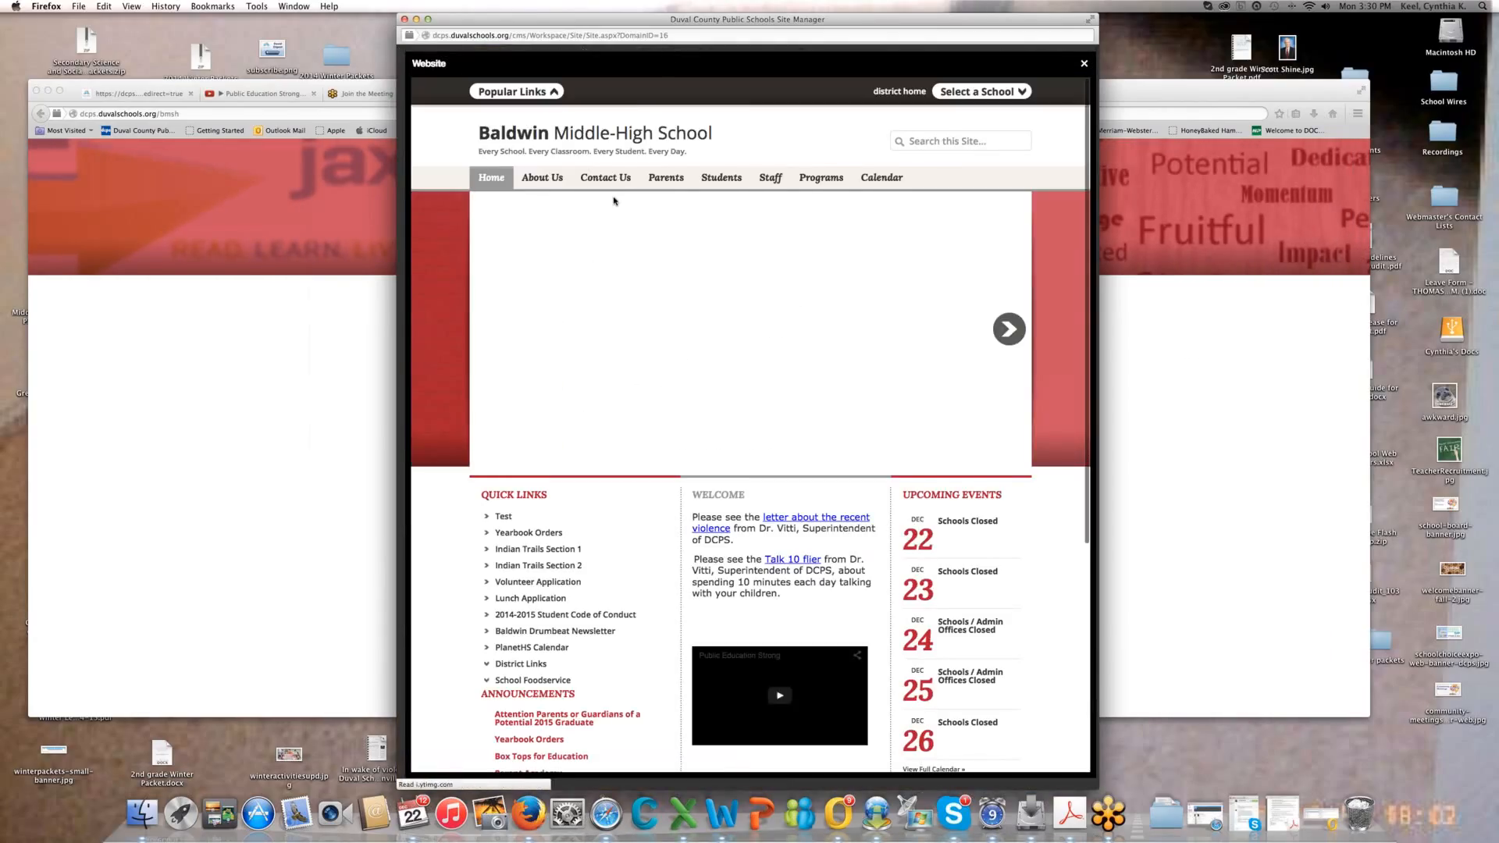
scroll(614, 235, "down", 4)
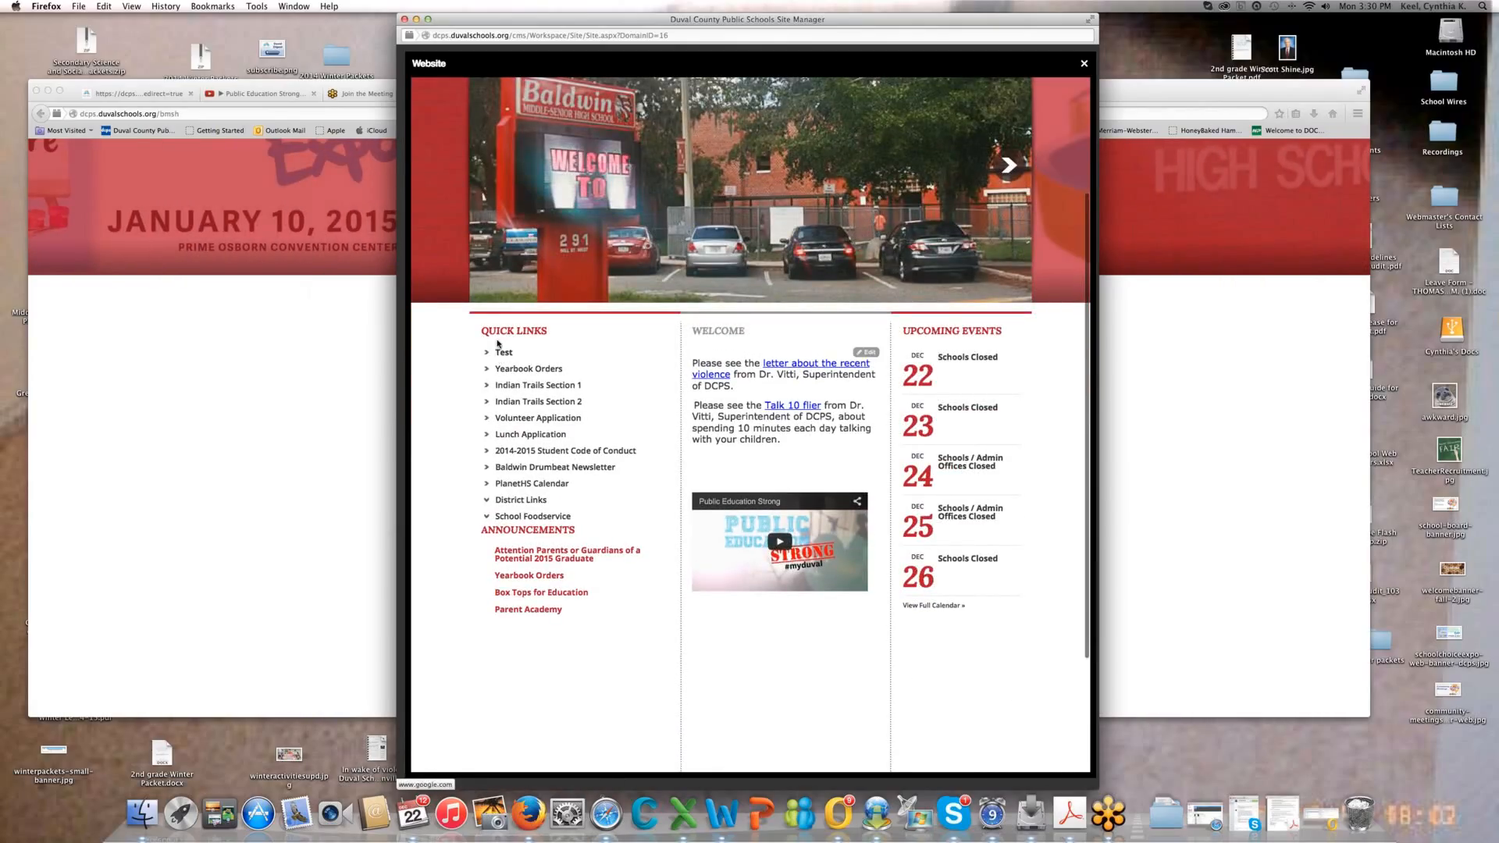
scroll(496, 367, "up", 4)
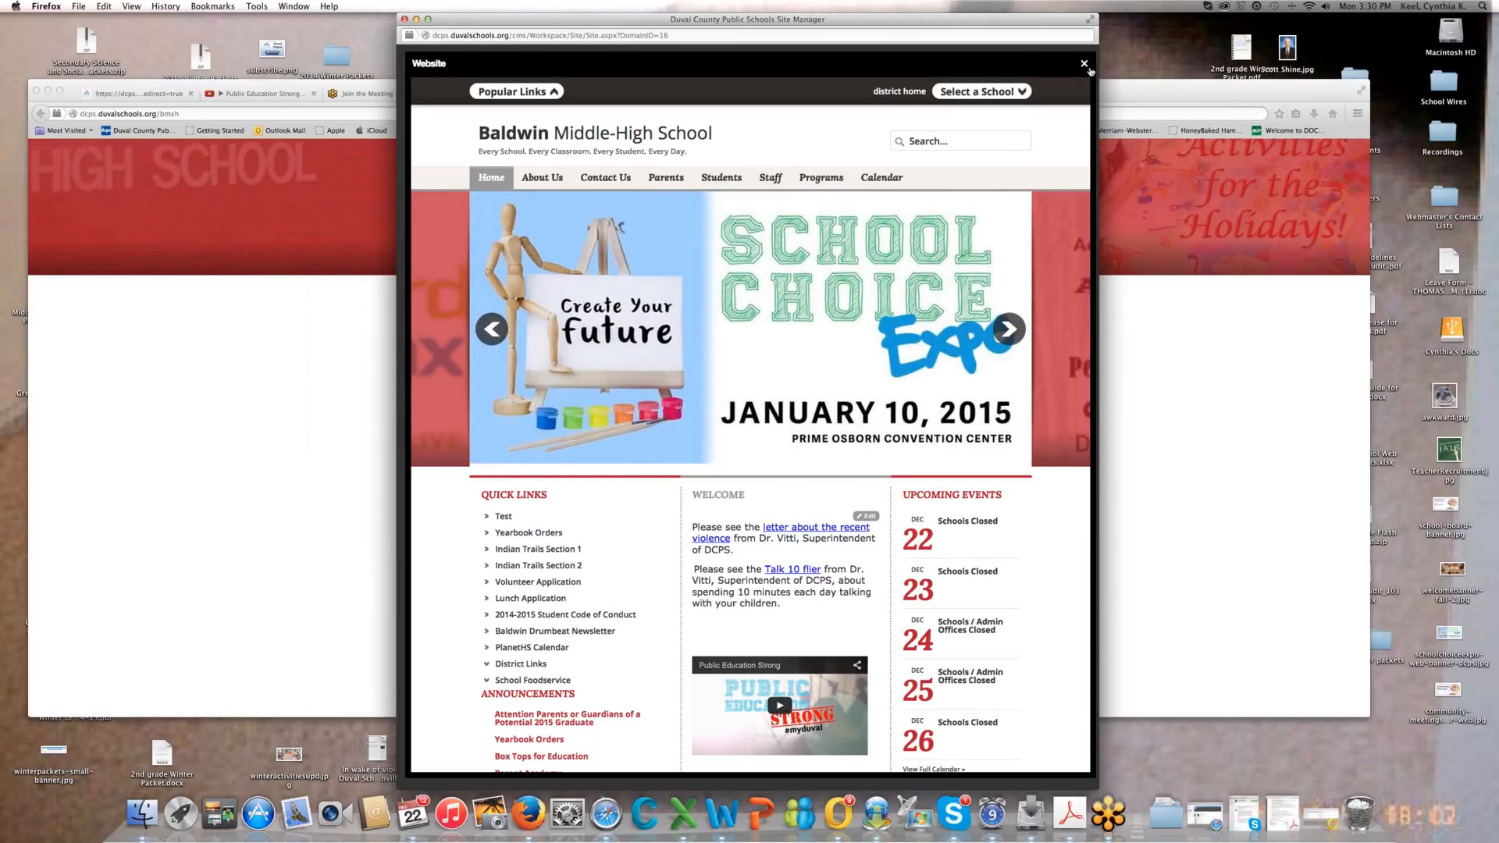
left_click(1084, 65)
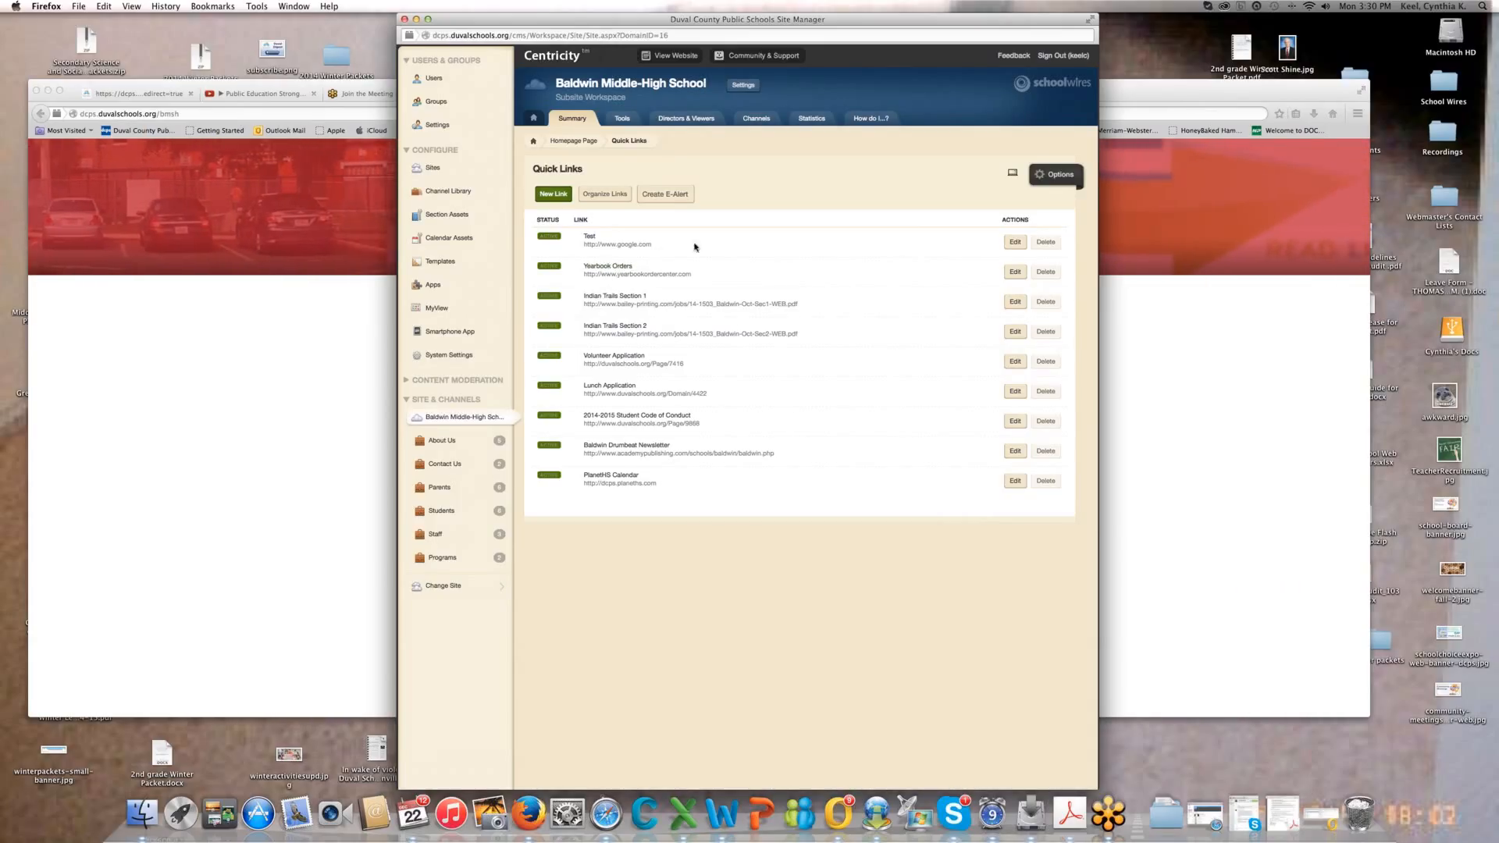
- Delete the Test quick link and confirm the deletion
left_click(1044, 244)
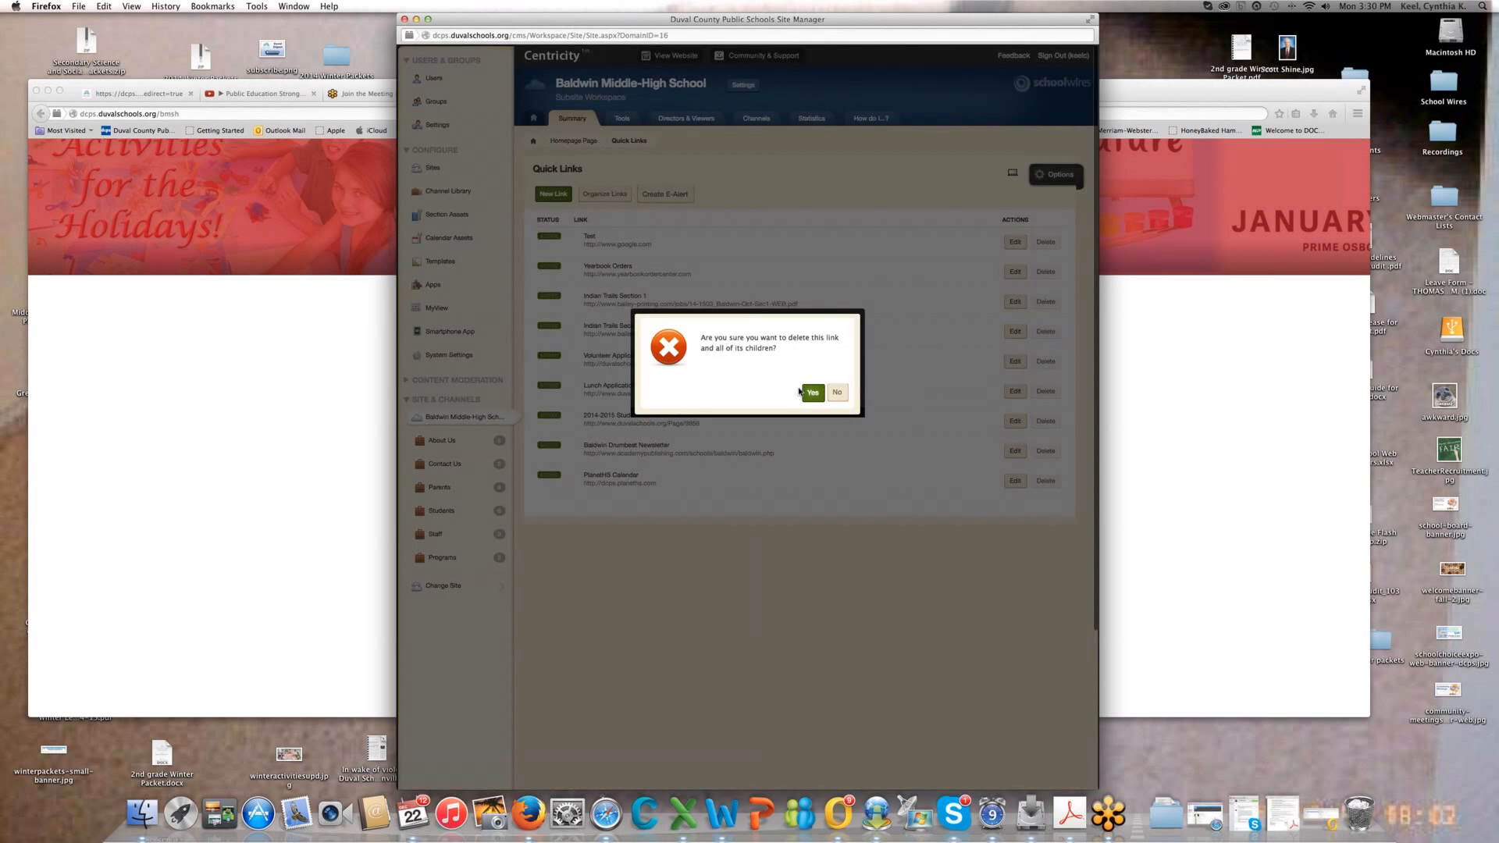
left_click(812, 394)
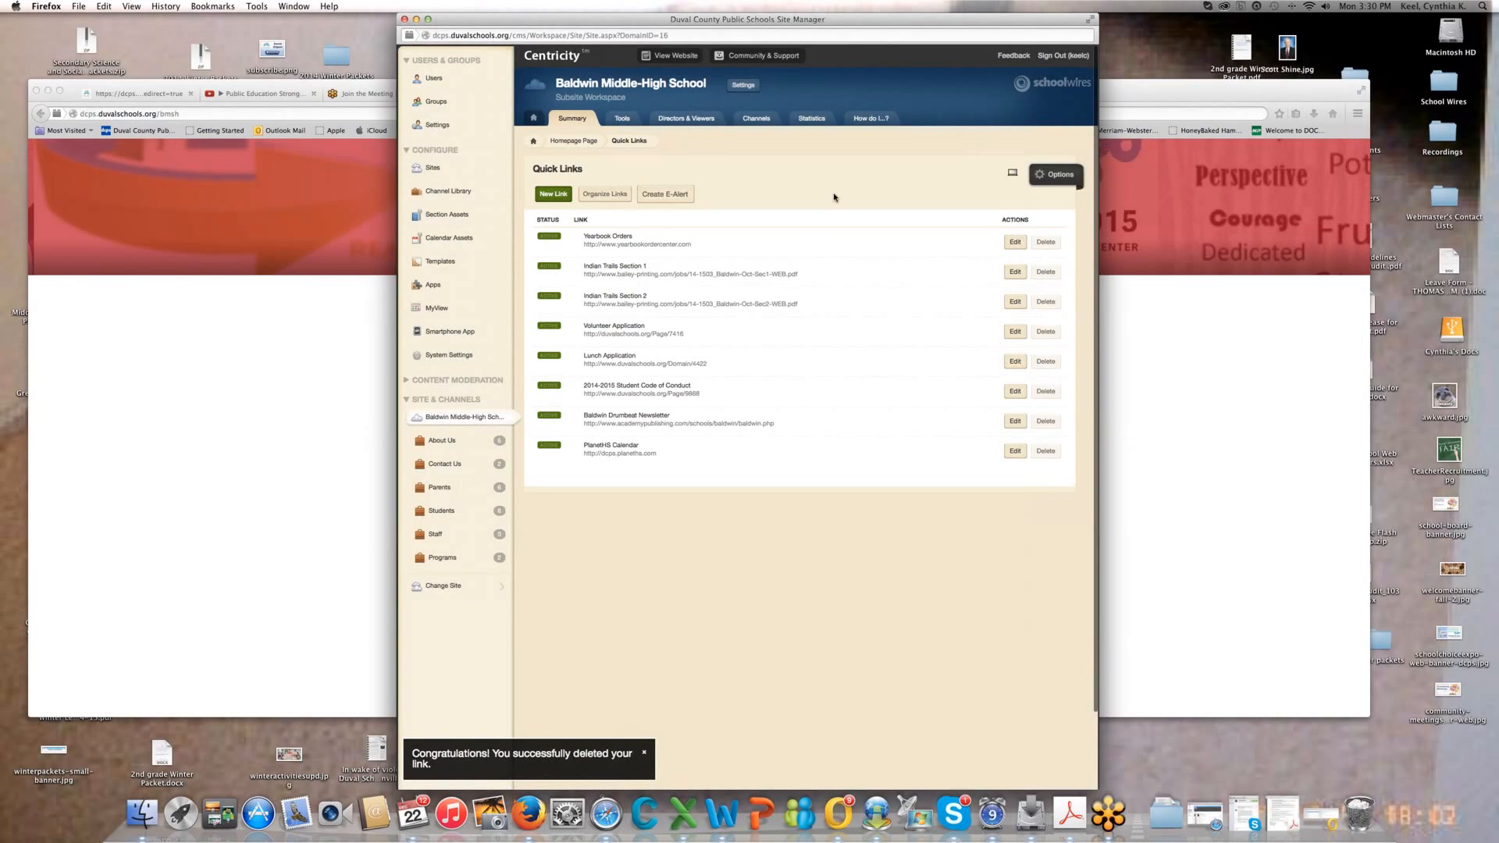
- Go back to the Homepage layout and look over the shared and editable apps around District Quick Links
left_click(581, 146)
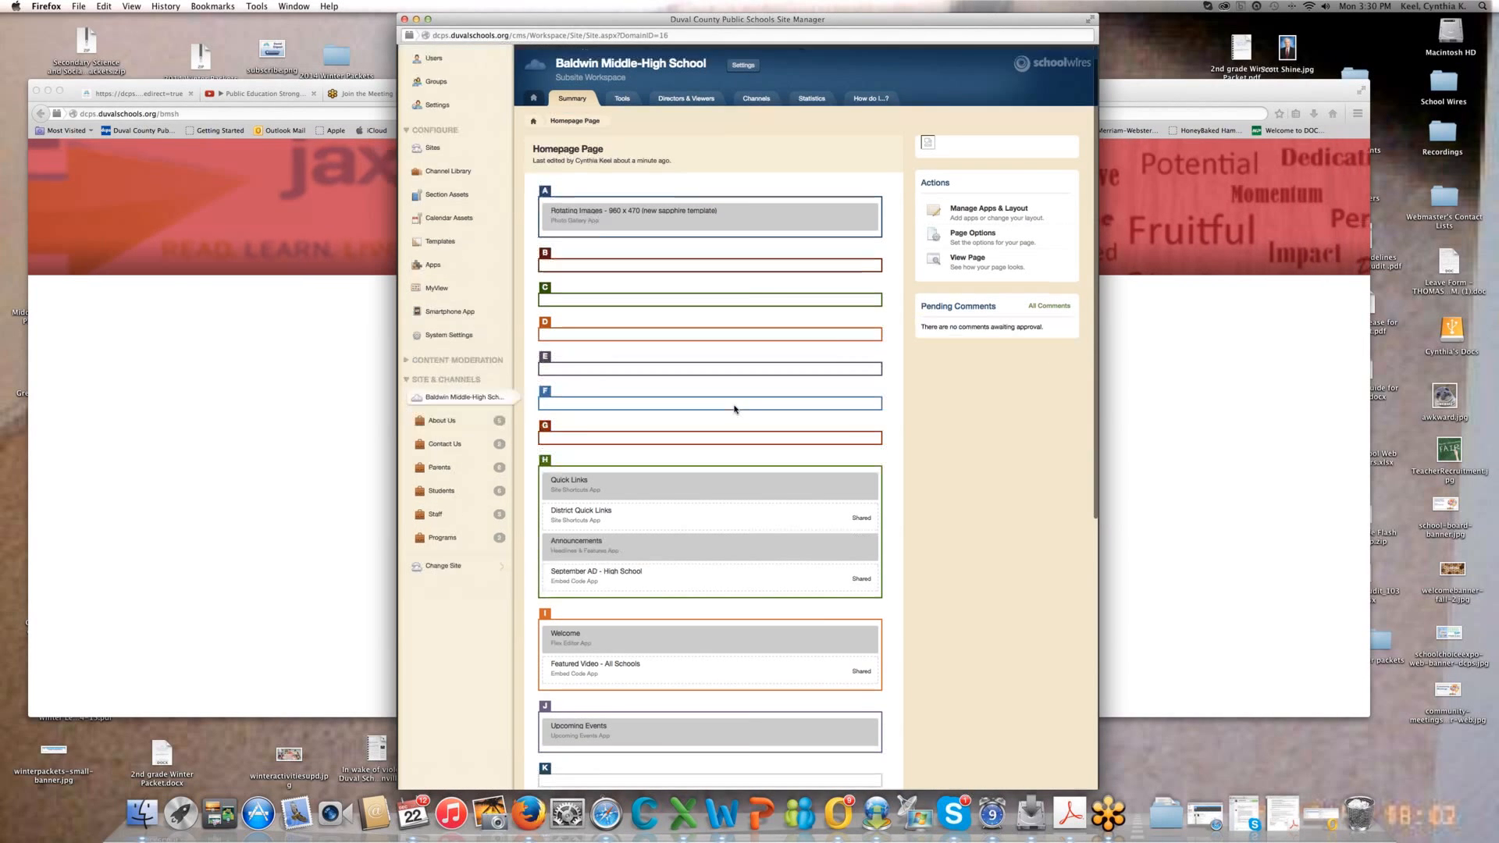
scroll(679, 331, "down", 5)
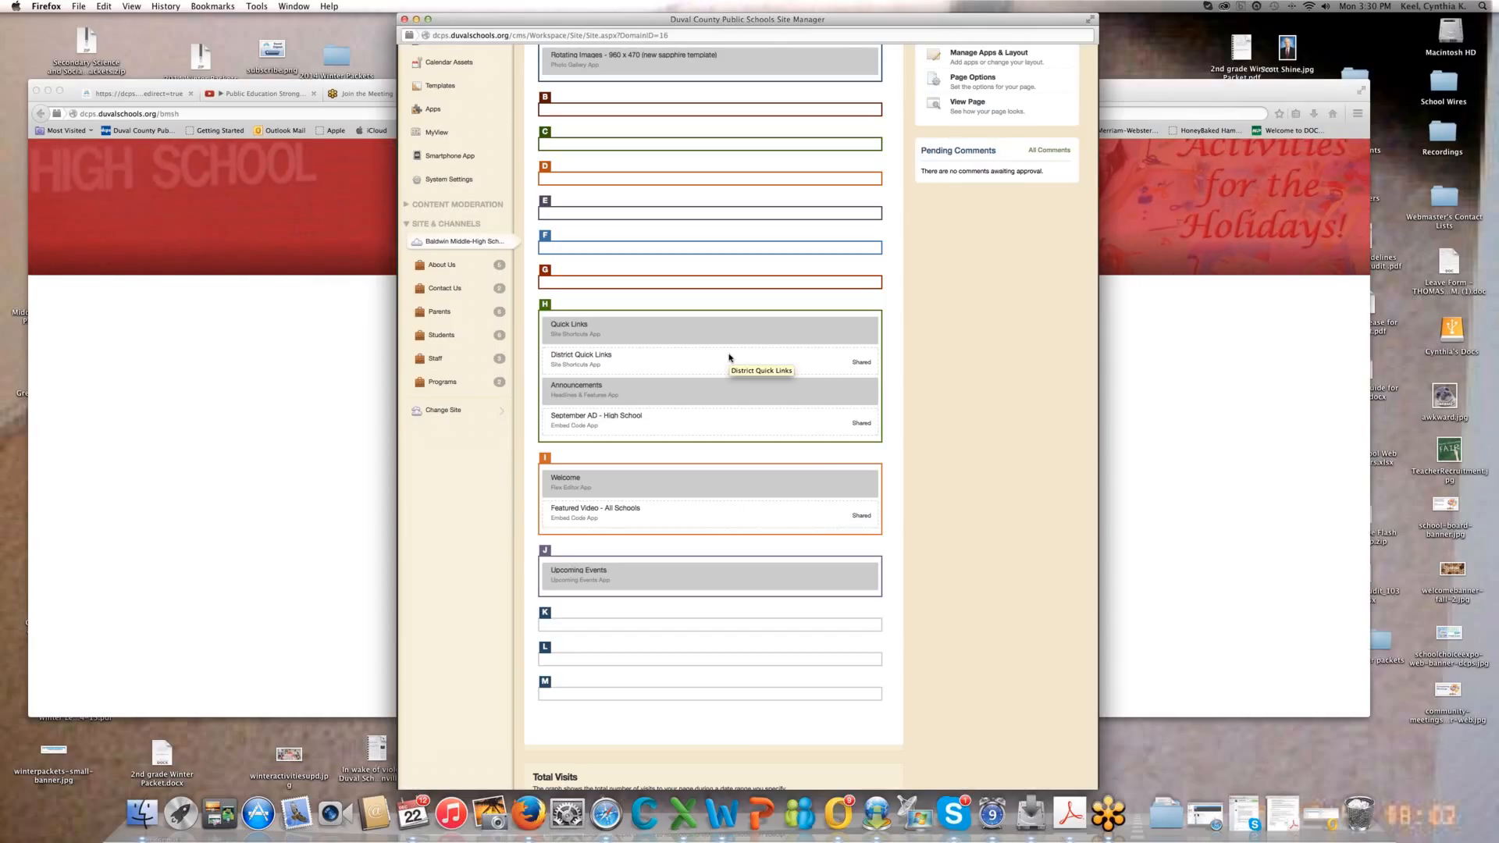
scroll(730, 357, "up", 3)
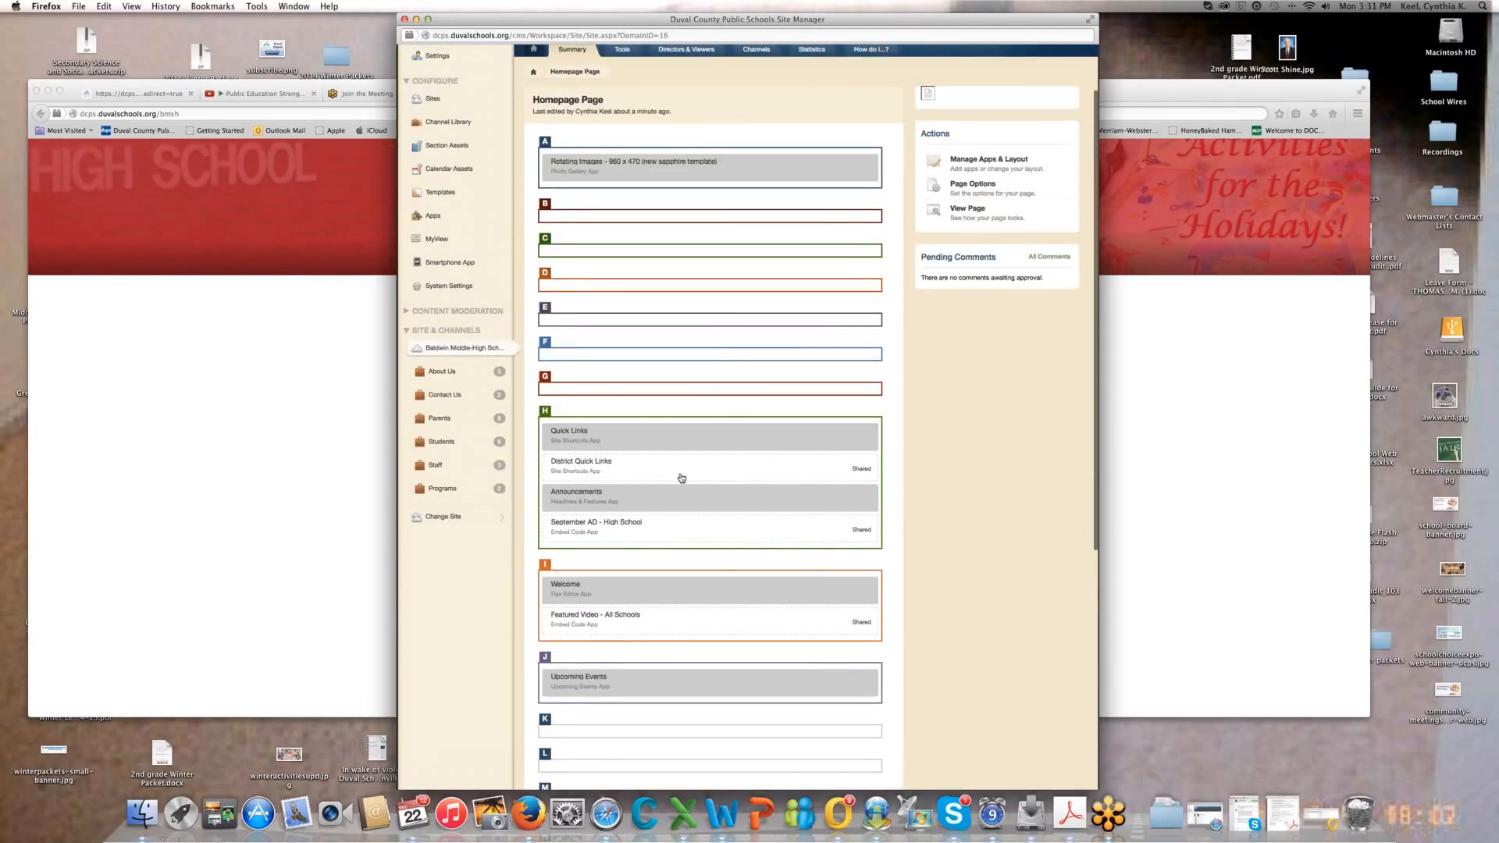
scroll(704, 473, "down", 1)
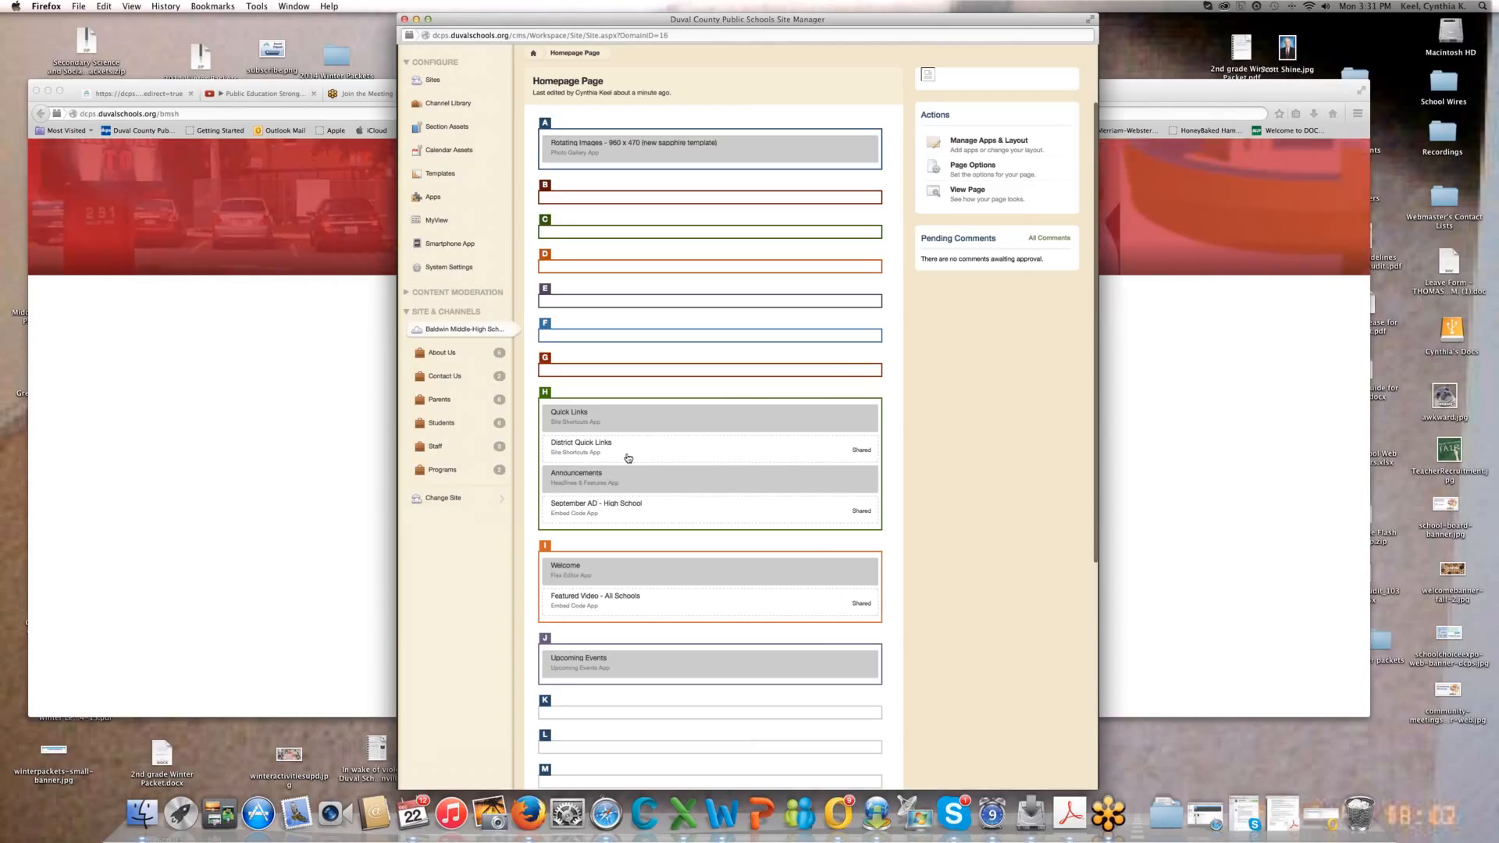
- Switch to the live homepage and examine the entries under District Links and School Foodservice in the Quick Links list
left_click(317, 466)
scroll(378, 462, "down", 2)
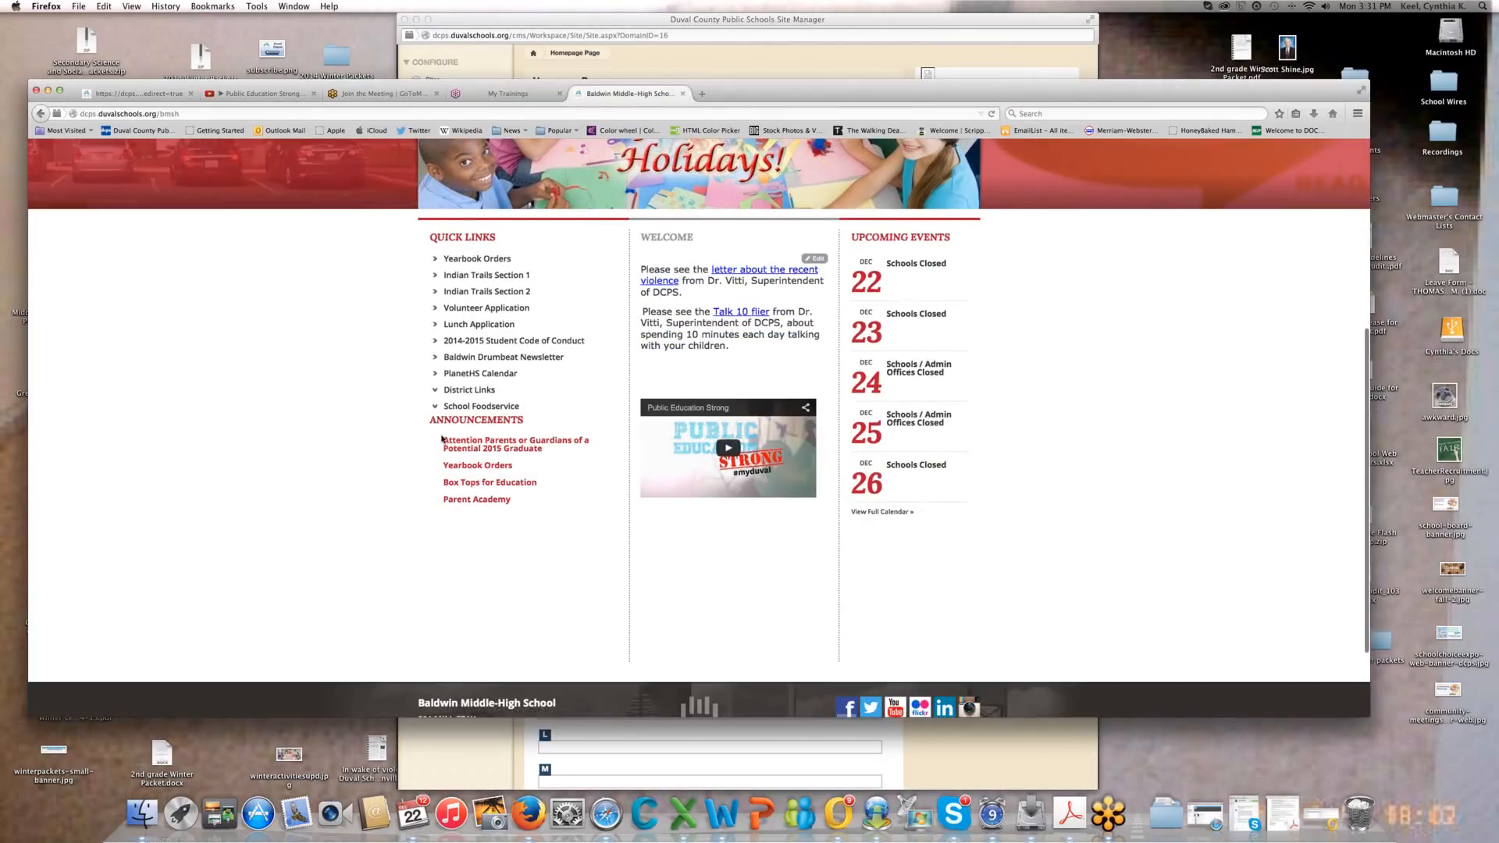
left_click(478, 395)
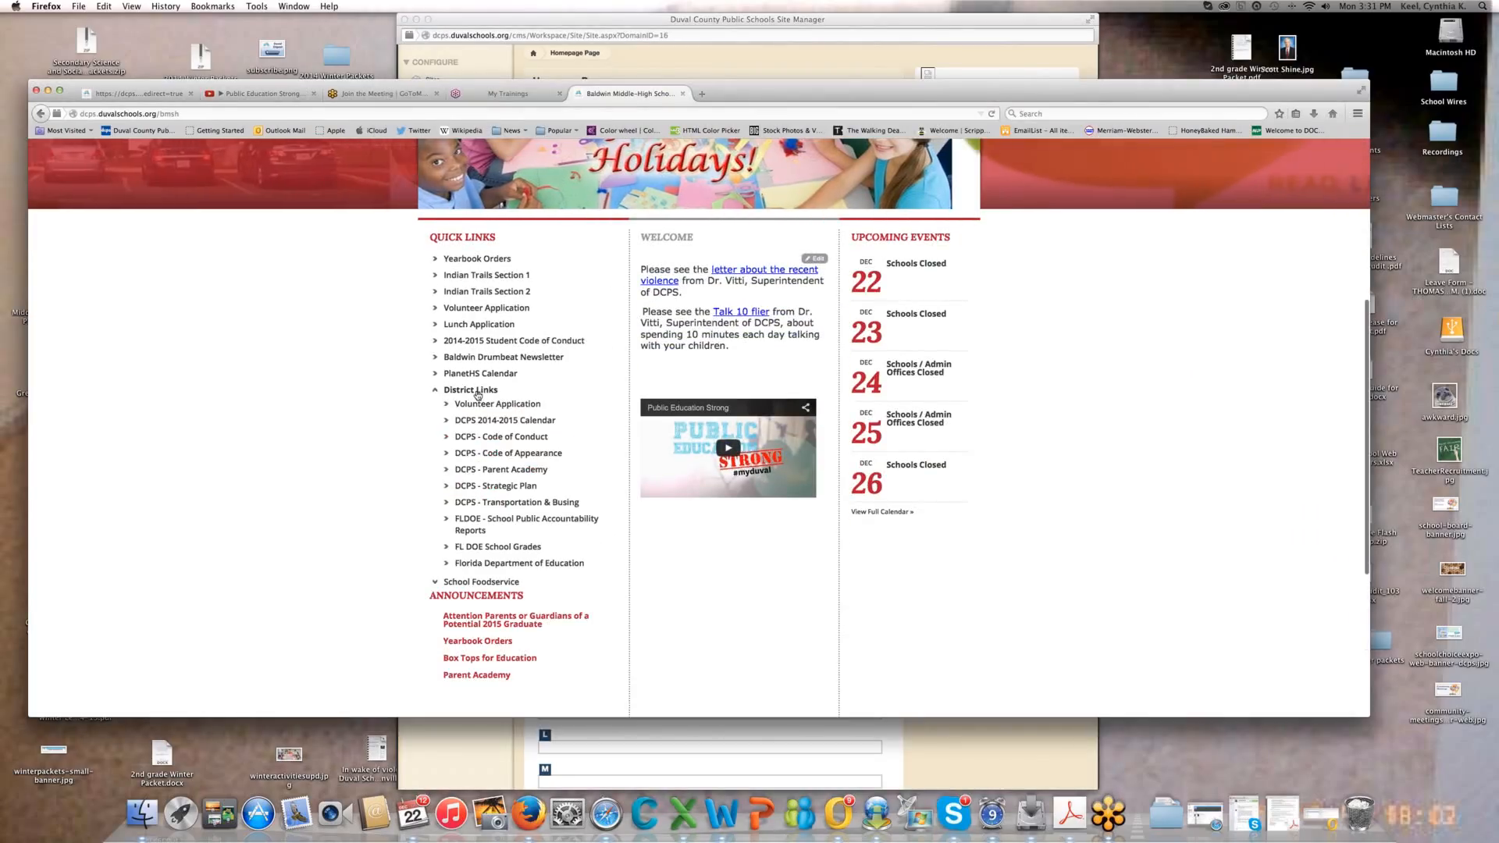
scroll(527, 440, "down", 2)
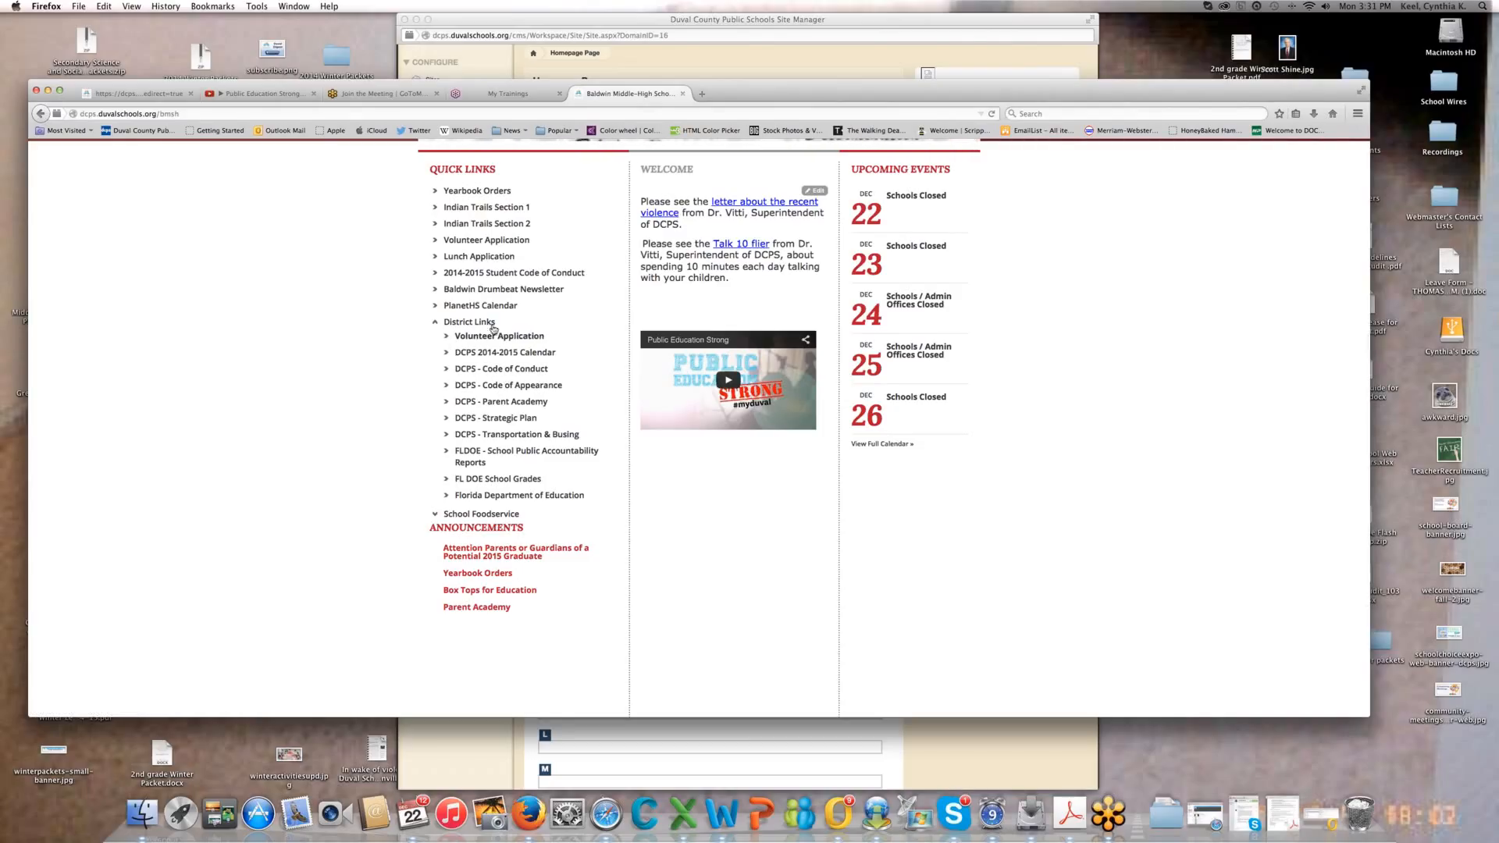
scroll(480, 378, "up", 5)
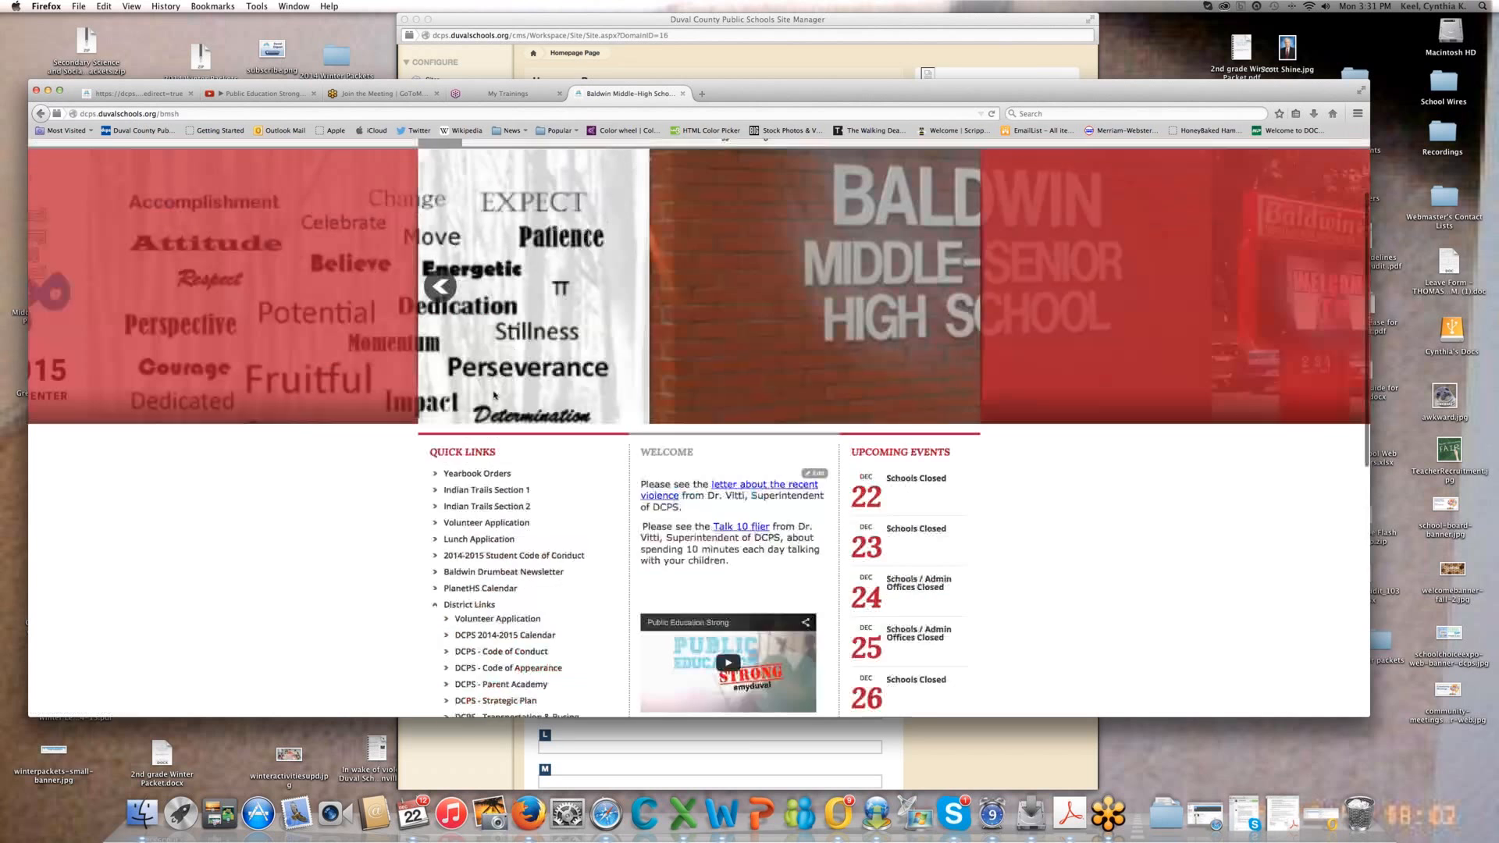
mouse_move(623, 225)
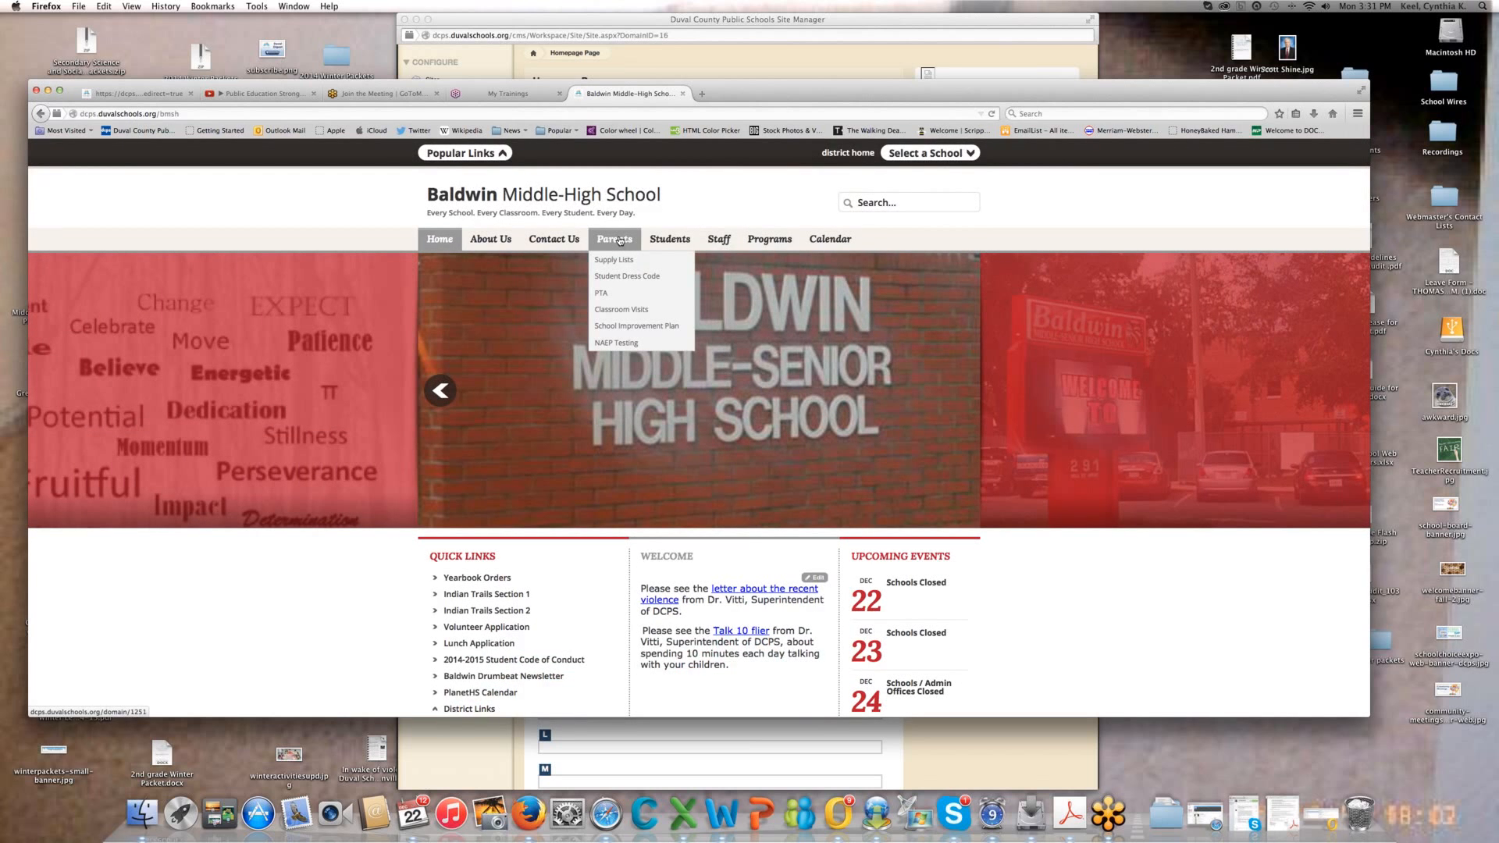
scroll(618, 236, "down", 5)
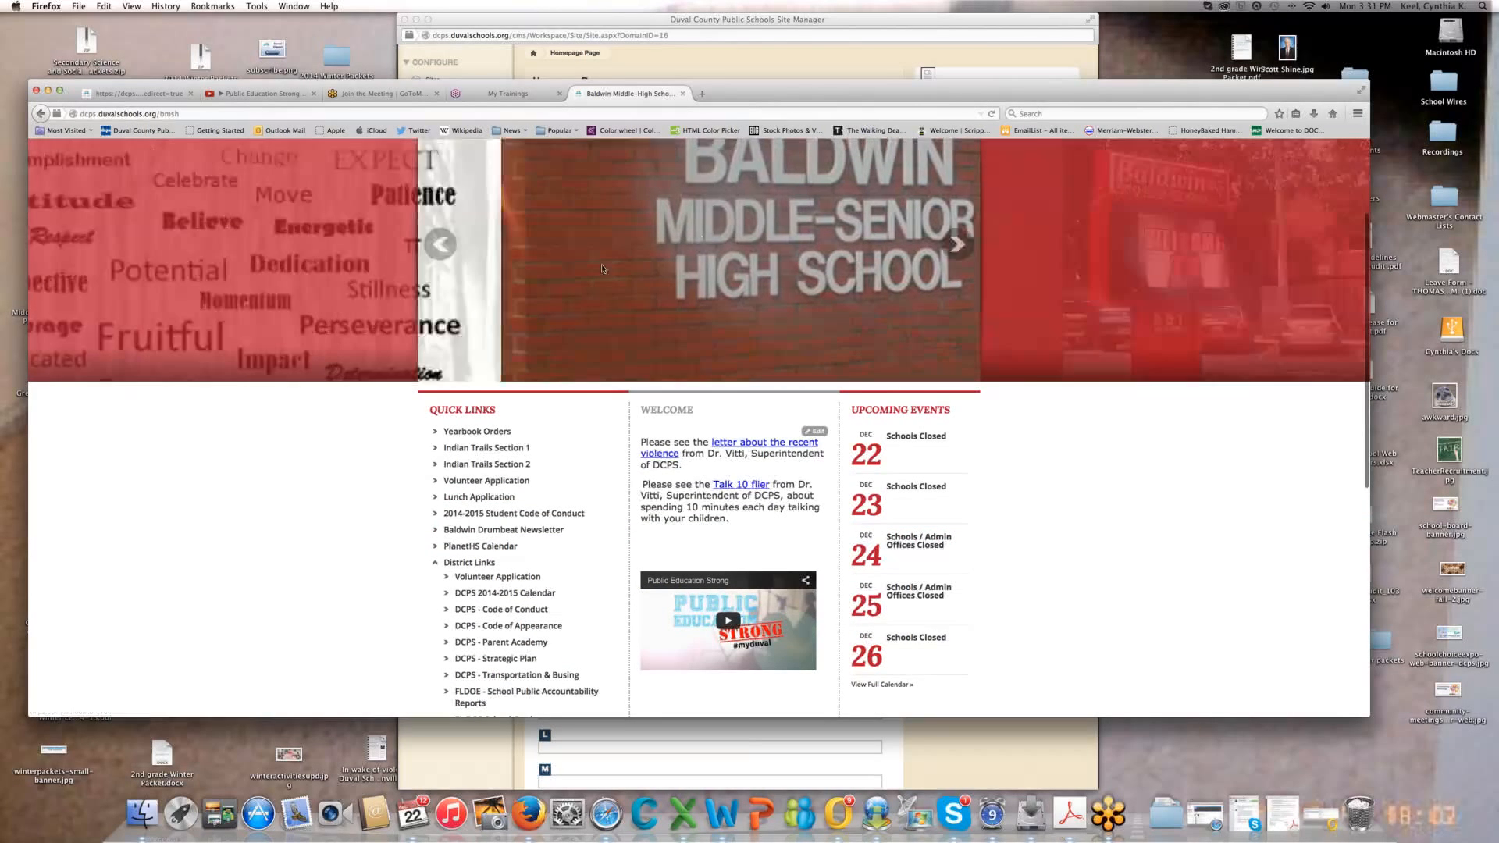
left_click(480, 372)
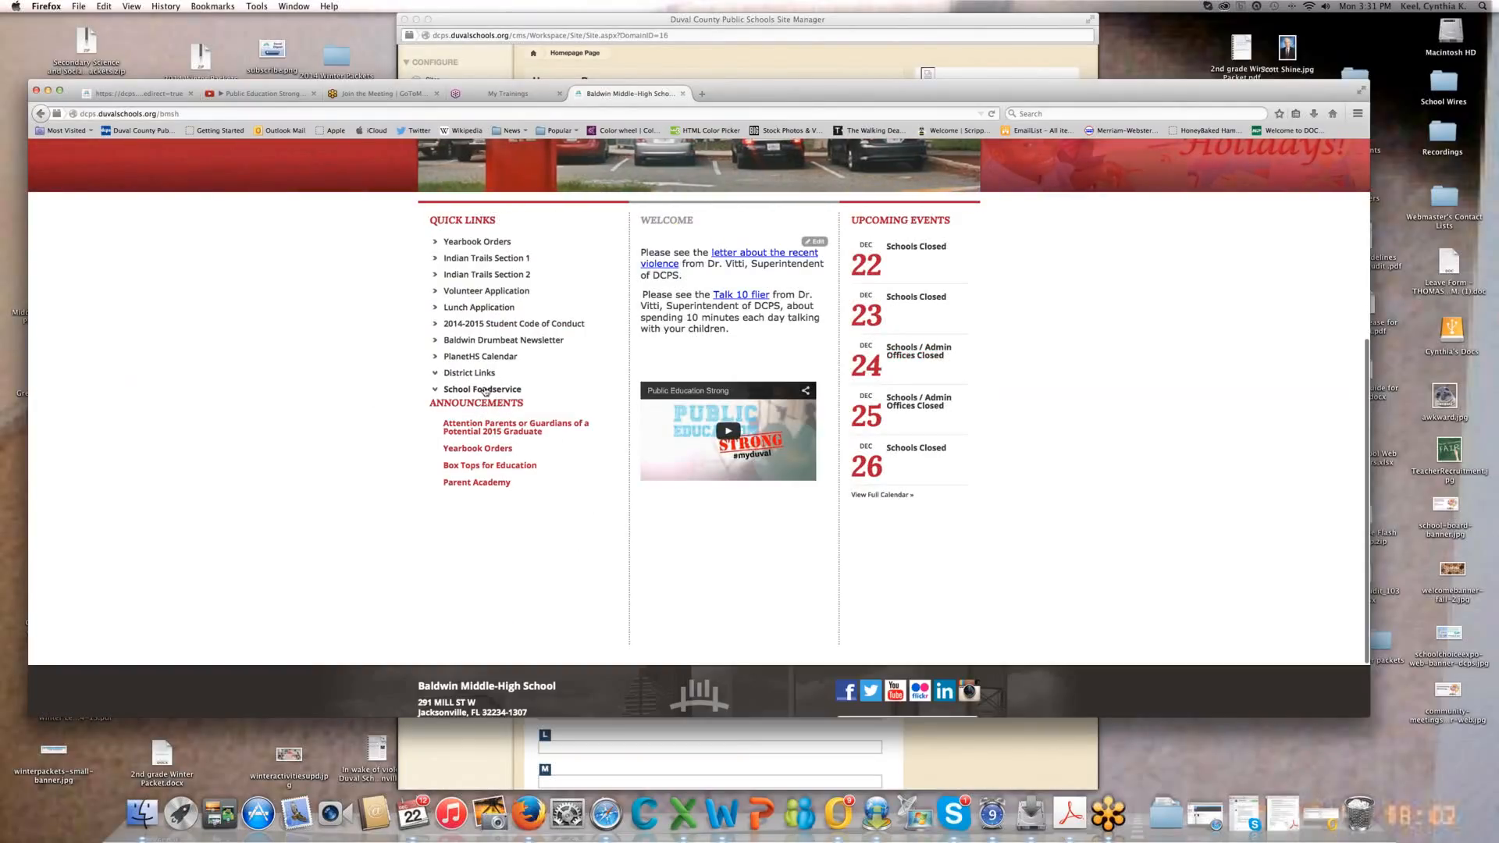
left_click(484, 390)
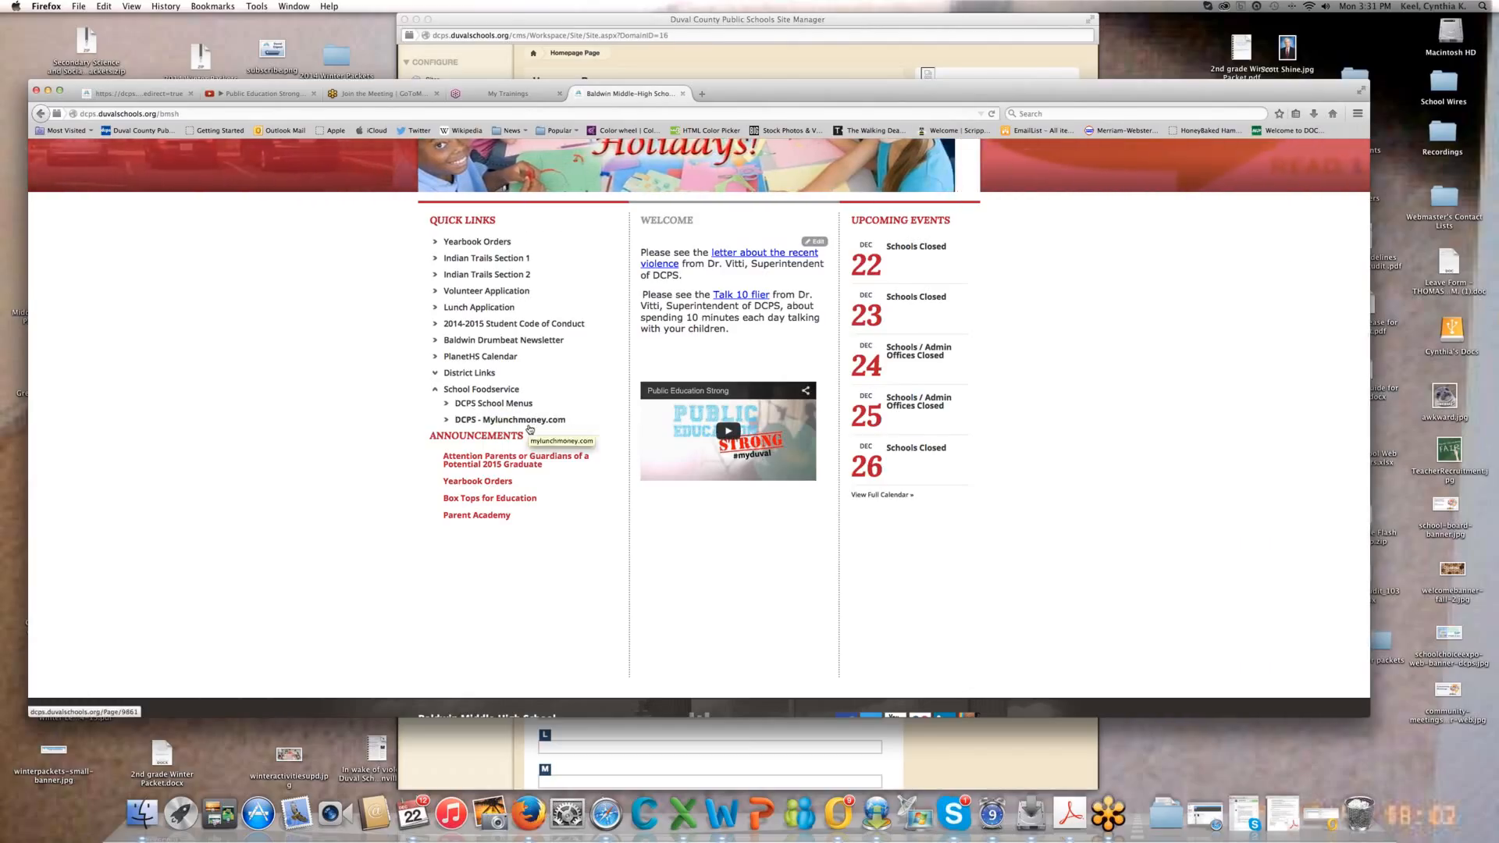
scroll(442, 400, "up", 3)
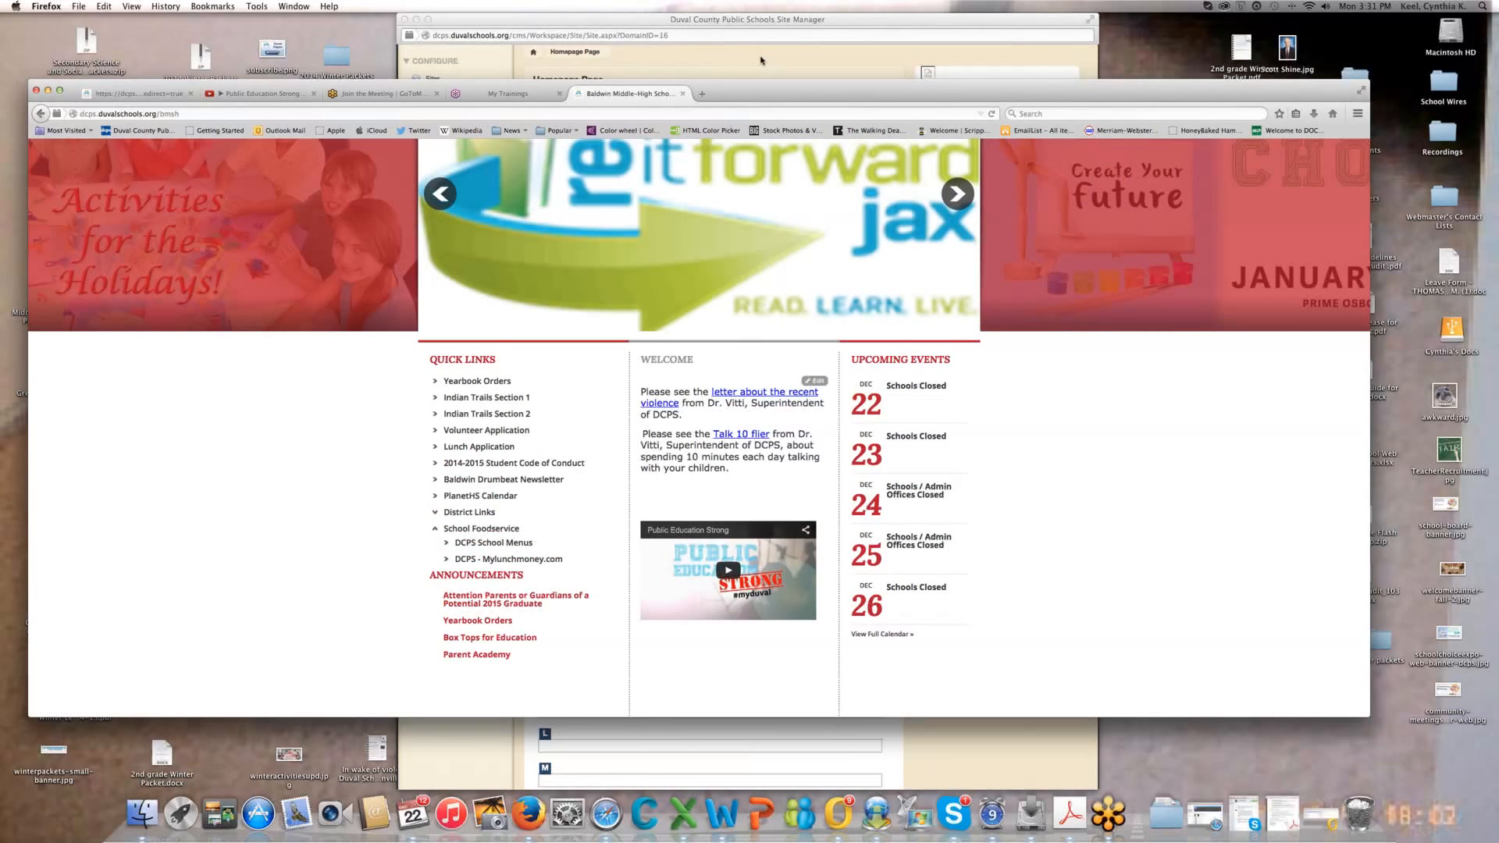
- Return to the Site Manager window, move it aside to reveal the live page, and open the Announcements app for editing
left_click(757, 68)
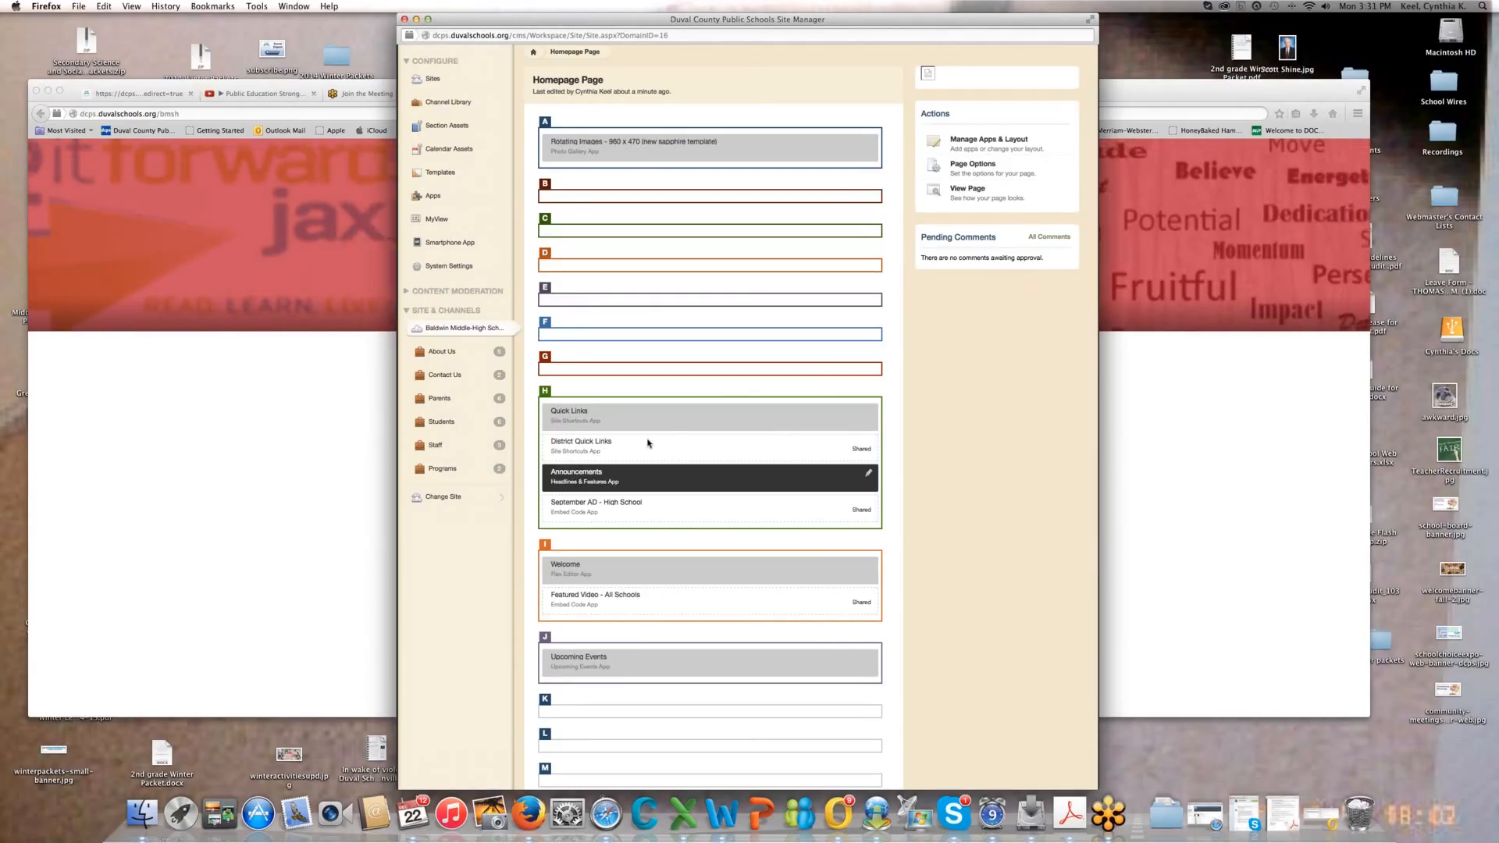
left_click_drag(802, 17, 915, 10)
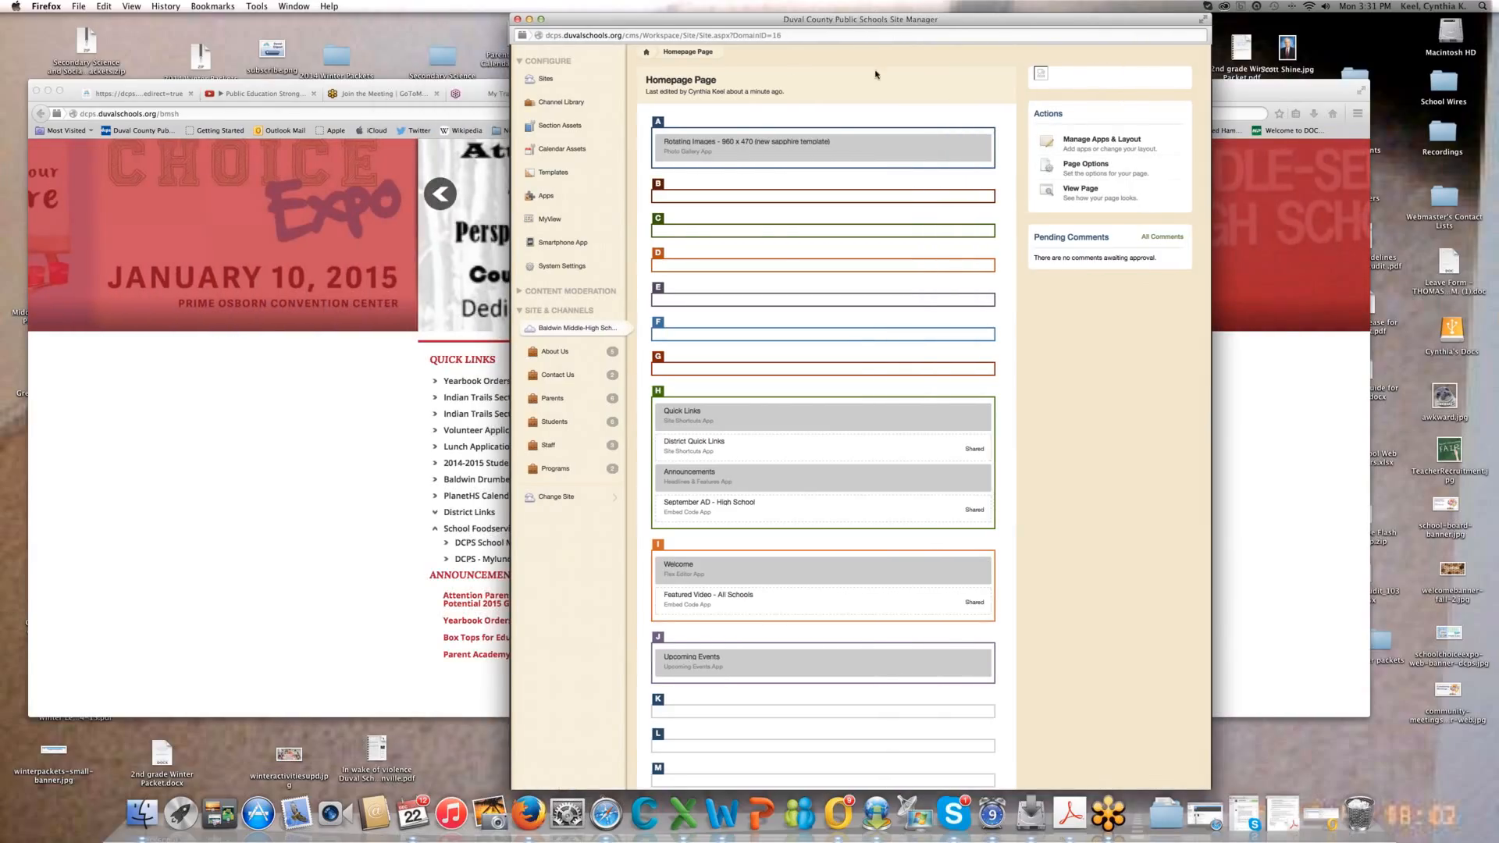
left_click(756, 480)
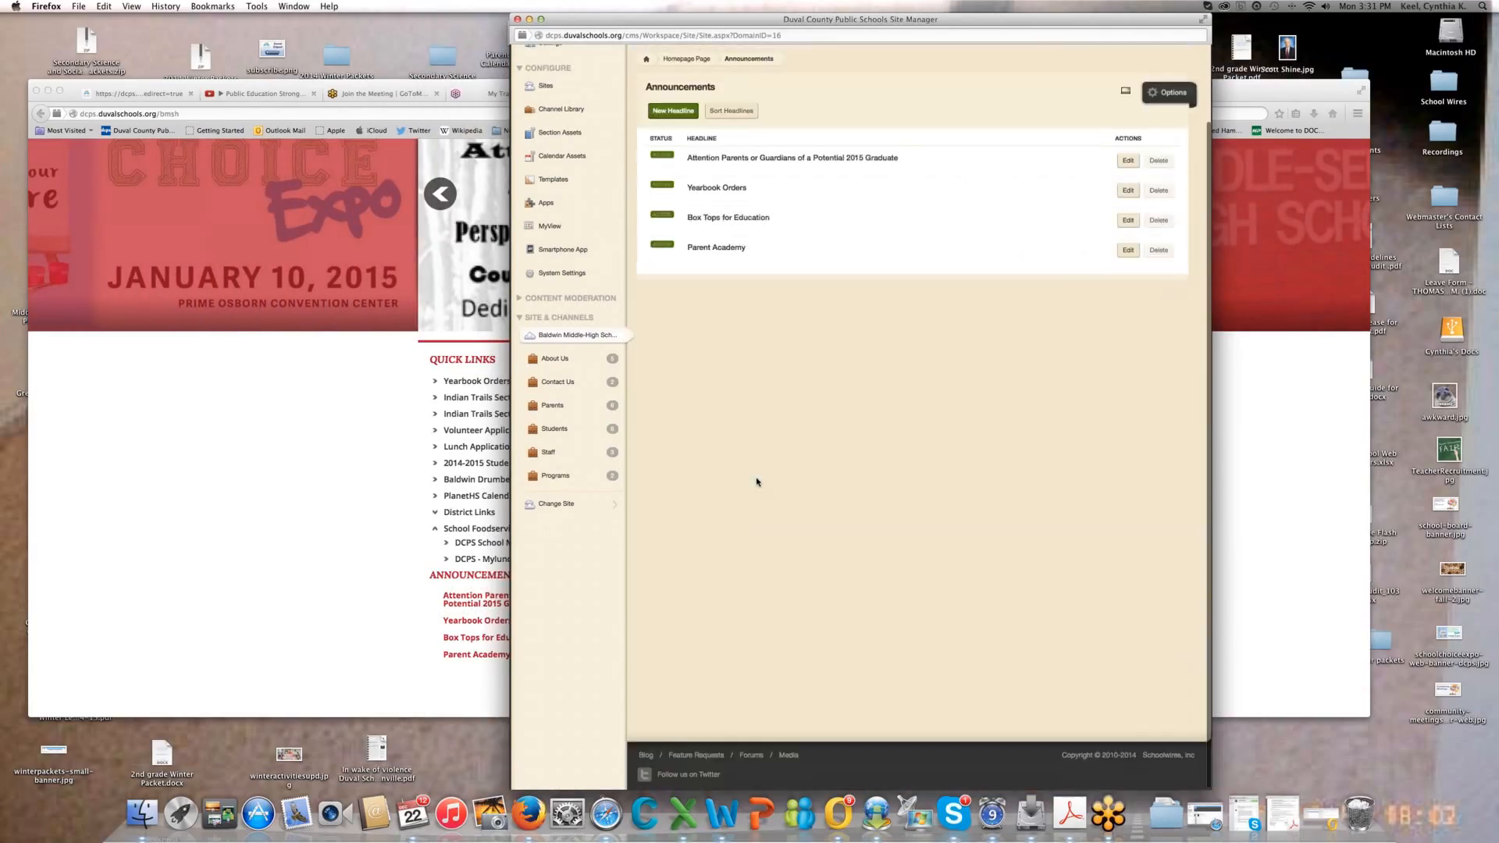
scroll(756, 483, "up", 1)
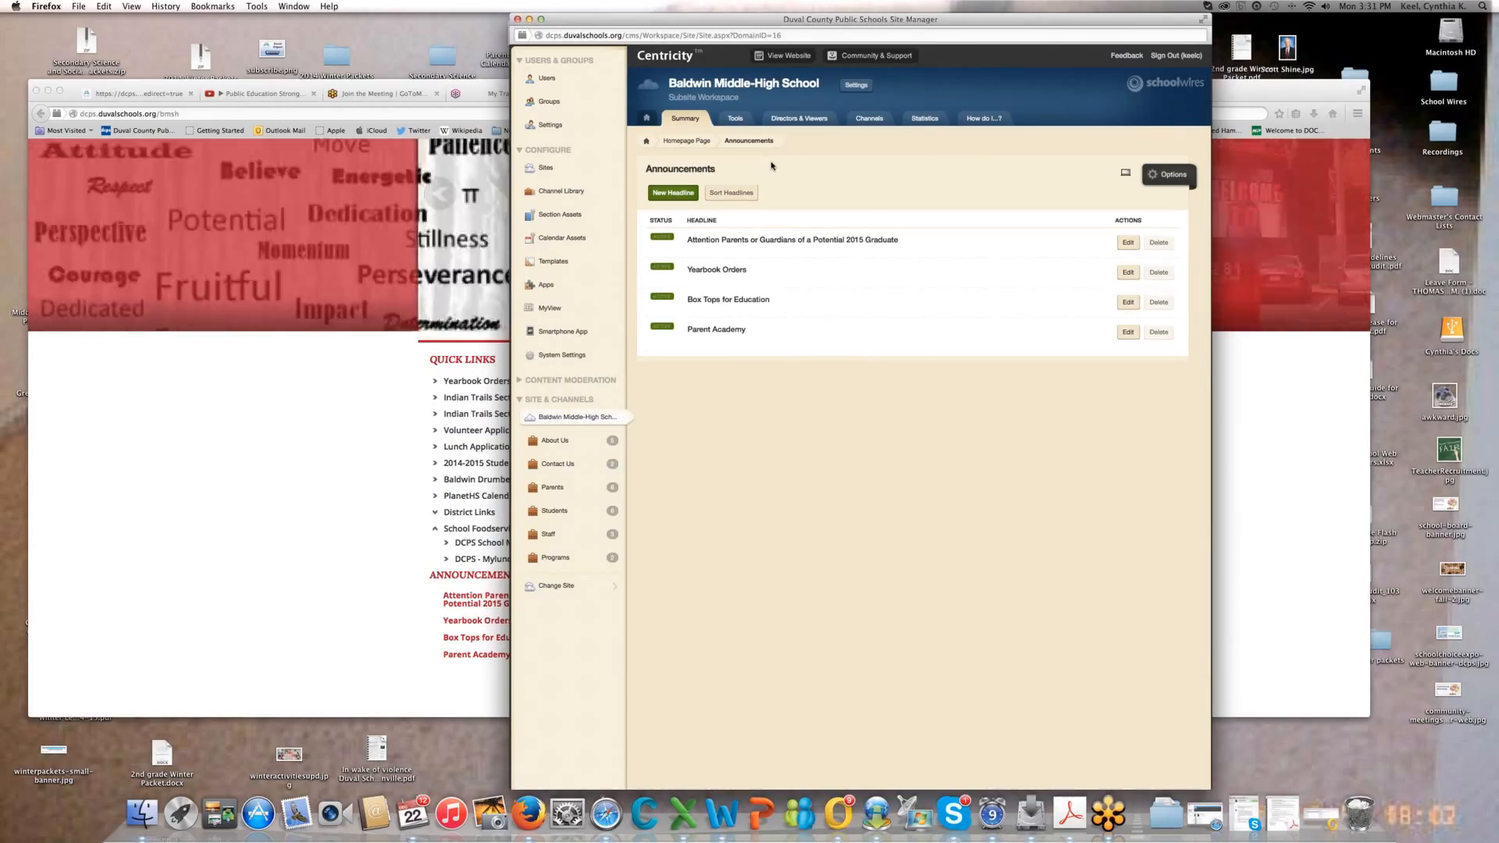
- Examine the Announcements list and its placement on the live homepage, and return to the Announcements app in Site Manager
left_click(388, 452)
scroll(431, 495, "down", 2)
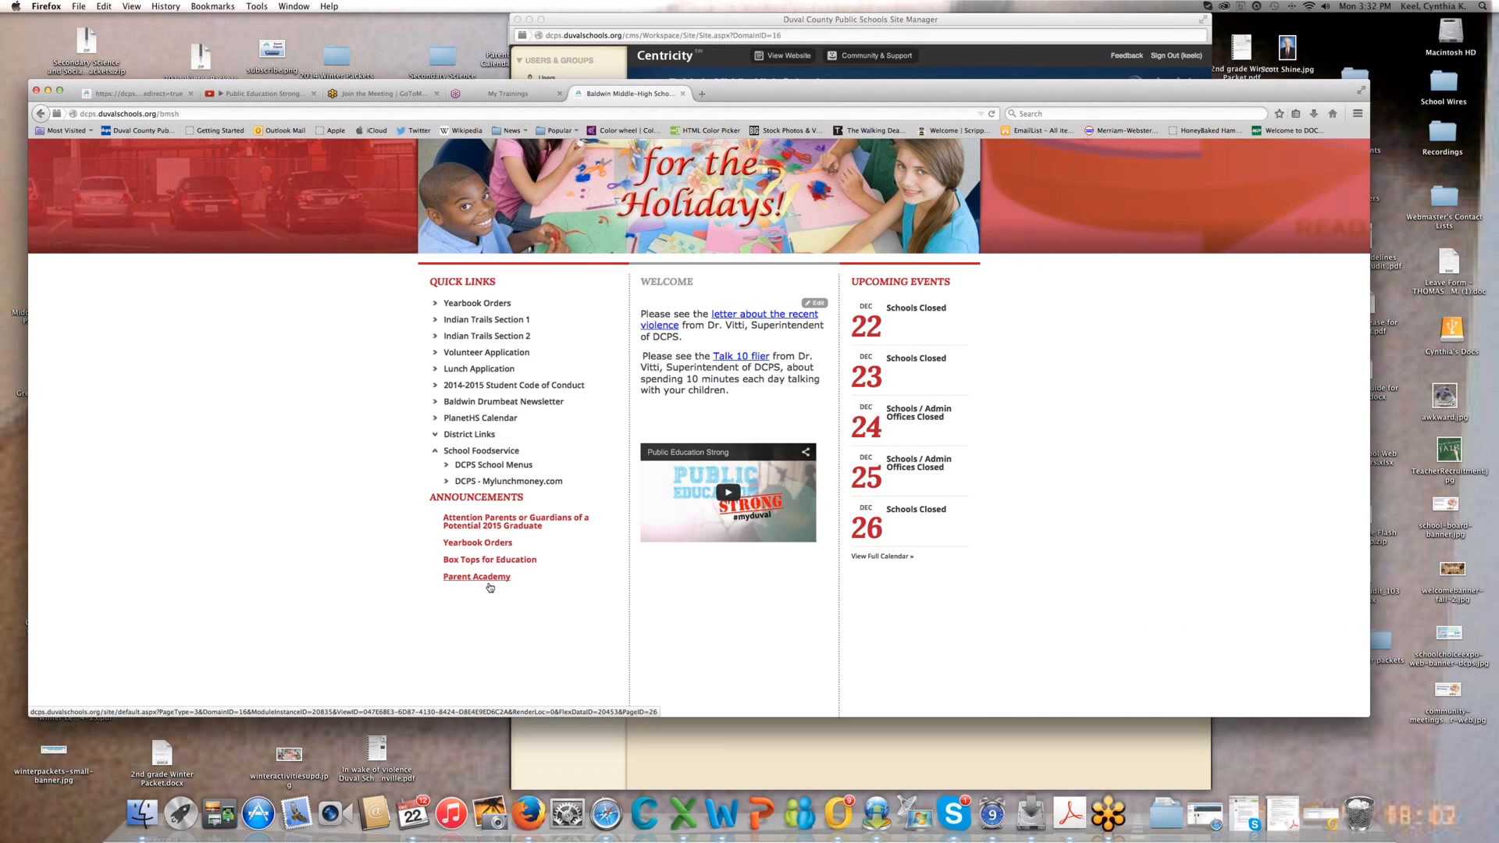
scroll(631, 603, "up", 5)
scroll(630, 603, "down", 8)
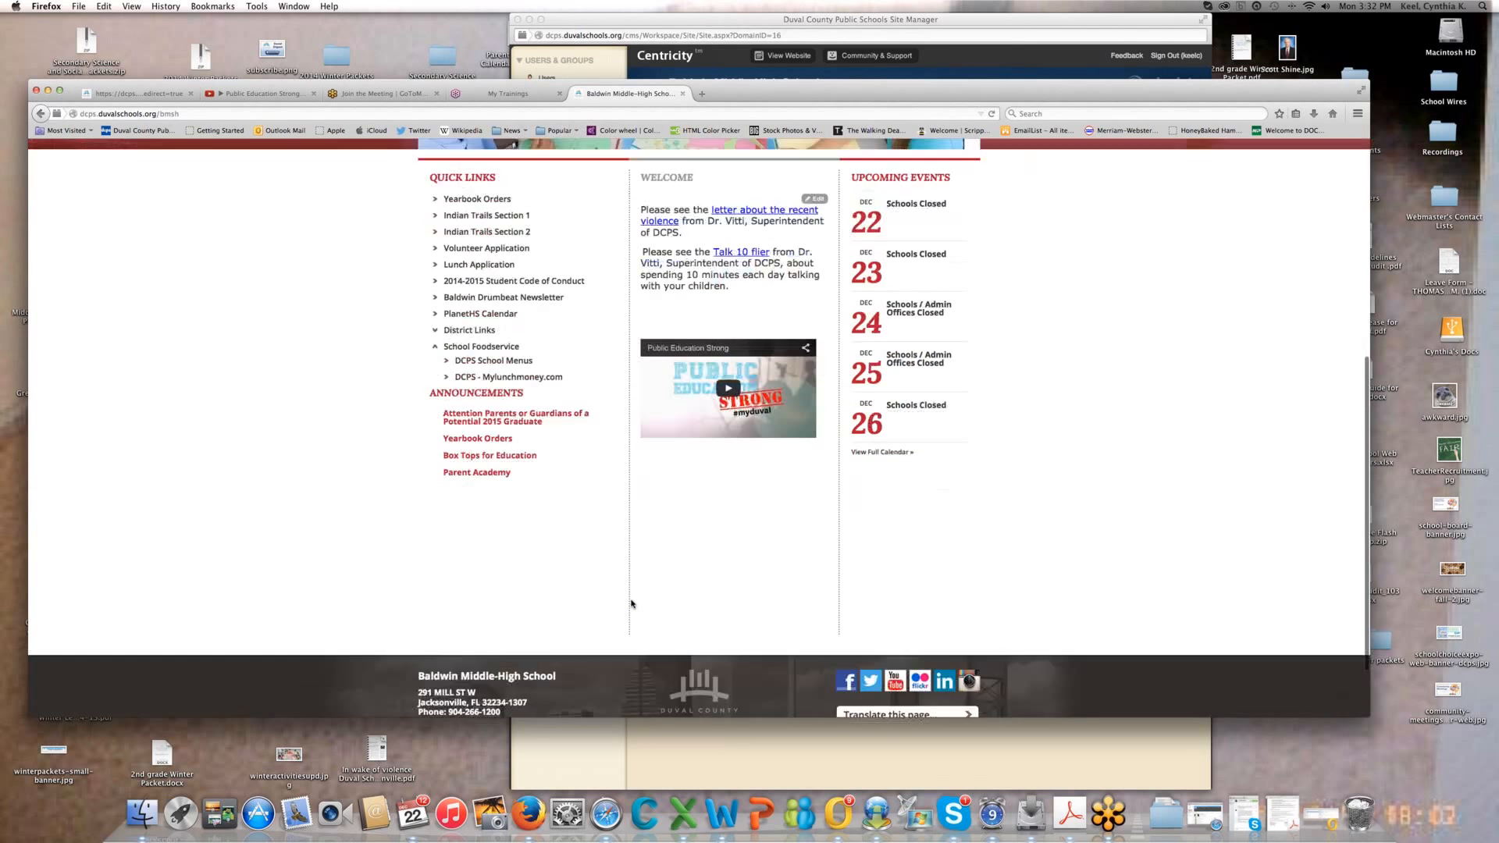
scroll(486, 550, "down", 2)
scroll(486, 550, "up", 4)
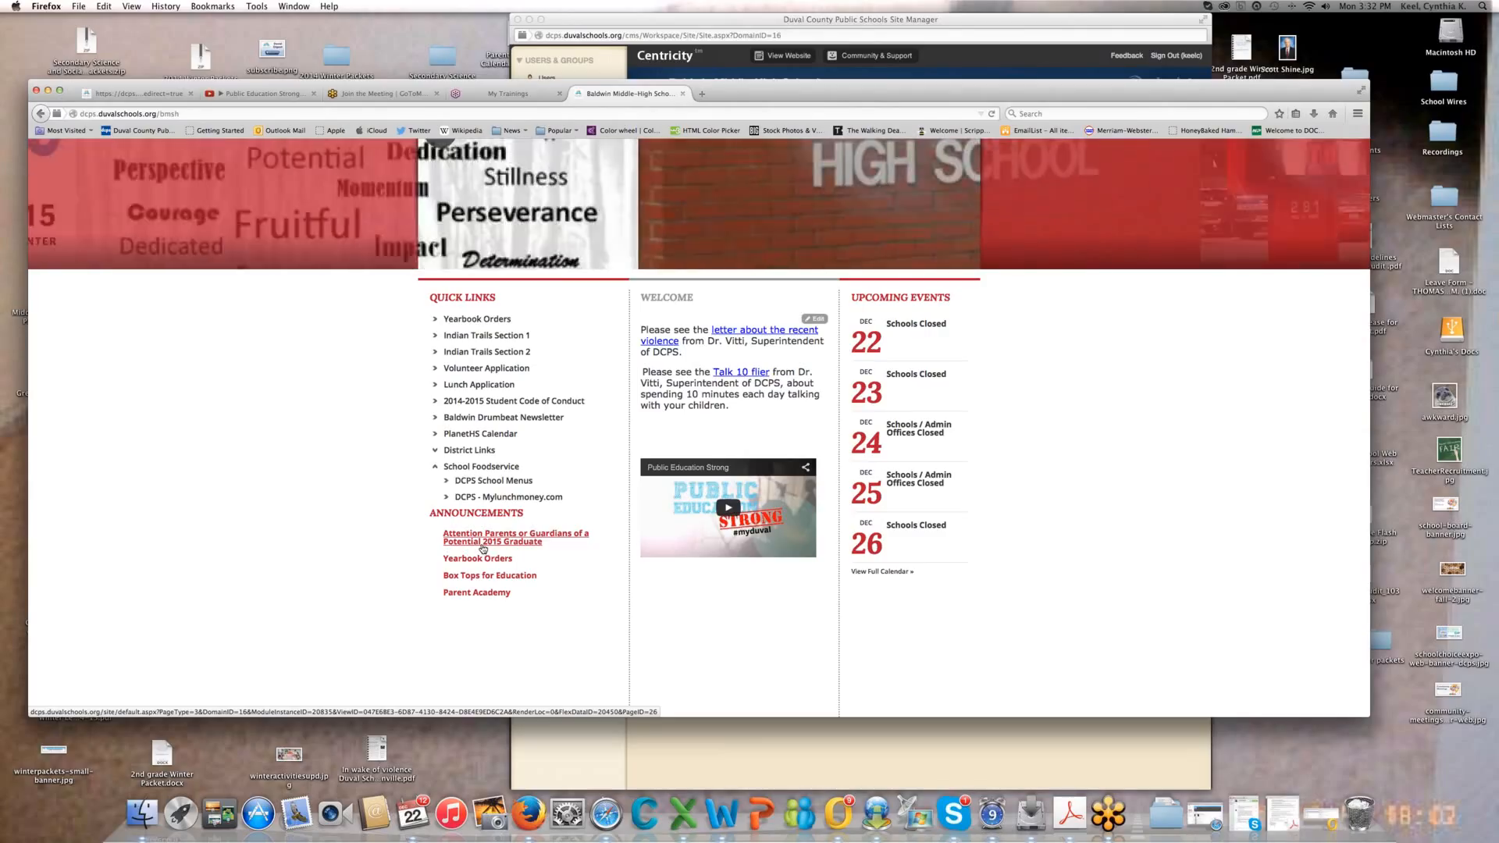
left_click(824, 19)
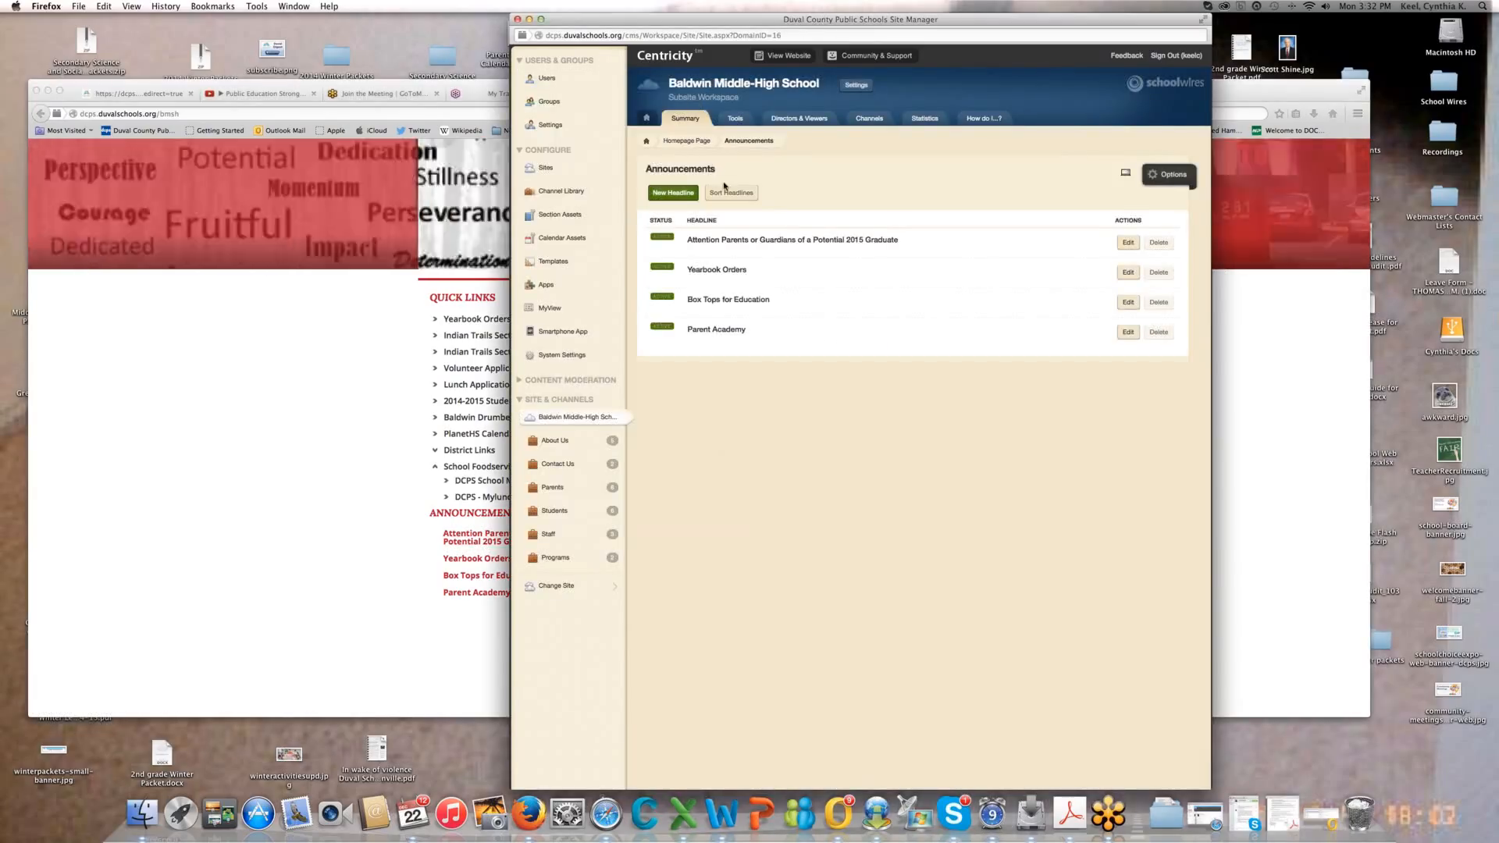
- Start a new headline in the Announcements app and title it "Test"
left_click(669, 192)
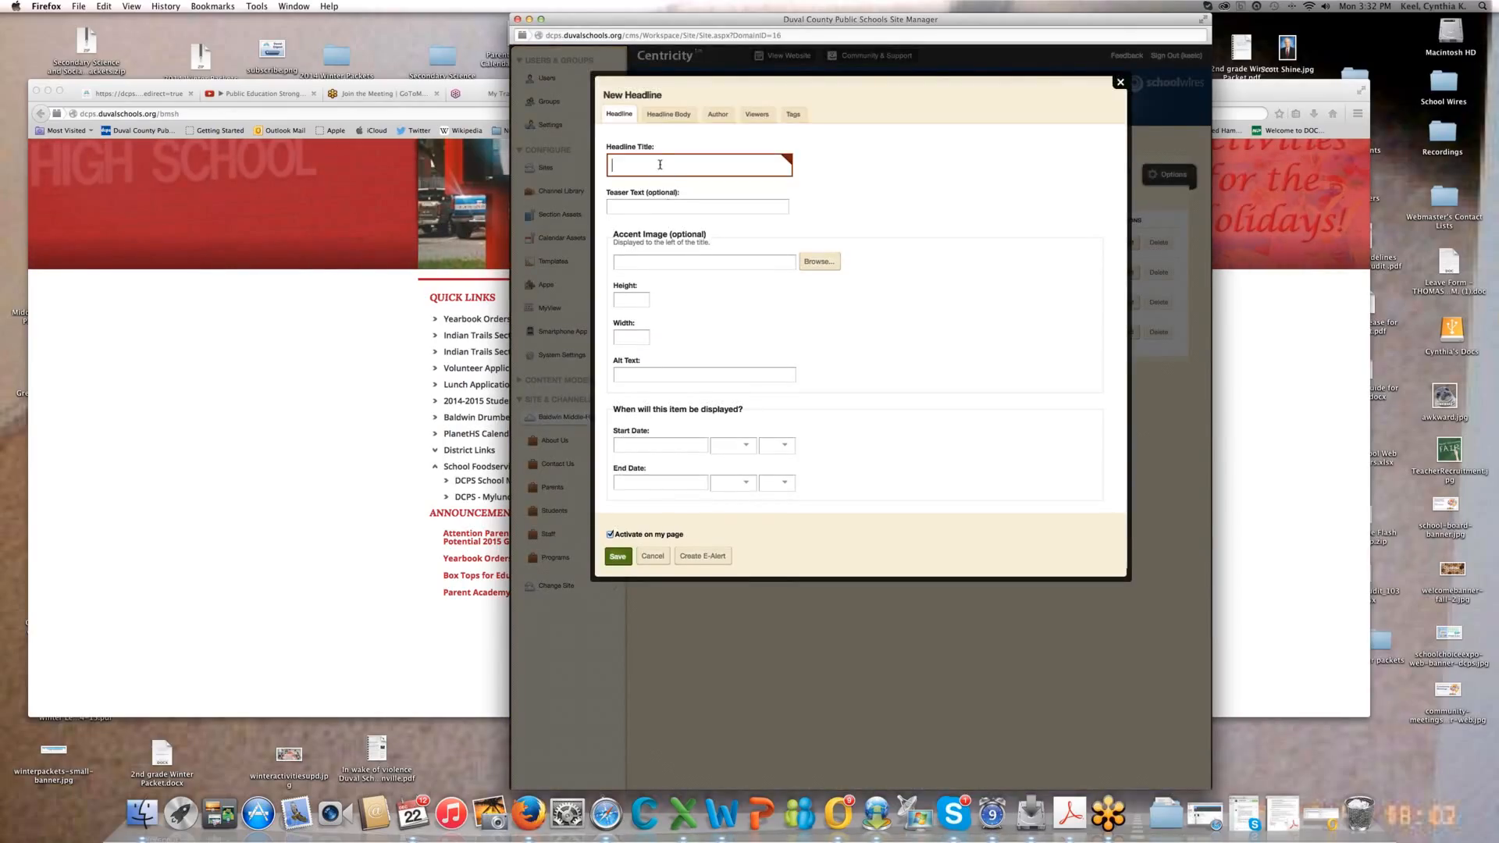
type("Test")
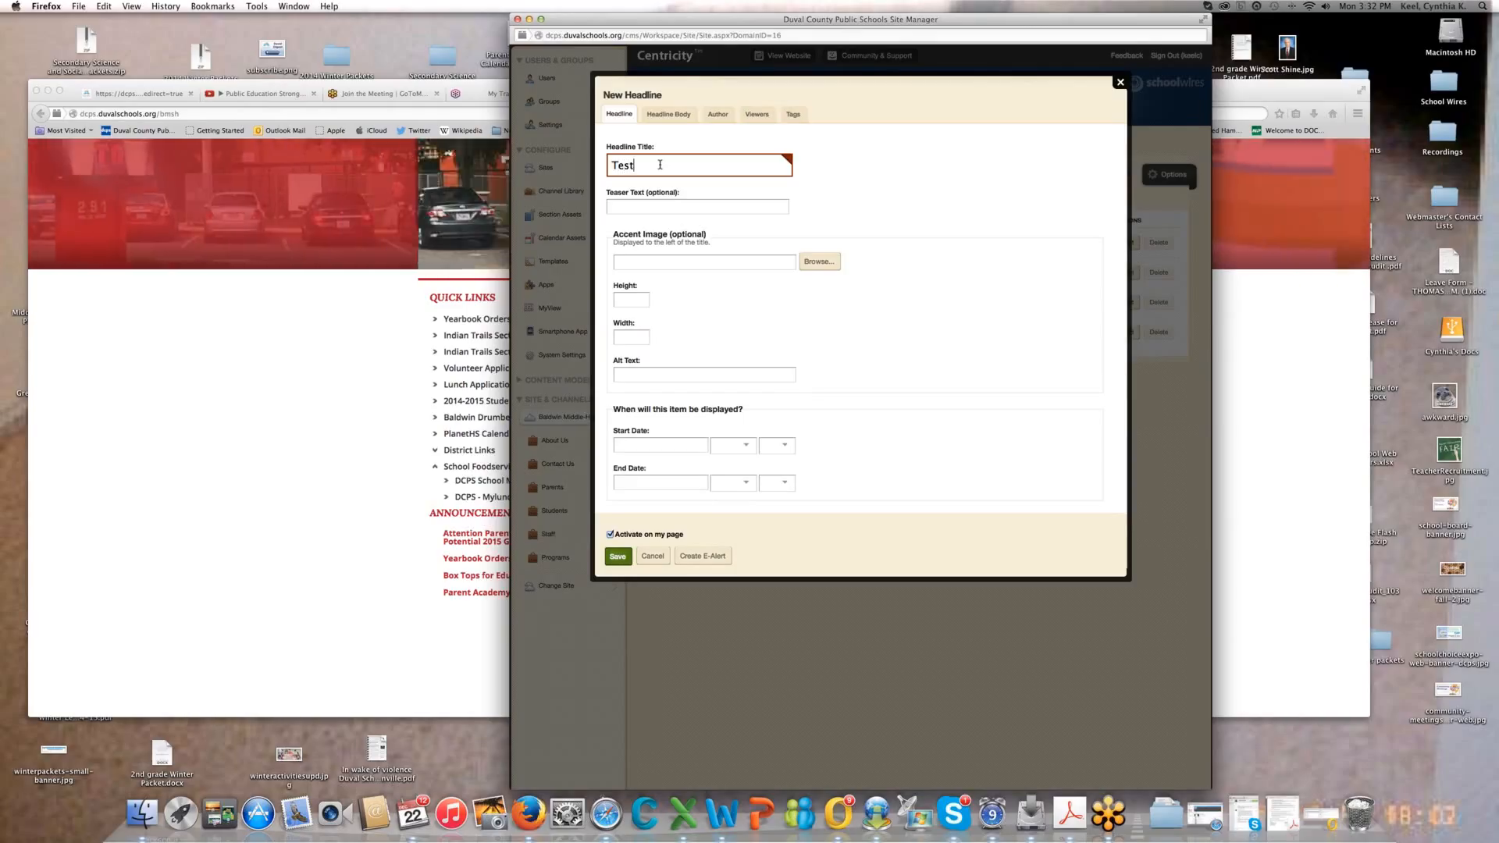
left_click(652, 201)
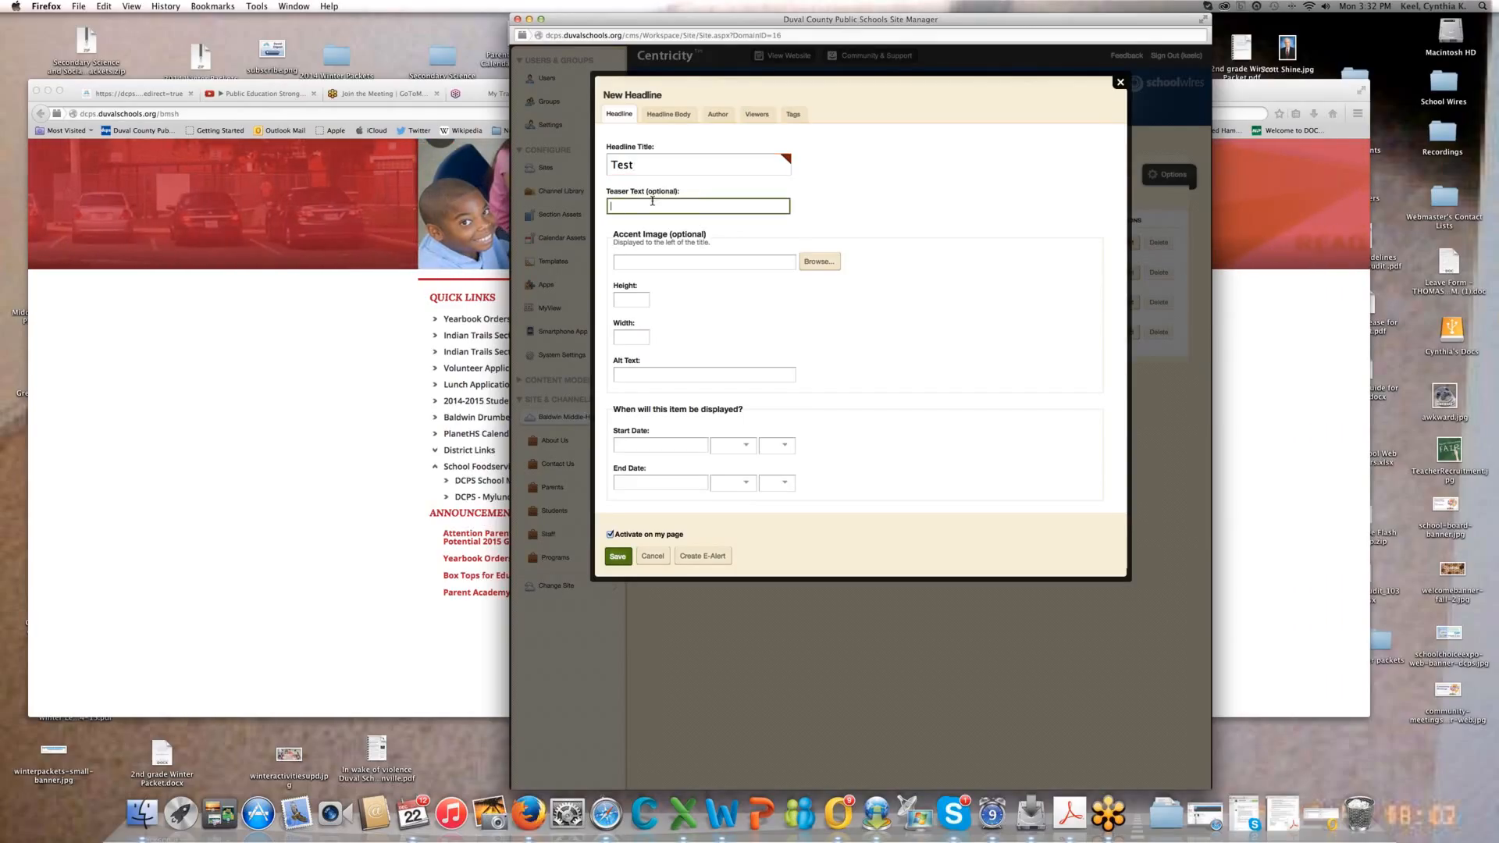
- Try a height and width of 50 for the headline's accent image, and clear both values
left_click(678, 262)
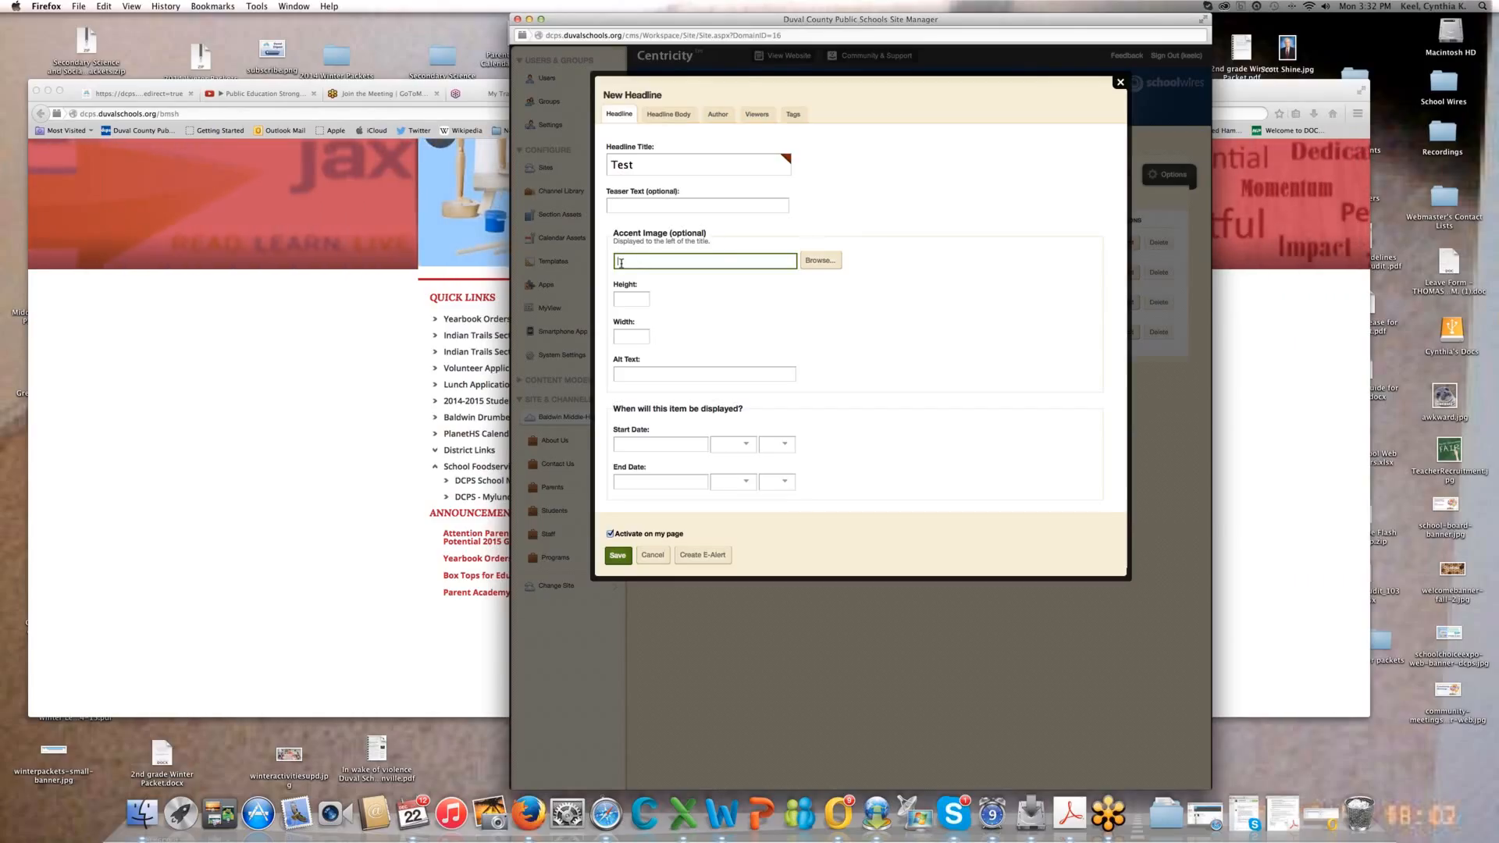
left_click(636, 299)
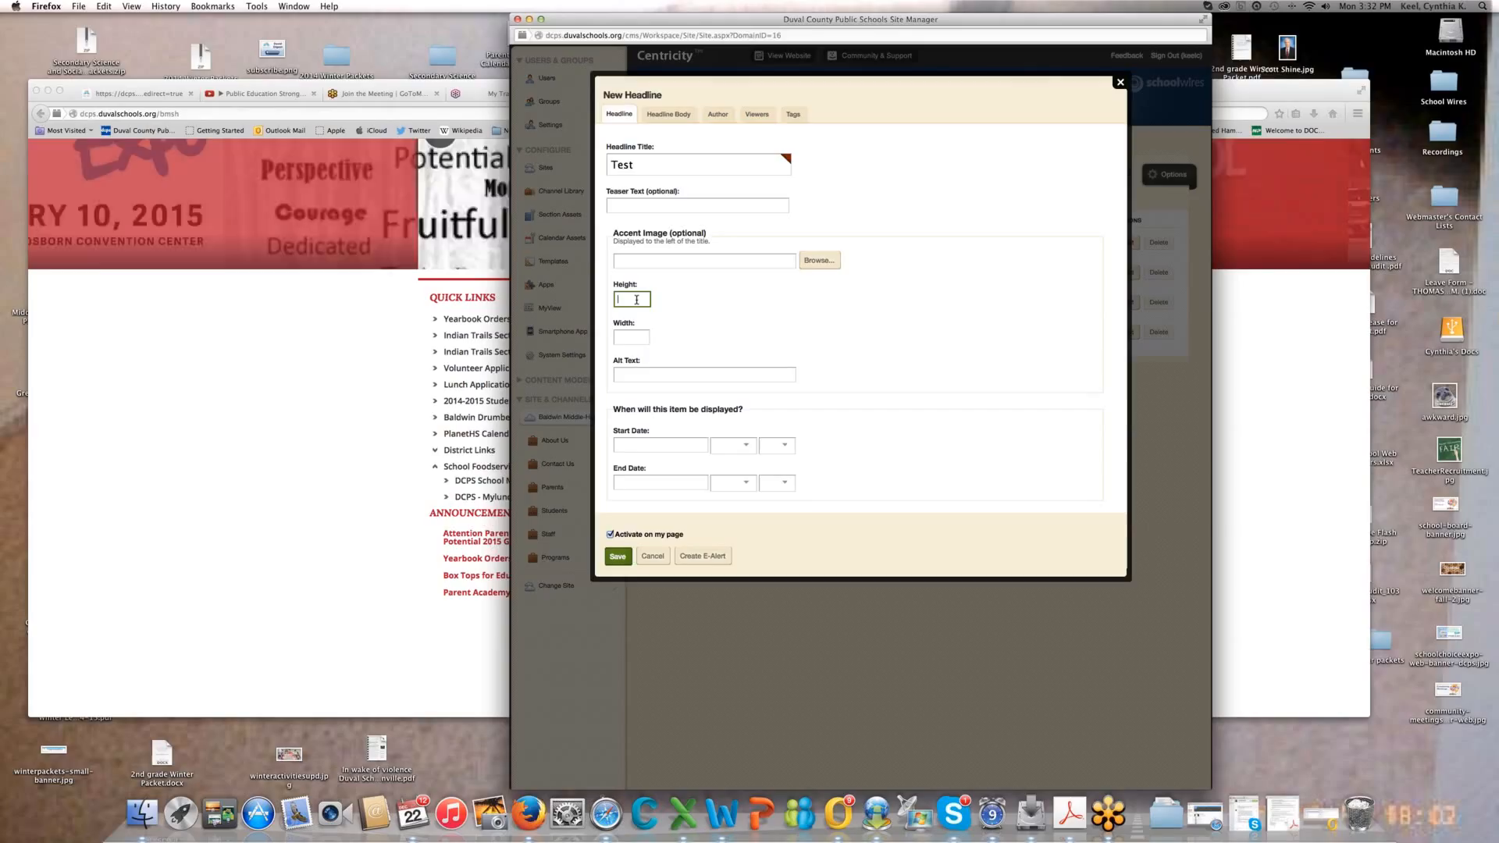
type("50")
left_click(616, 334)
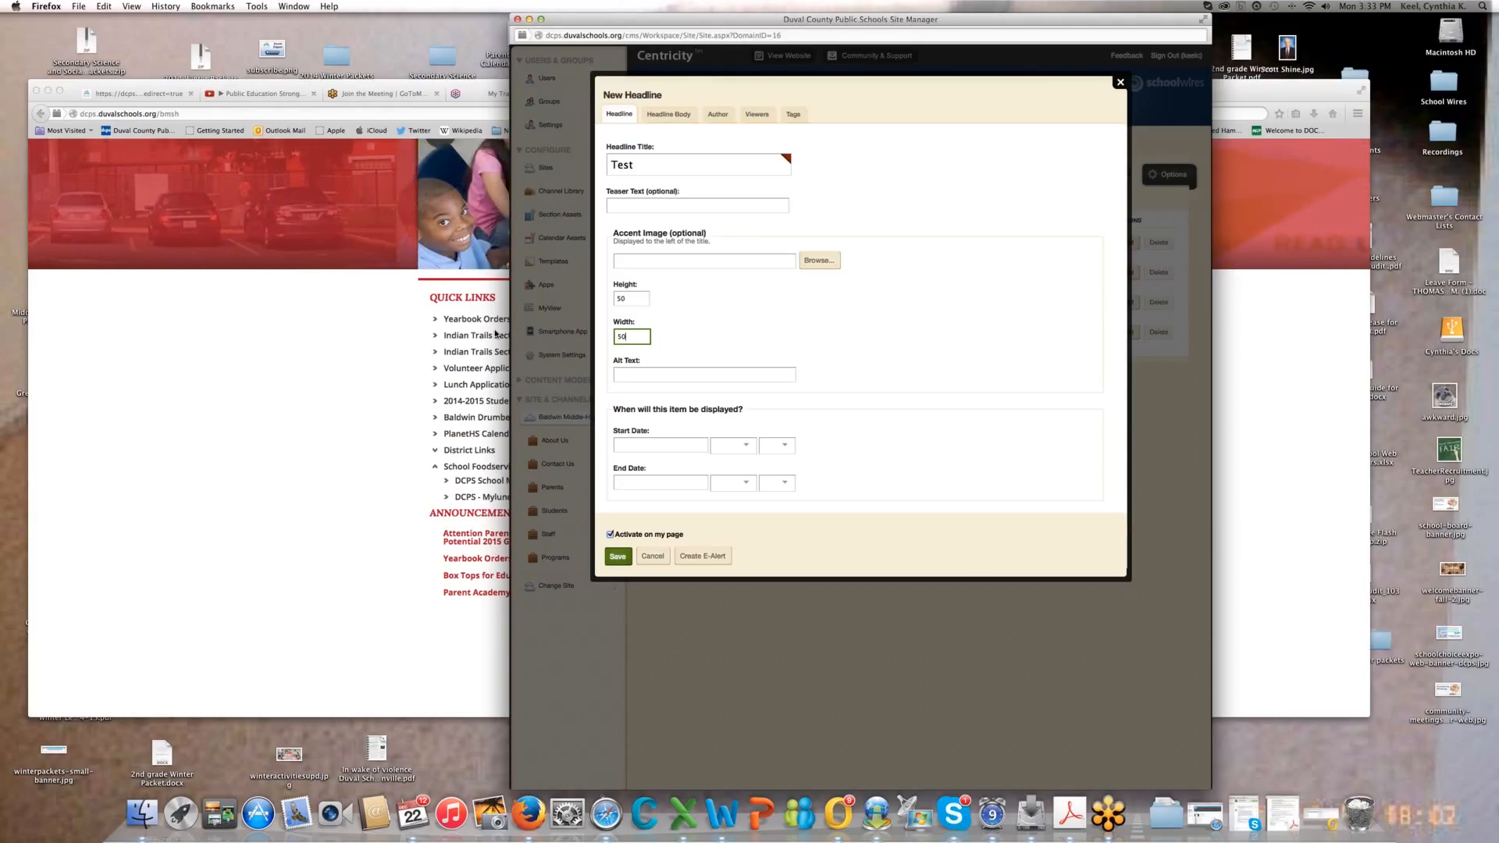
double_click(644, 295)
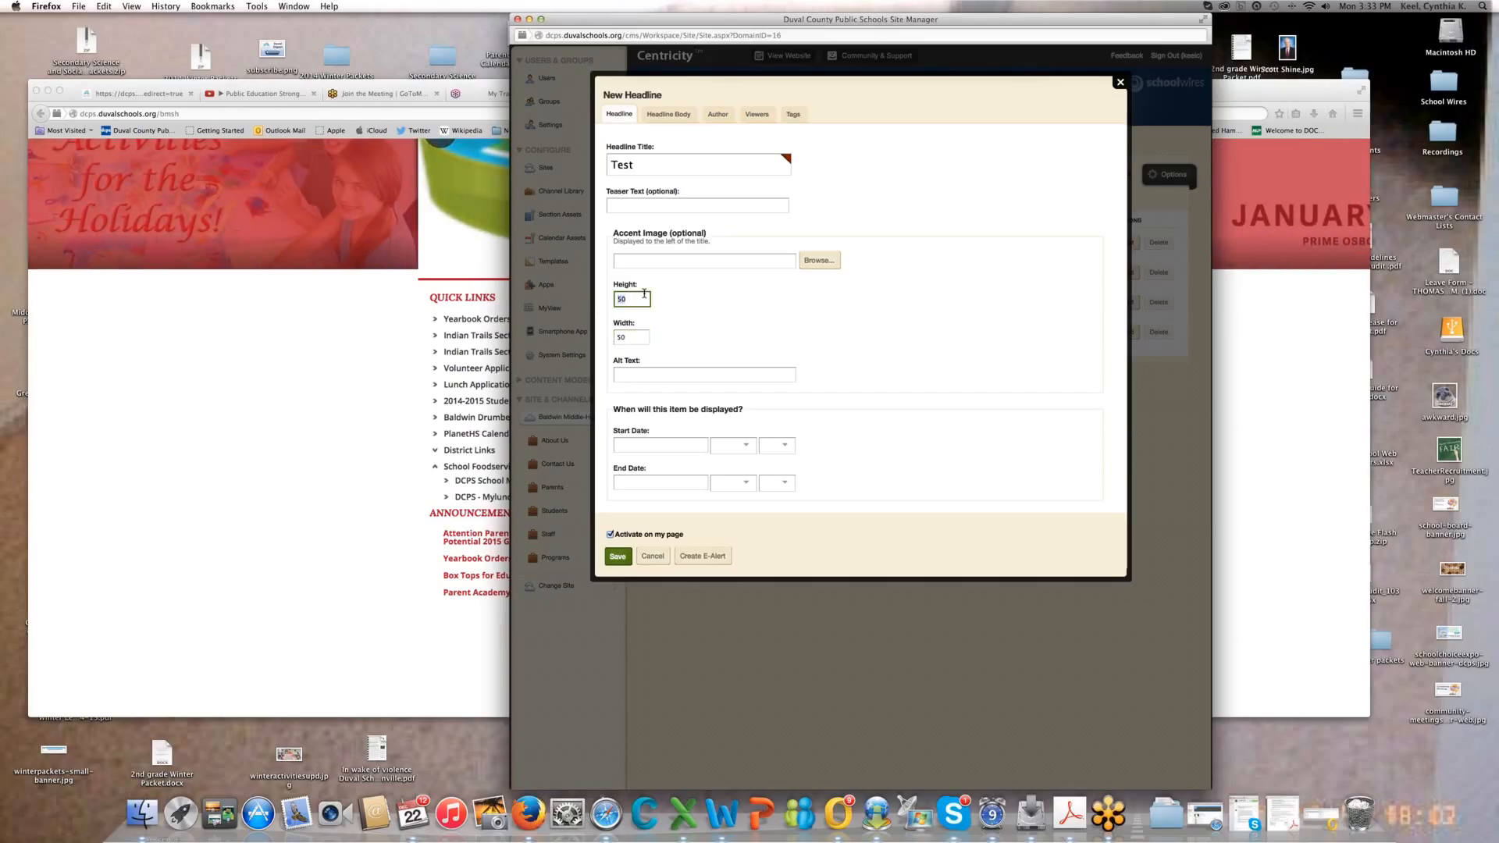
left_click(633, 335)
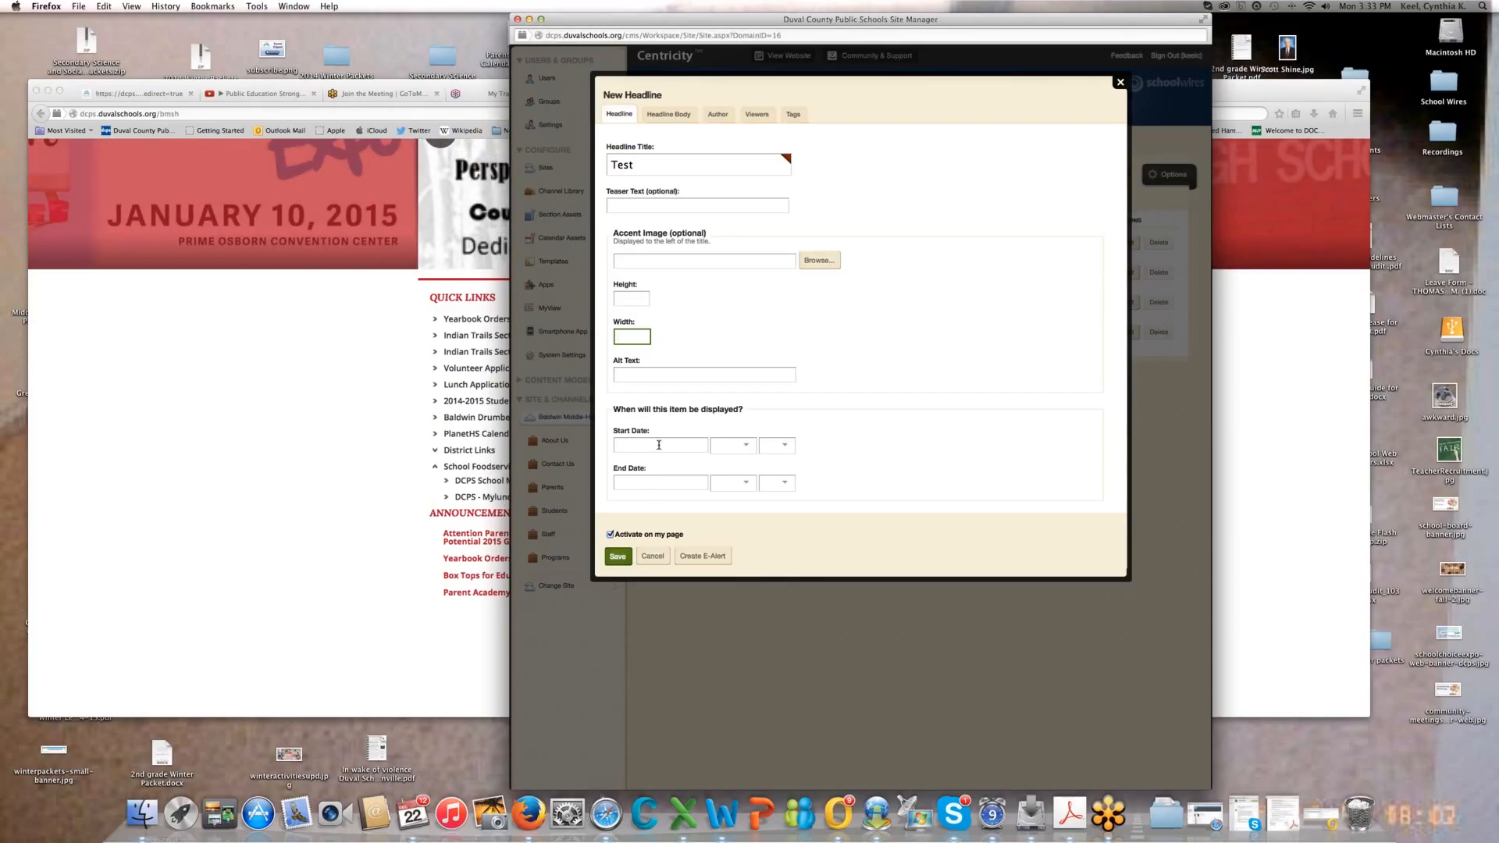
- Schedule the headline to display from 12/22/2014 to 12/24/2014, leaving the times blank
left_click(658, 445)
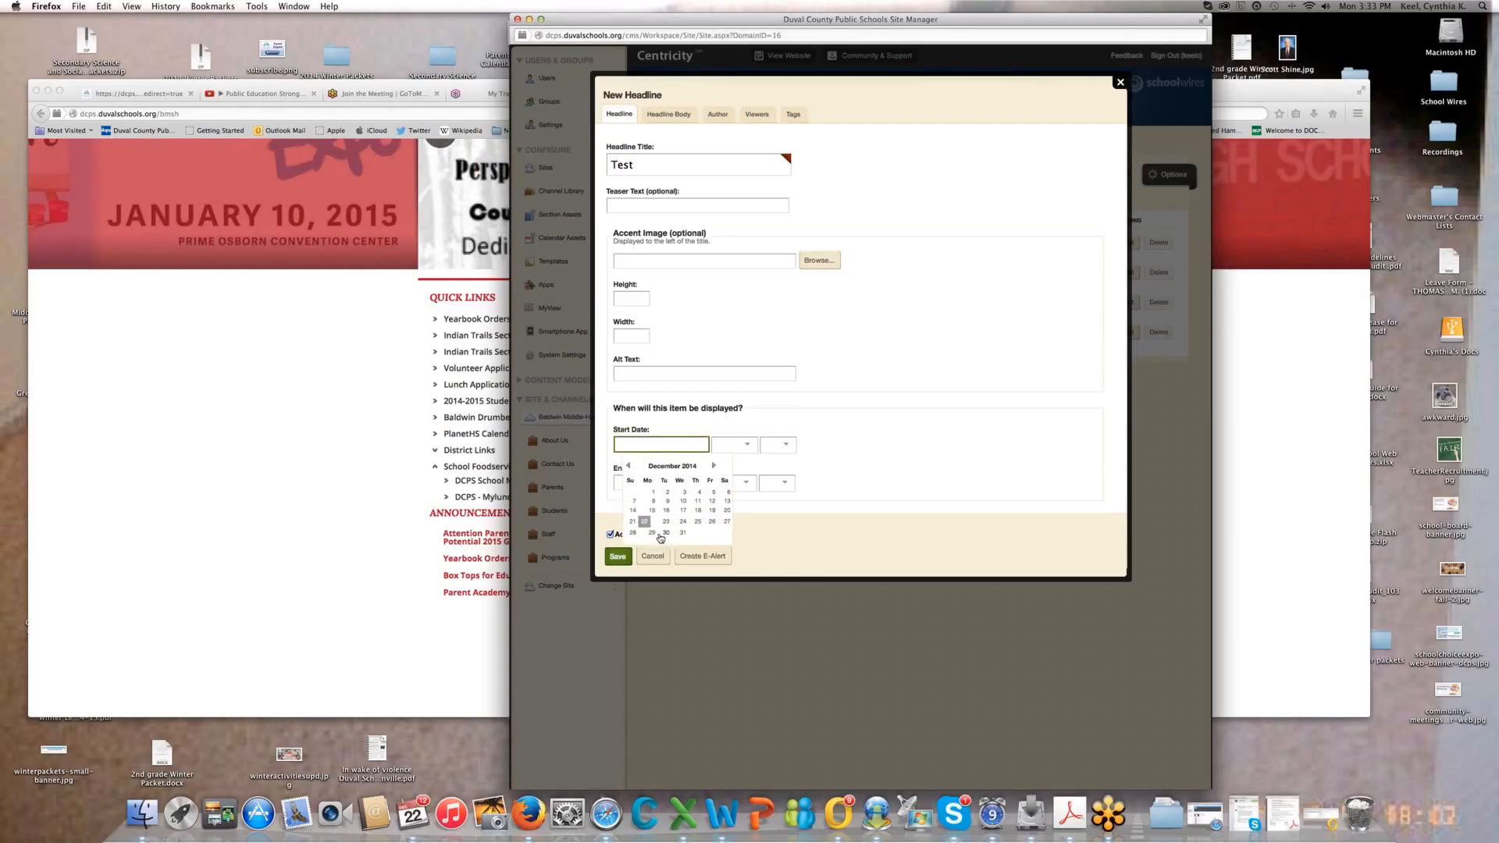
left_click(644, 521)
left_click(648, 481)
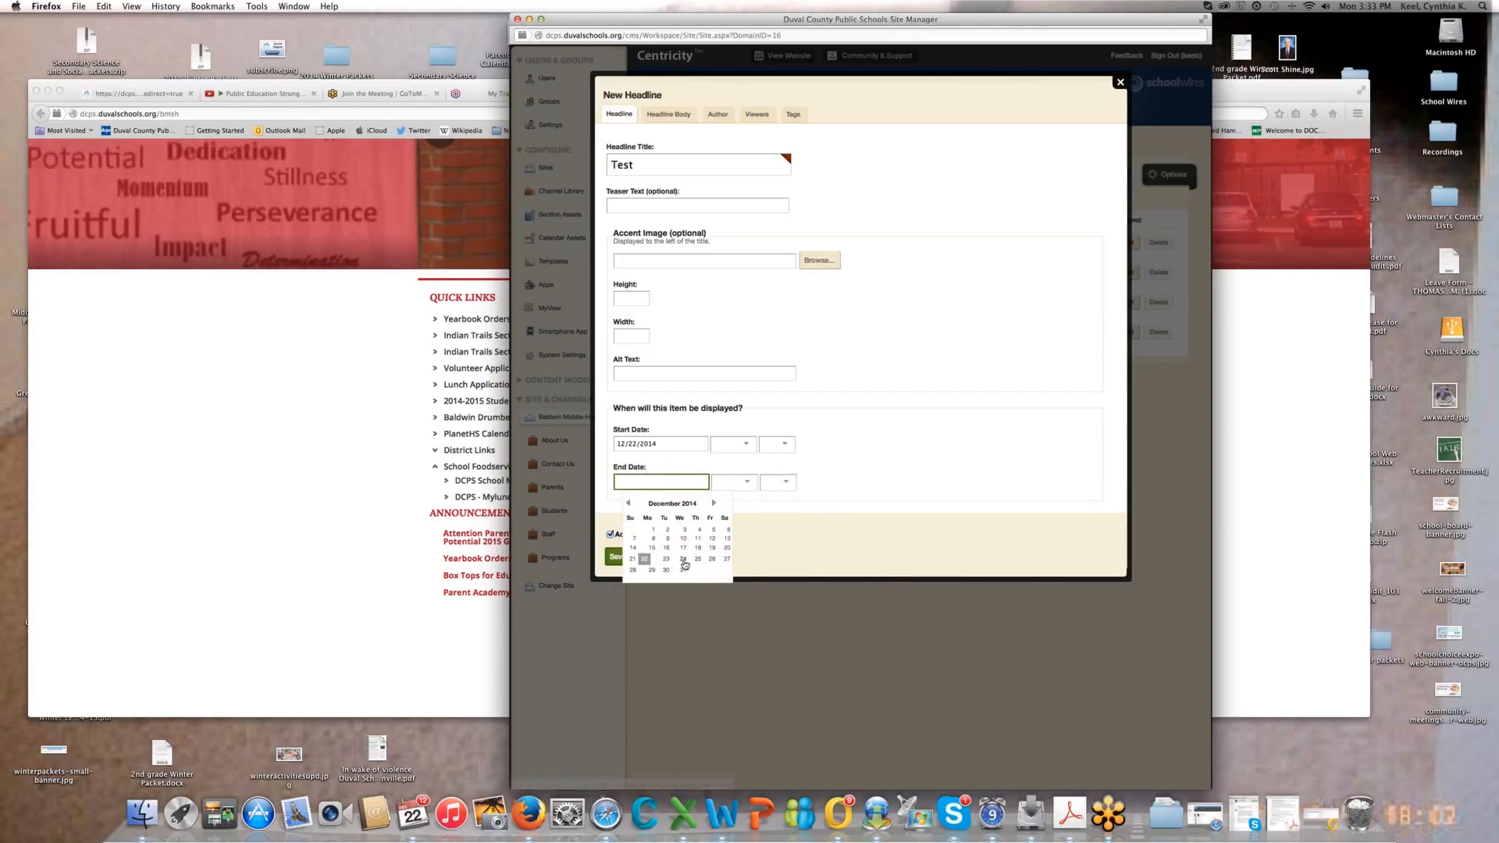
left_click(684, 560)
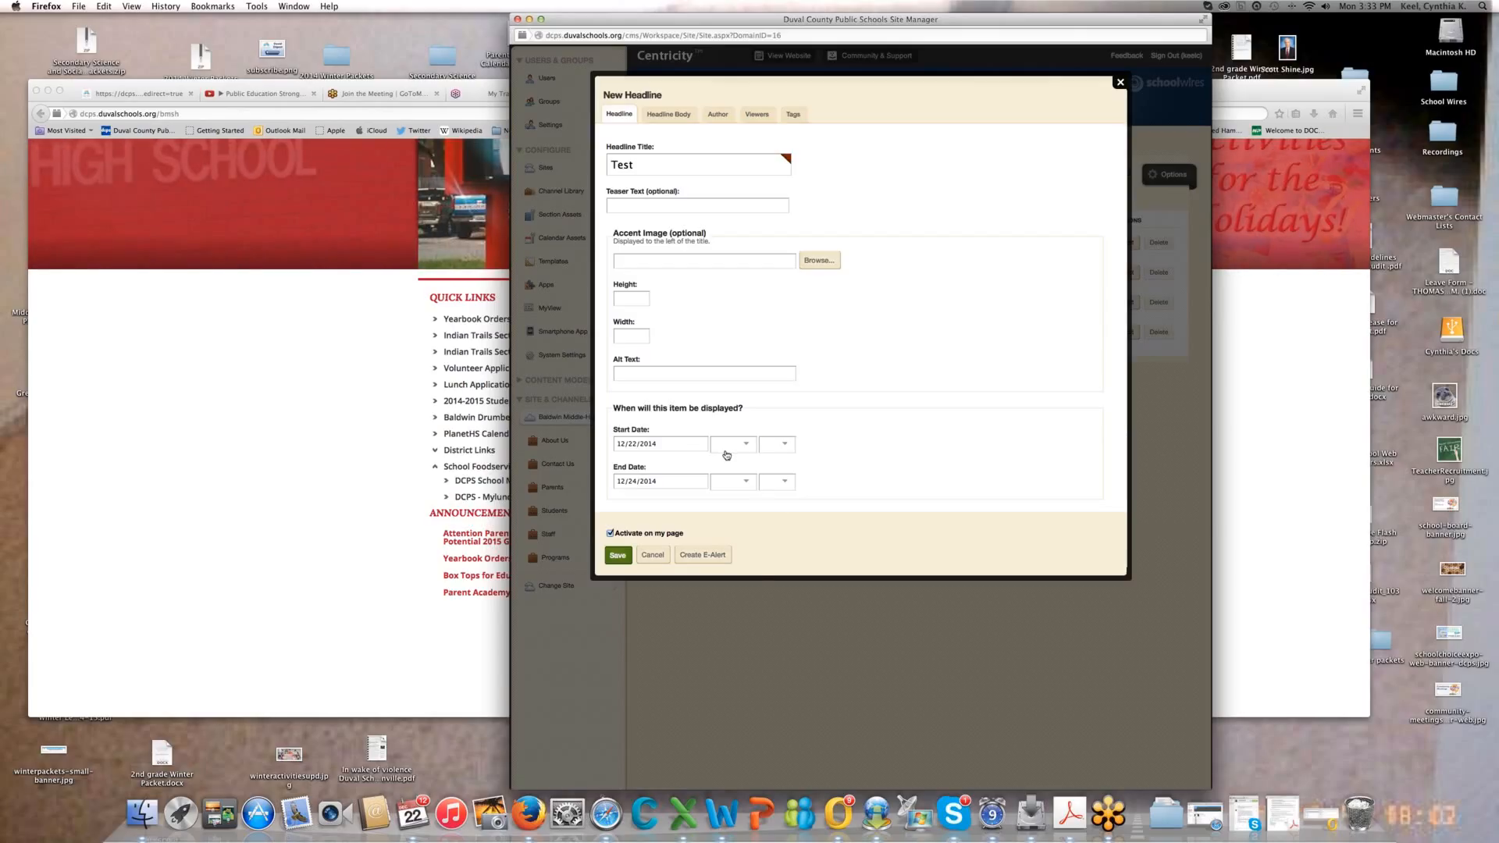
left_click(726, 451)
left_click(887, 471)
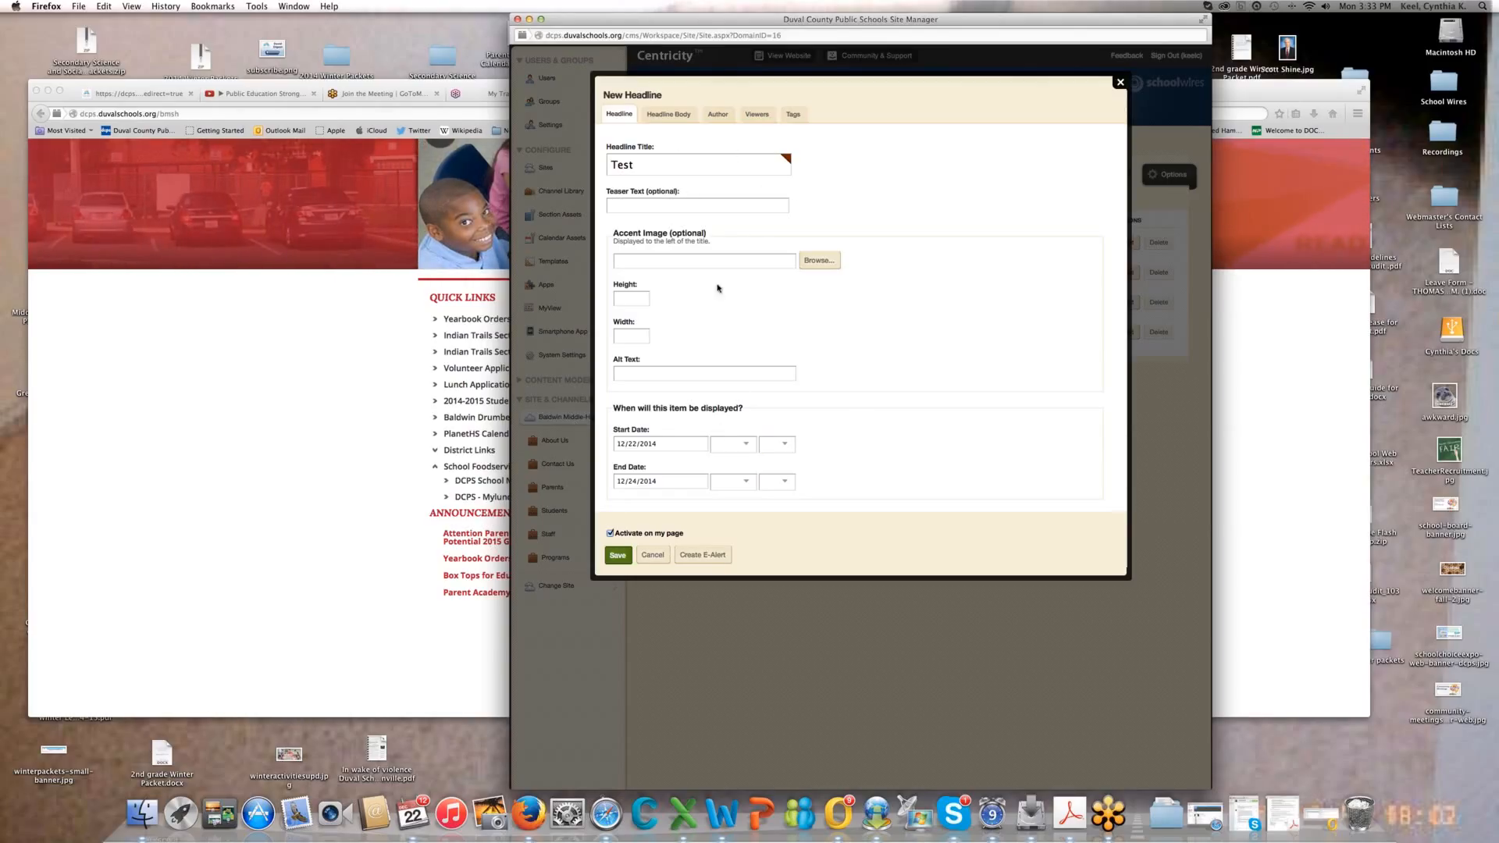
- Write "Click here for more information" in the headline body and format it in Verdana, size 2 (10pt)
left_click(658, 120)
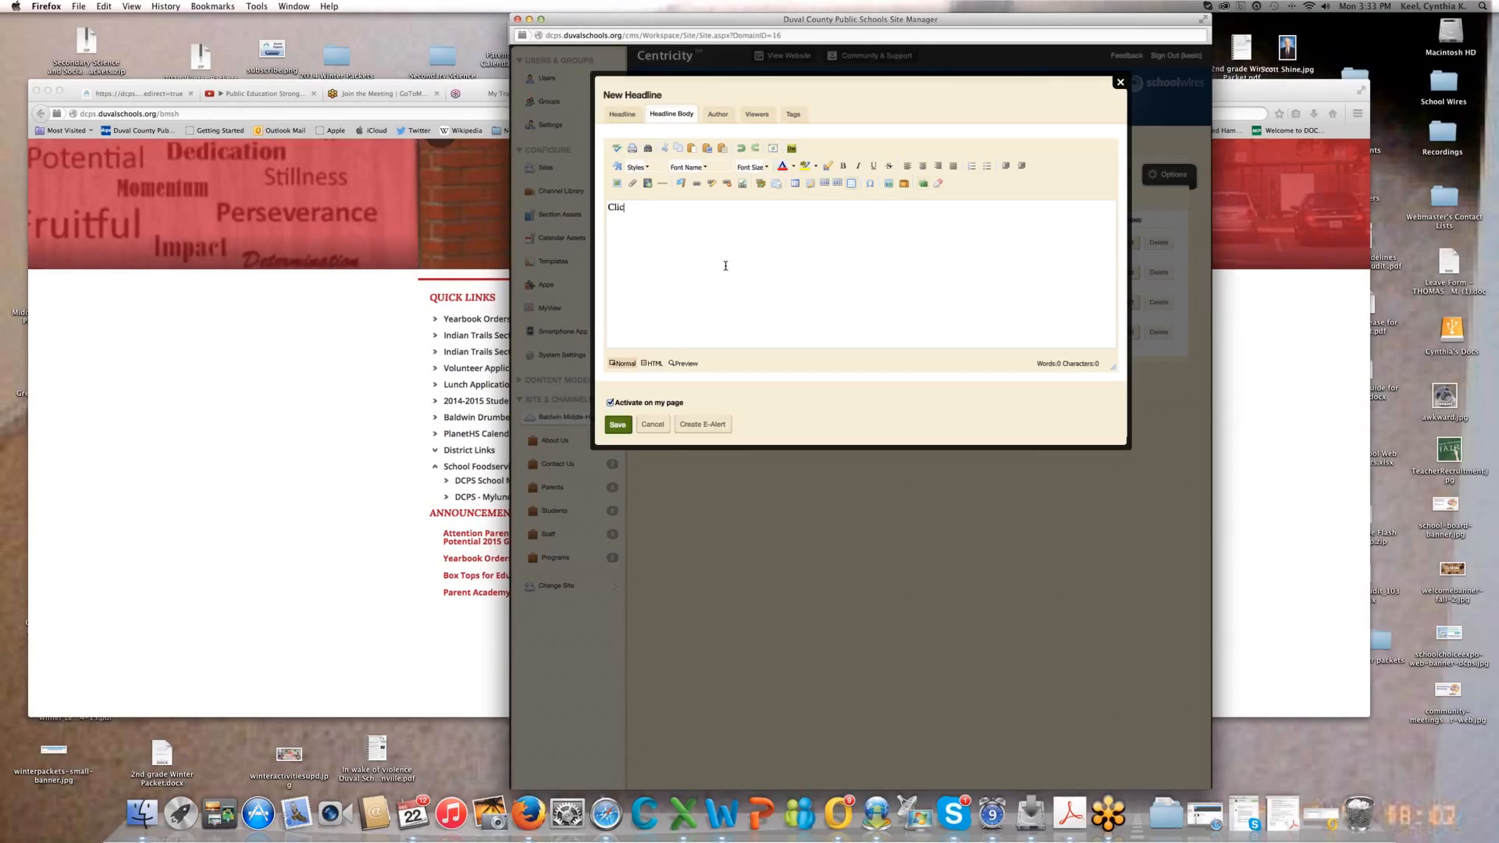
type("more information")
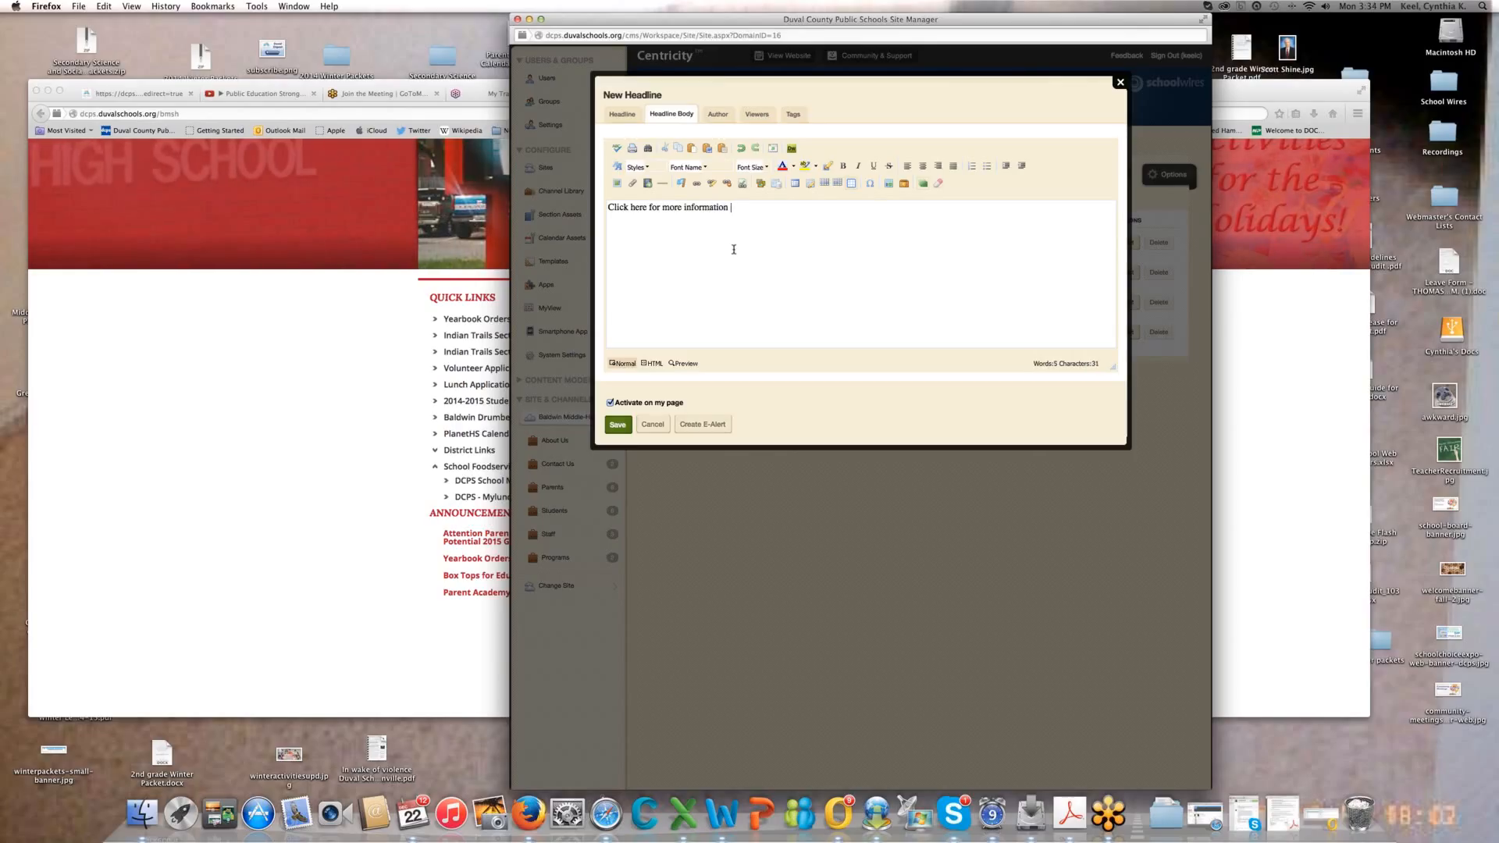
left_click_drag(726, 210, 607, 206)
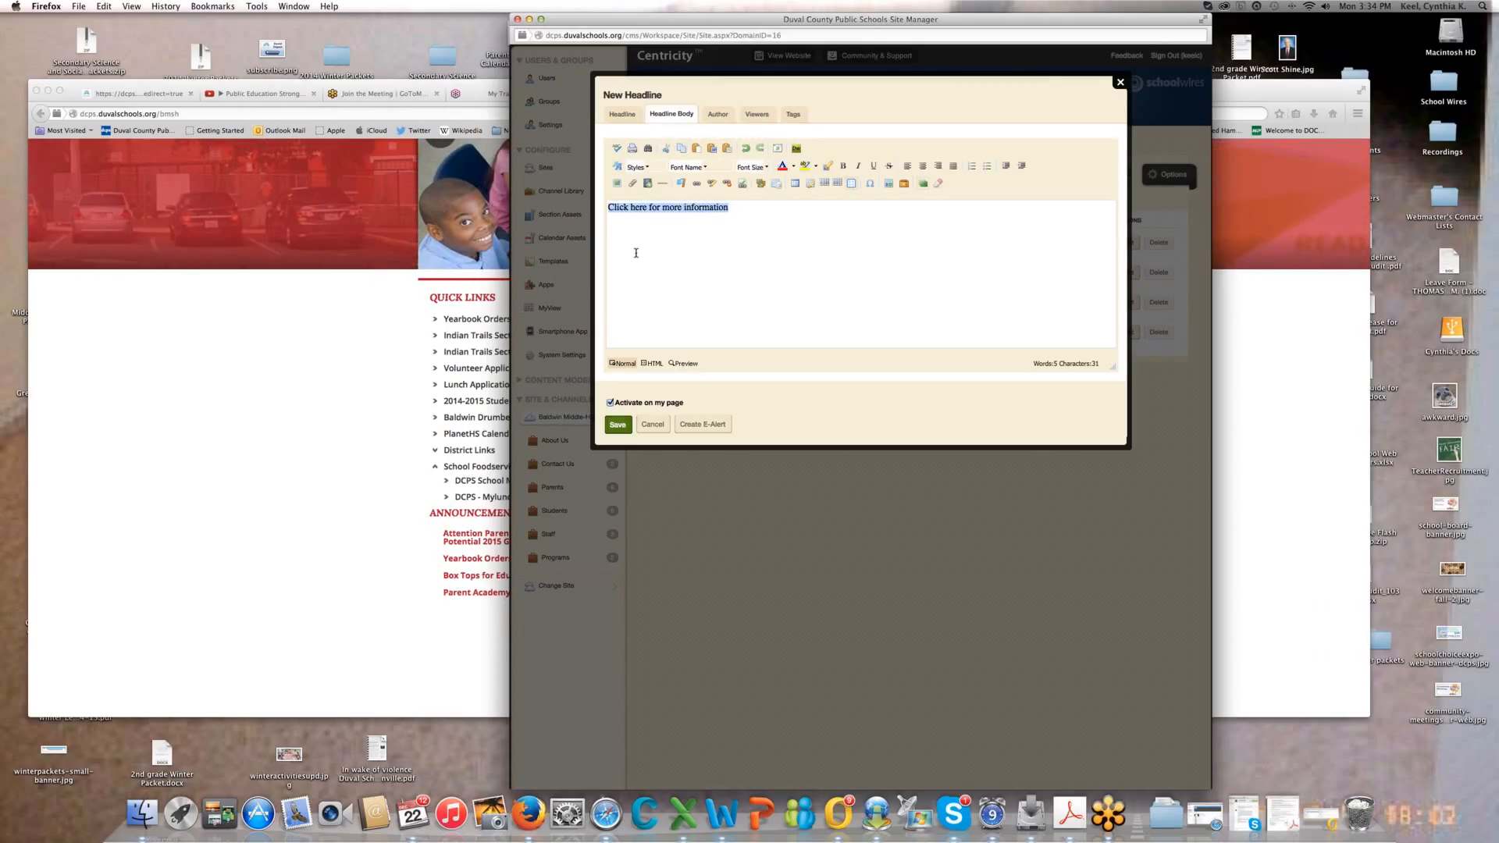
left_click(685, 167)
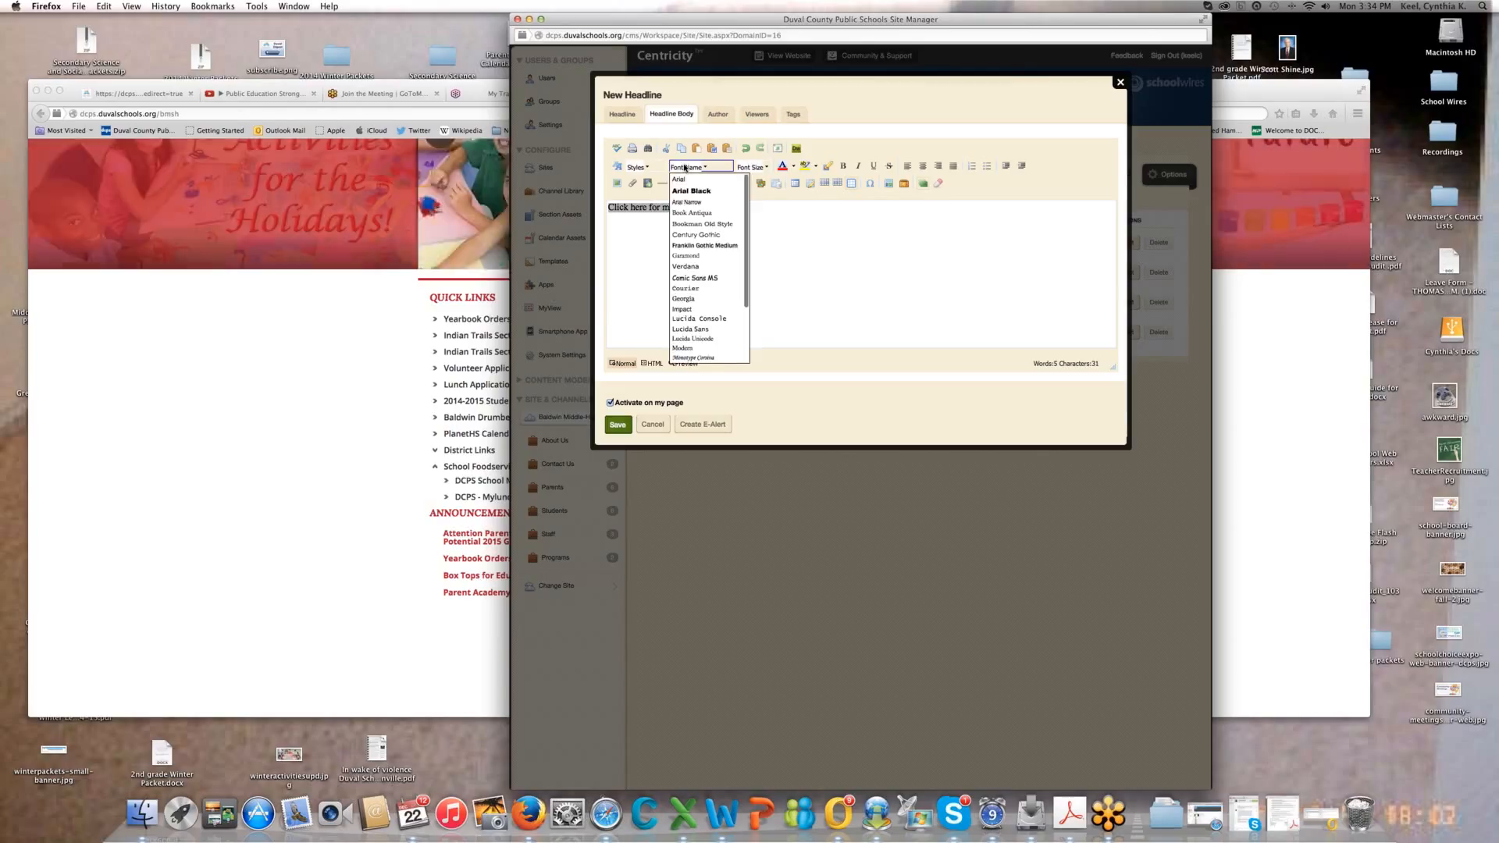
left_click(682, 267)
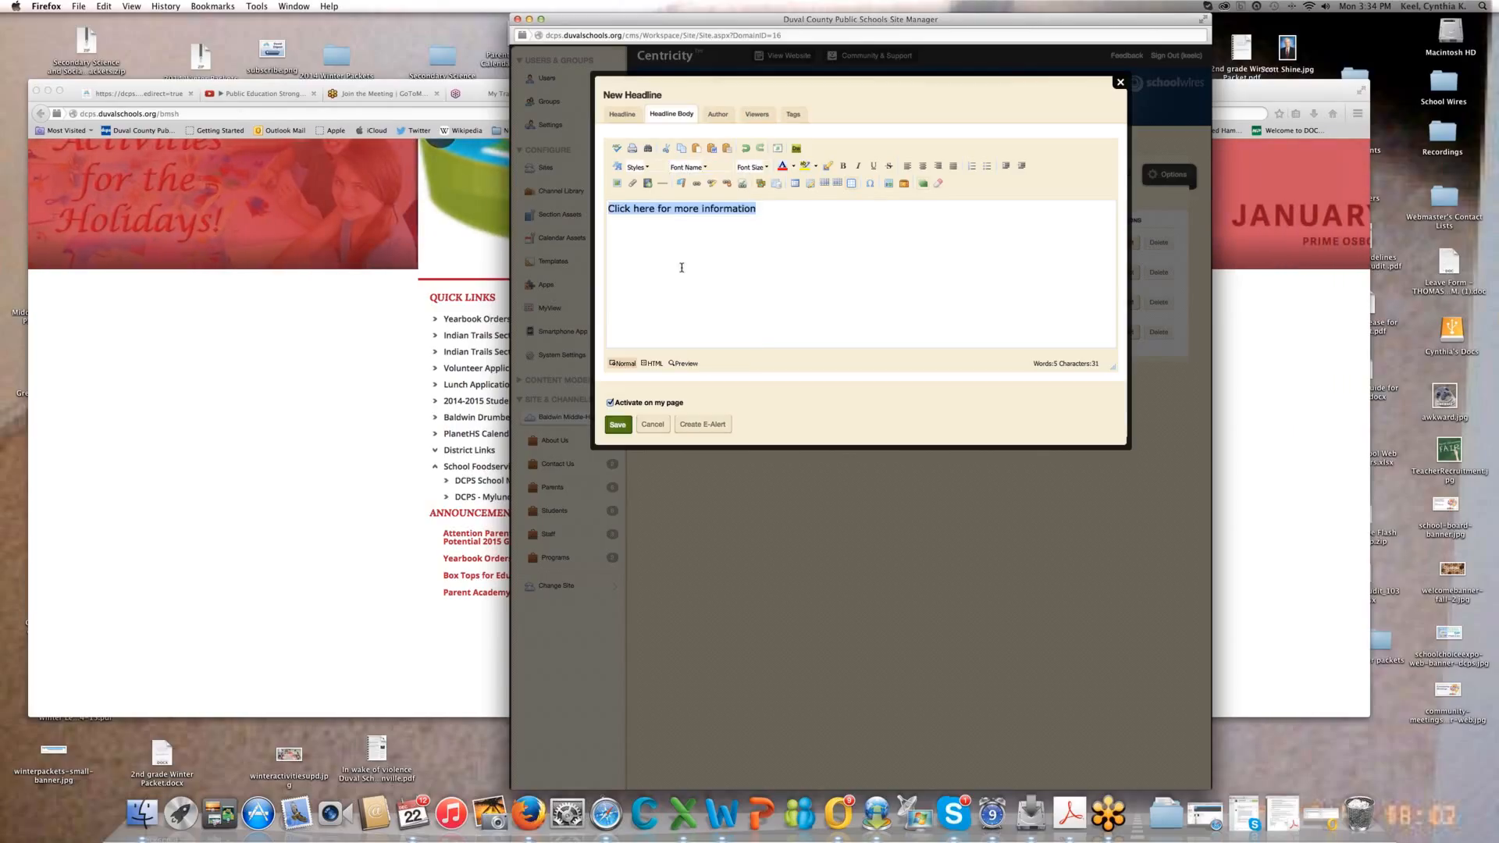
left_click(751, 167)
left_click(751, 203)
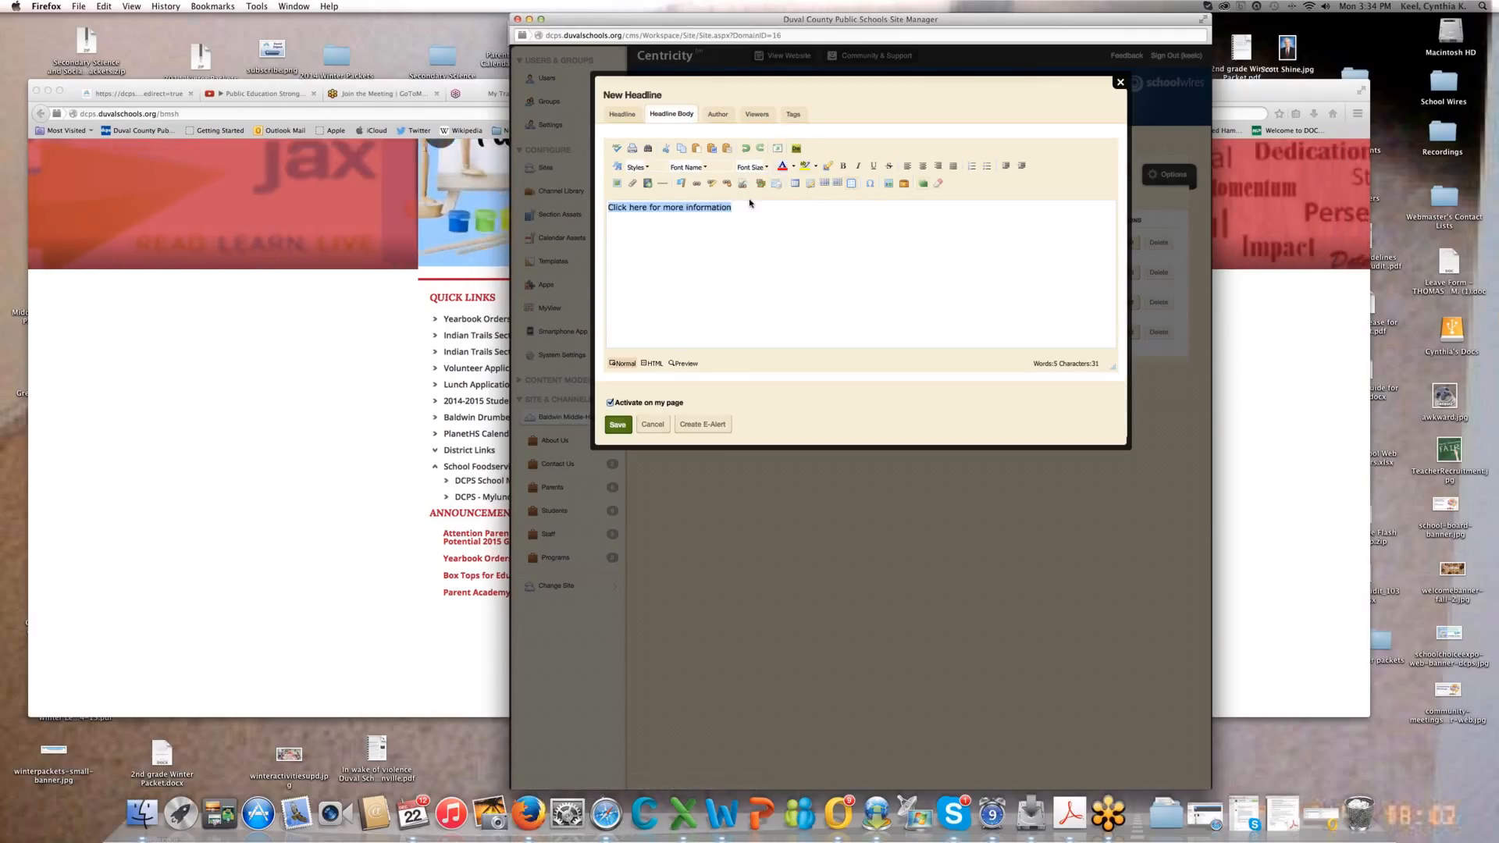
left_click(711, 207)
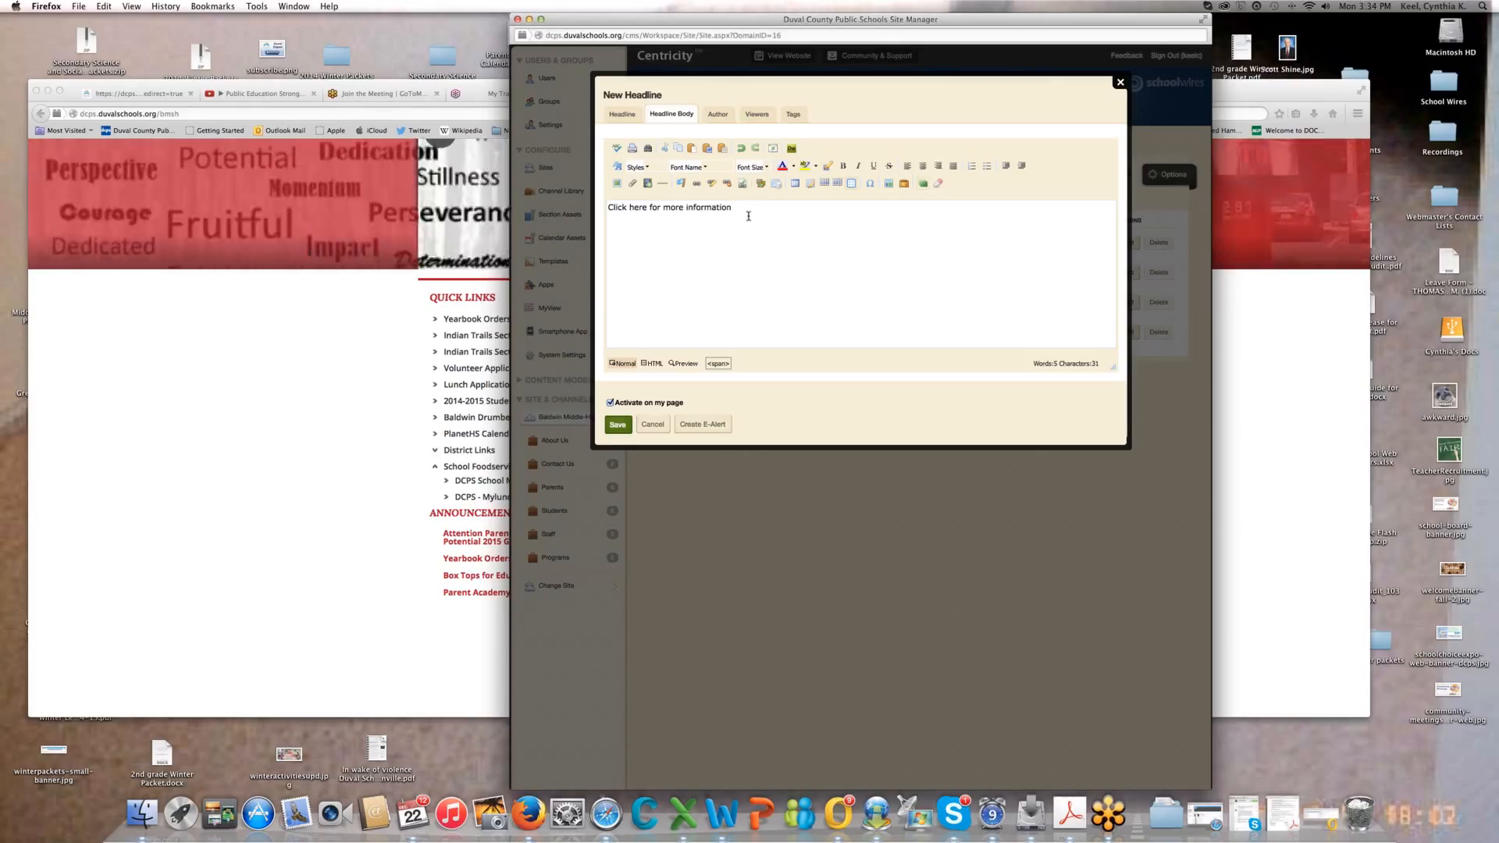
left_click(624, 207)
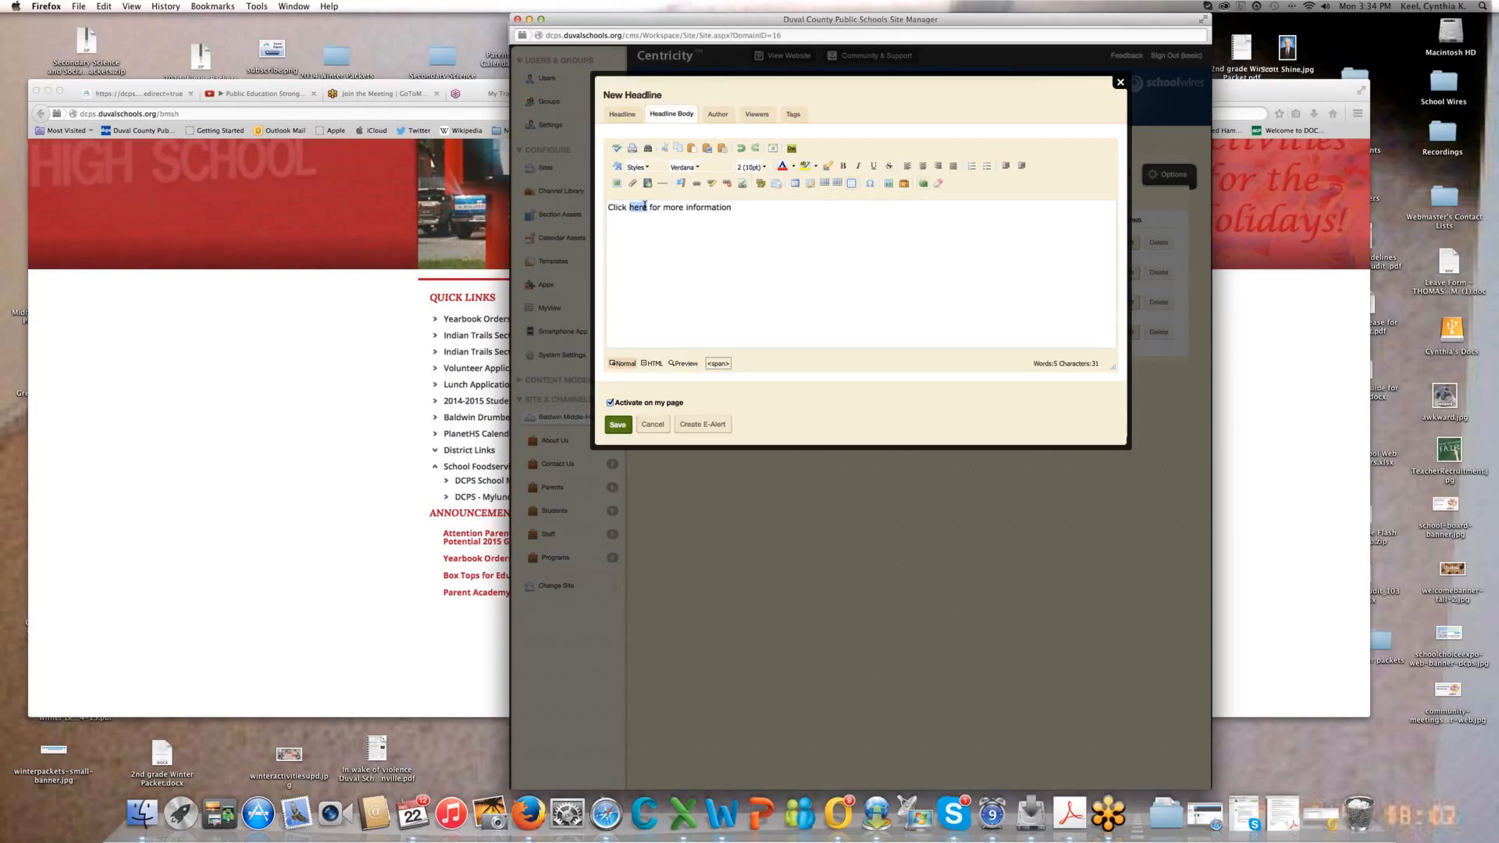
left_click(697, 185)
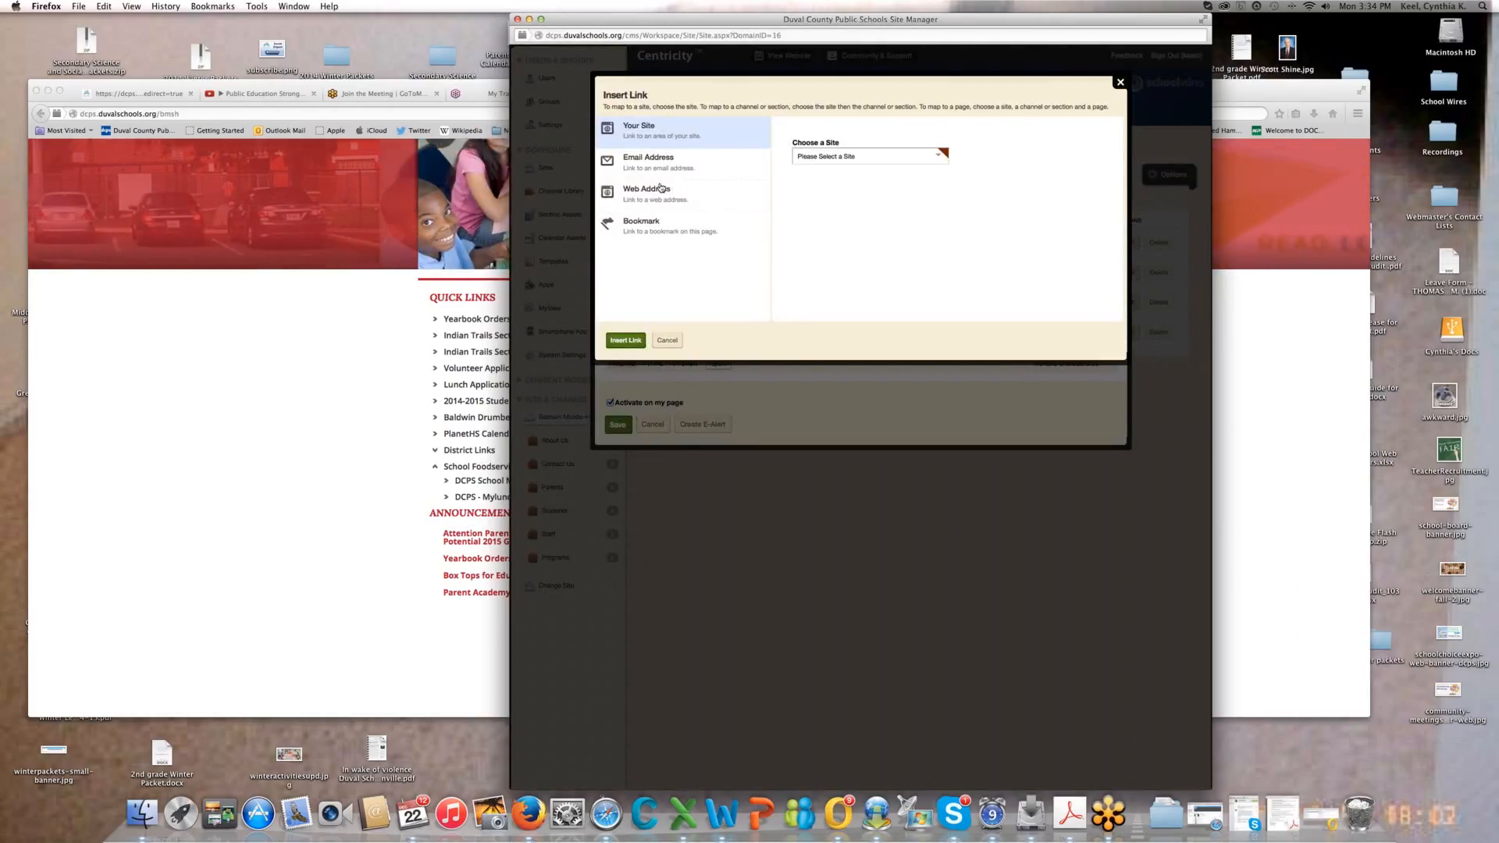
left_click(650, 196)
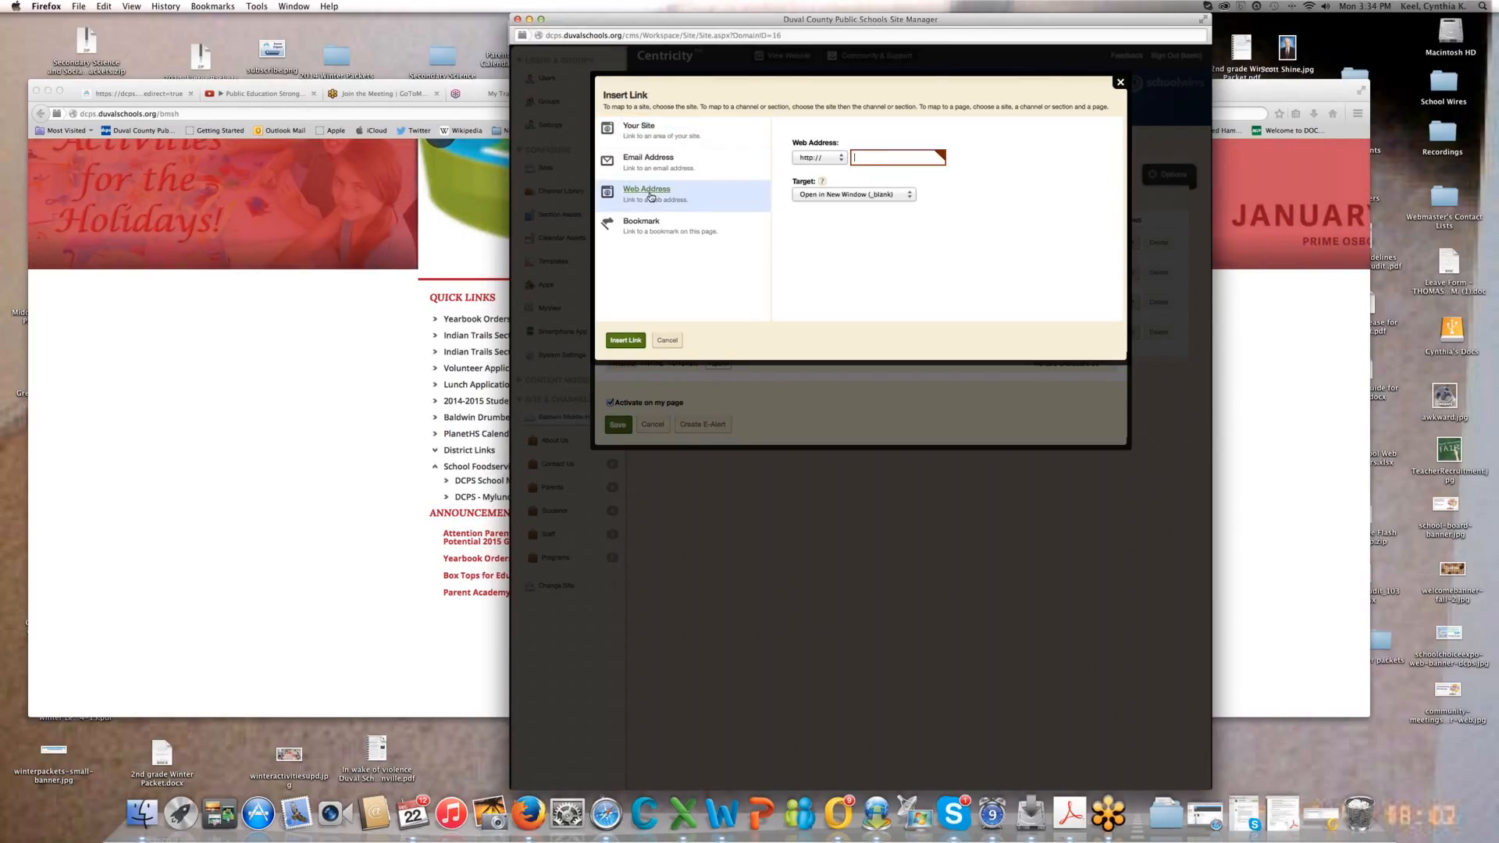
left_click(877, 157)
type("www.goog")
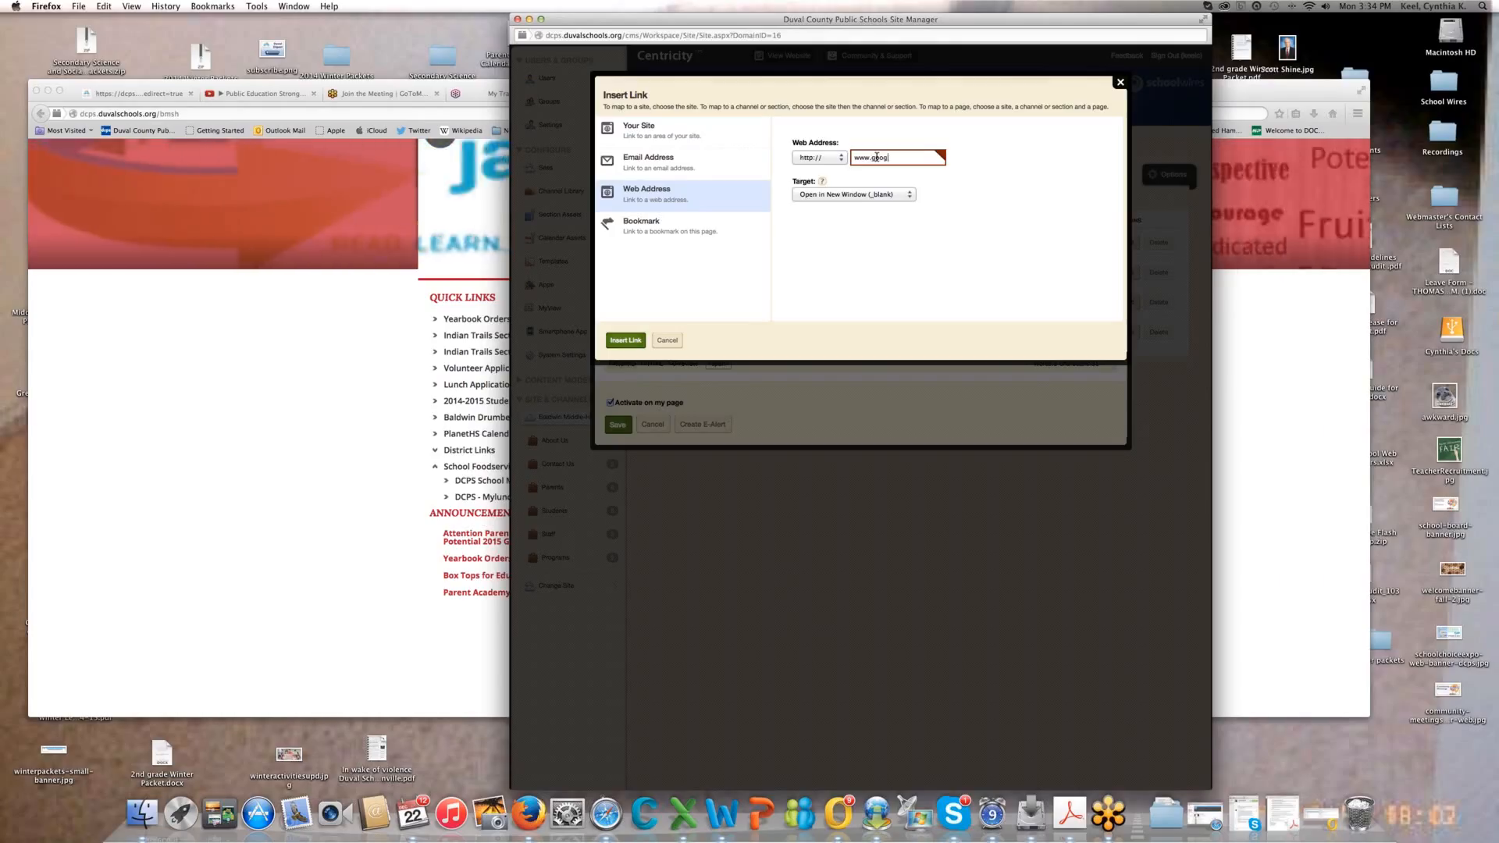
type("le.com")
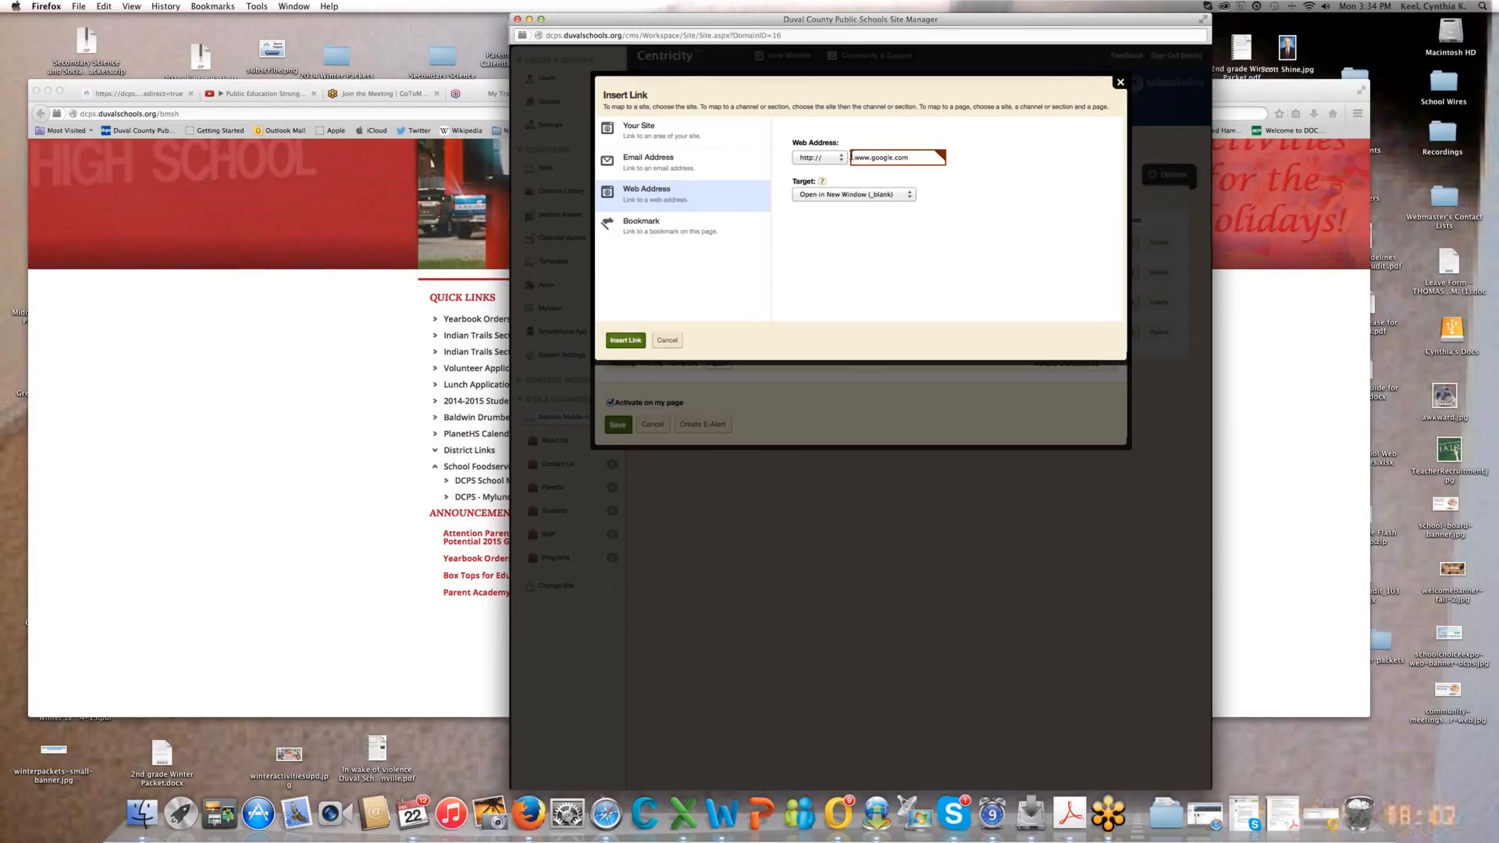
left_click(637, 343)
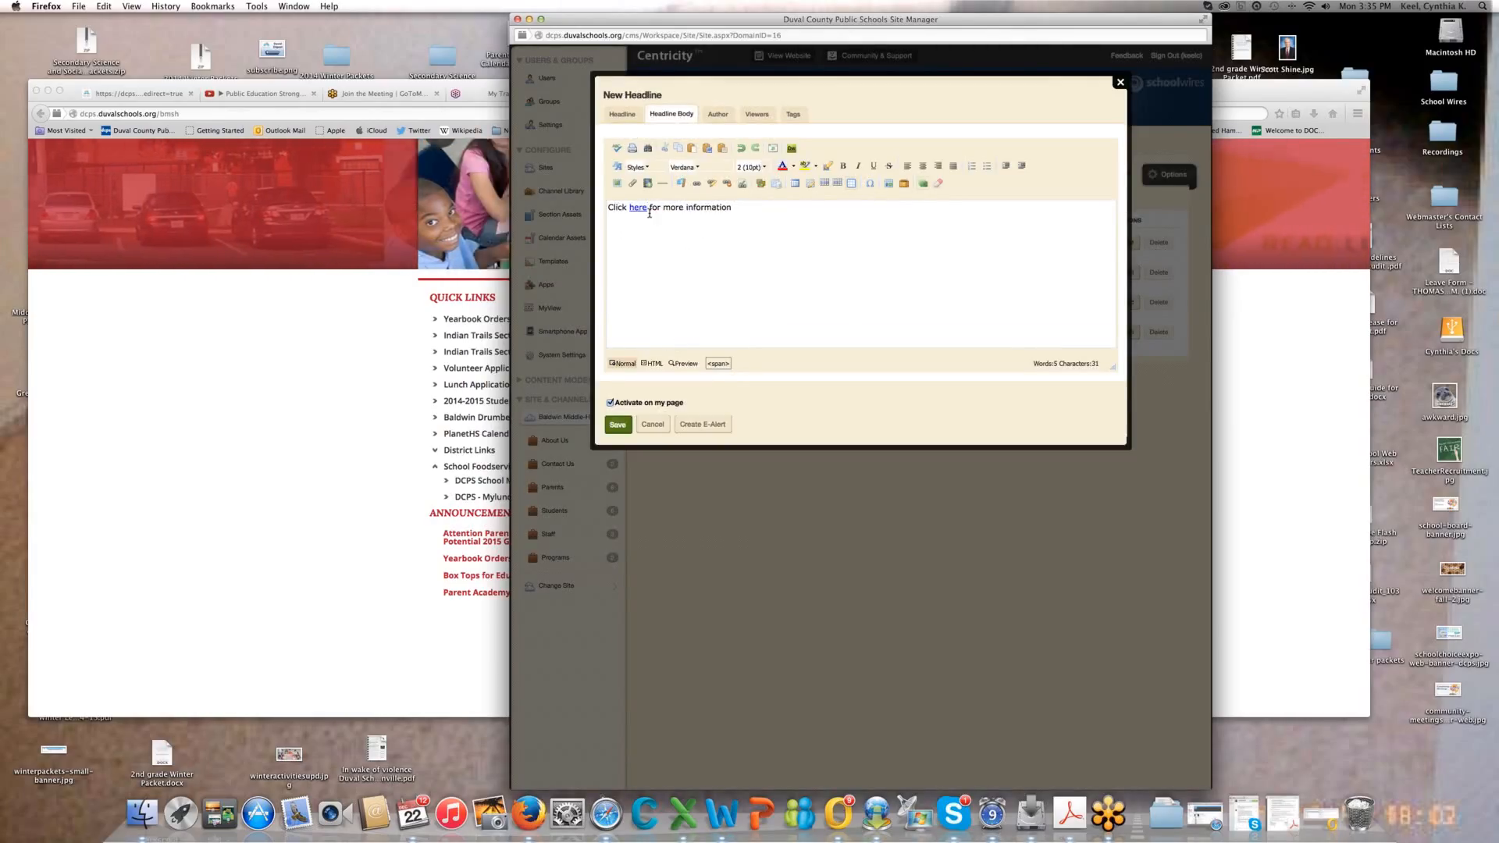
- Insert a file link to the uploaded 2nd grade Winter Packet.pdf below the sentence, with the link text "PDF -TEST"
left_click(753, 206)
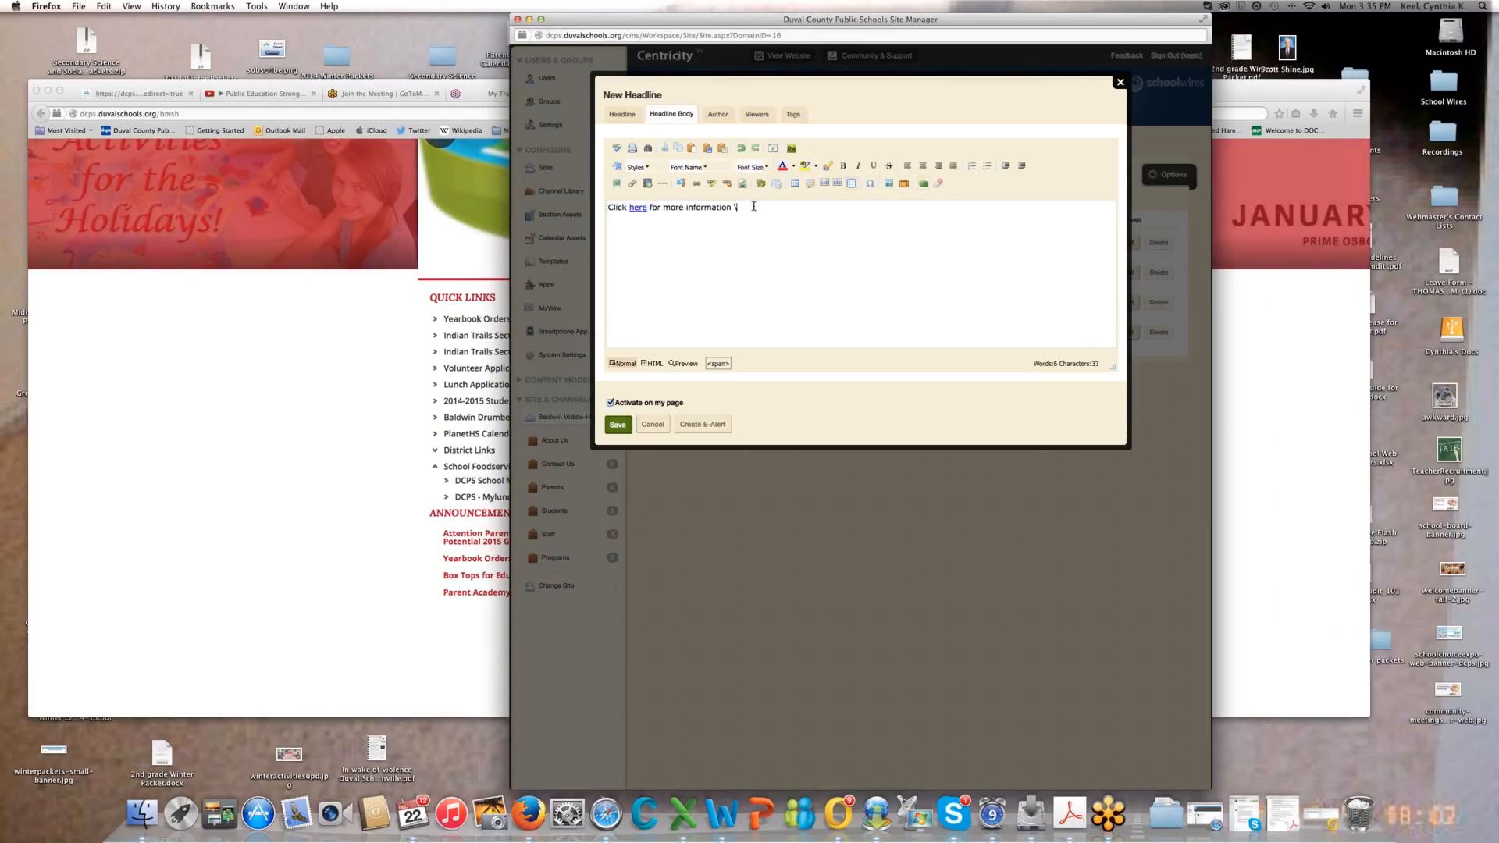
key("Return")
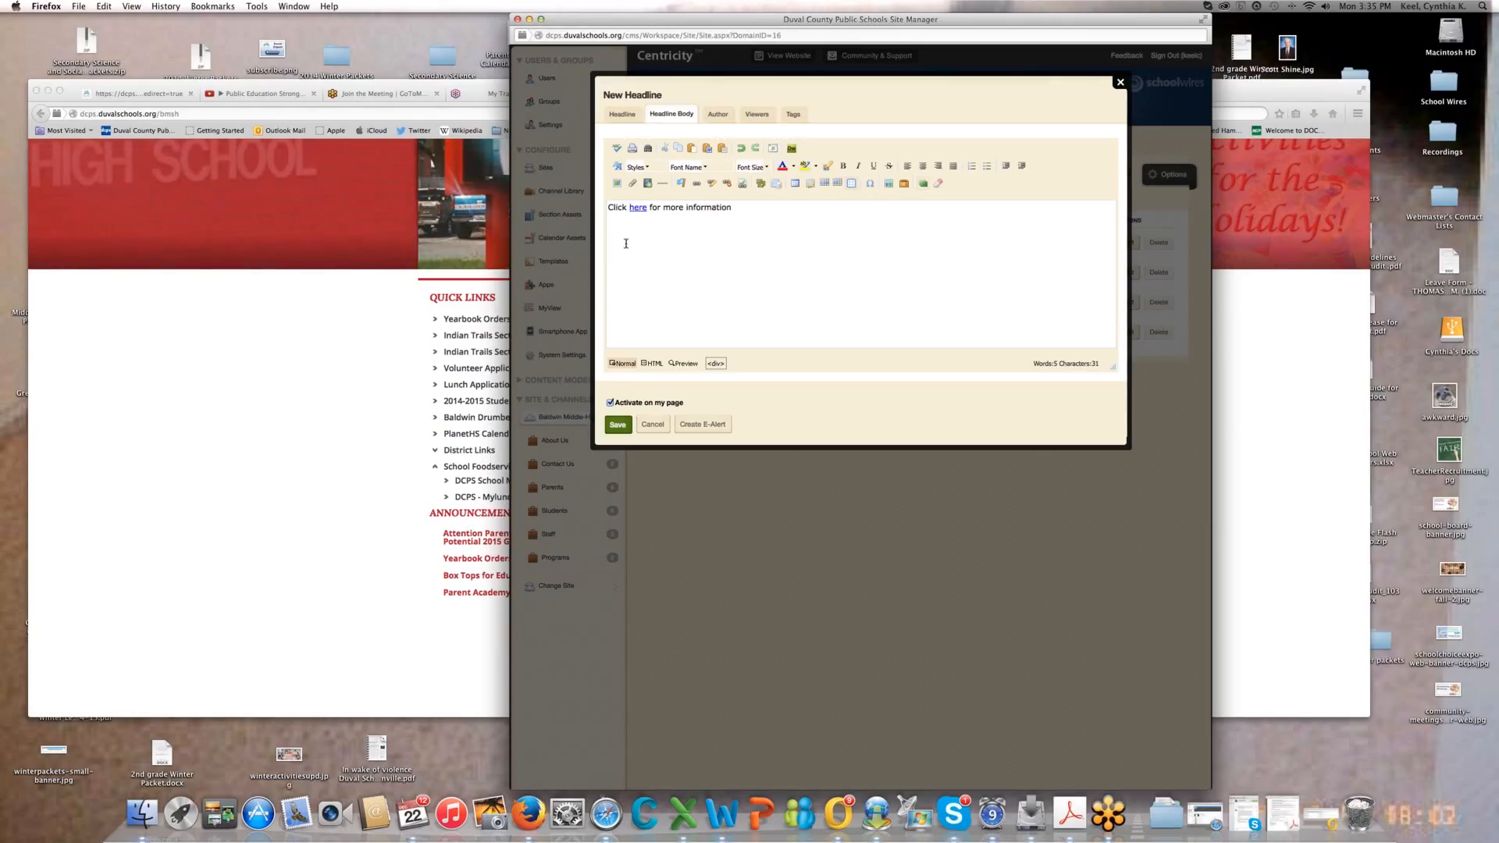
left_click(634, 187)
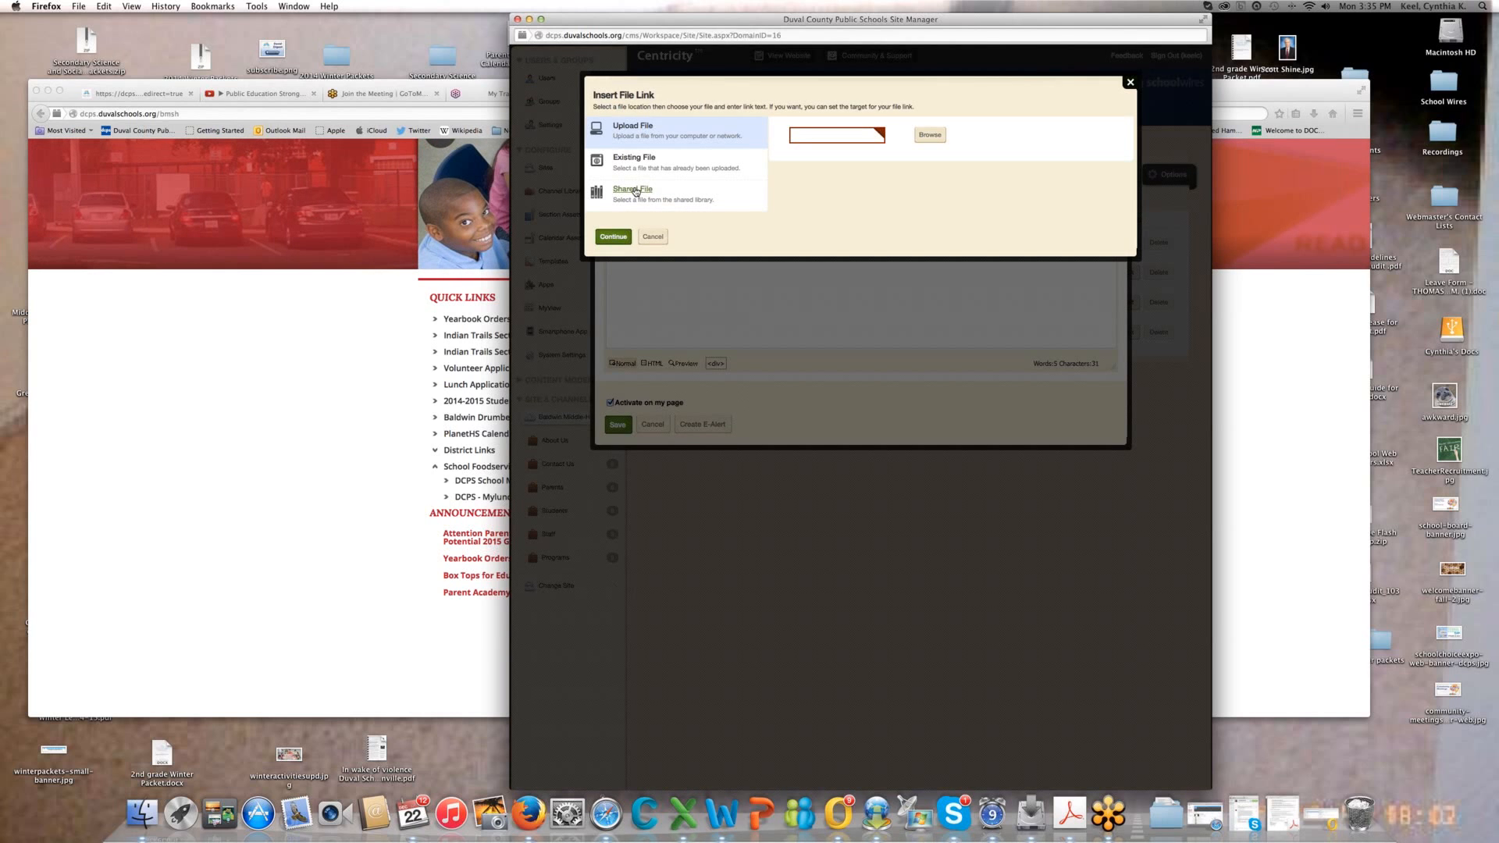
left_click(927, 137)
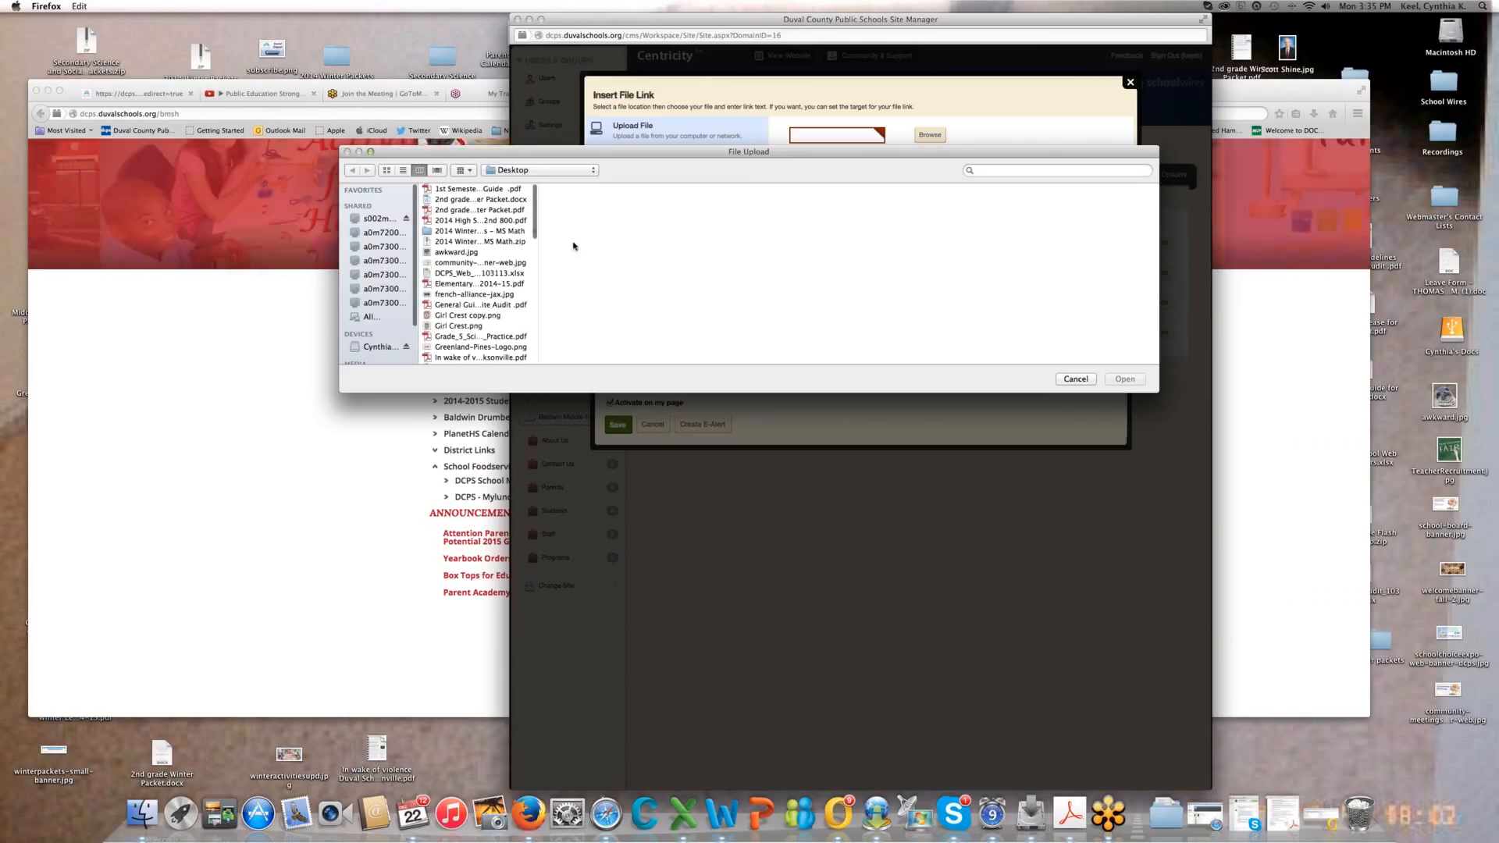
left_click(494, 211)
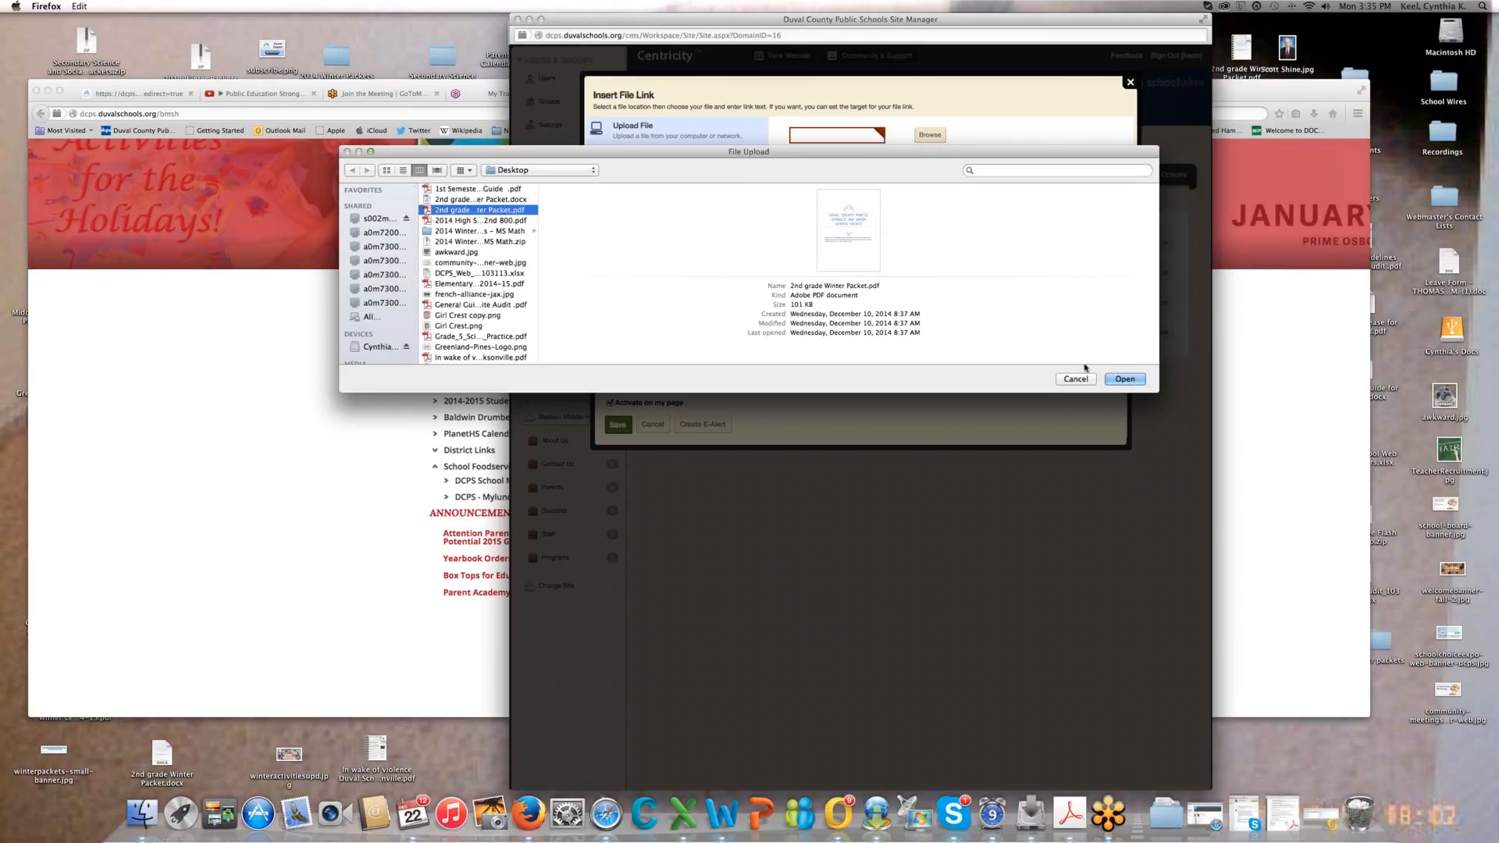
left_click(1123, 379)
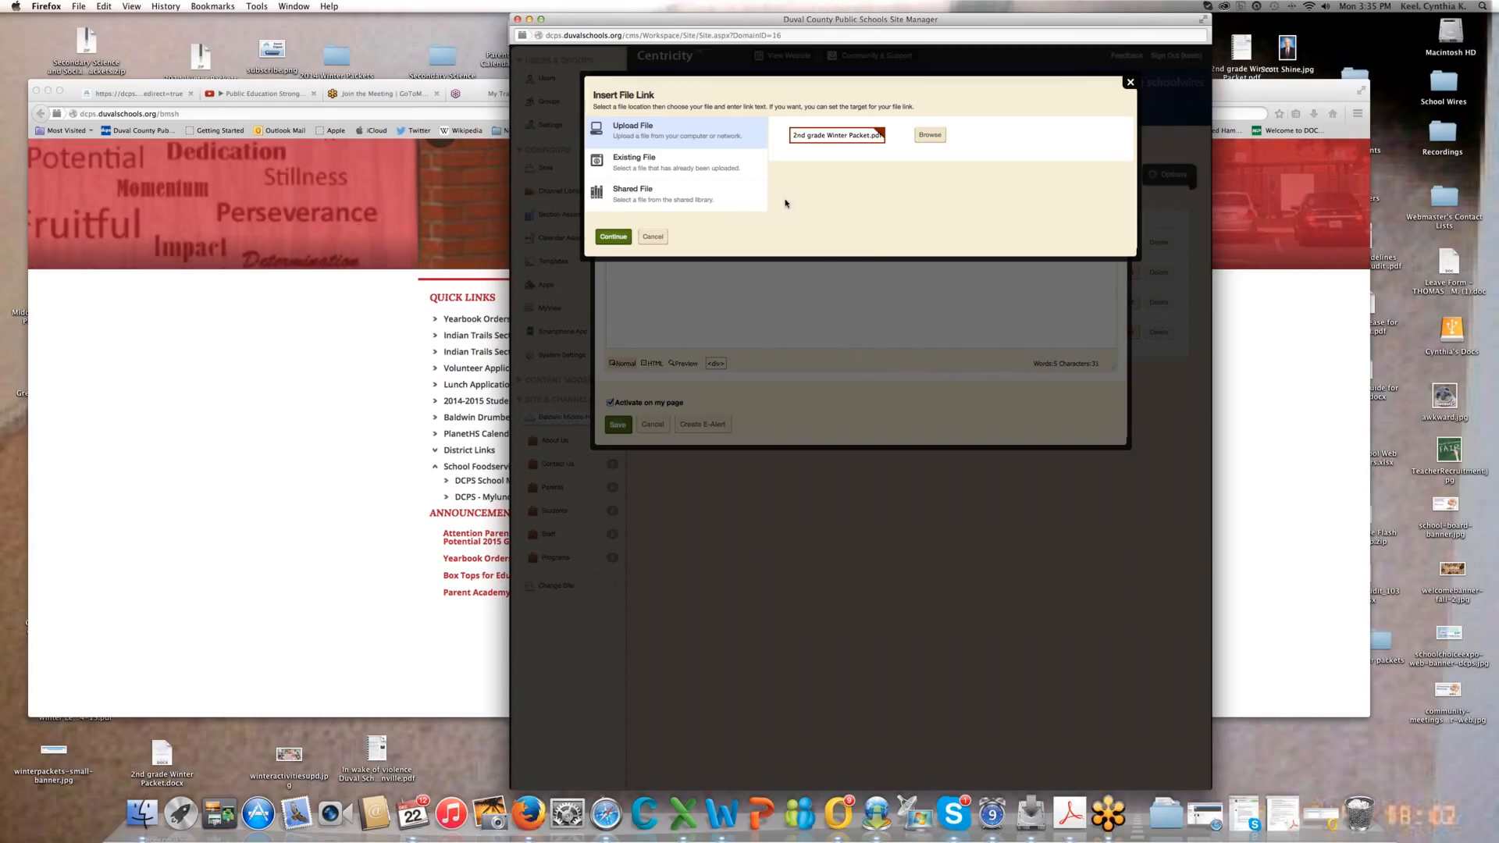
left_click(613, 237)
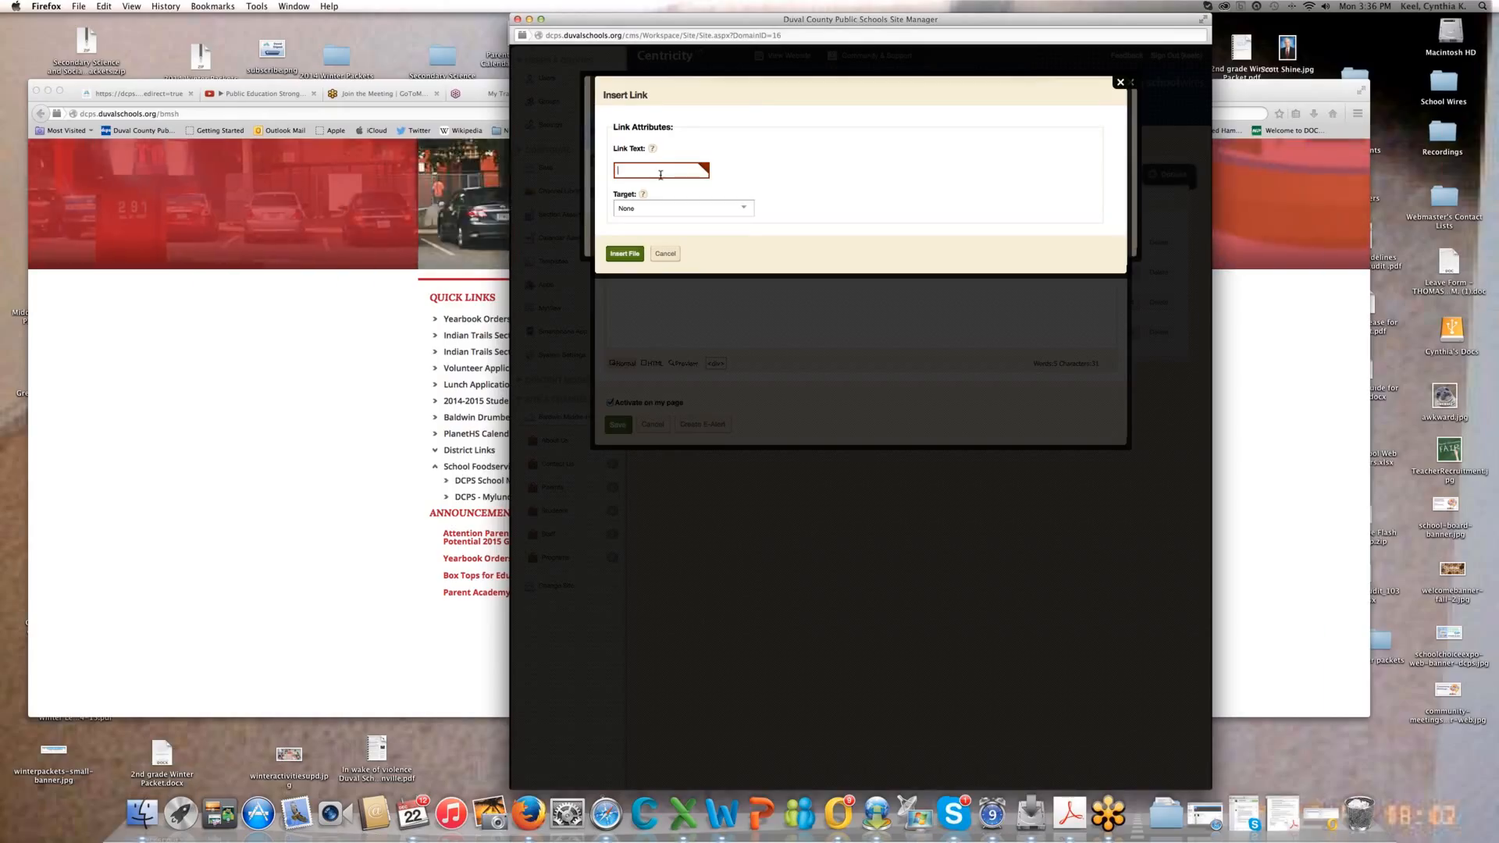
left_click(661, 175)
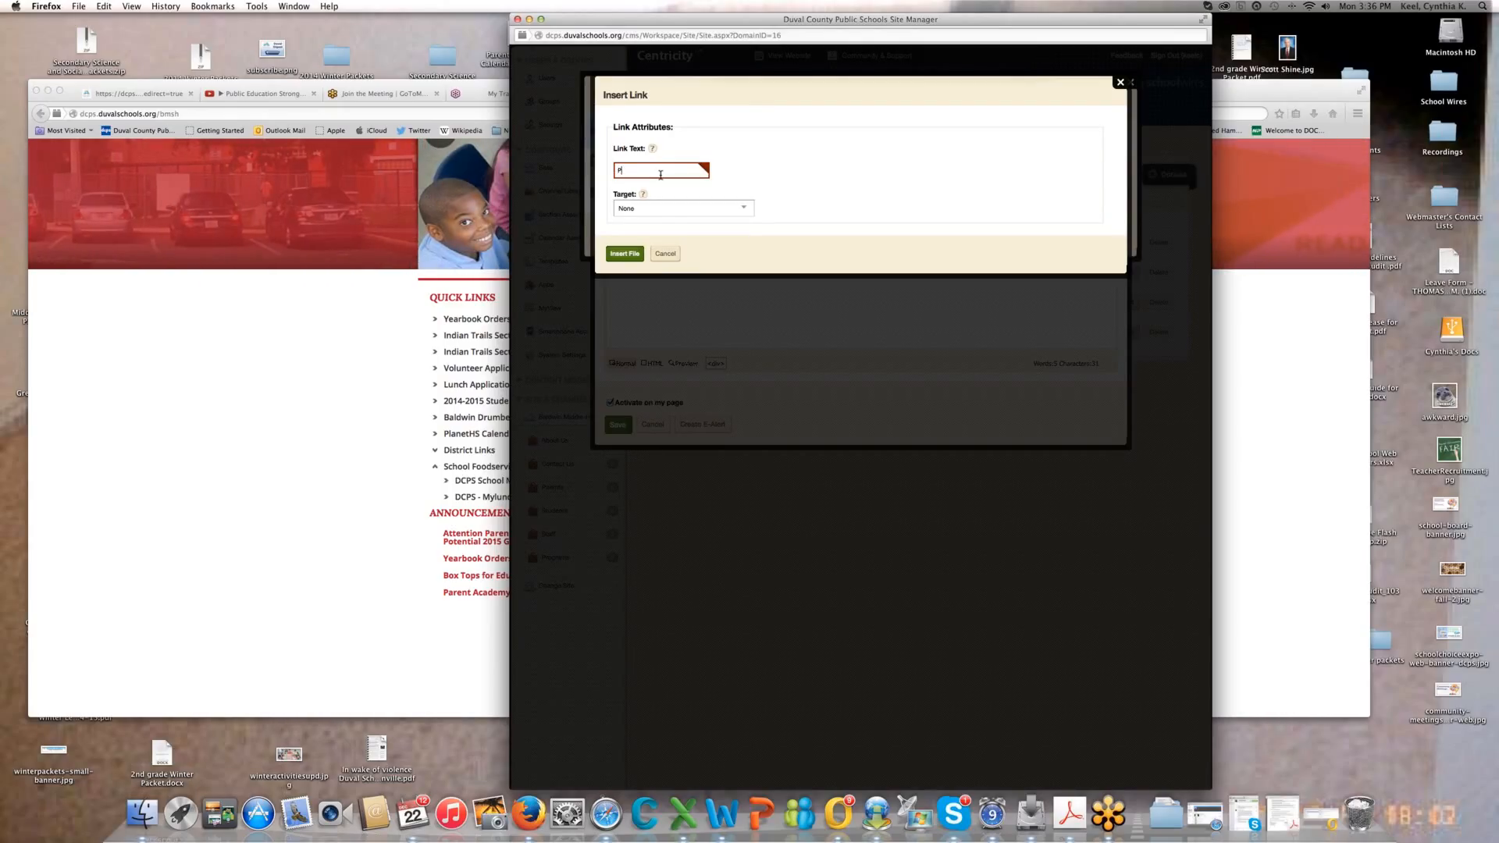
type("PDF -TEST")
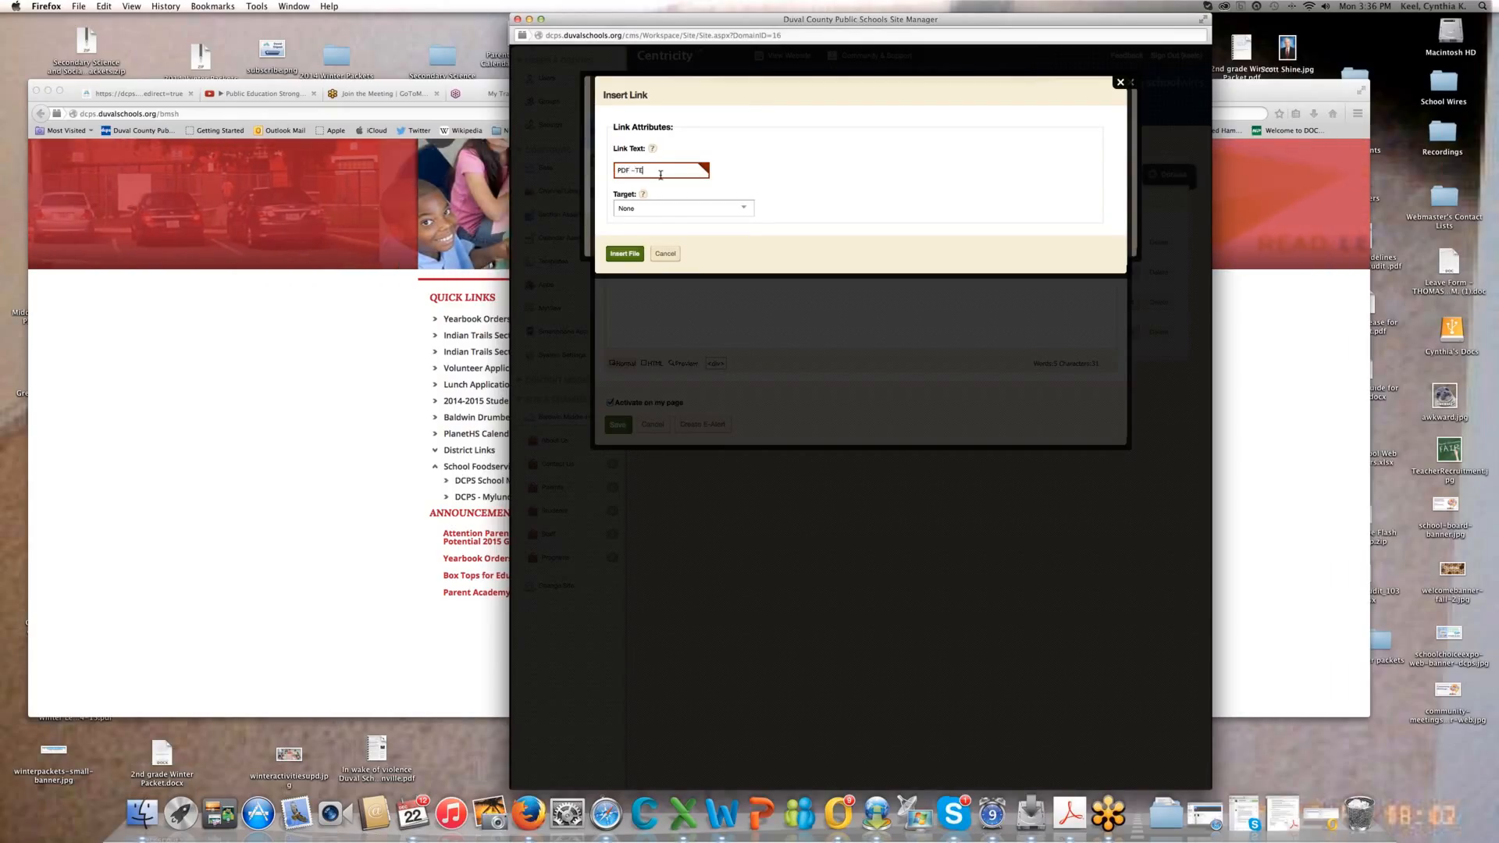
left_click(624, 253)
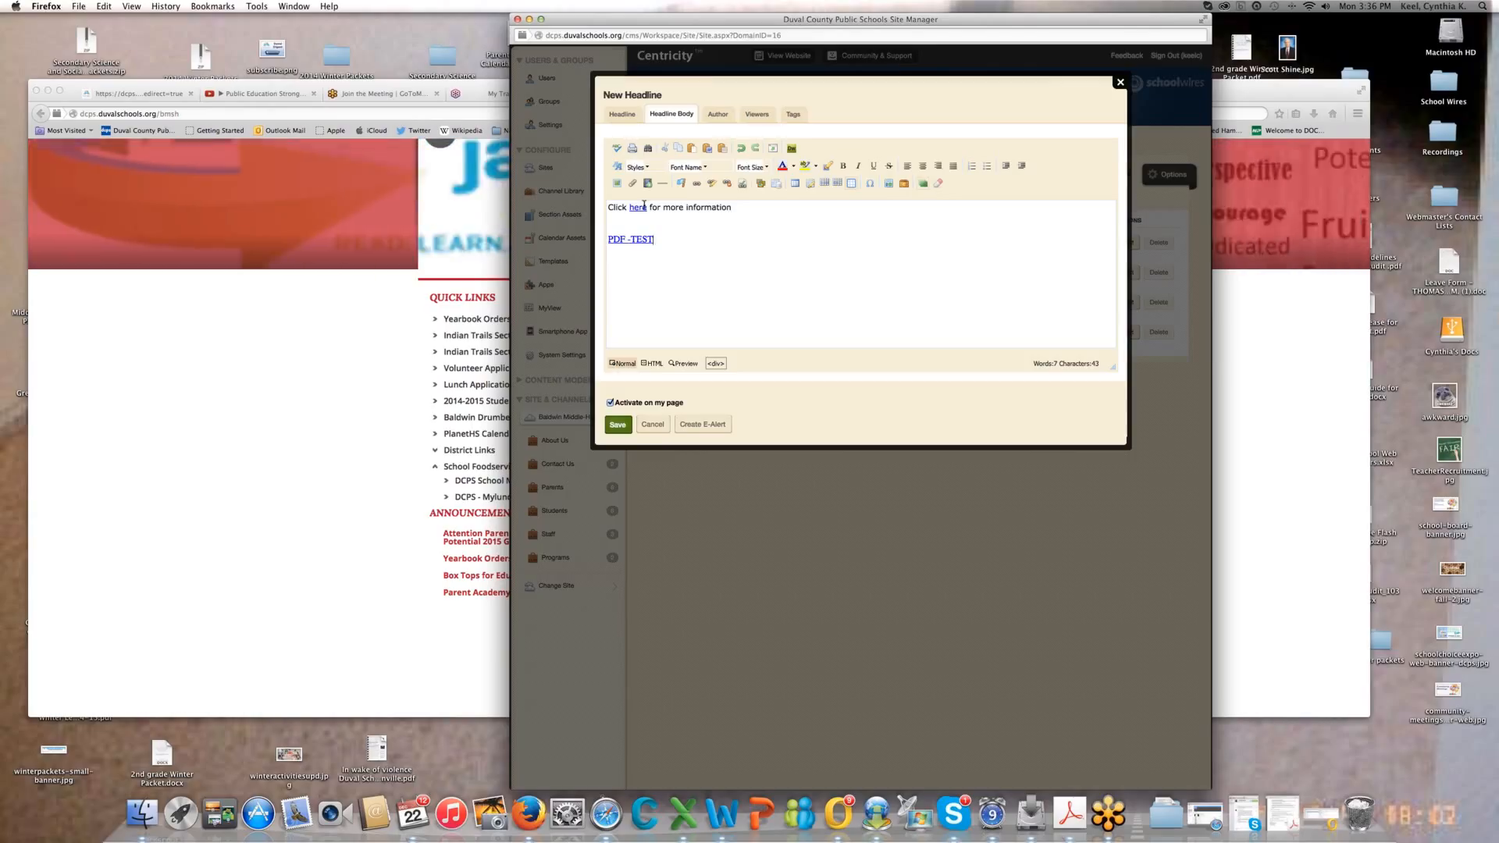
left_click_drag(665, 237, 600, 238)
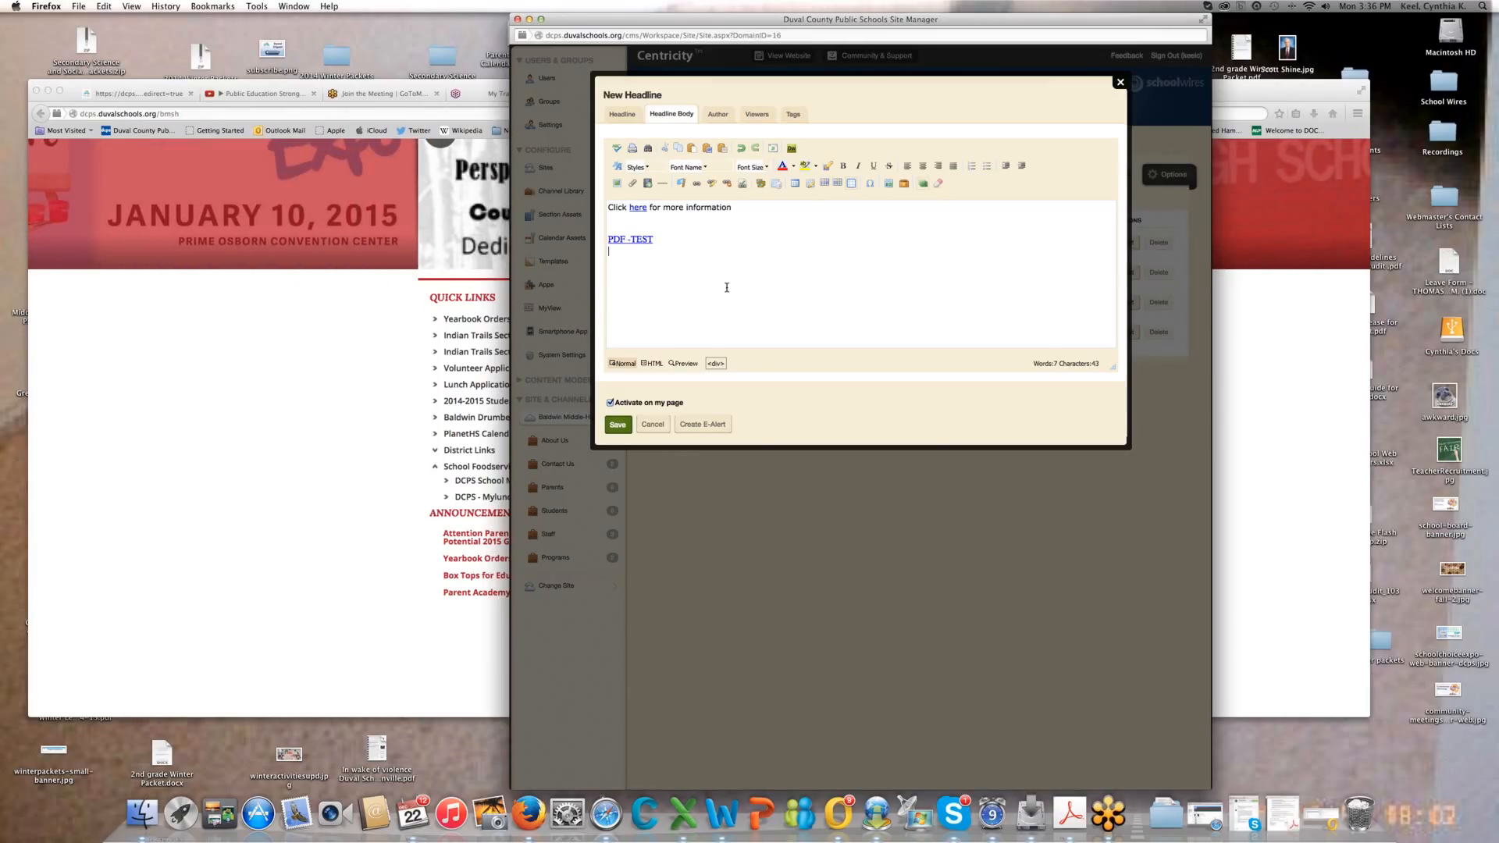
right_click(686, 262)
left_click(877, 307)
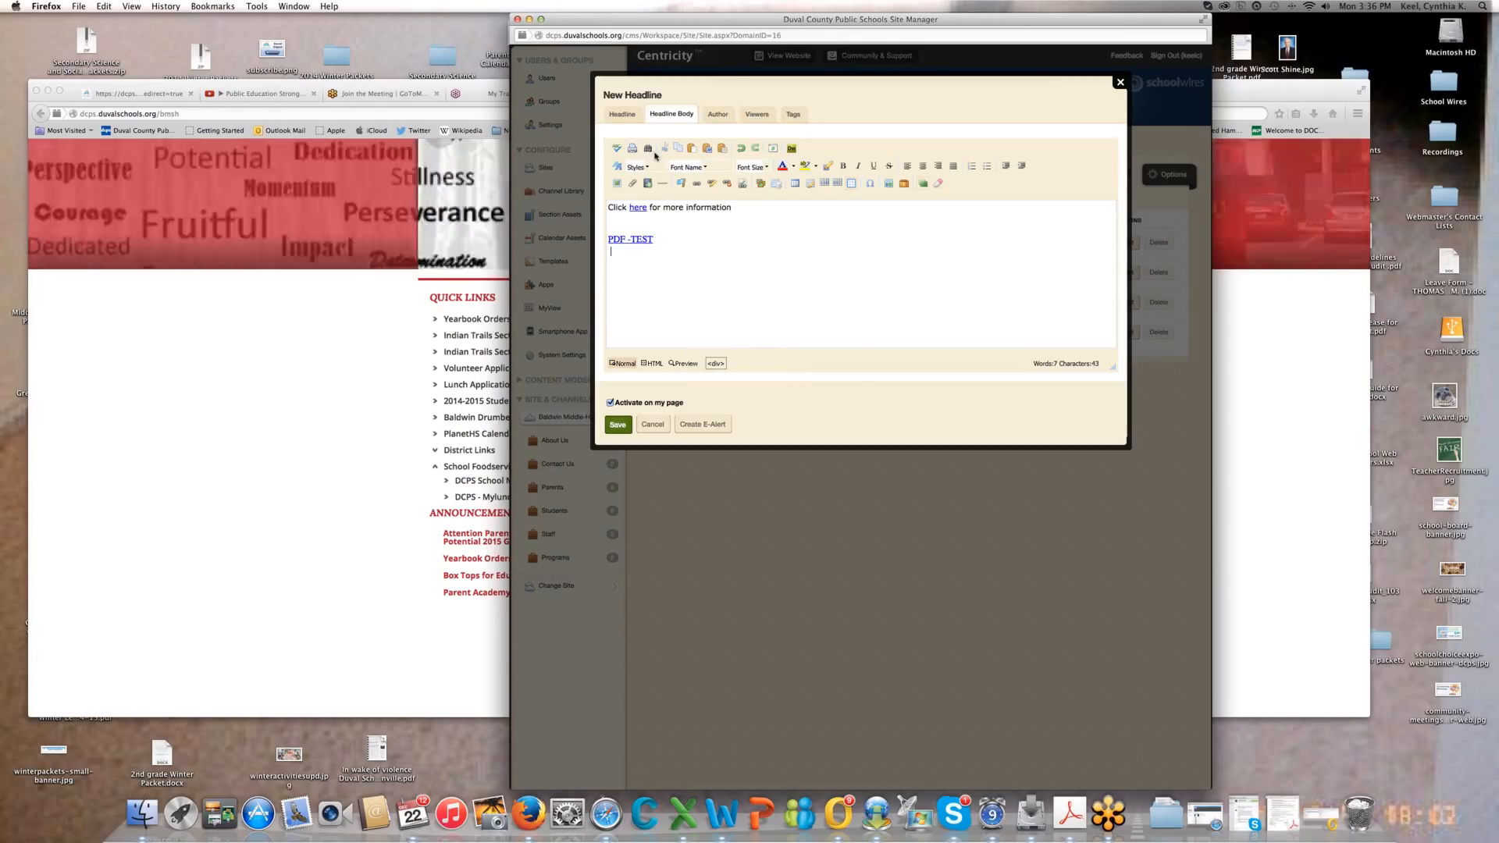
left_click(712, 149)
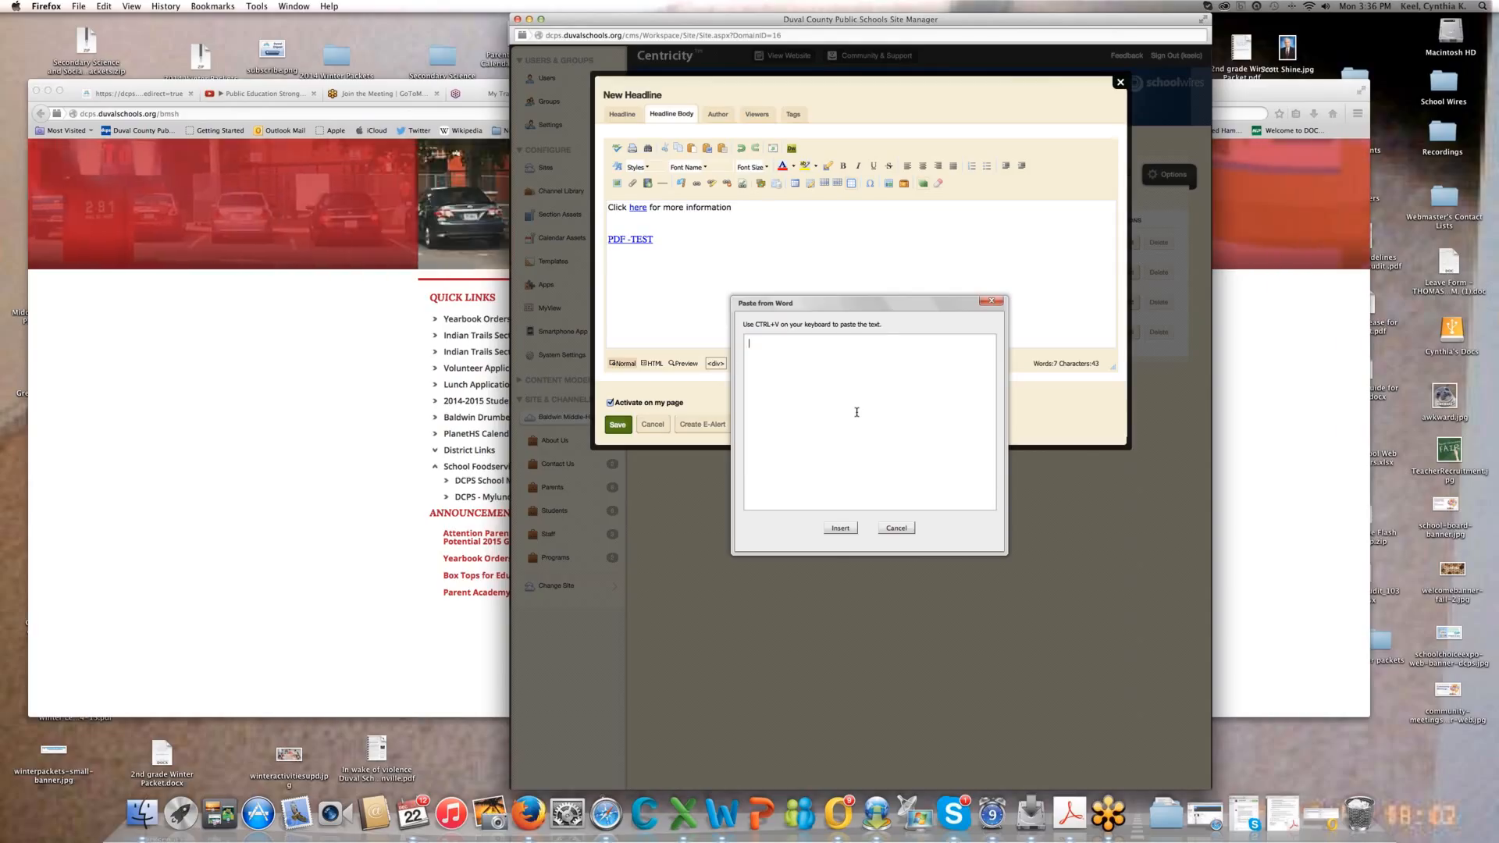
left_click(992, 302)
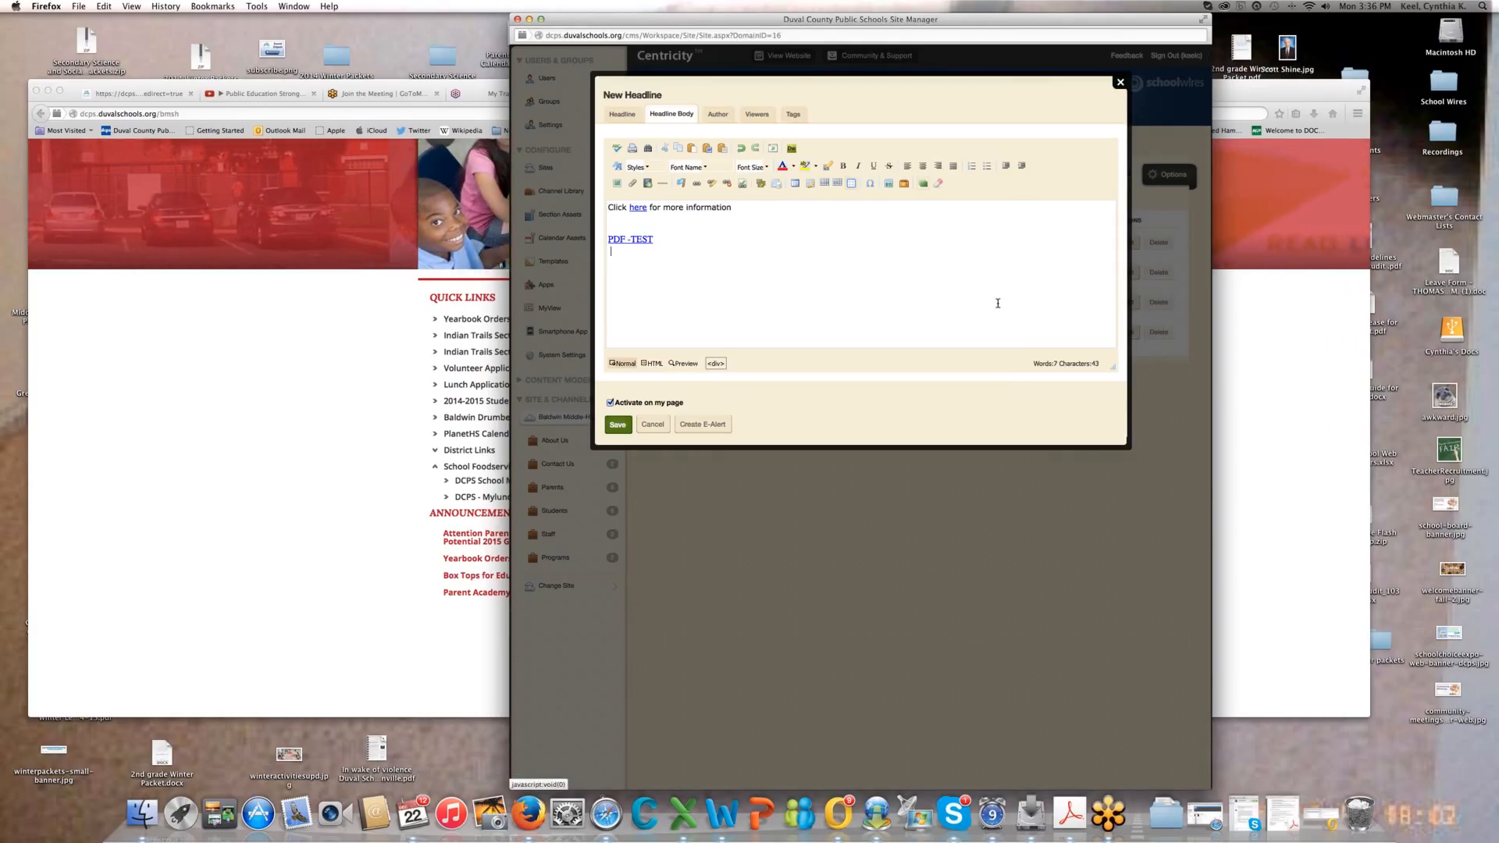
- Upload middleschool-kids-spotlight.jpg from the Desktop as an image for the headline body, using the Thumbnail Size option
left_click(618, 184)
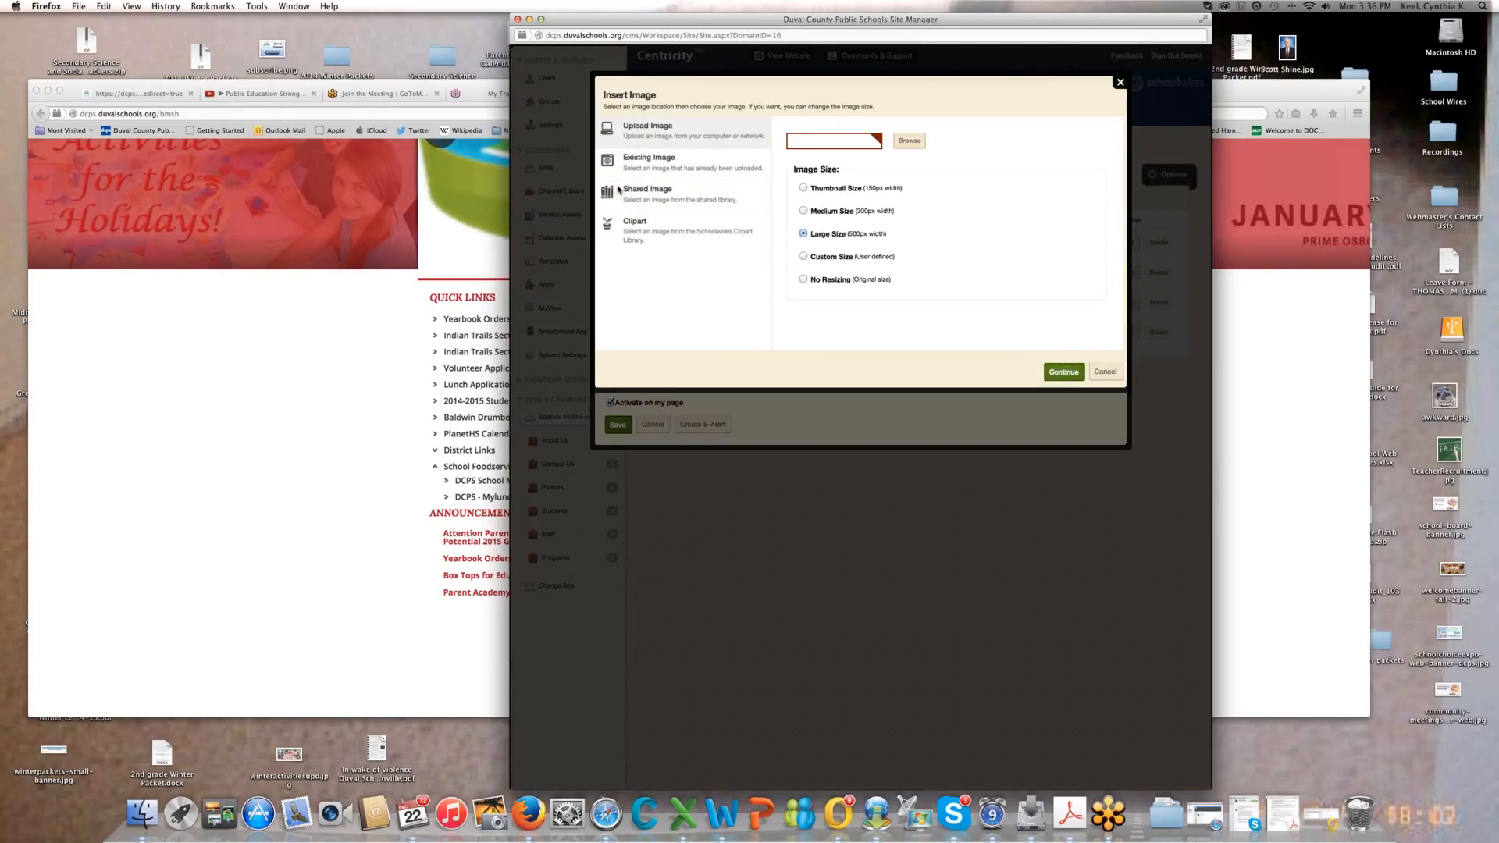
left_click(802, 189)
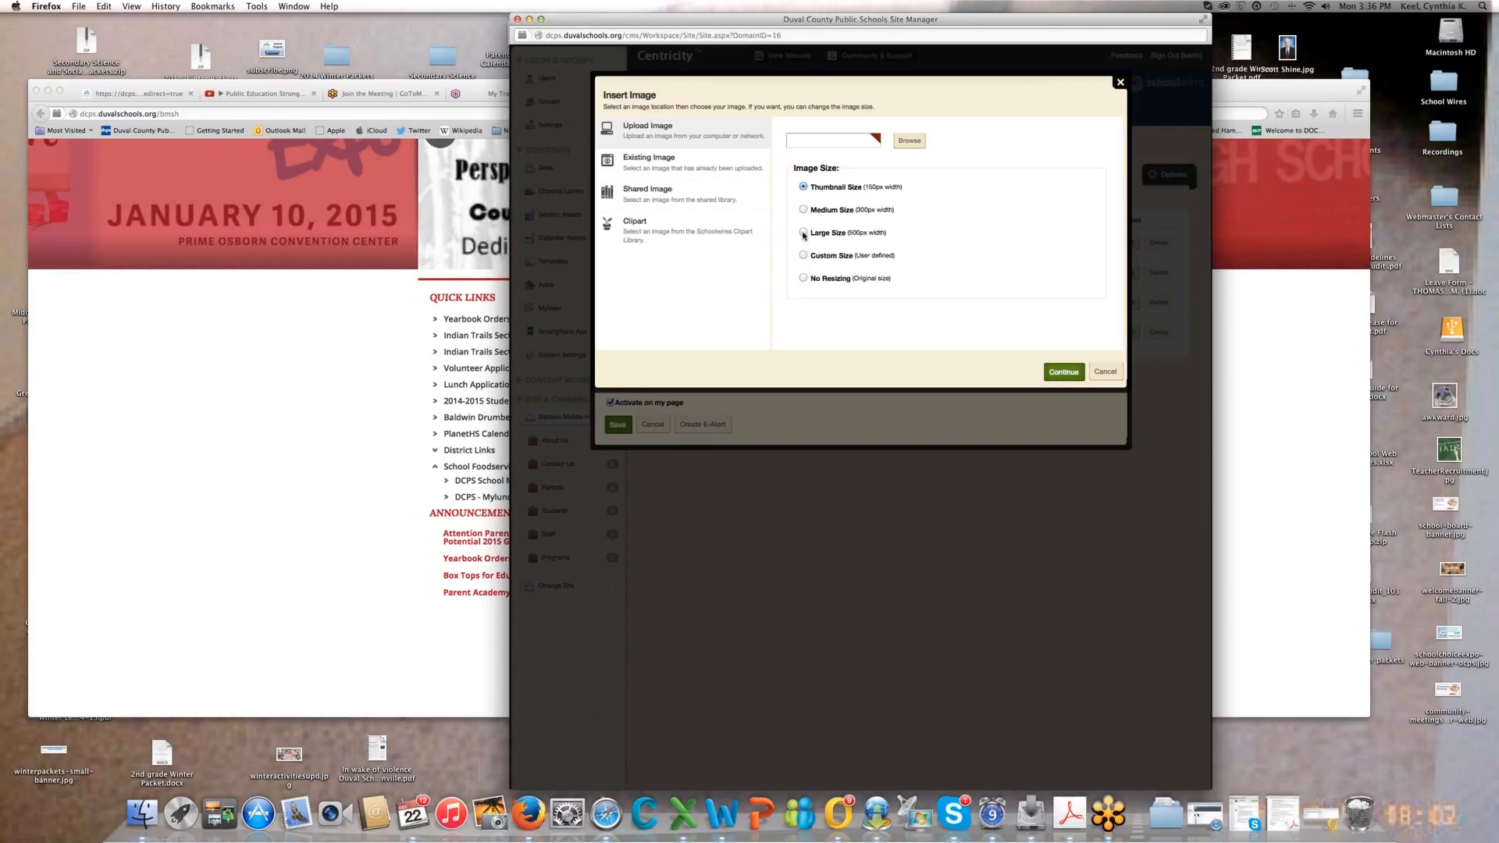
left_click(907, 142)
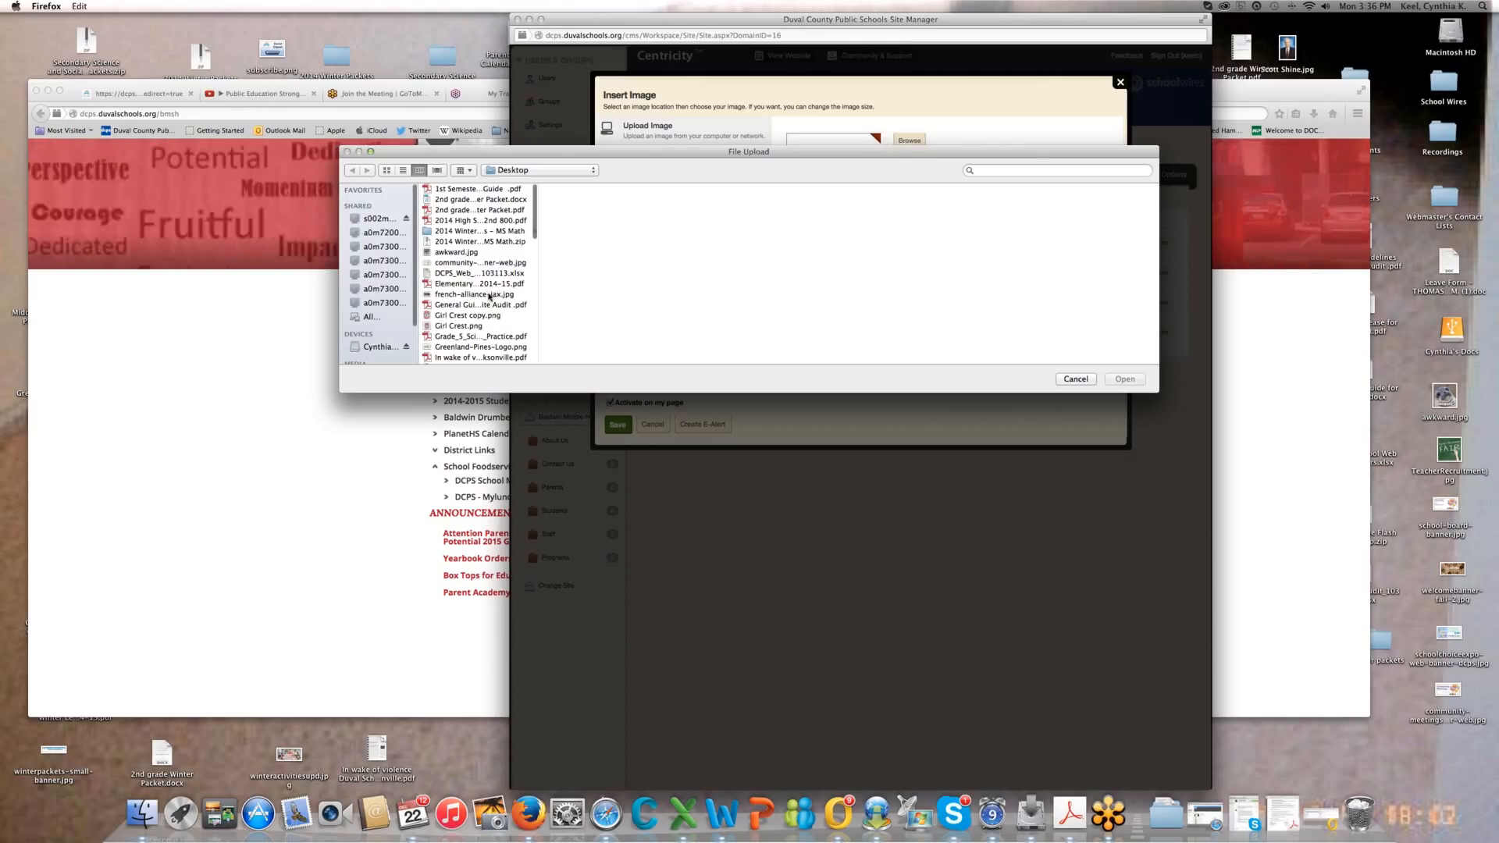
scroll(486, 303, "down", 4)
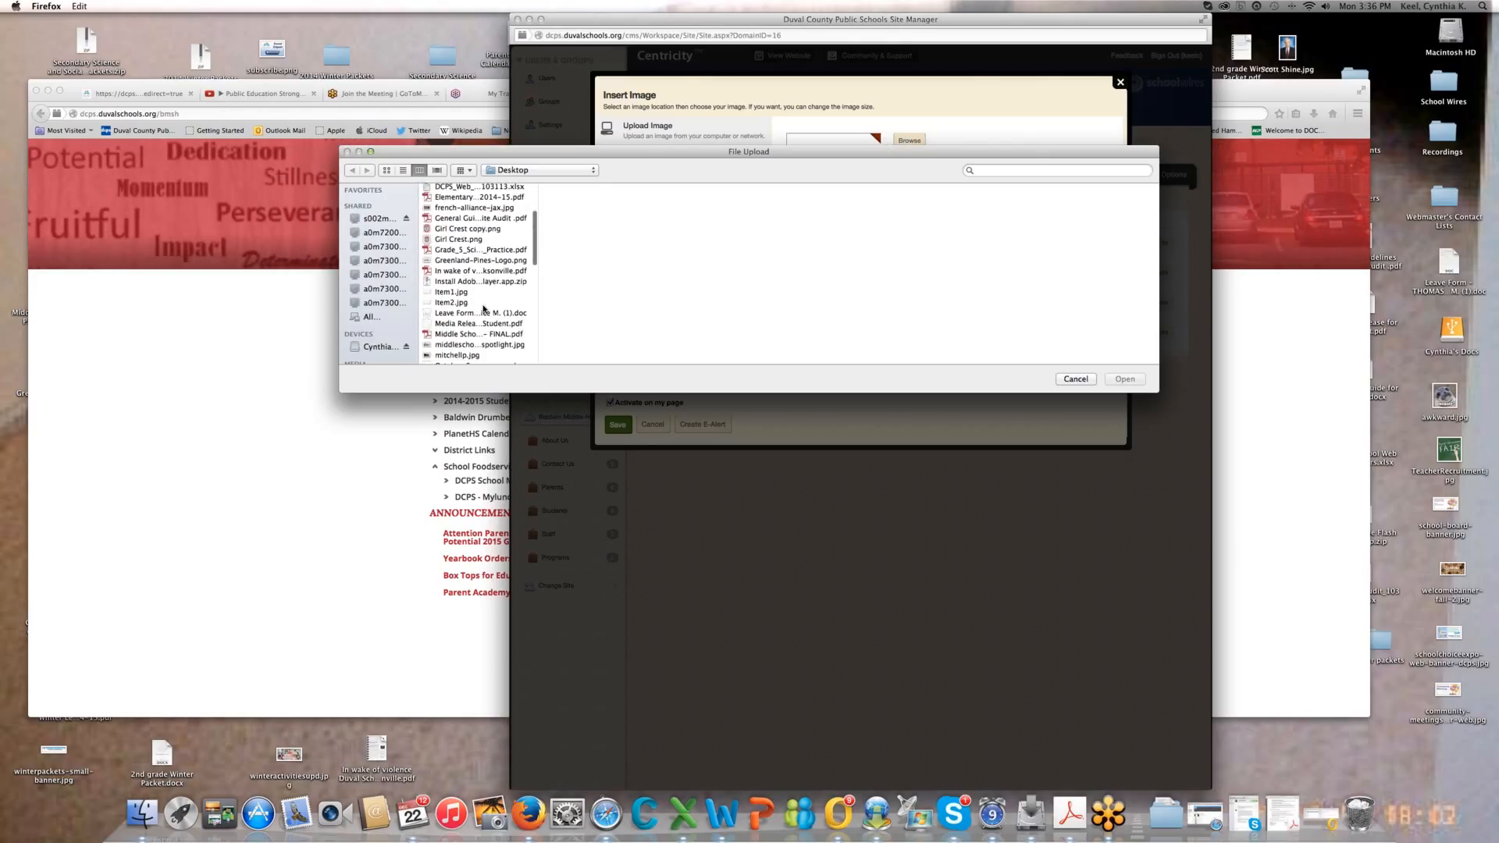
scroll(484, 309, "down", 3)
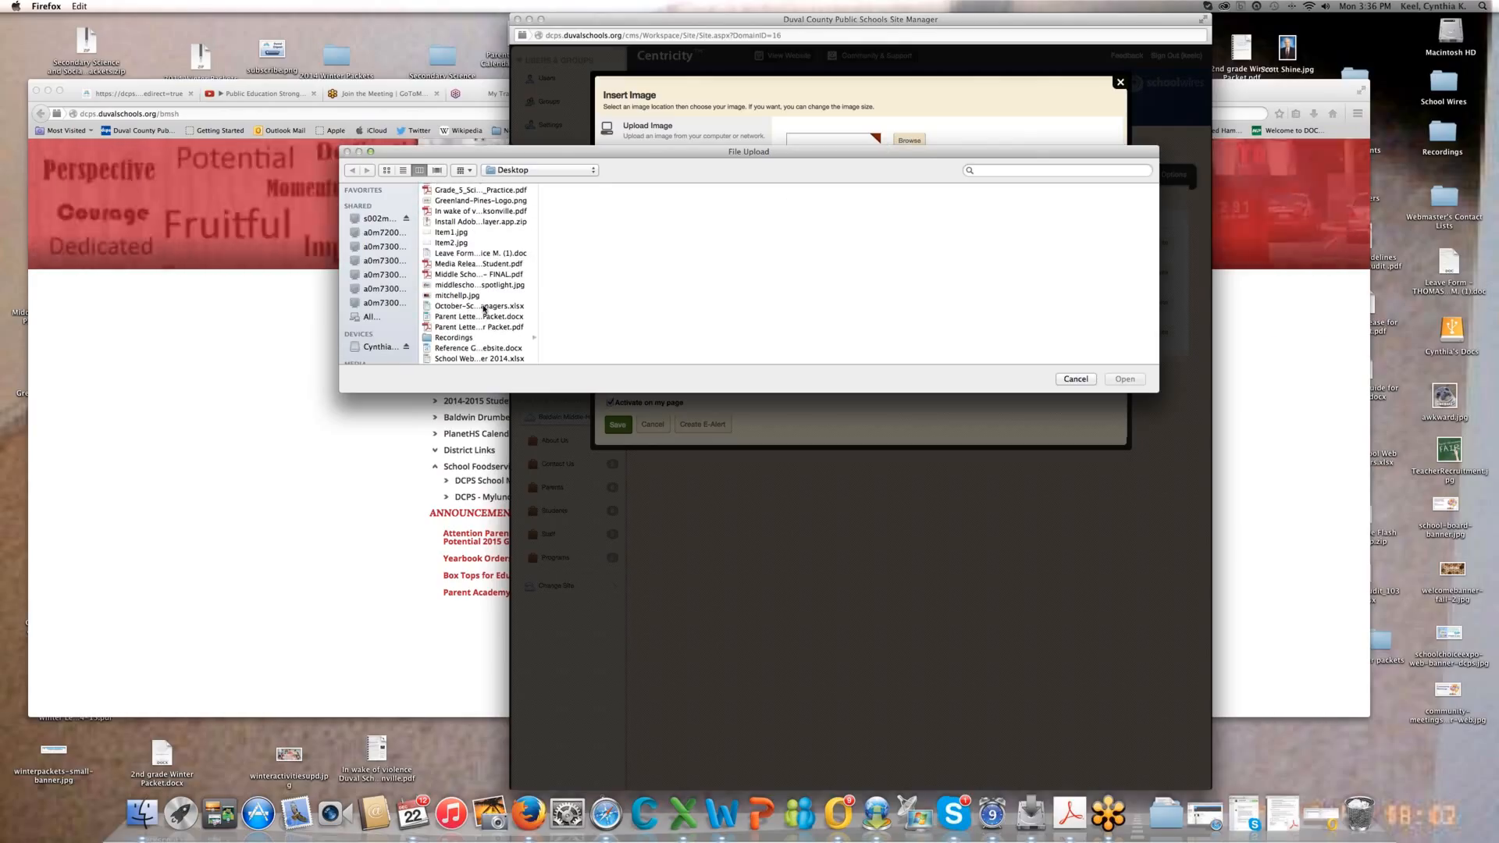
left_click(447, 287)
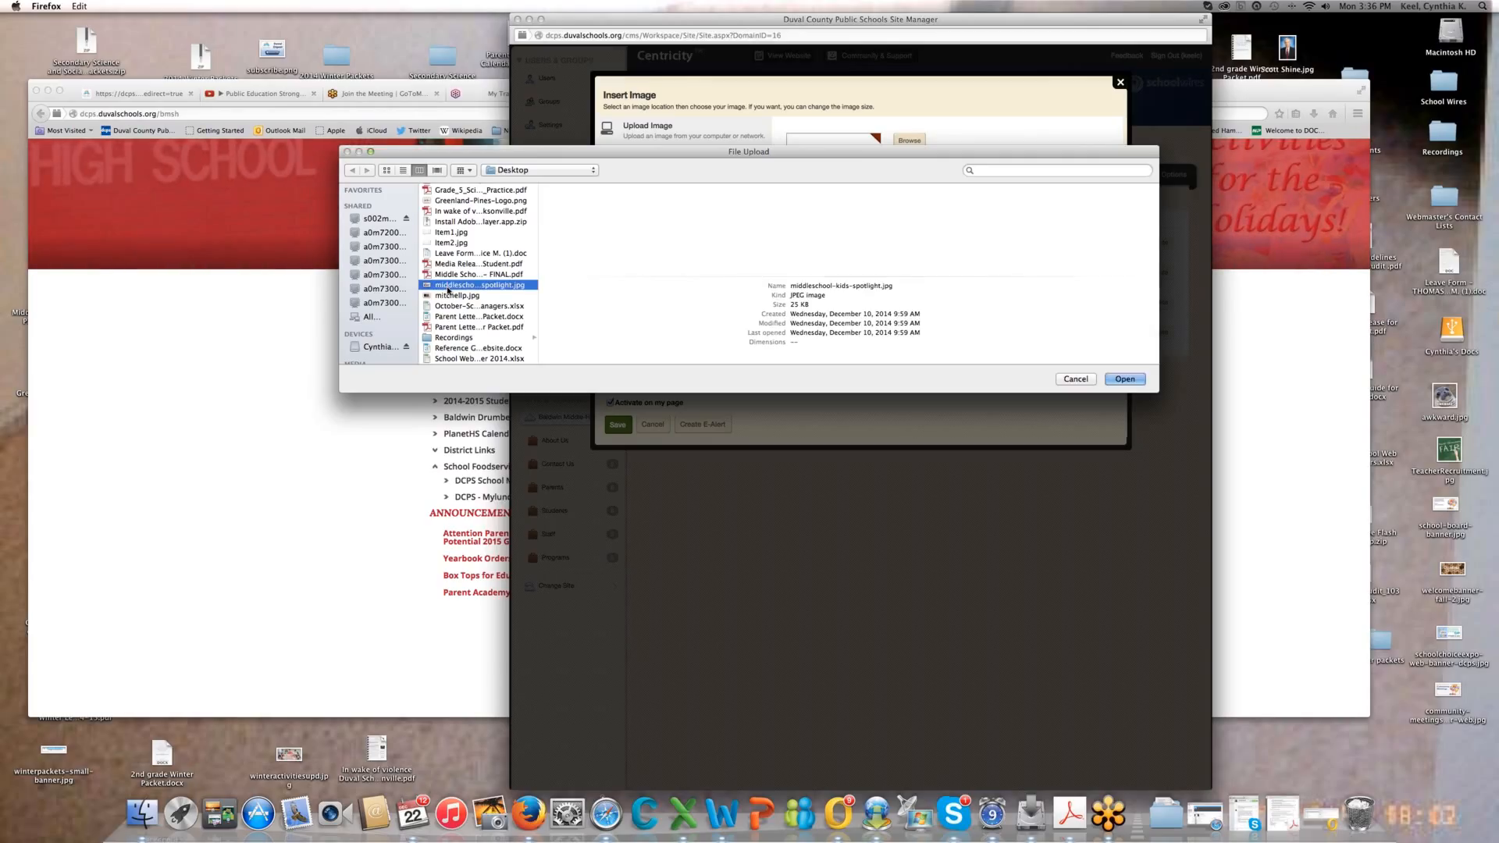
left_click(1125, 380)
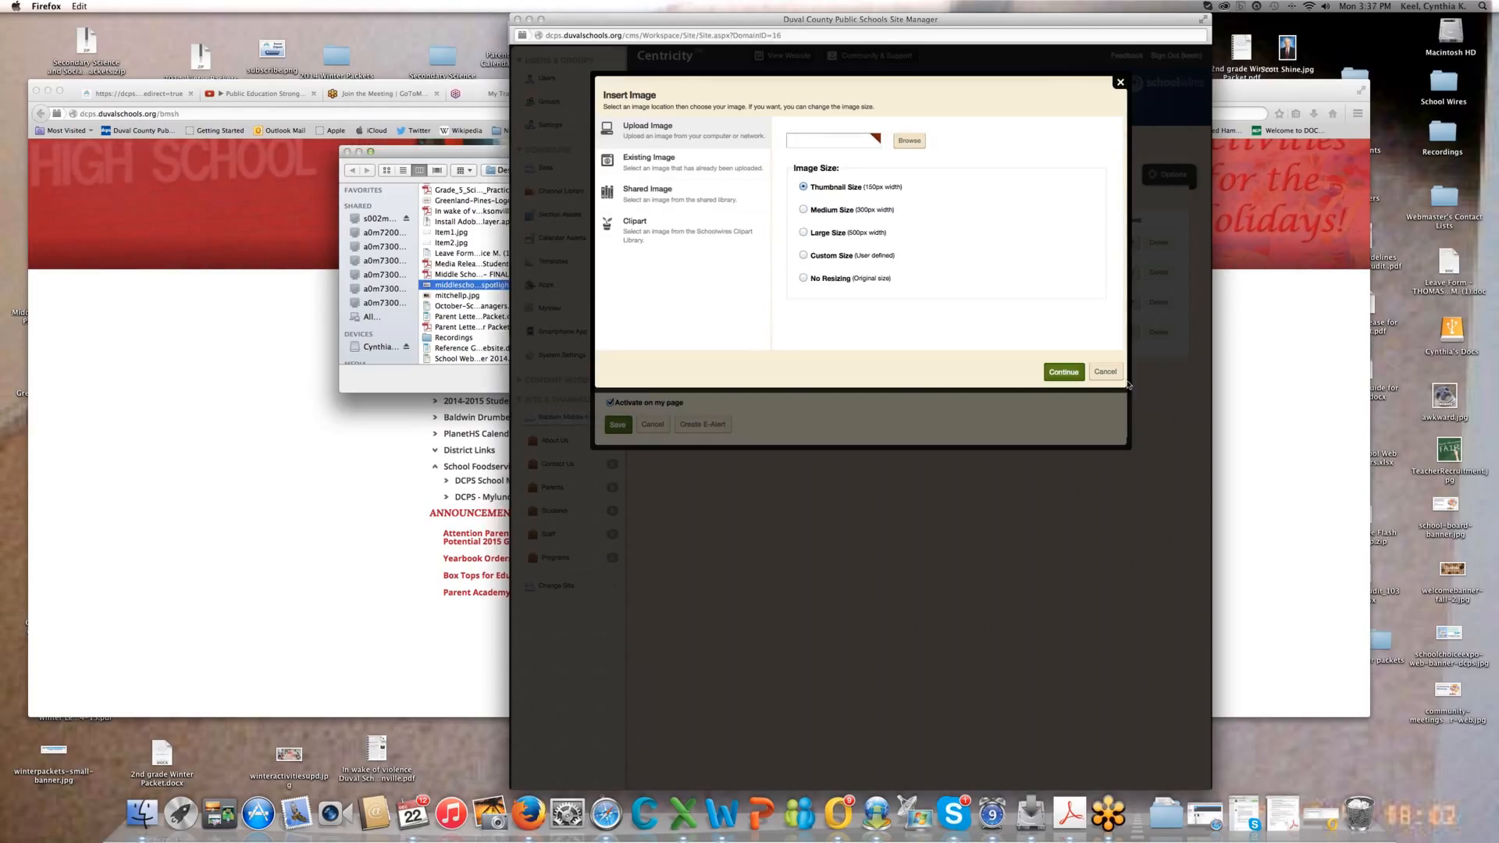
left_click(1063, 374)
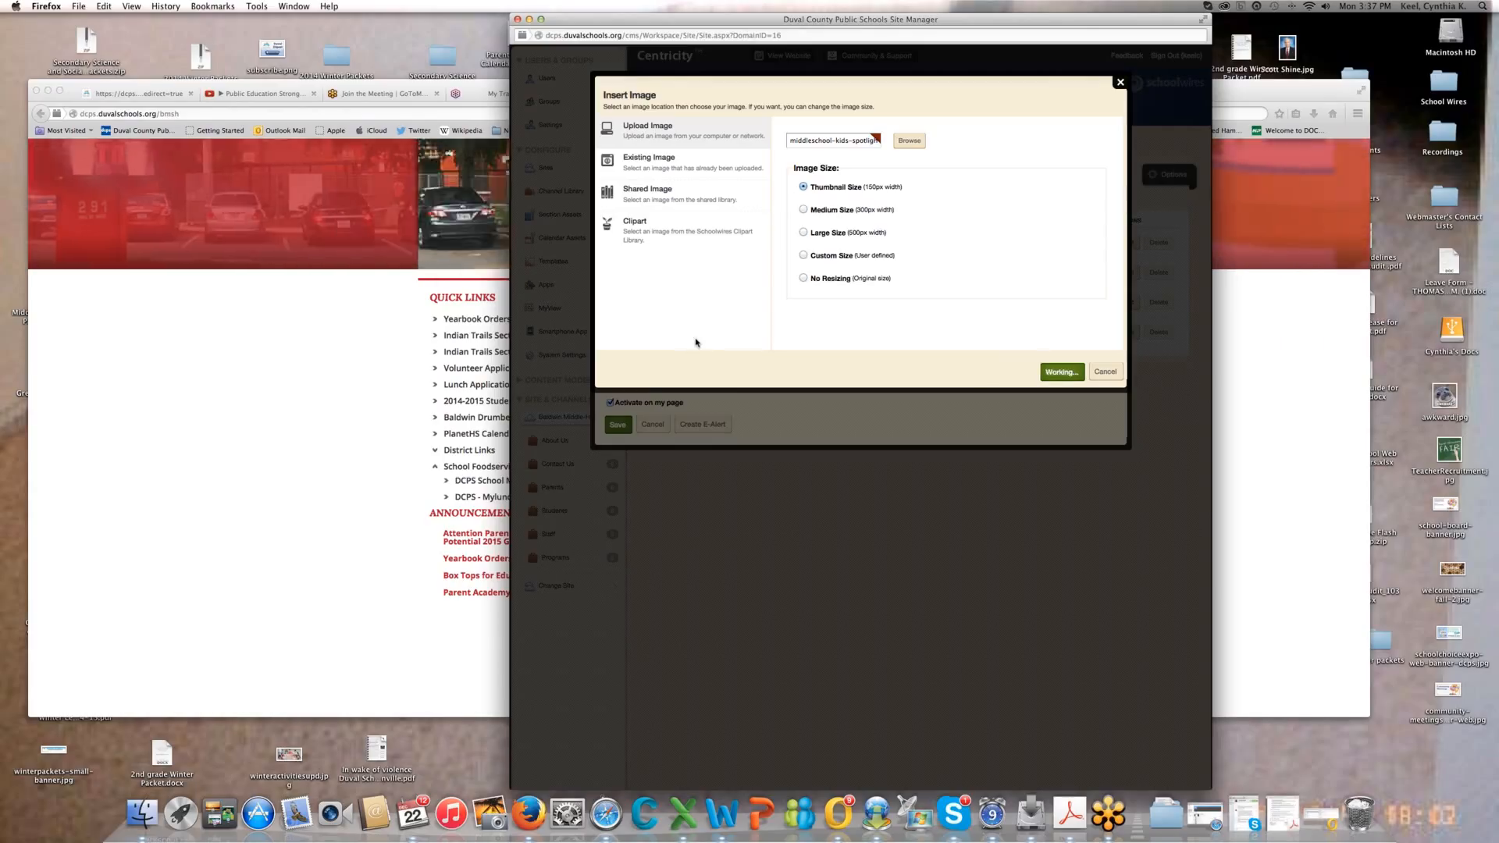
- Give the uploaded image the alternative text "Test" and insert it below the PDF link
left_click(665, 173)
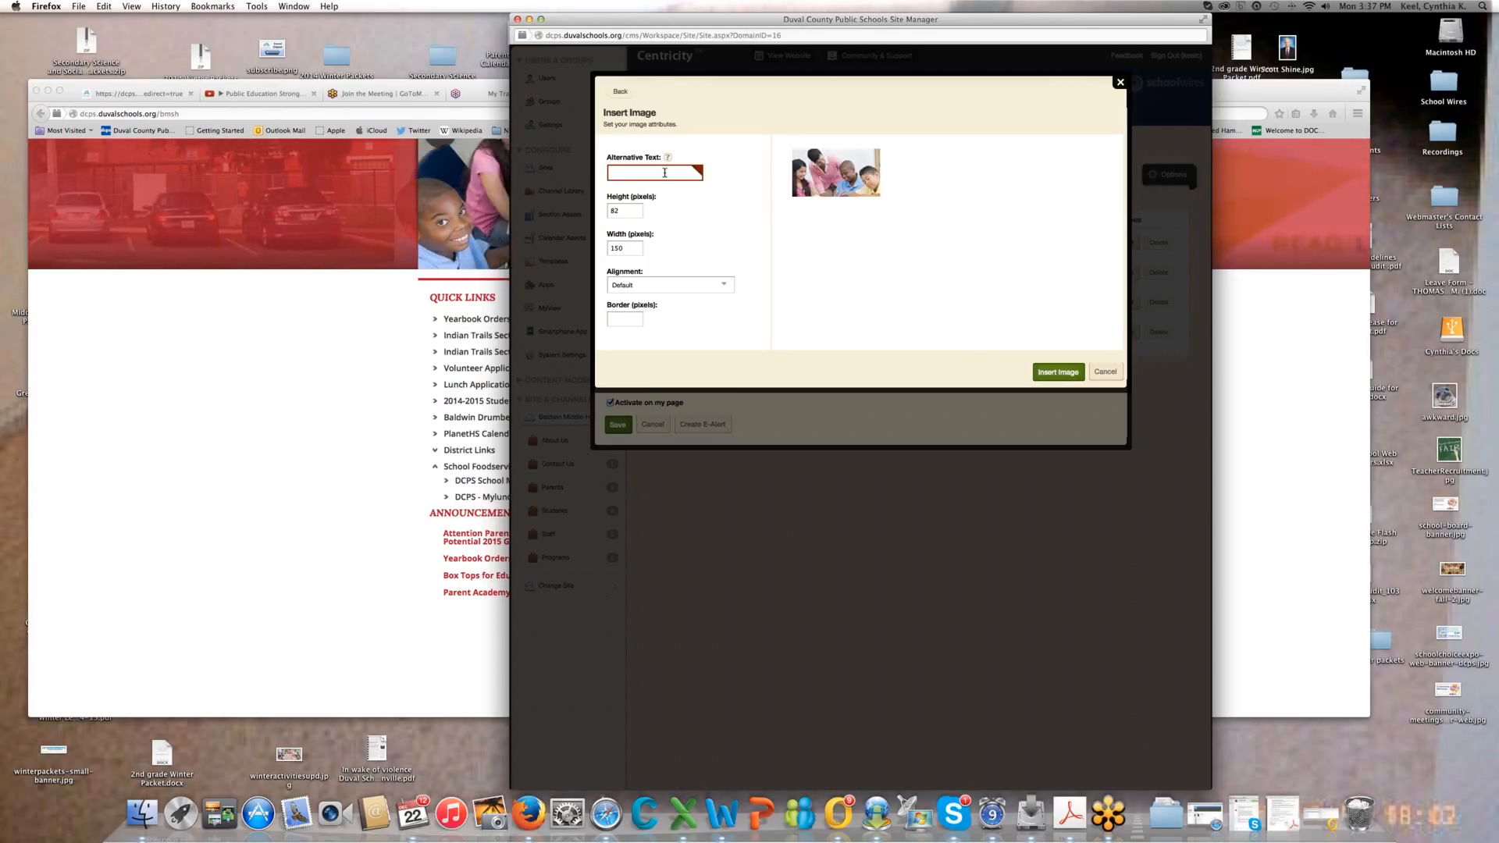
type("Test")
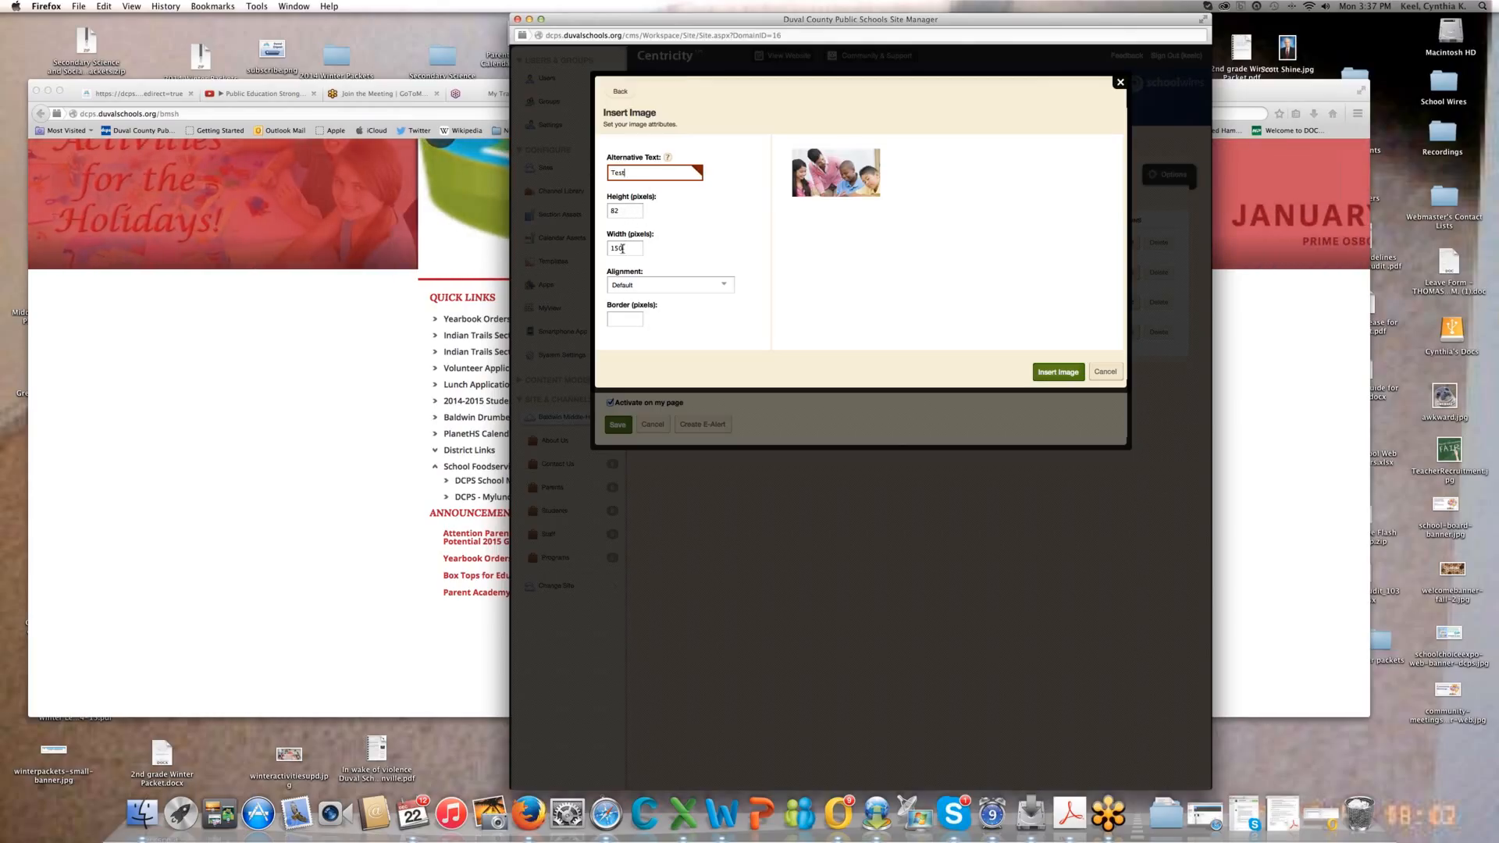
left_click(1057, 372)
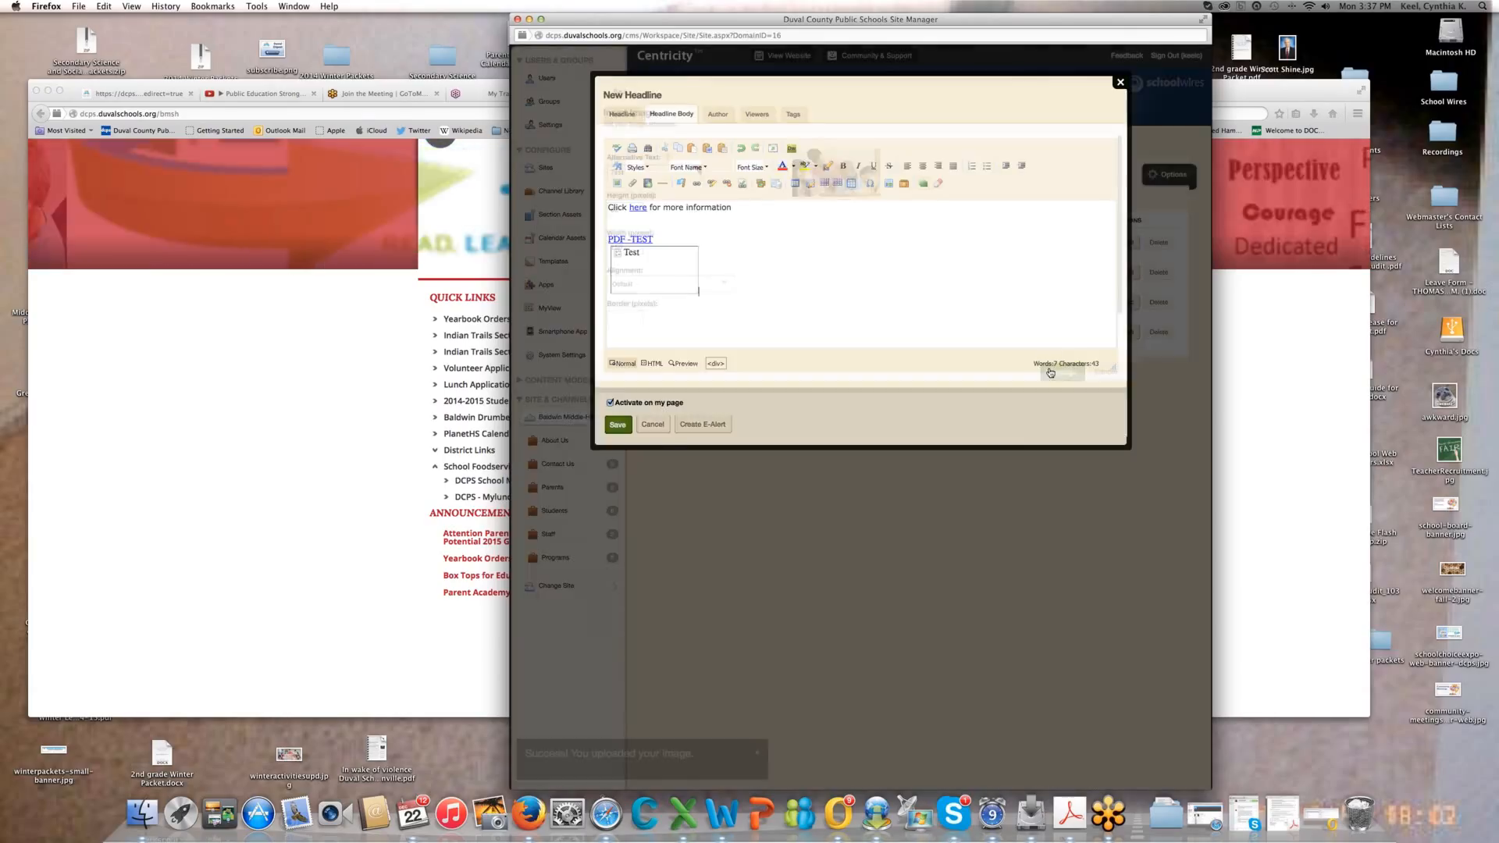
- Center the inserted image in the headline body and save the new headline
left_click(658, 289)
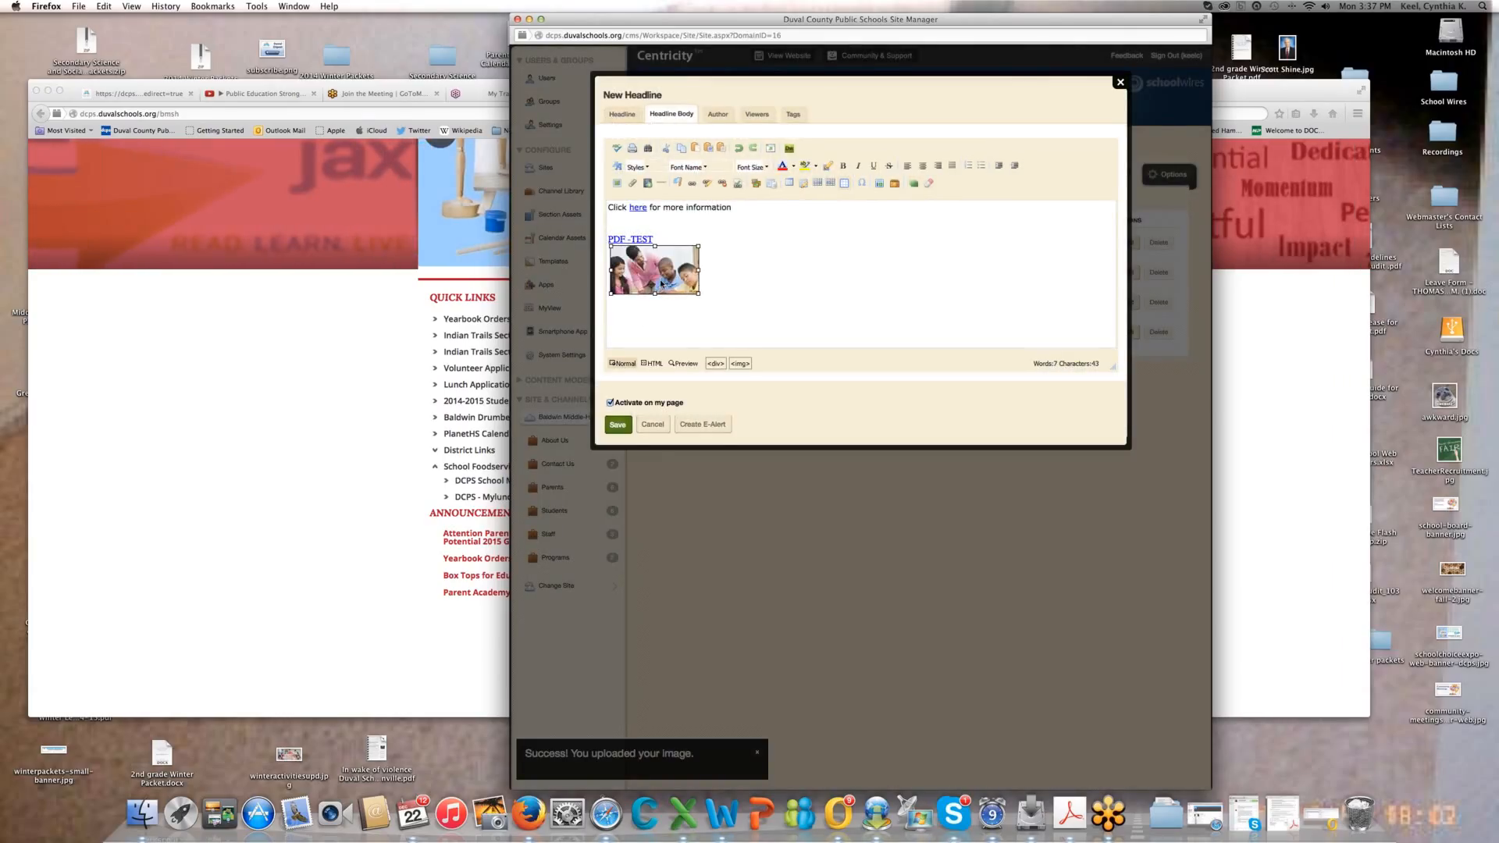
left_click(923, 166)
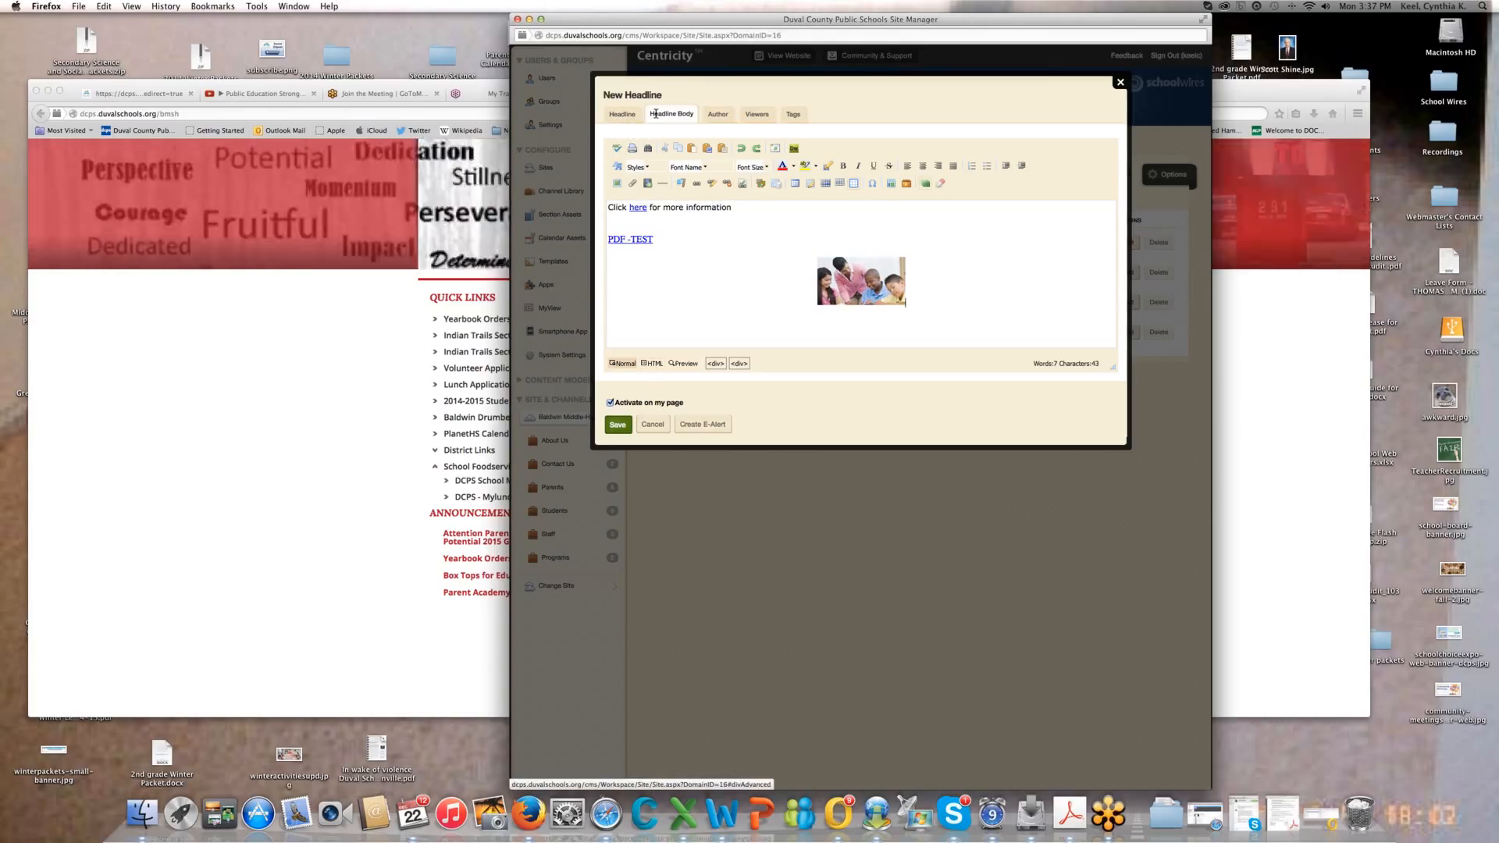
left_click(618, 426)
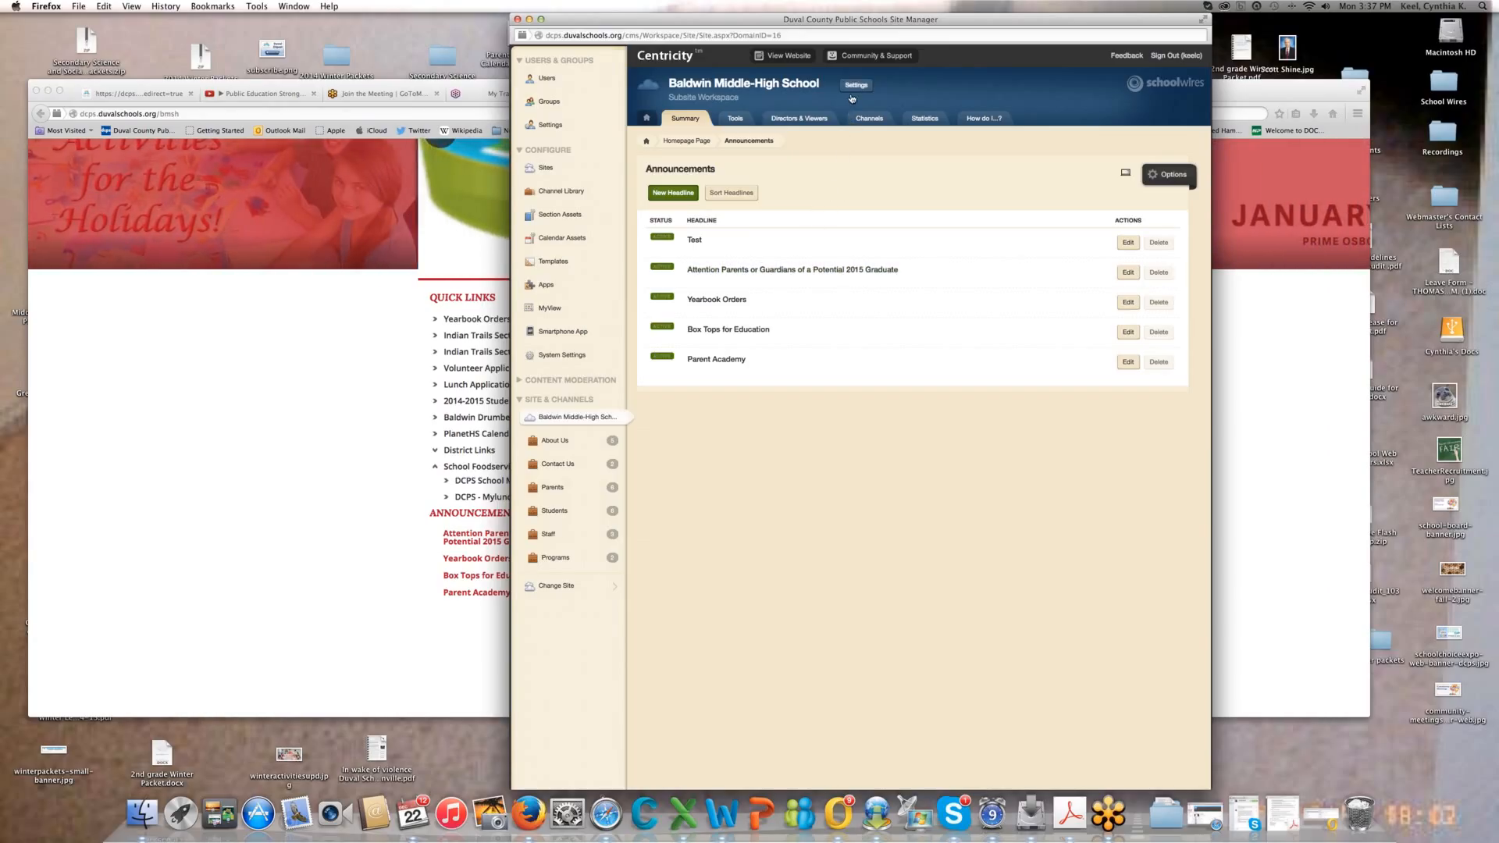
- Preview the website and view the Test announcement's page, including its links and image, before closing the preview
left_click(770, 58)
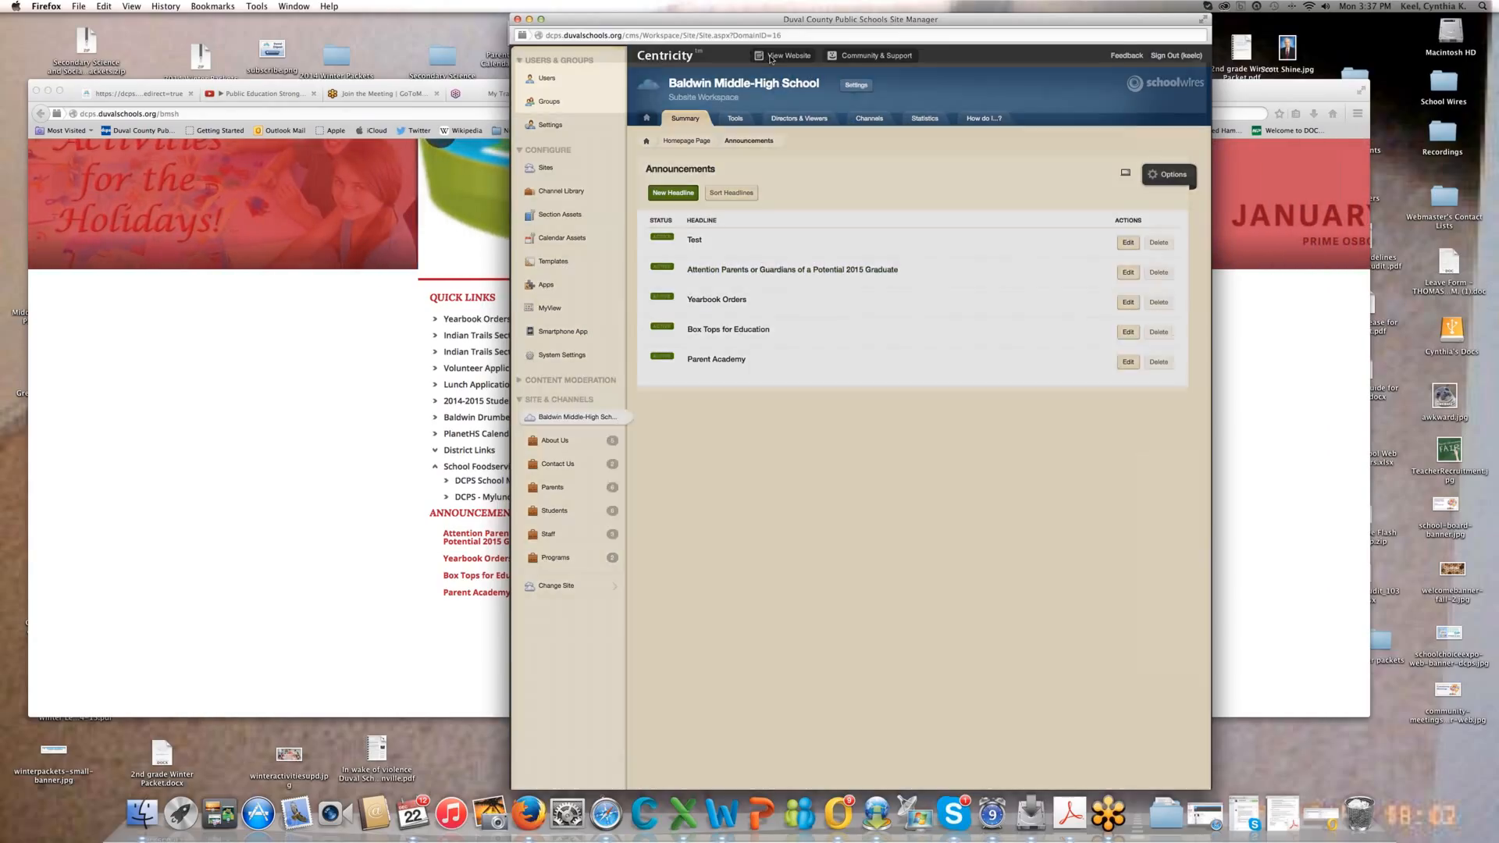
scroll(689, 423, "down", 5)
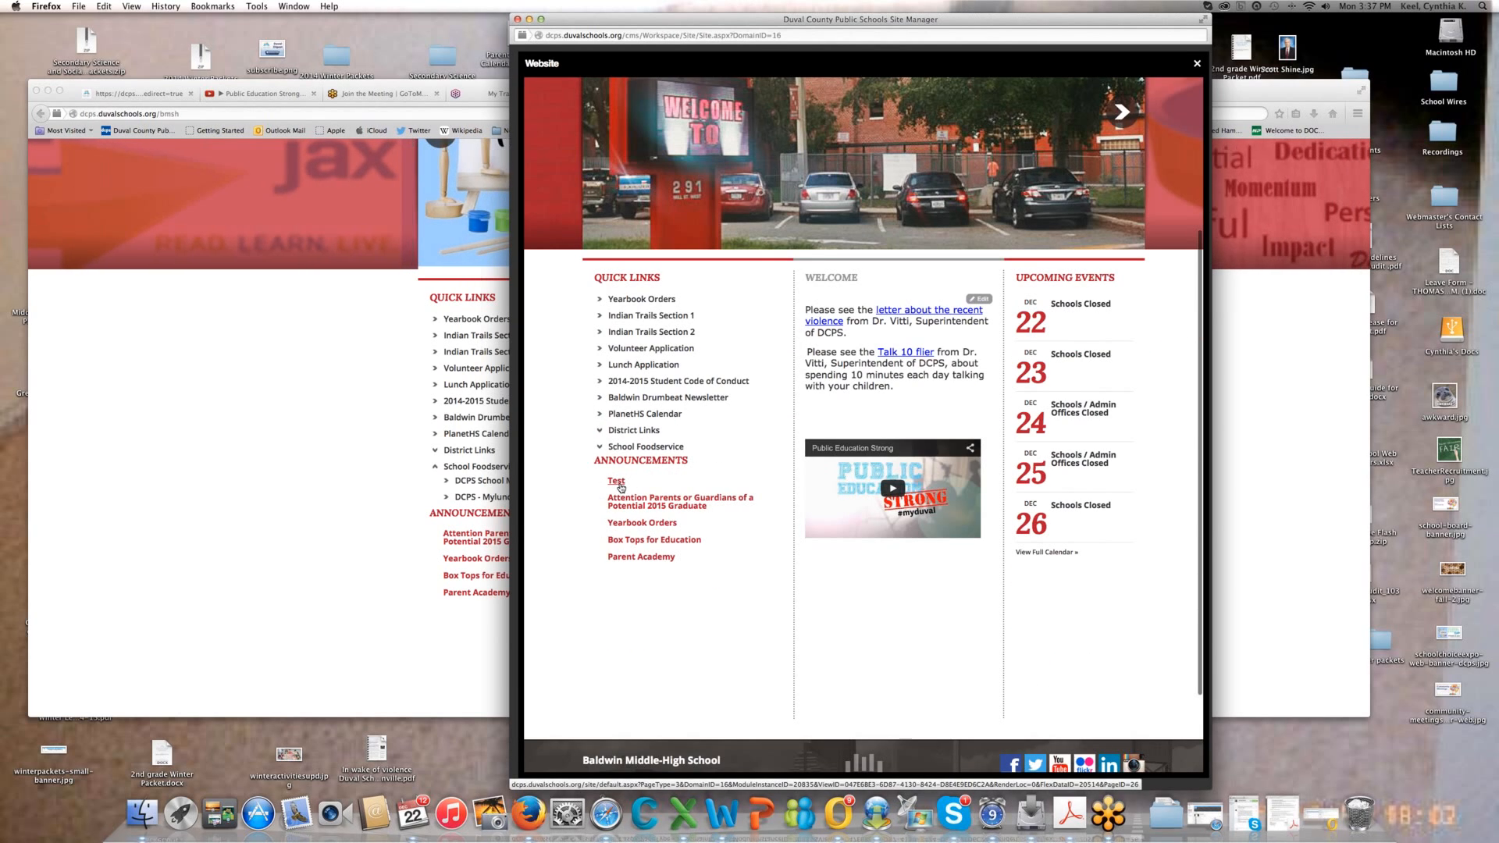
left_click(617, 481)
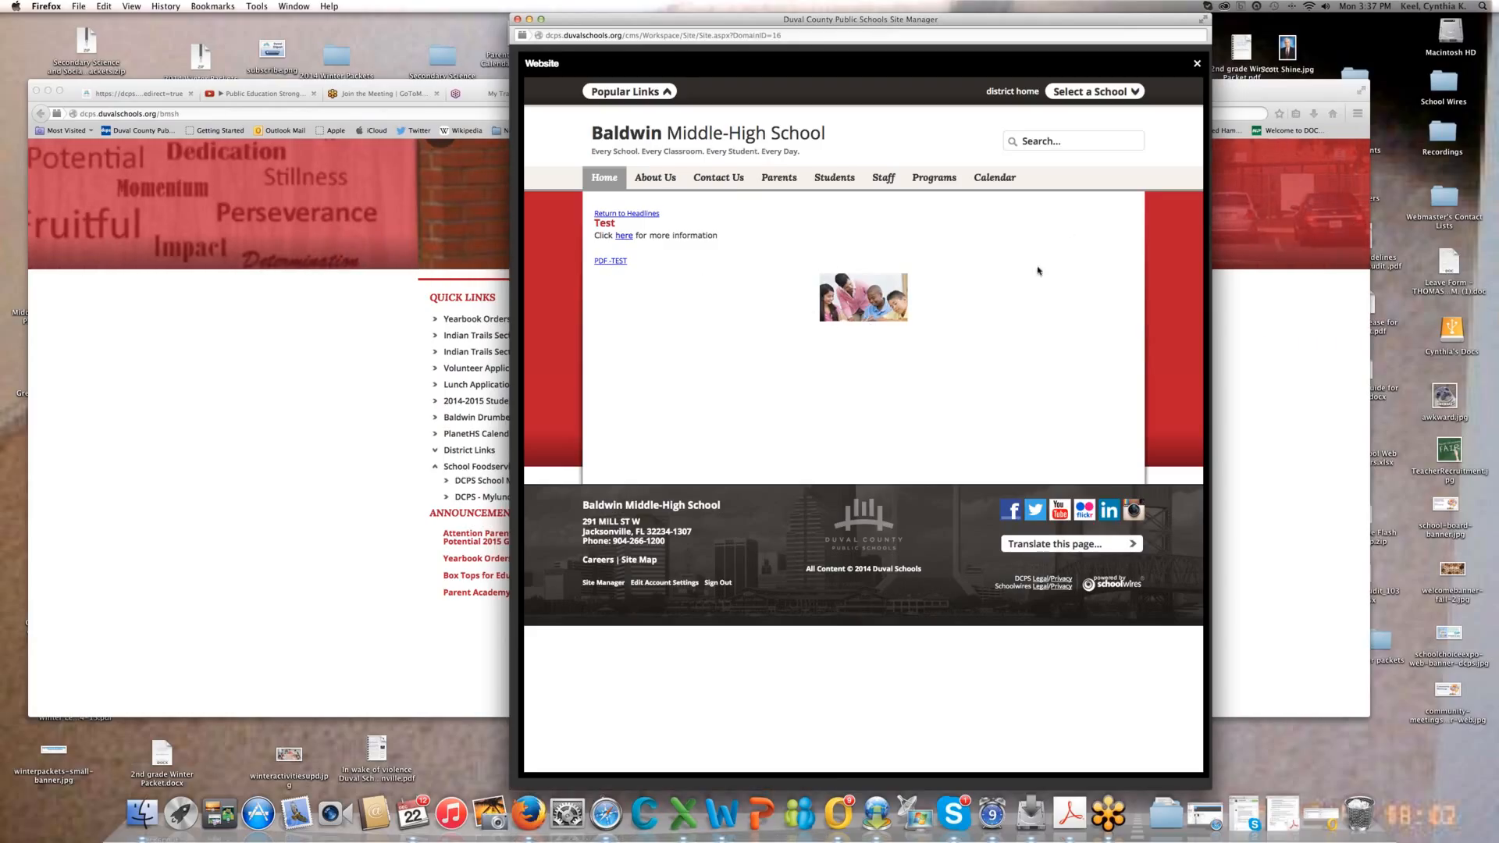
left_click(1196, 66)
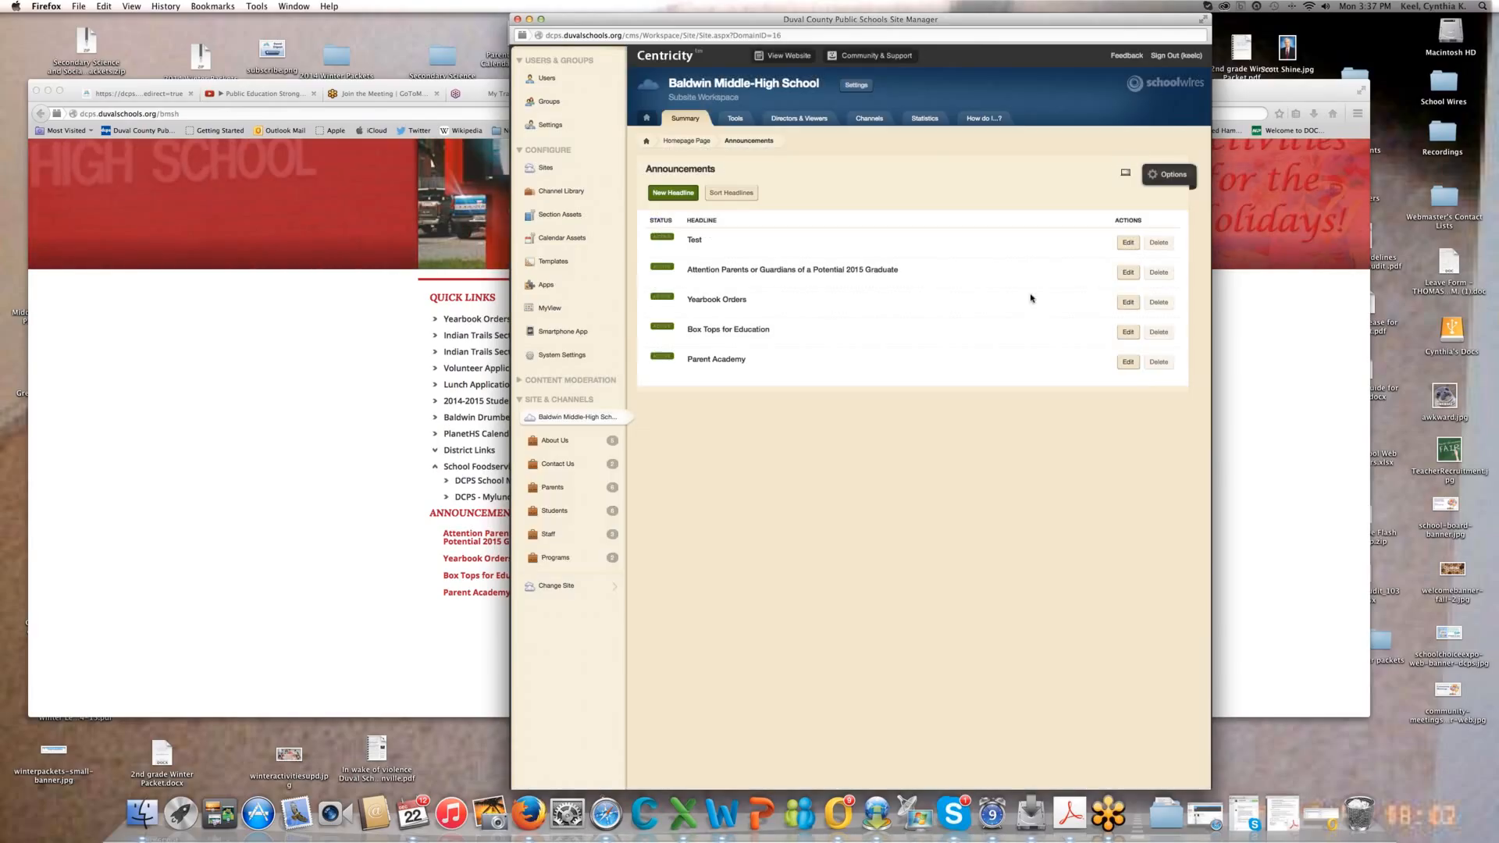
- View the Box Tops for Education announcement on the live school site and return to the homepage
left_click(376, 387)
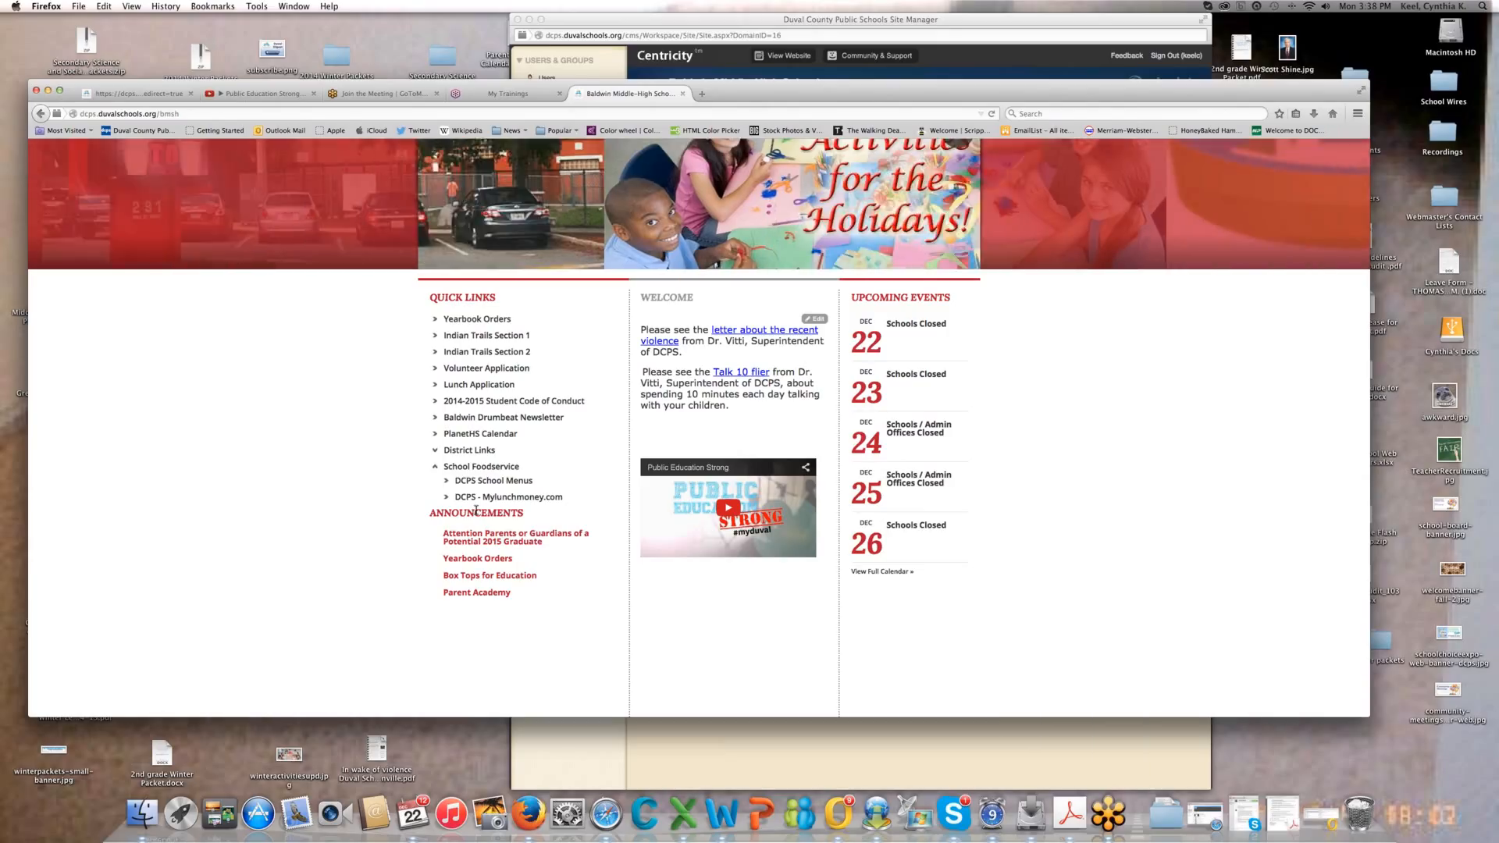
scroll(485, 577, "down", 2)
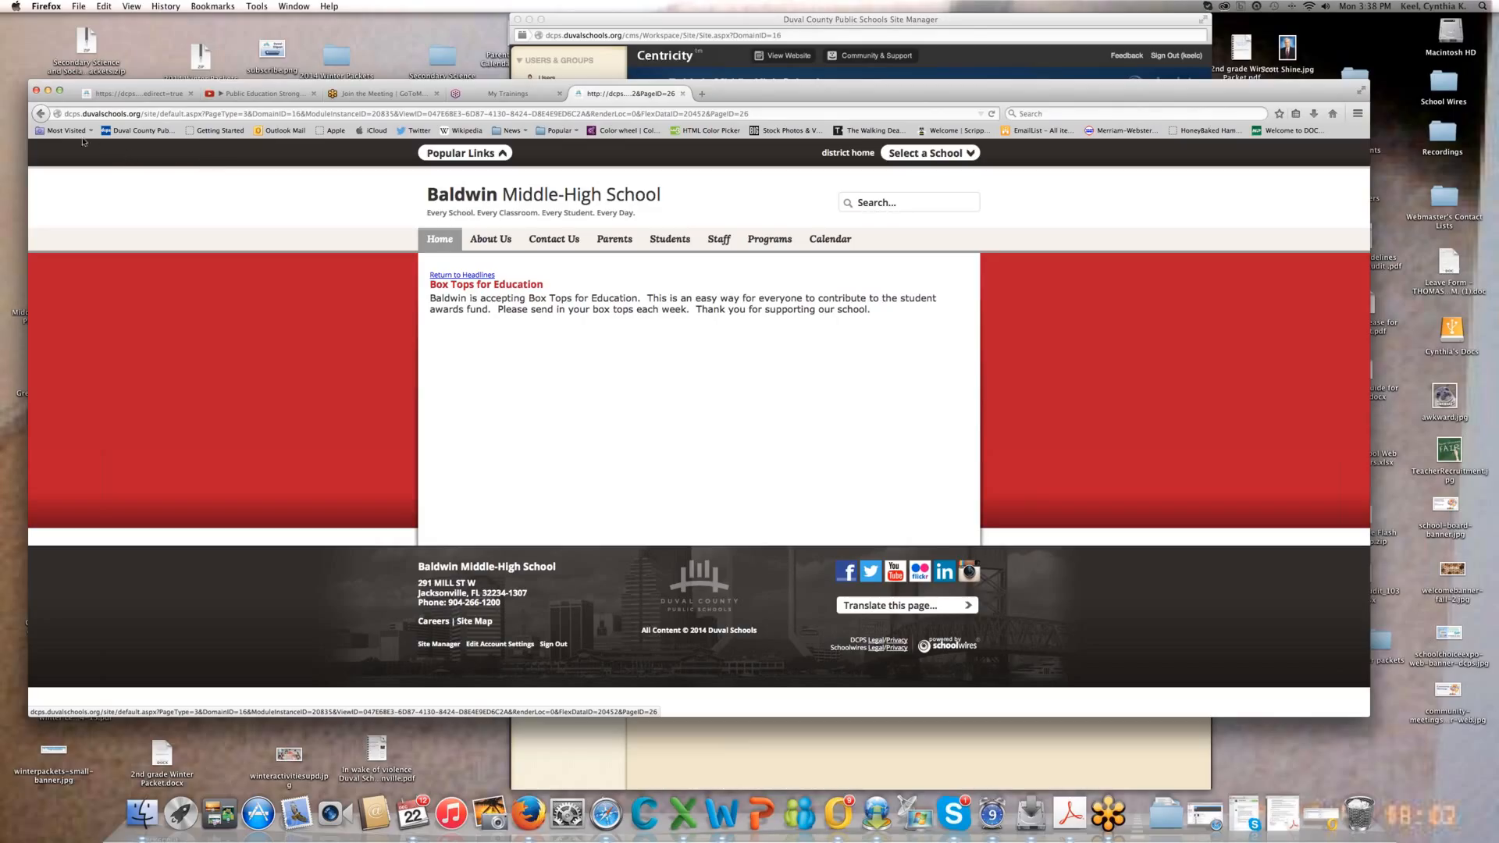
left_click(41, 114)
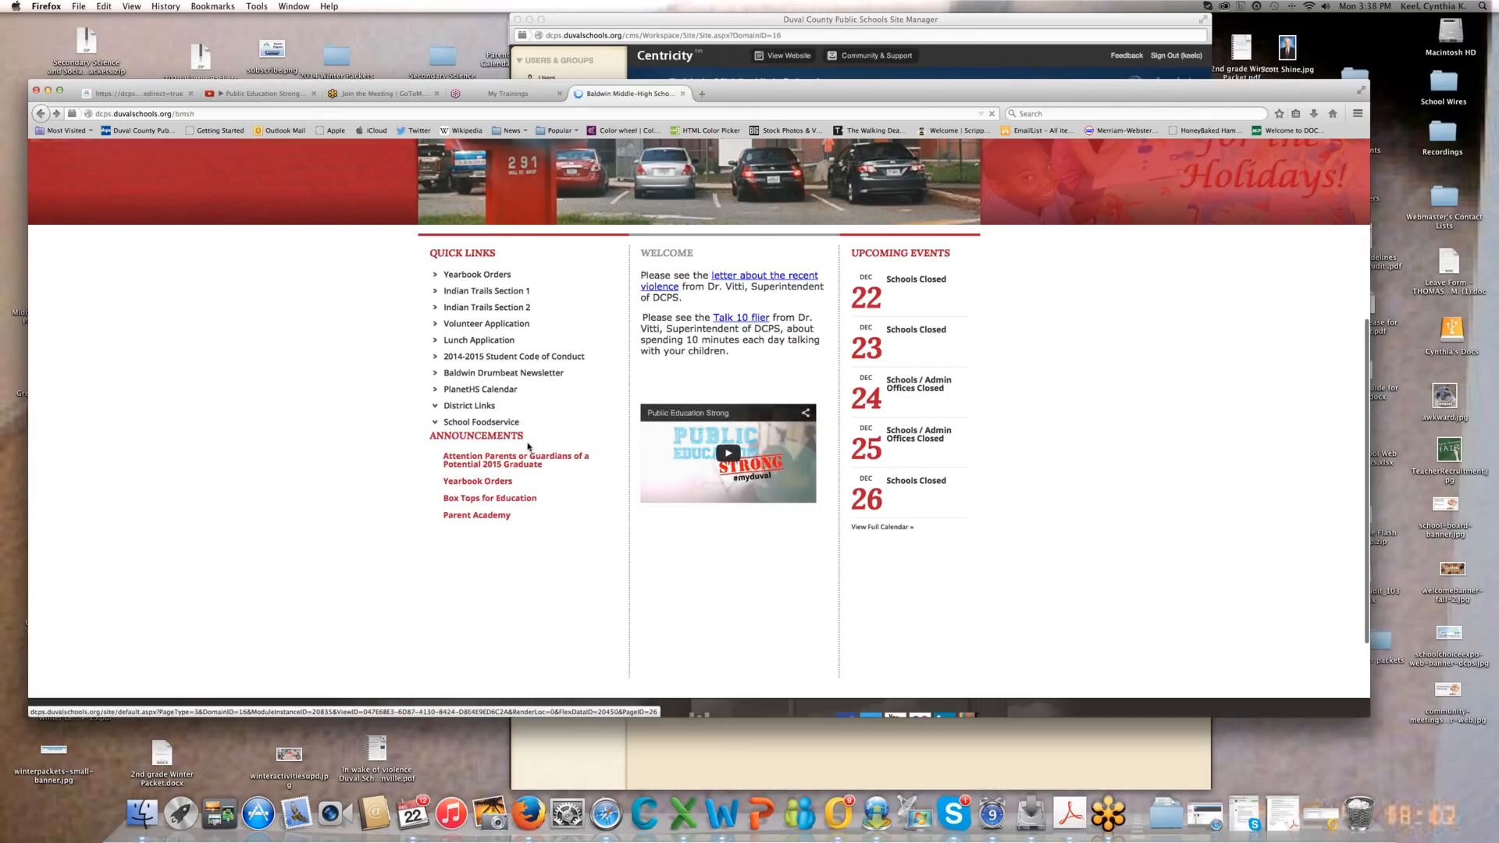
- Return to the Site Manager window and delete the Test headline from the Announcements list
left_click(904, 21)
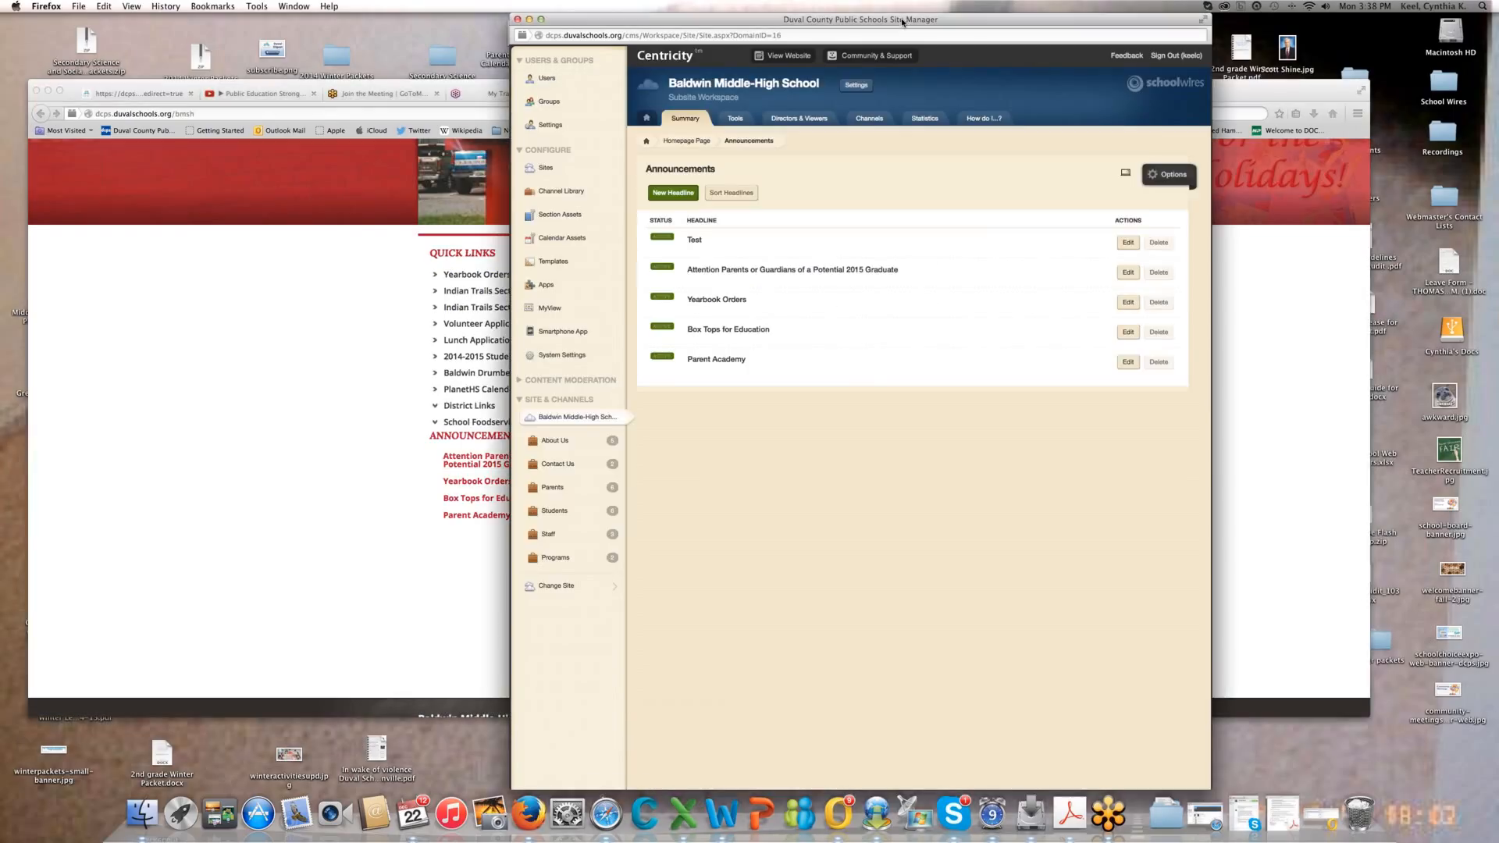
left_click(1162, 243)
left_click(924, 391)
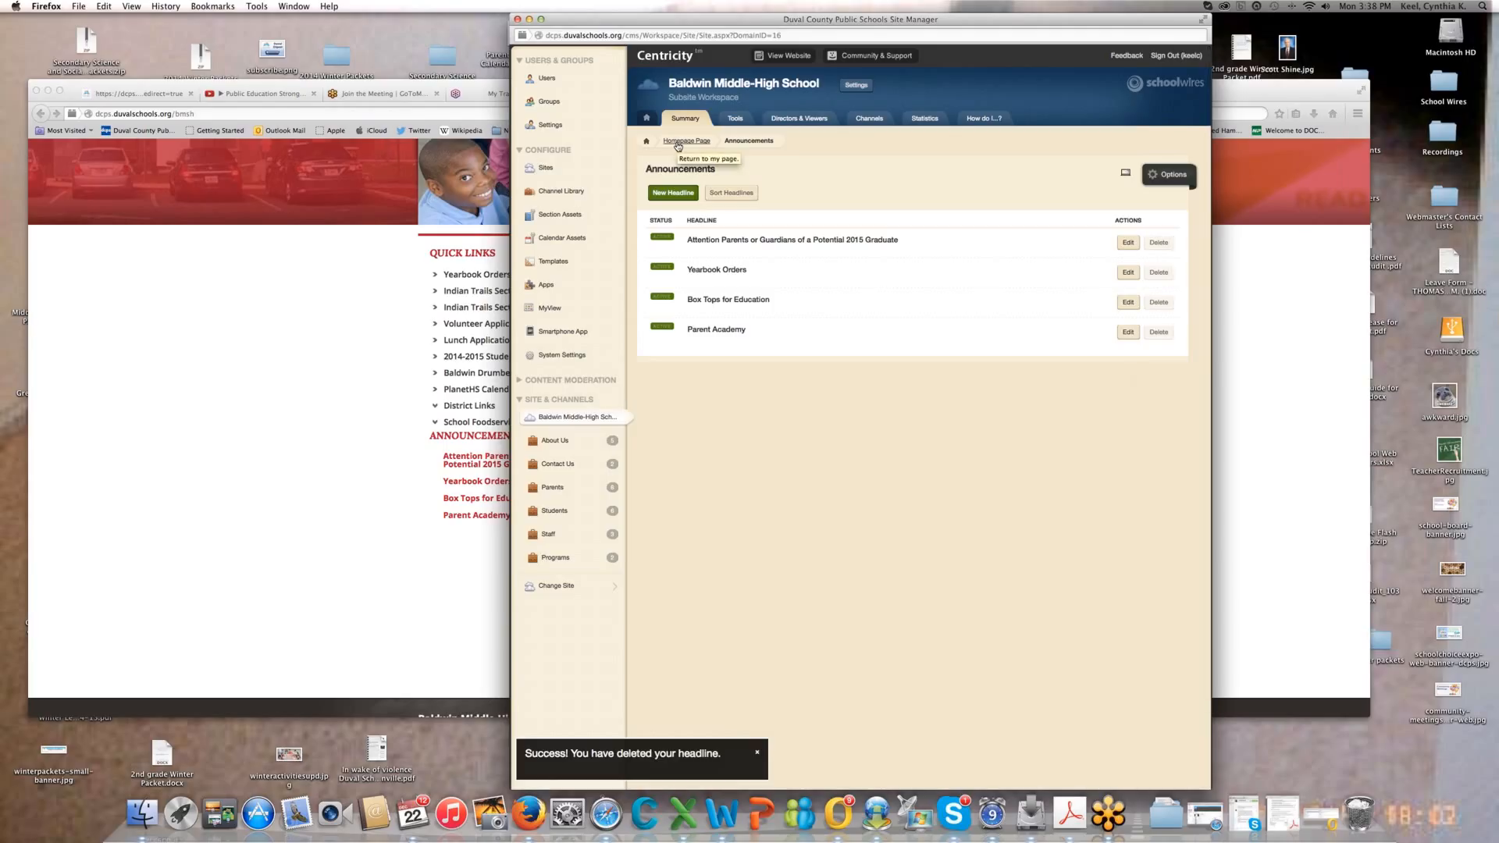
- Open the homepage's Welcome app for editing and place the text cursor below its existing paragraphs
left_click(678, 141)
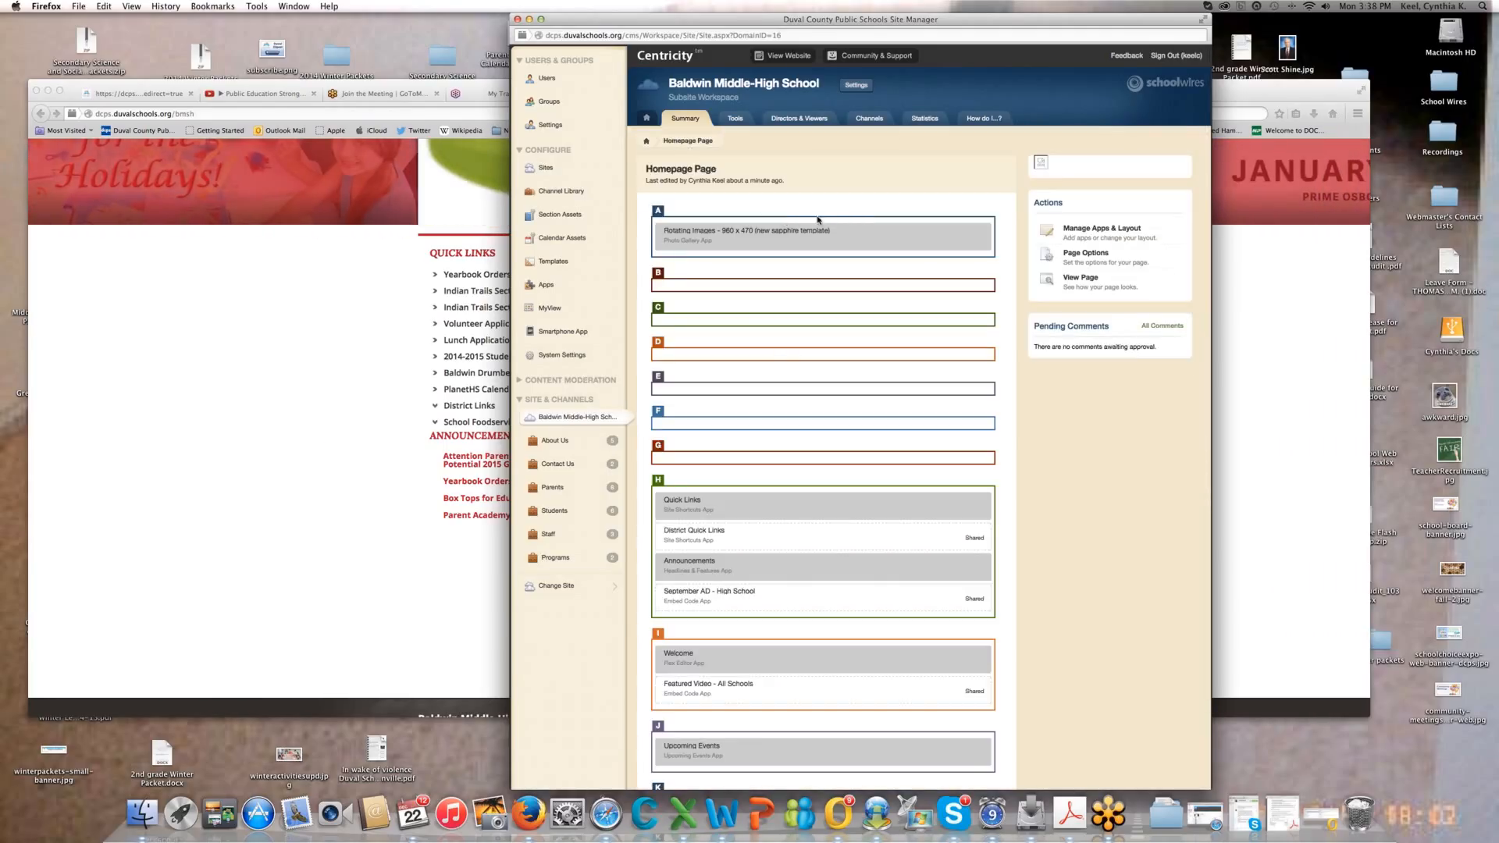
scroll(858, 231, "down", 5)
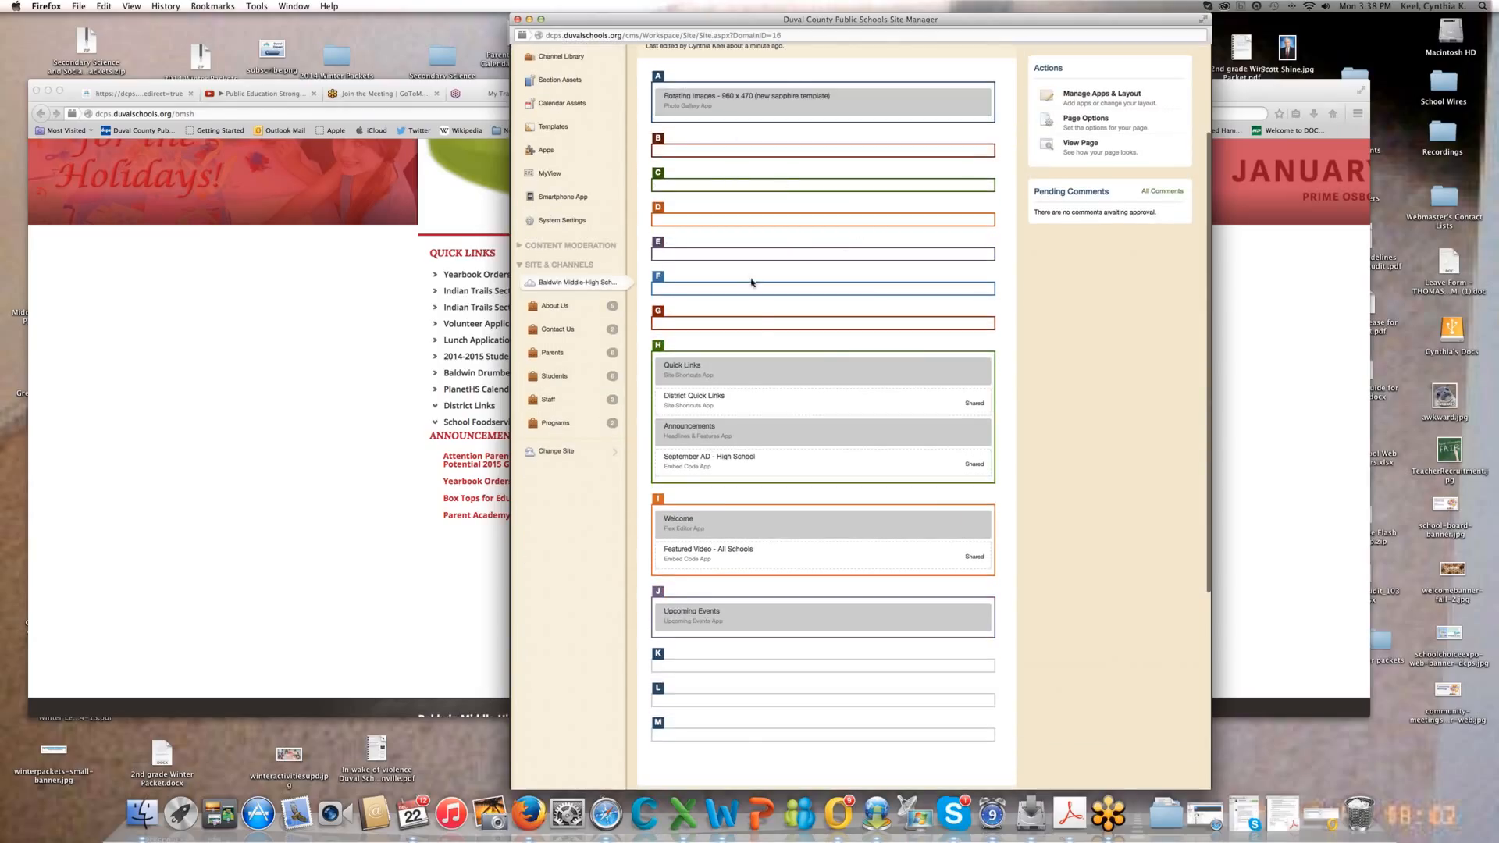
scroll(691, 453, "down", 1)
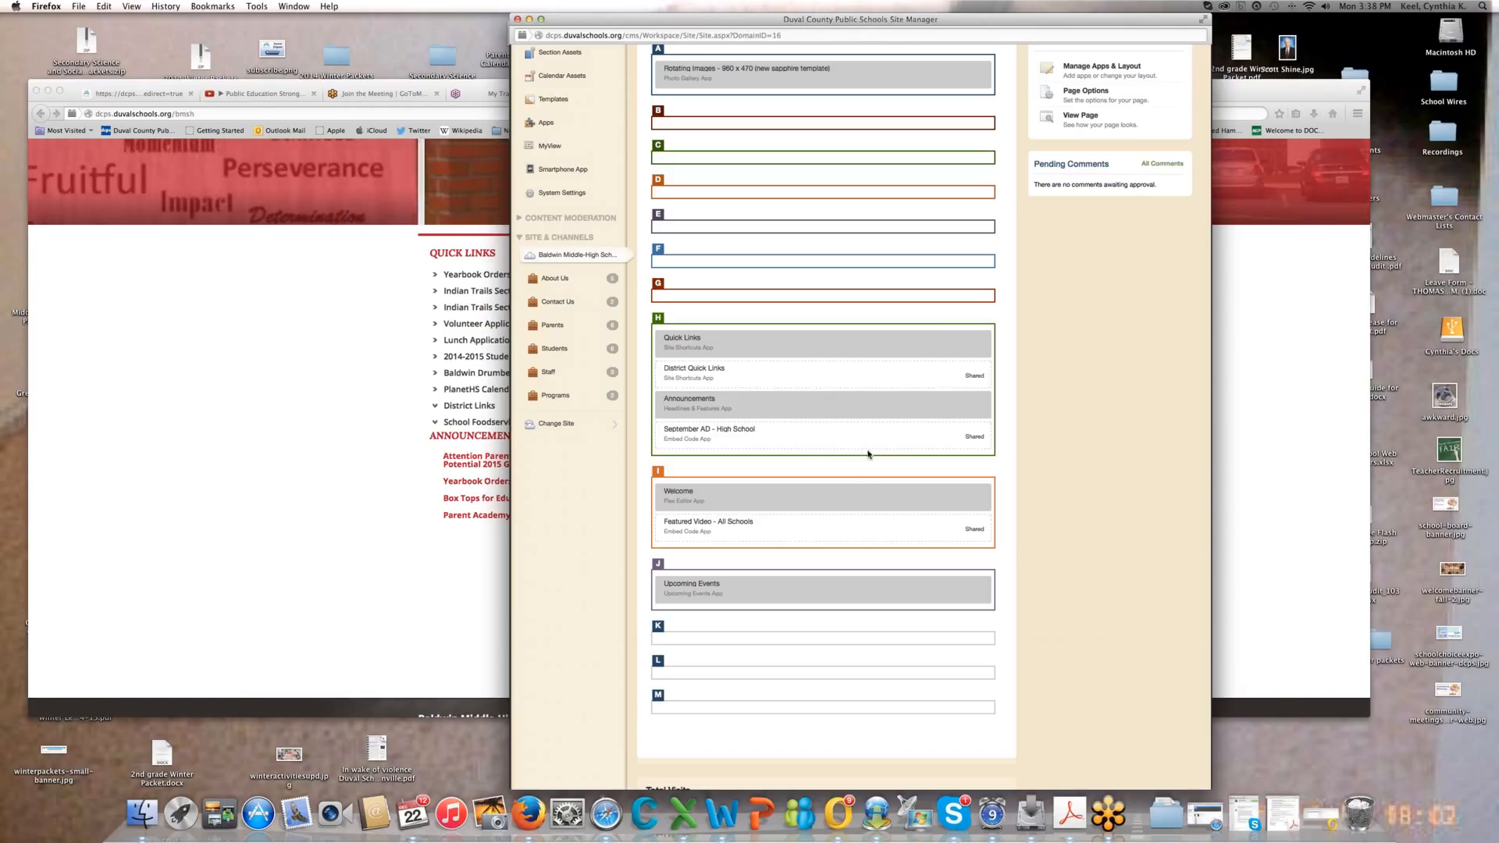
scroll(860, 445, "down", 4)
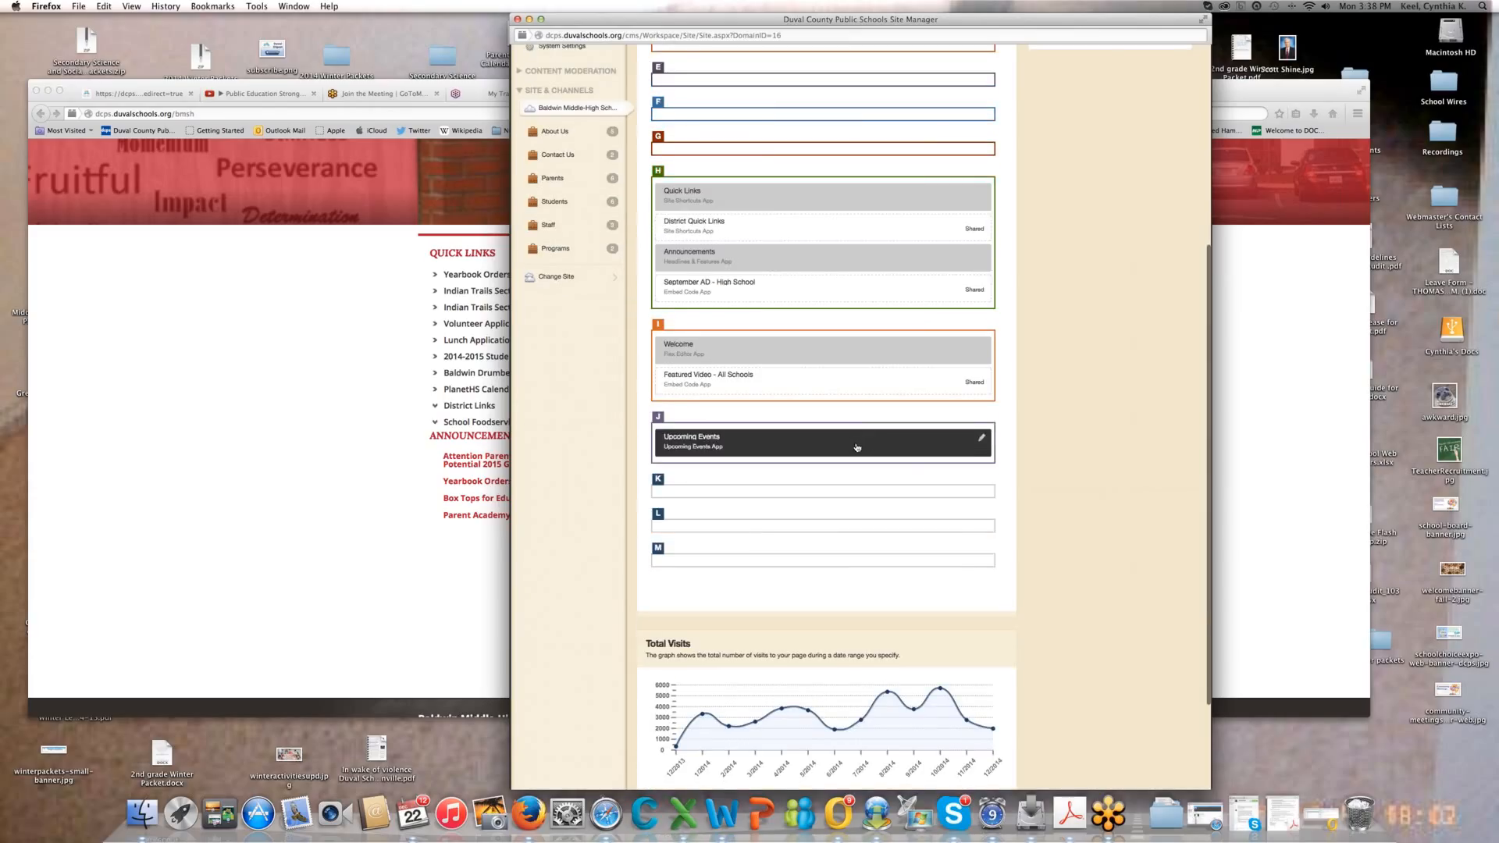
left_click(744, 362)
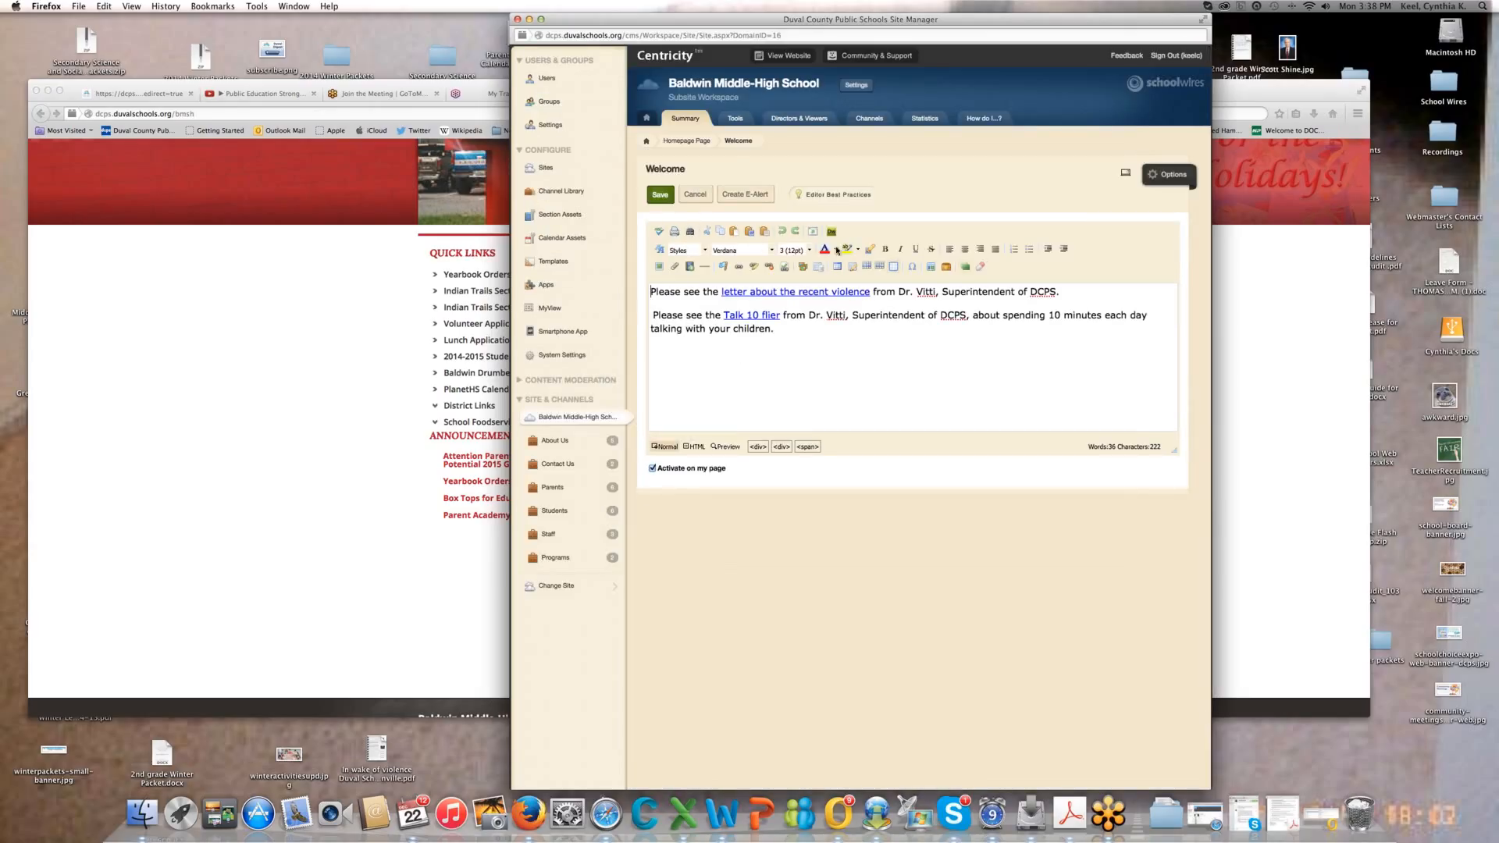
left_click(822, 352)
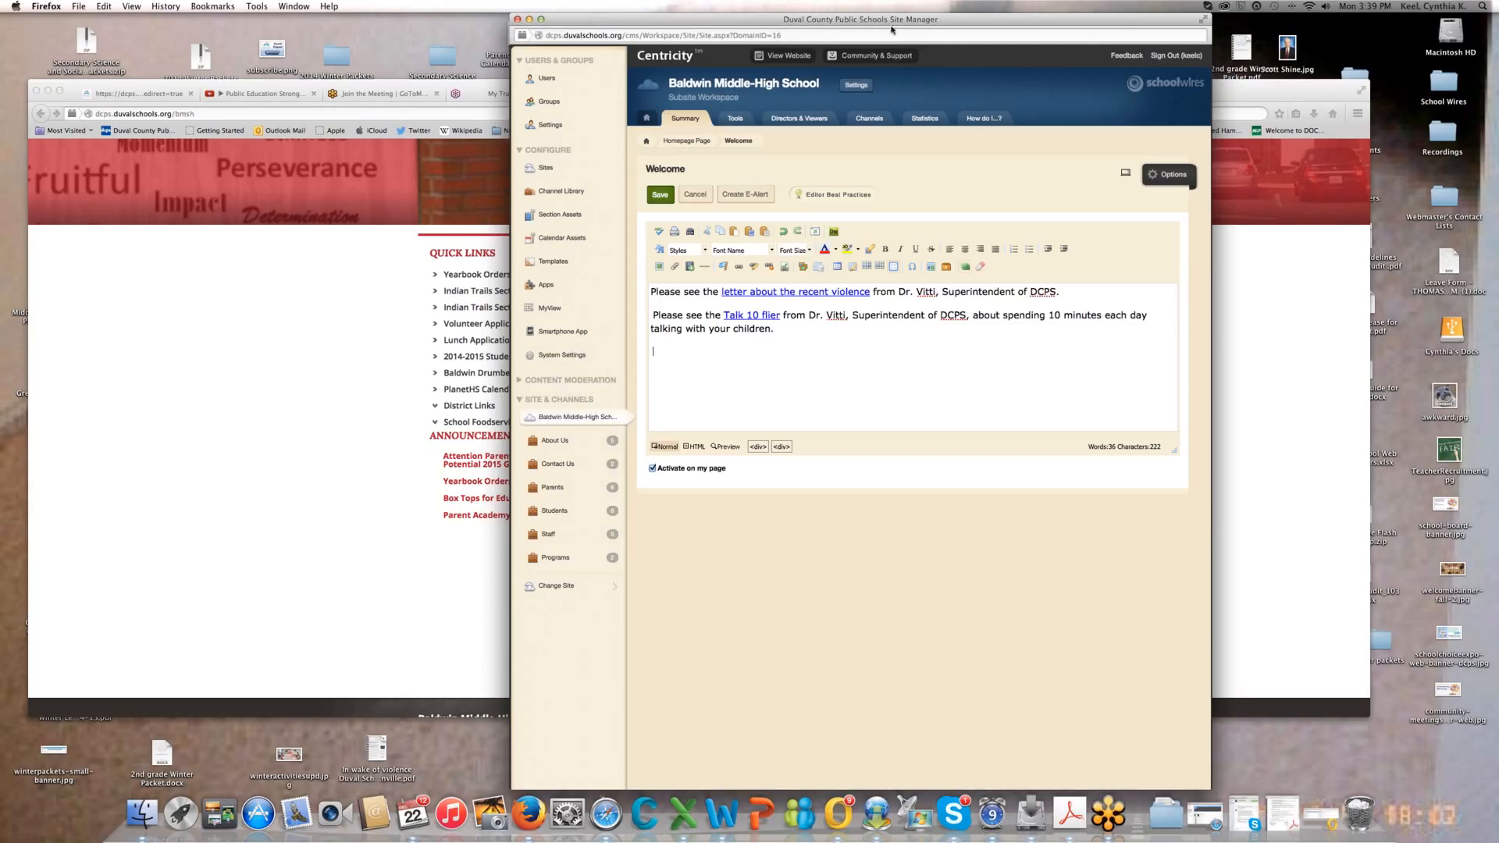
left_click_drag(899, 23, 738, 30)
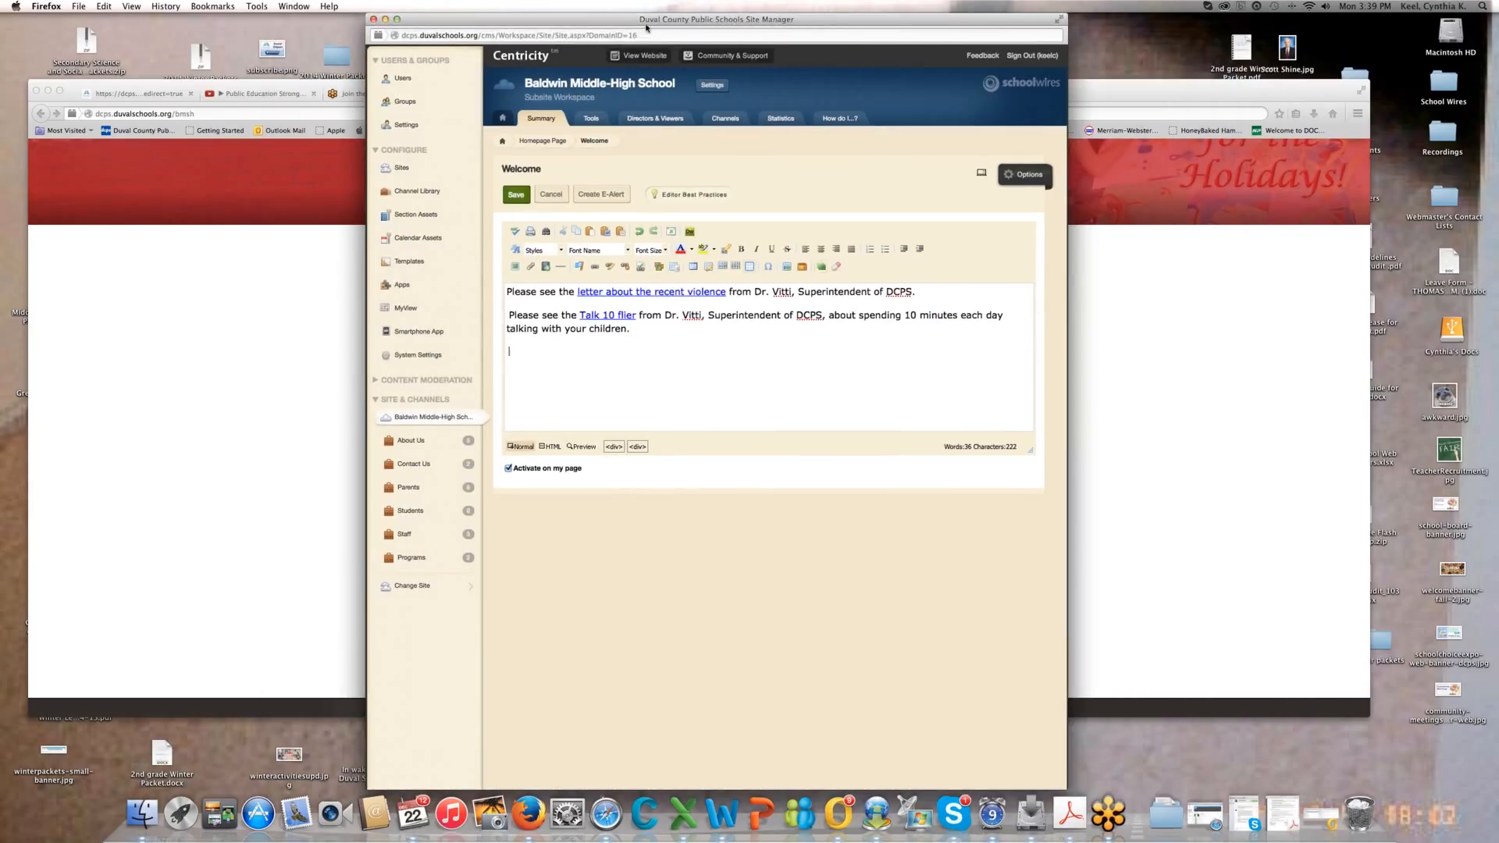
left_click_drag(646, 28, 702, 26)
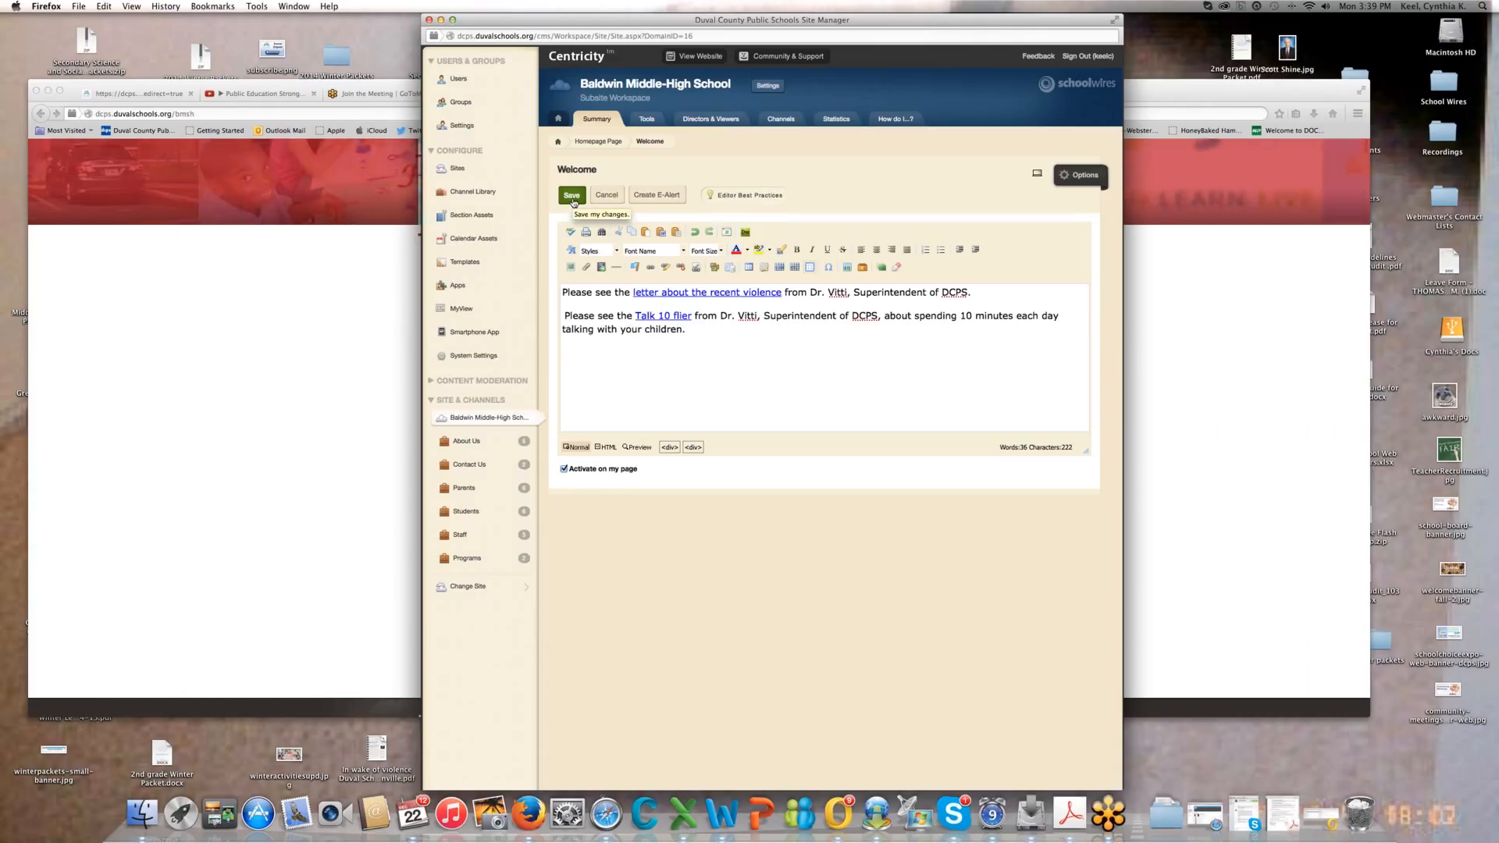
- Return to the homepage workspace, review the Upcoming Events app's future-day range and maximum event count, and save its options
left_click(609, 146)
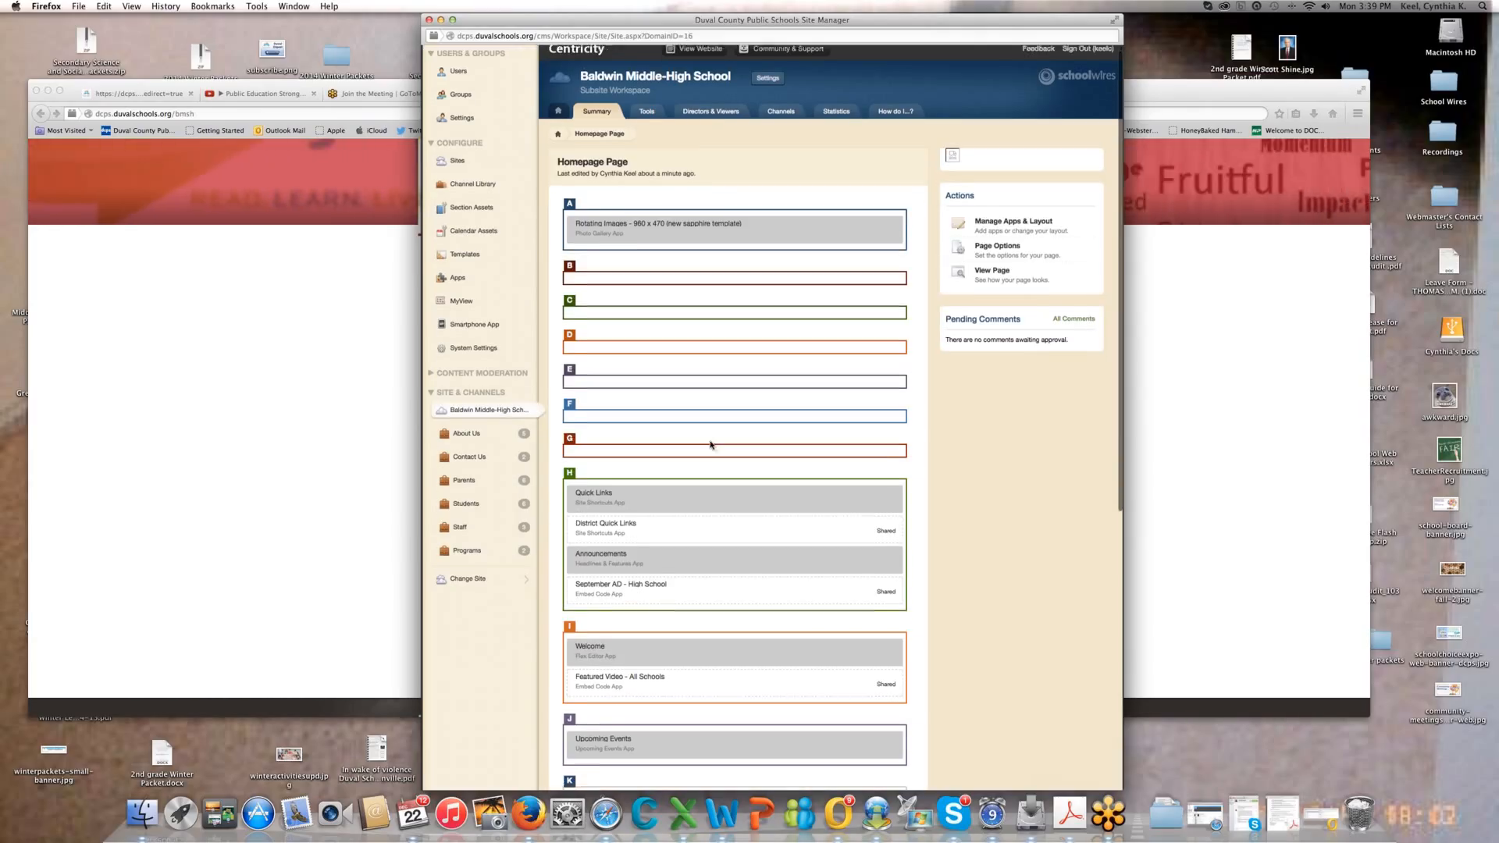
scroll(710, 445, "down", 5)
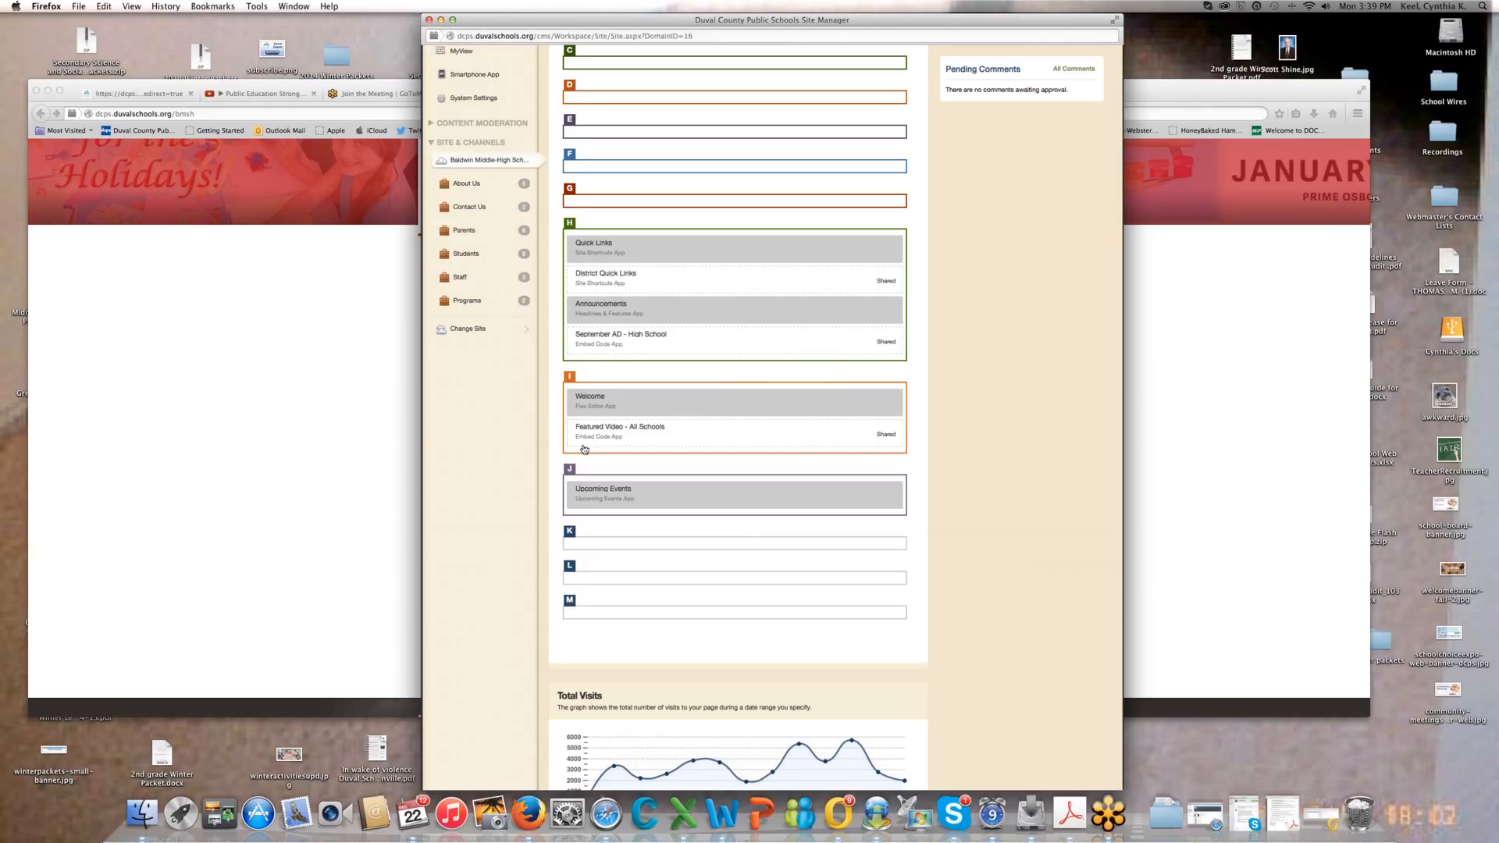
left_click(624, 499)
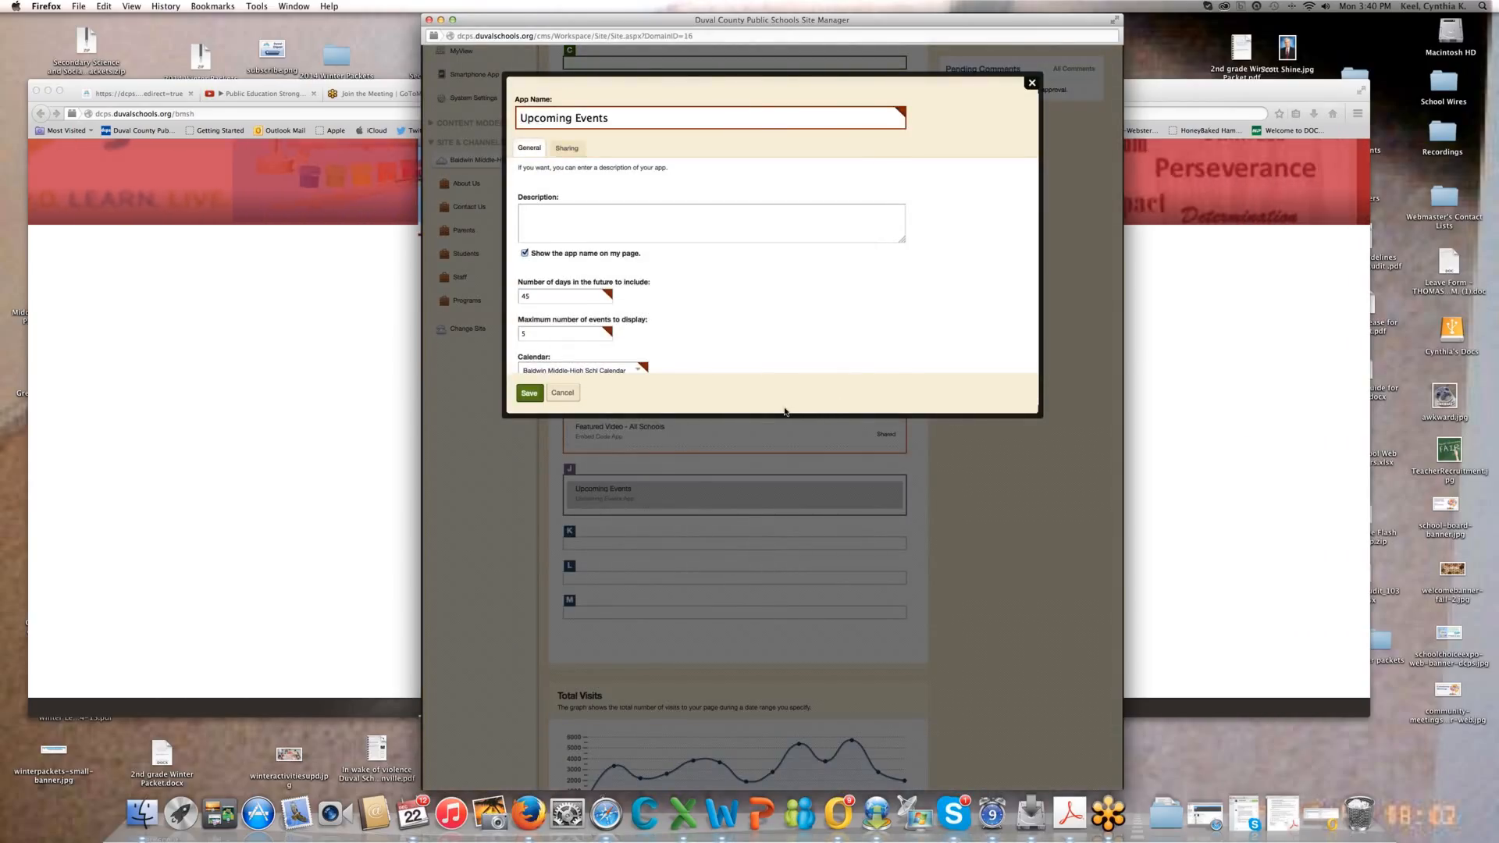
left_click(554, 337)
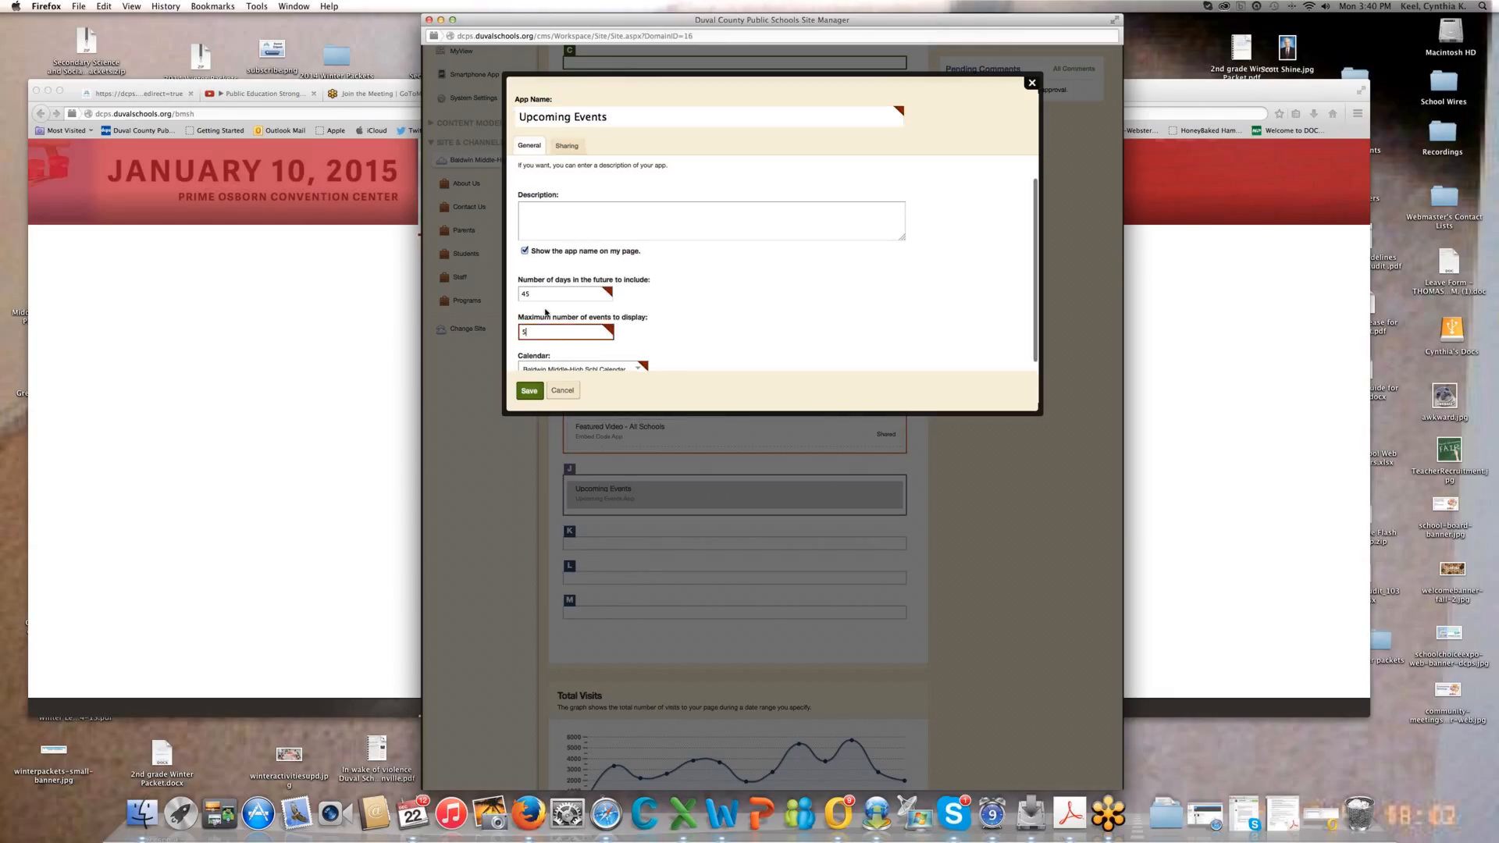
left_click(548, 295)
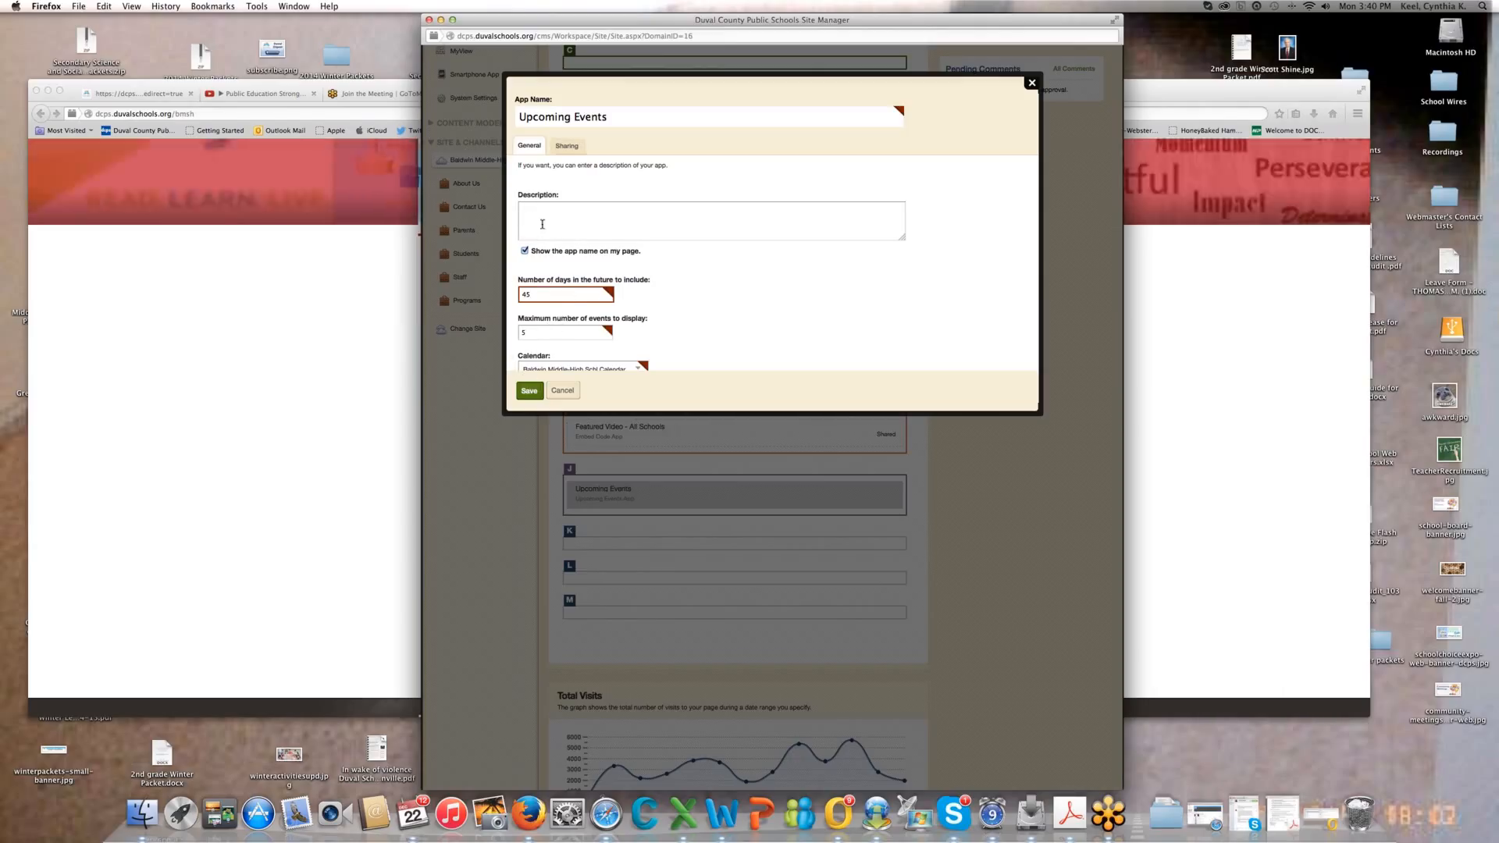
scroll(558, 288, "down", 1)
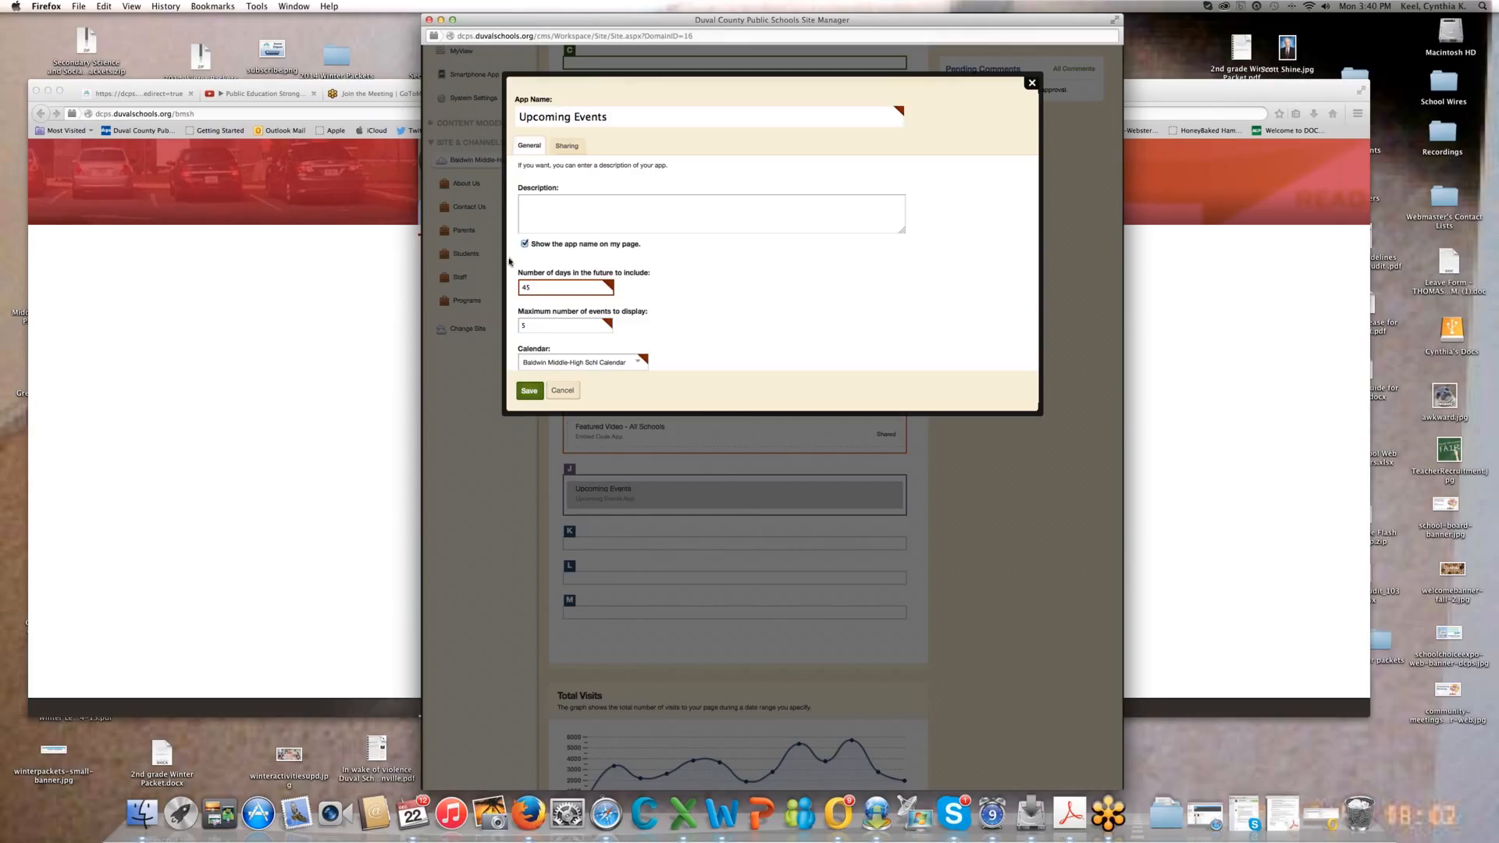
left_click(534, 328)
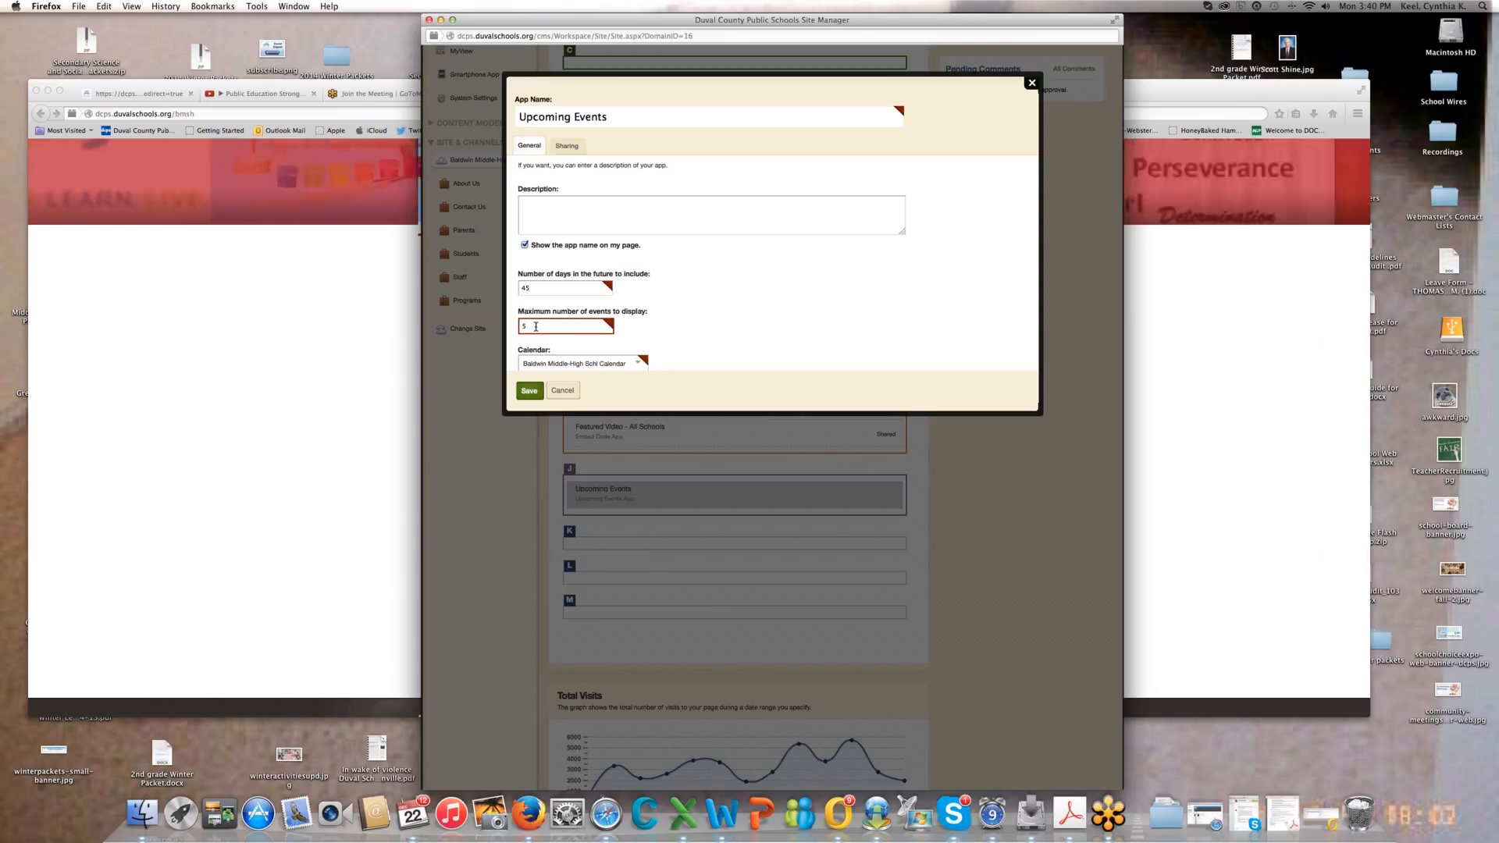
left_click(528, 391)
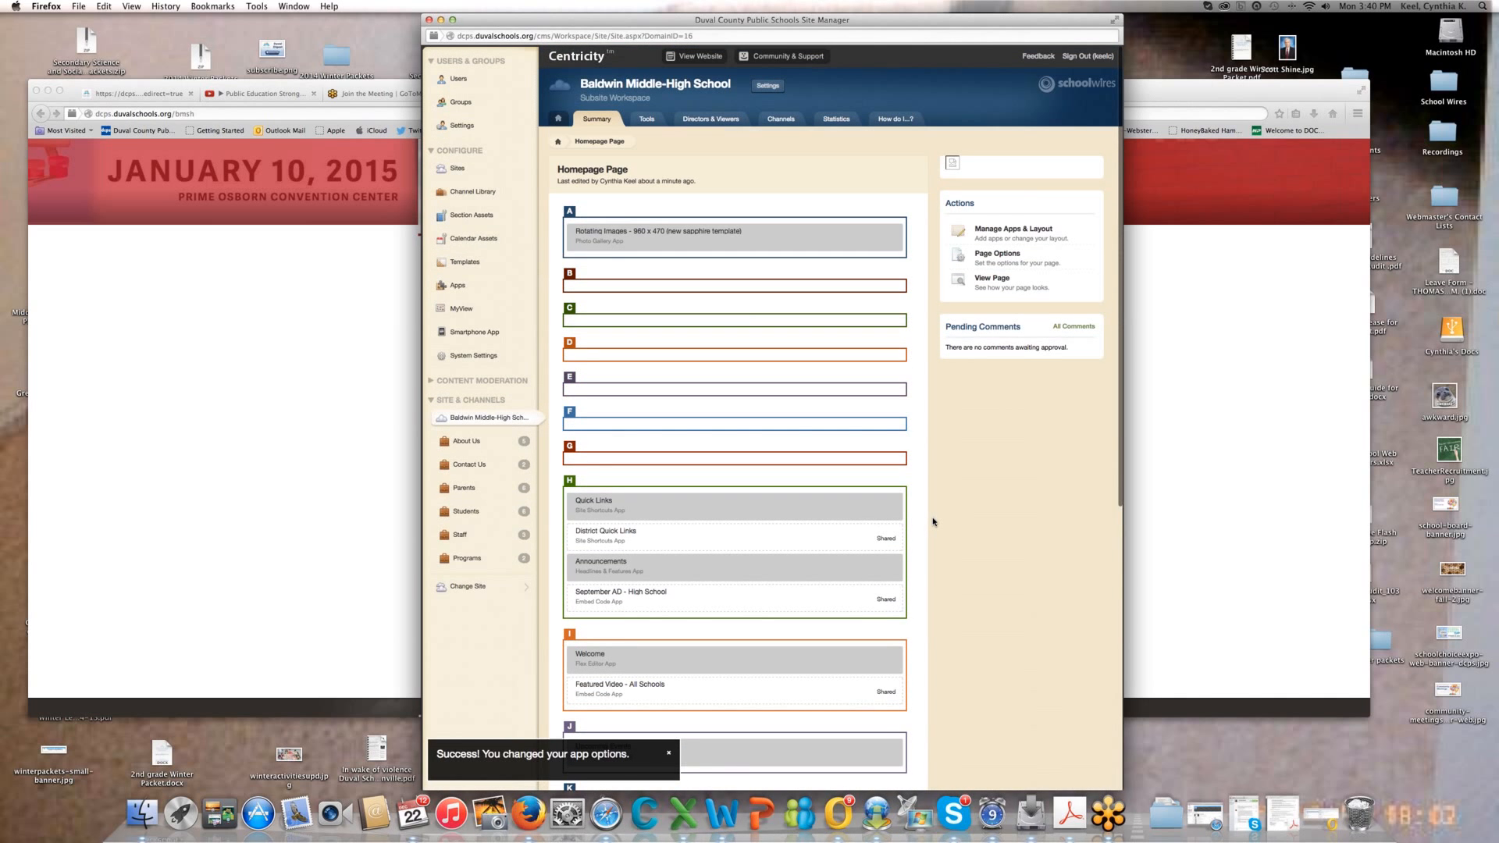
- Set the start date of the homepage's Total Visits graph to 10/15/2014 and apply the date range
scroll(933, 522, "down", 4)
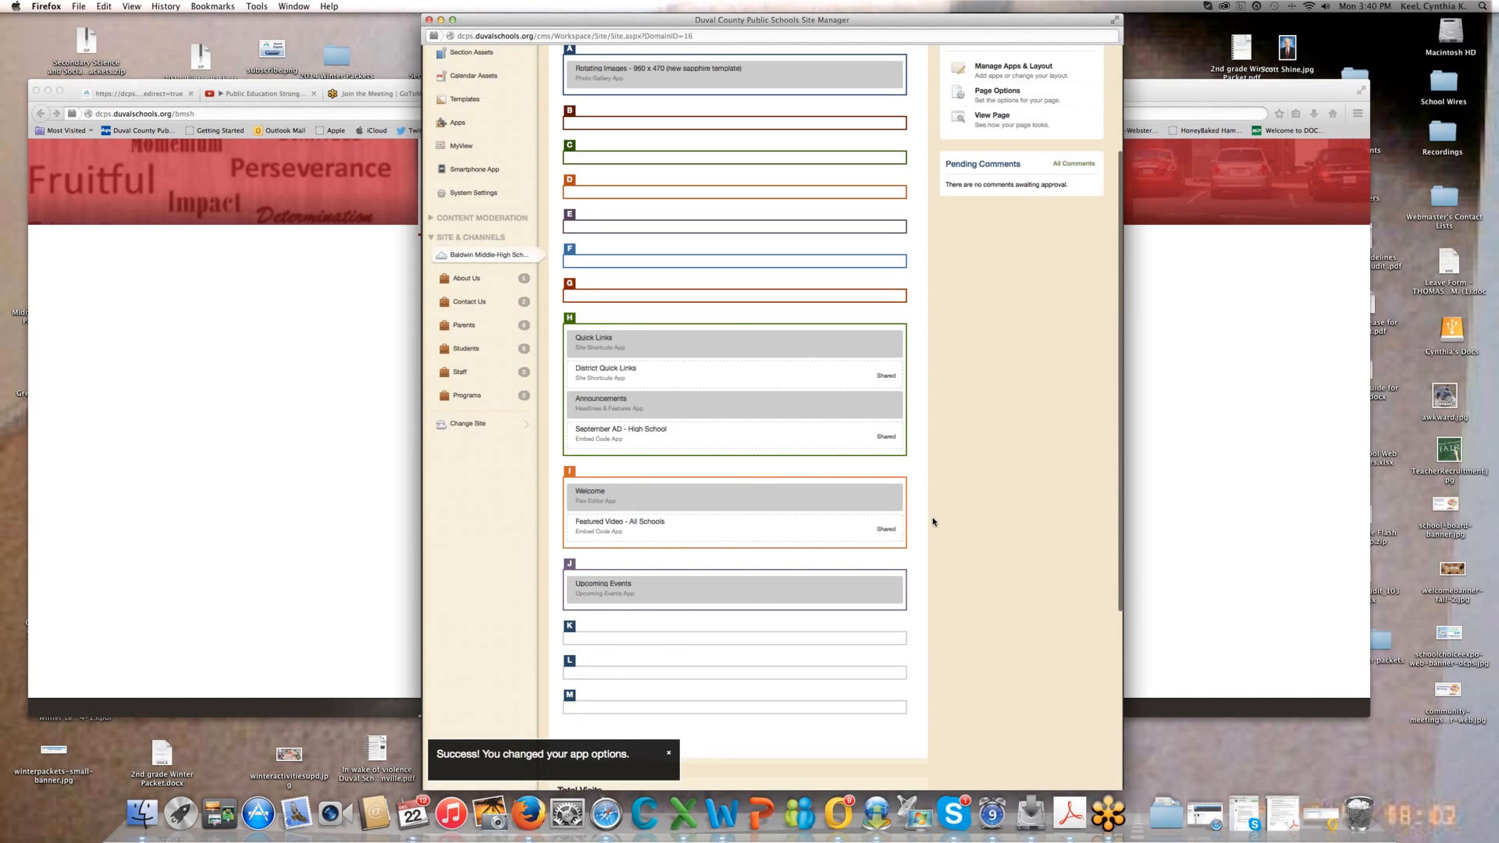
scroll(933, 522, "down", 6)
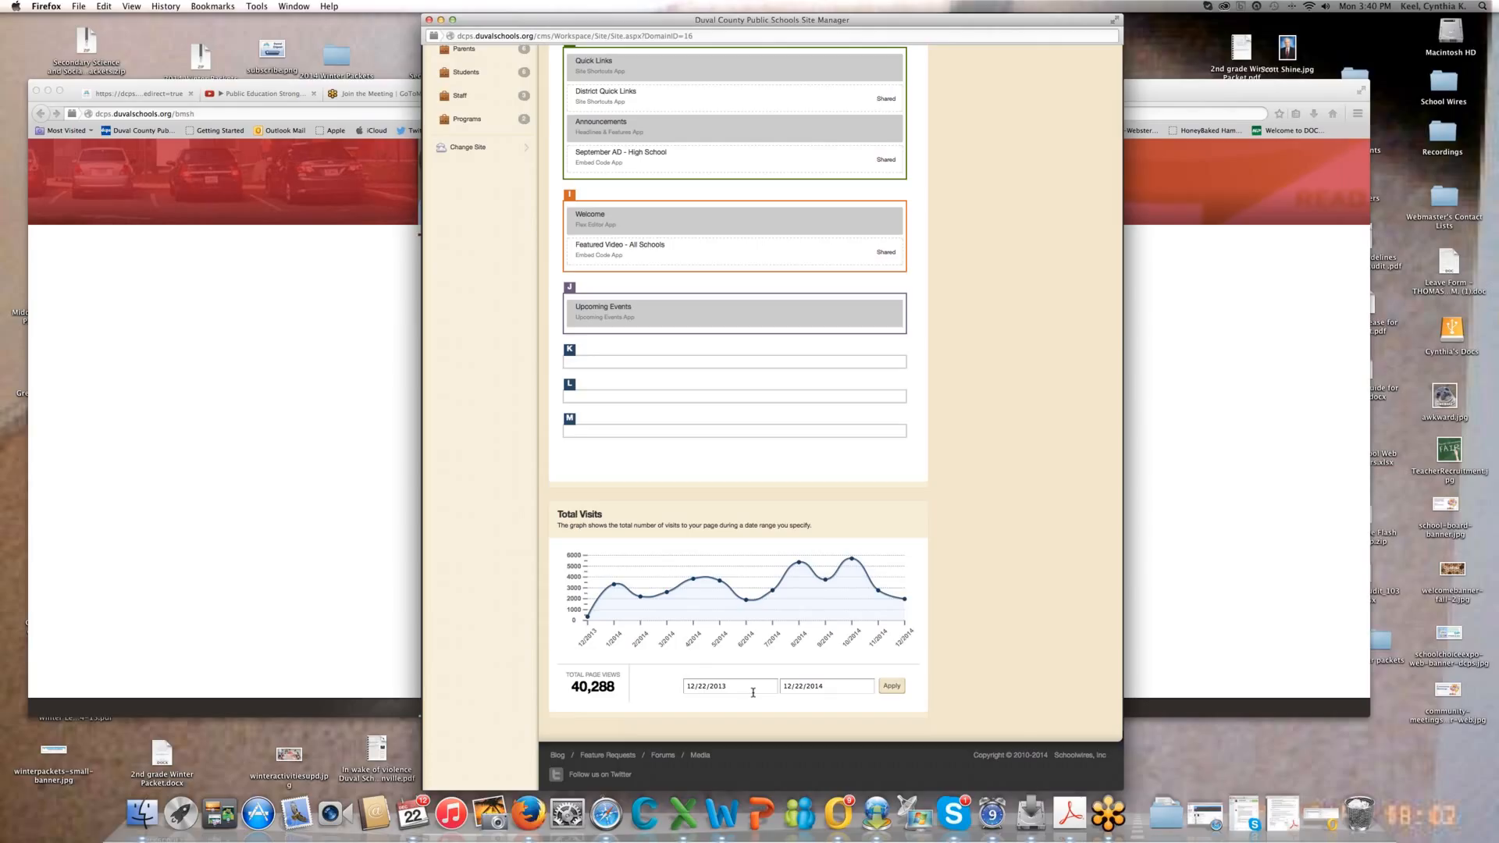
left_click(730, 686)
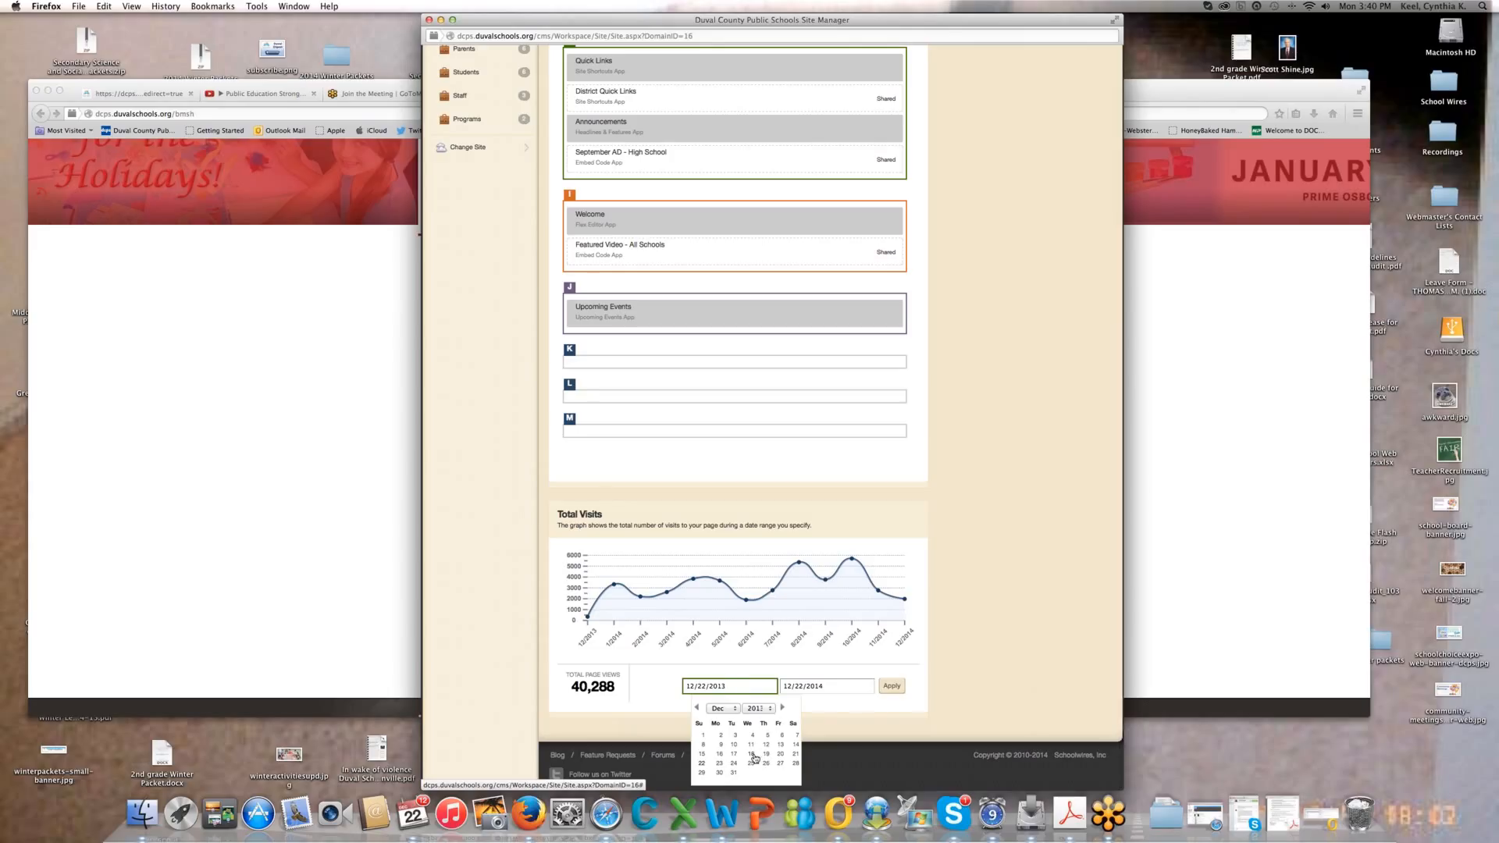
left_click(722, 708)
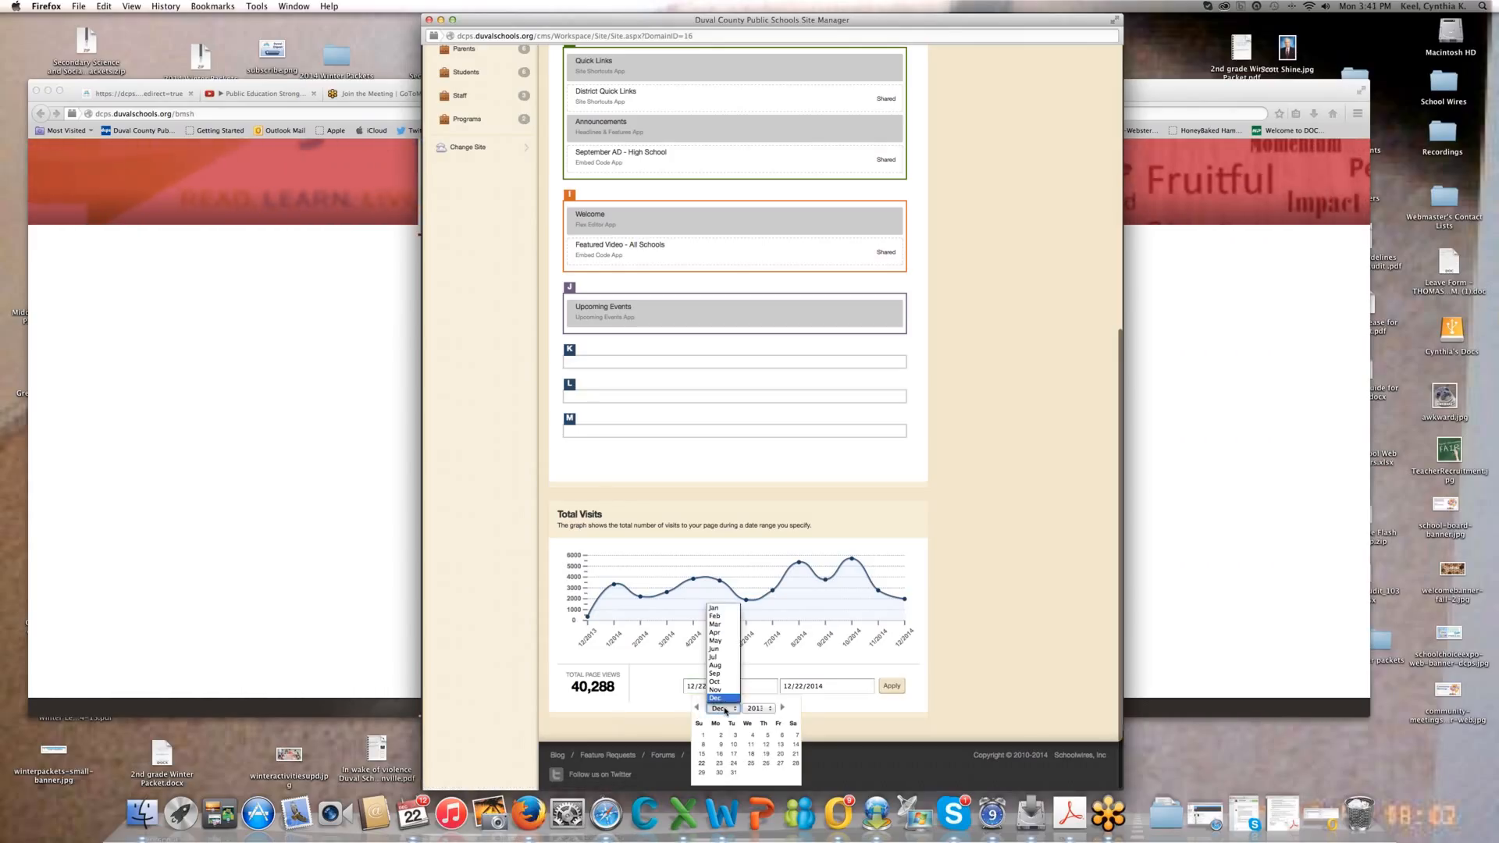
left_click(724, 682)
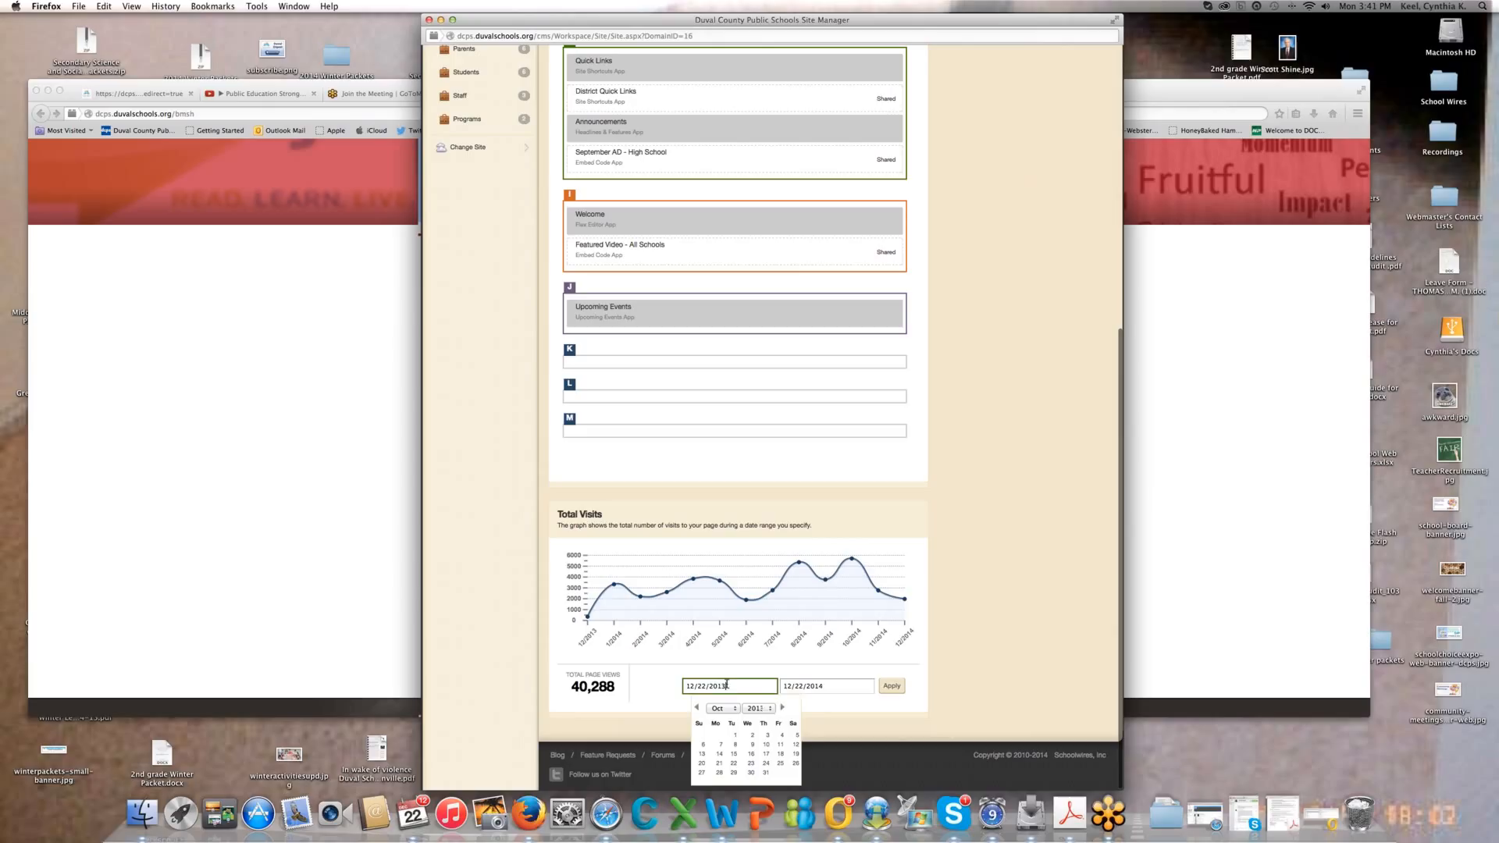
left_click(769, 709)
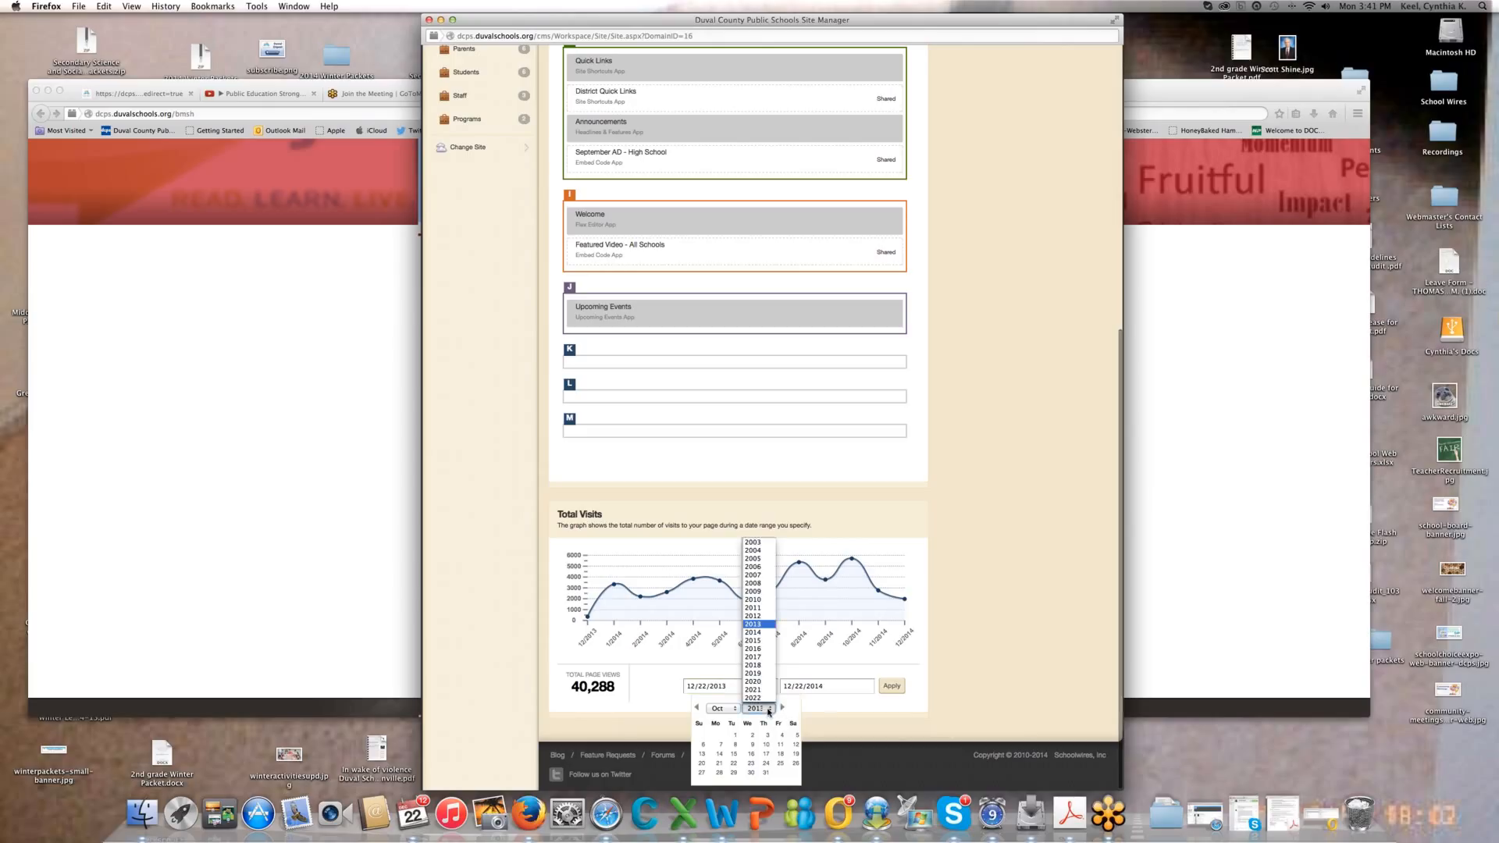
left_click(752, 634)
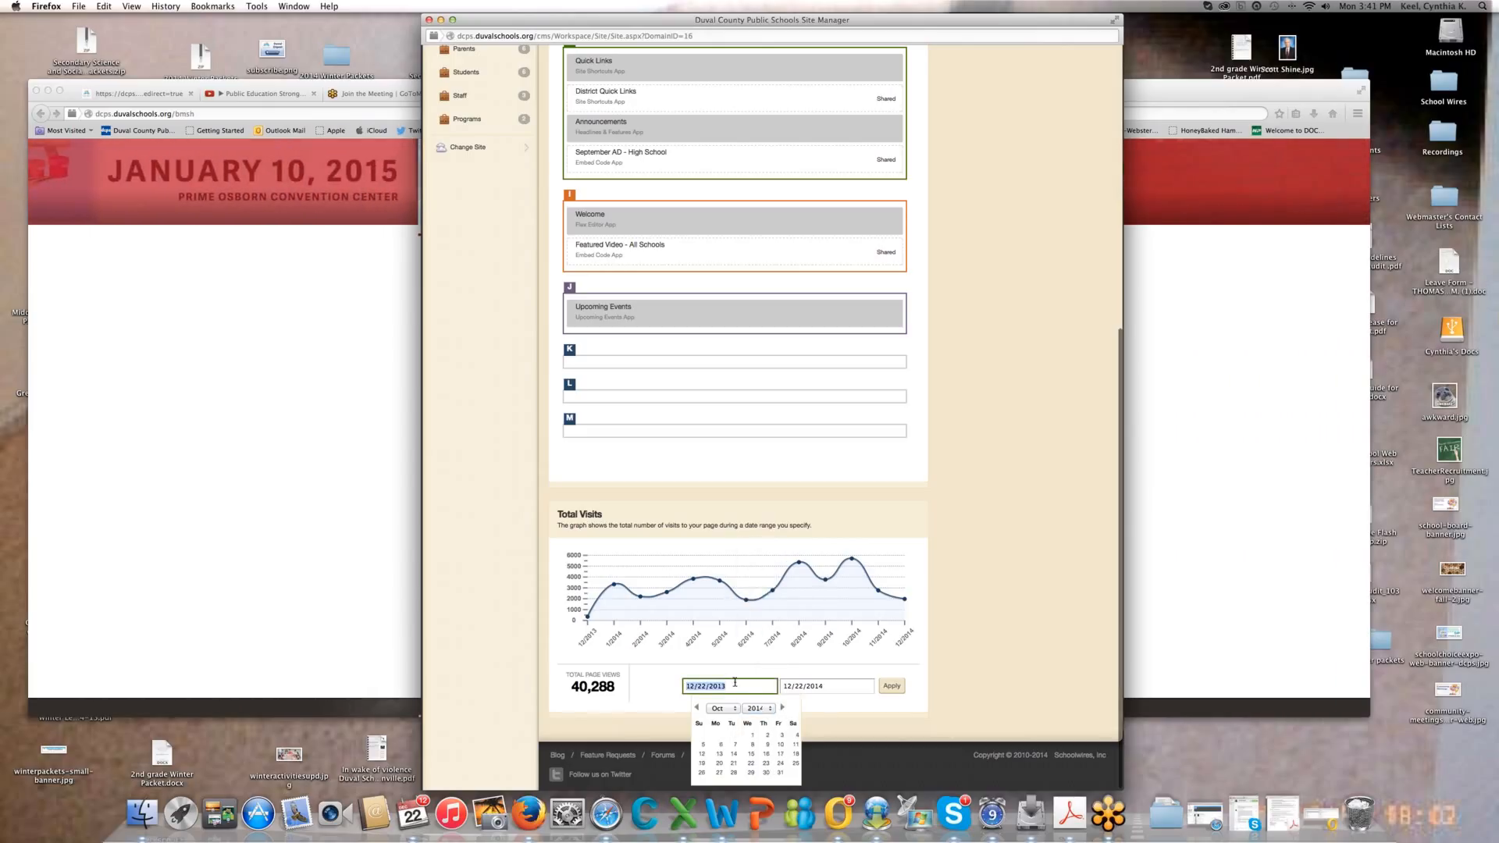
left_click(751, 753)
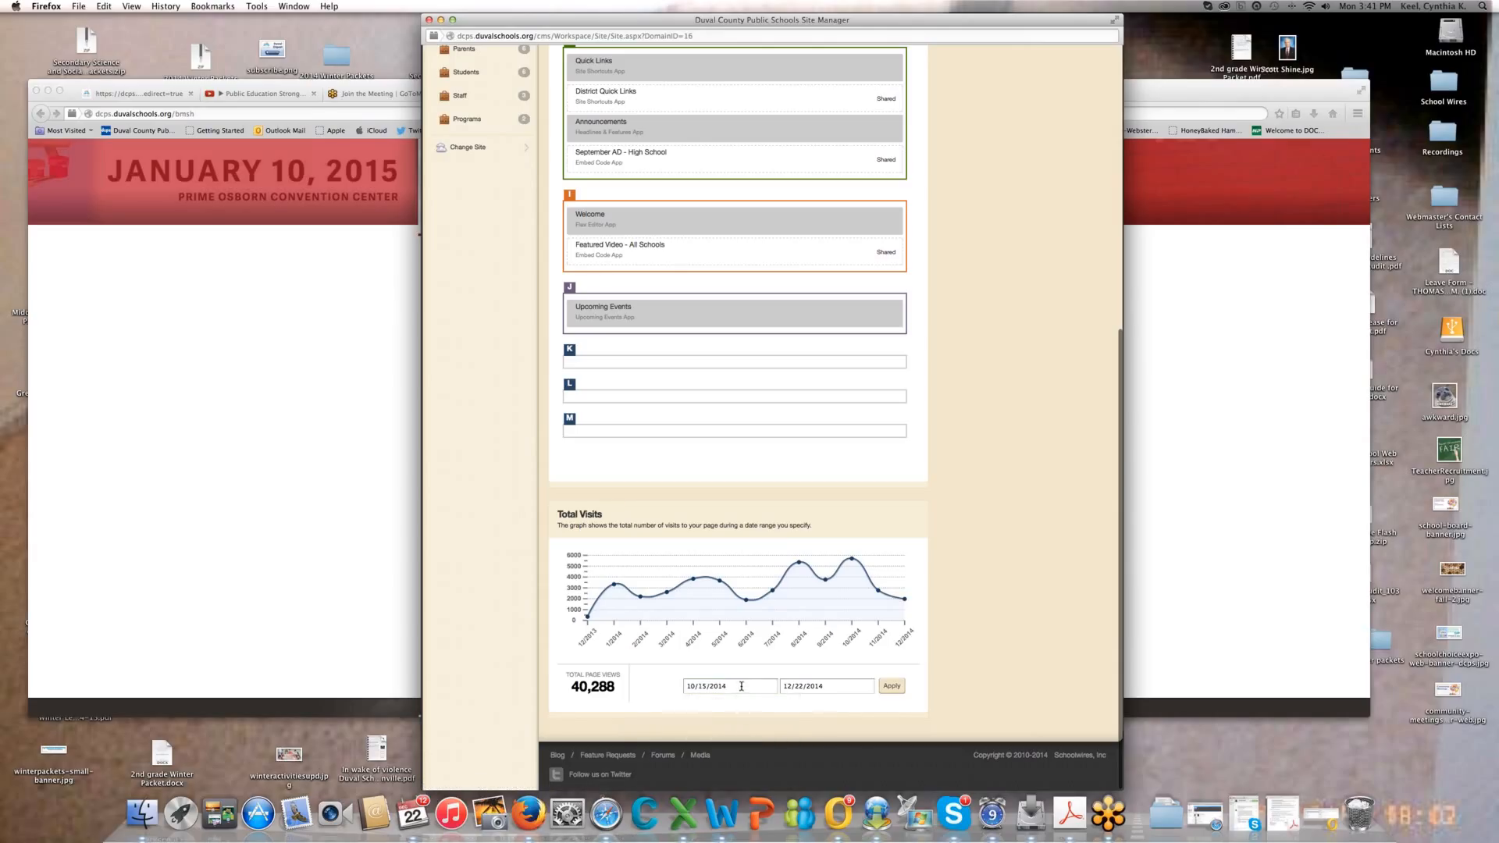
left_click(891, 687)
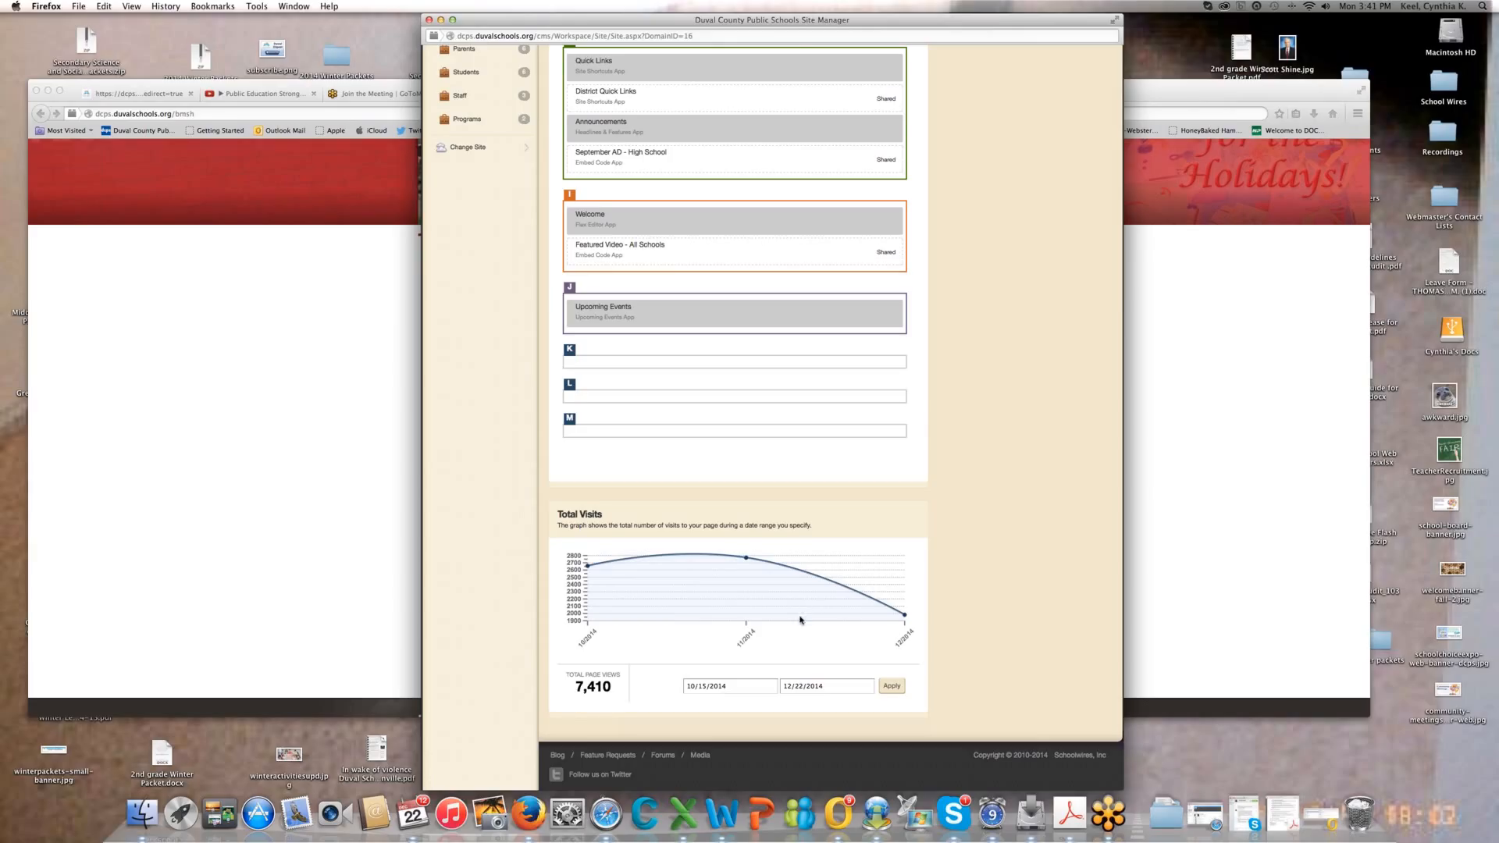
- Open the Programs channel workspace and look over its list of sections
scroll(800, 620, "up", 10)
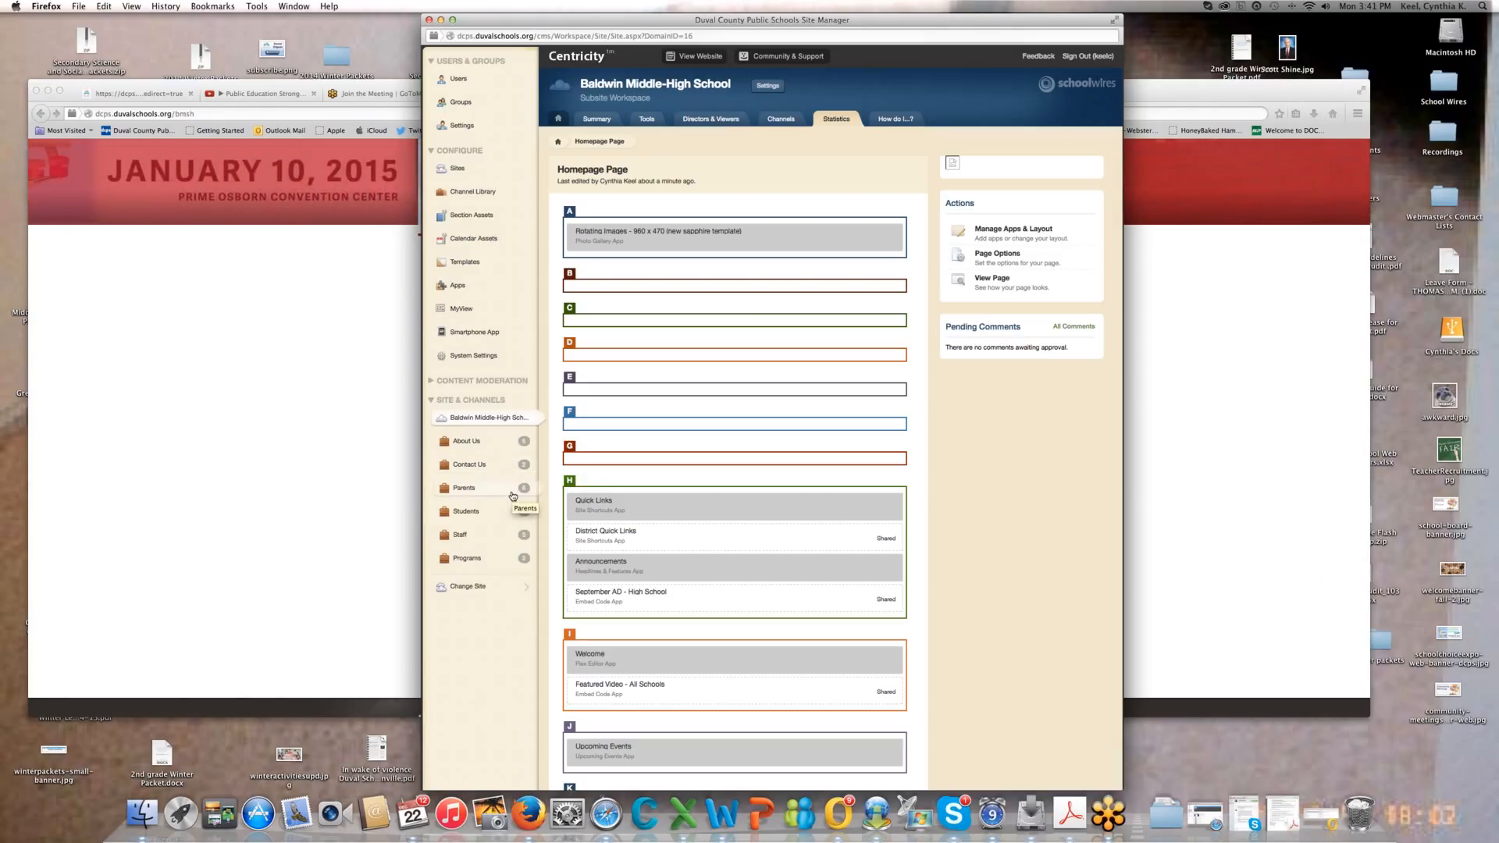
left_click(480, 560)
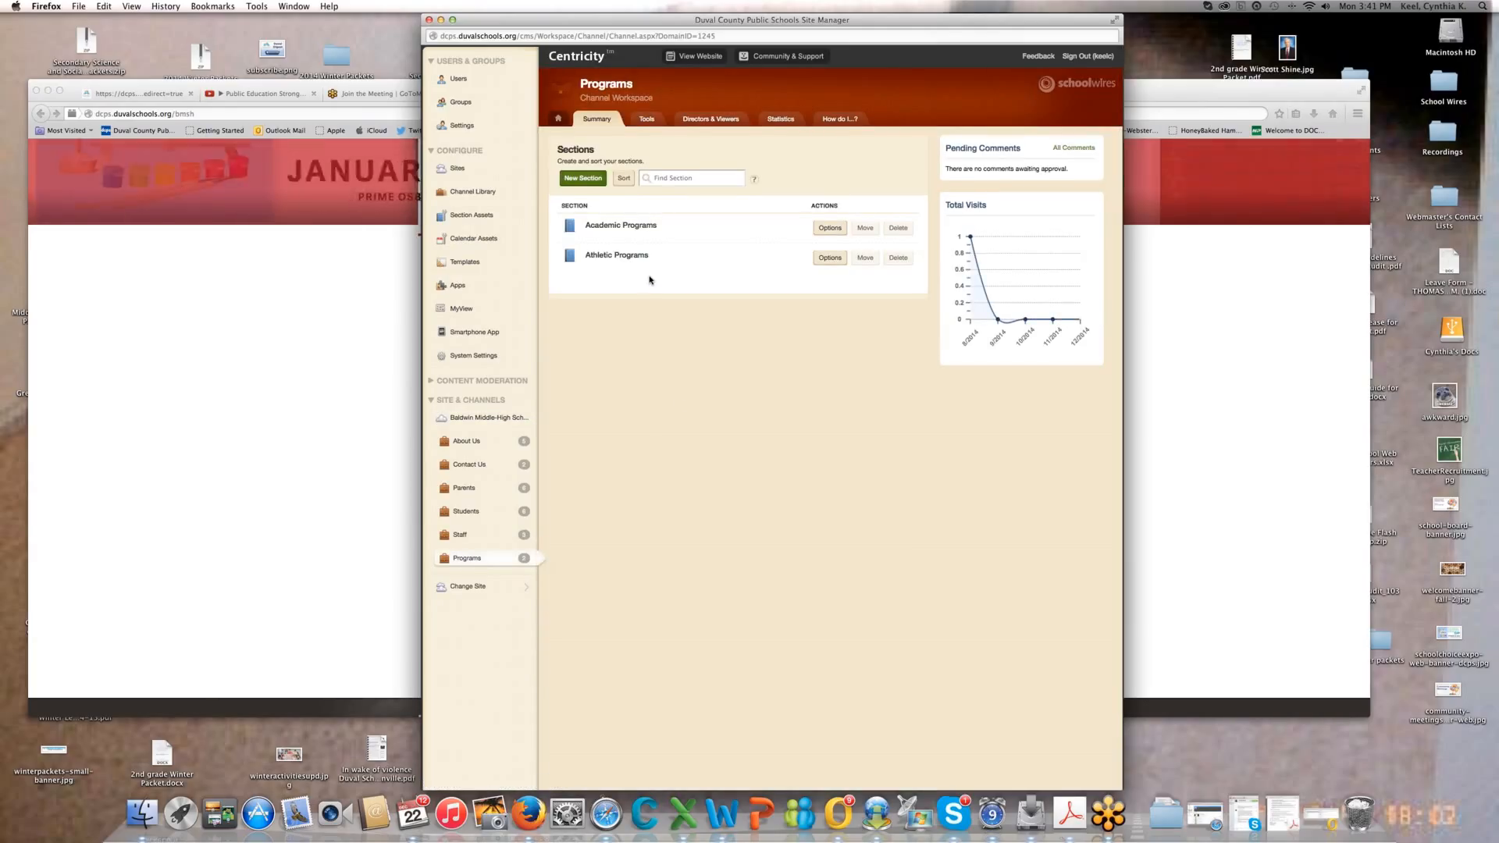
scroll(656, 258, "down", 1)
scroll(692, 179, "up", 1)
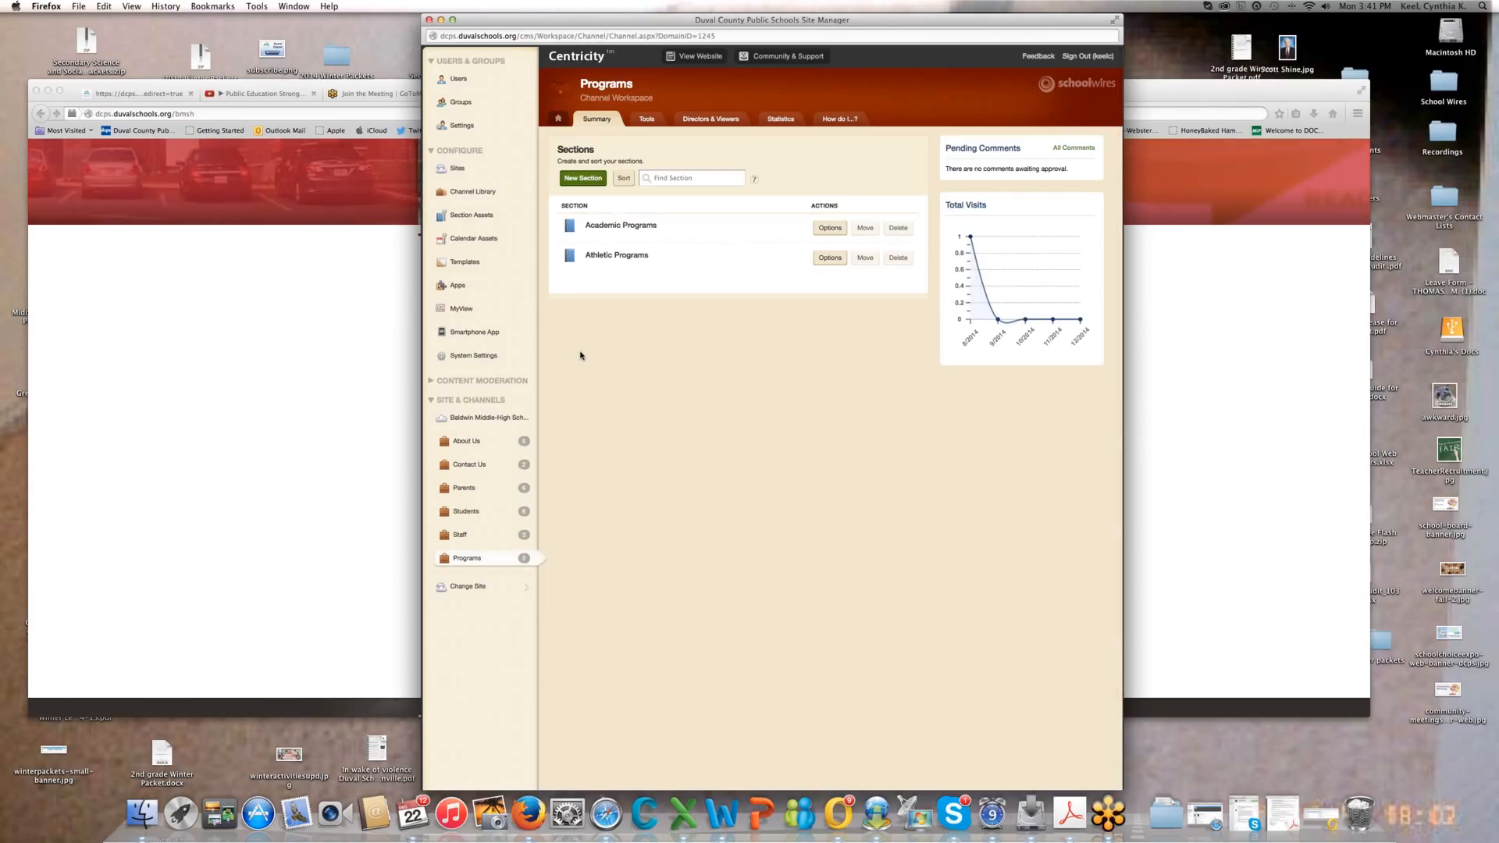
- Create a new blank section in the Programs channel with Student Schedules as both the section name and menu name
left_click(592, 190)
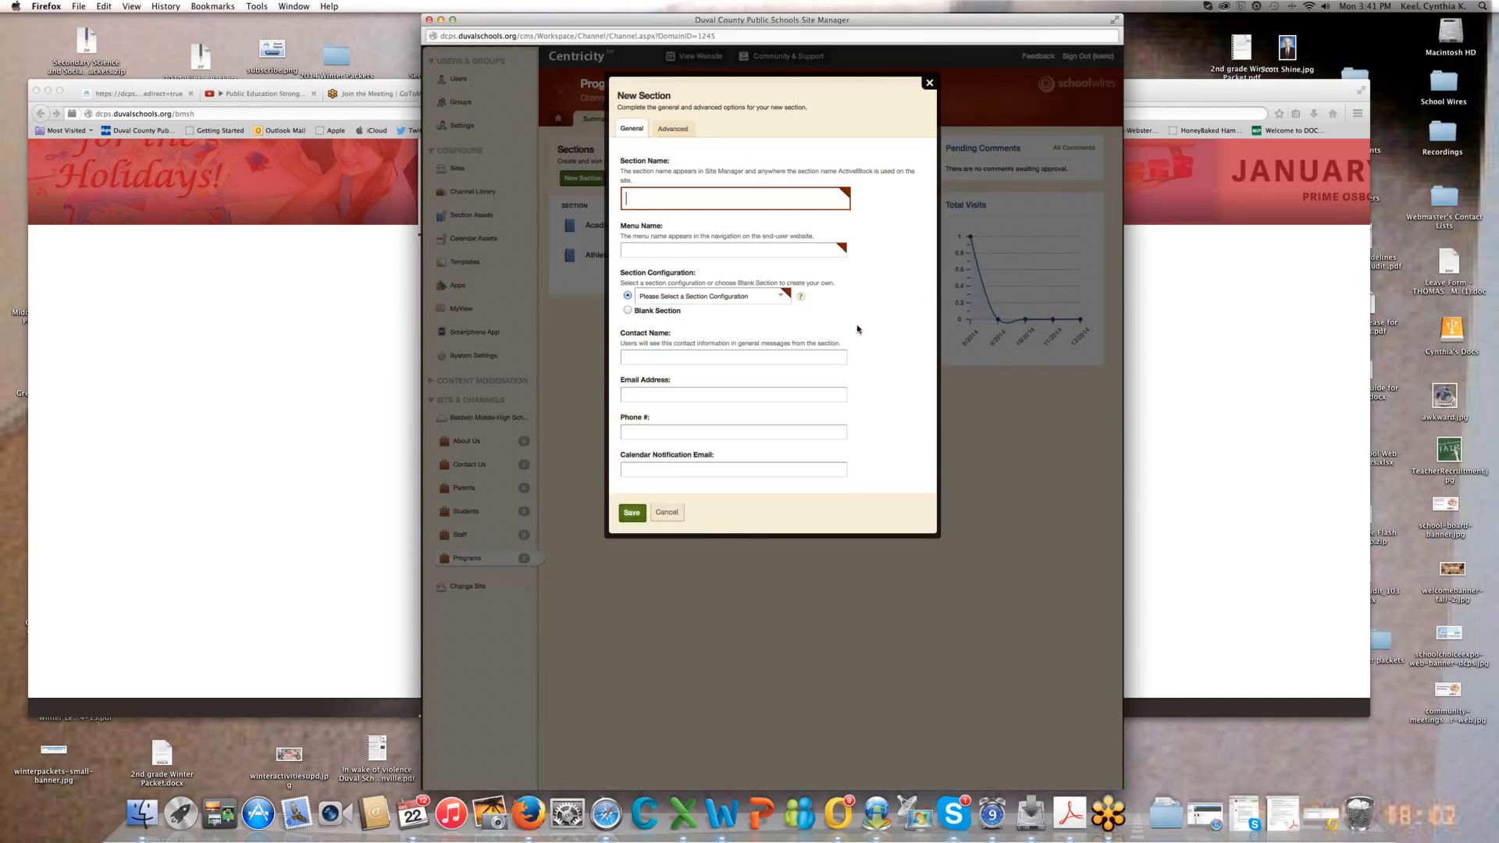
type("Stu")
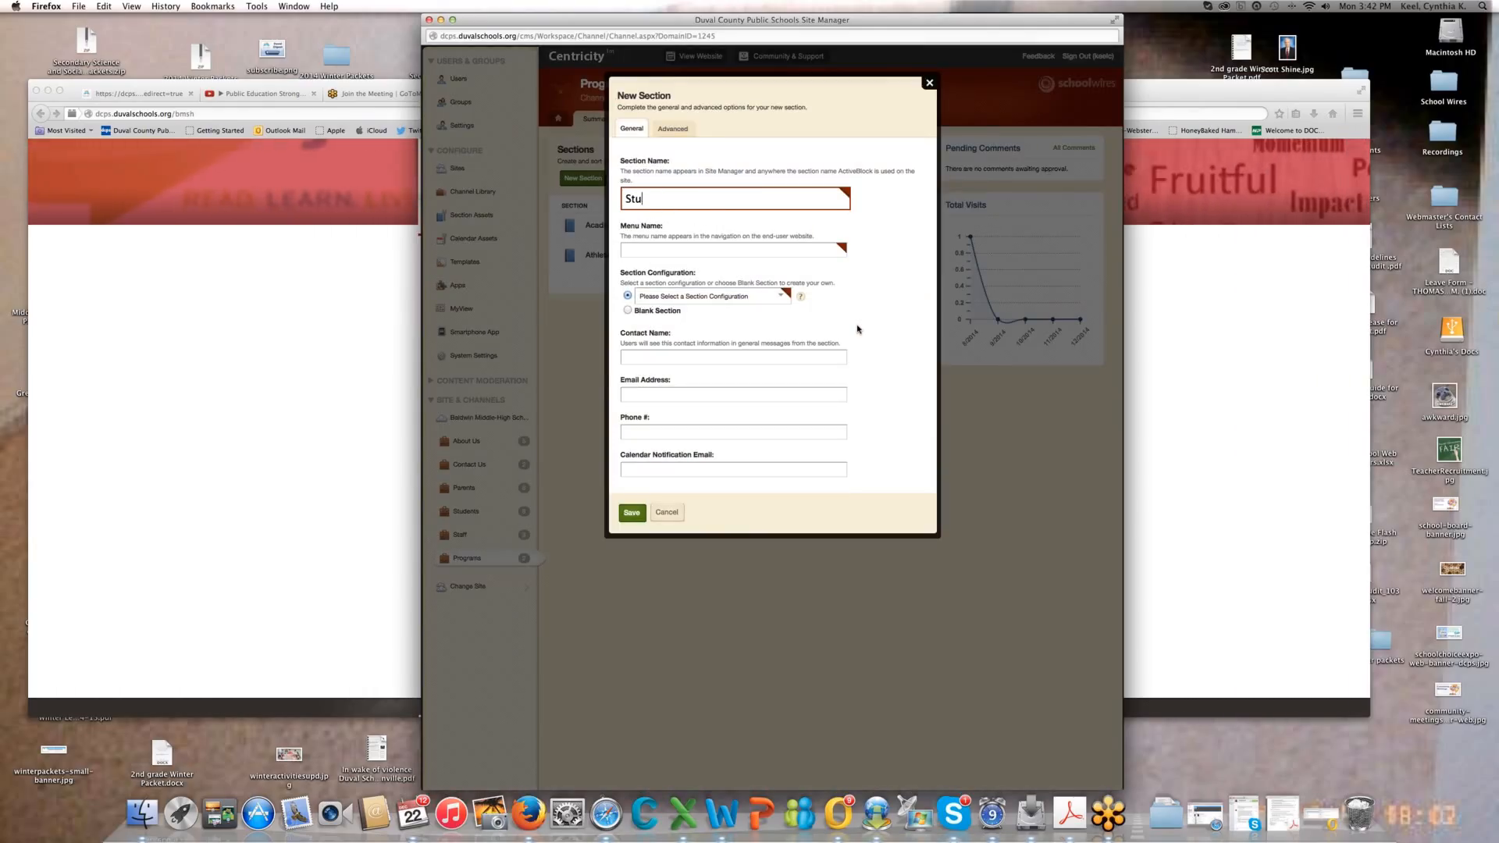
type("dent Schedules")
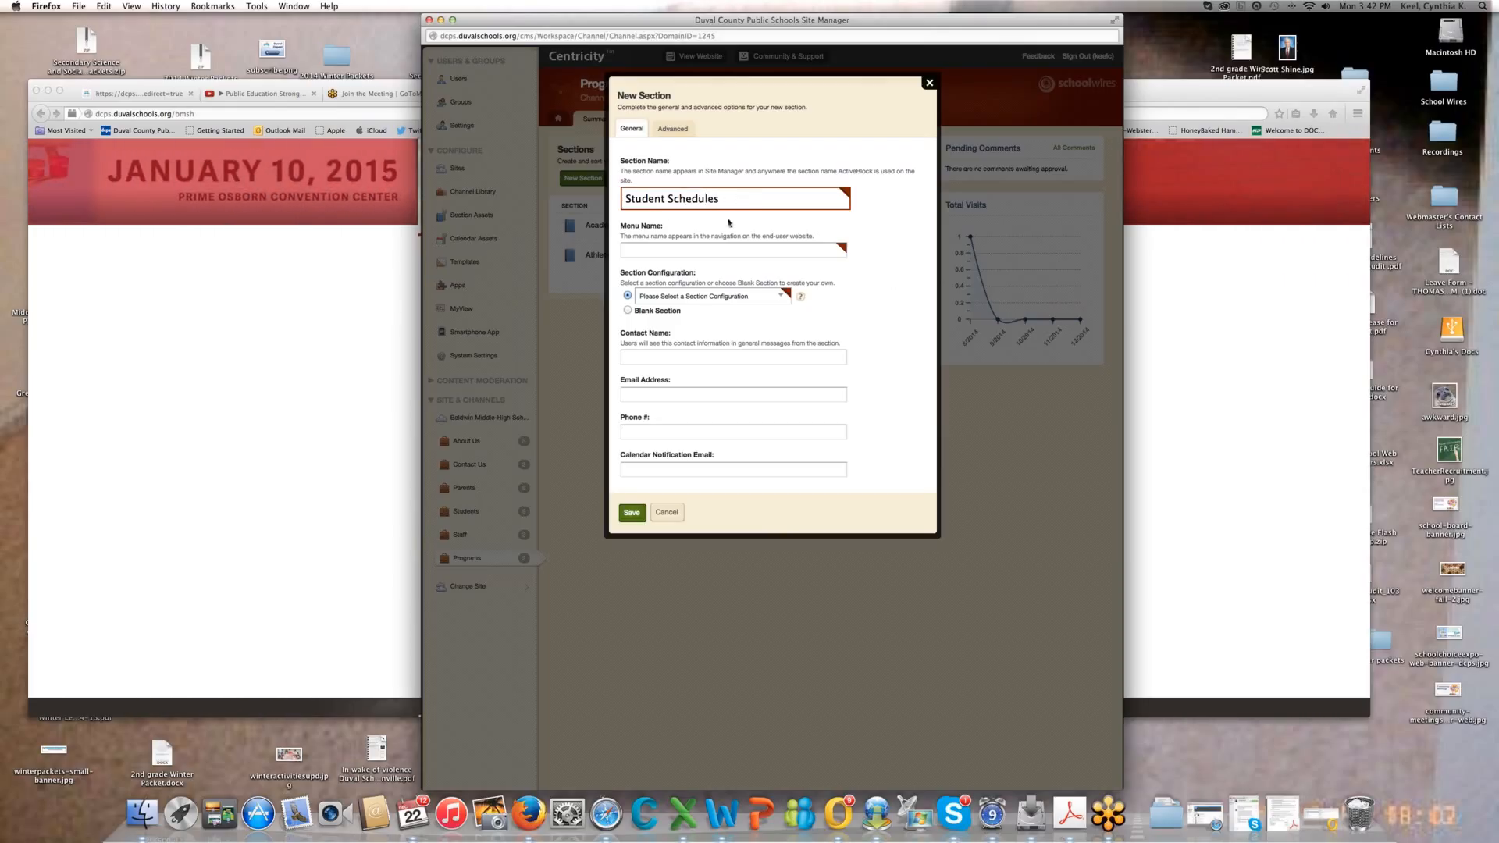
left_click(714, 254)
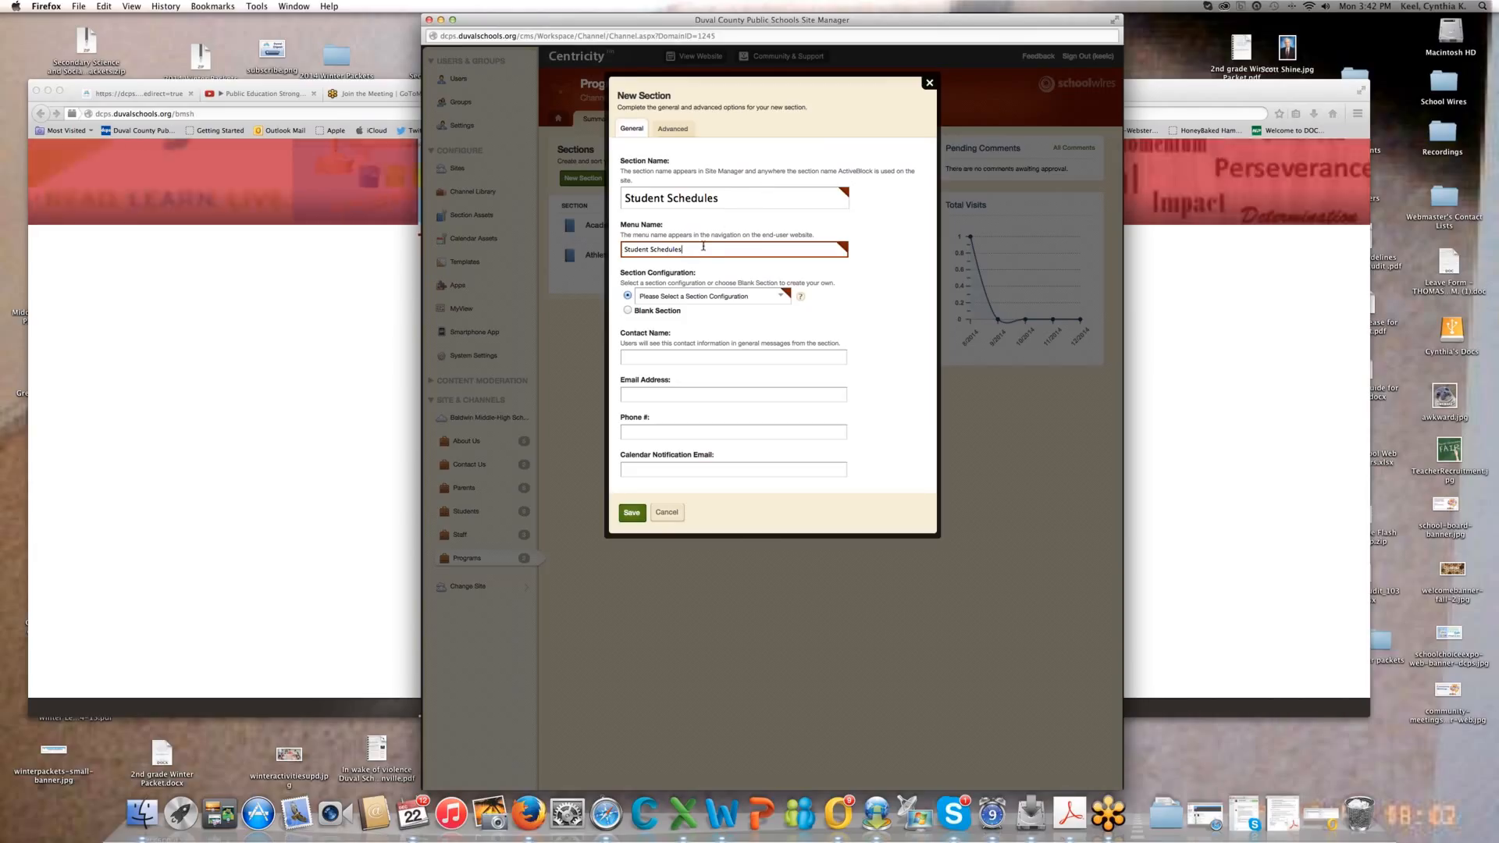
left_click_drag(700, 250, 629, 249)
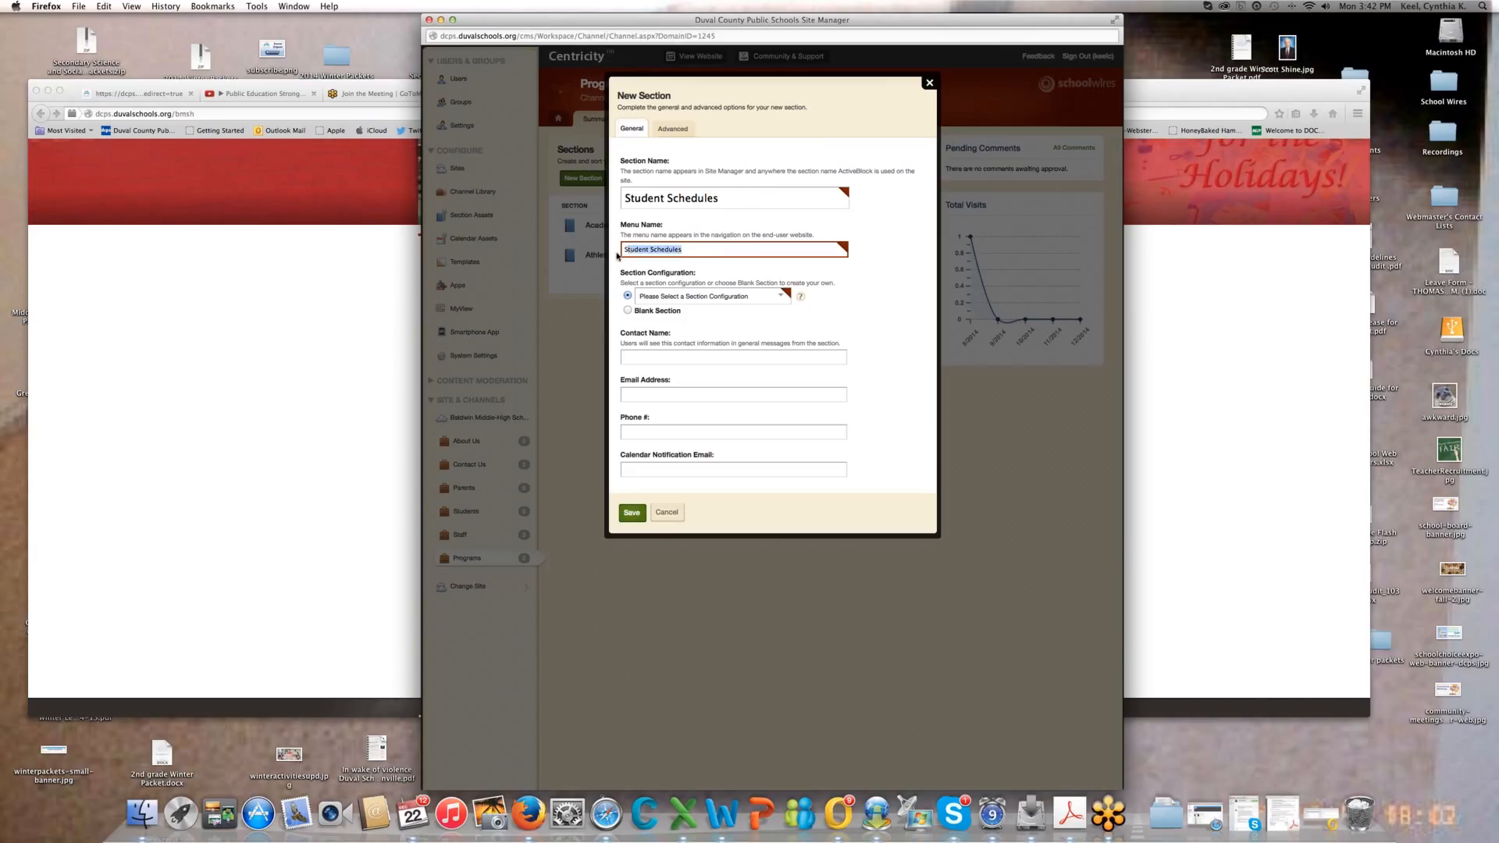
left_click(705, 196)
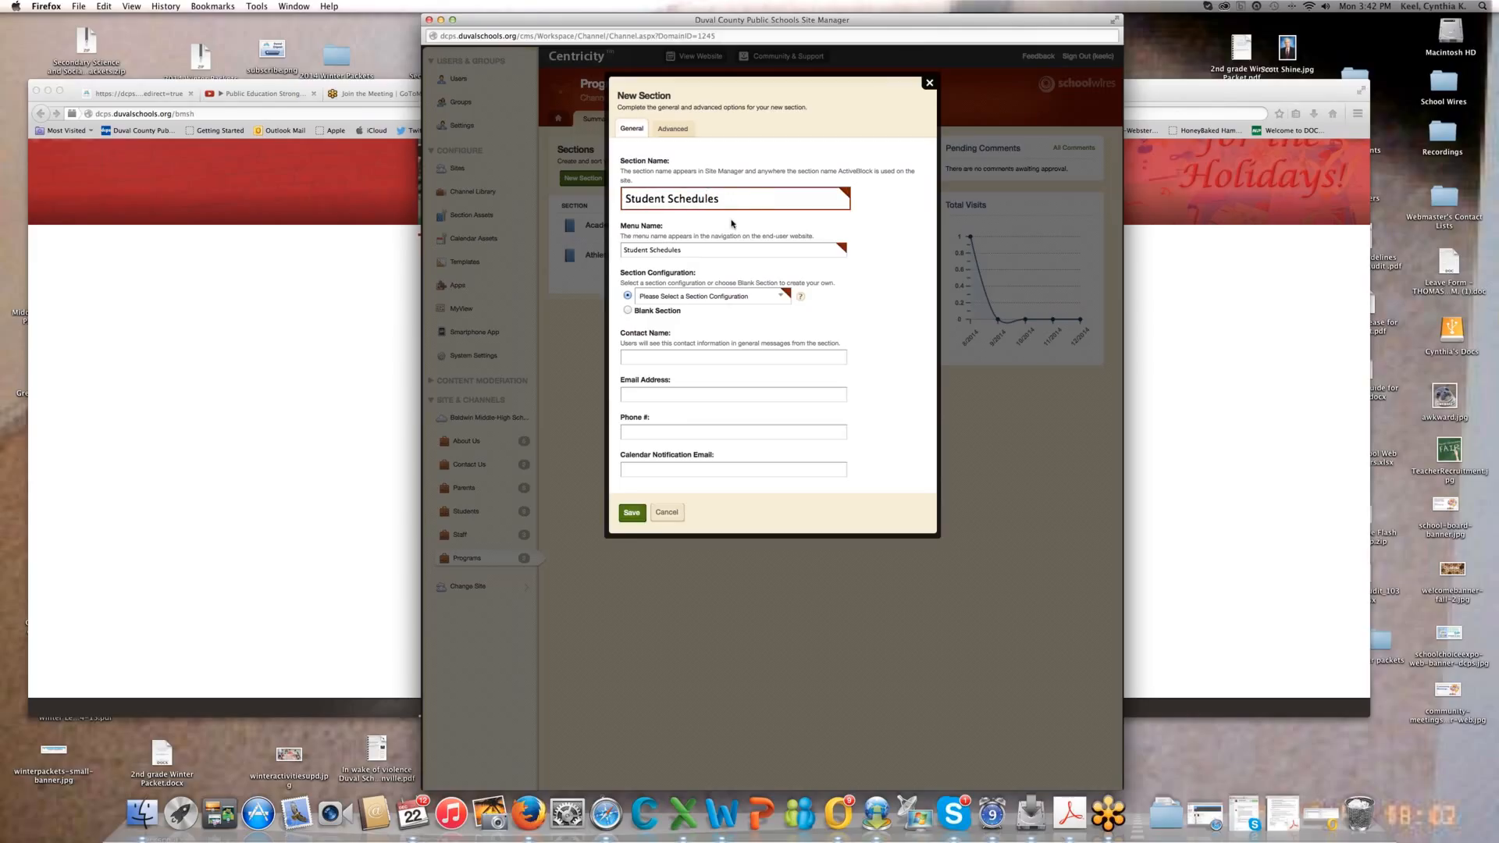
left_click(628, 310)
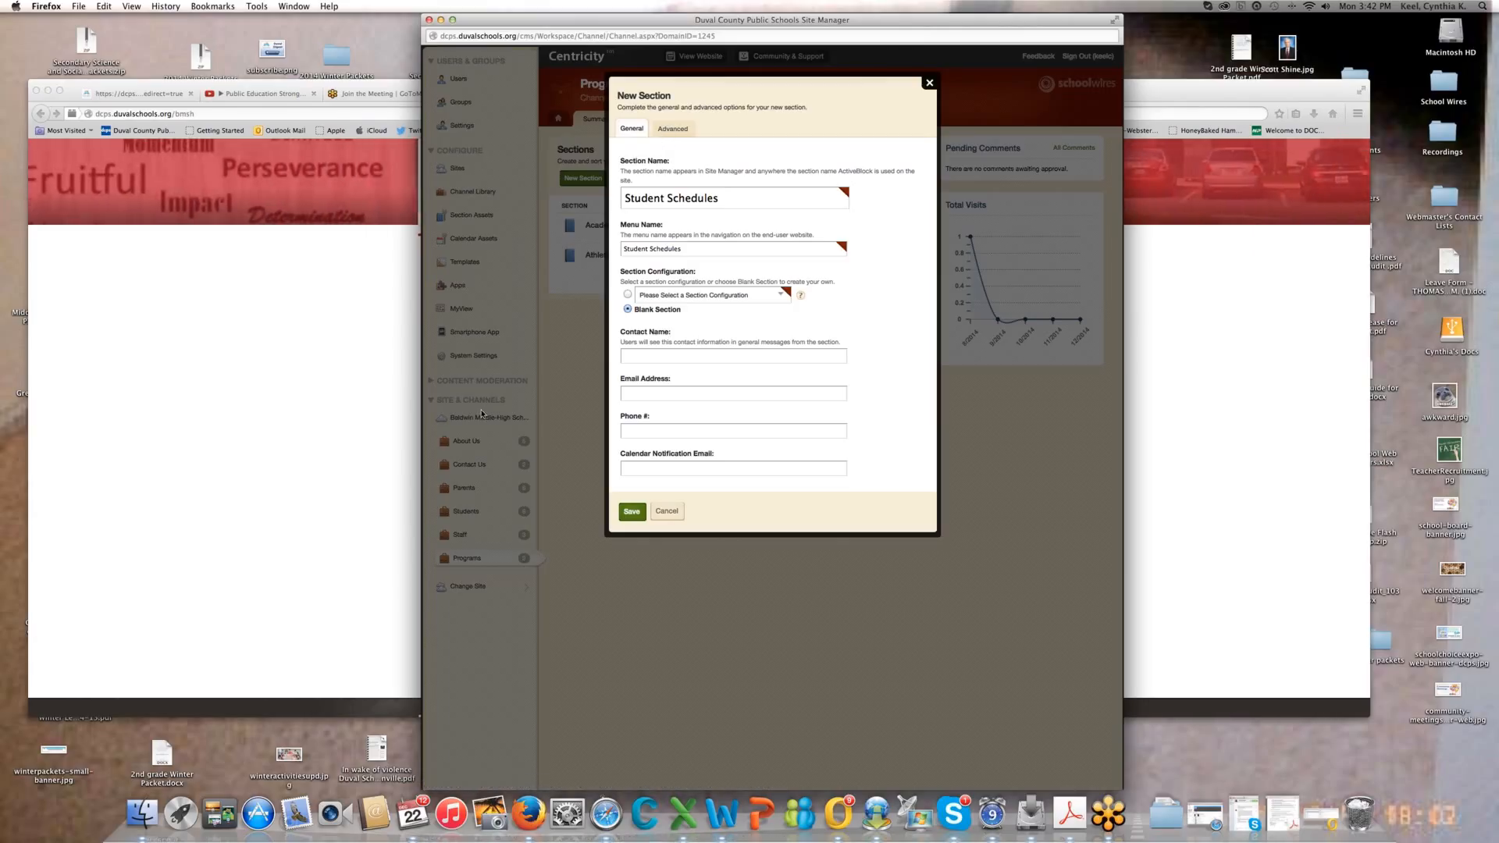
left_click(632, 516)
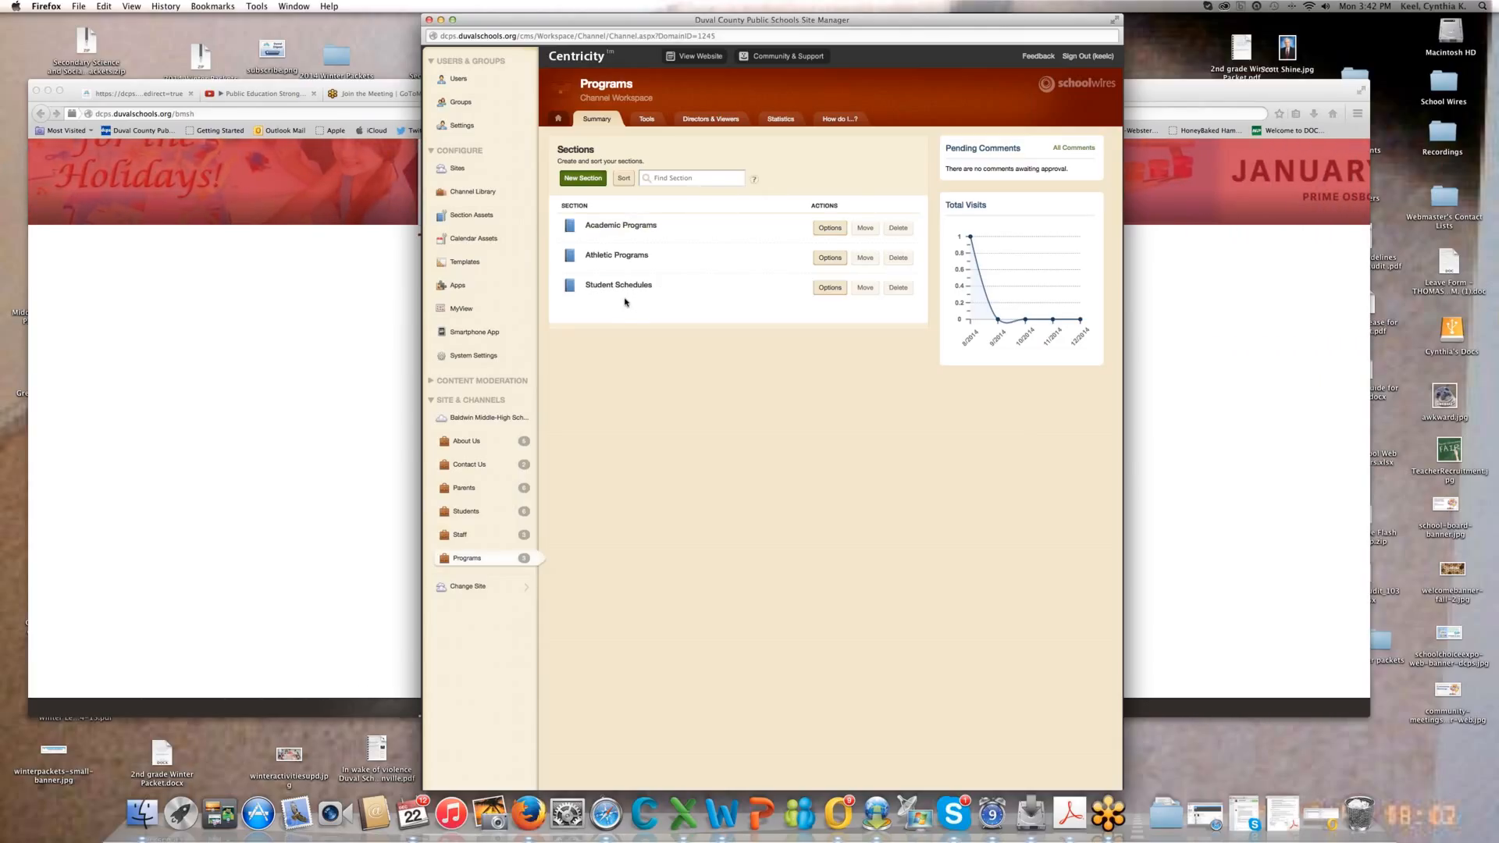
- Open the Student Schedules section and add a new Flex Page named Welcome
left_click(605, 286)
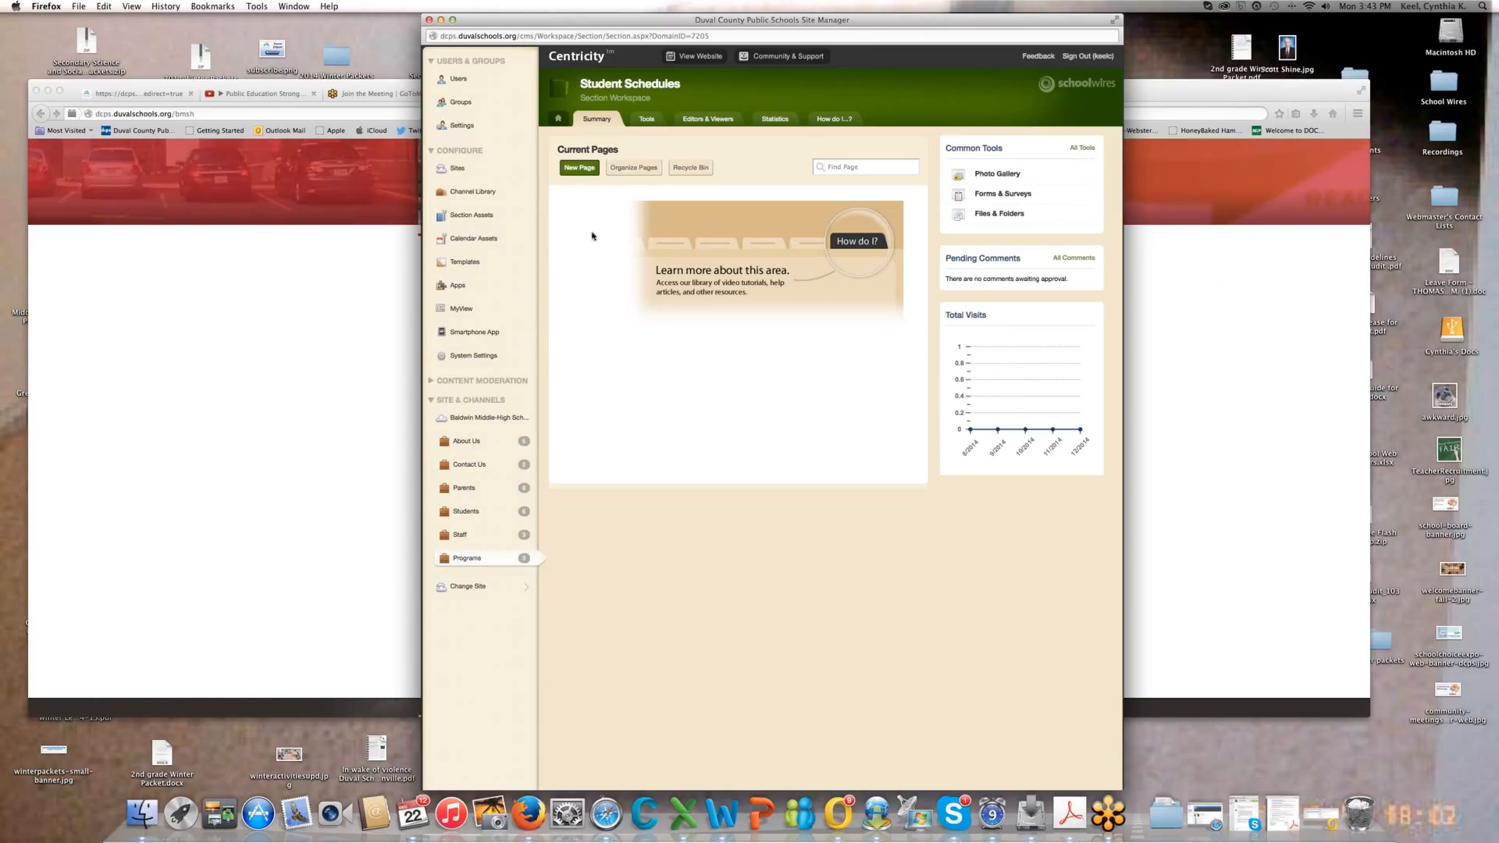
left_click(580, 168)
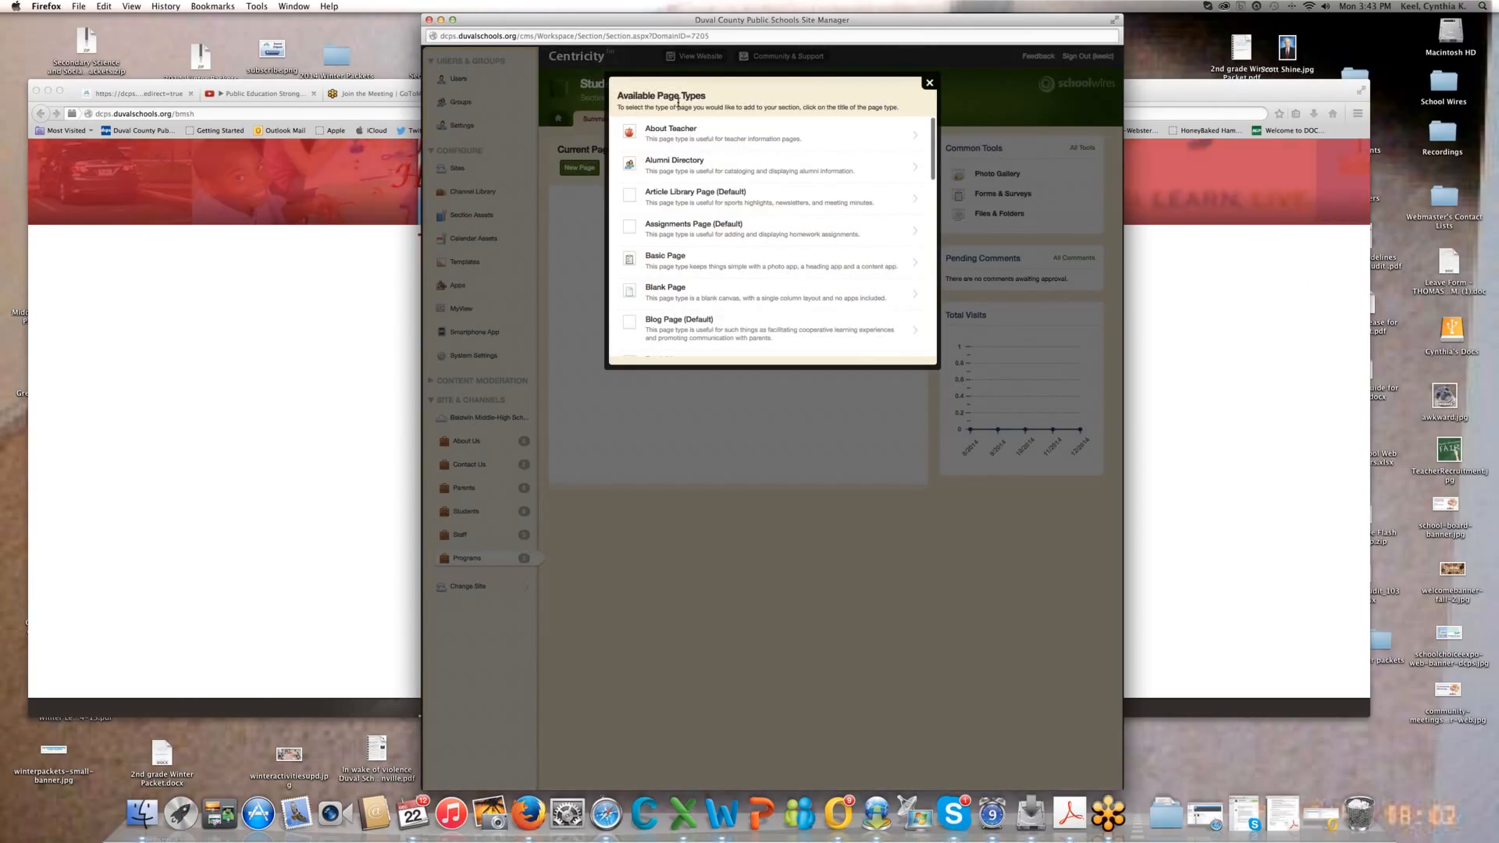
scroll(736, 210, "down", 5)
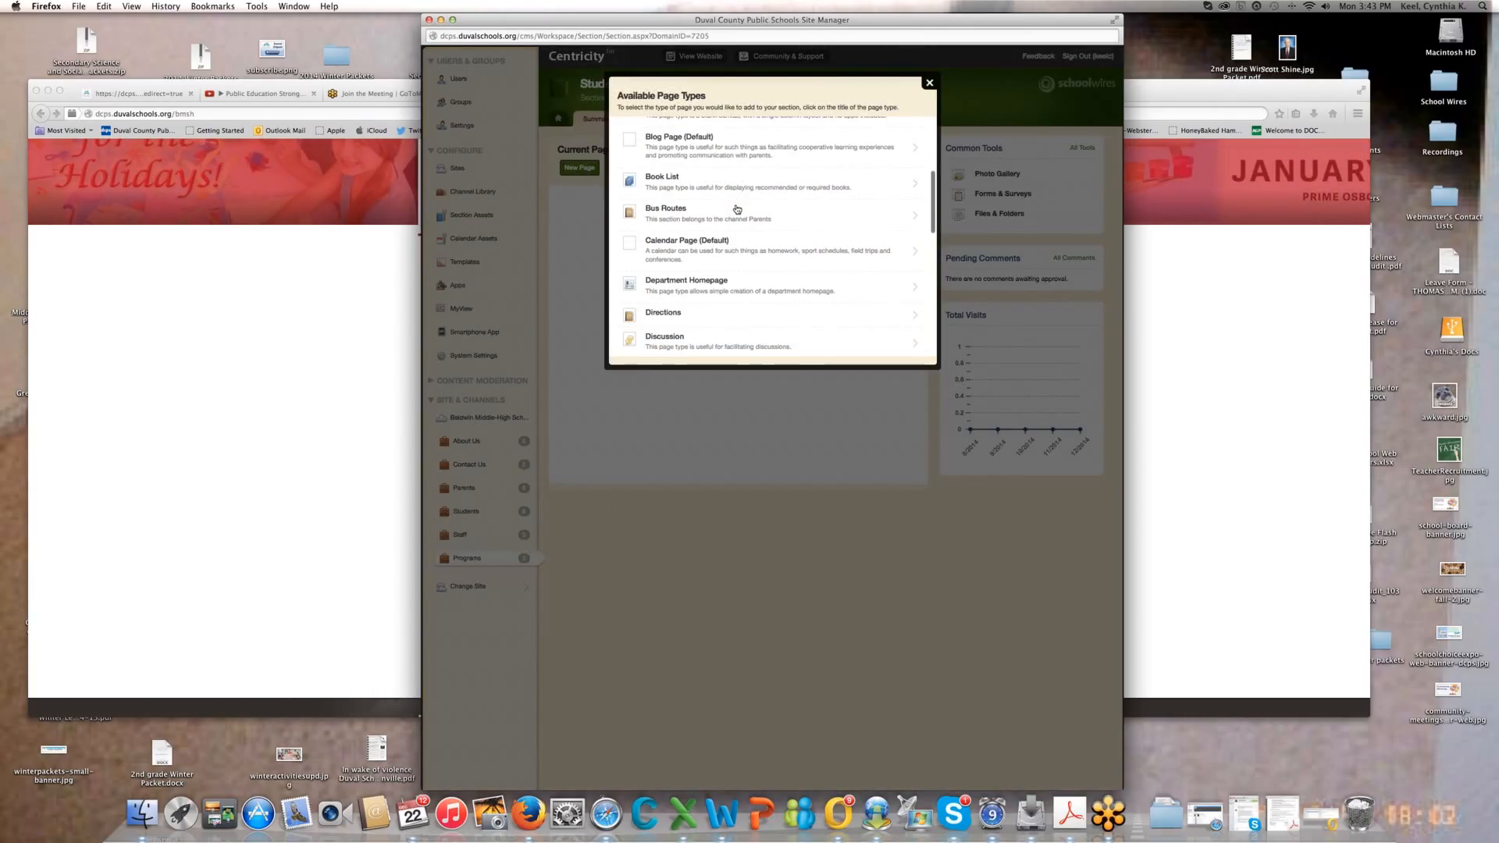
scroll(736, 210, "down", 5)
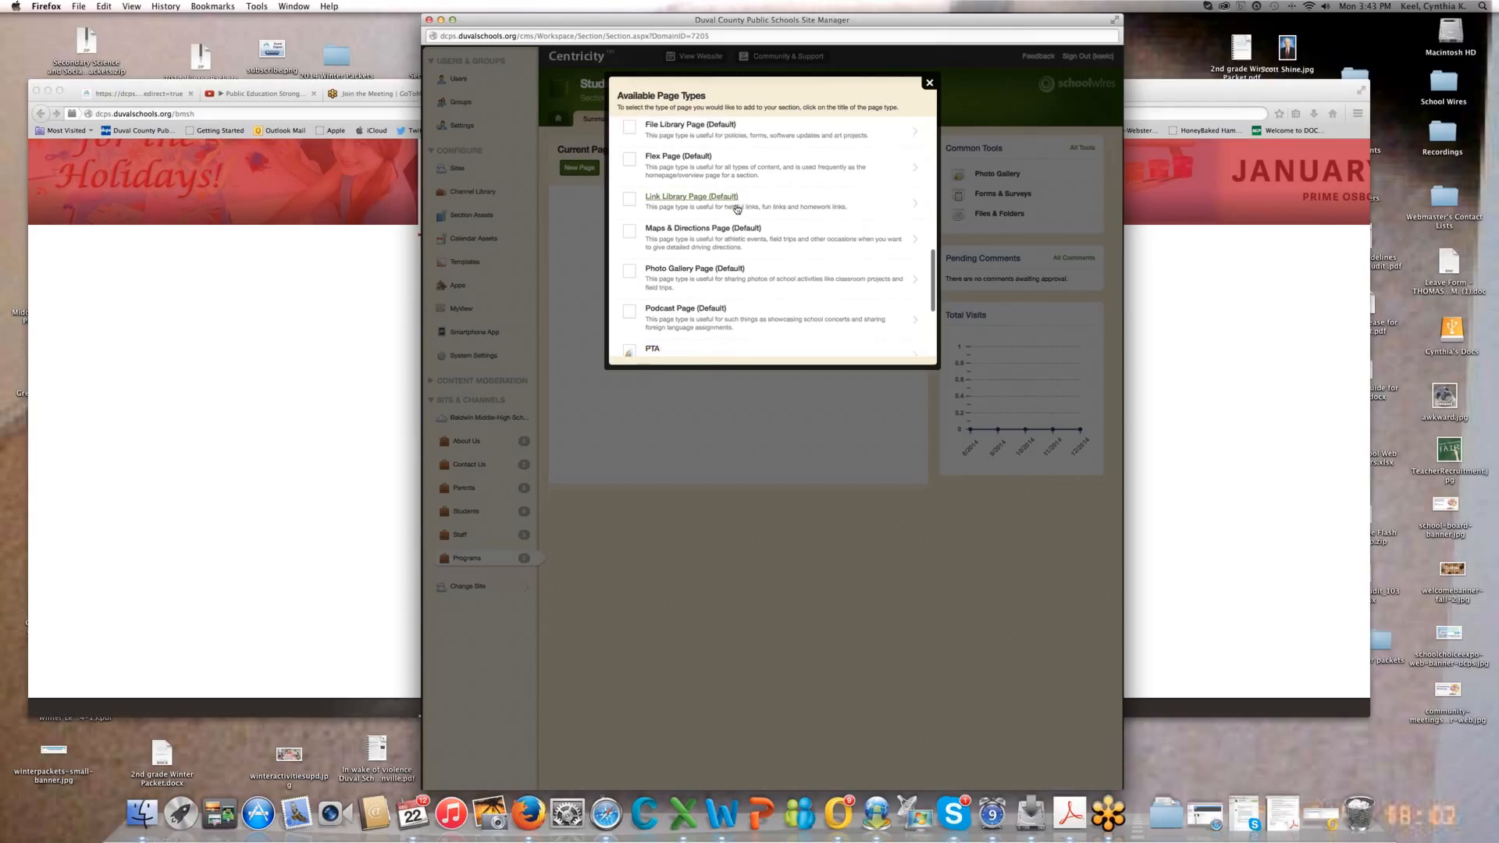
scroll(737, 209, "up", 3)
scroll(736, 209, "down", 2)
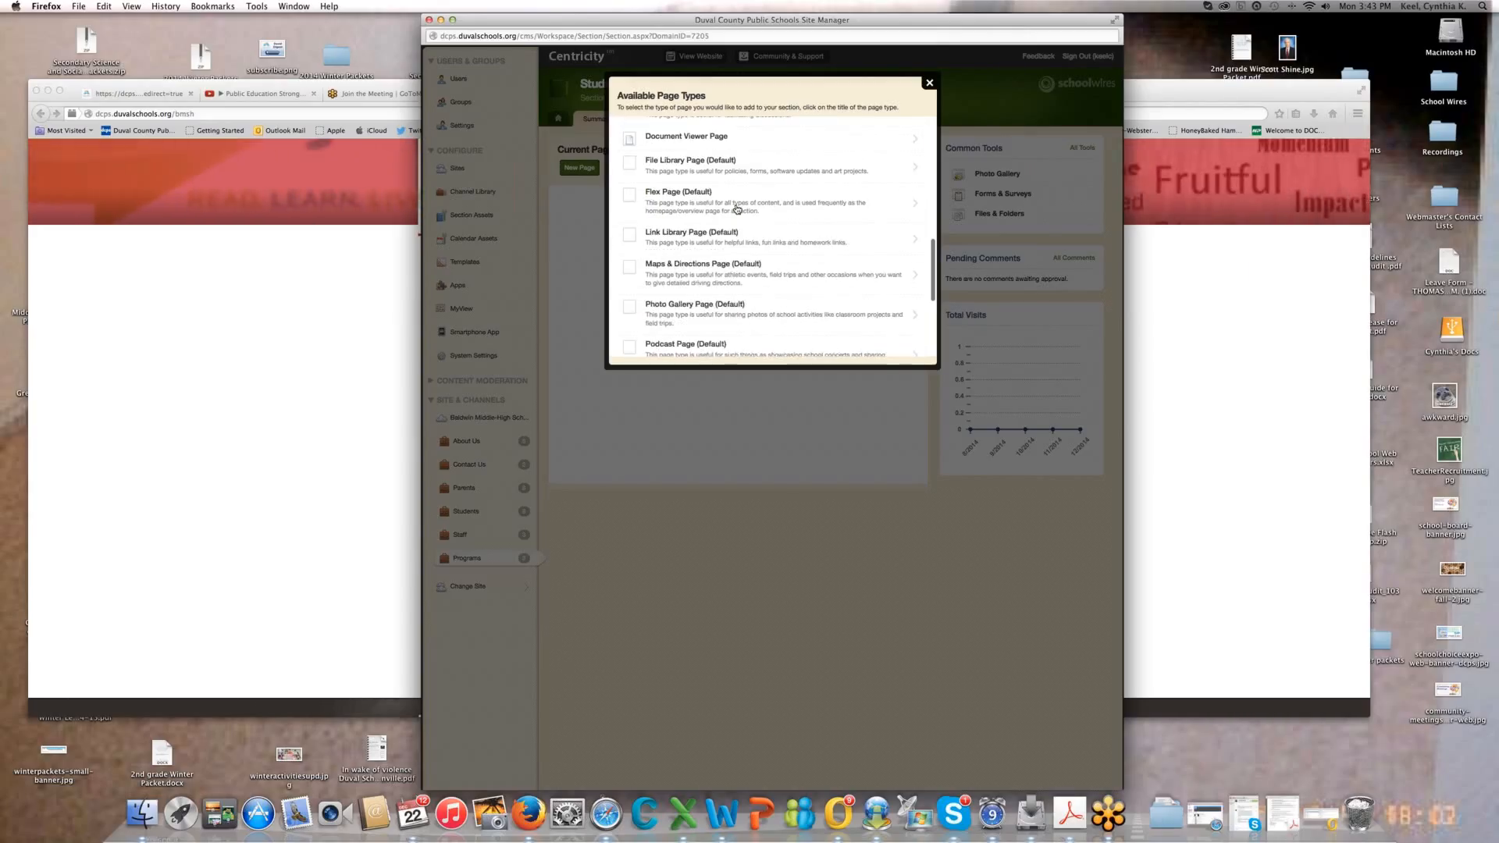
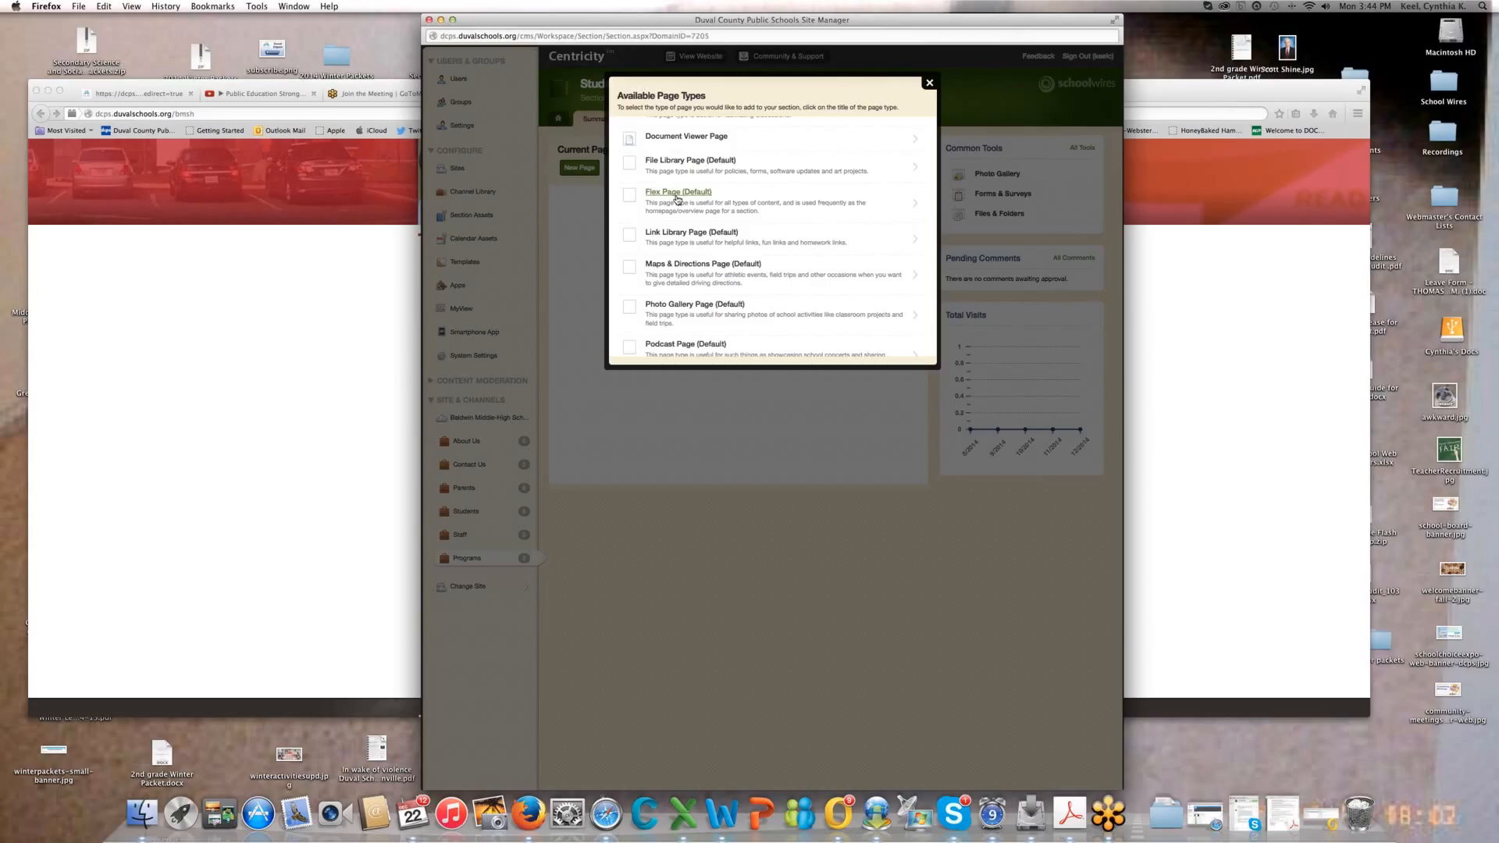
left_click(677, 200)
left_click(680, 177)
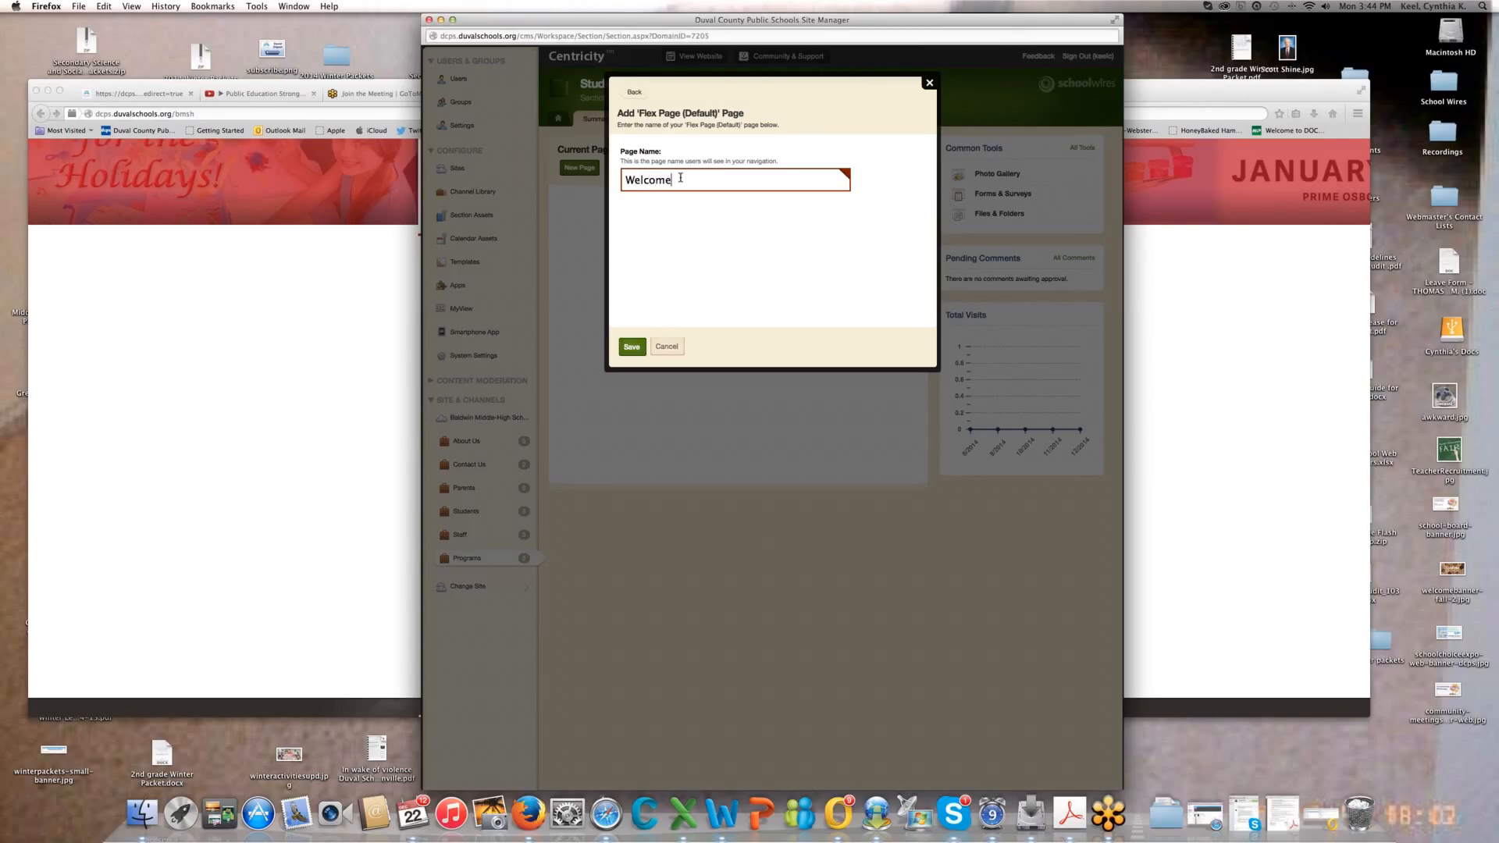
left_click(628, 346)
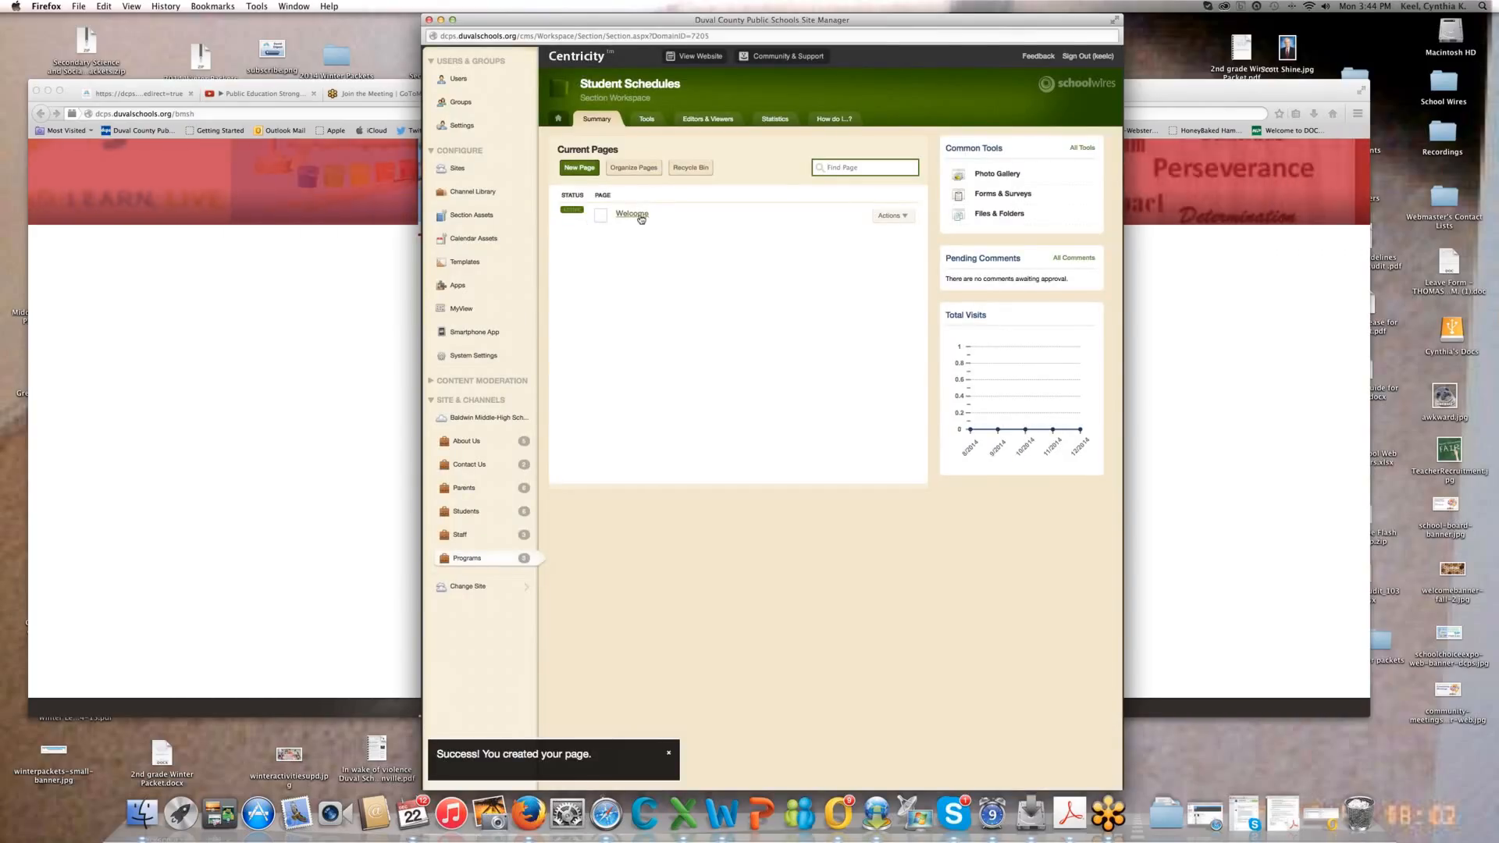
- Add a File Library Page named Documents to the Student Schedules section
left_click(581, 169)
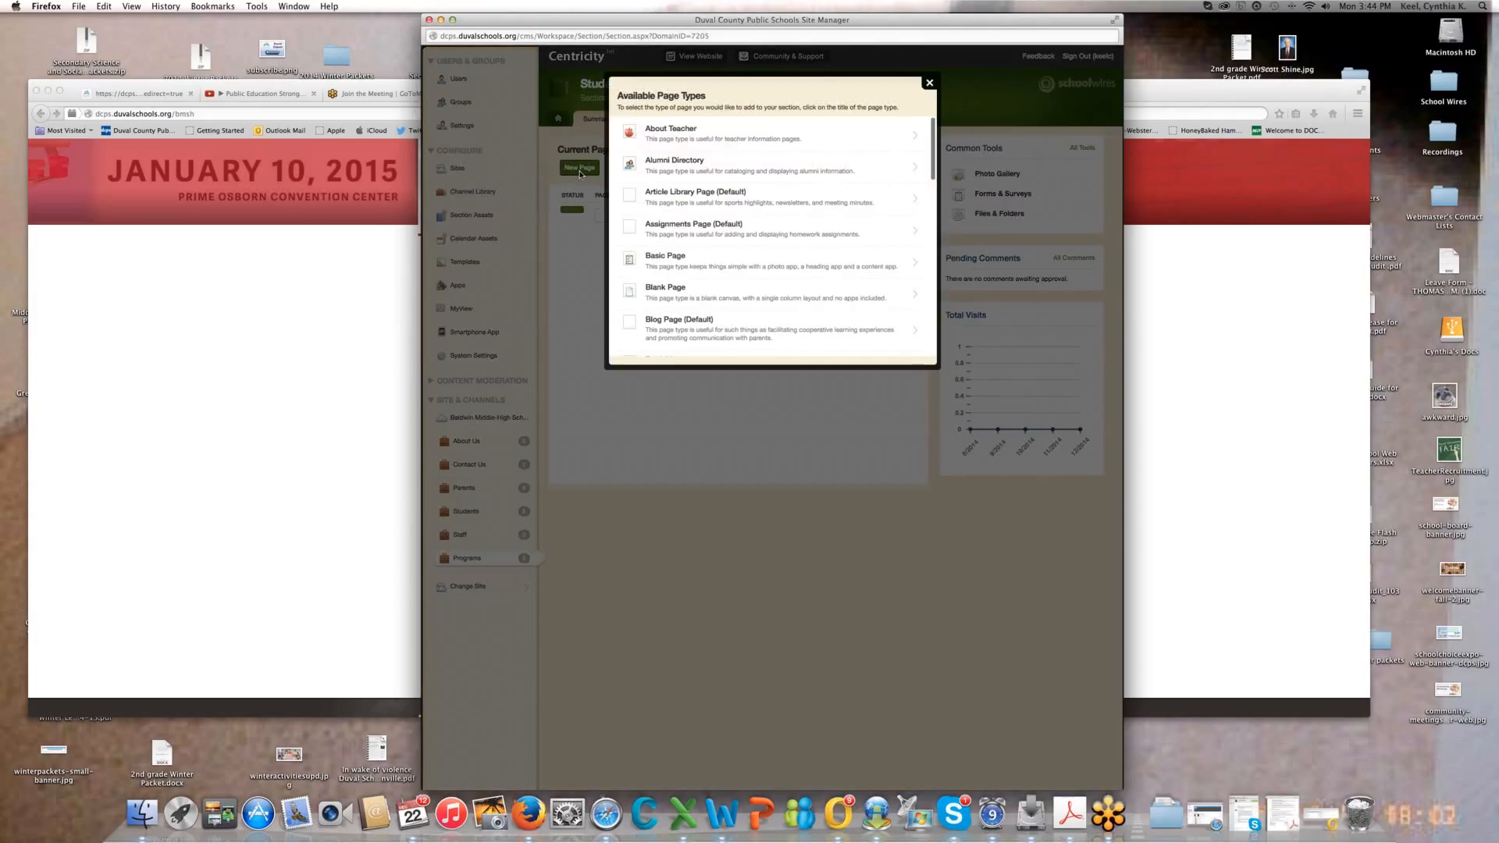
scroll(766, 282, "down", 2)
scroll(766, 281, "down", 5)
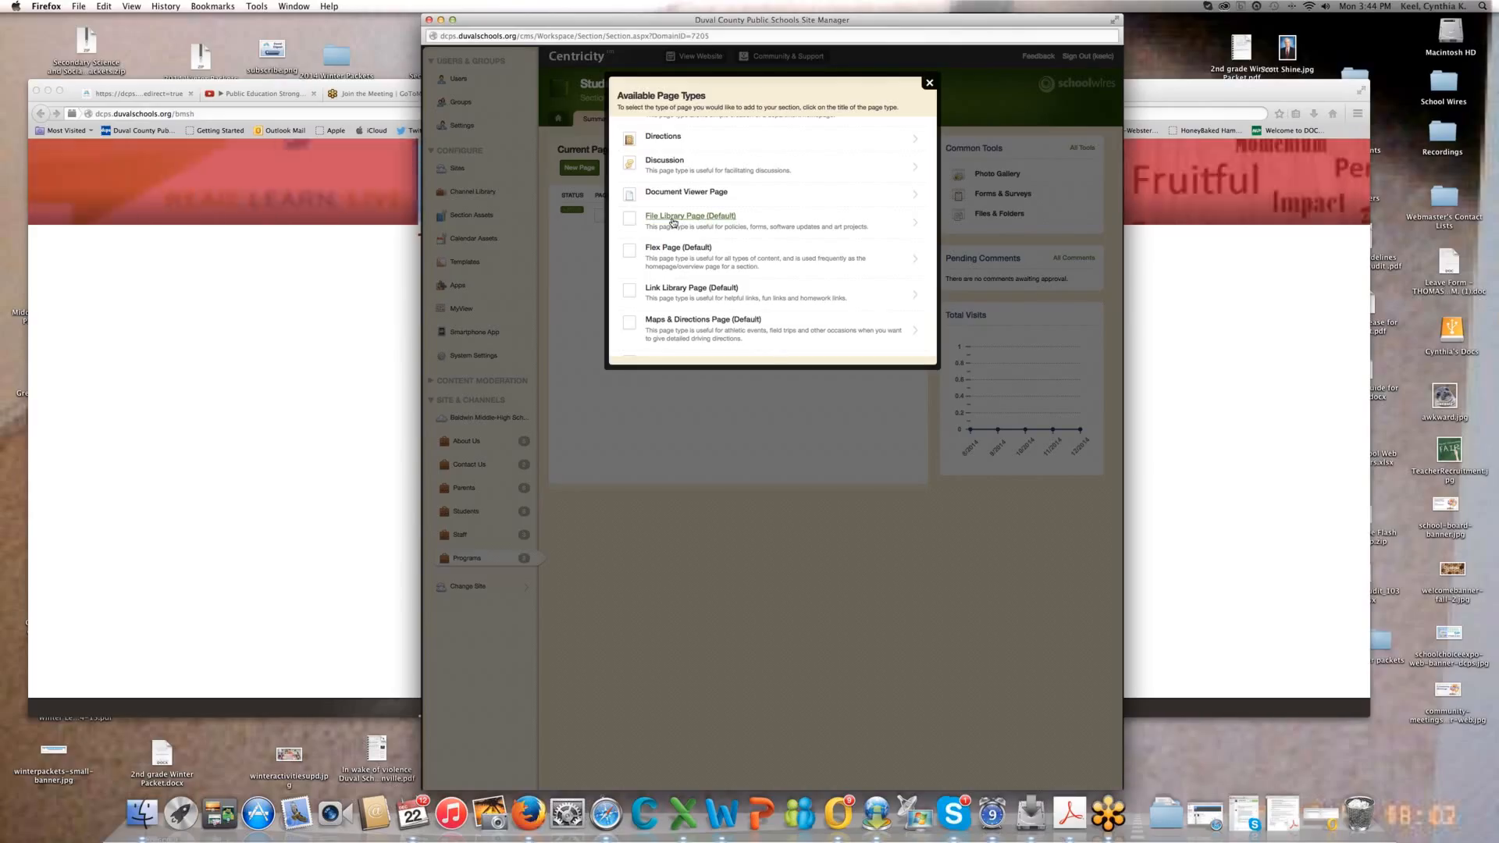
left_click(673, 219)
left_click(695, 179)
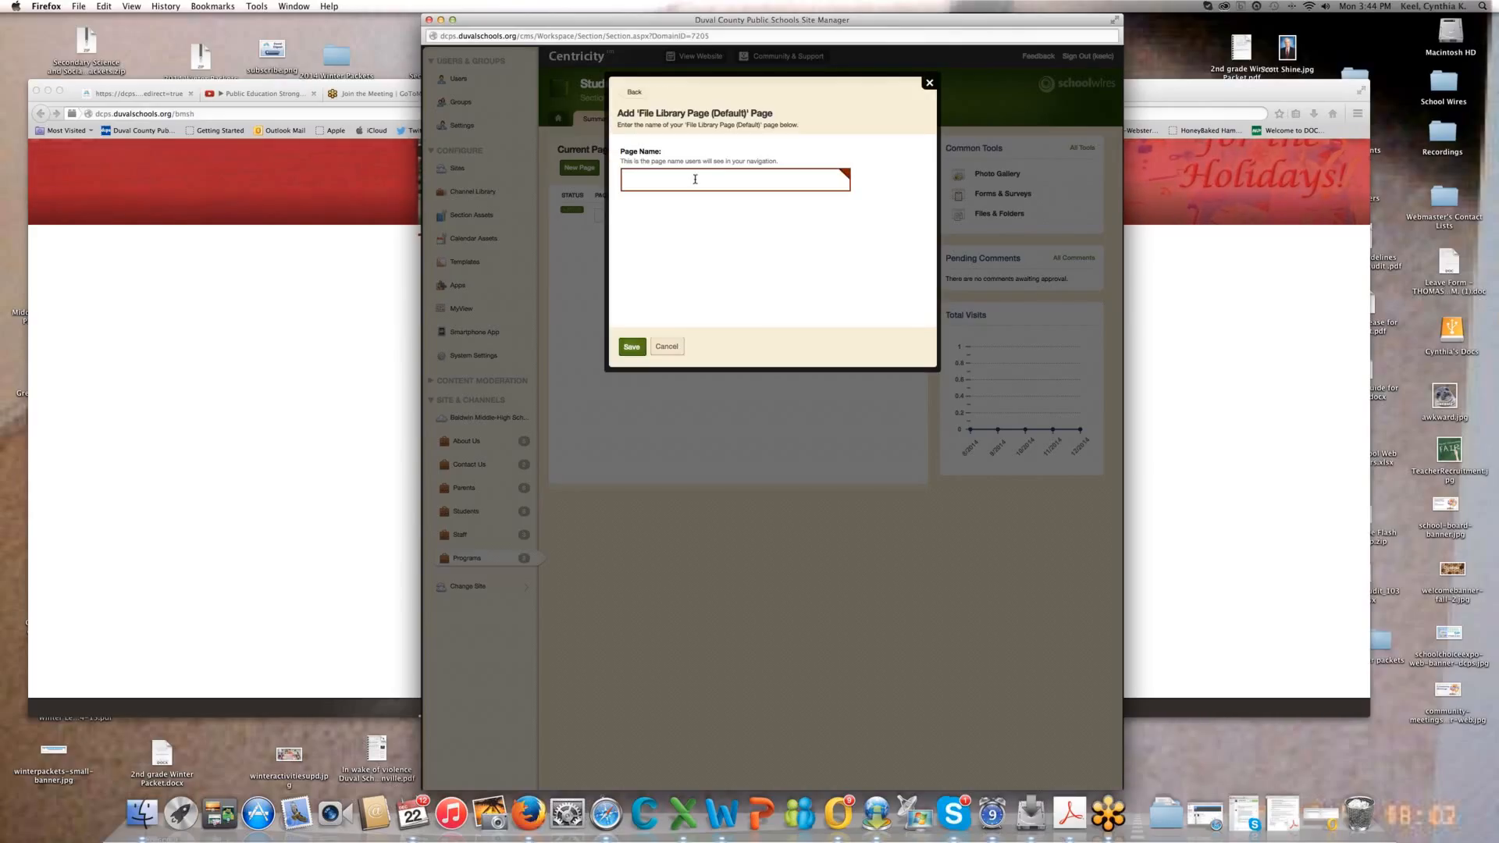
type("Documents")
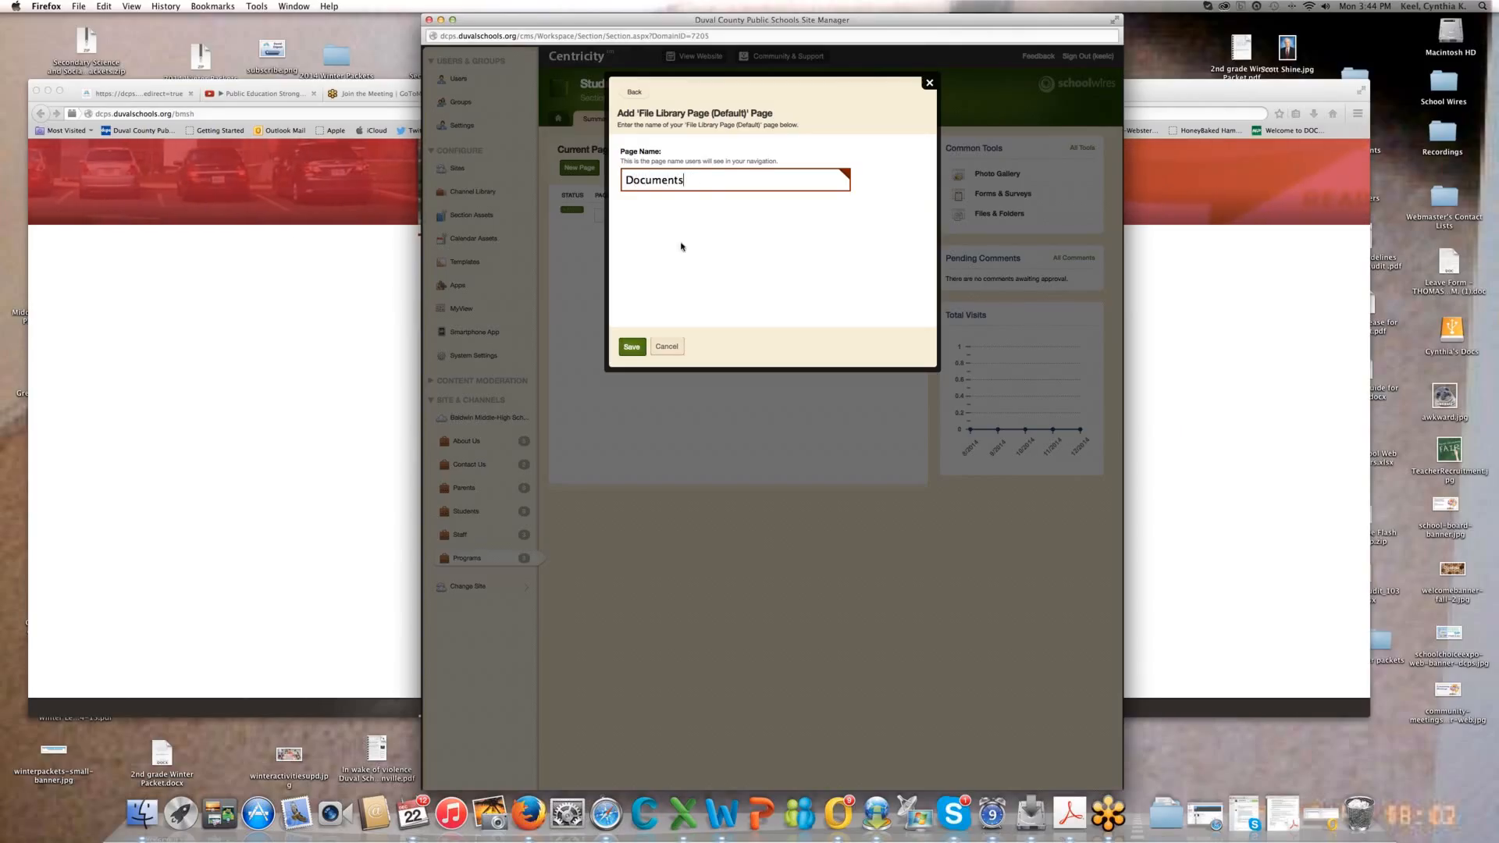
left_click(624, 349)
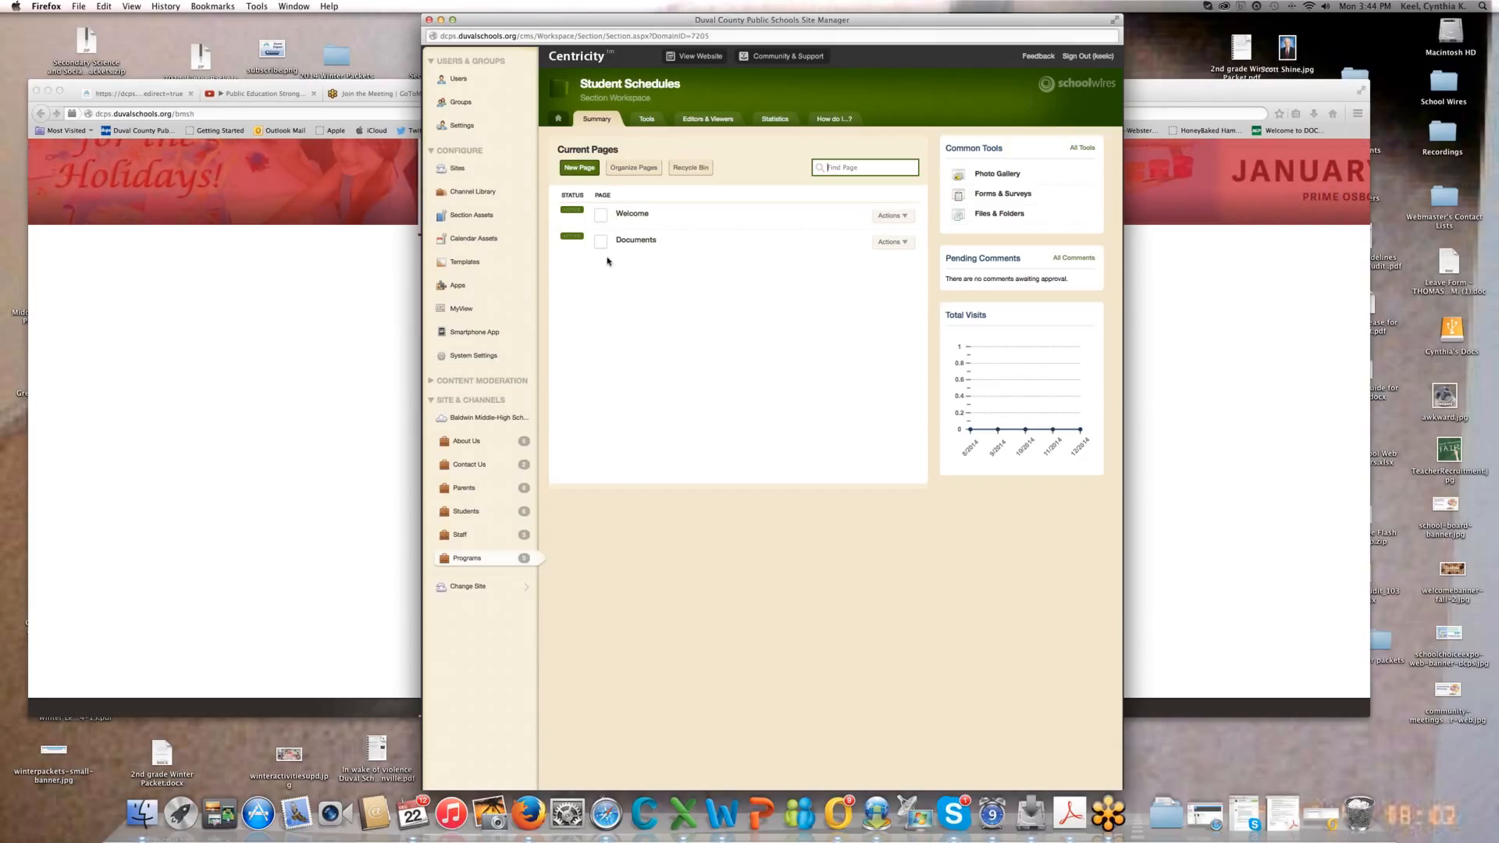
scroll(567, 308, "down", 3)
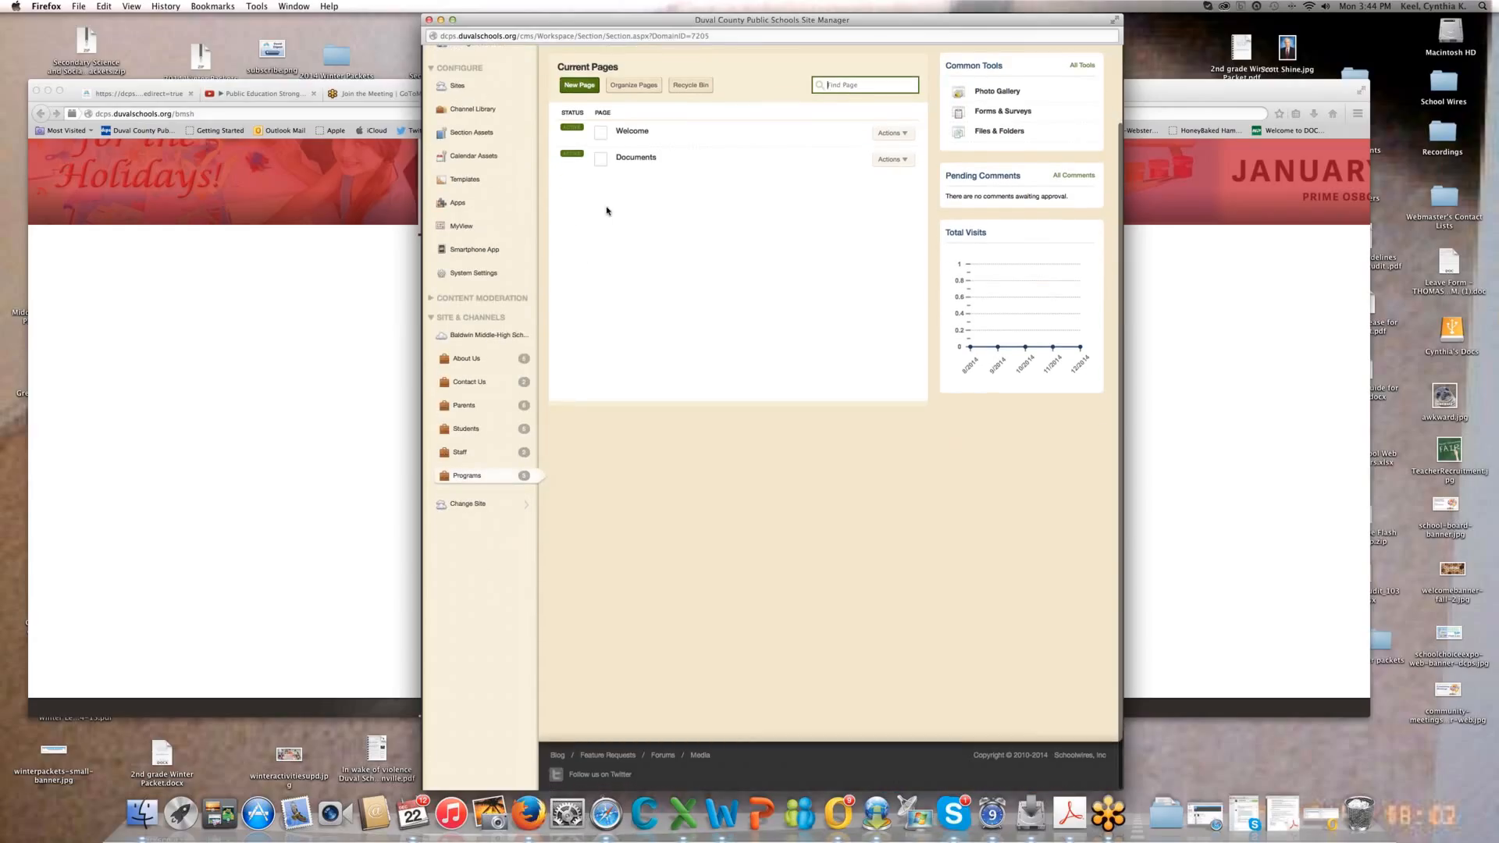
scroll(607, 210, "up", 3)
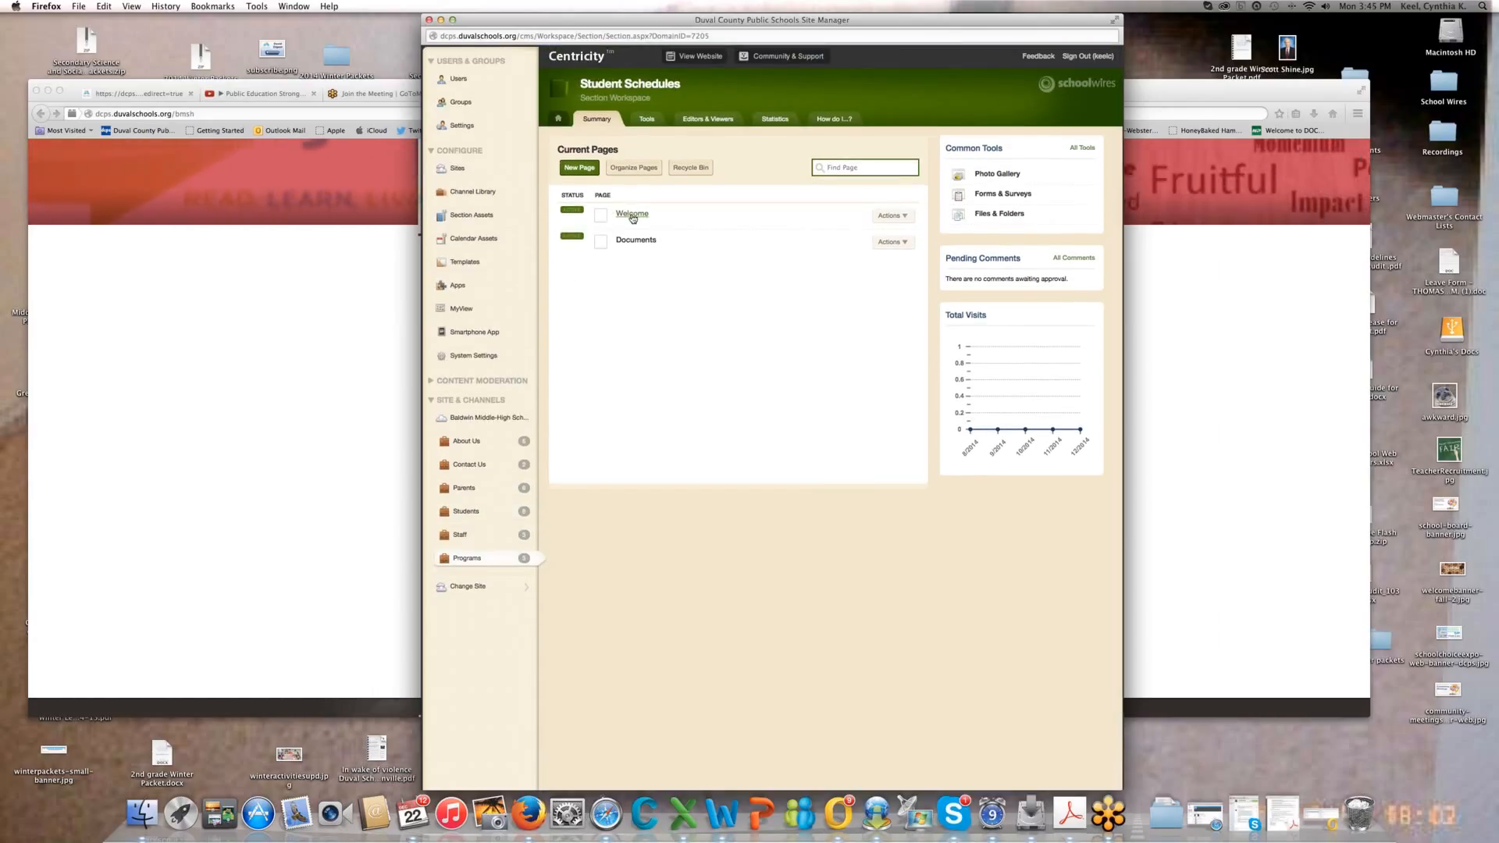
- Toggle the Welcome page's status, and save "This is a test page" as the page's content
left_click(575, 216)
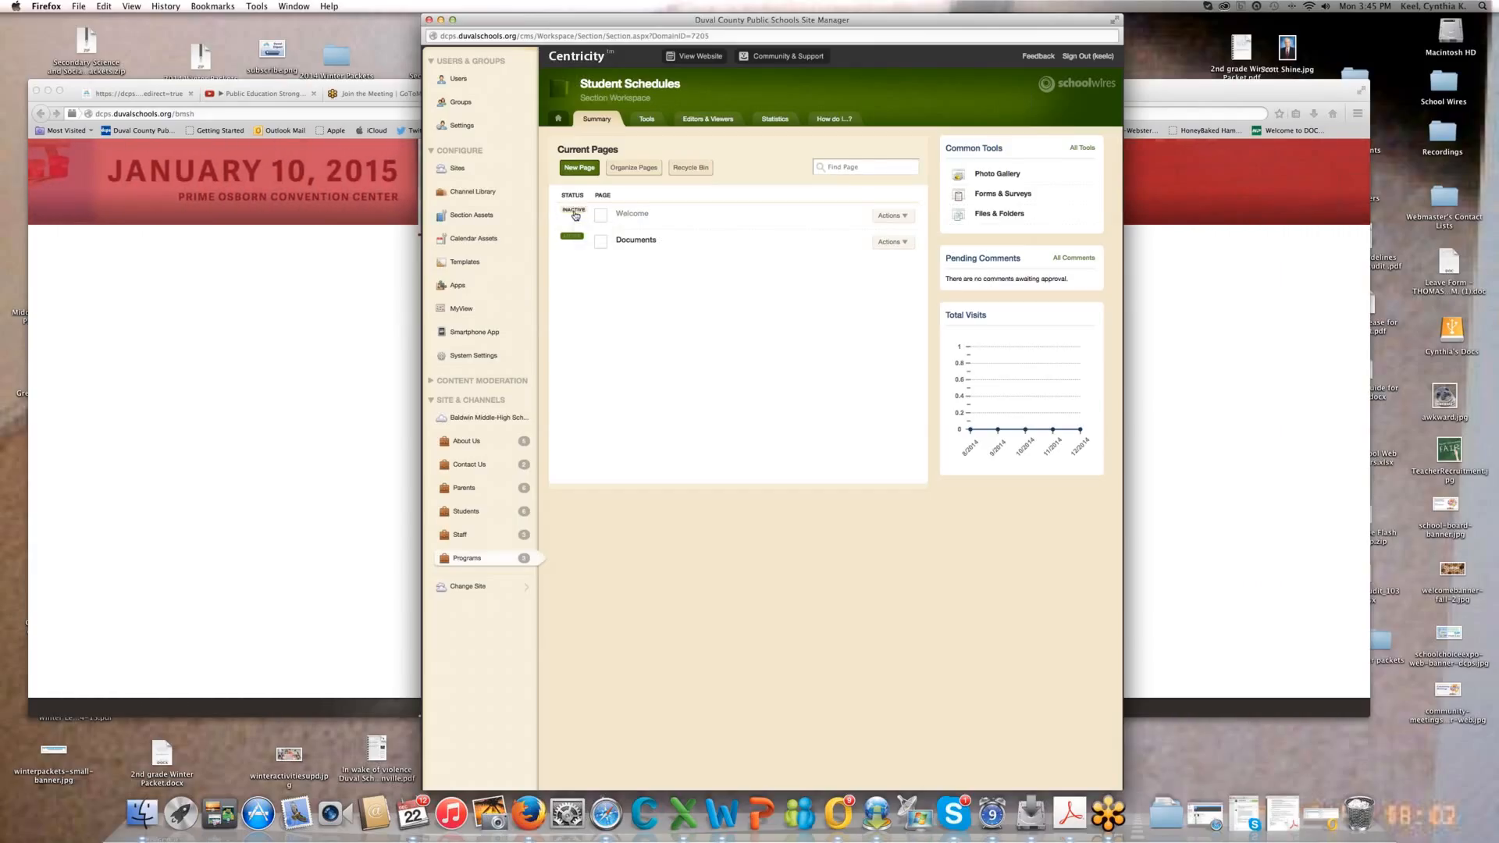
left_click(632, 215)
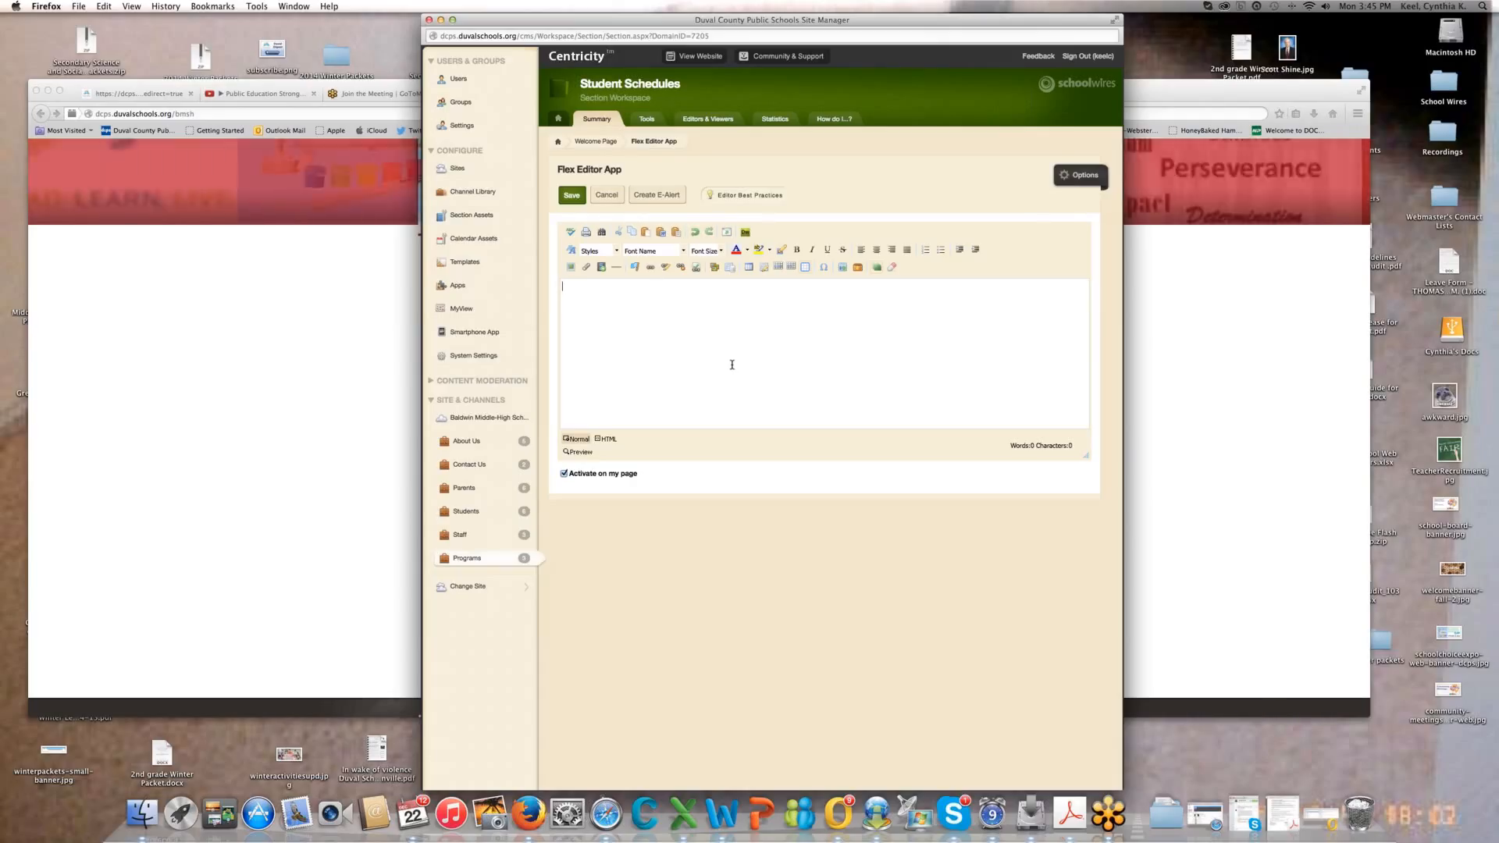
type("This is a test page")
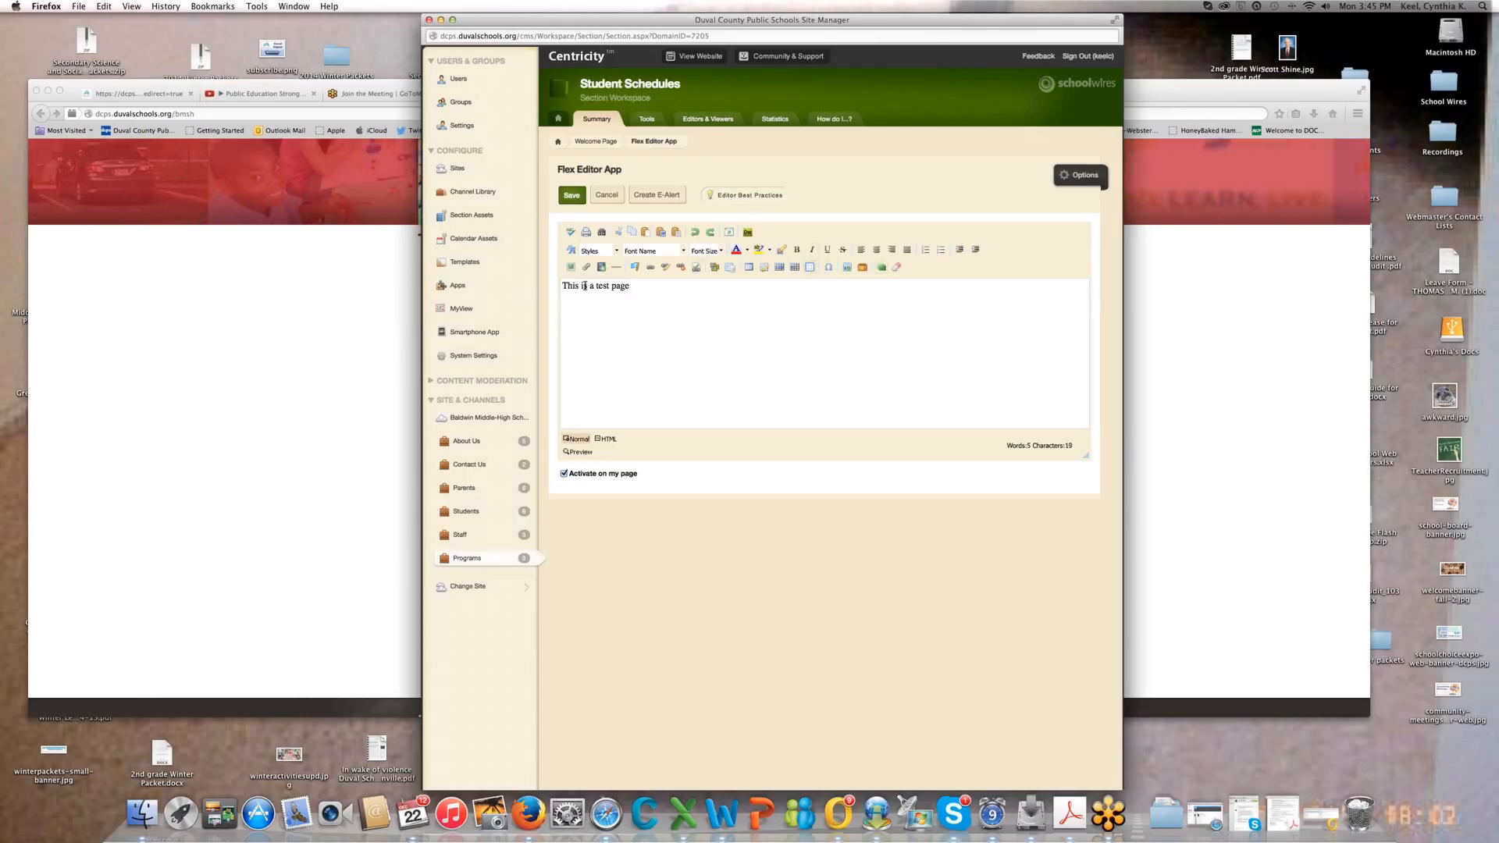
left_click(562, 201)
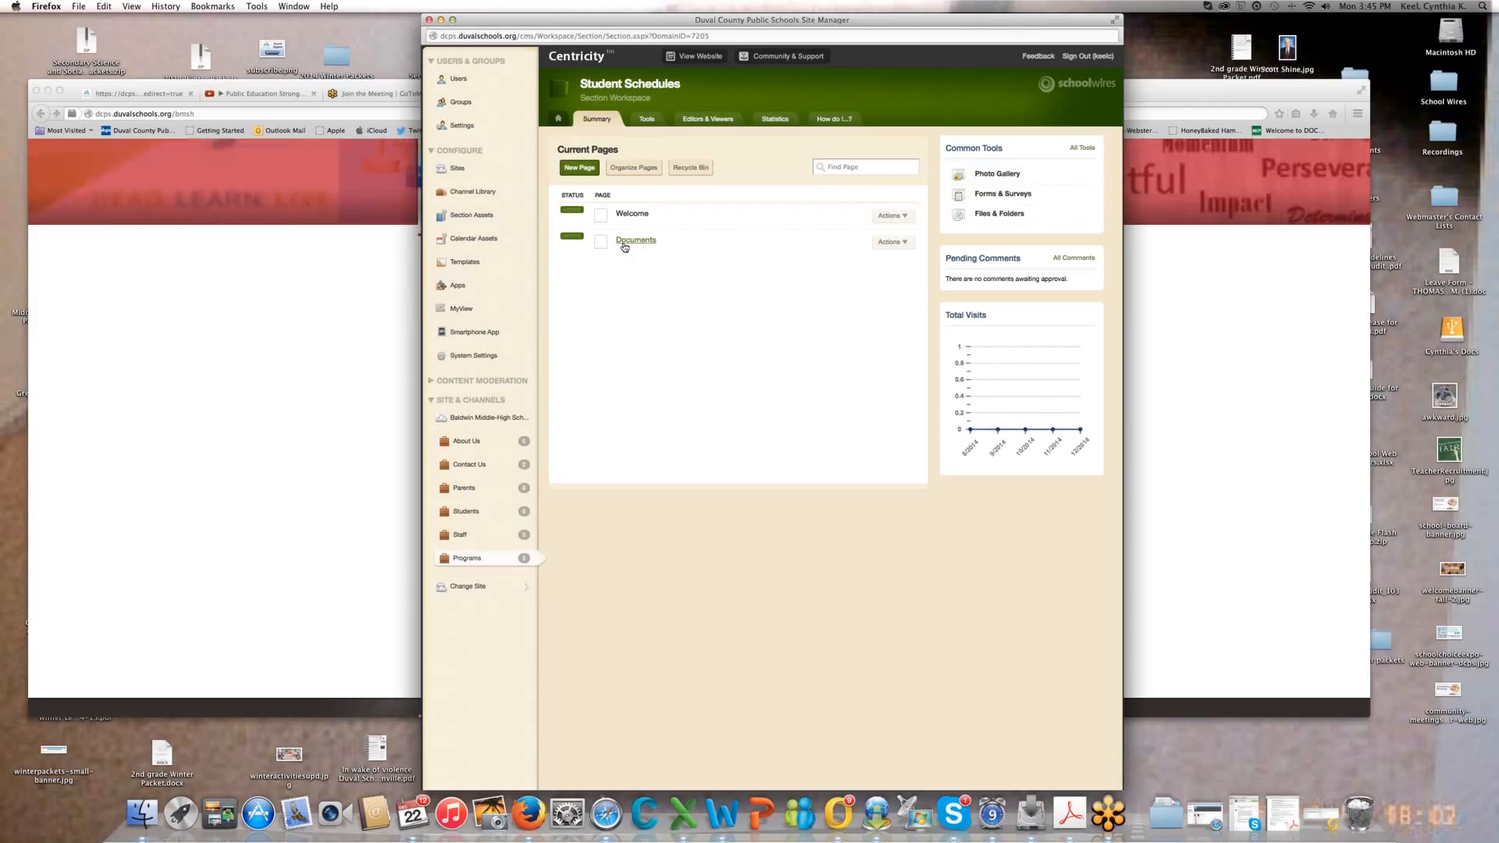
- Add a file titled Document 1 to the Documents page, uploading 2nd grade Winter Packet.pdf from the Desktop, and save it
left_click(624, 244)
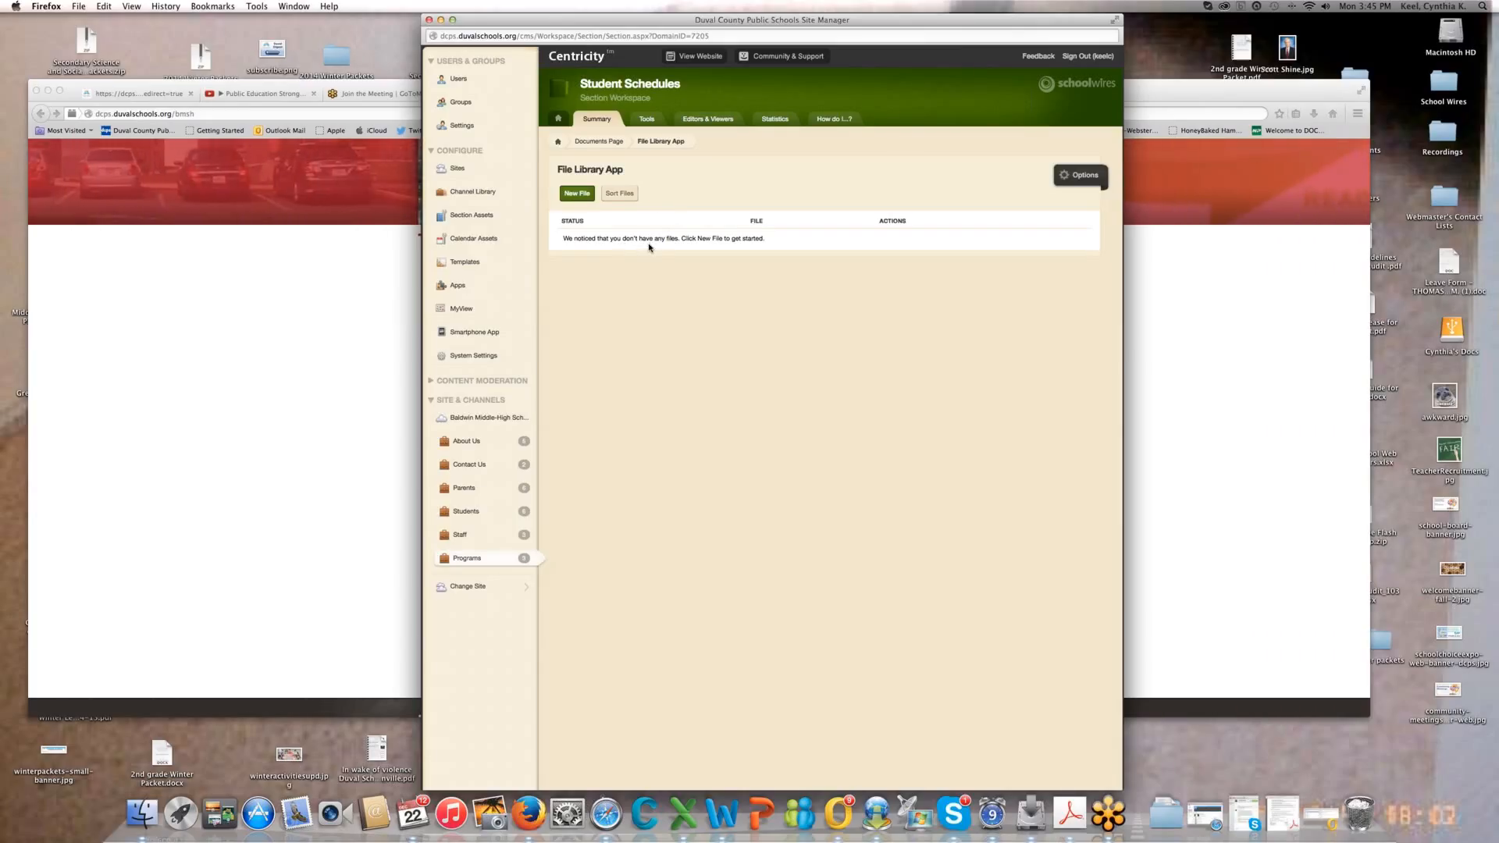
left_click(577, 197)
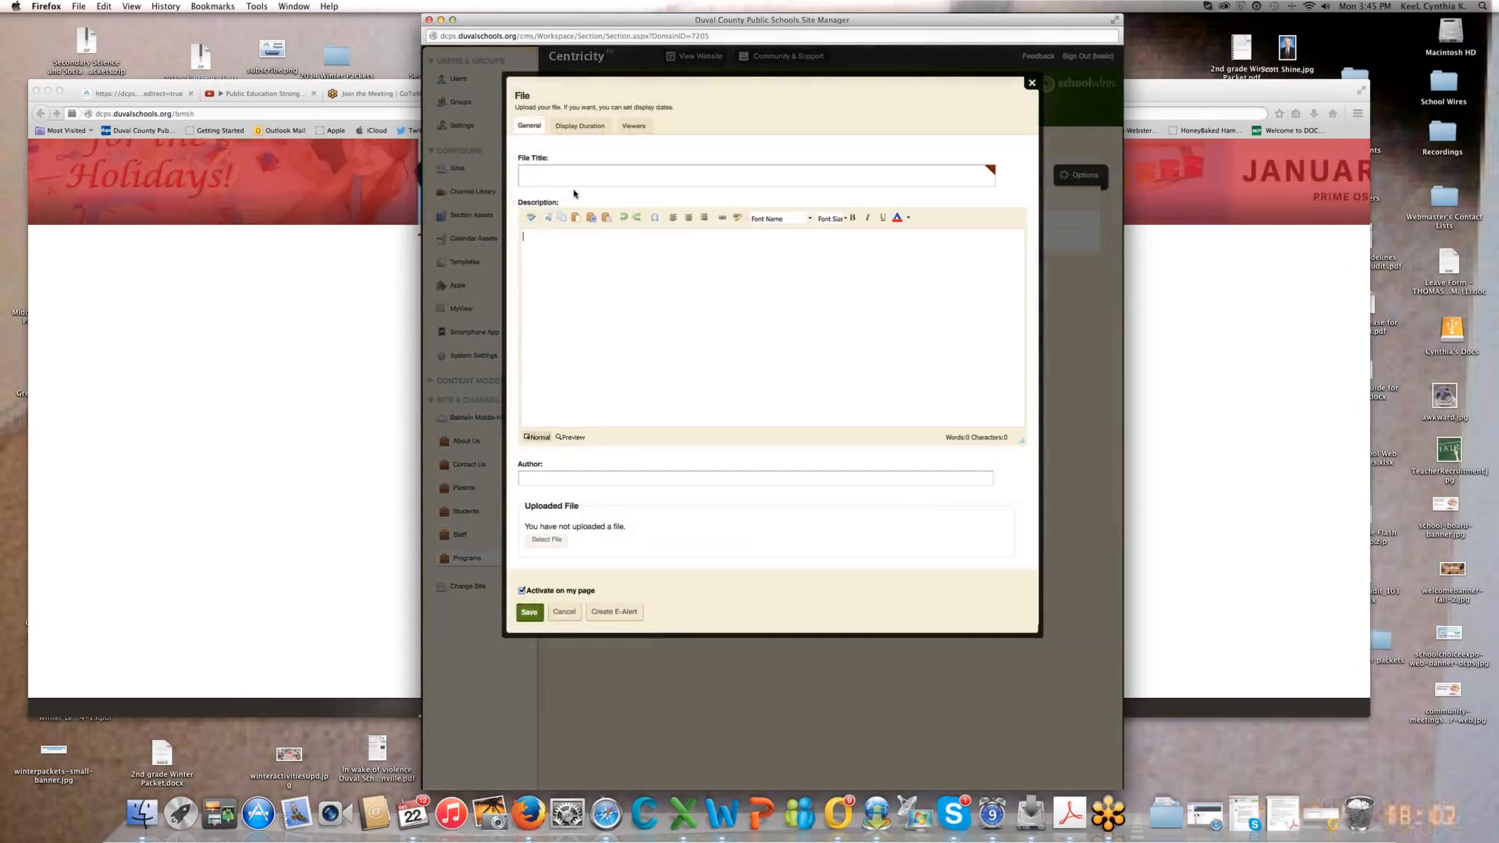
left_click(577, 177)
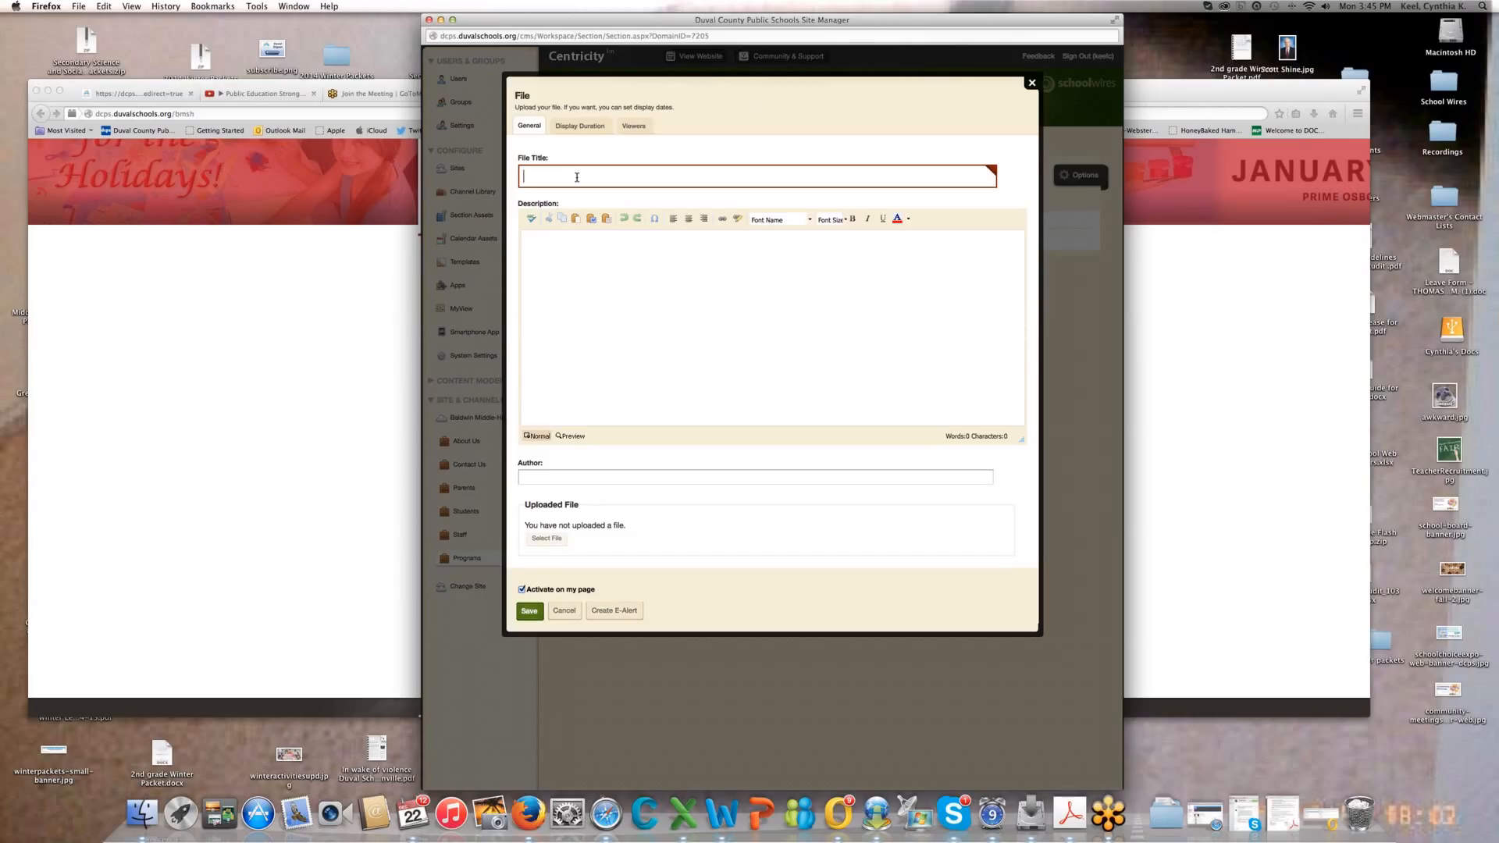
type("Document1")
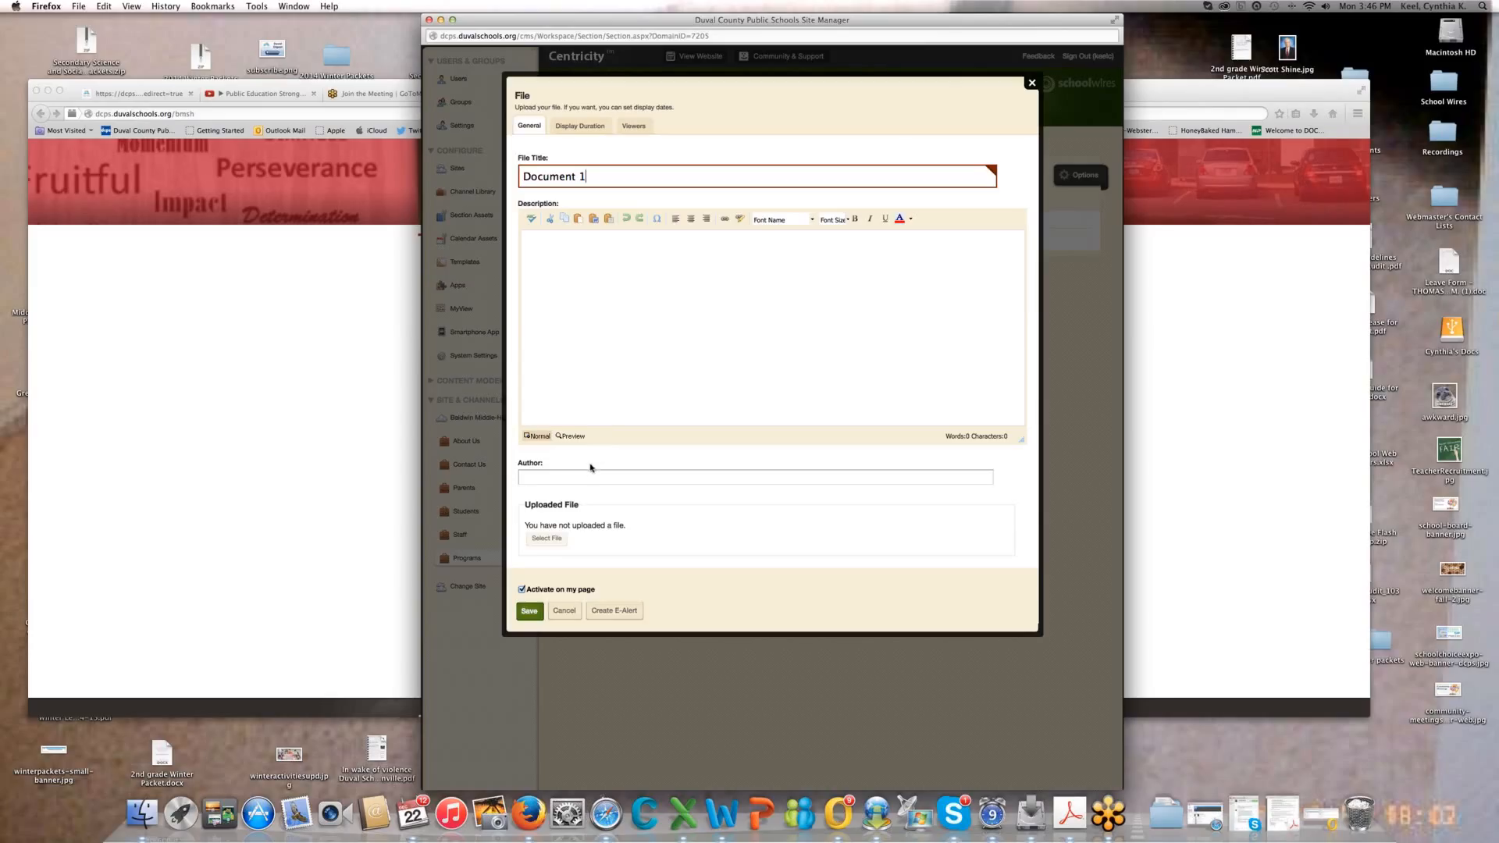
left_click(558, 545)
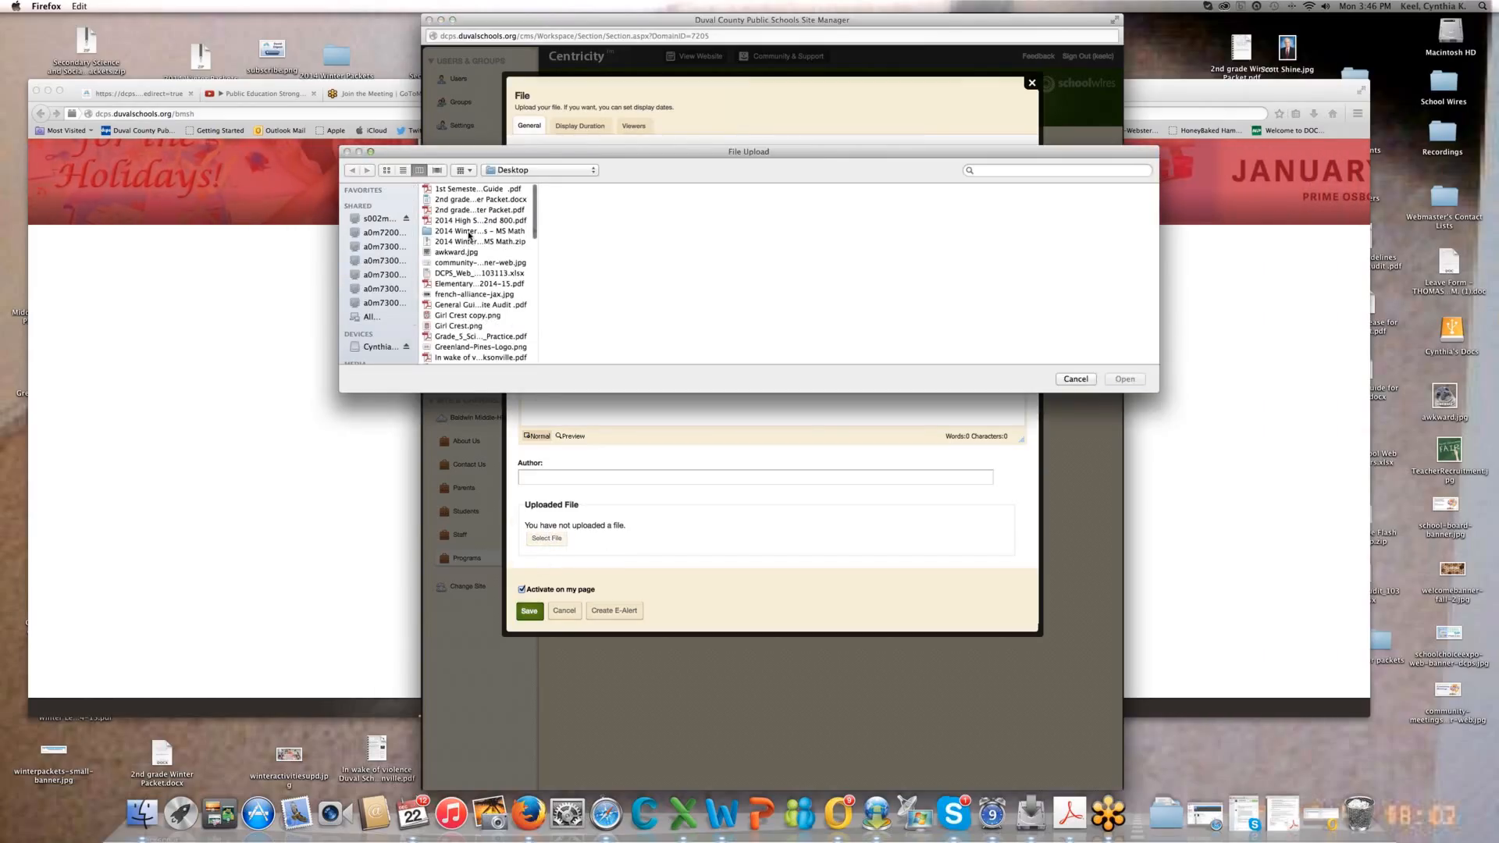
left_click(464, 211)
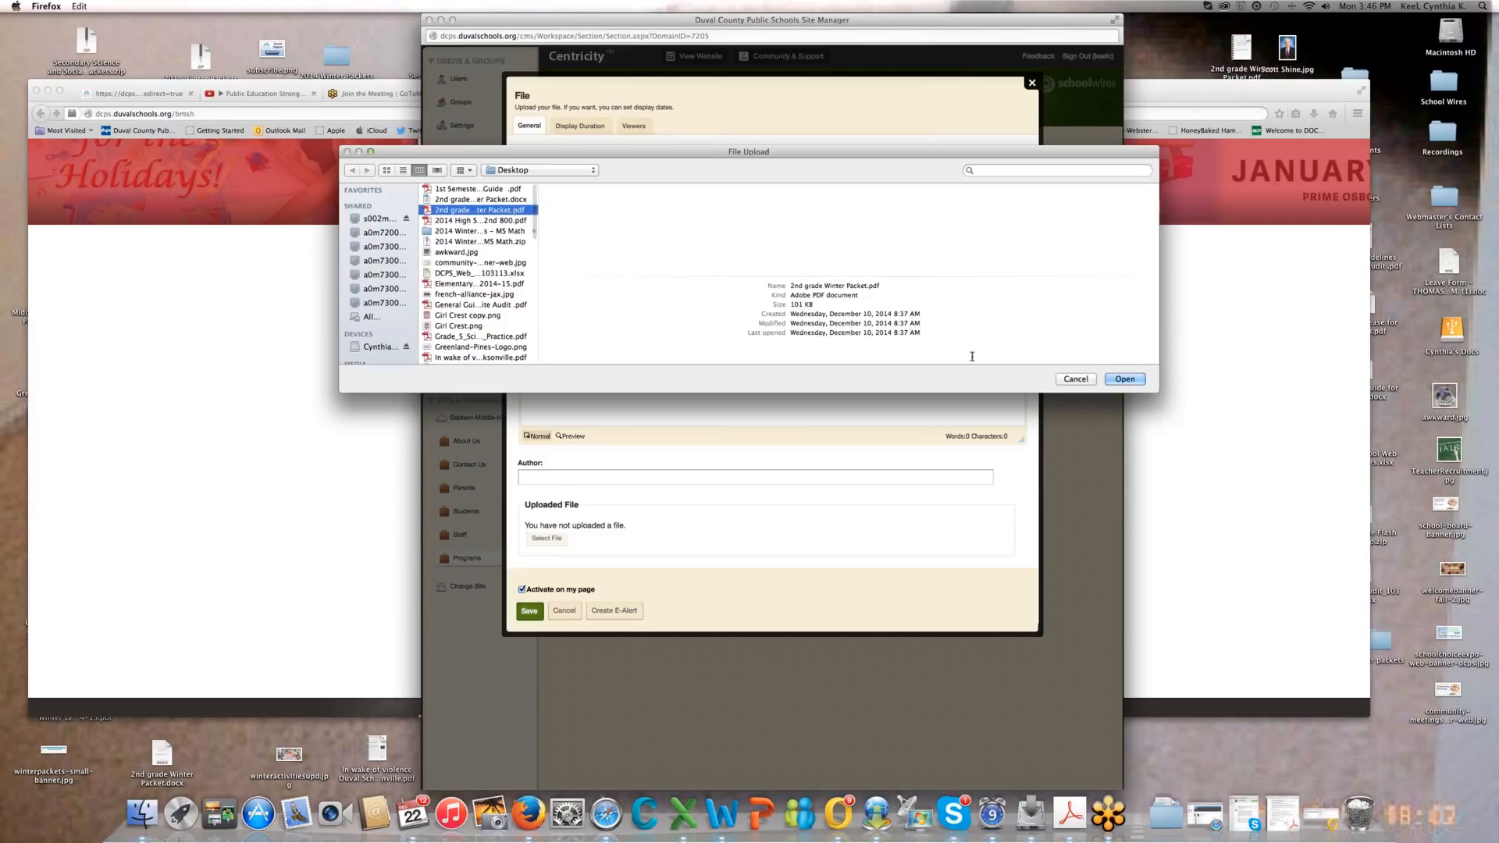
left_click(1125, 380)
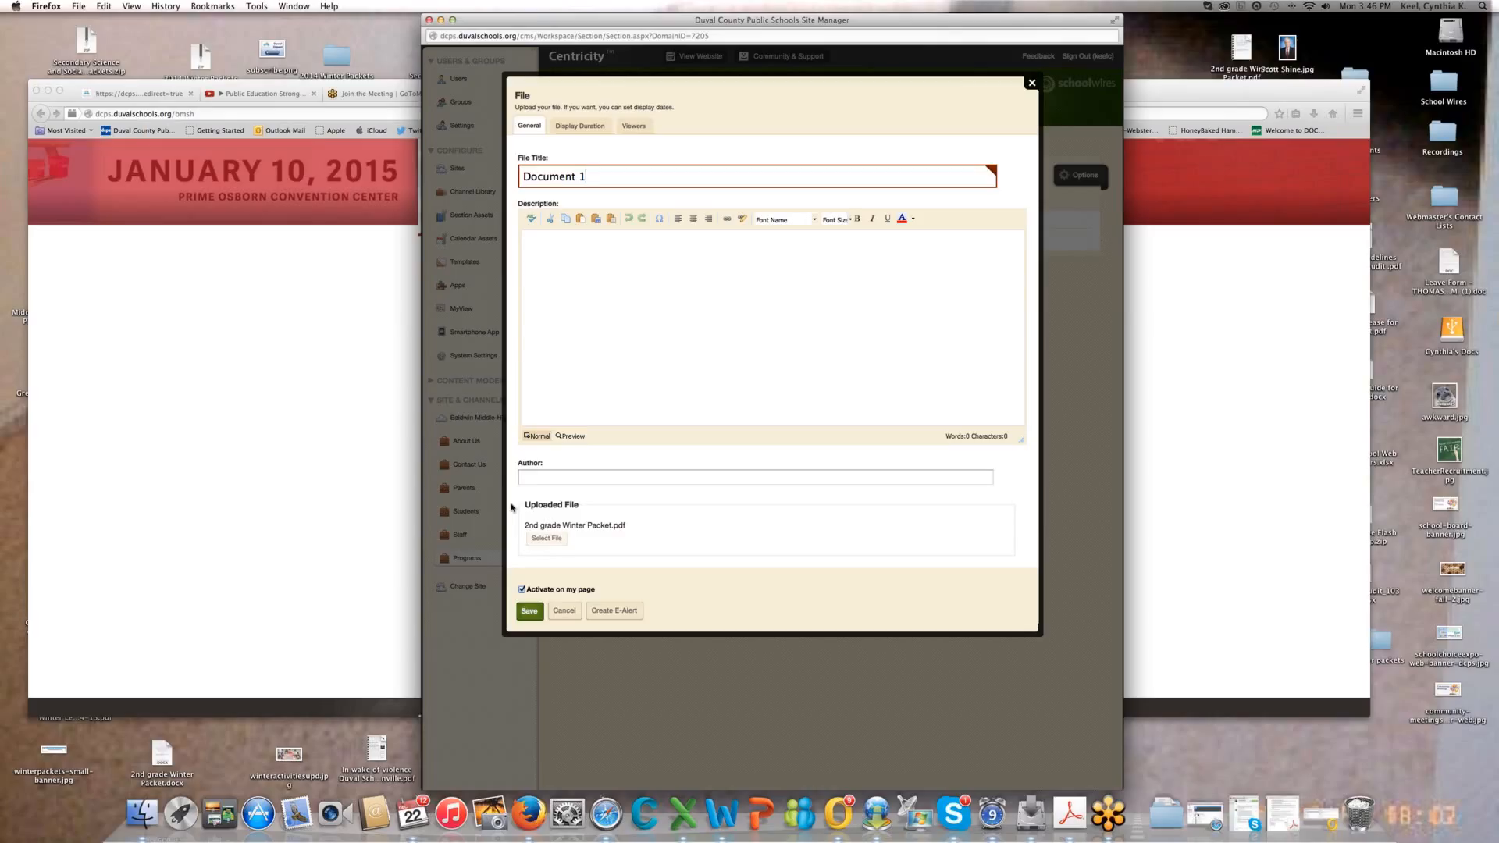
left_click_drag(521, 525, 652, 535)
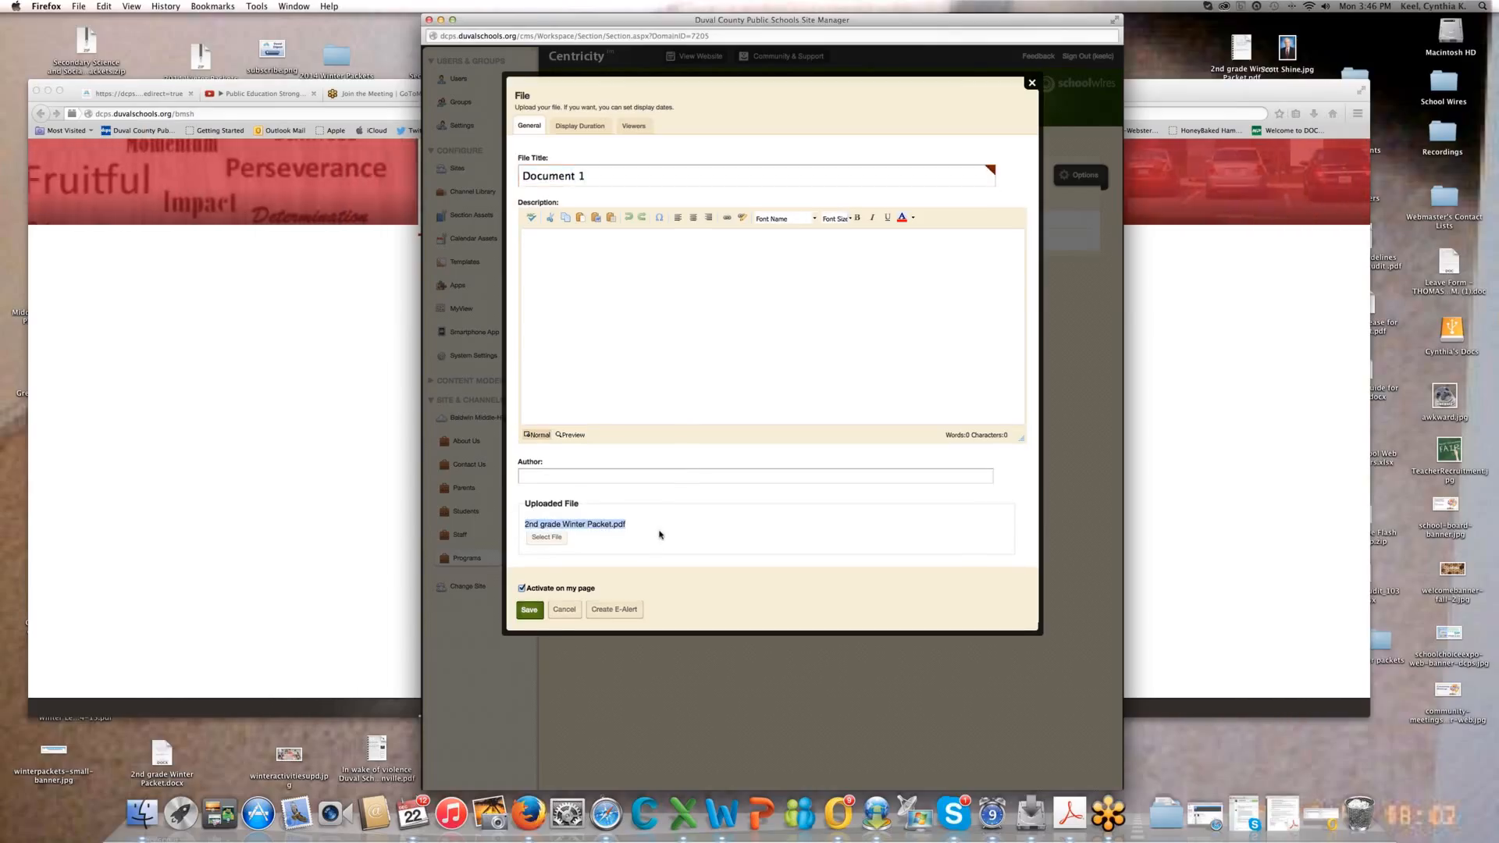
left_click(658, 543)
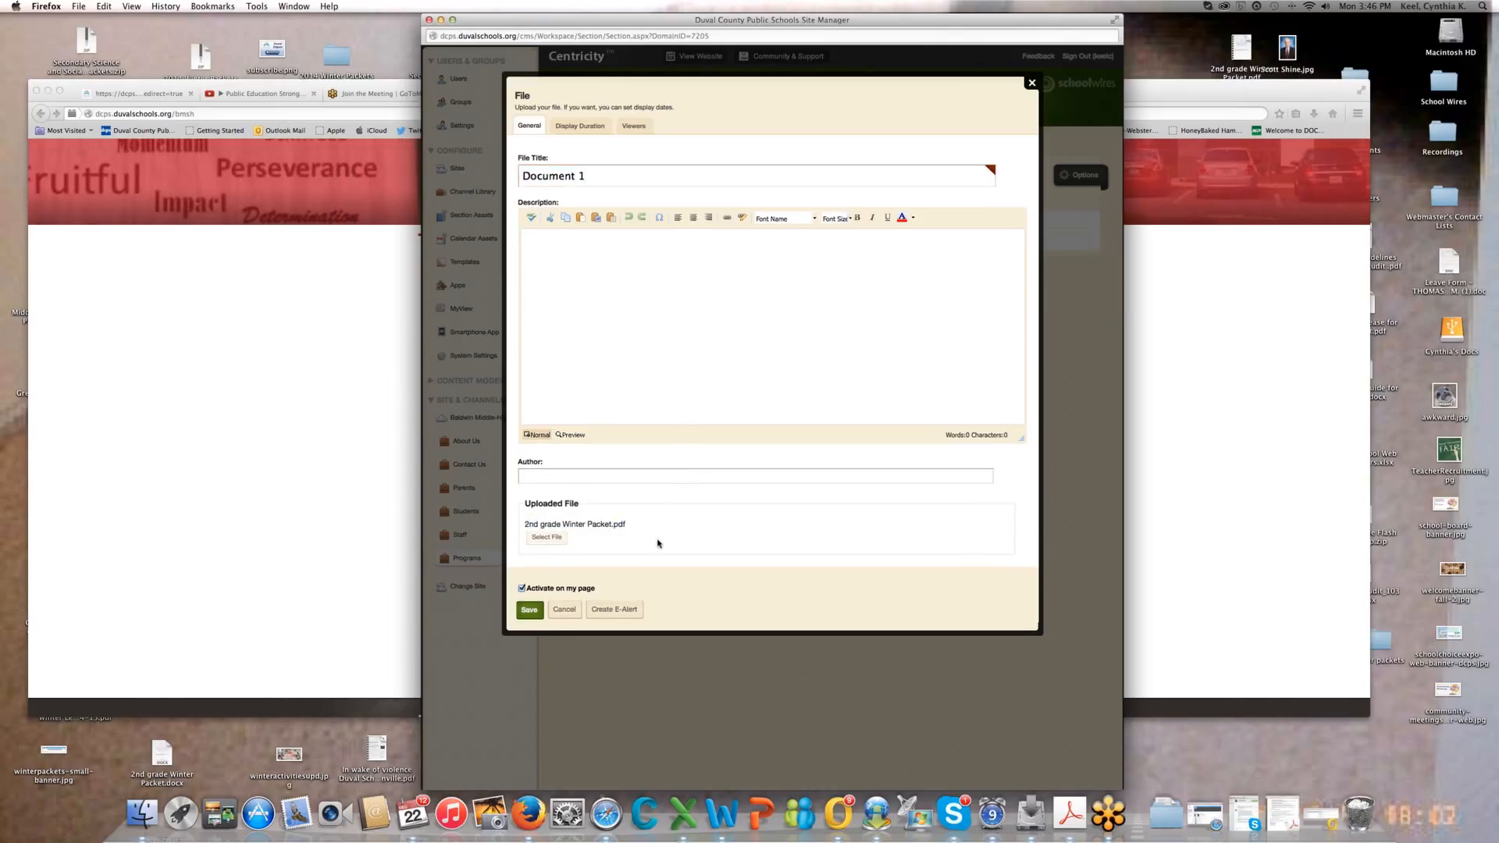
left_click(529, 610)
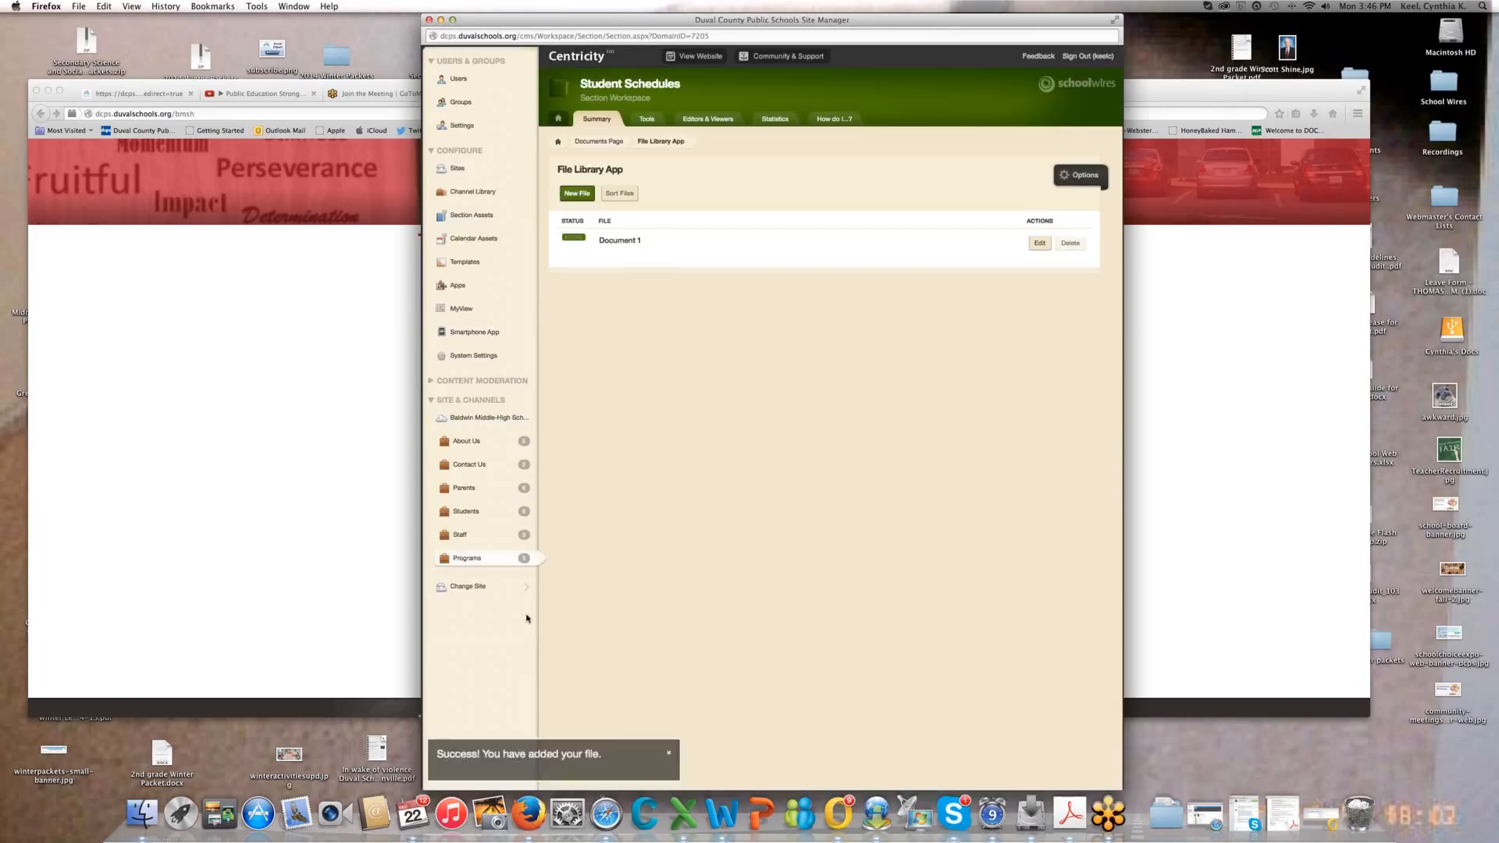
- Add a second file titled Document 2, uploading General Guidelines For School Website Audit .pdf from the Desktop, and save it
left_click(577, 193)
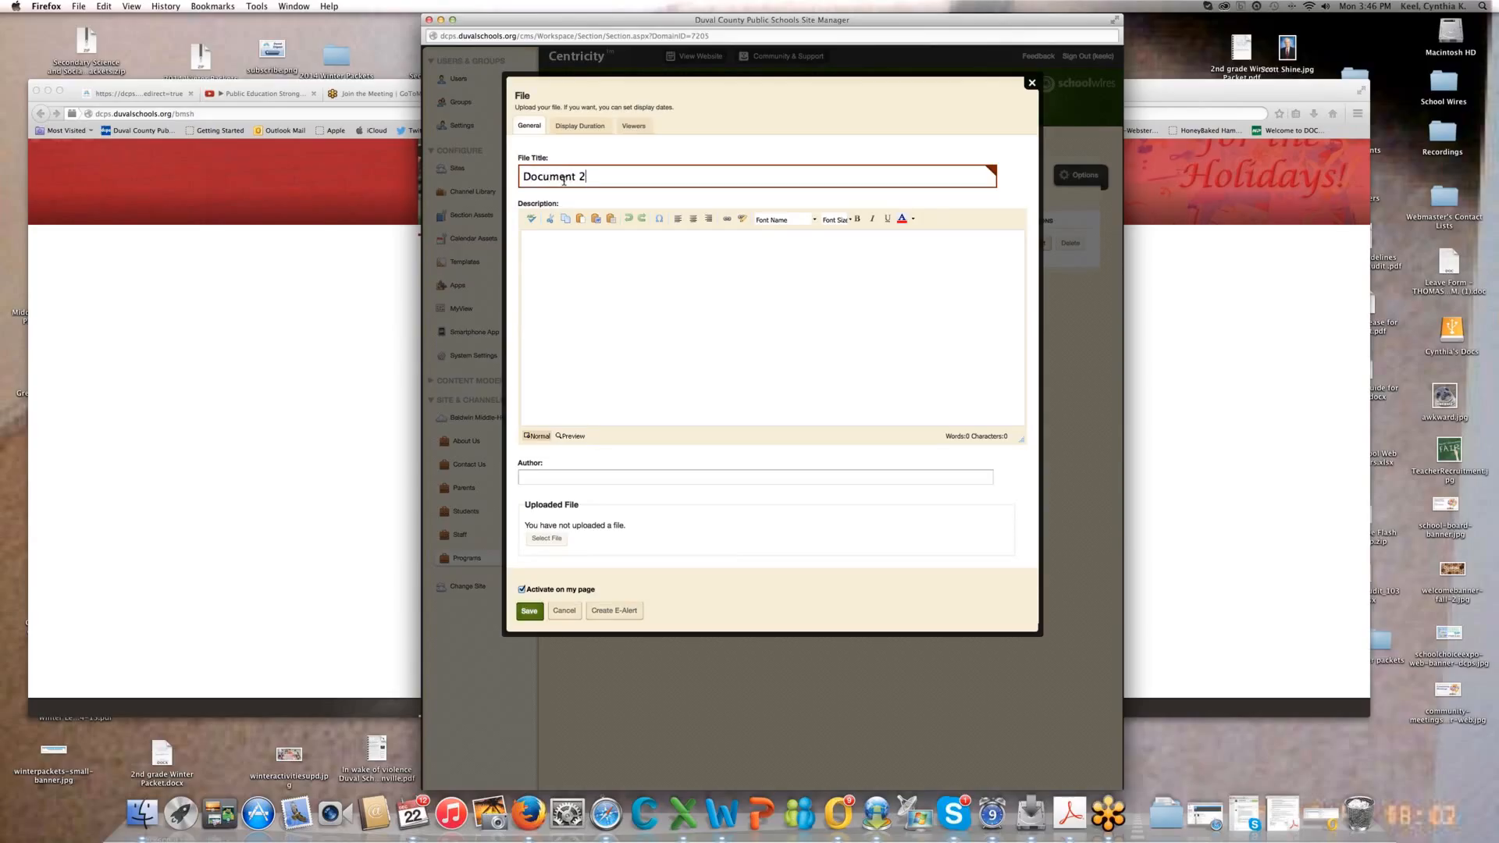
left_click(556, 539)
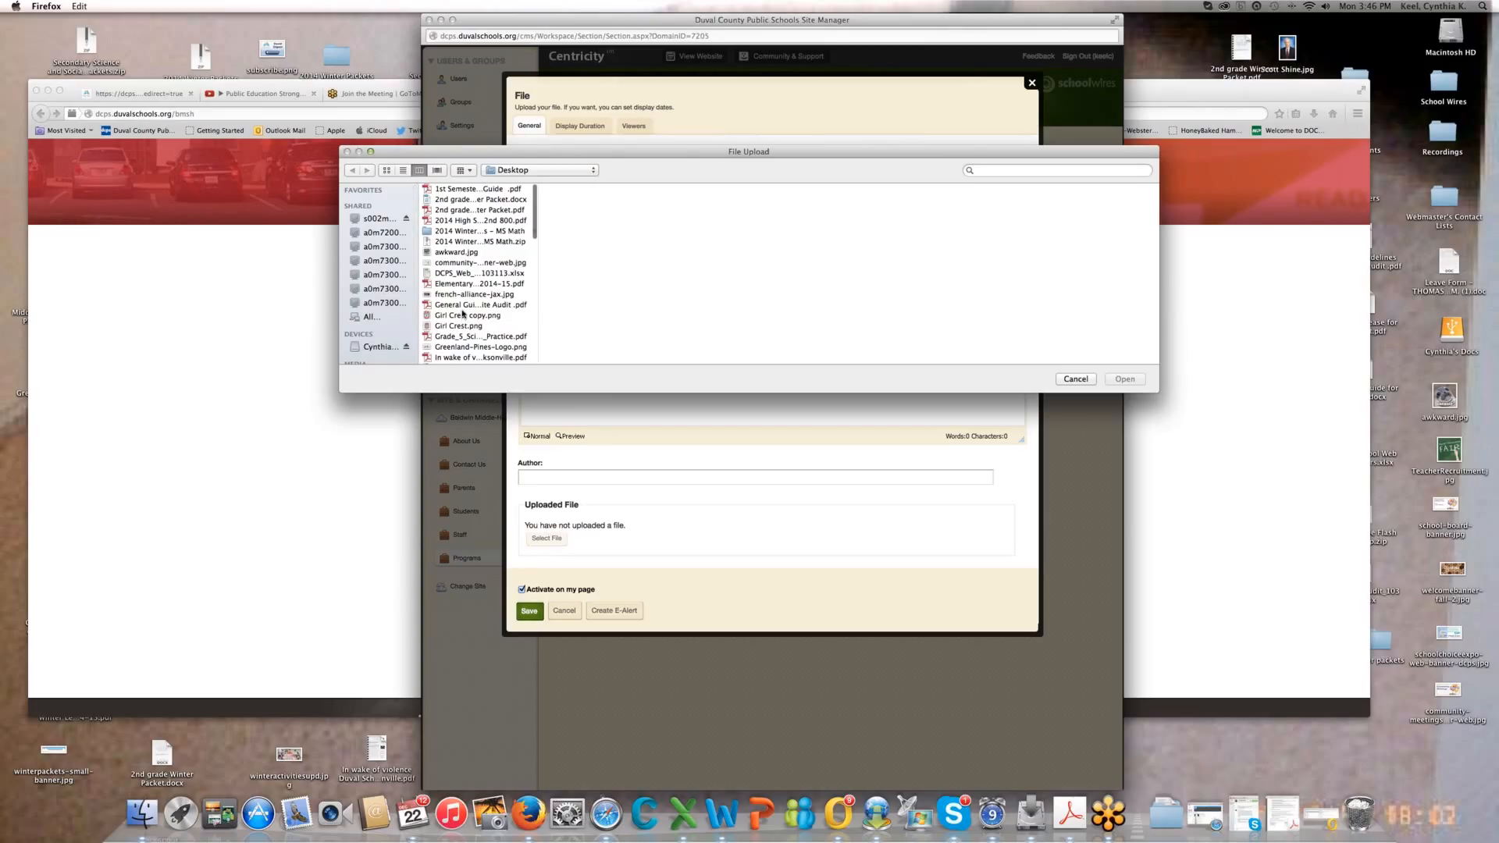
left_click(468, 305)
key("Return")
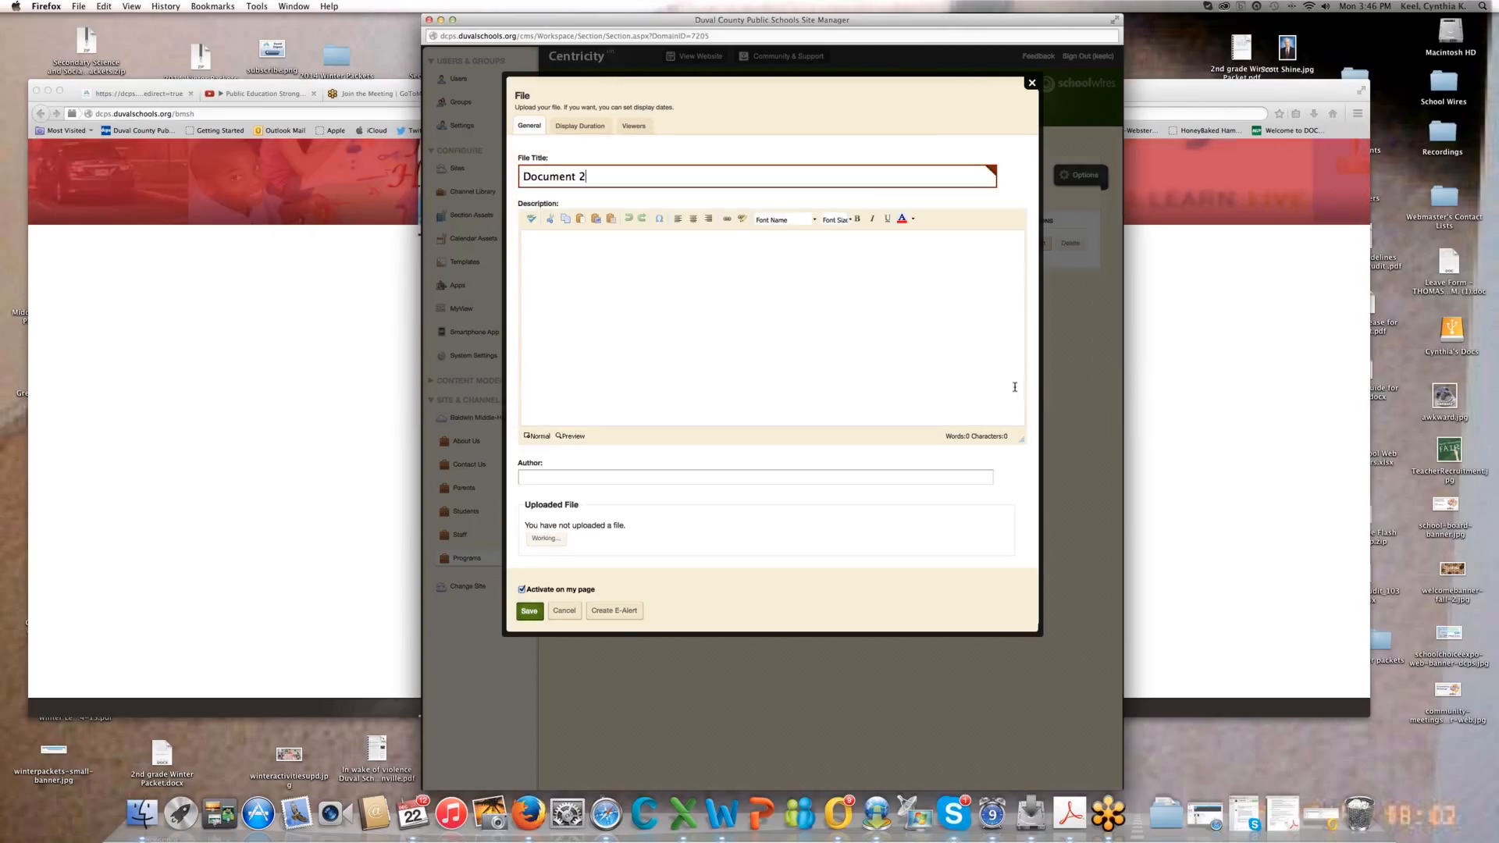
left_click_drag(531, 525, 662, 534)
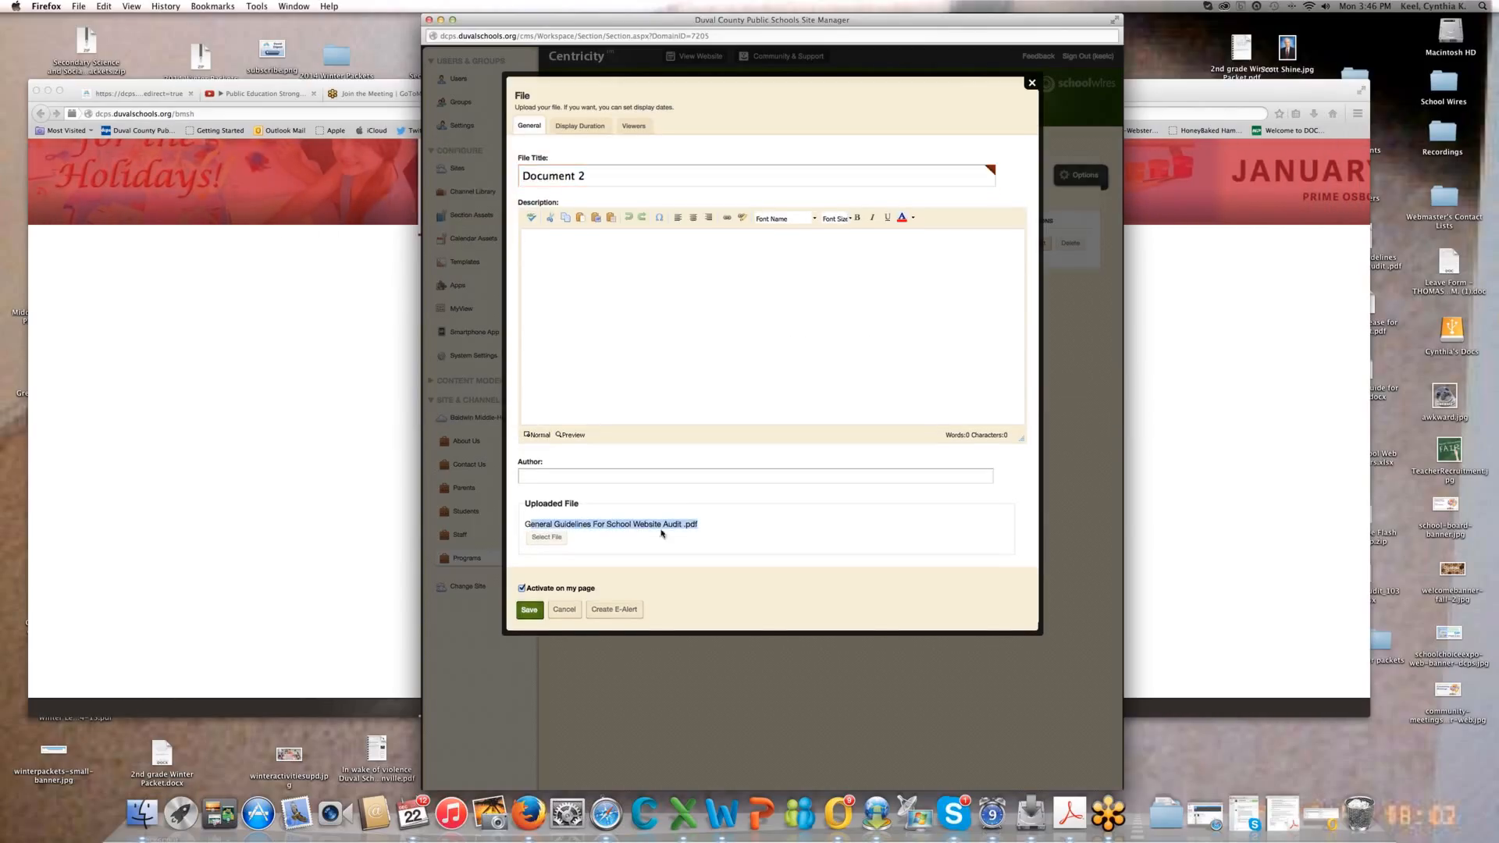
left_click(534, 612)
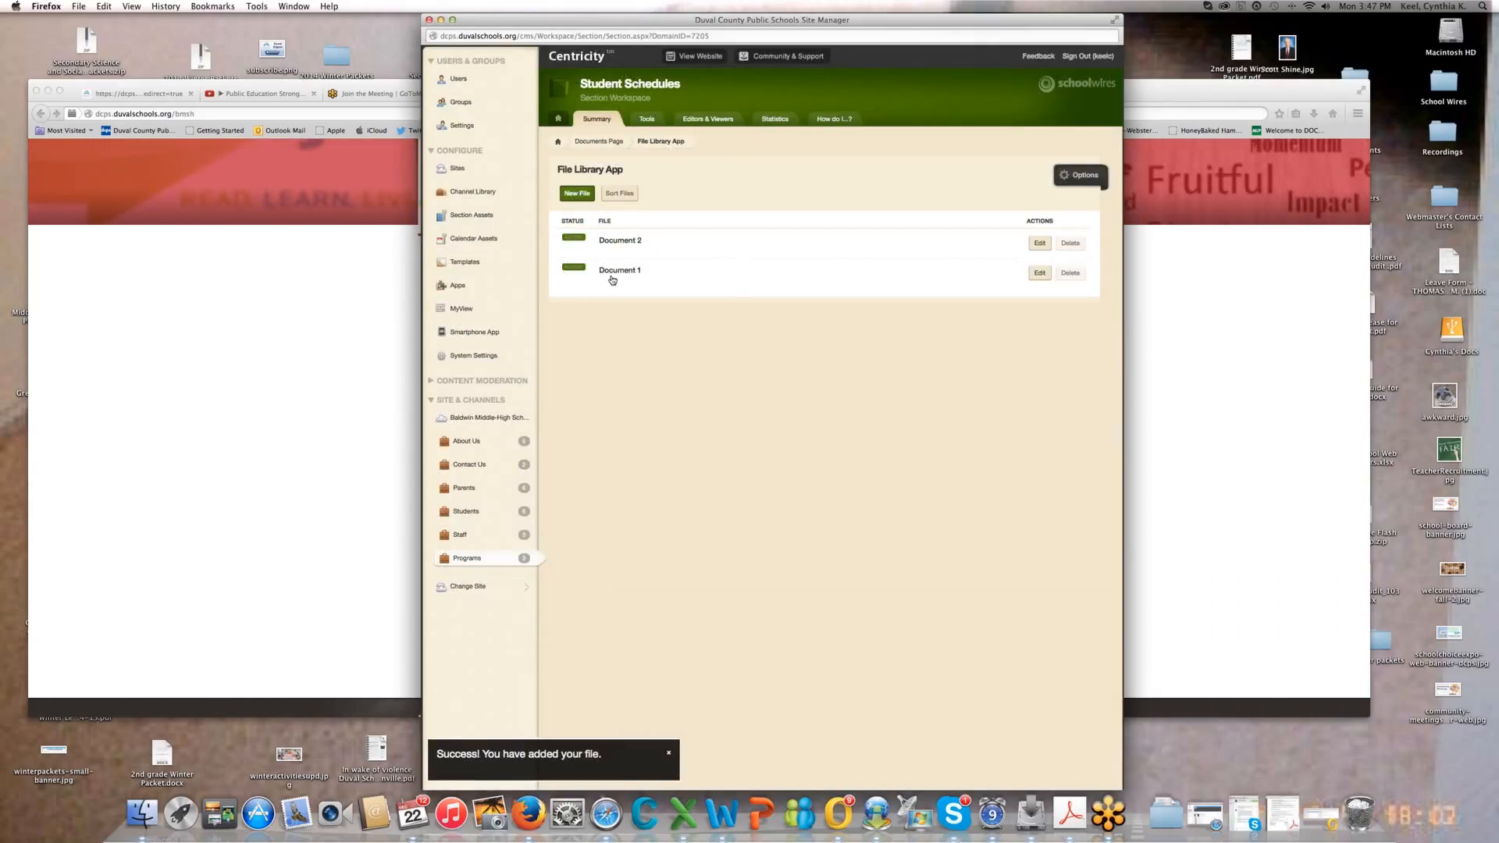
- Reorder the file library so Document 1 comes before Document 2, and save the order
left_click(621, 196)
left_click_drag(628, 154, 627, 181)
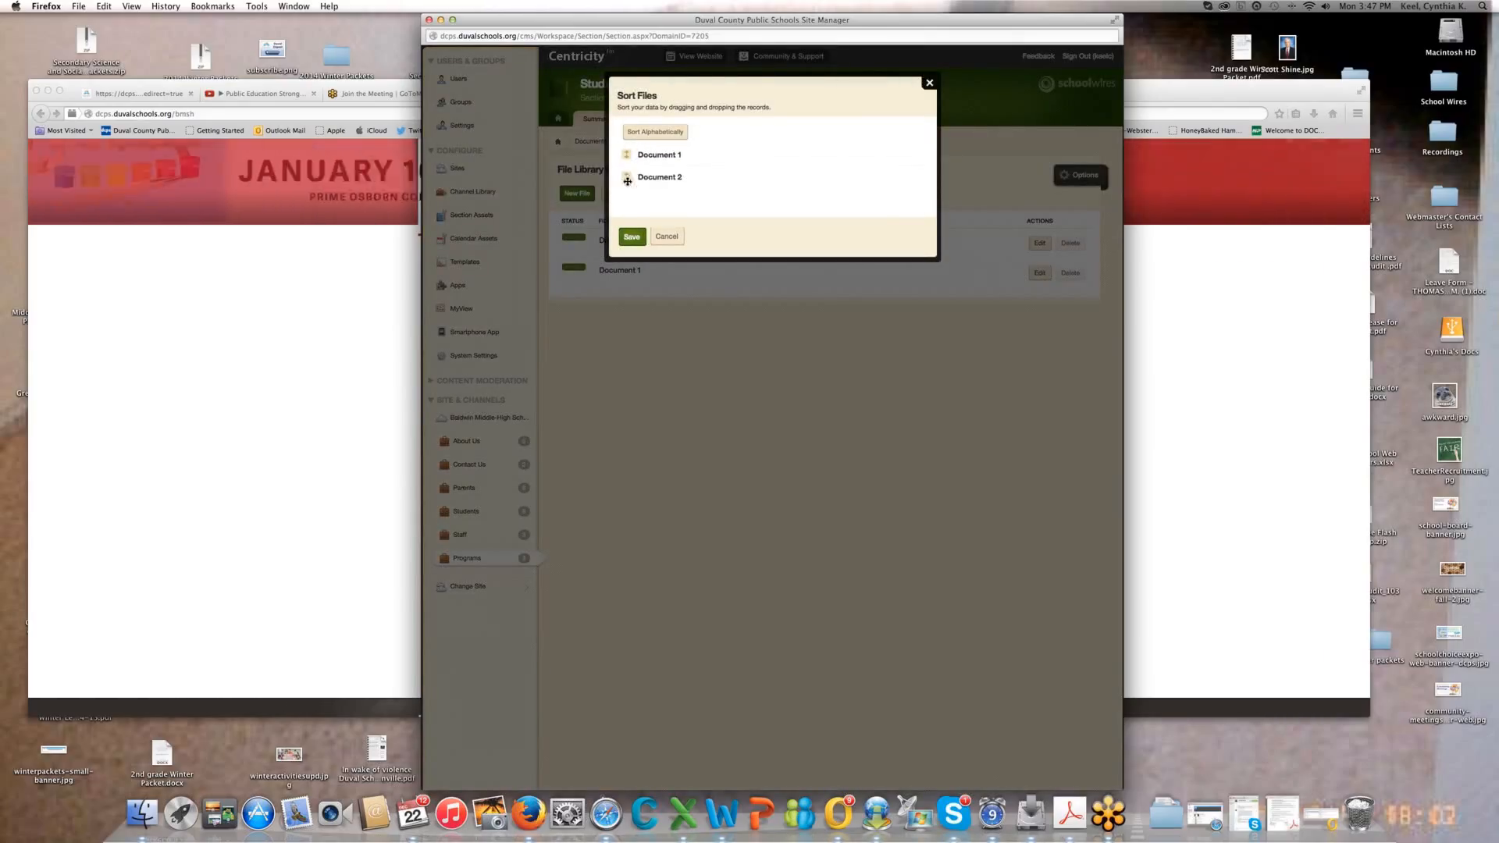
left_click(632, 238)
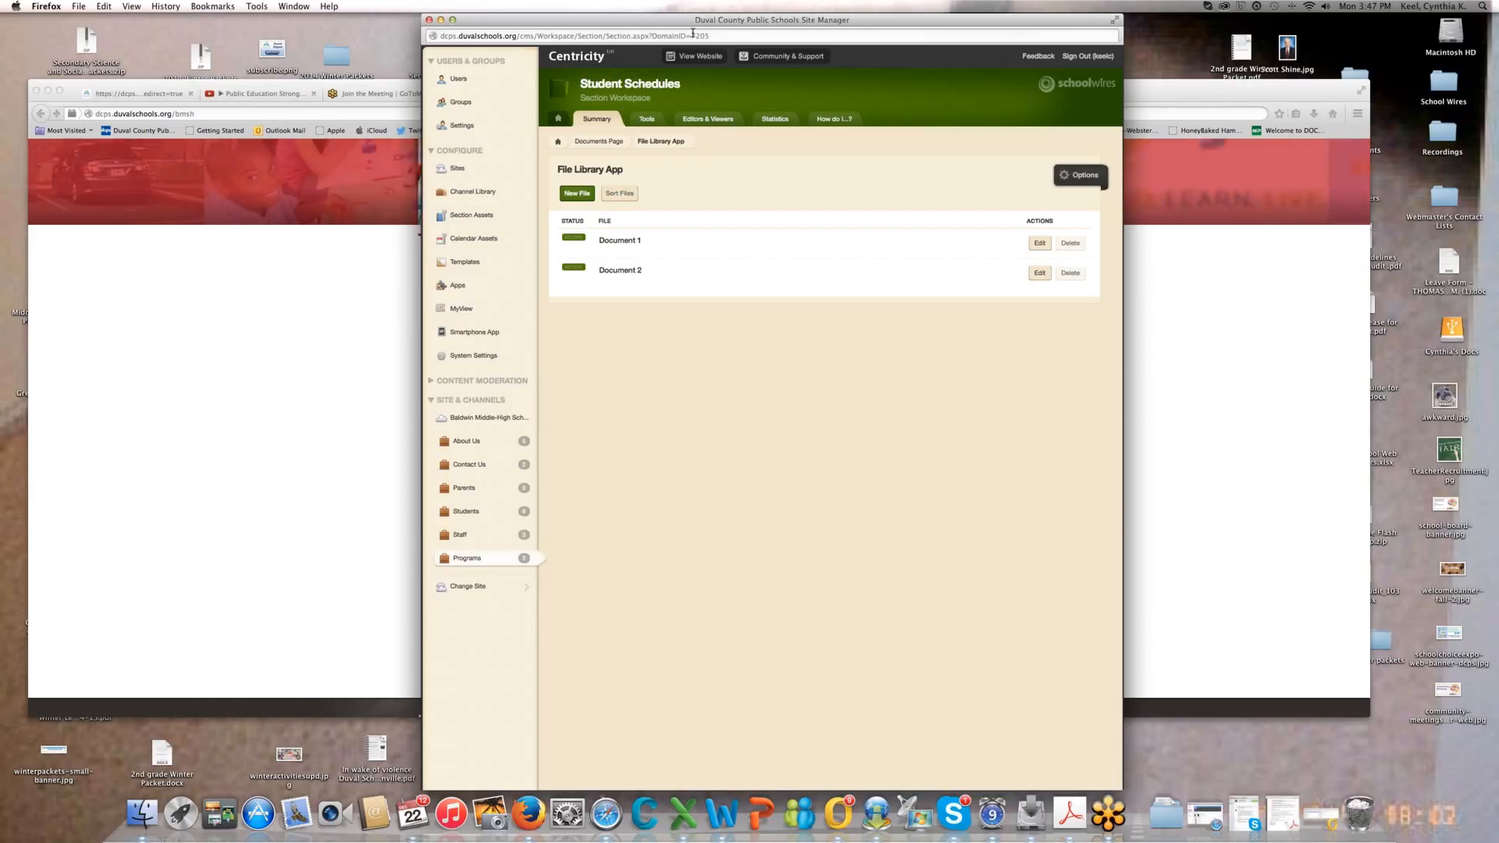
- Preview the Student Schedules section on the website, check its Documents page, and close the preview
left_click(684, 57)
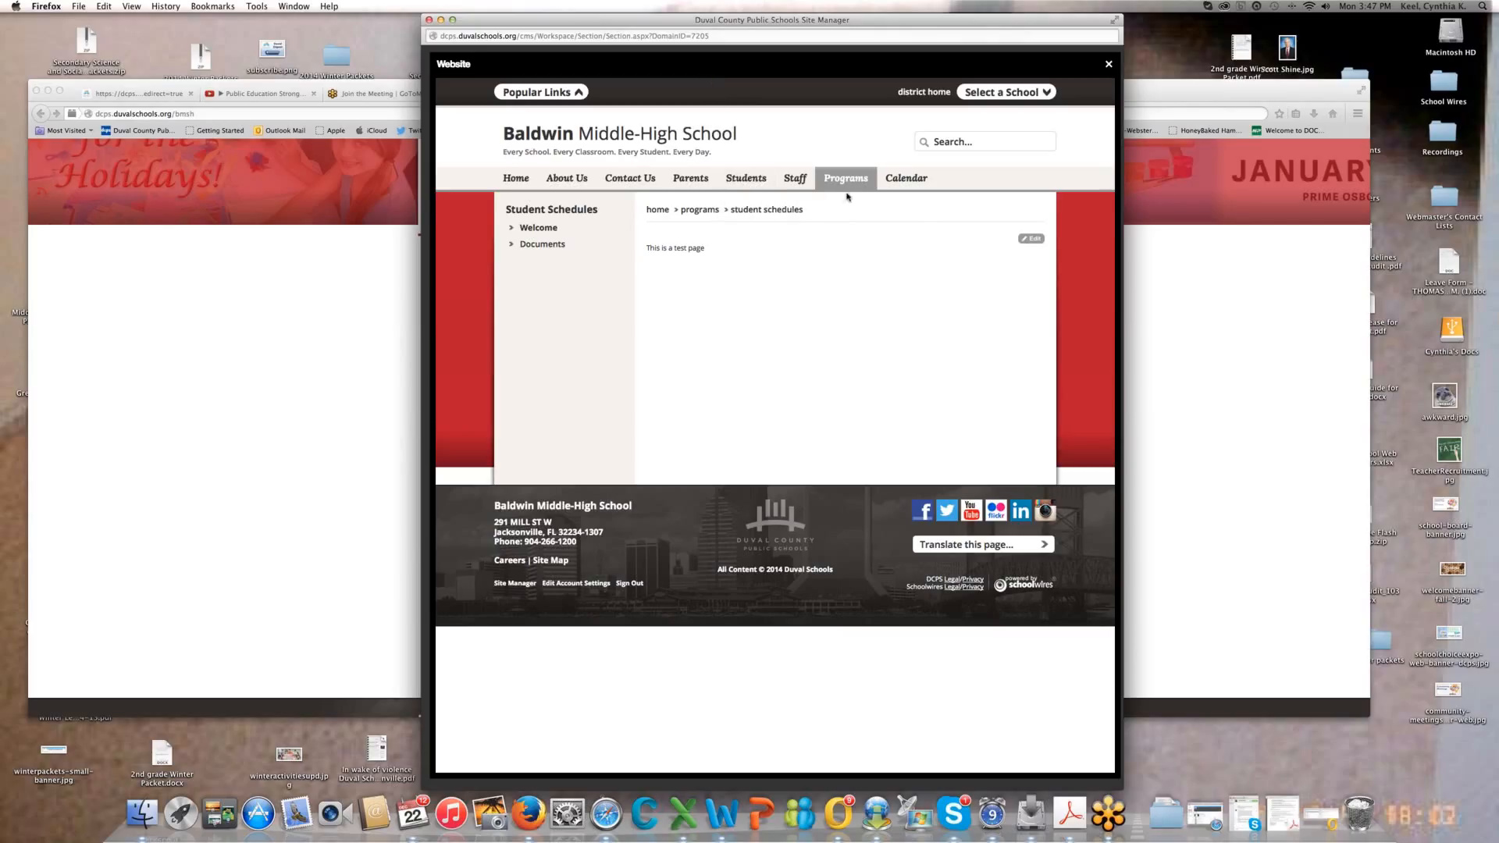
mouse_move(847, 195)
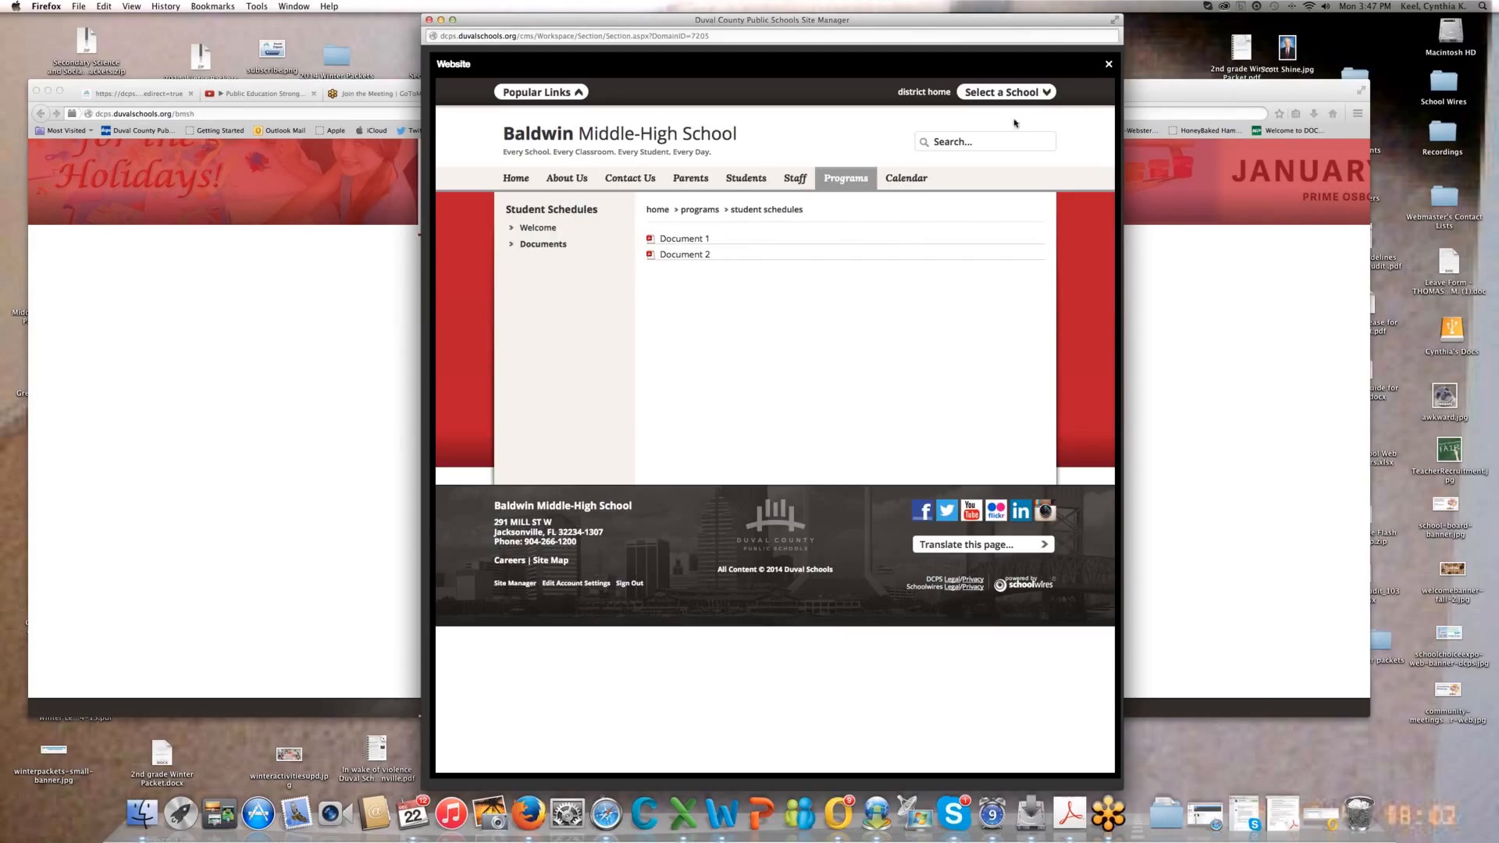
left_click(1108, 64)
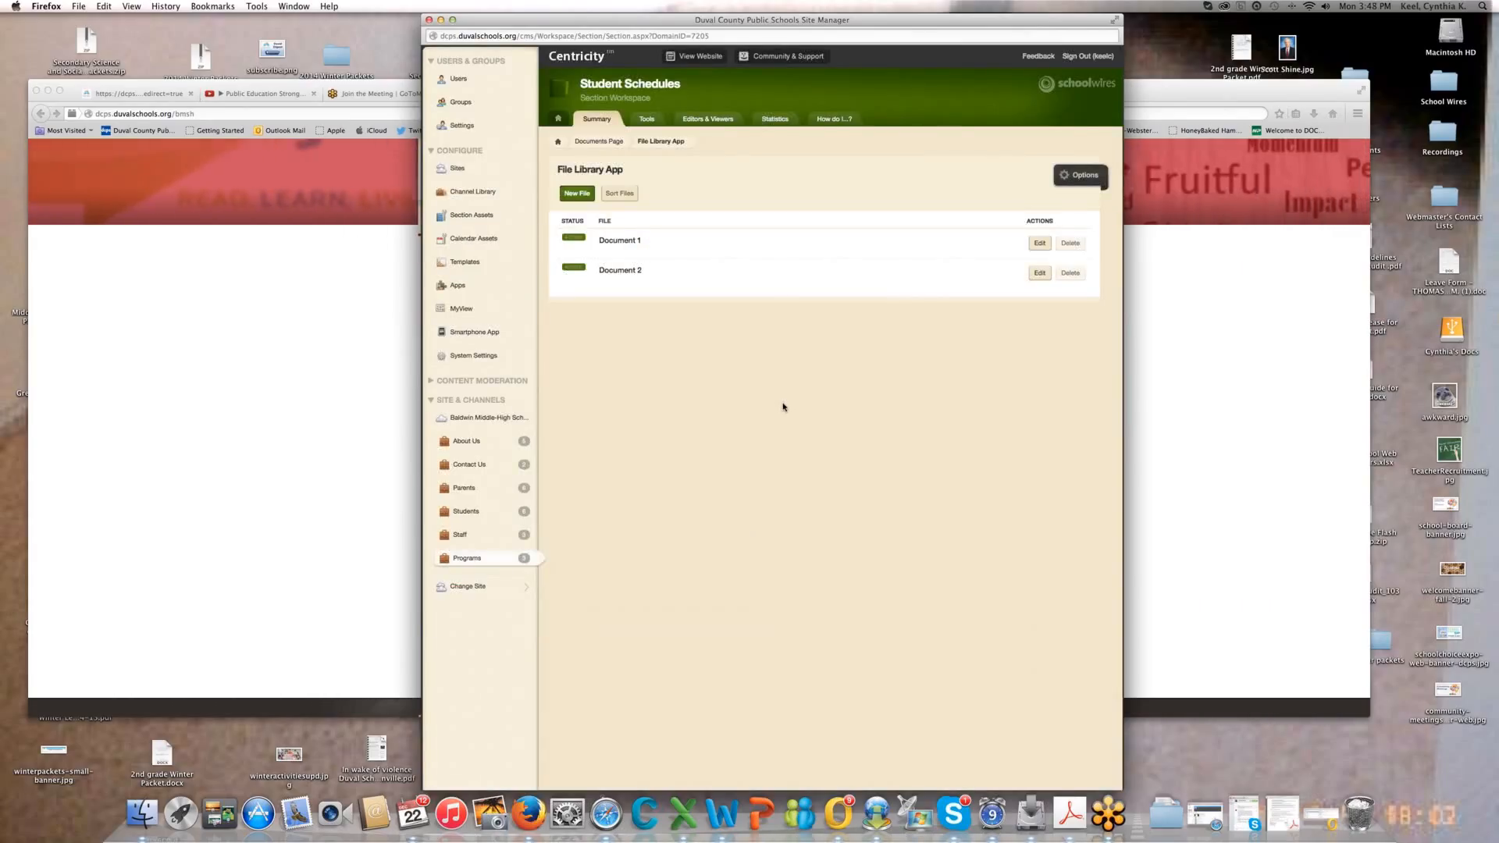
- In the file library app's options, change the app name to Important Documents For Students
left_click(1080, 176)
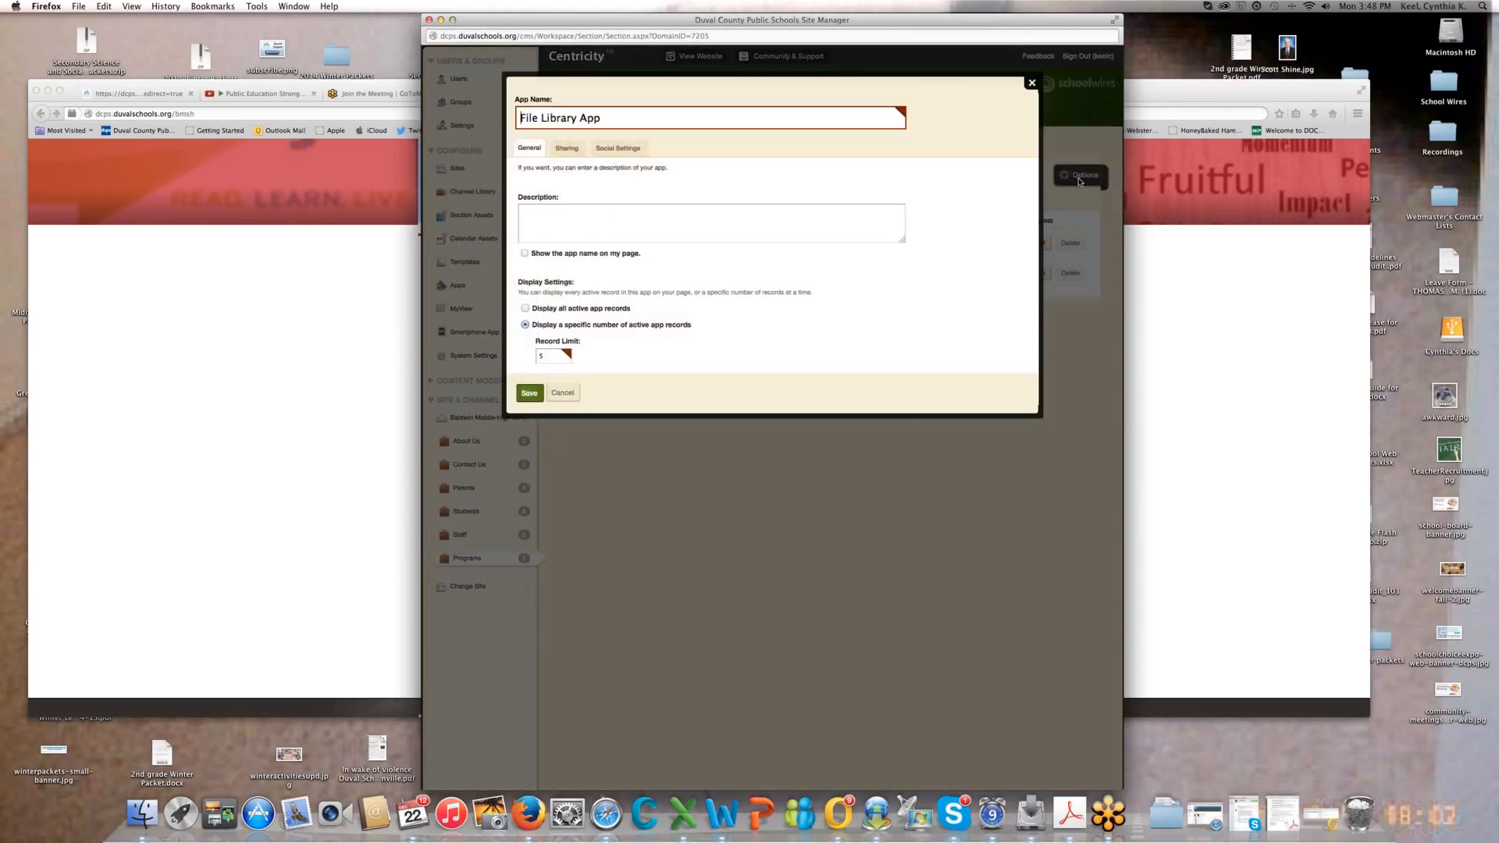
left_click_drag(522, 118, 635, 124)
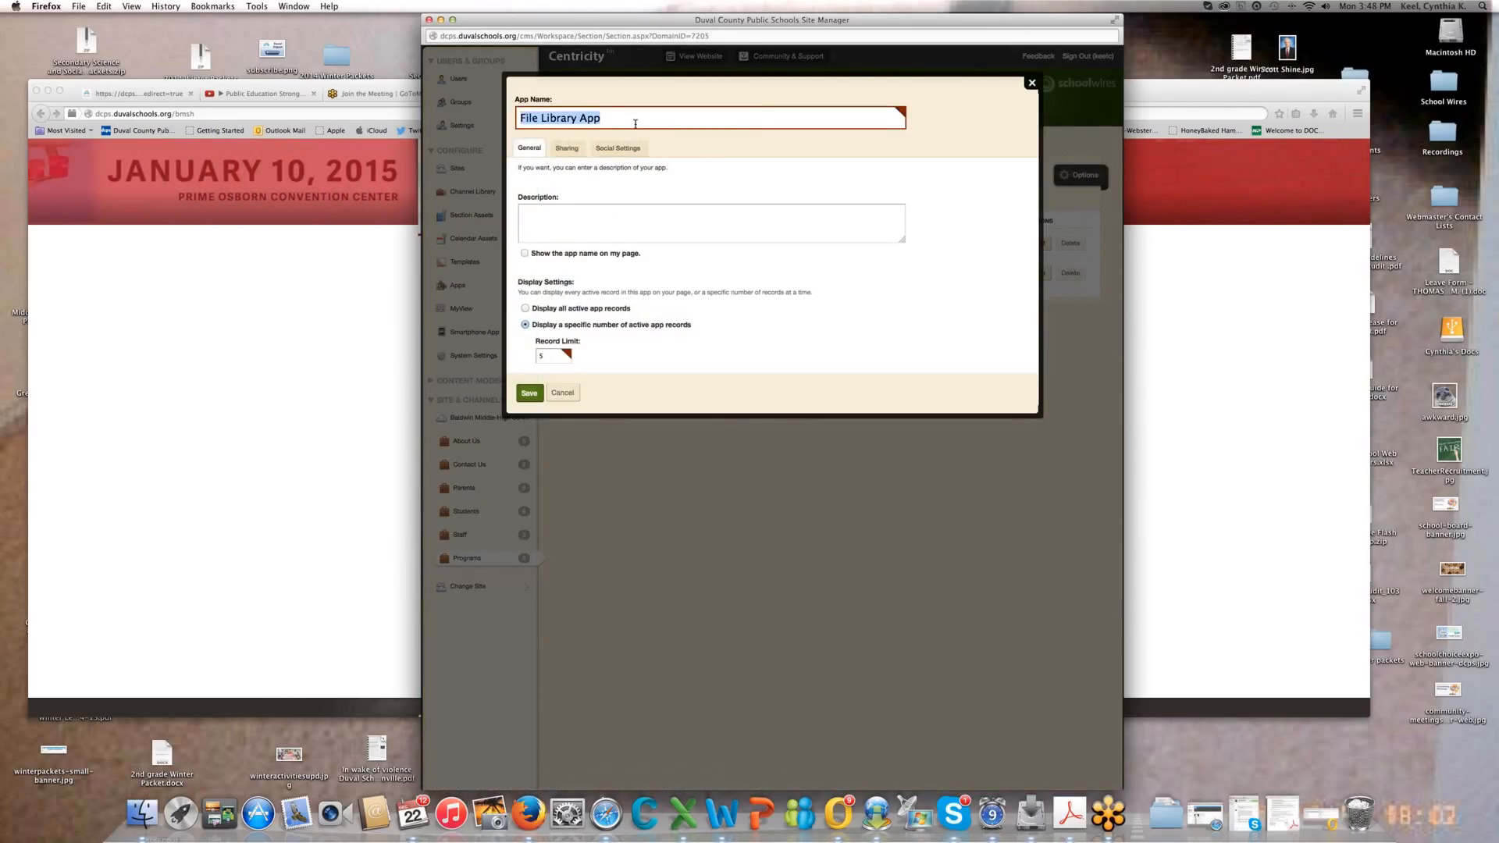
key("BackSpace")
type("Important Document")
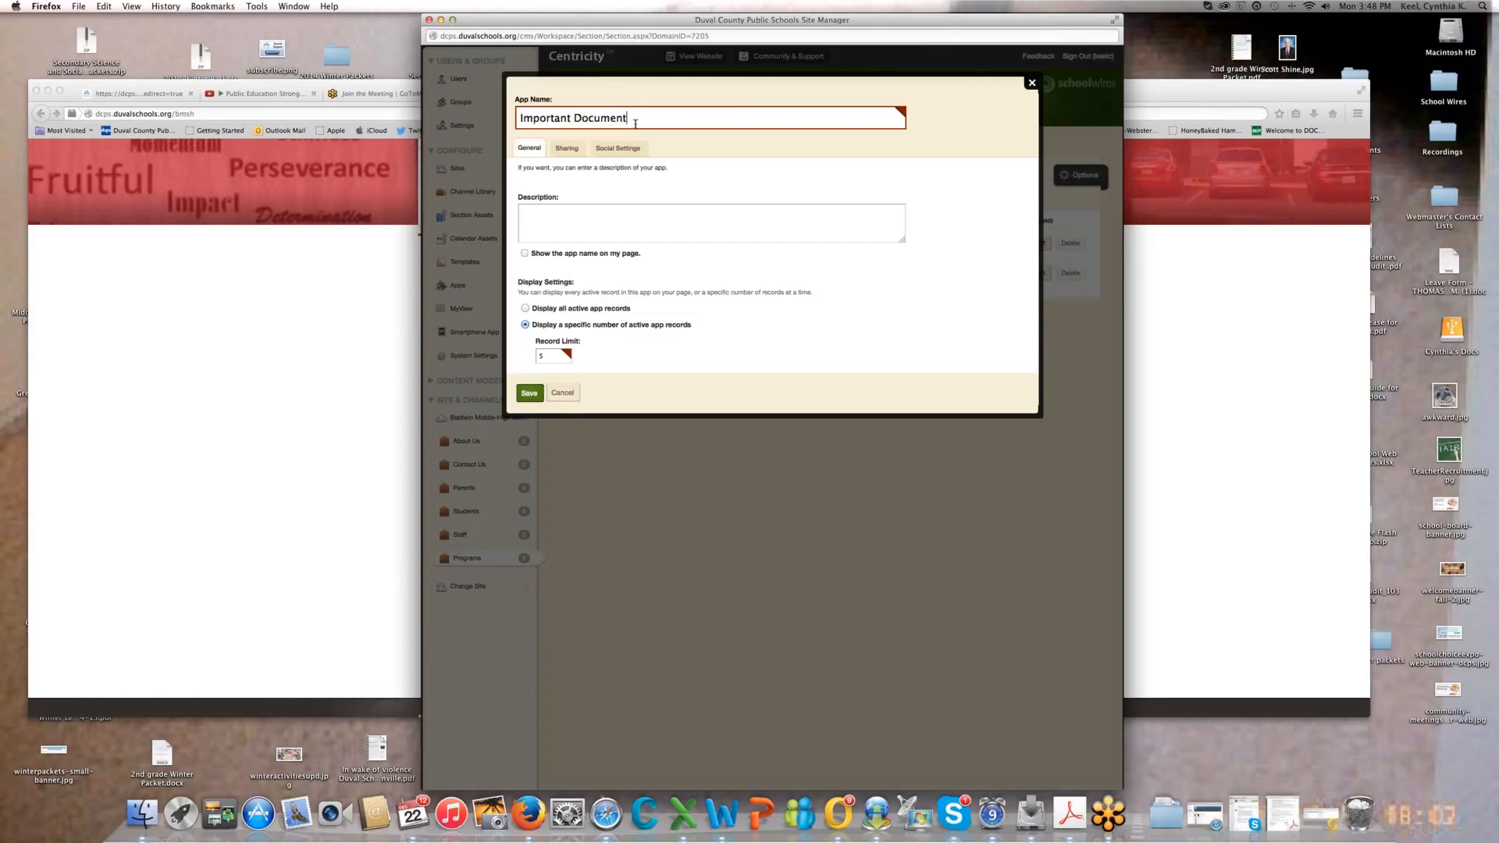
type("s For S")
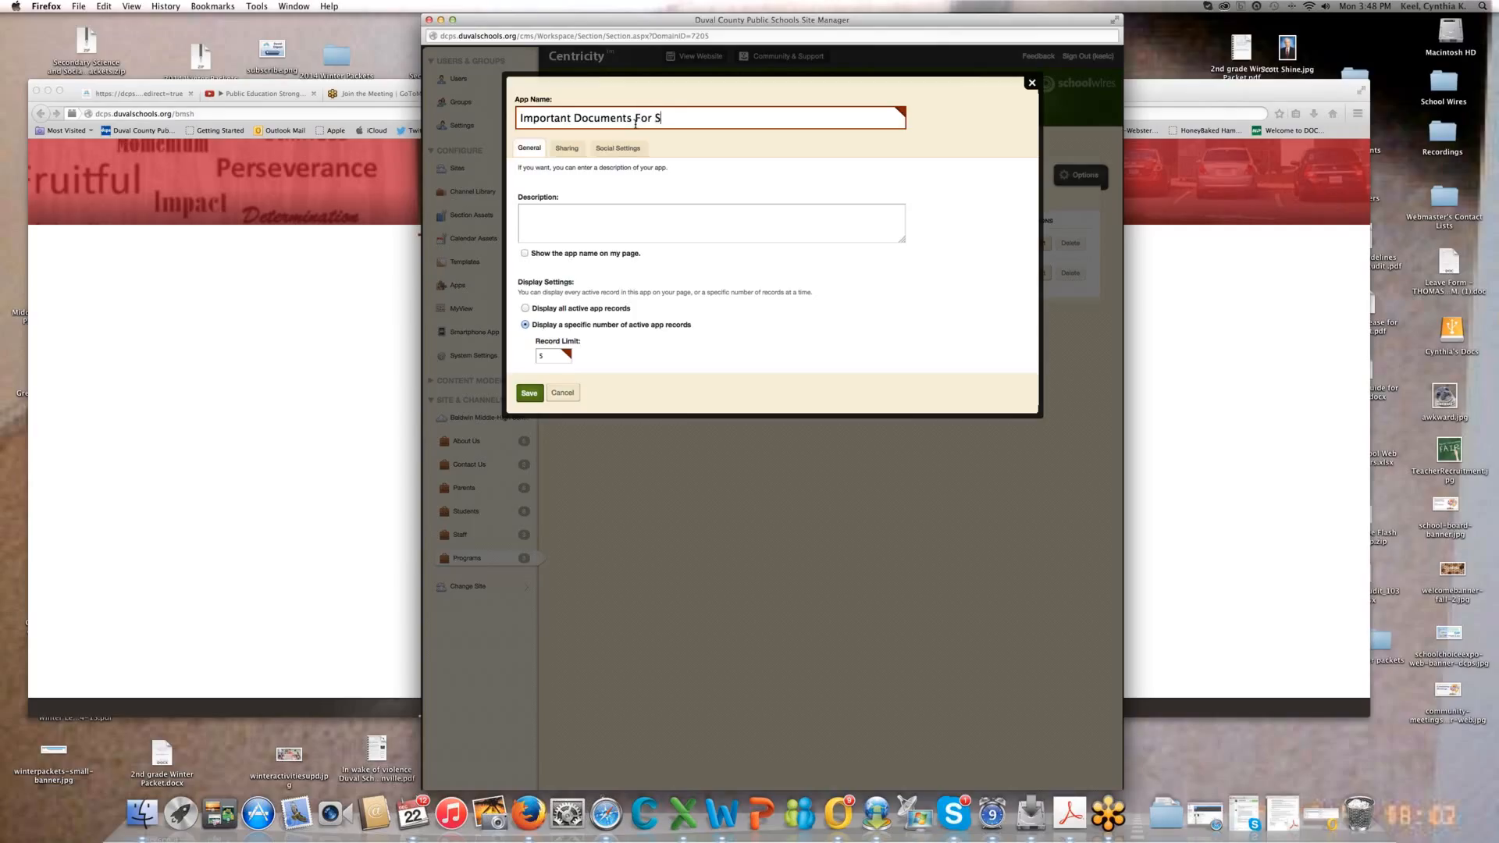
type("tudents")
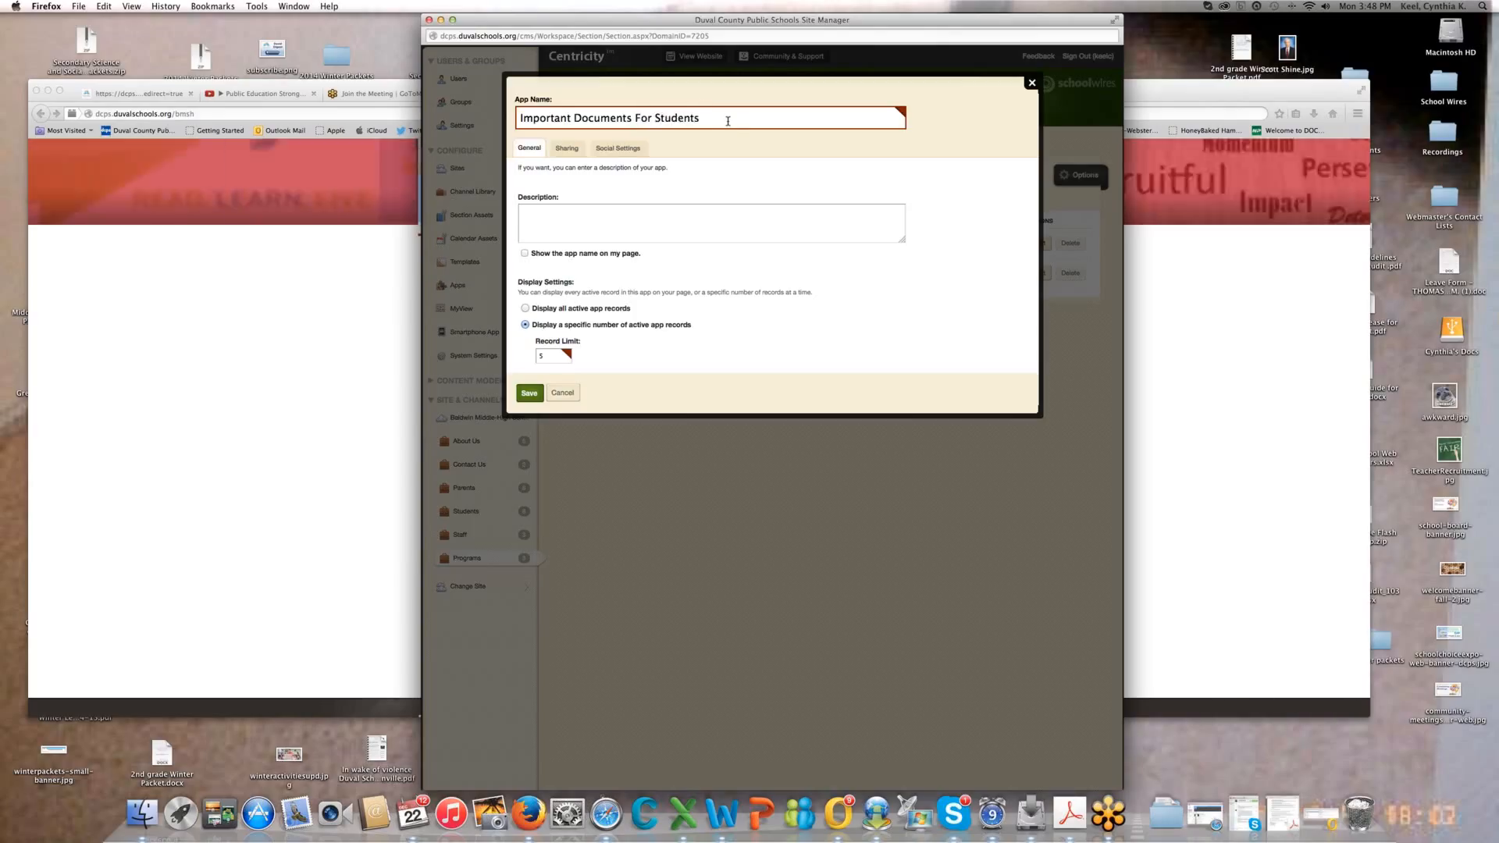
key("super+a")
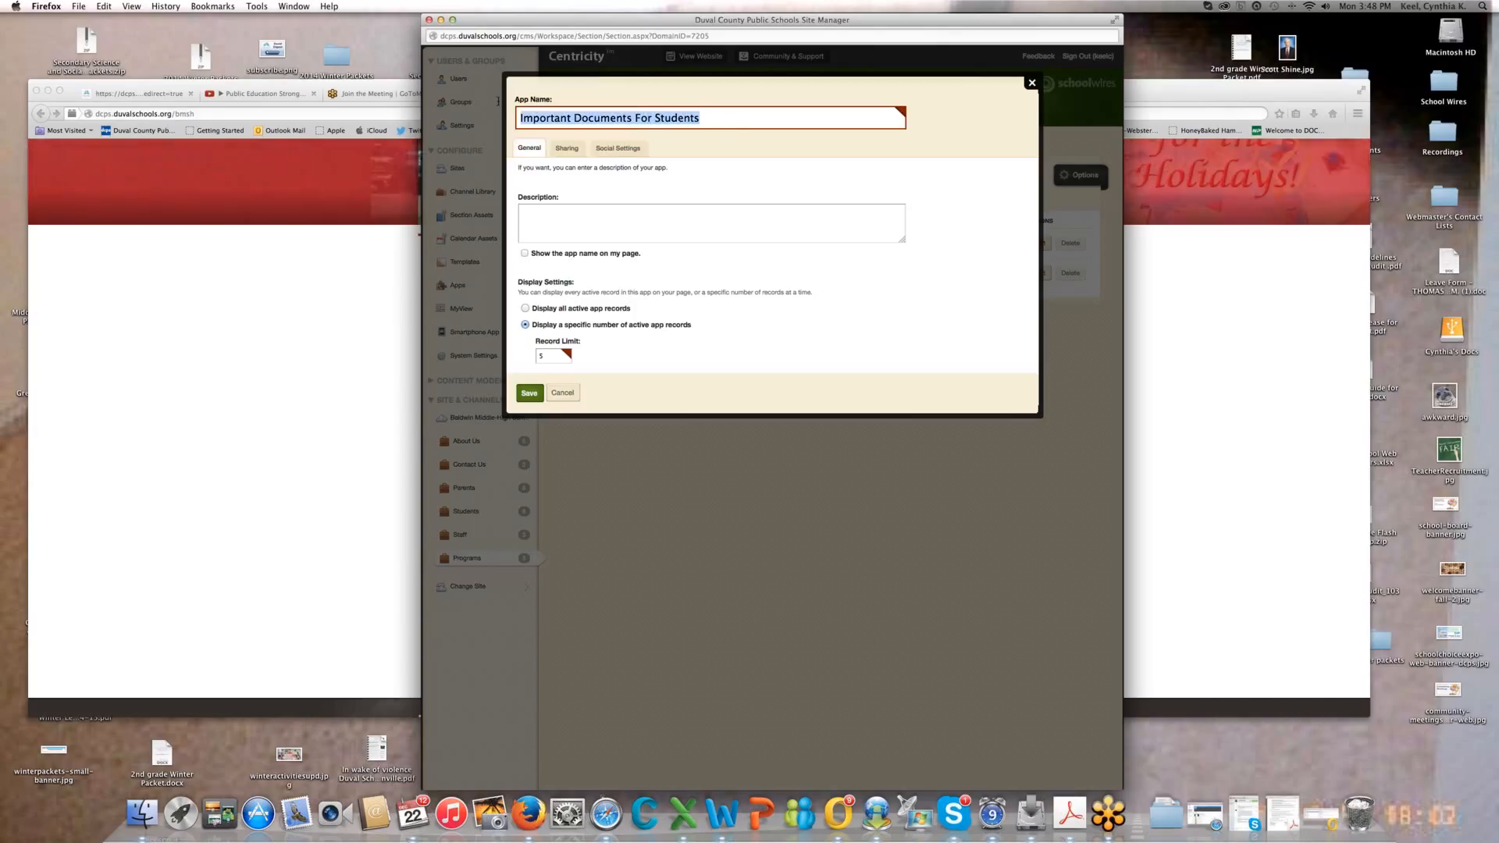
- Enable showing the app name on the page, and save the app options
left_click(526, 256)
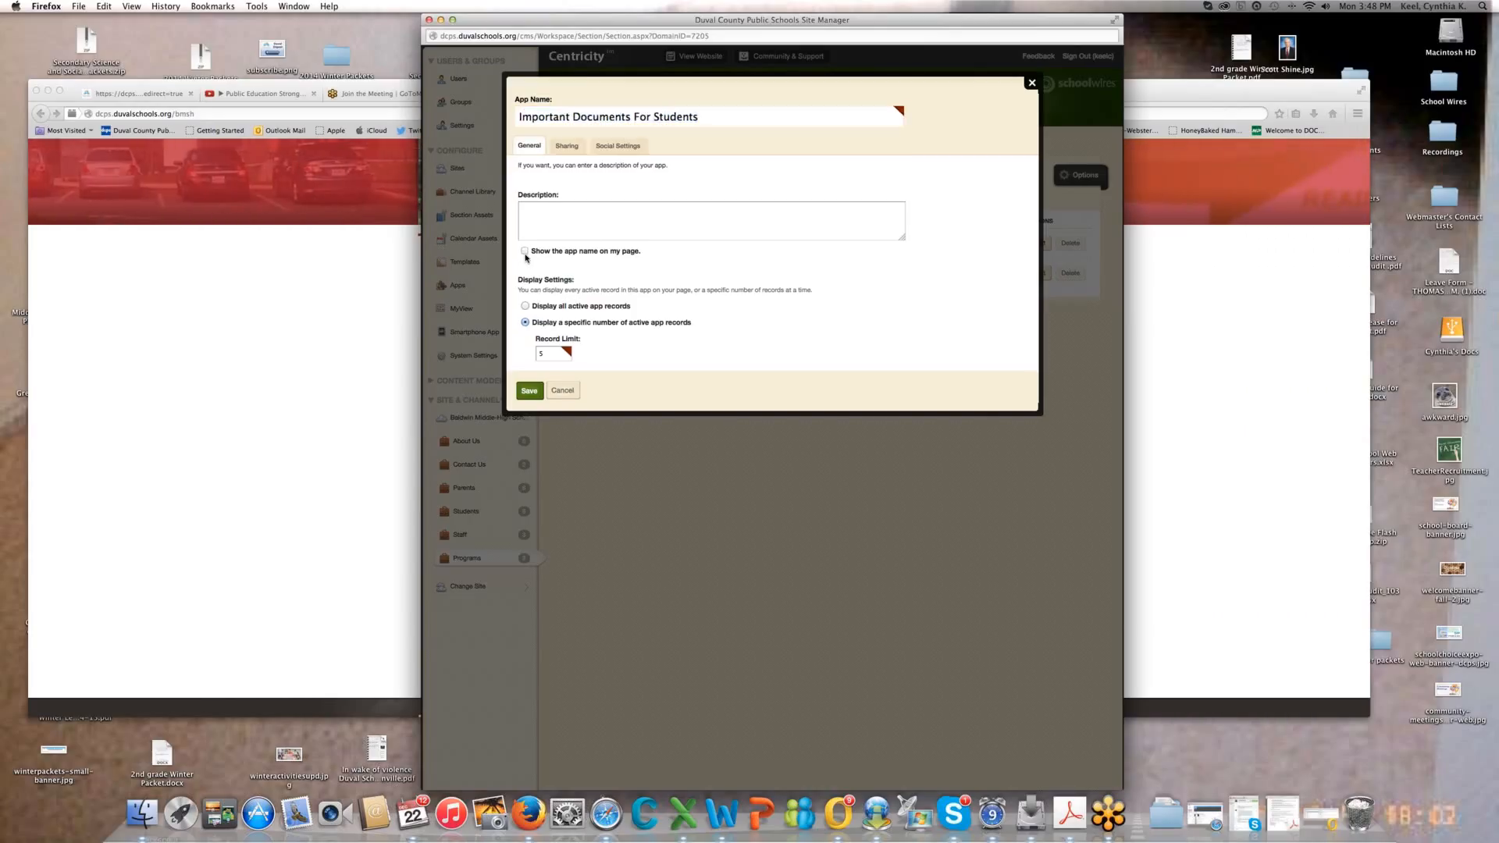
left_click(525, 252)
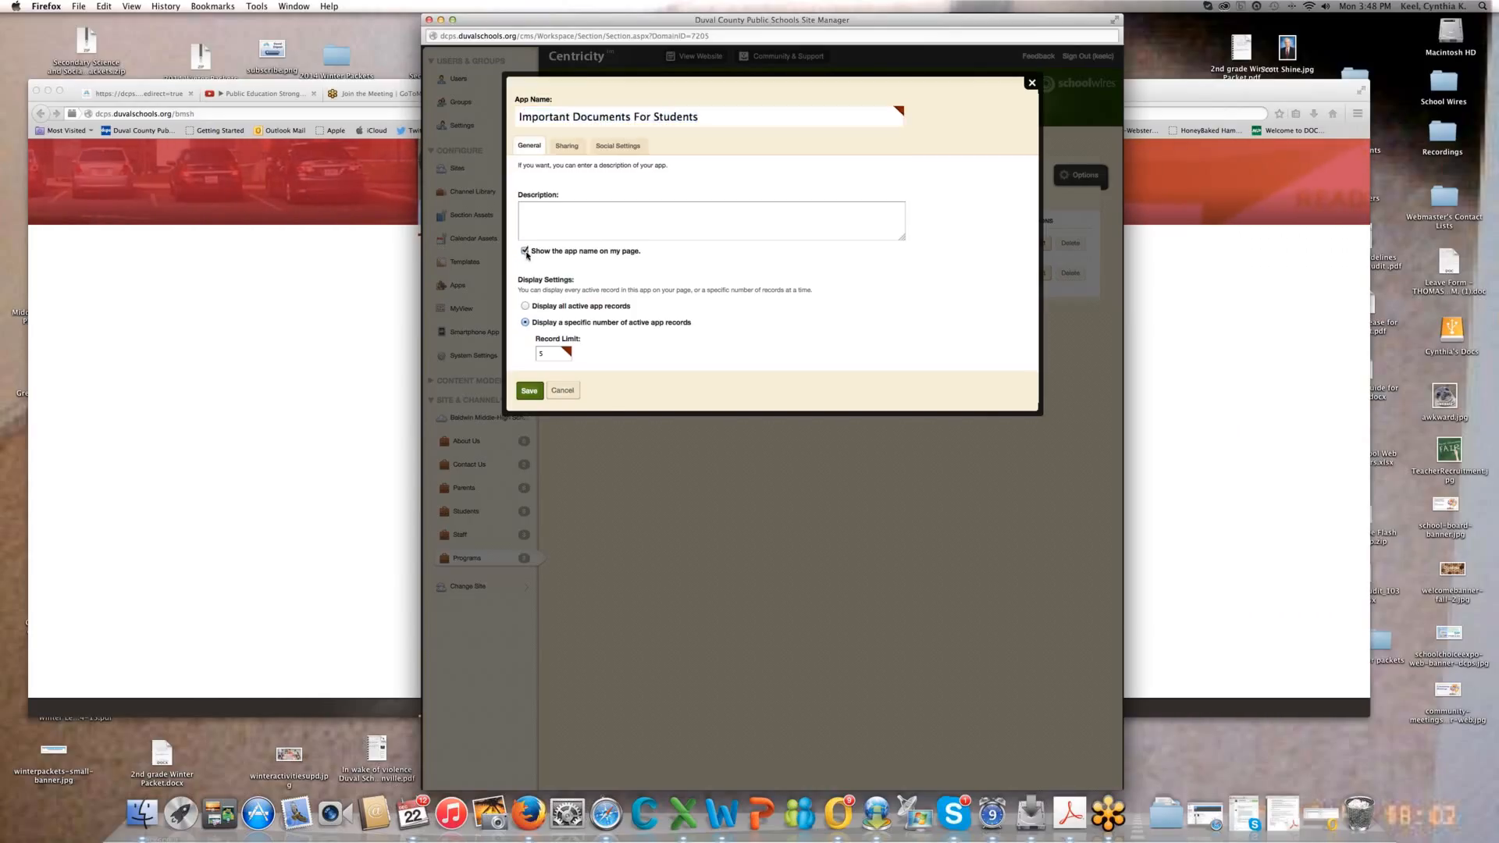
left_click(552, 356)
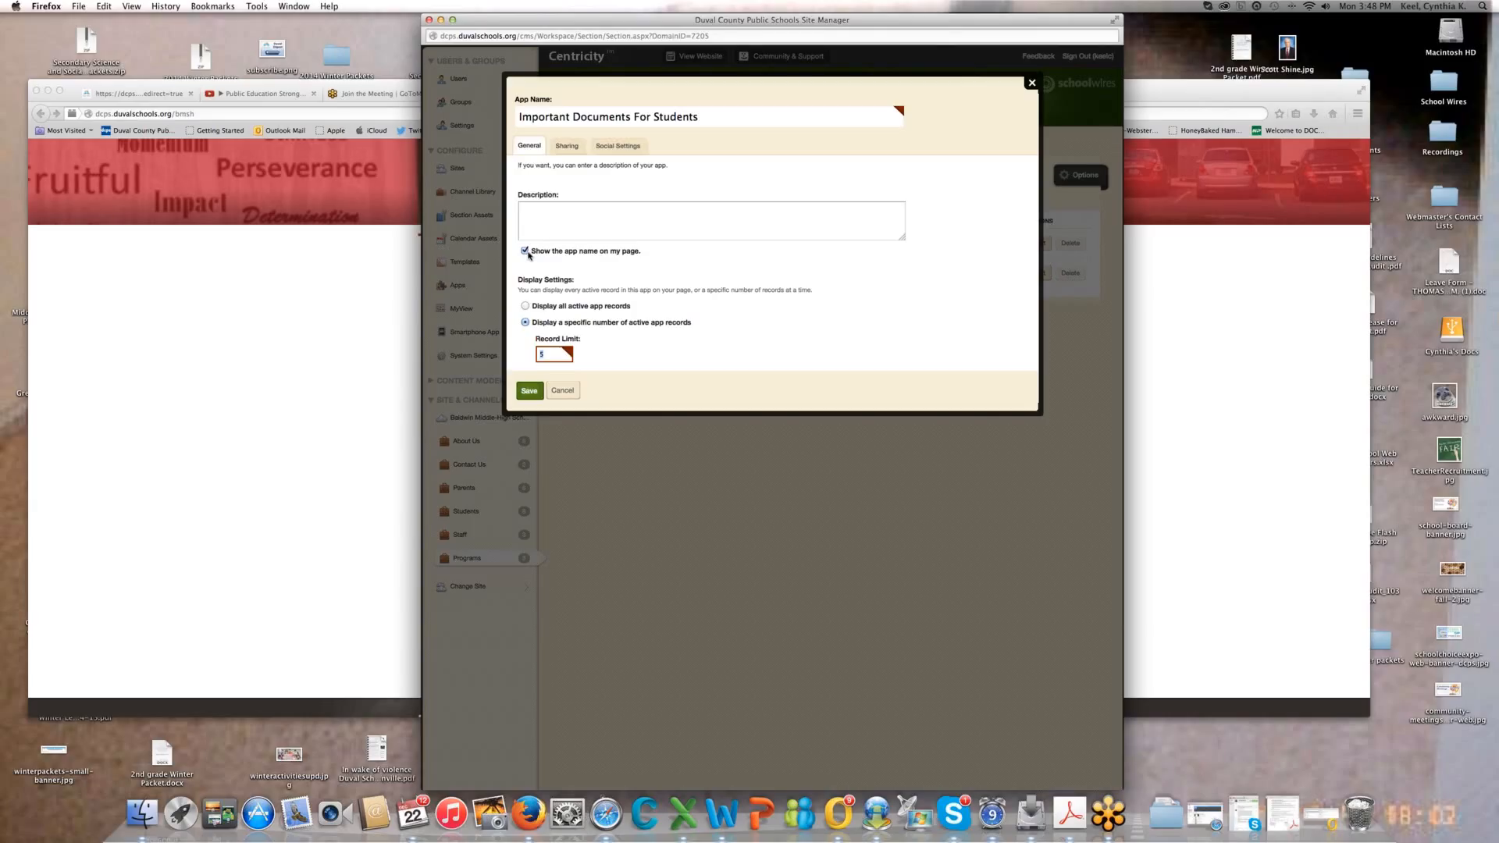
left_click_drag(534, 250, 647, 253)
left_click(644, 361)
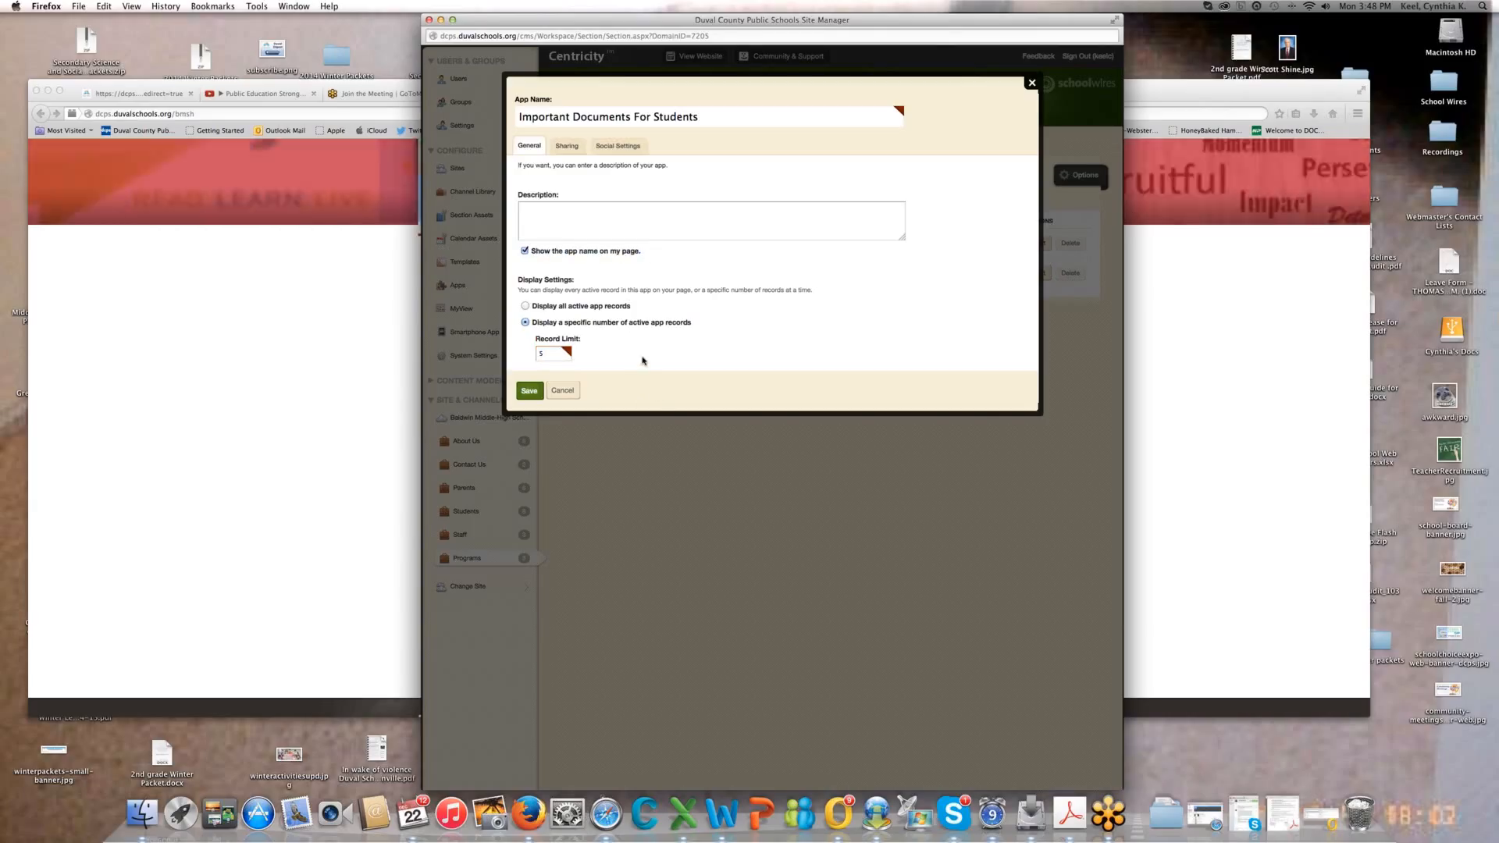
left_click(527, 393)
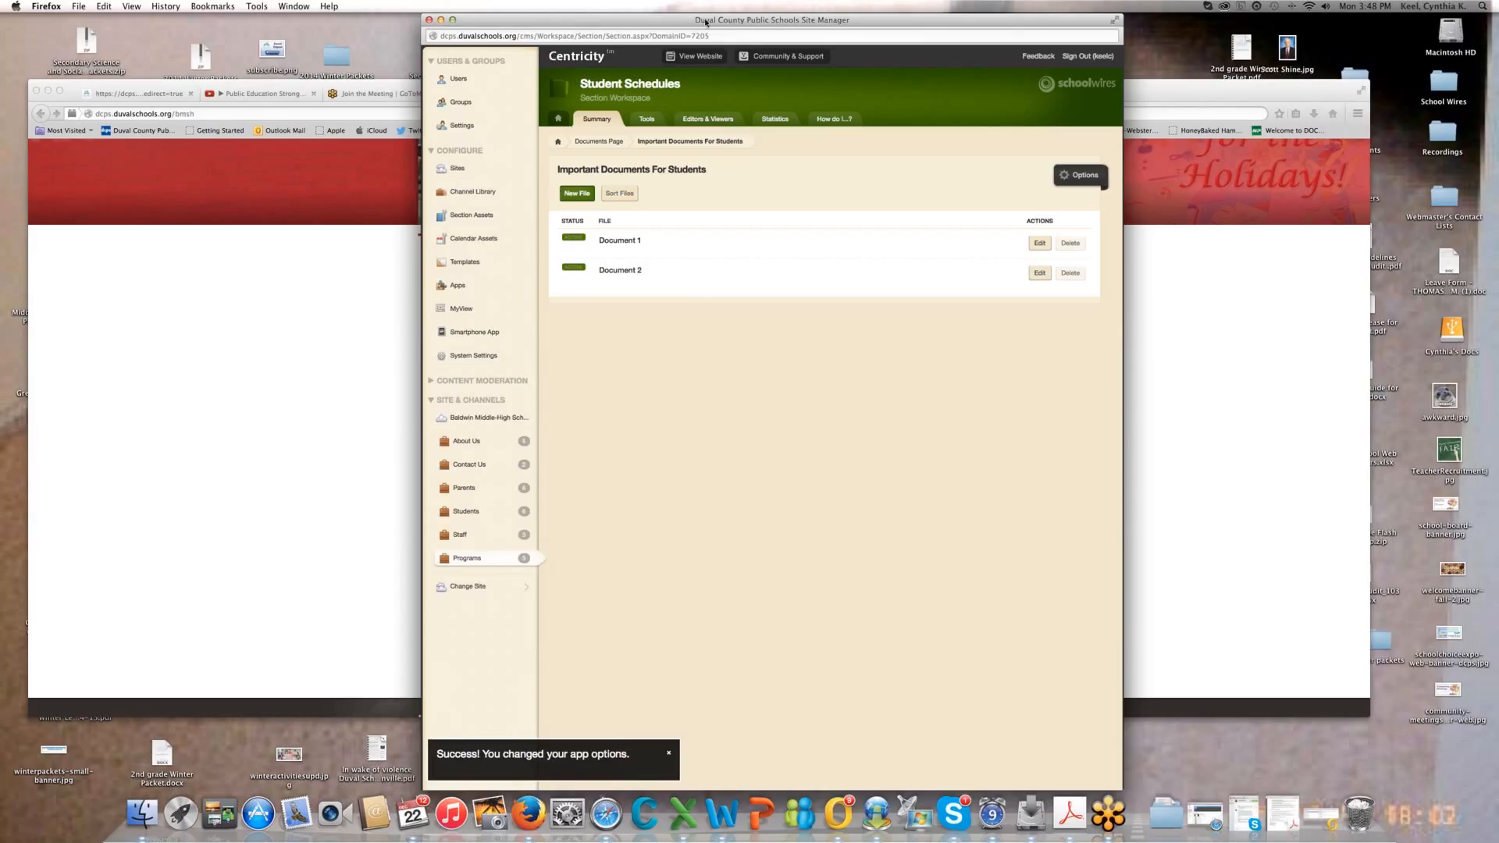
- Preview the Documents page on the website to check its heading and files, and close the preview
left_click(694, 57)
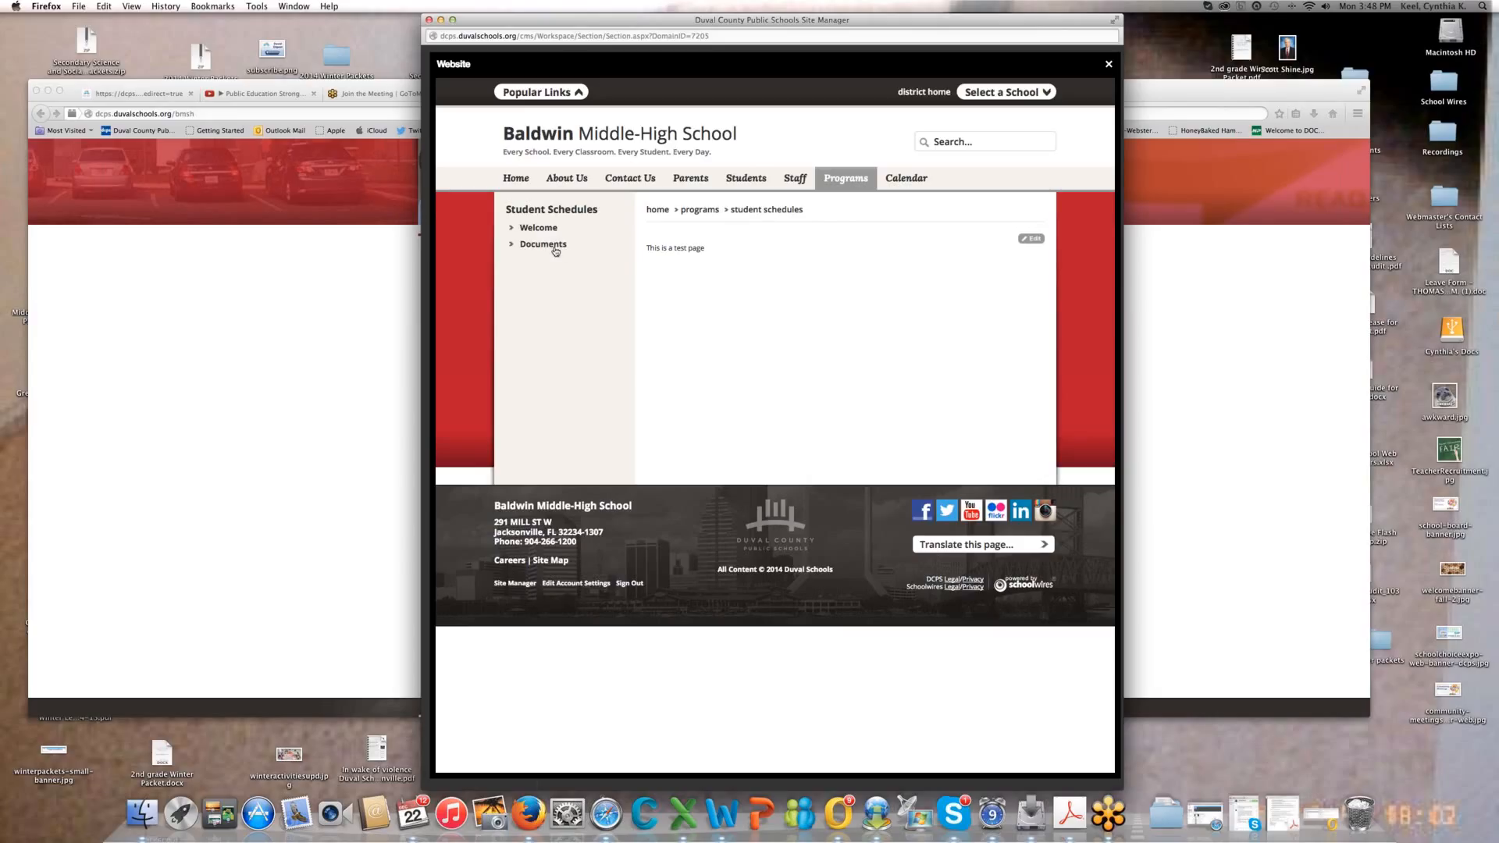
left_click(555, 249)
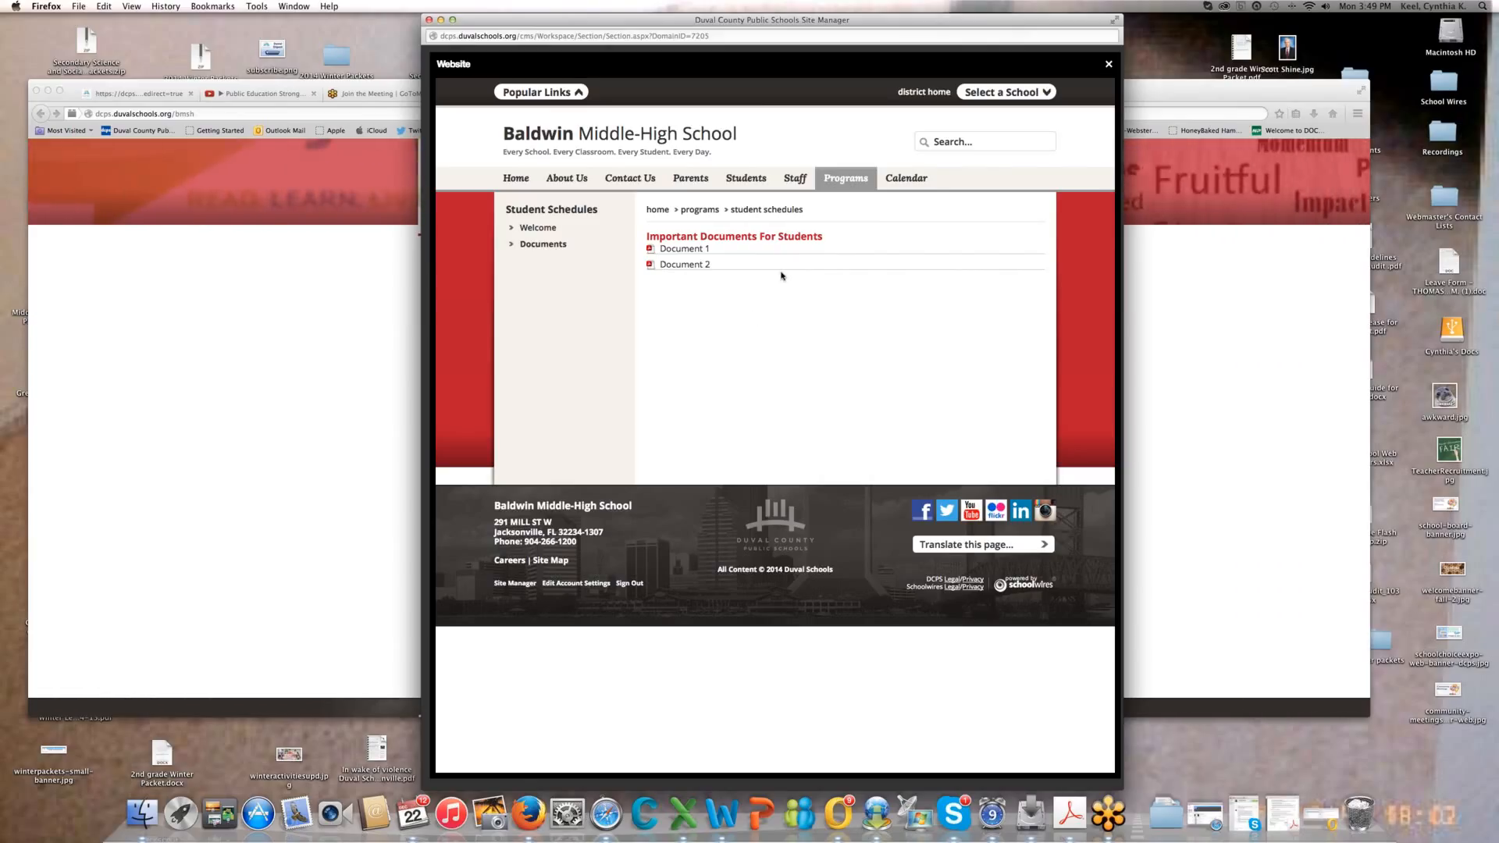
left_click(1107, 65)
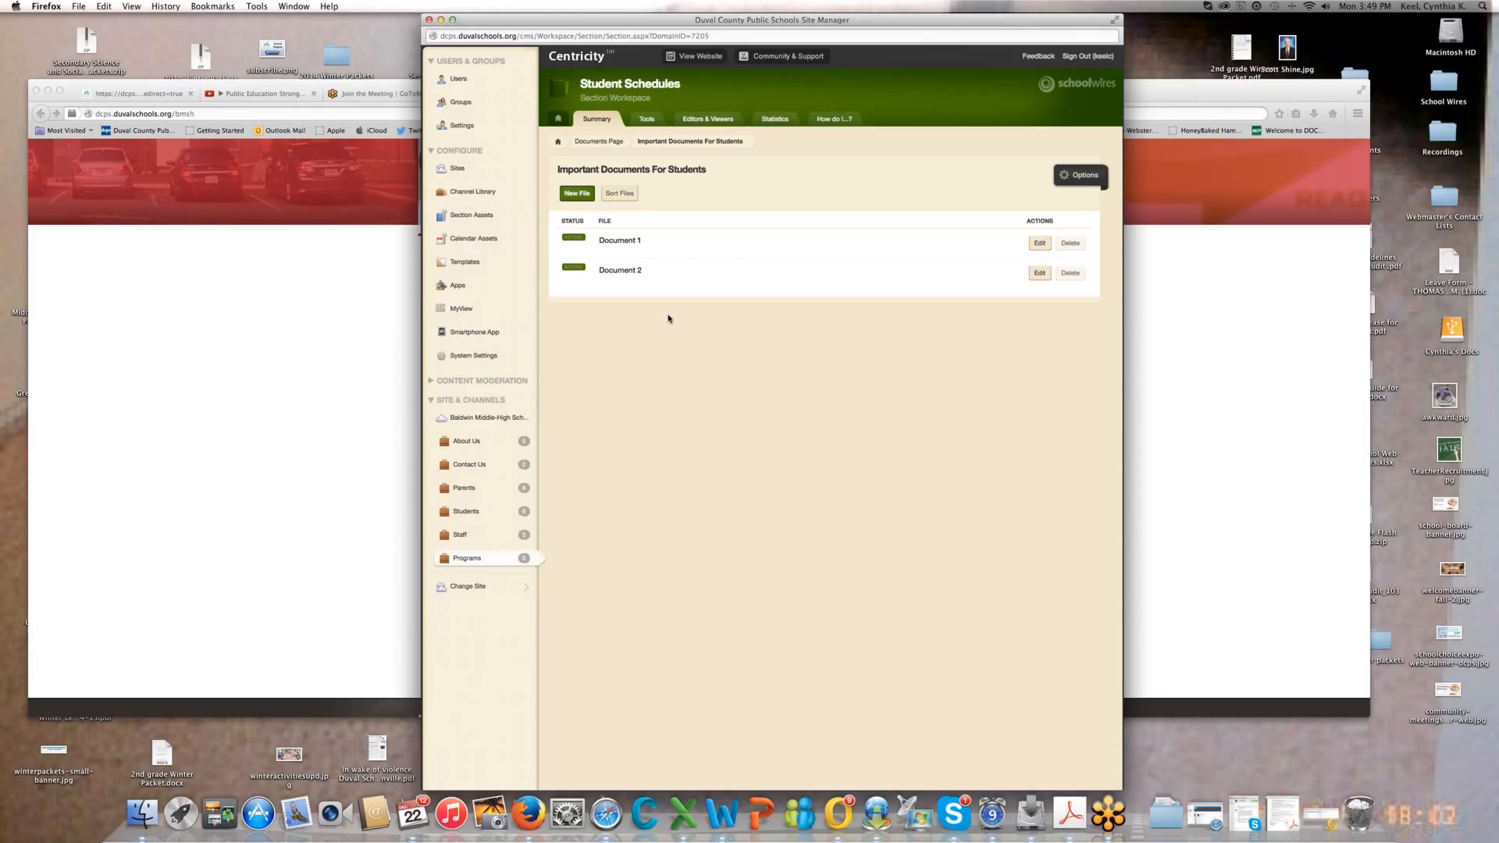
- Reorganize the Student Schedules pages so Documents is nested beneath Welcome, and save the arrangement
left_click(637, 94)
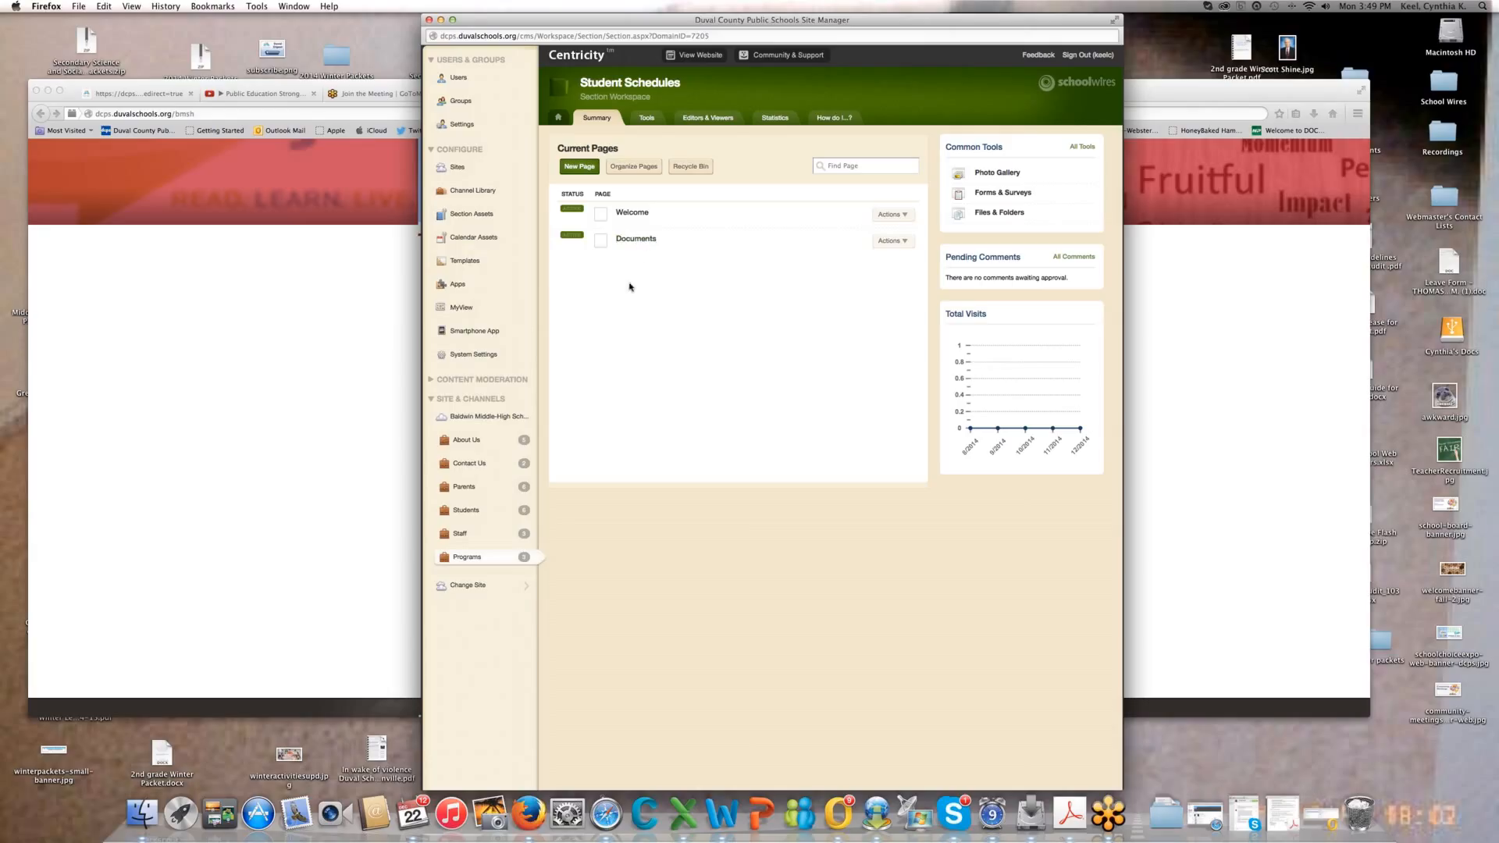
left_click(633, 167)
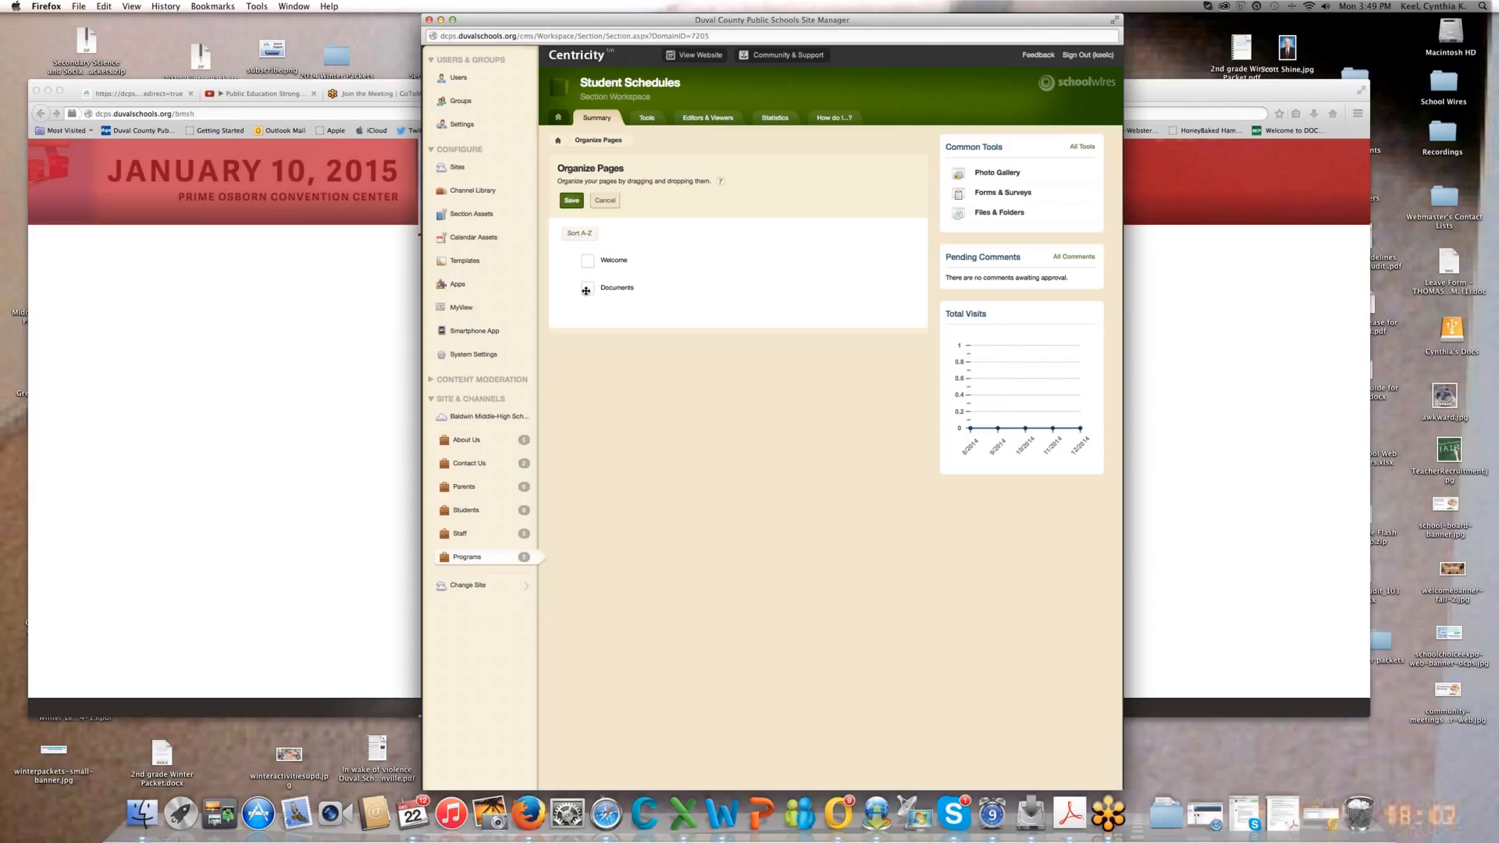
left_click_drag(585, 290, 585, 248)
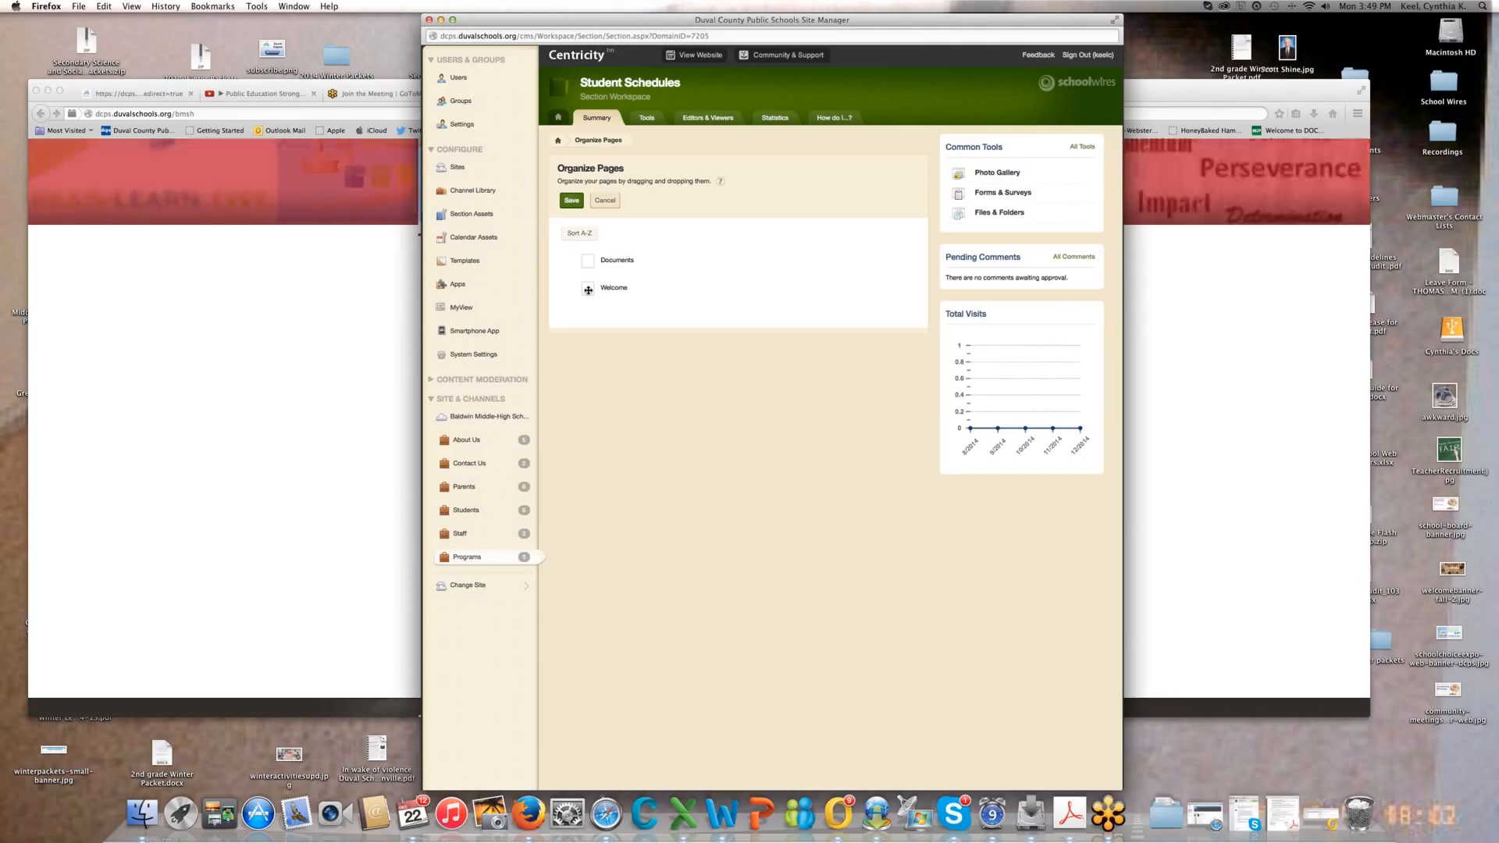
left_click_drag(589, 260, 586, 288)
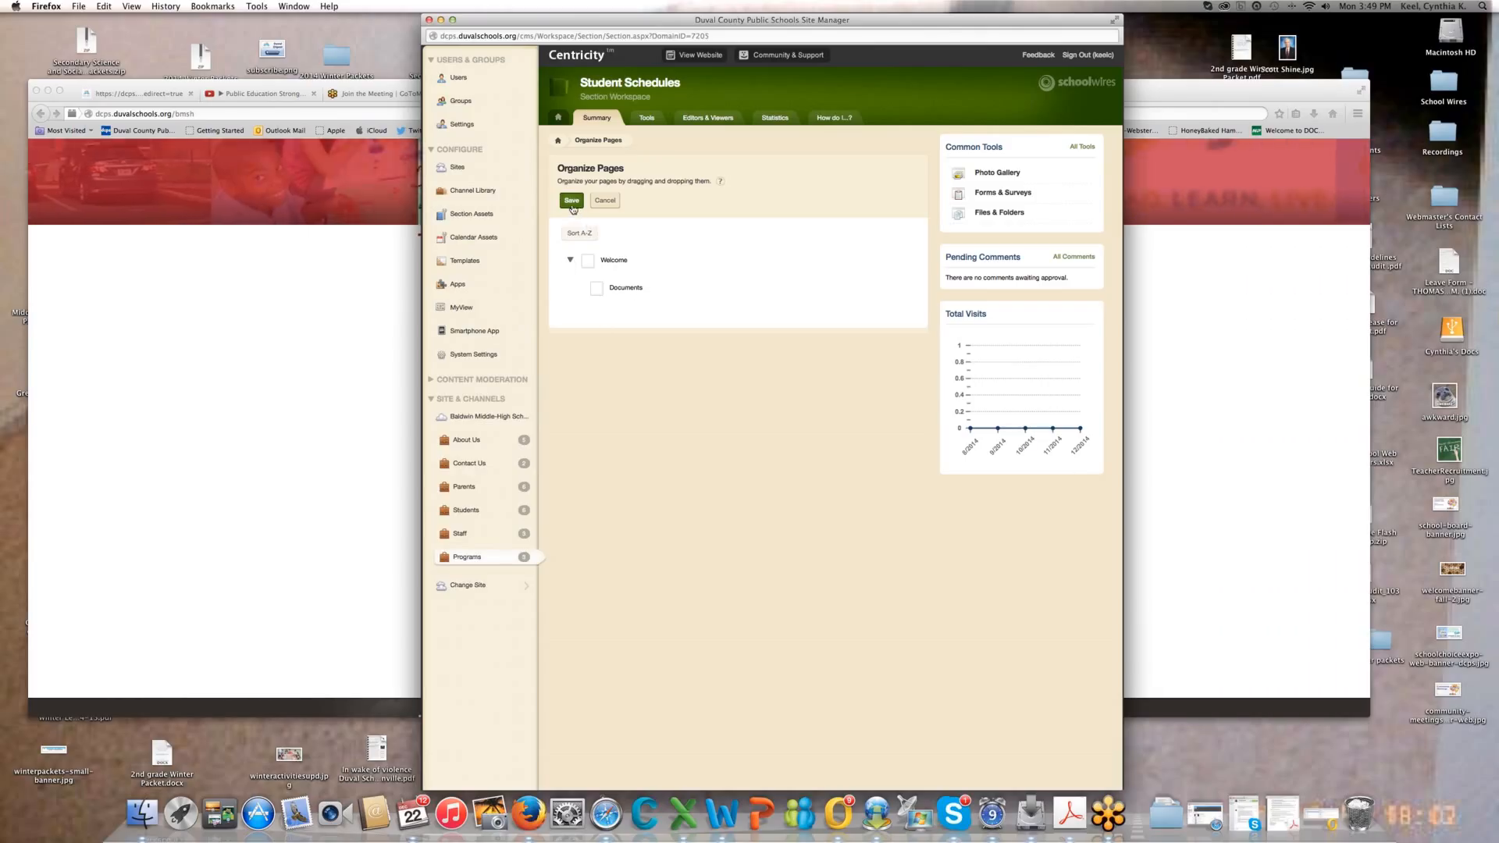
left_click(571, 206)
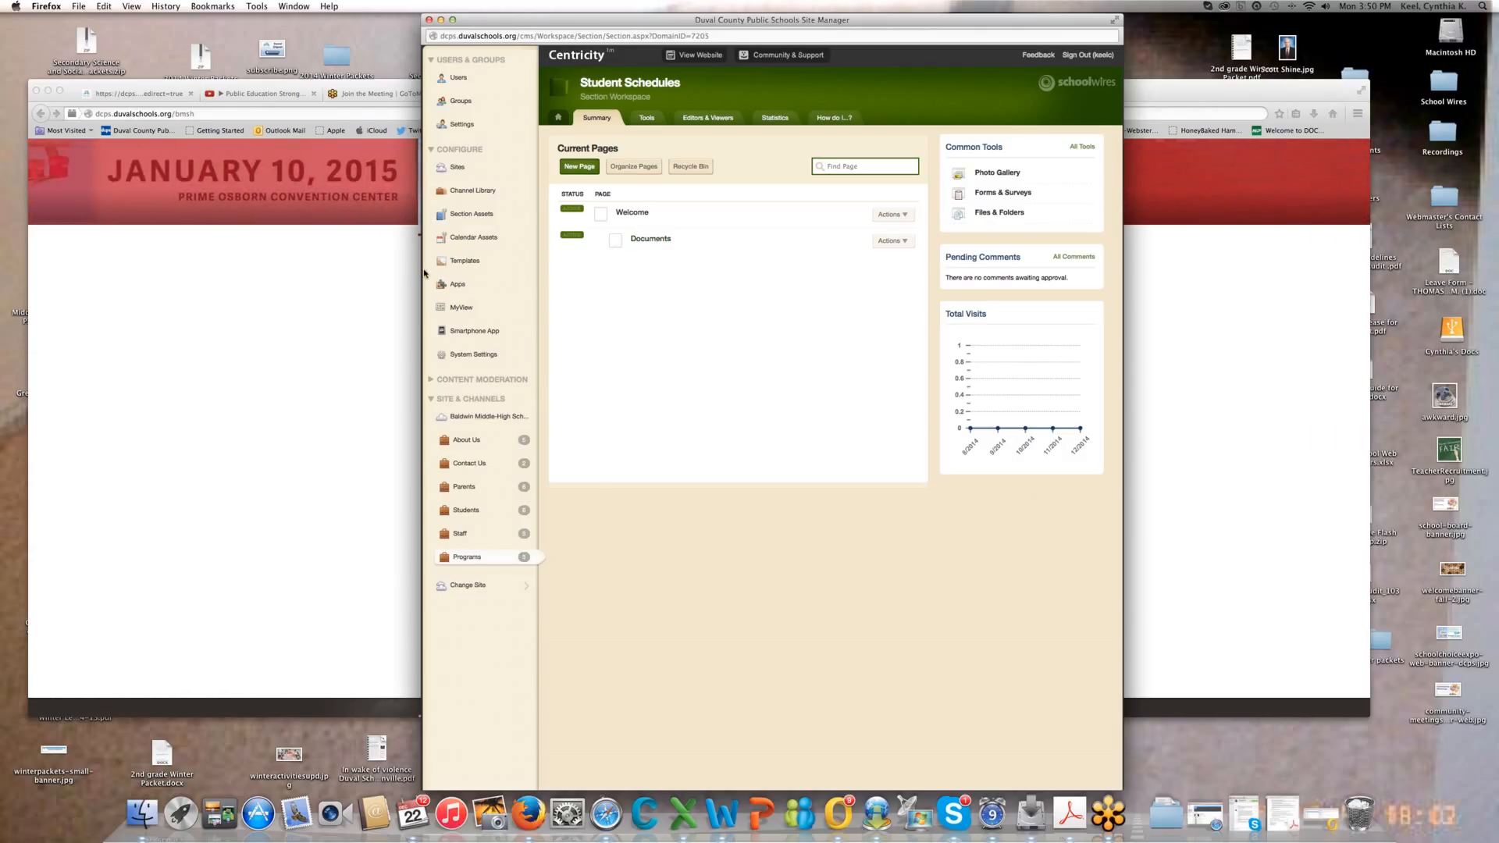
- On the district website, open the Human Resources department's Current Employees page and examine its nested subpages and resource lists
left_click(337, 271)
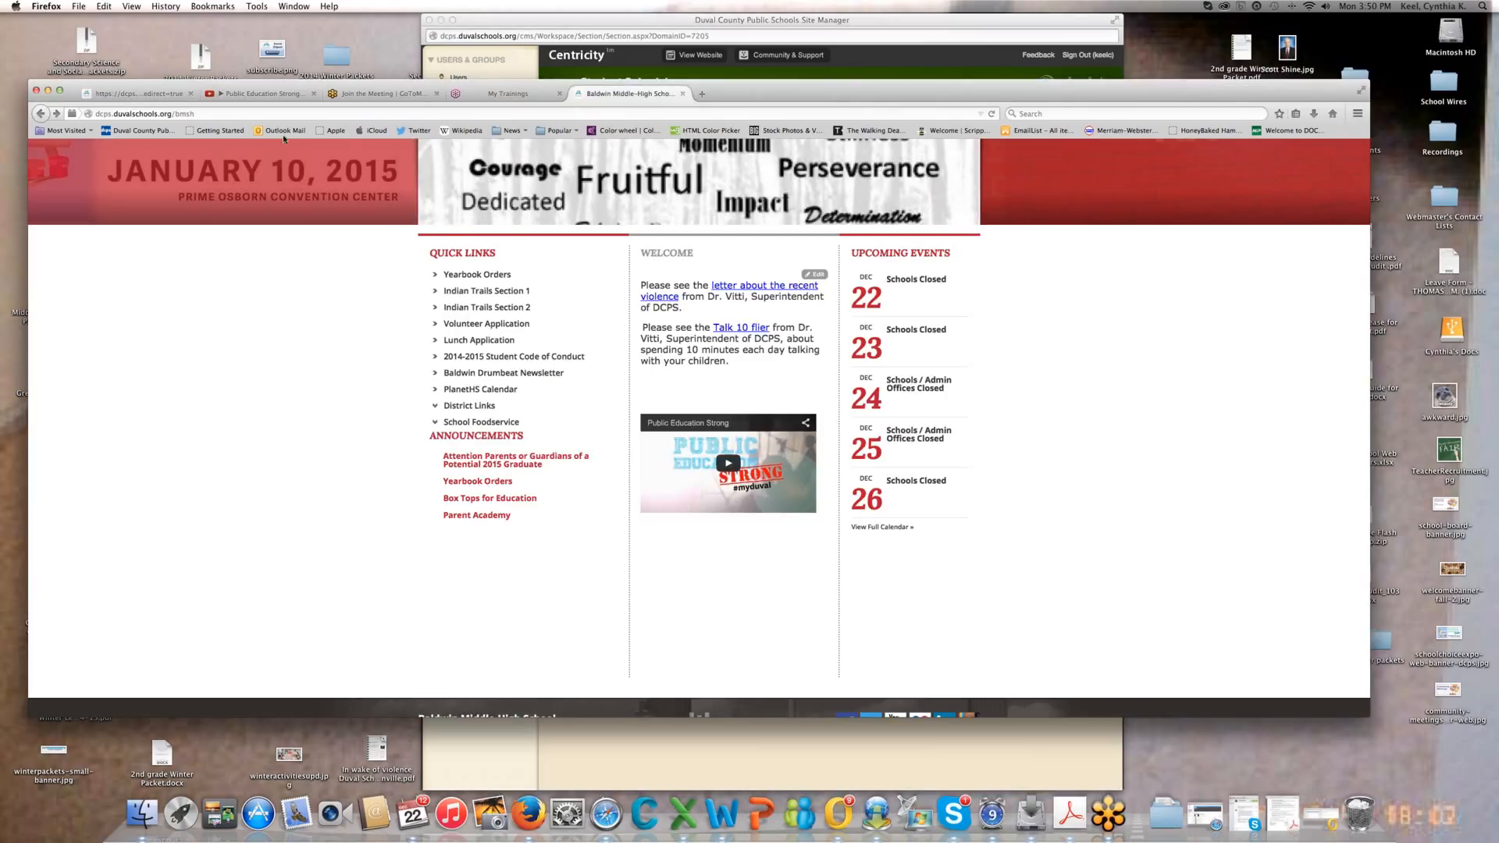
left_click(137, 93)
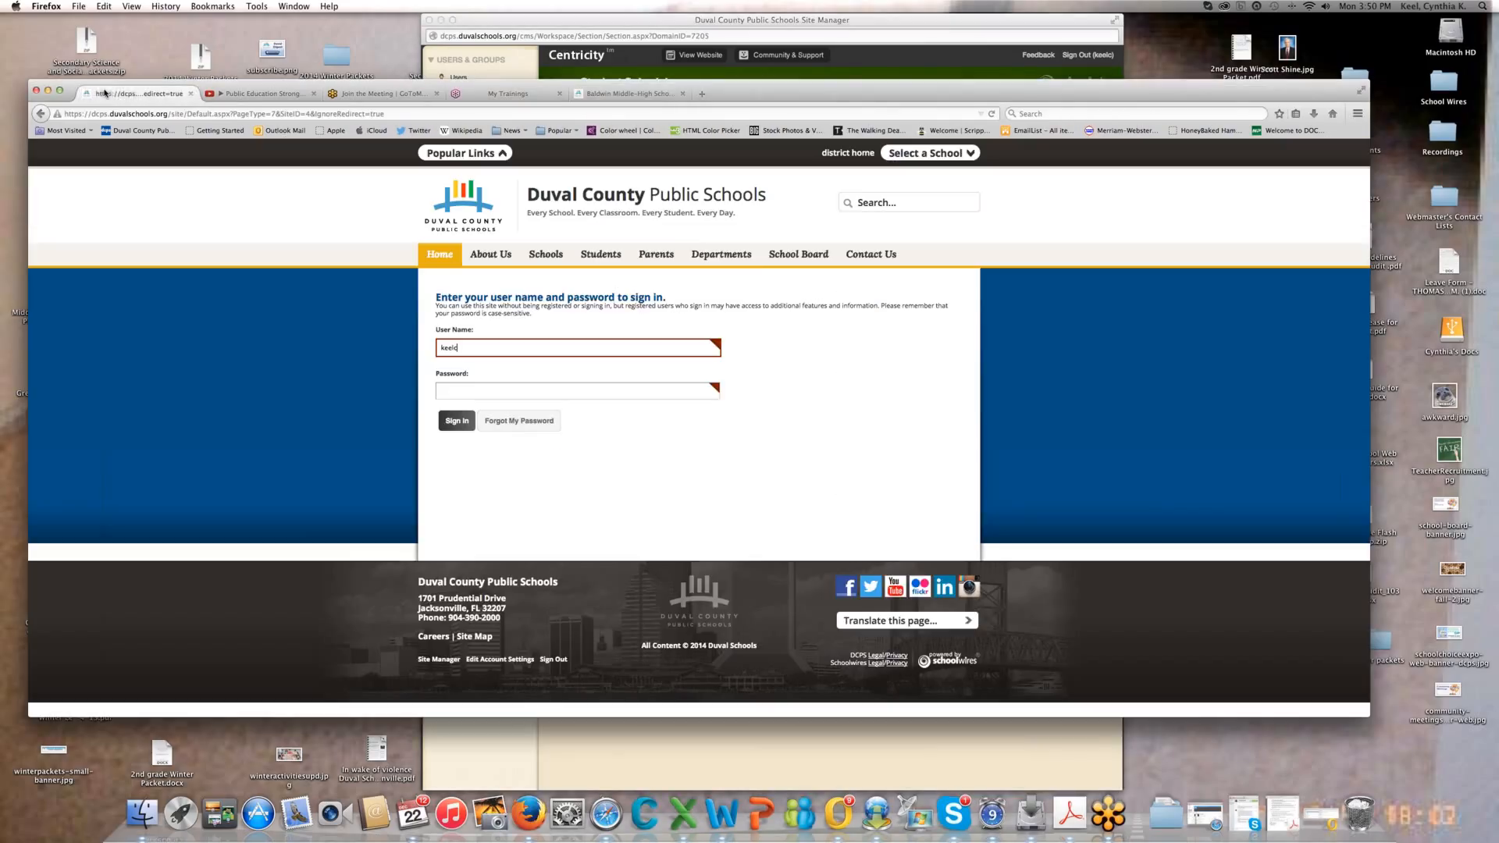
left_click(700, 258)
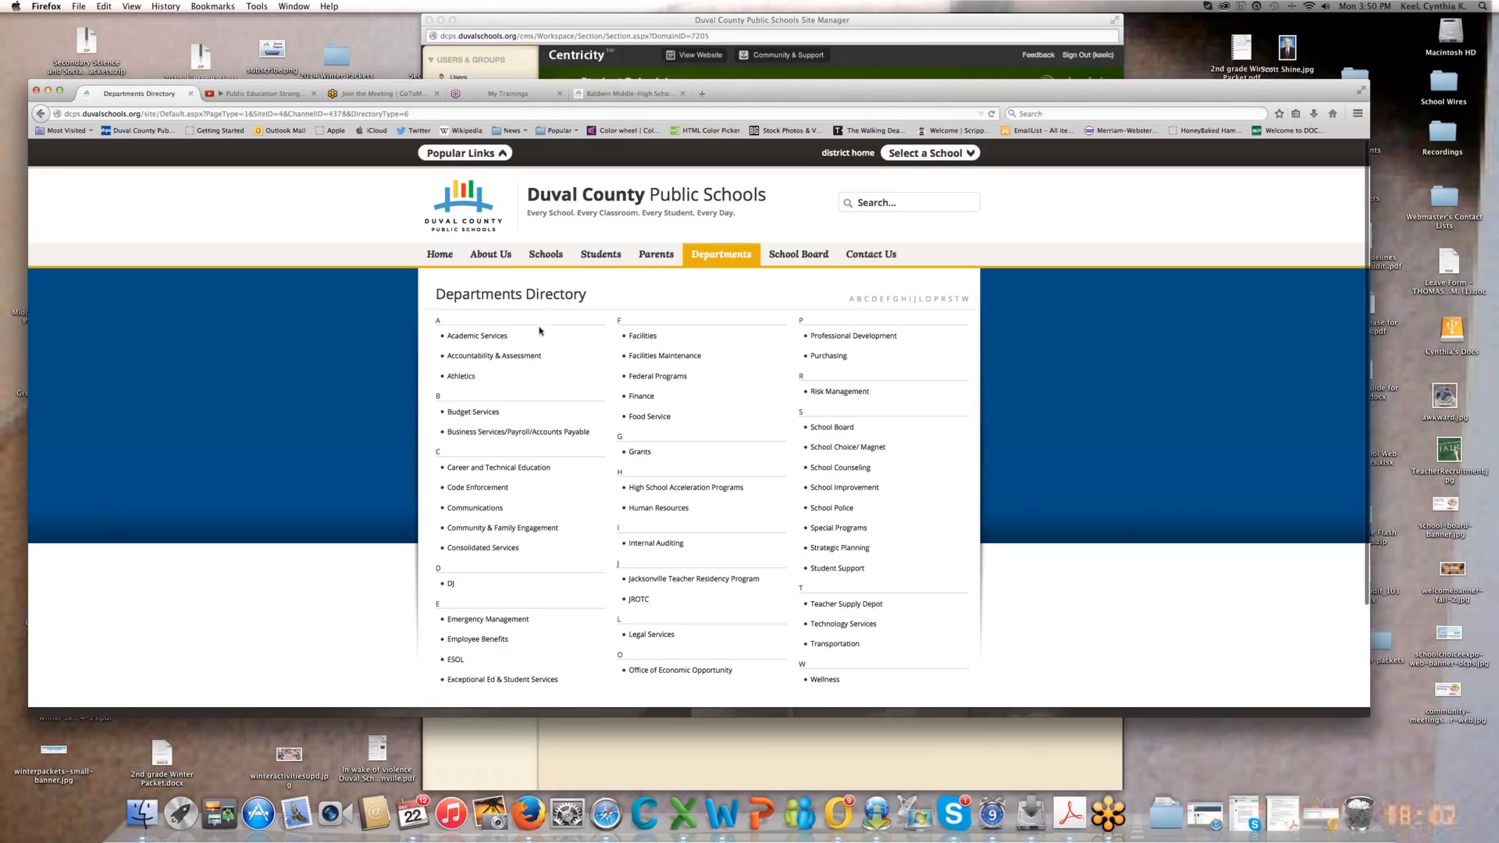
scroll(539, 336, "down", 2)
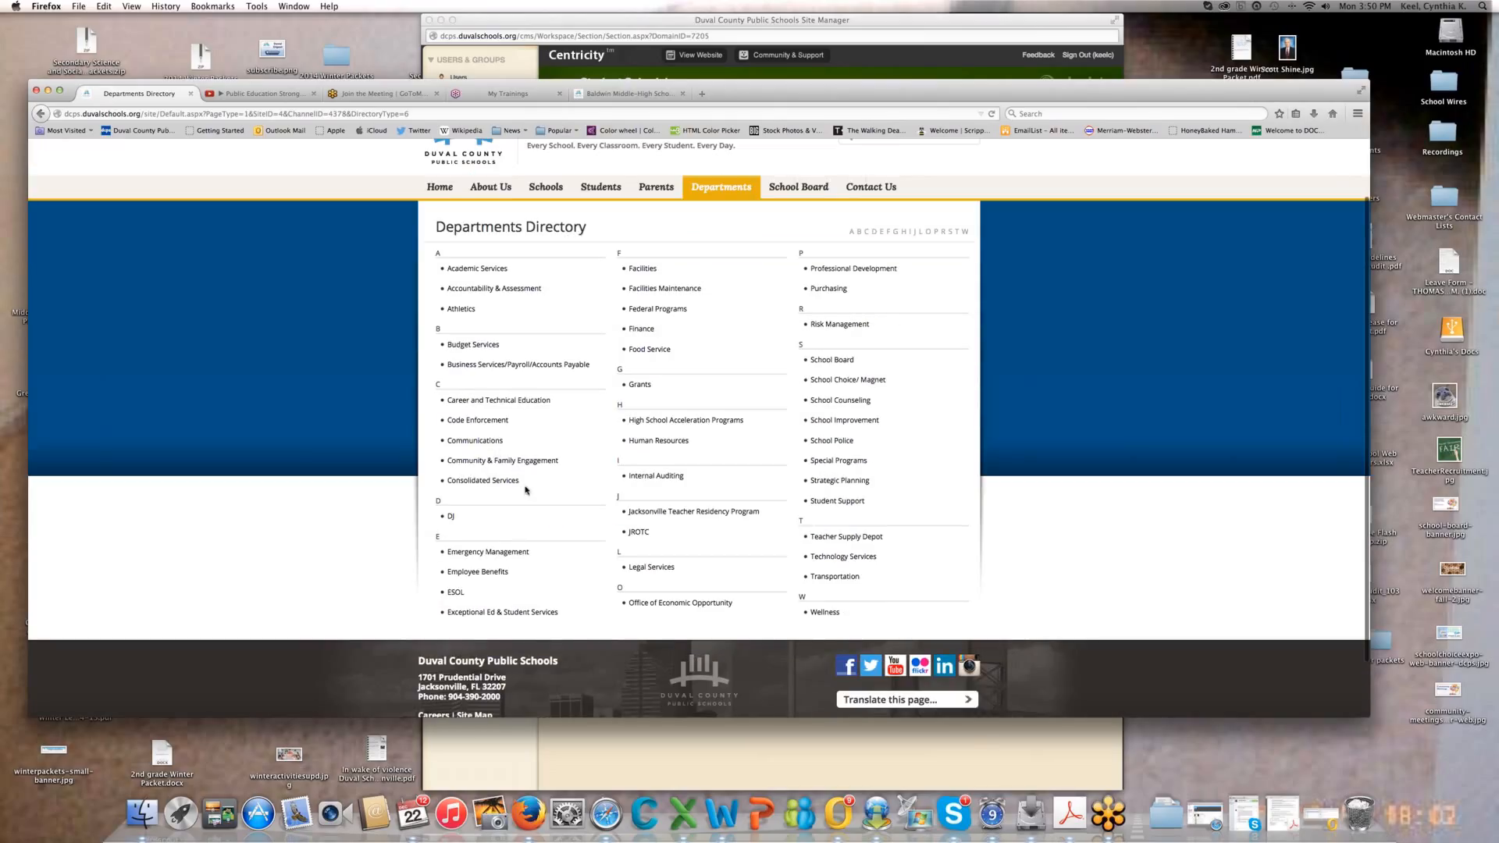
left_click(660, 440)
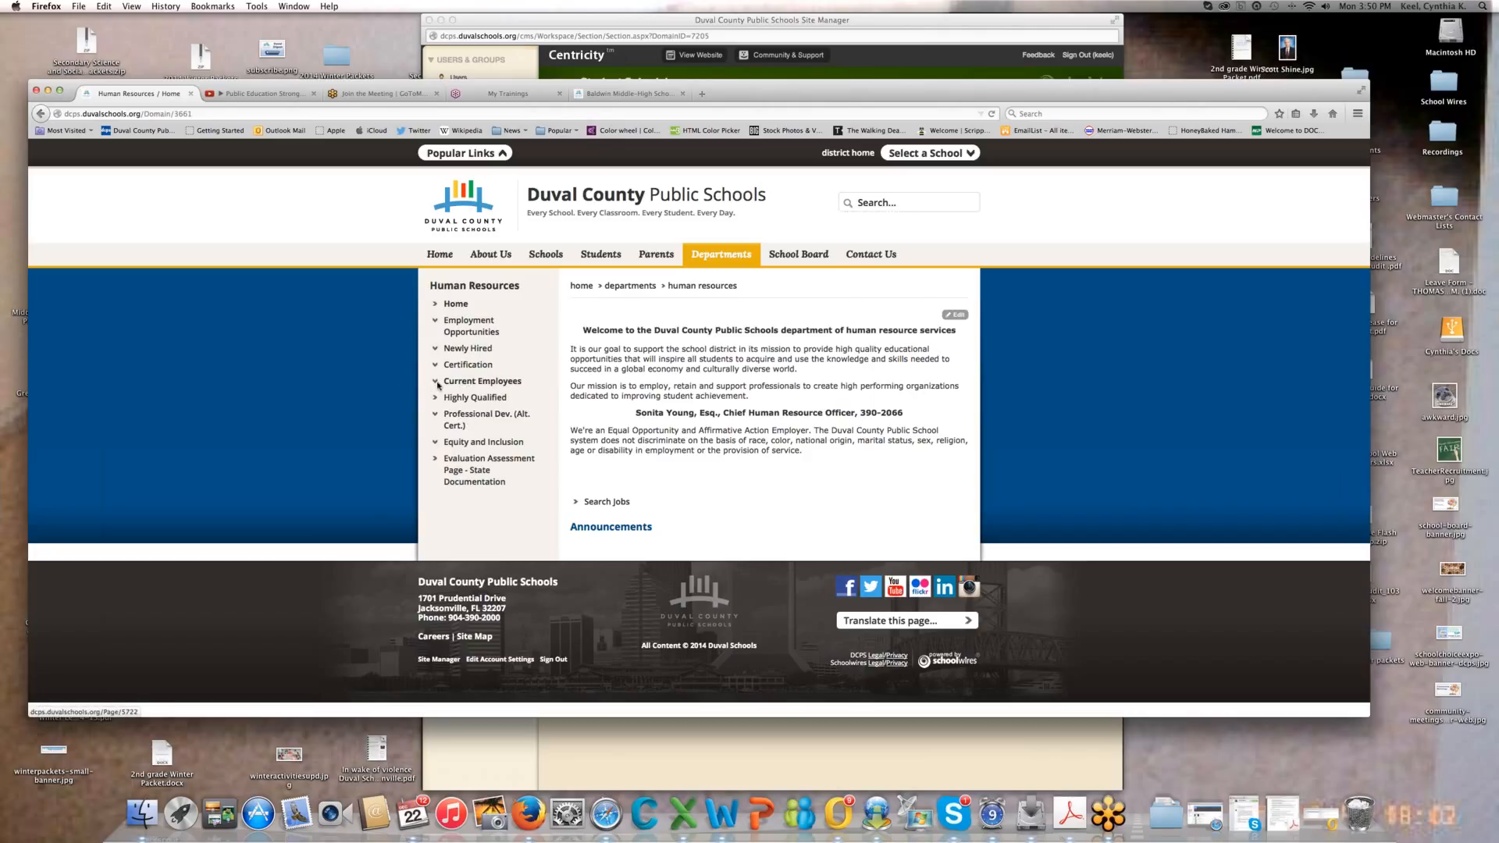
left_click(460, 382)
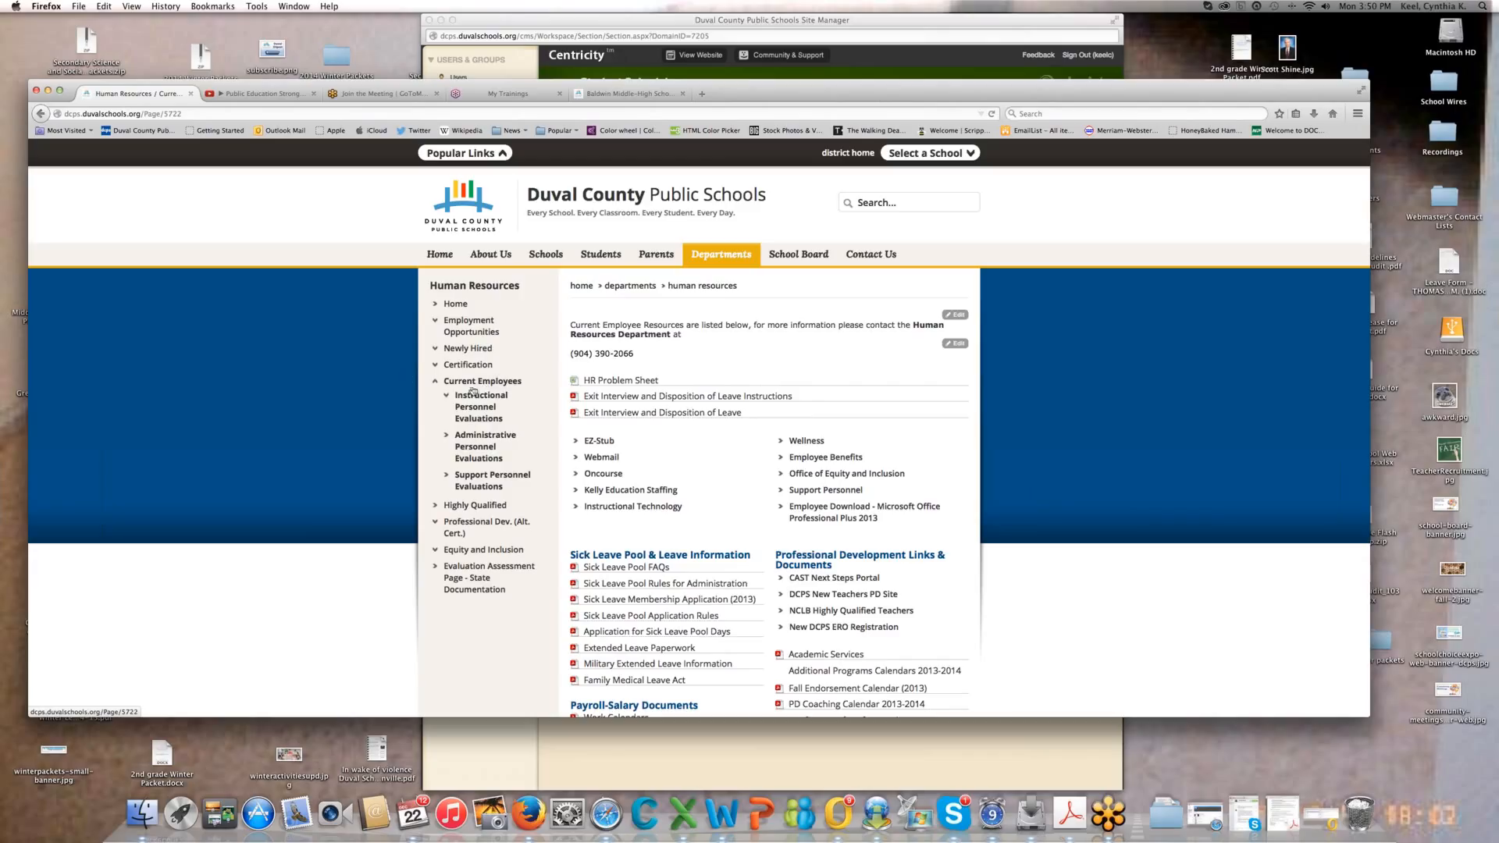
scroll(718, 451, "down", 4)
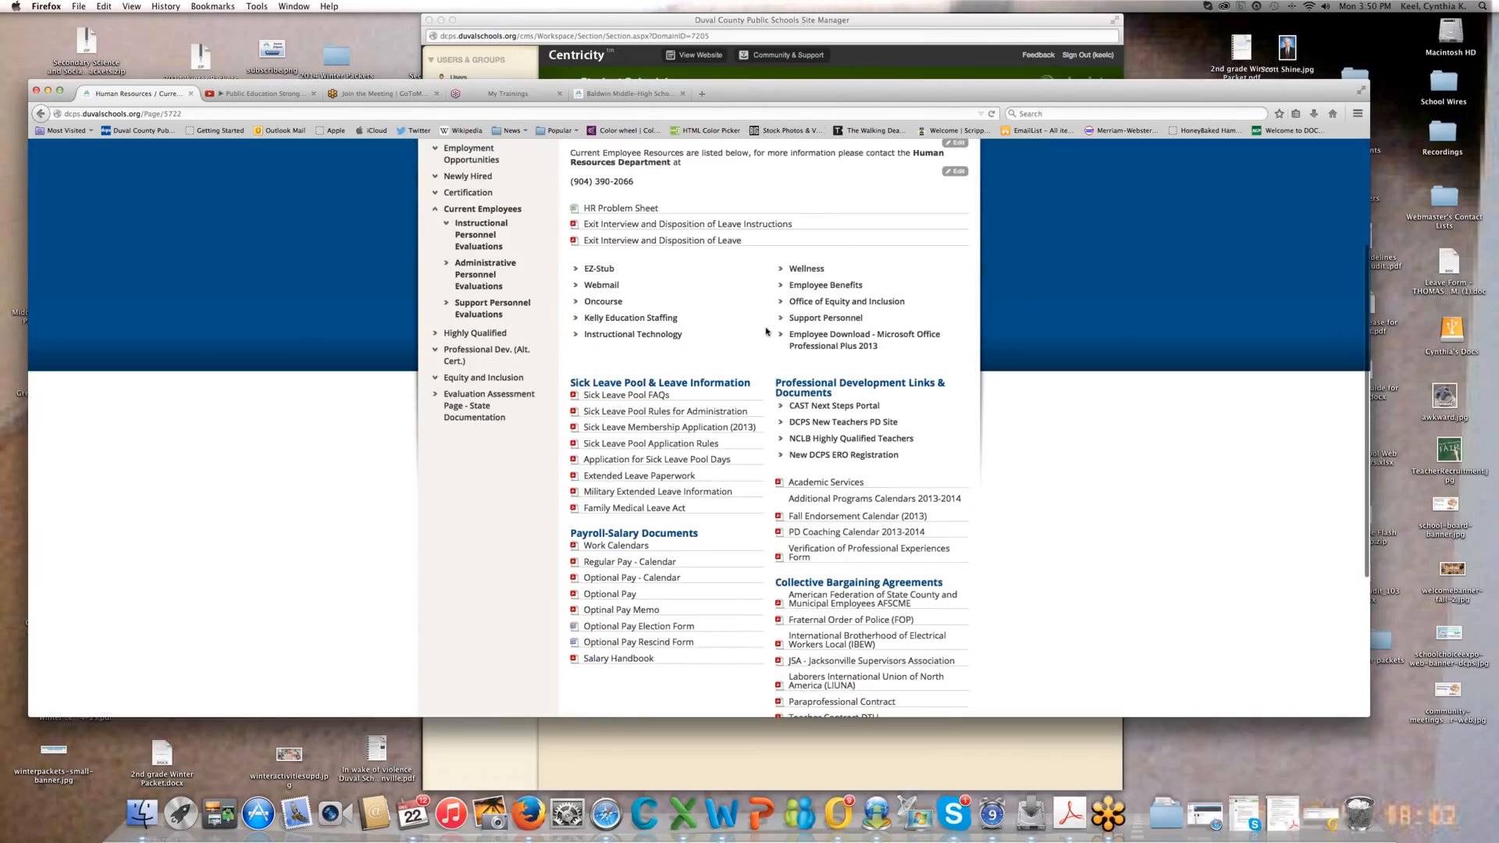
scroll(766, 332, "down", 5)
scroll(837, 430, "up", 8)
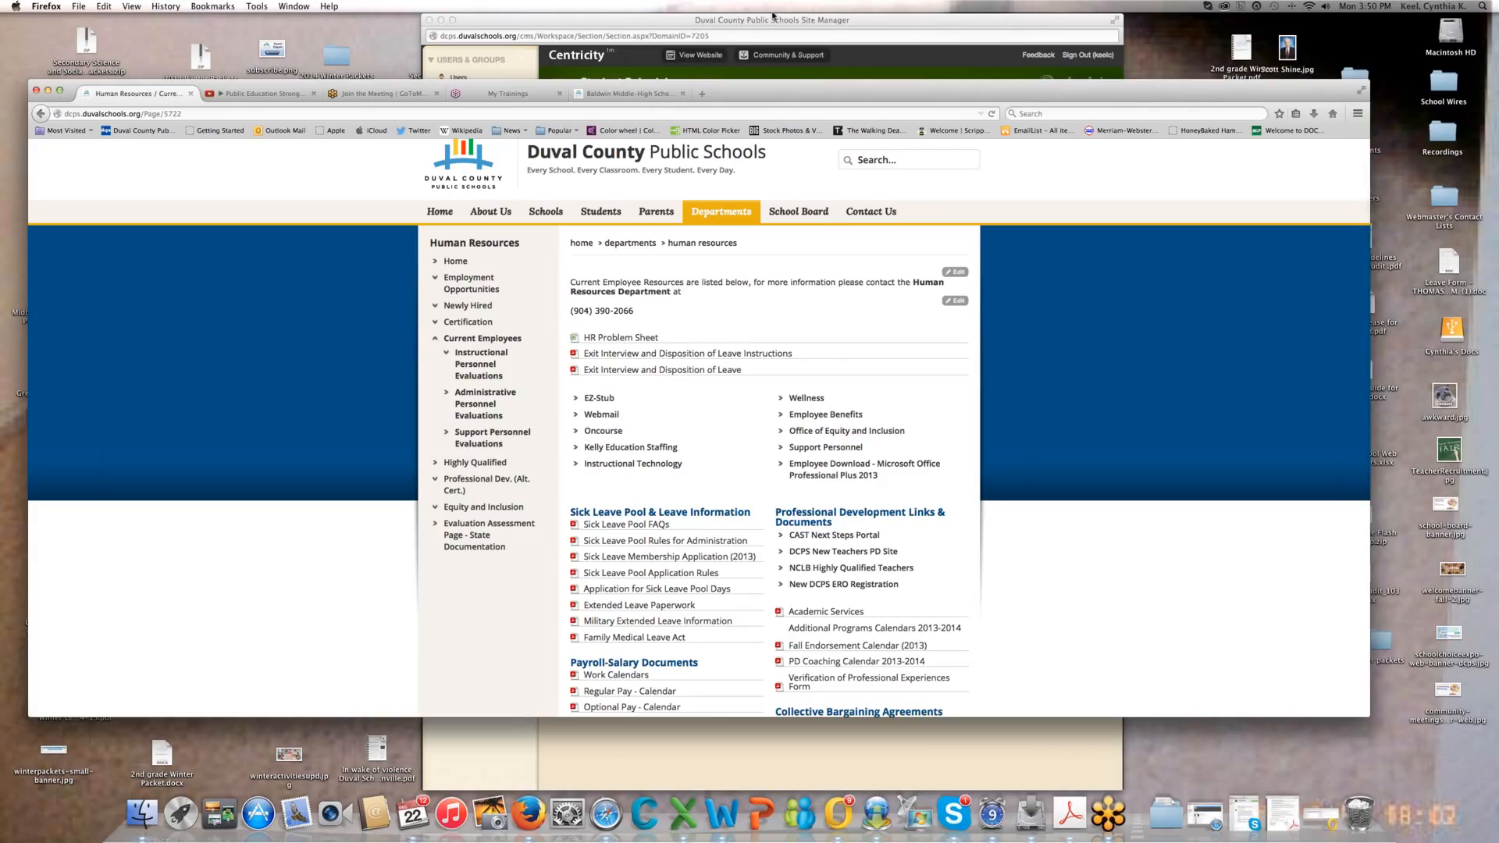
- Return to the Site Manager window and open the Documents page of Student Schedules for editing
left_click(771, 22)
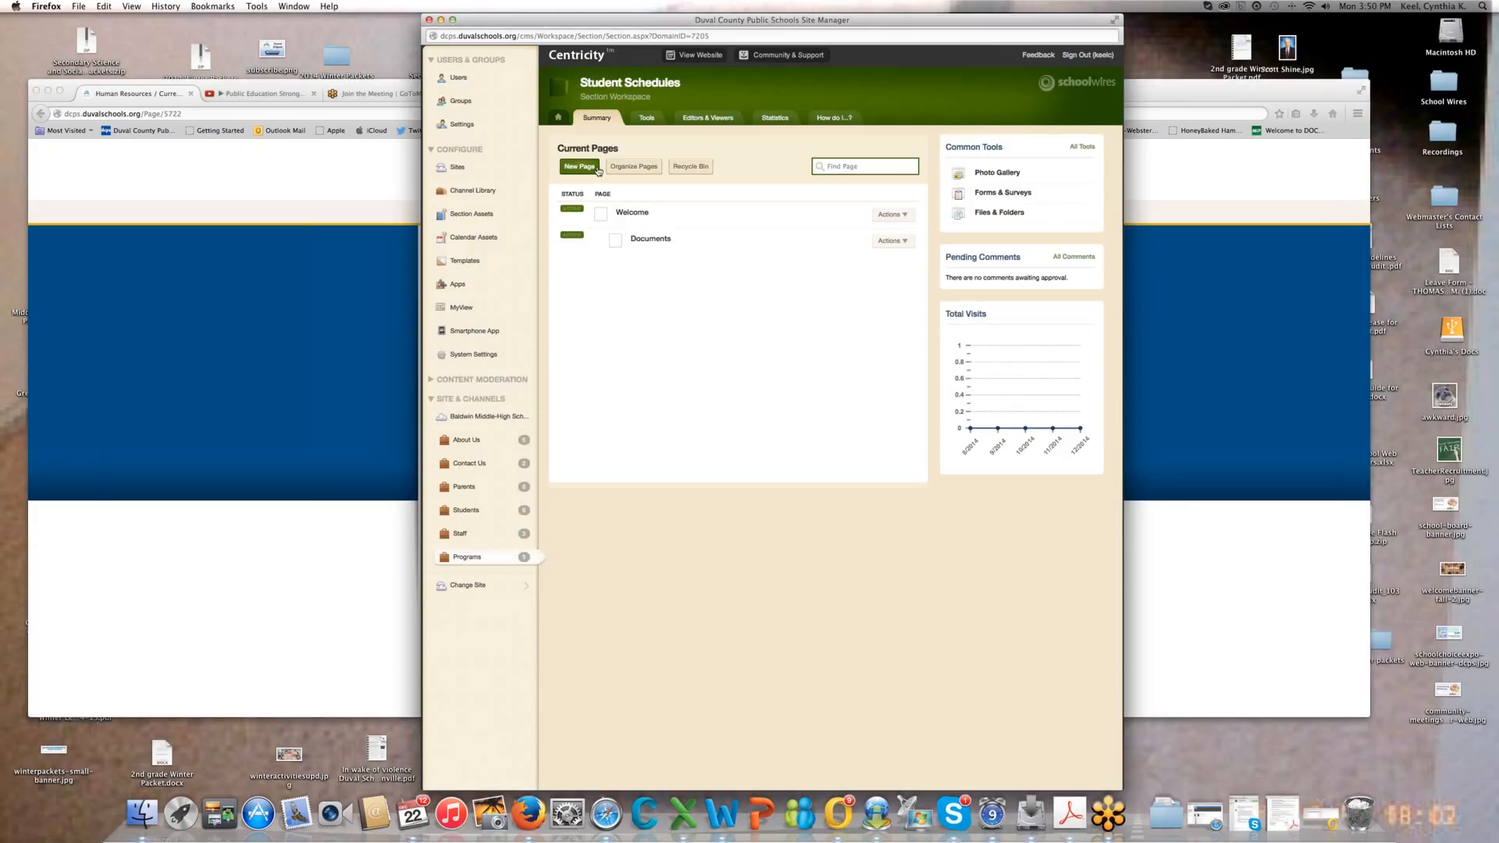
scroll(663, 55, "down", 1)
left_click_drag(698, 21, 646, 45)
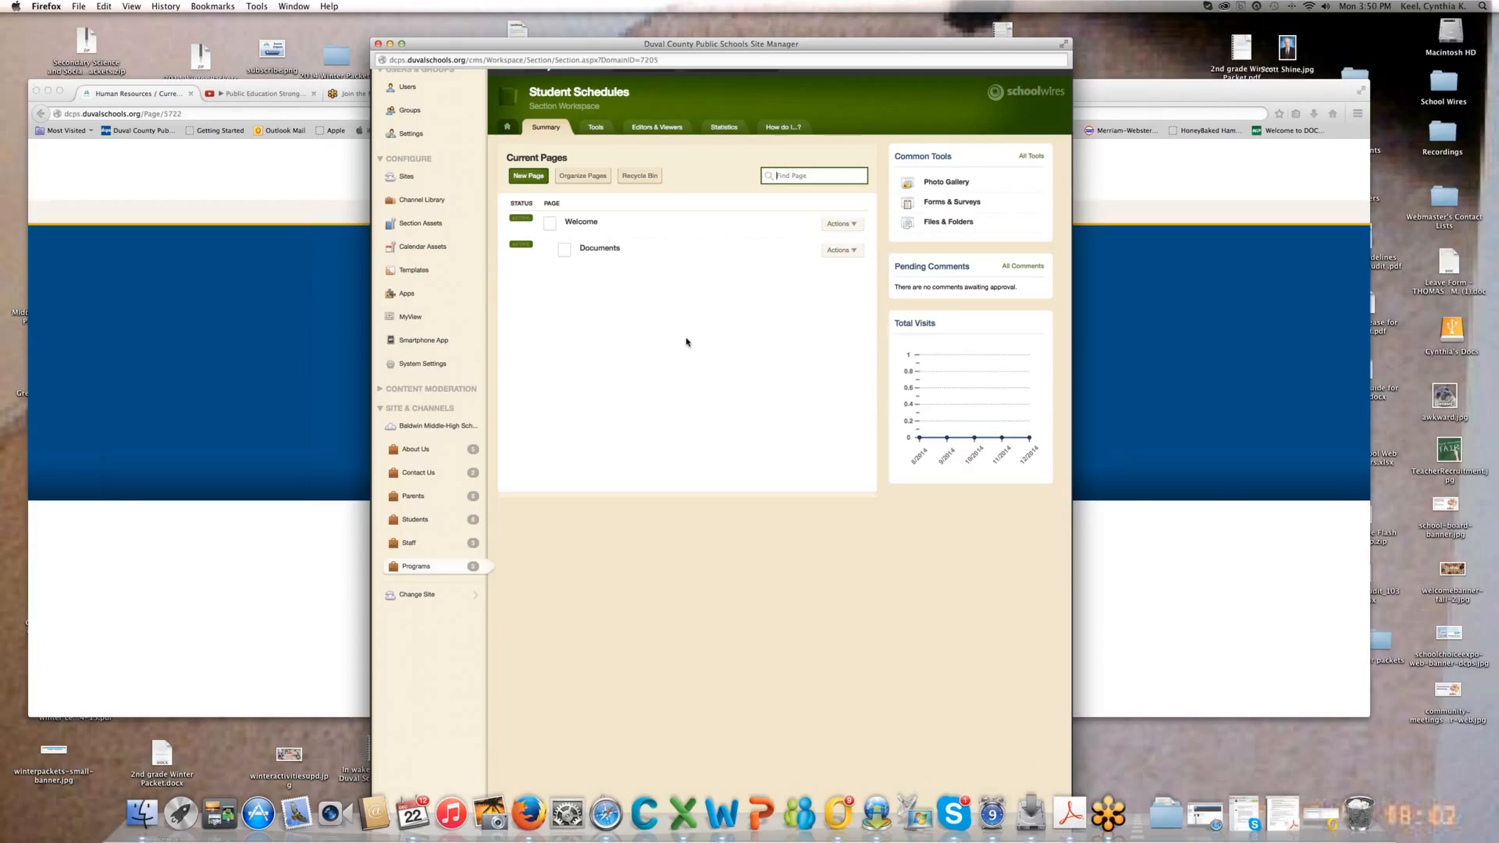
left_click(839, 253)
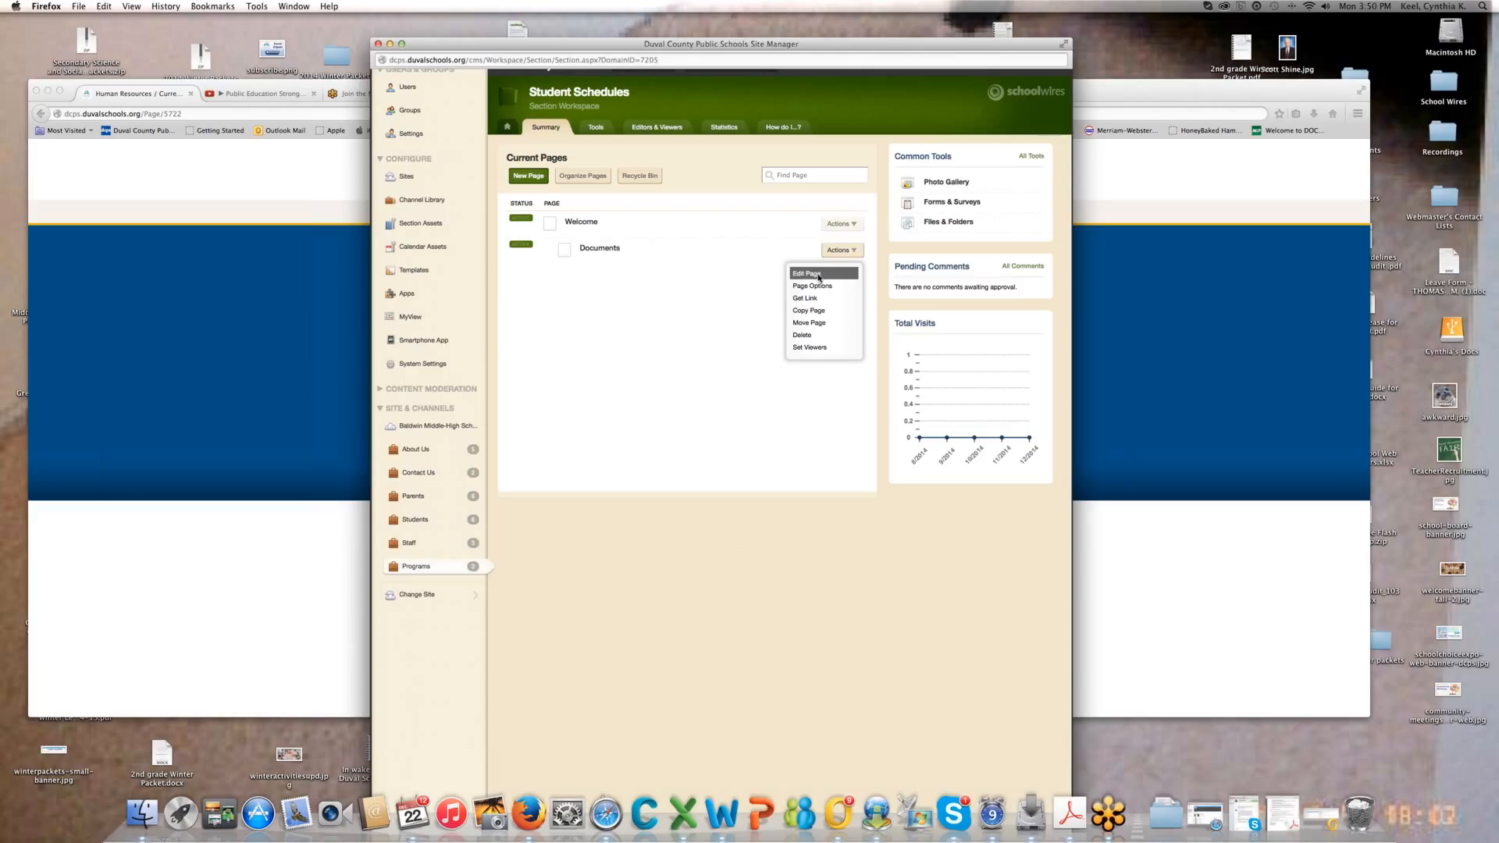
left_click(818, 275)
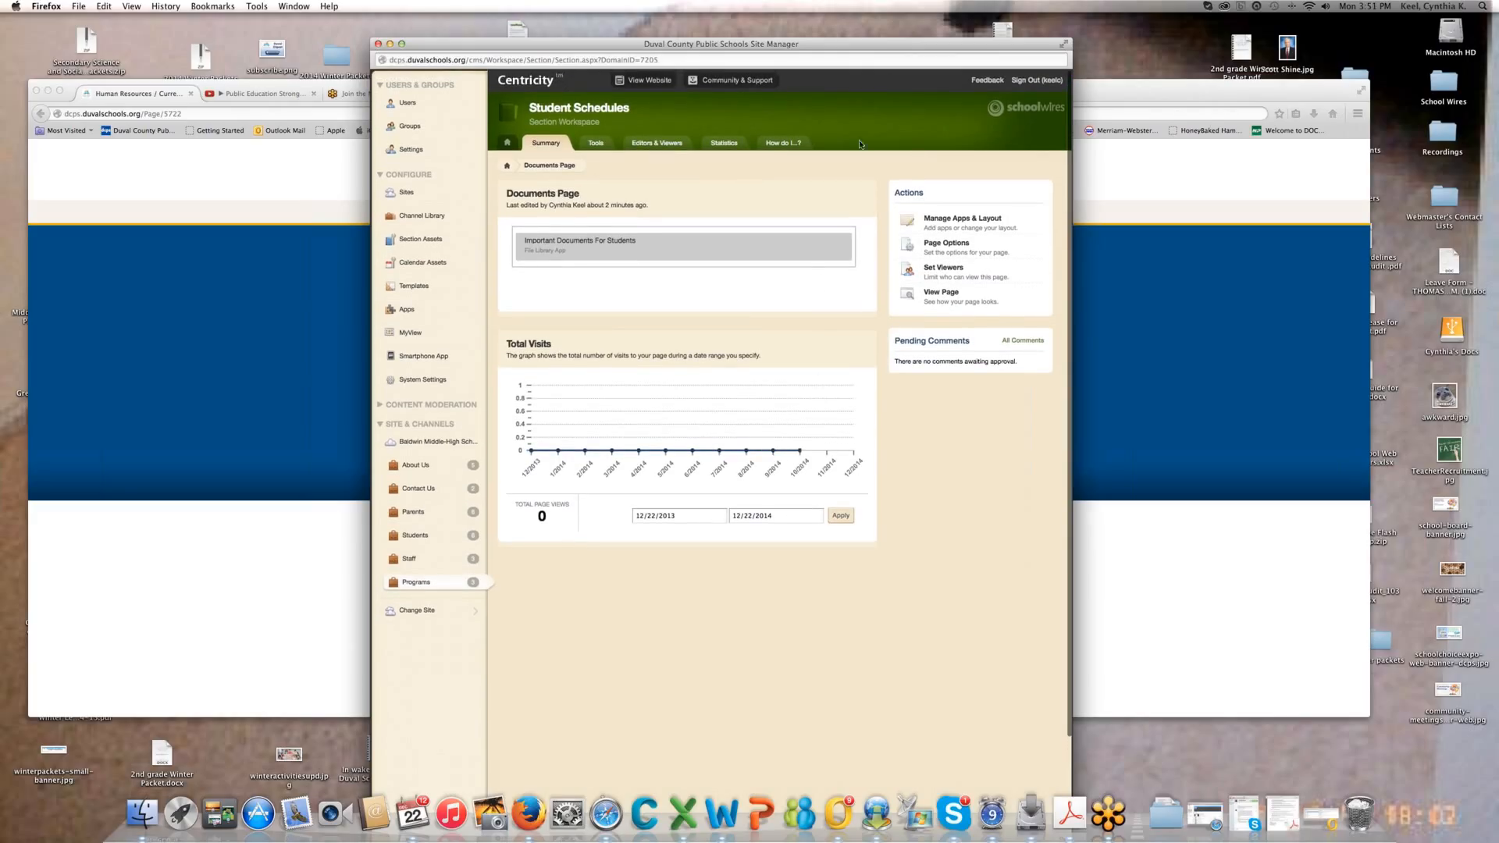
left_click_drag(445, 510, 732, 543)
left_click(744, 570)
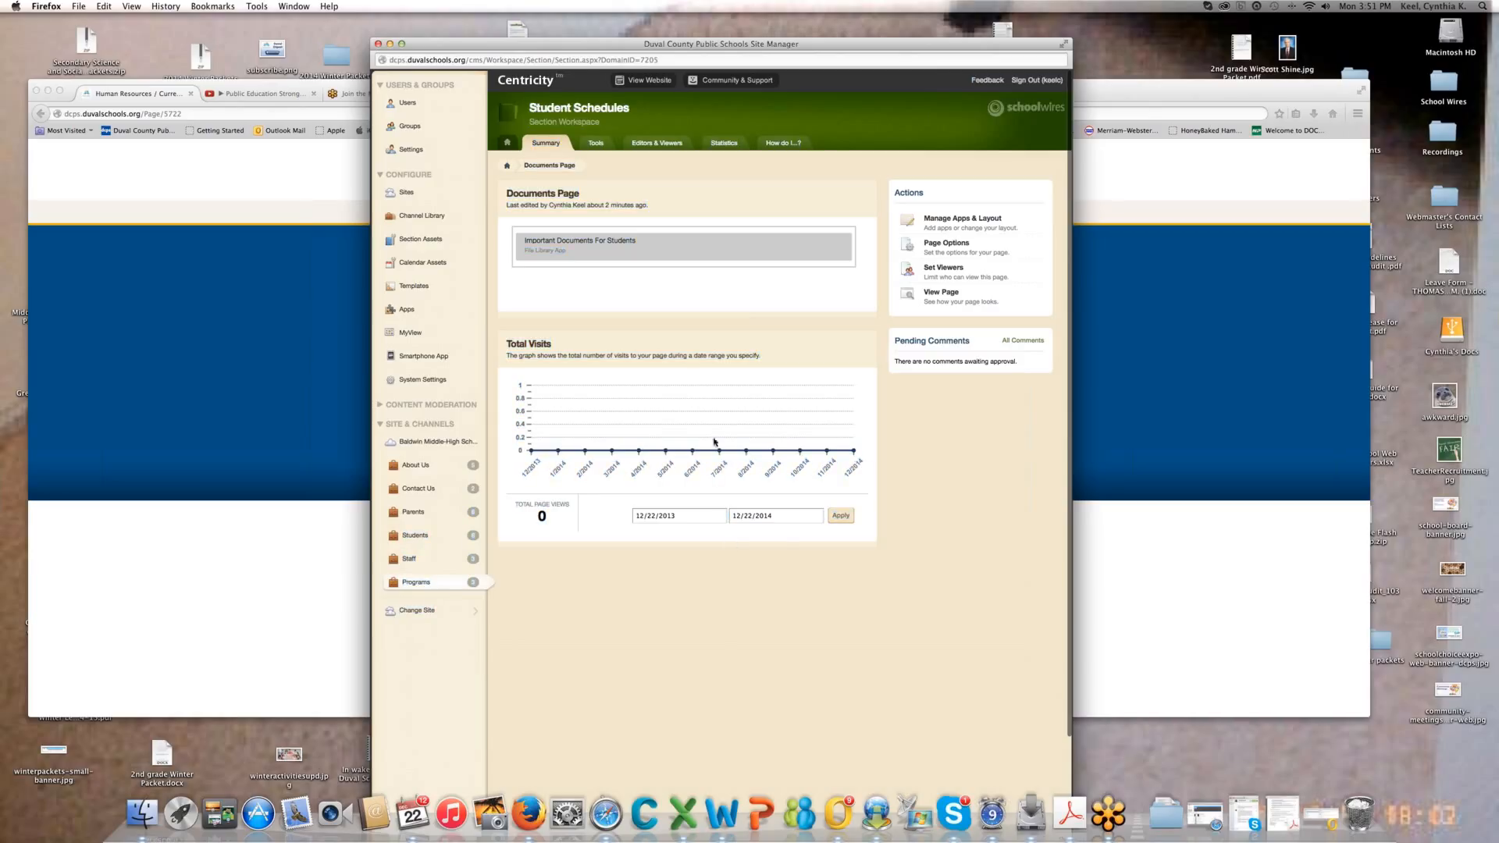
- Change the Documents page layout to Two Column with a header and footer
left_click(942, 224)
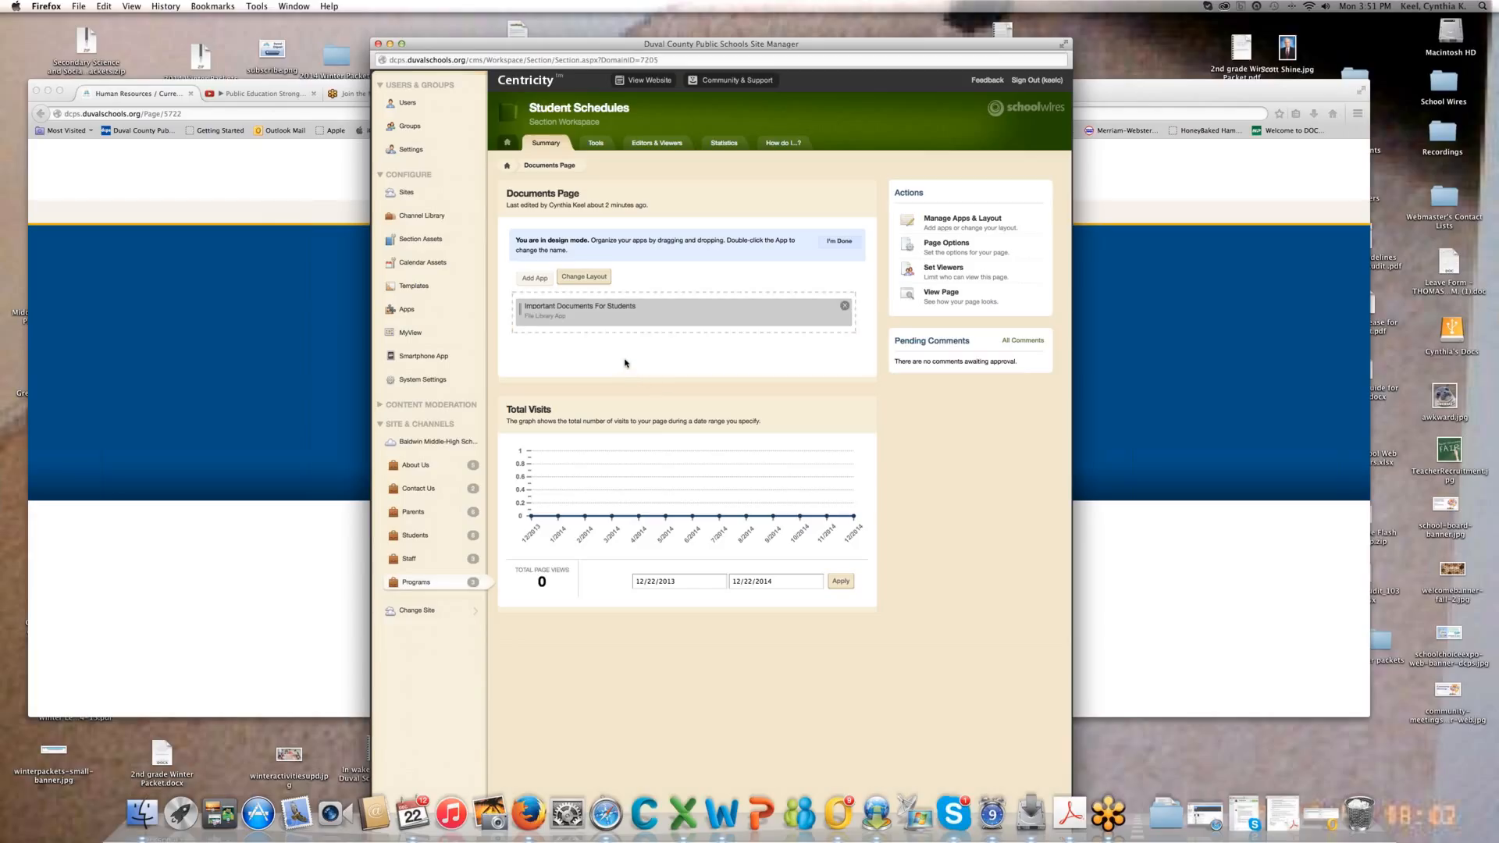
left_click(591, 287)
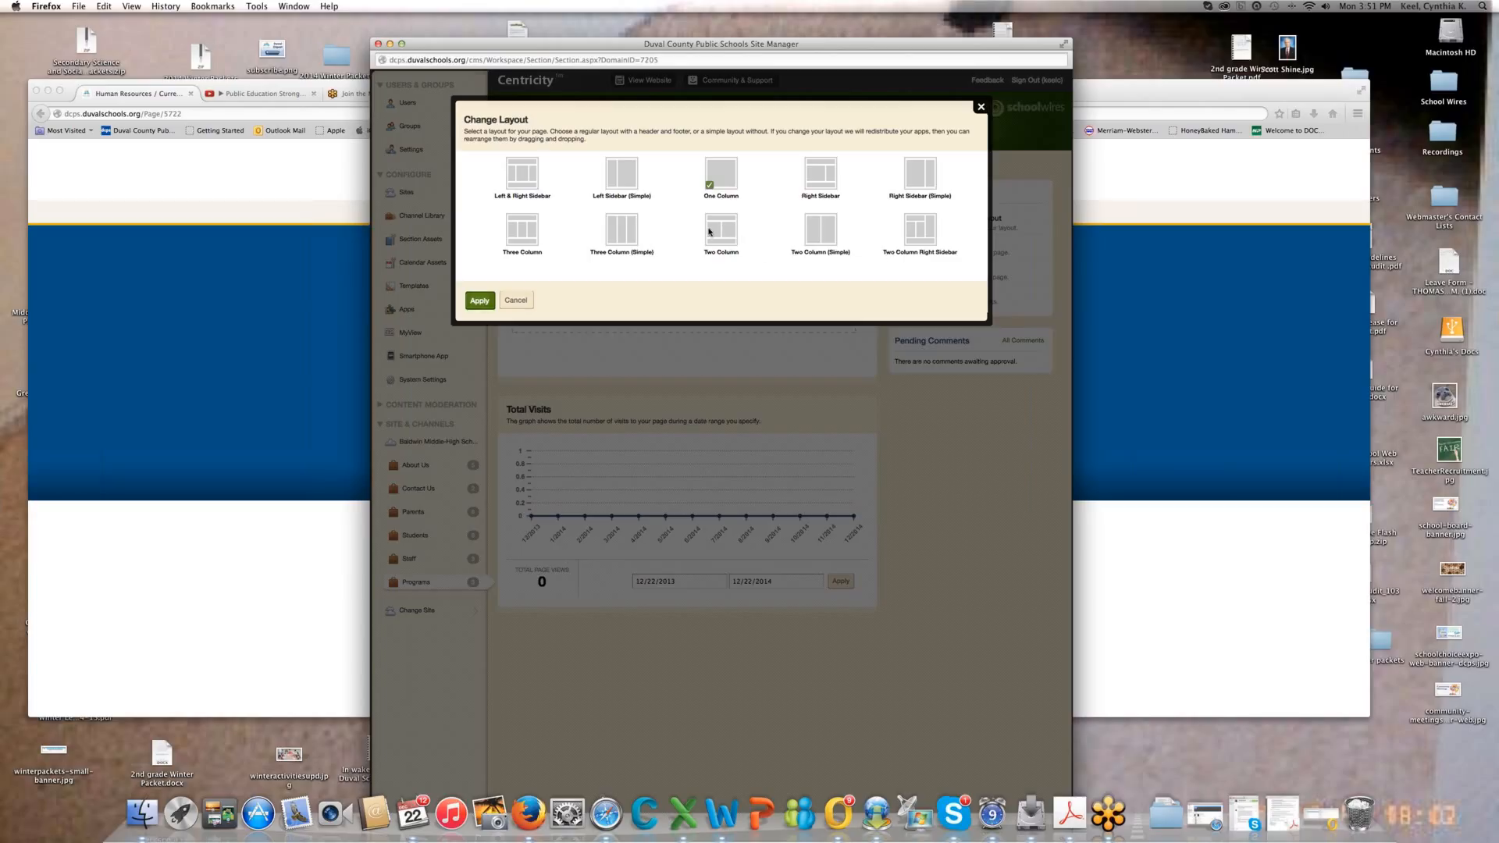
left_click(728, 234)
left_click(480, 302)
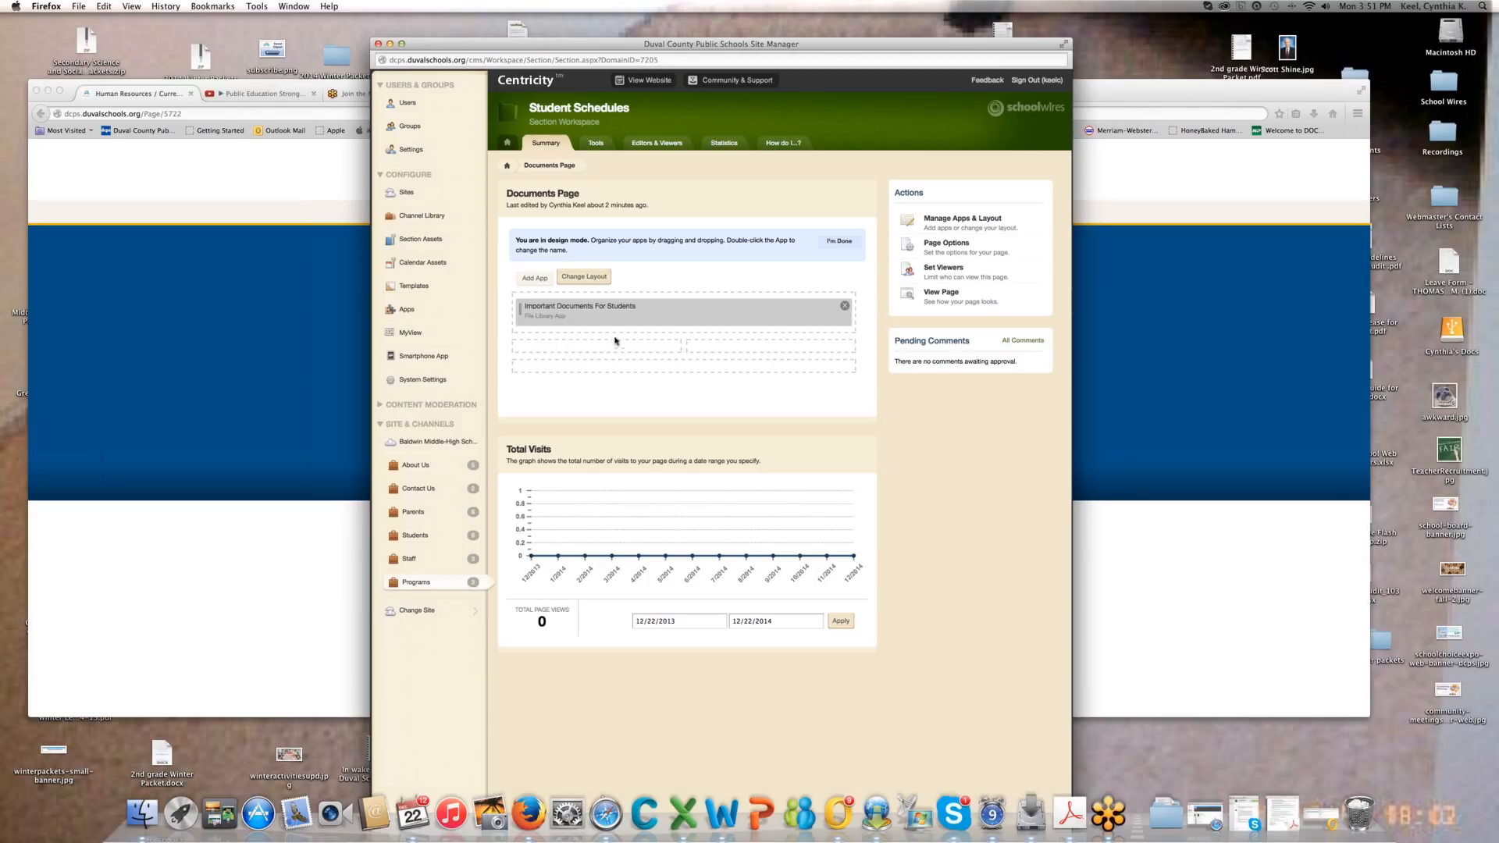
- Create a Flex Editor app named Text and arrange it in the left column, with Important Documents For Students in the right column
left_click(537, 281)
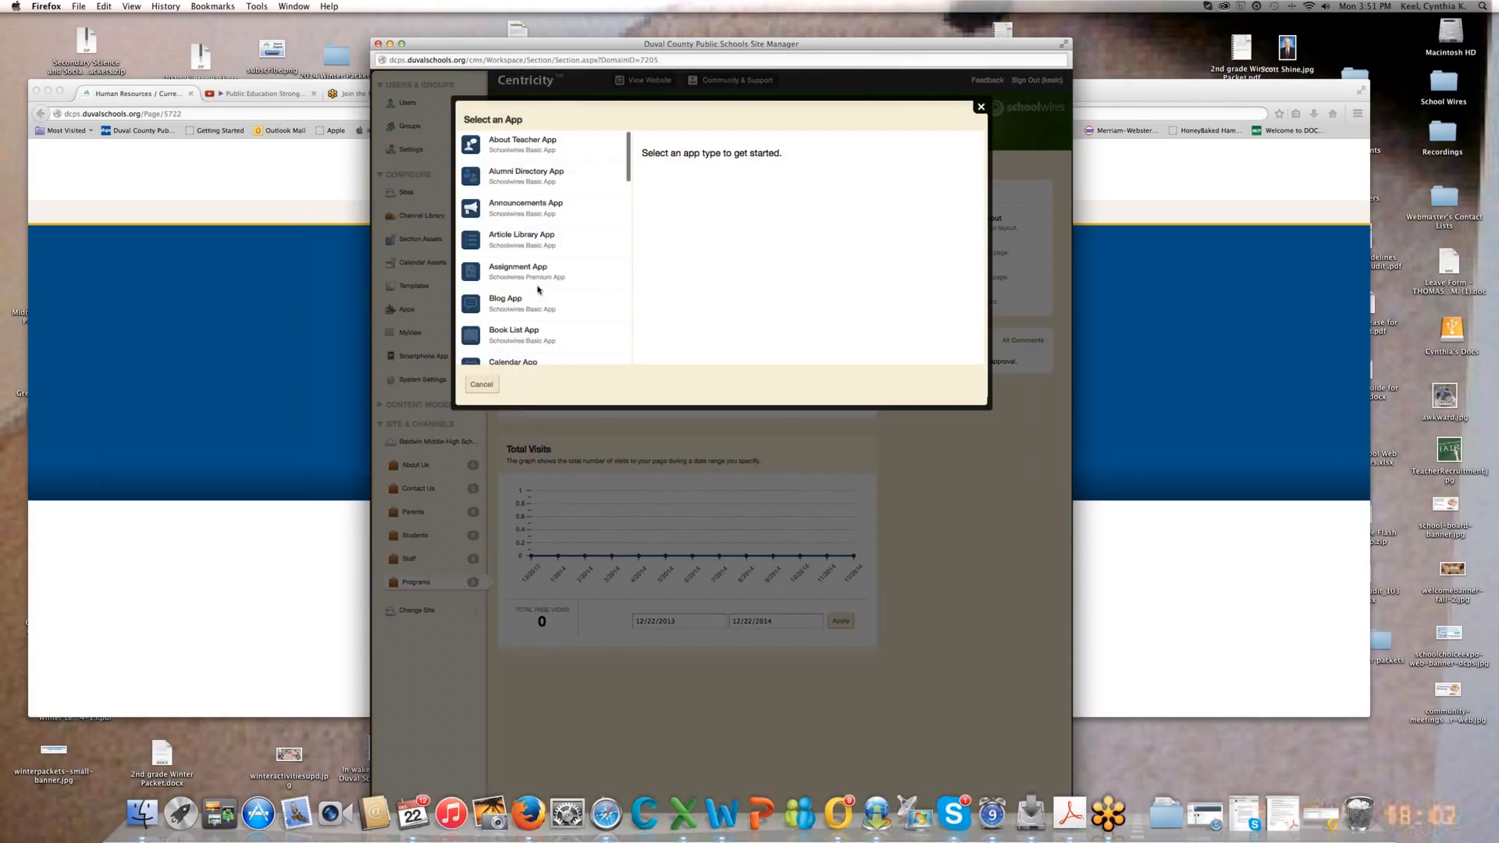
scroll(551, 311, "down", 5)
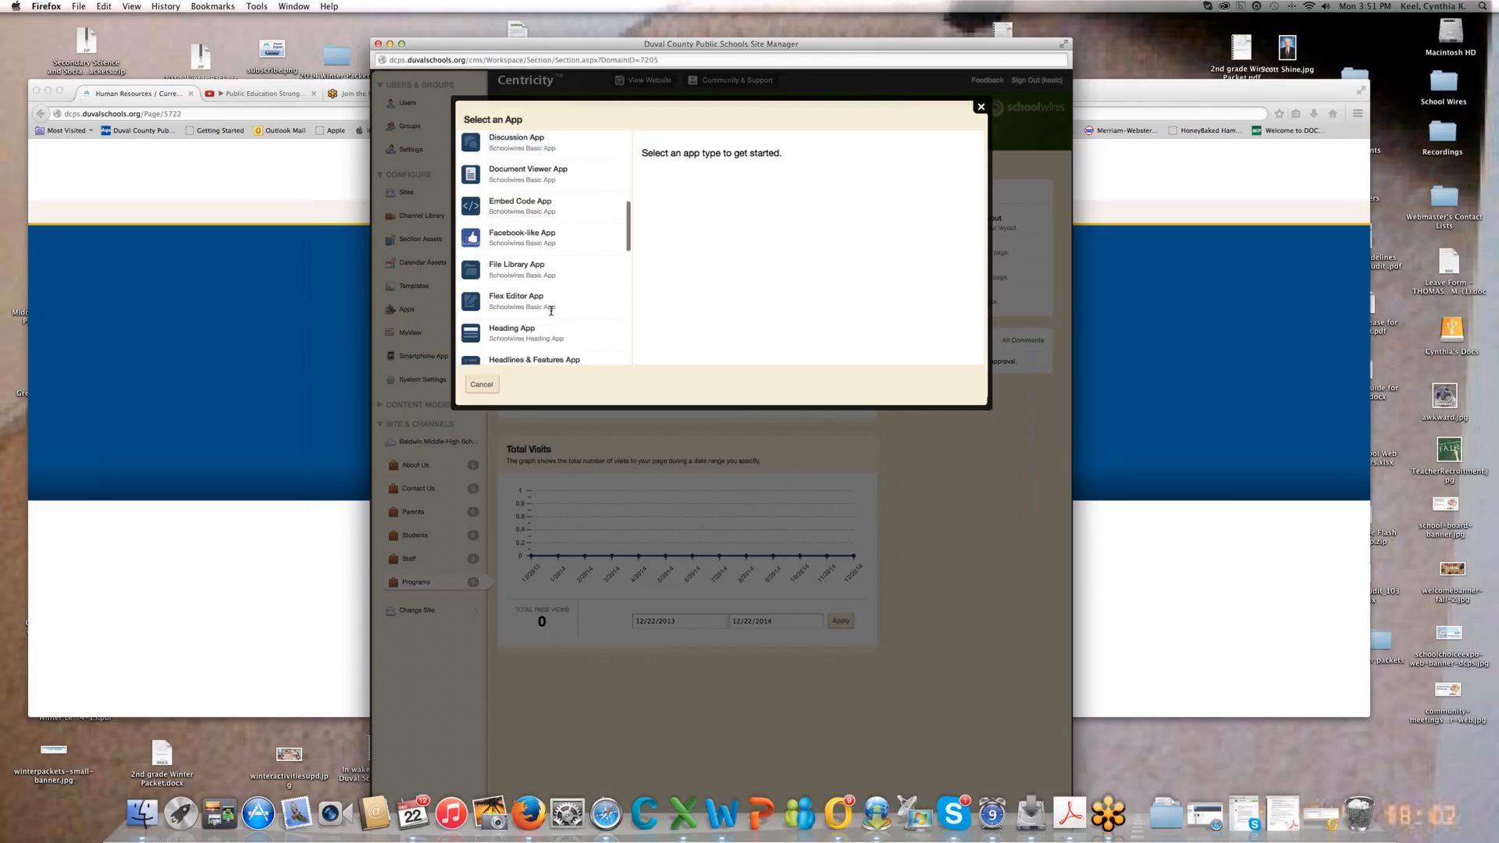
scroll(551, 314, "down", 3)
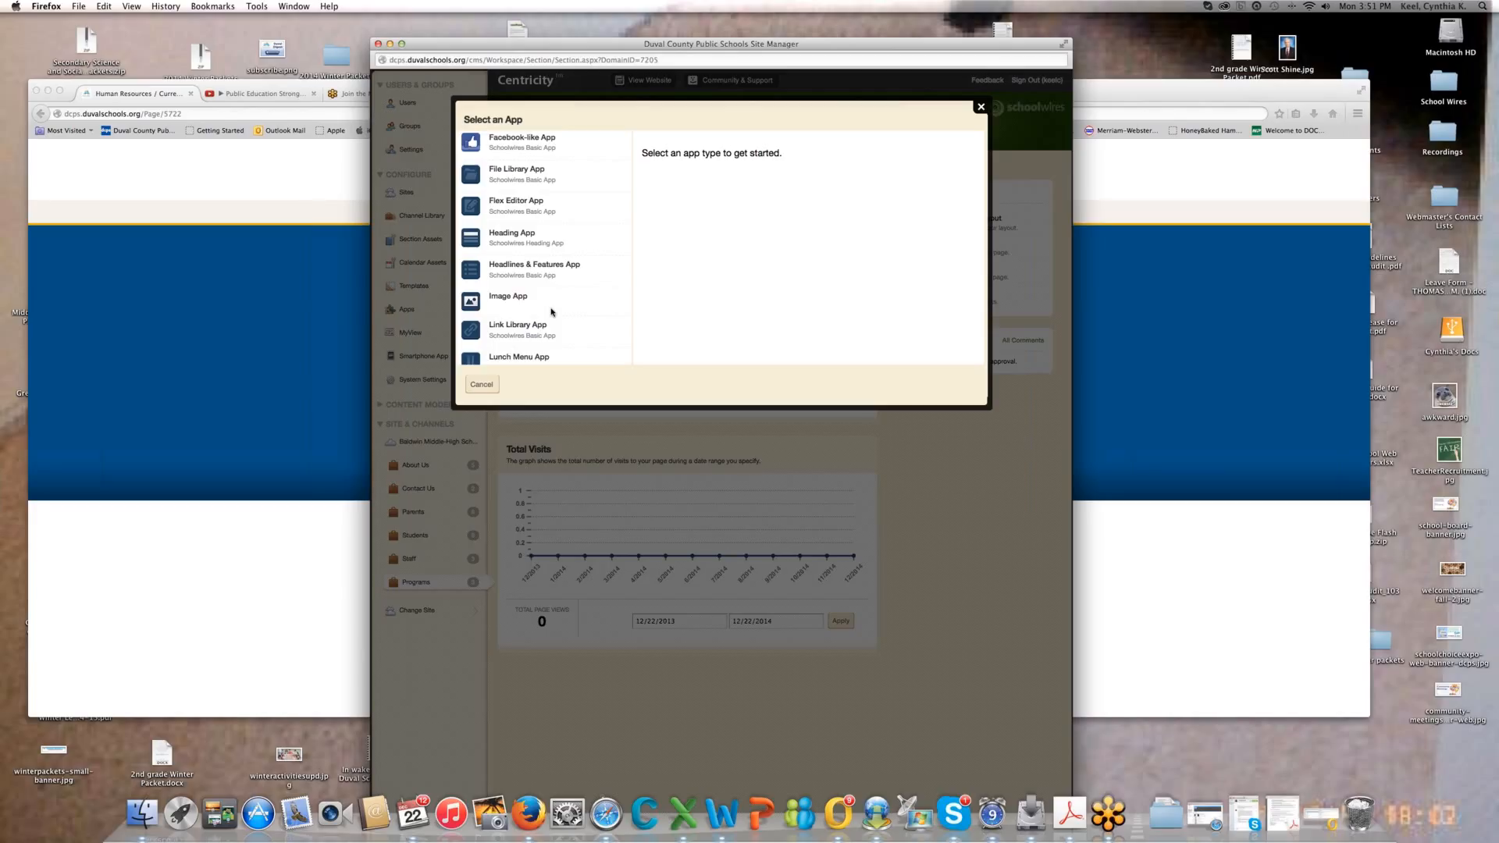
left_click(508, 205)
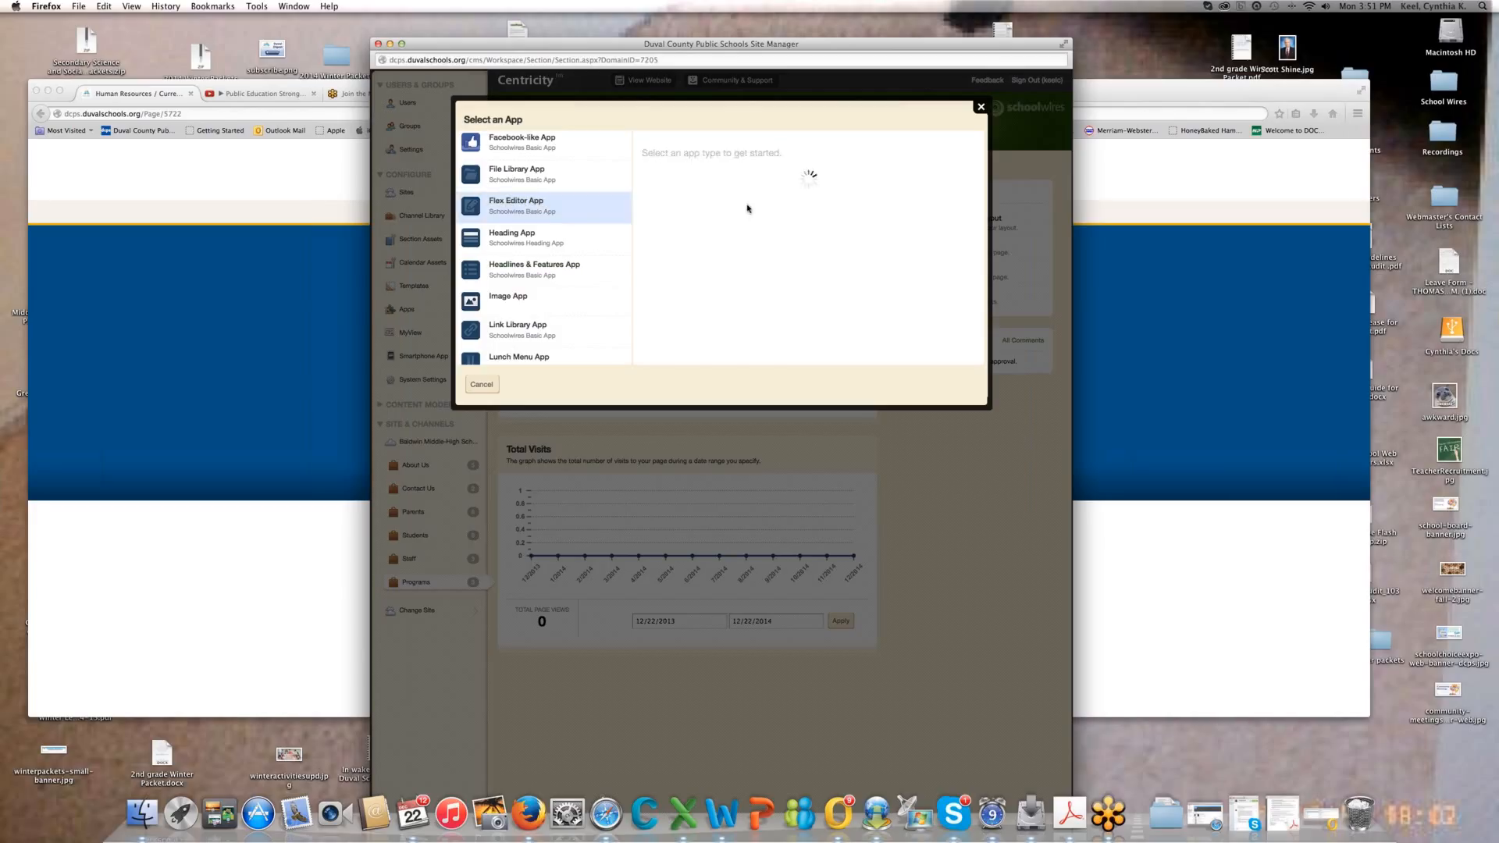
left_click(672, 172)
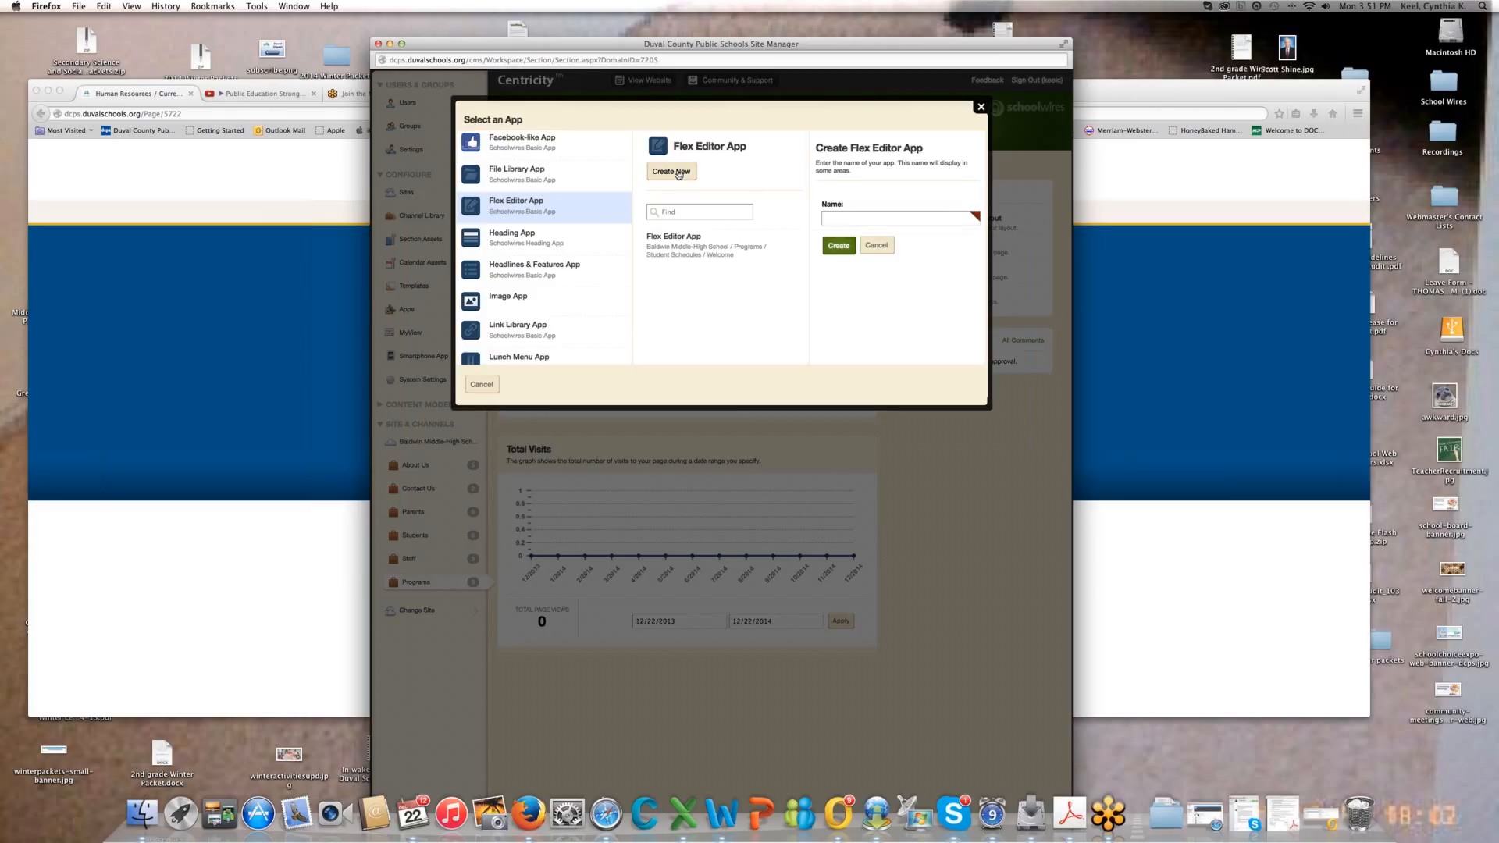
left_click(852, 222)
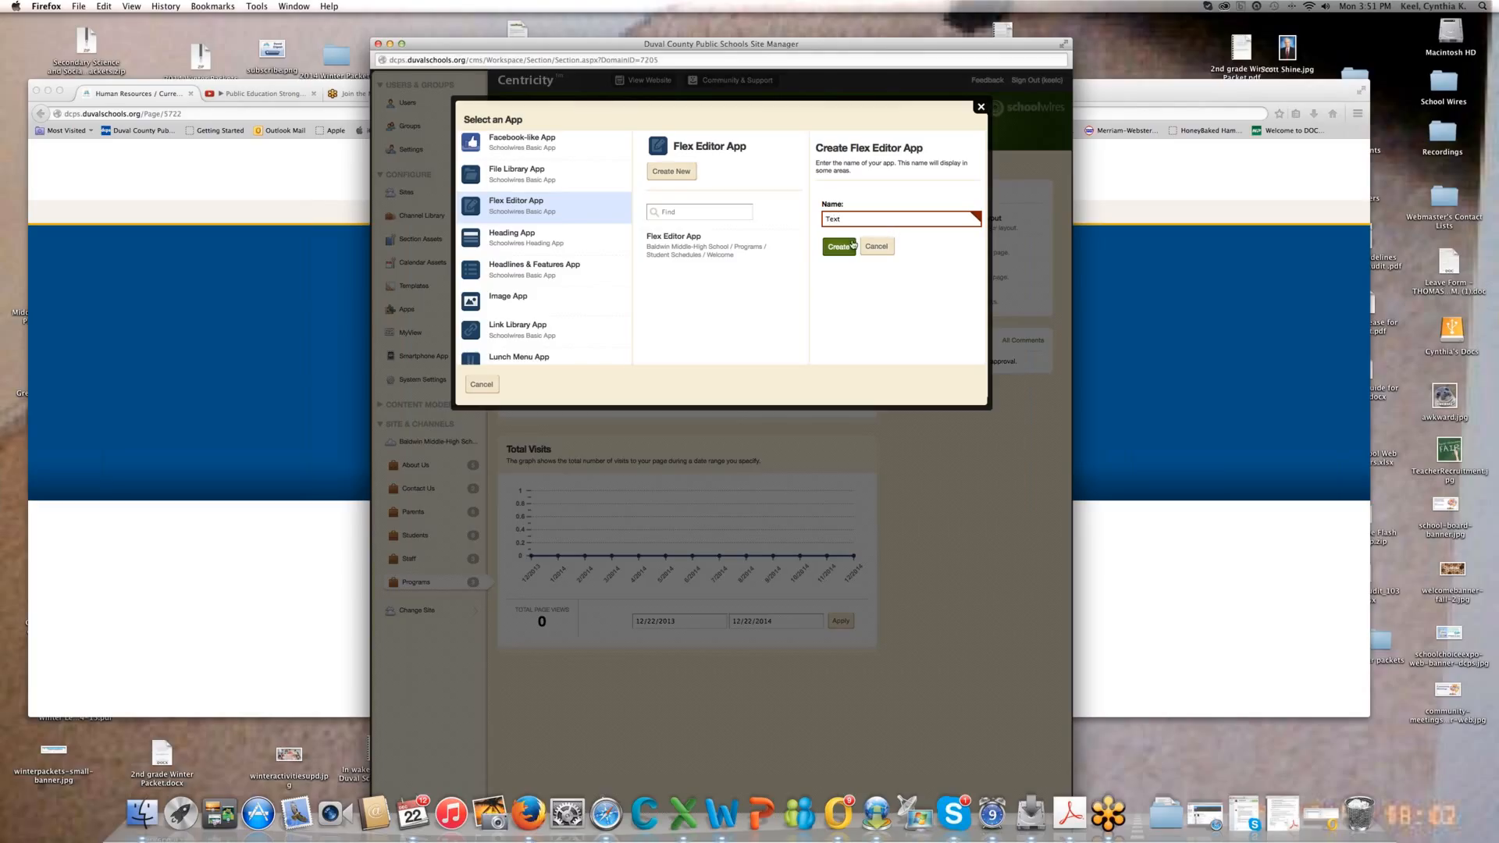
left_click(838, 246)
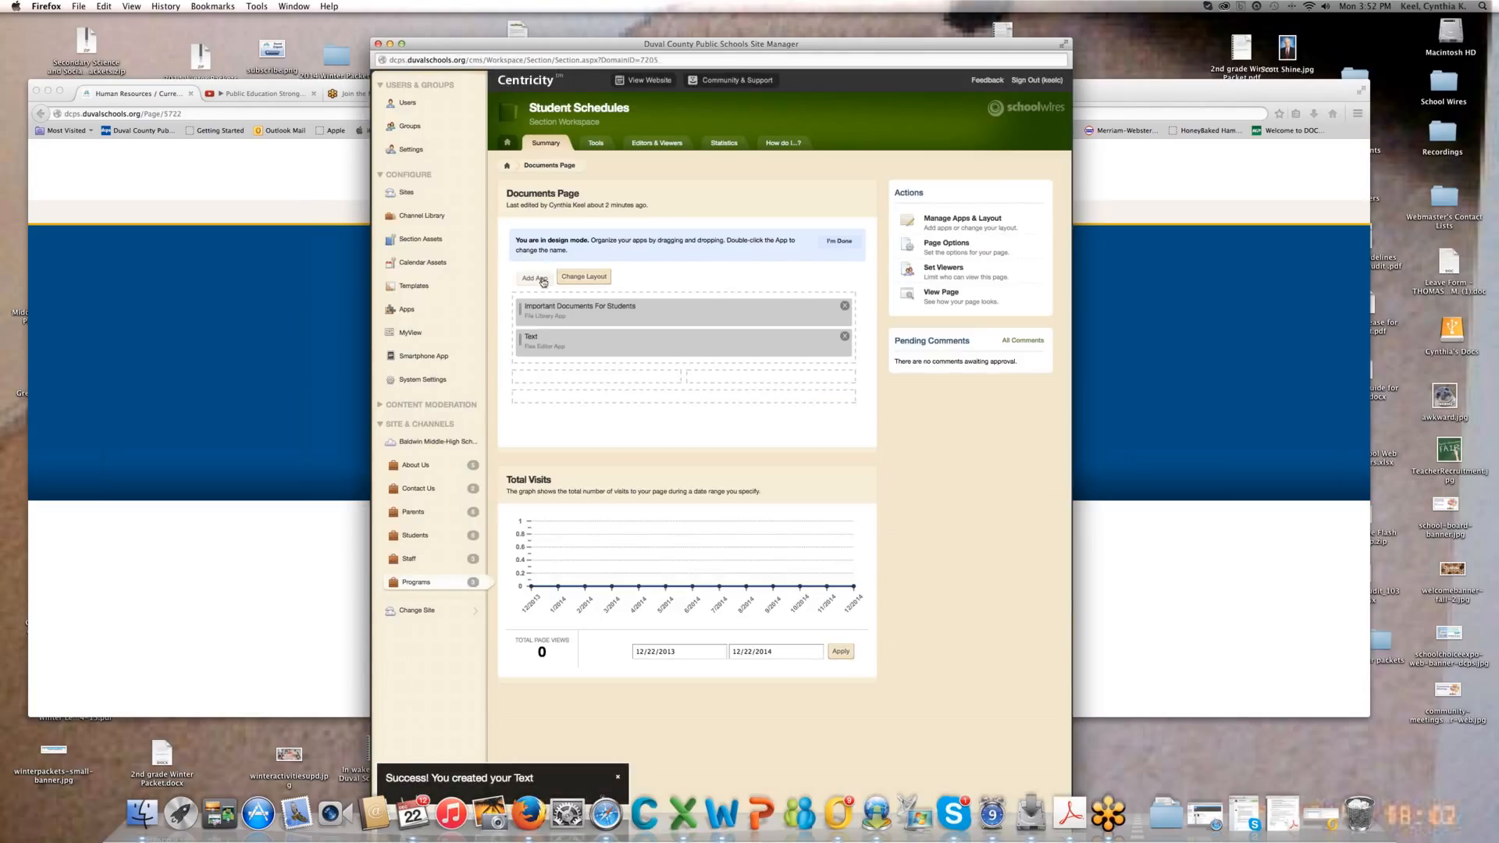
left_click_drag(583, 337, 739, 332)
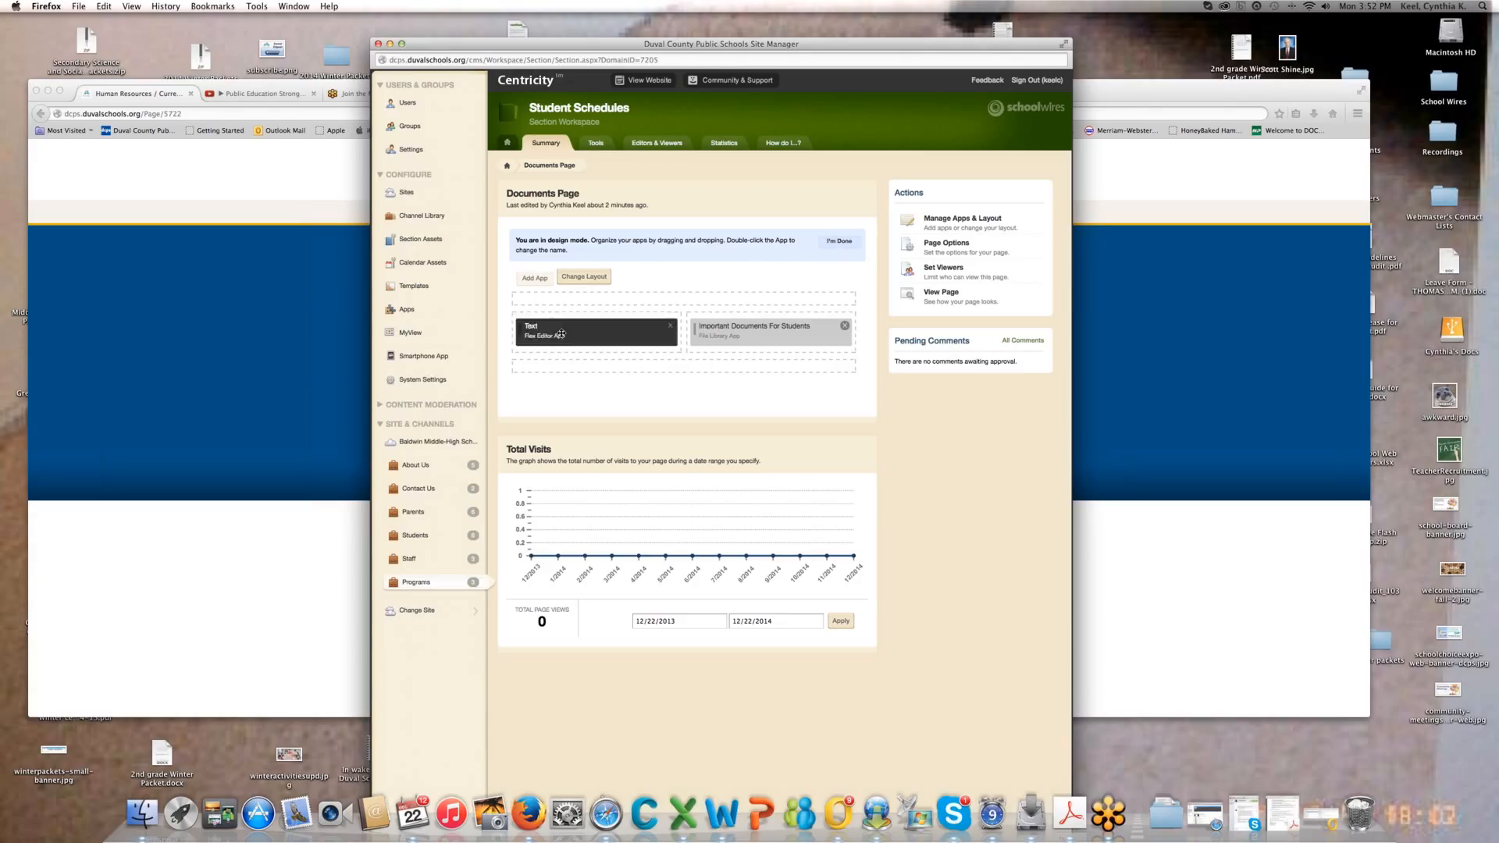
- Browse the app types that can be added to the page, and close the list without adding one
left_click(536, 279)
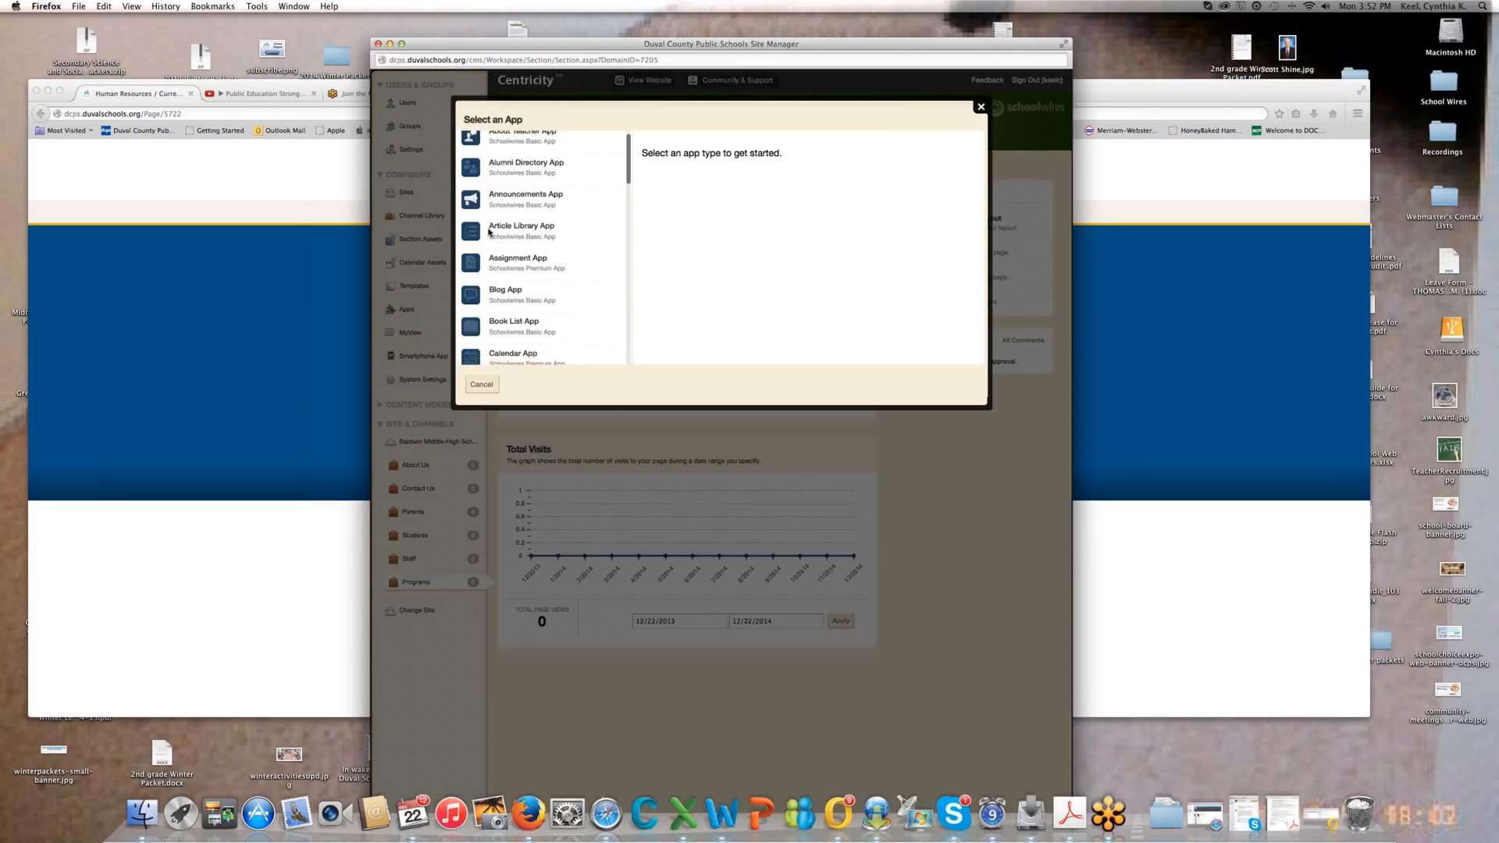
scroll(490, 231, "down", 10)
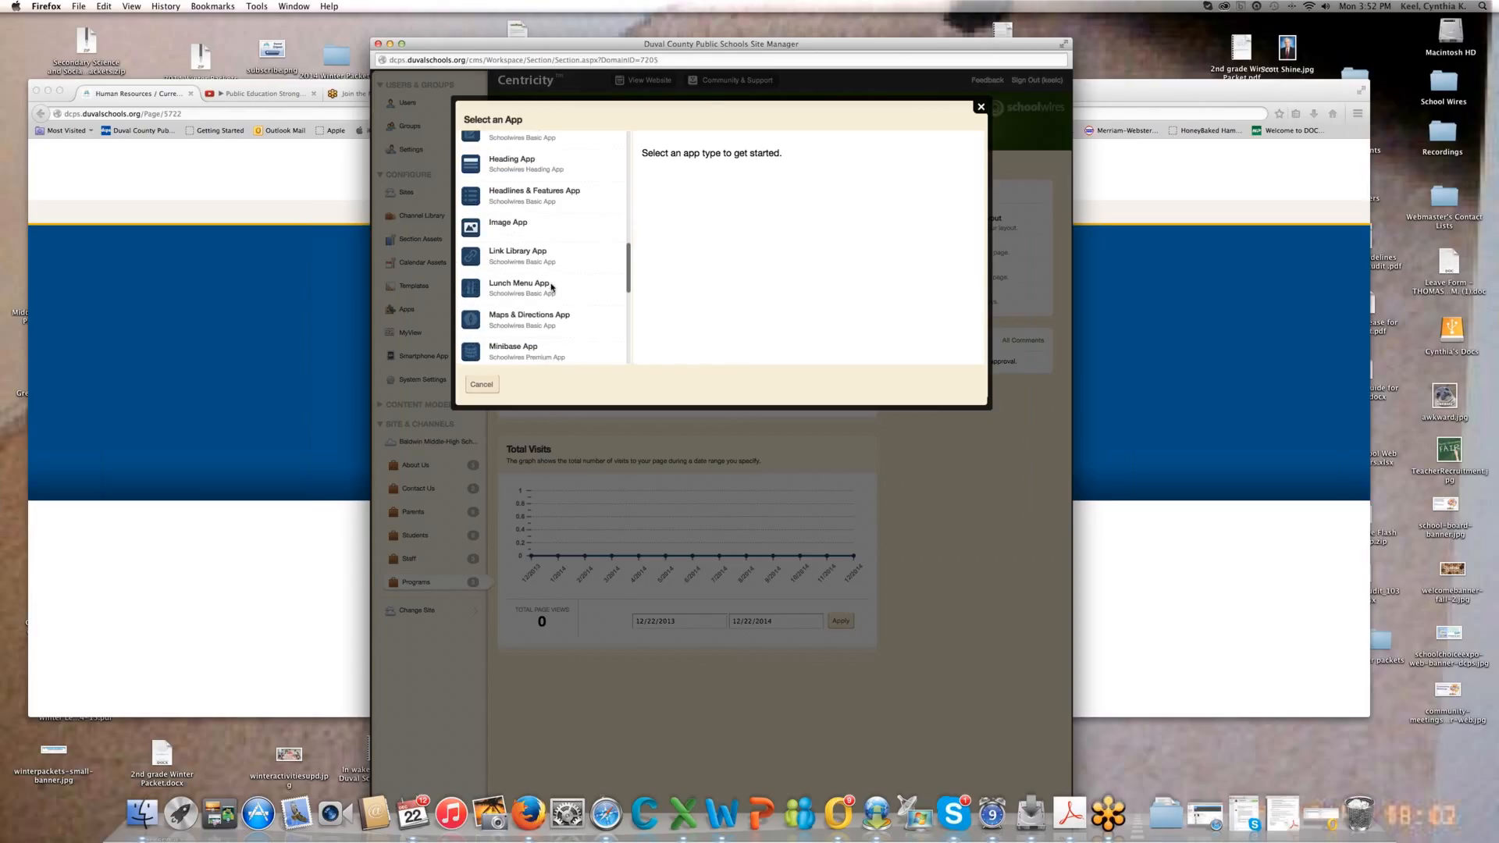
scroll(552, 287, "up", 3)
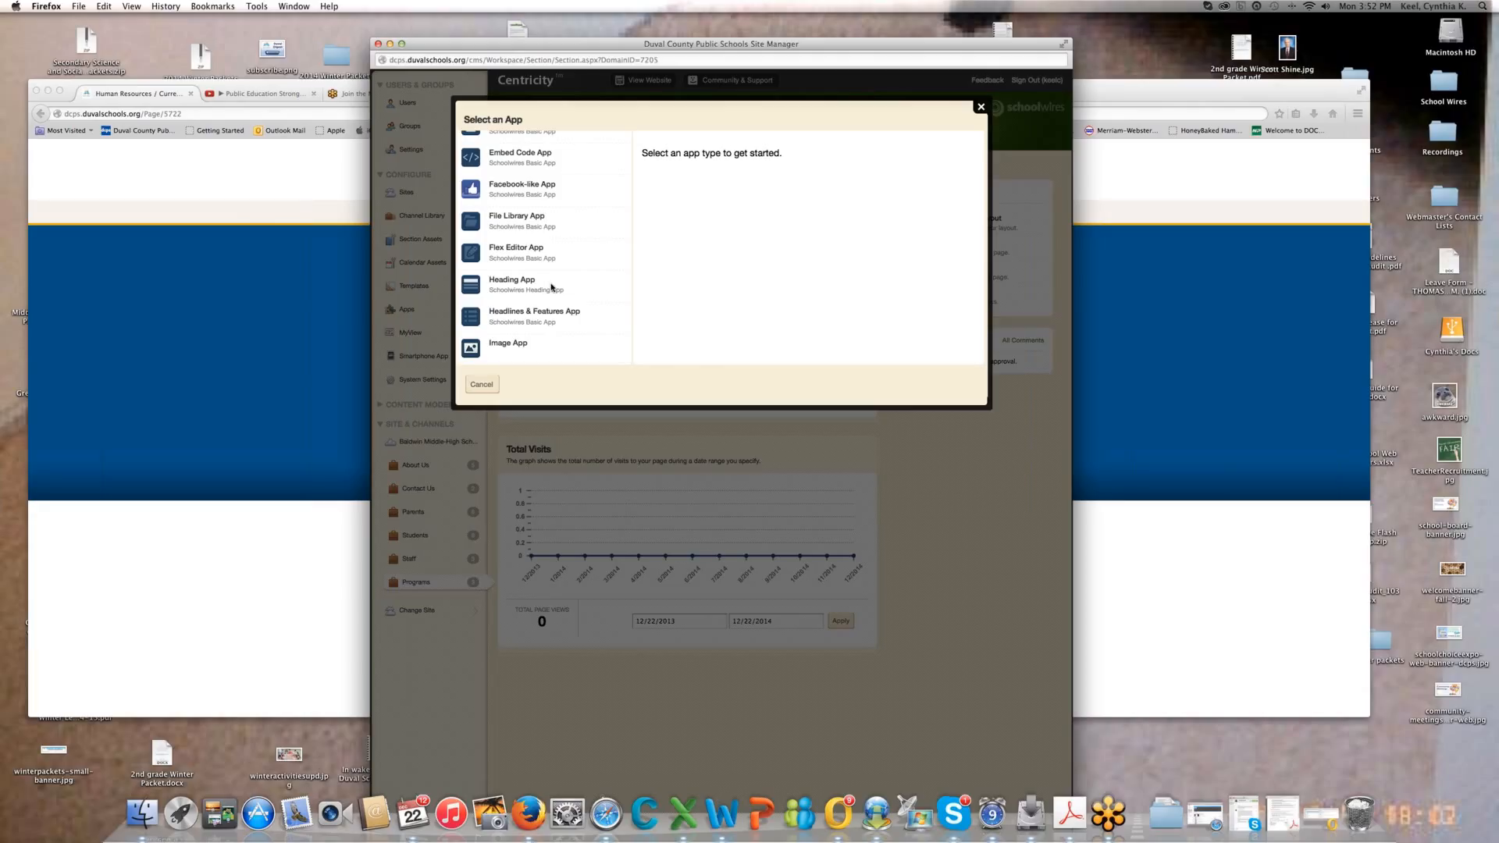
scroll(539, 285, "down", 5)
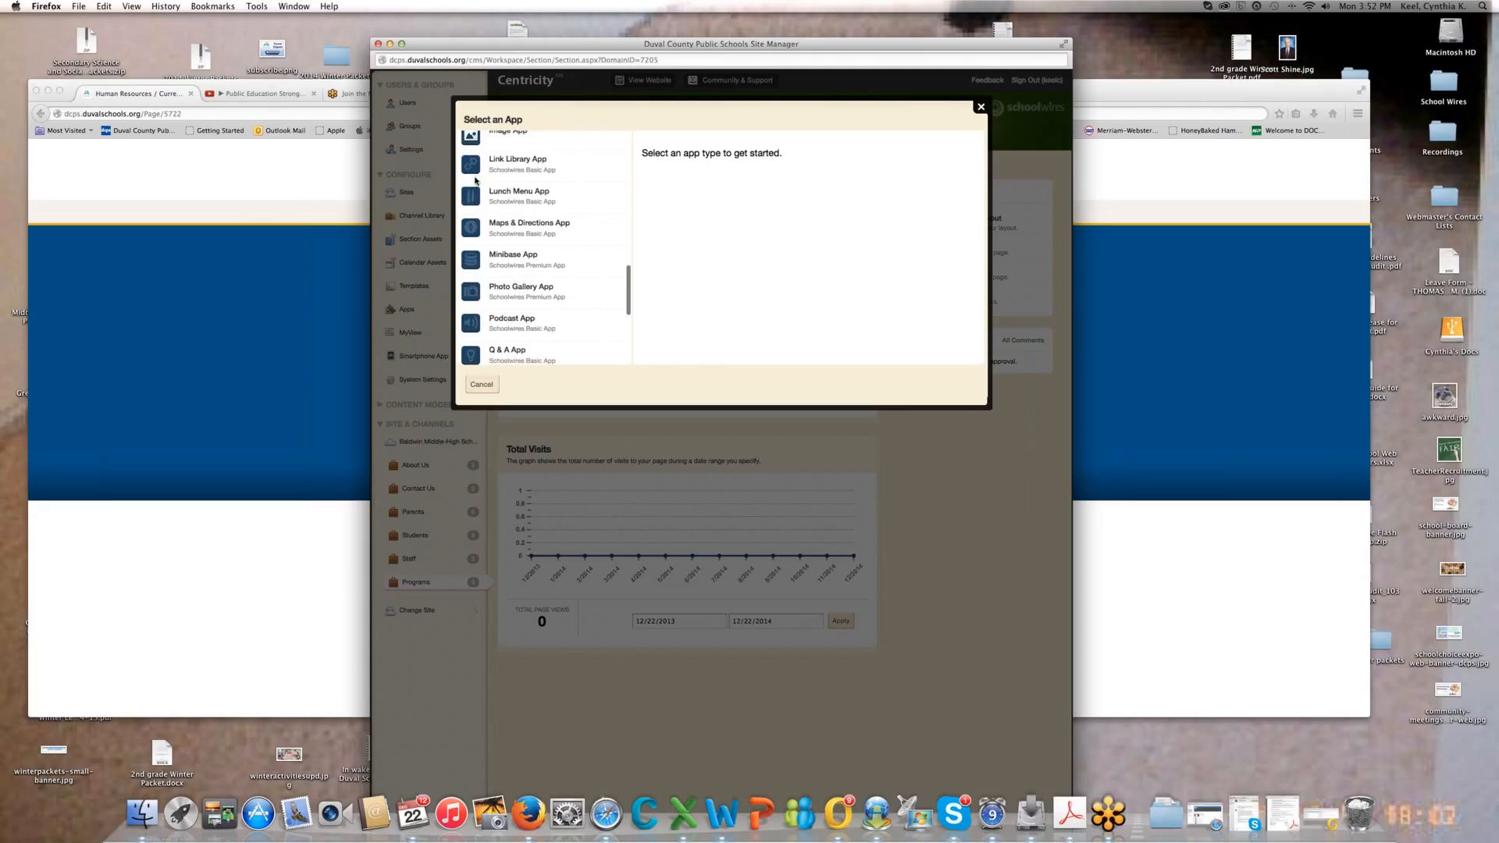
scroll(584, 244, "down", 1)
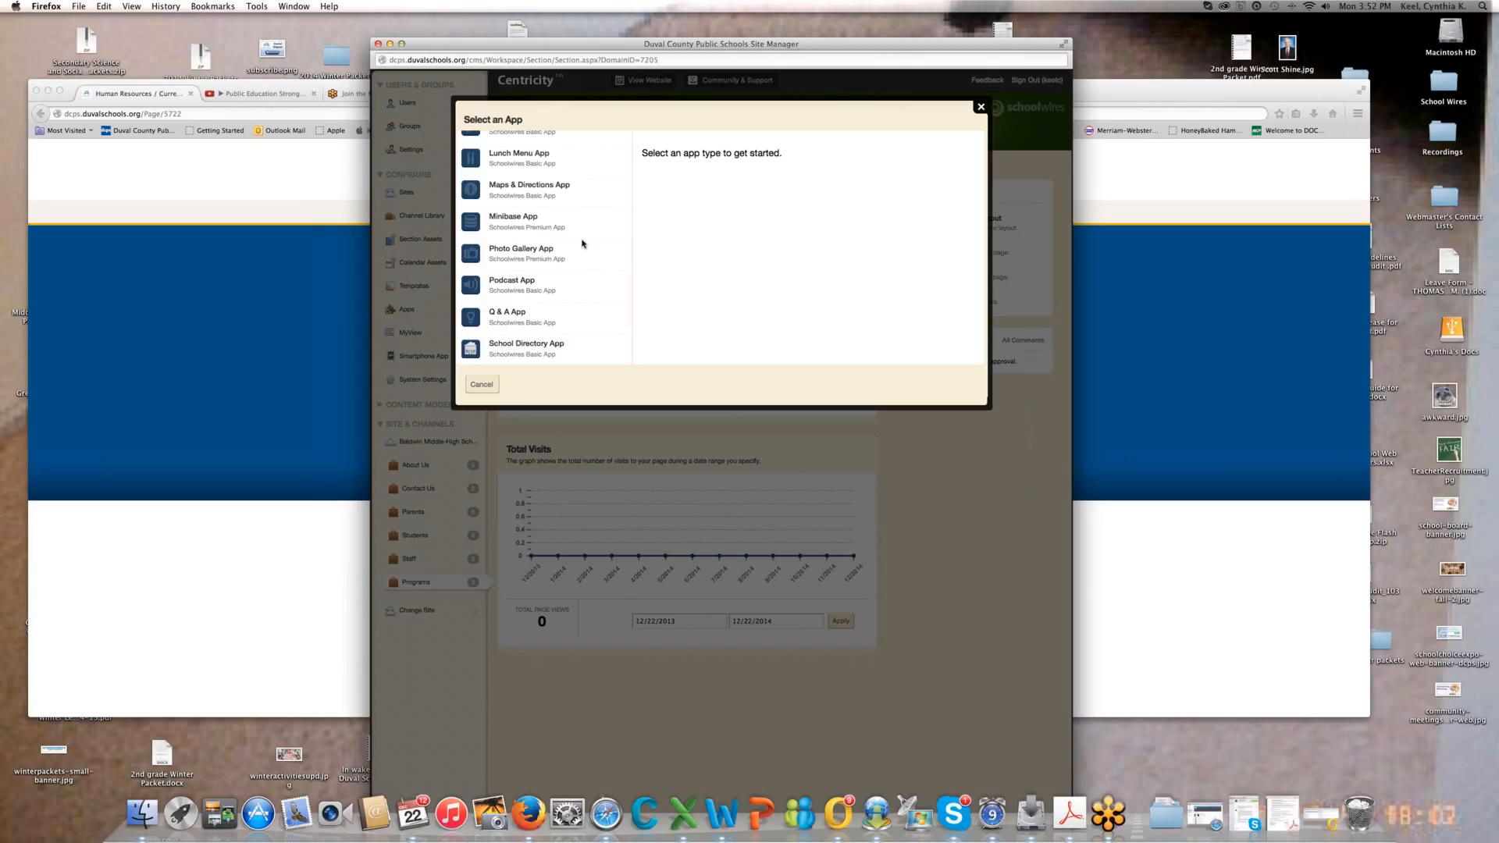
scroll(578, 249, "up", 3)
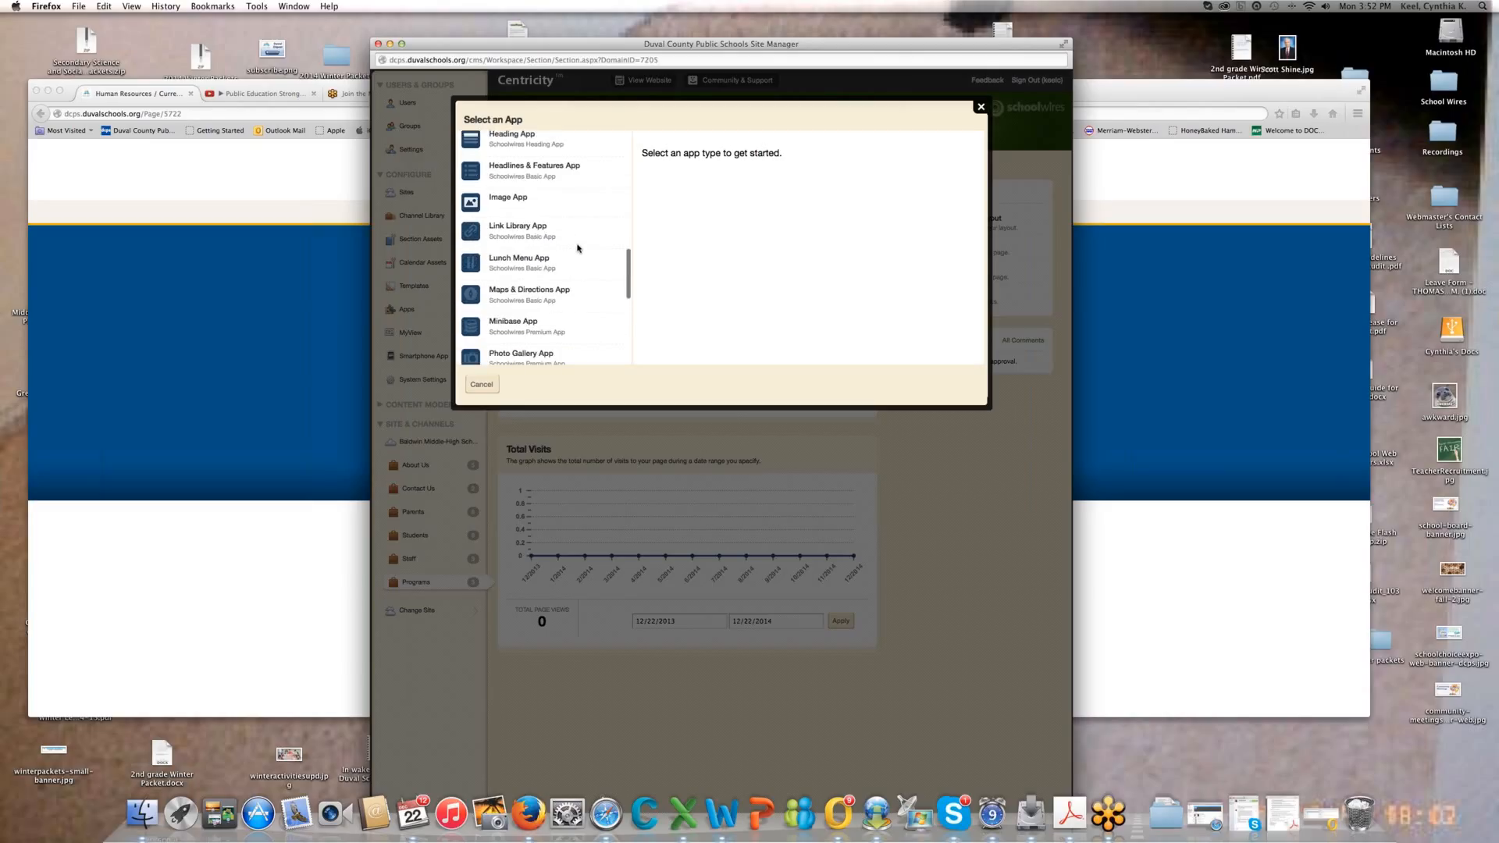
scroll(578, 248, "down", 5)
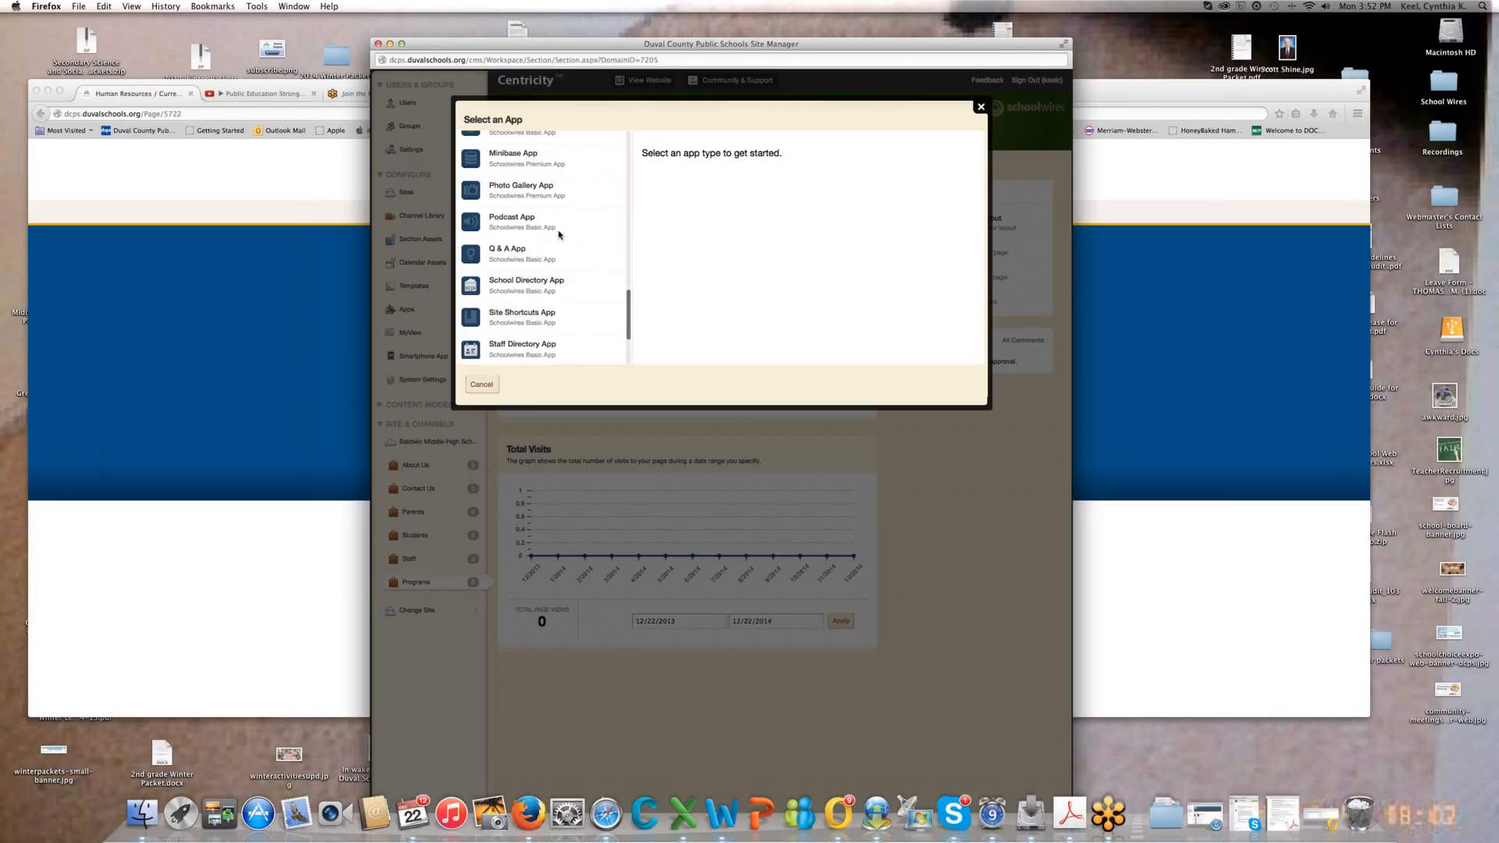
scroll(559, 234, "up", 10)
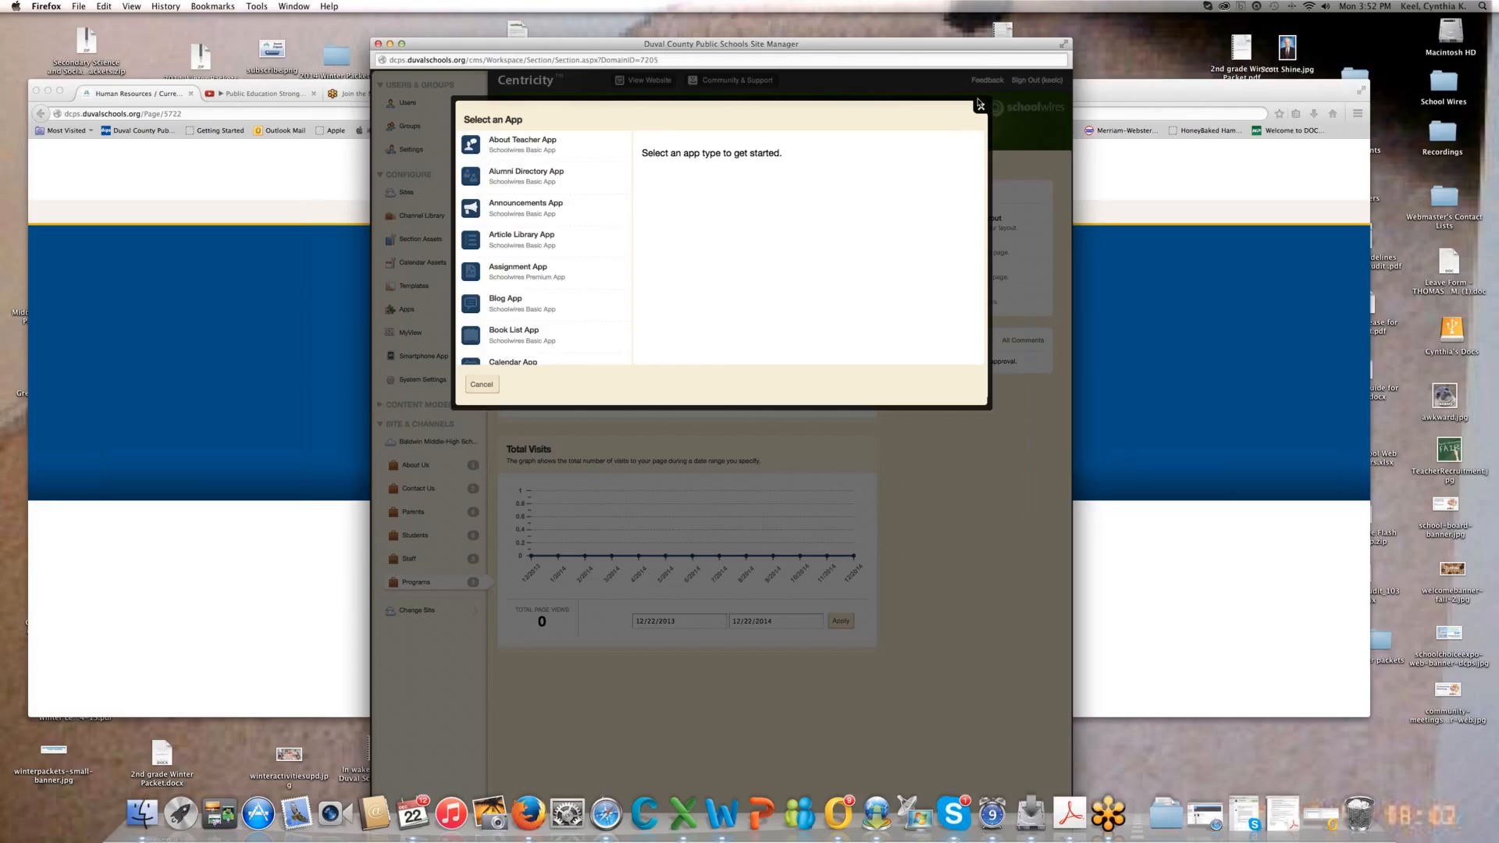
left_click(981, 107)
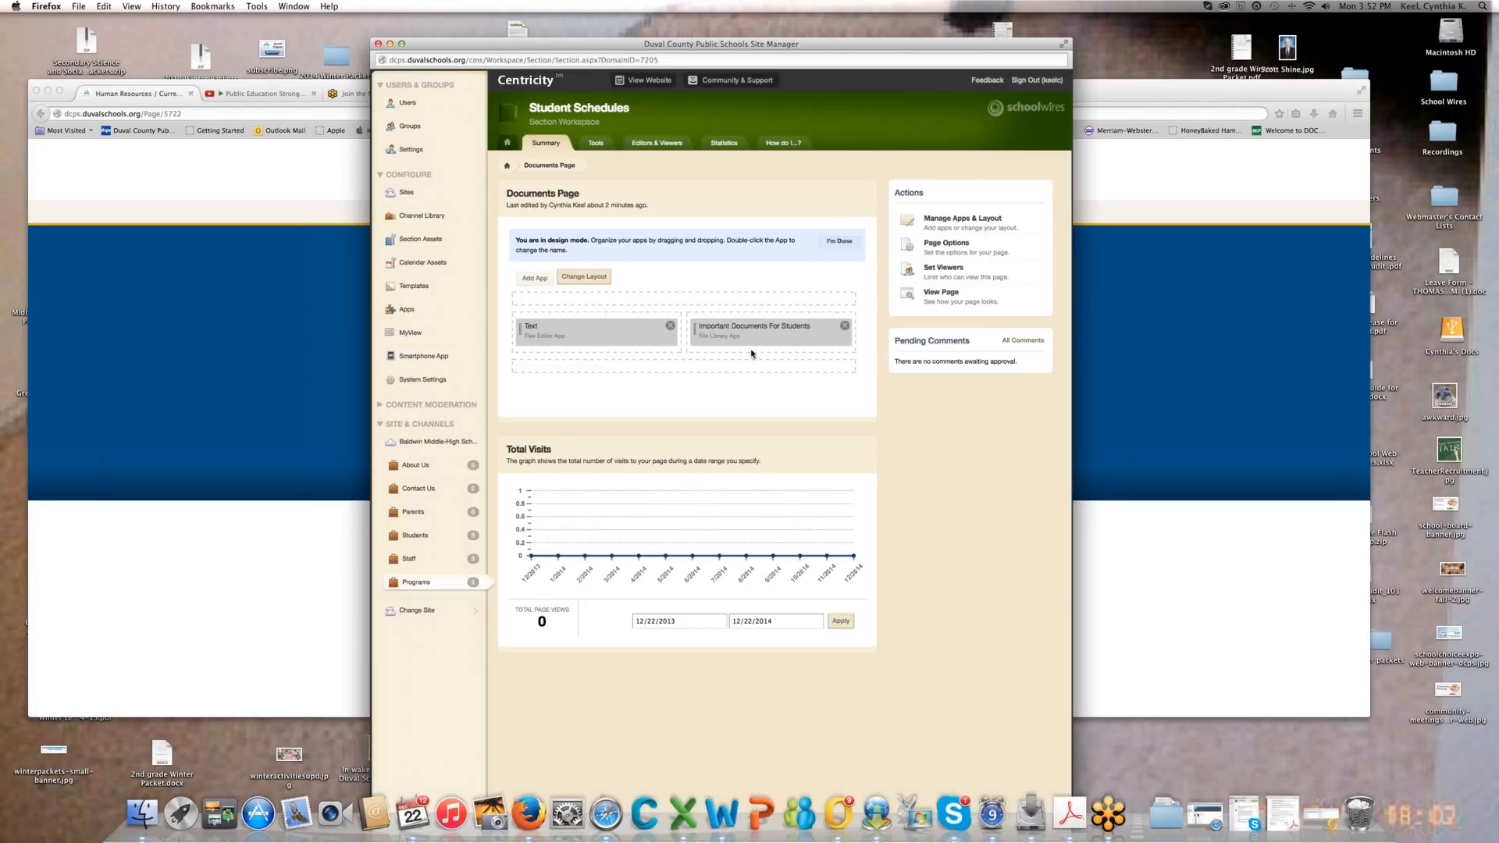
- Finish designing the Documents page, preview its two-column layout on the website, and close the preview
left_click(835, 244)
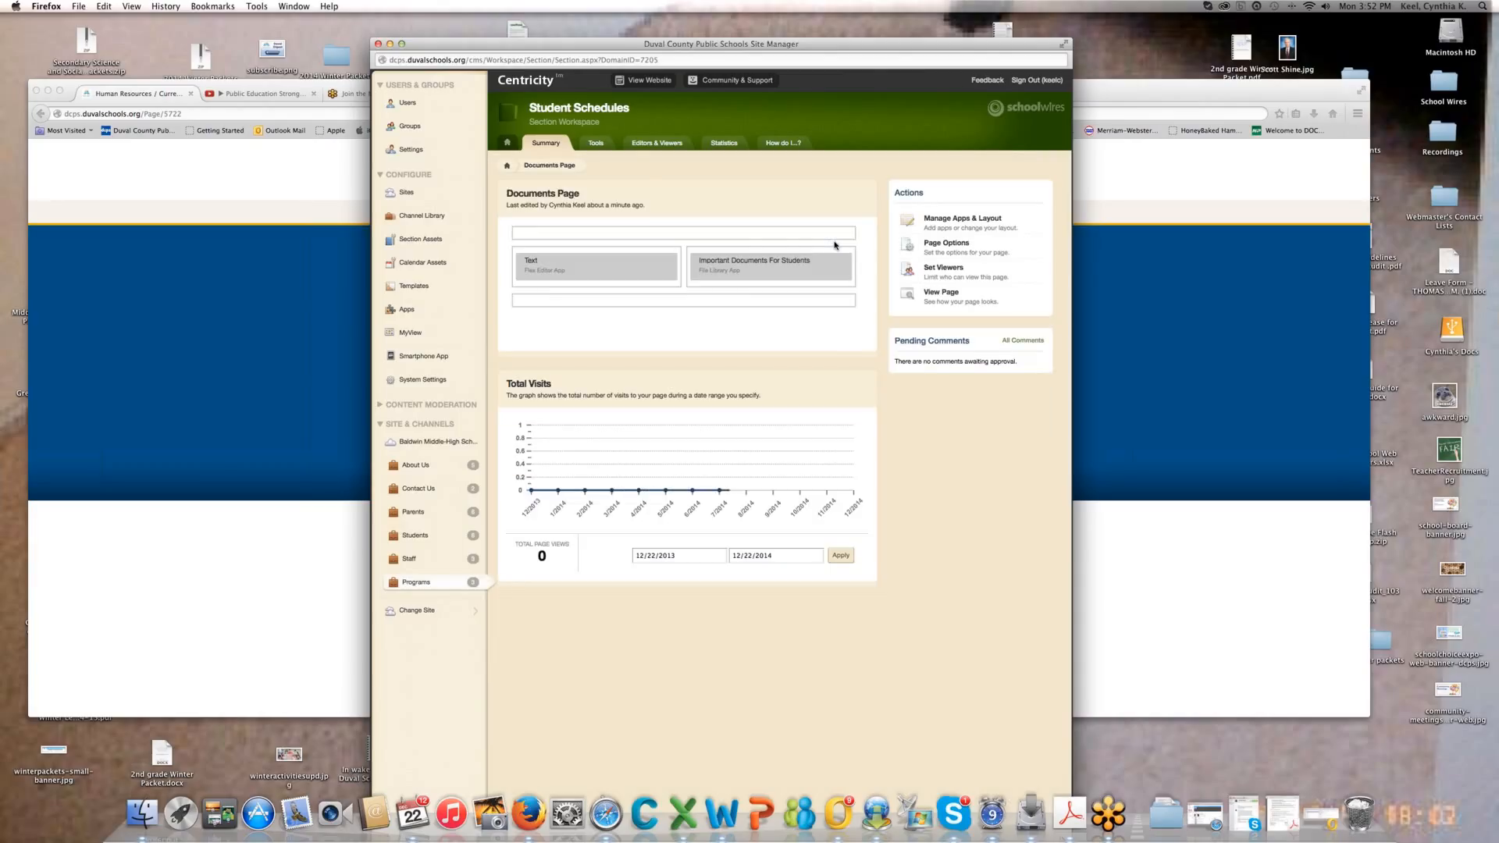
left_click(650, 81)
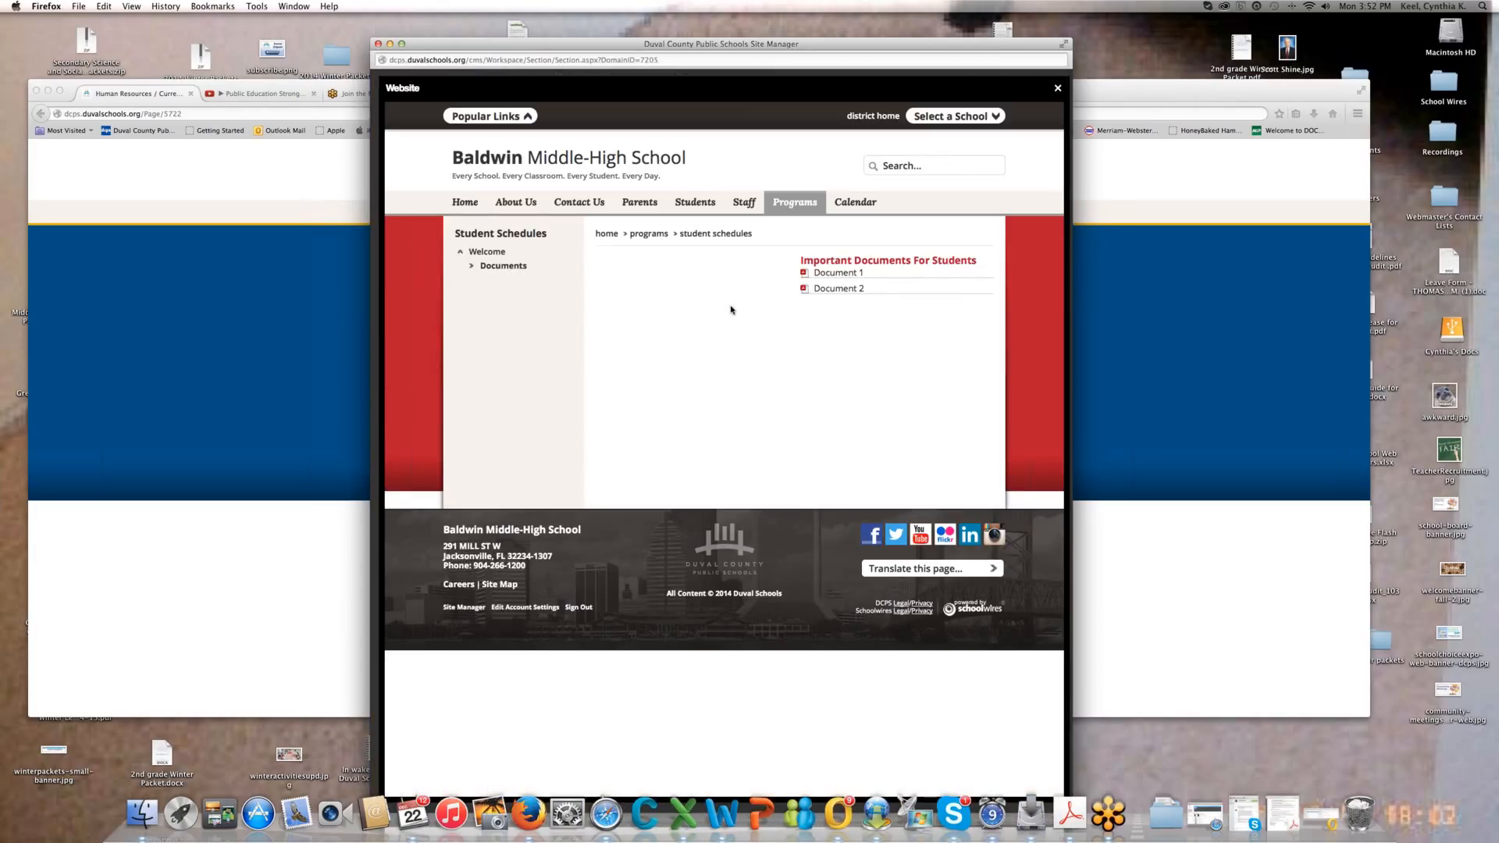
left_click(1058, 88)
- Enter "This is a test !" in the Text app, save it, and check the page in a website preview
left_click(656, 275)
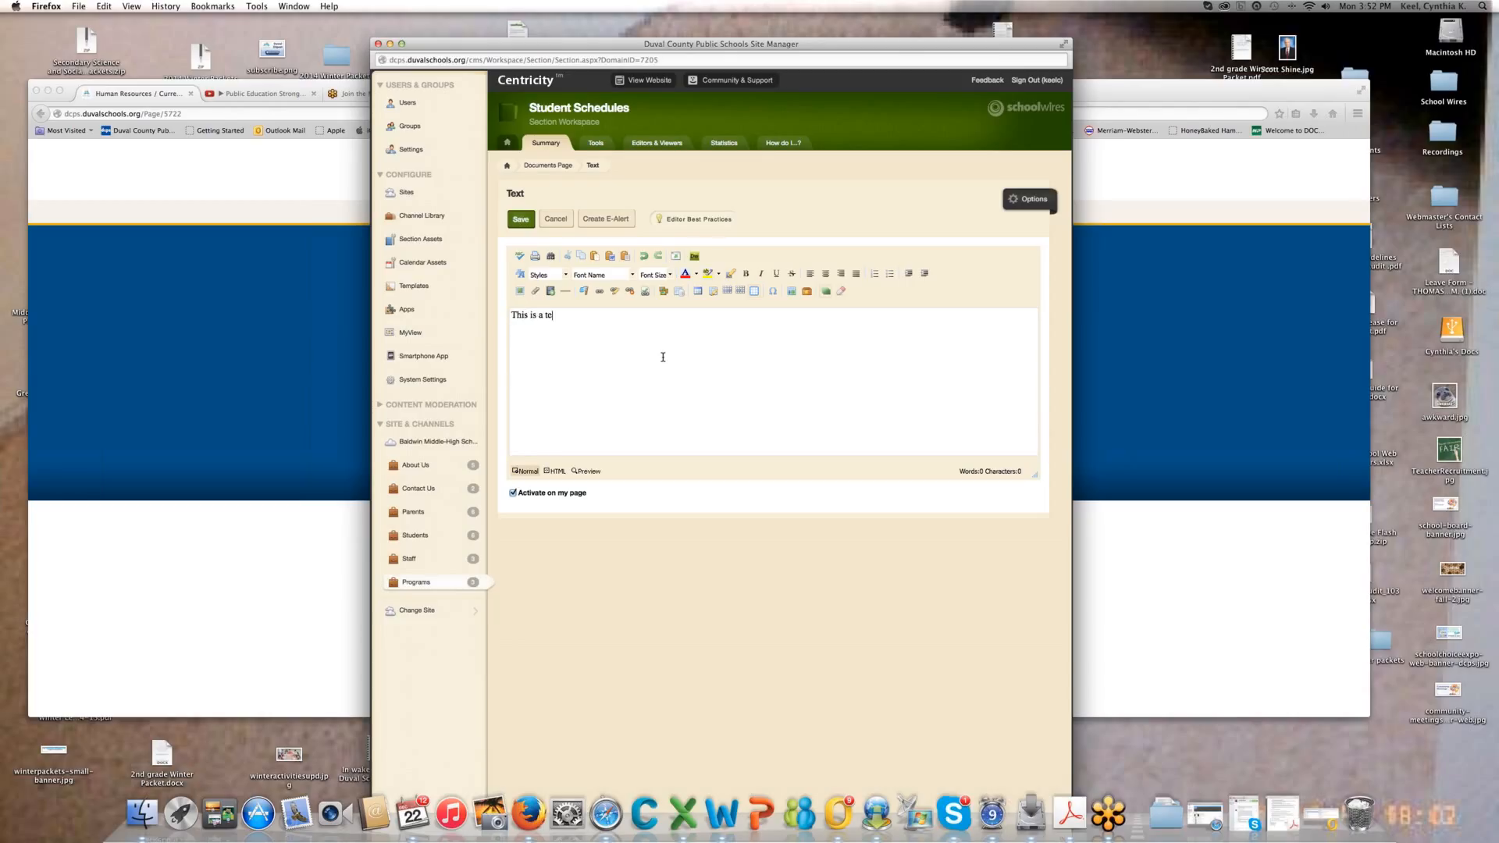
left_click(521, 219)
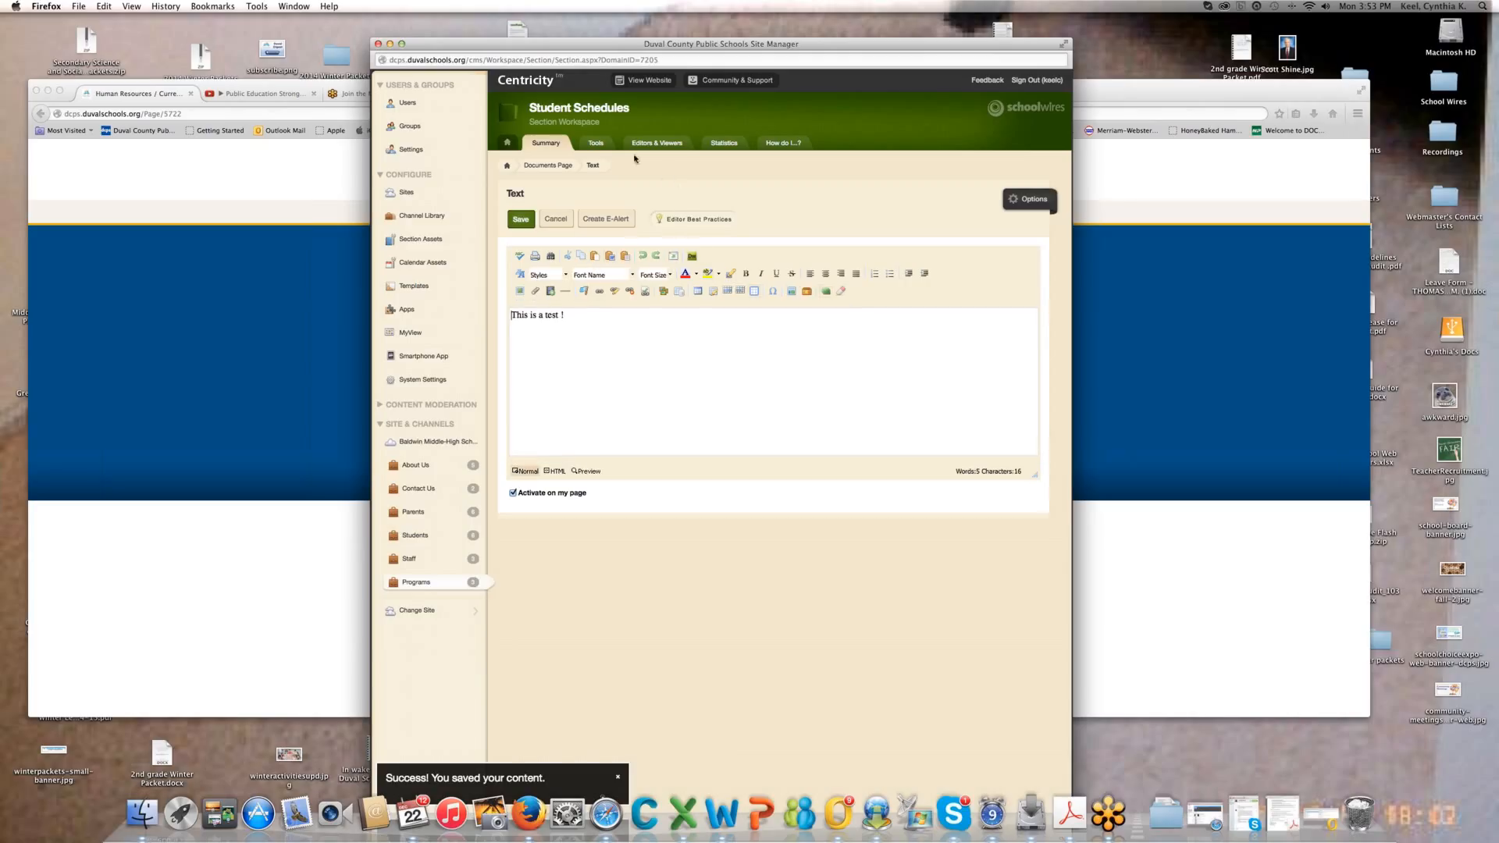
left_click(658, 85)
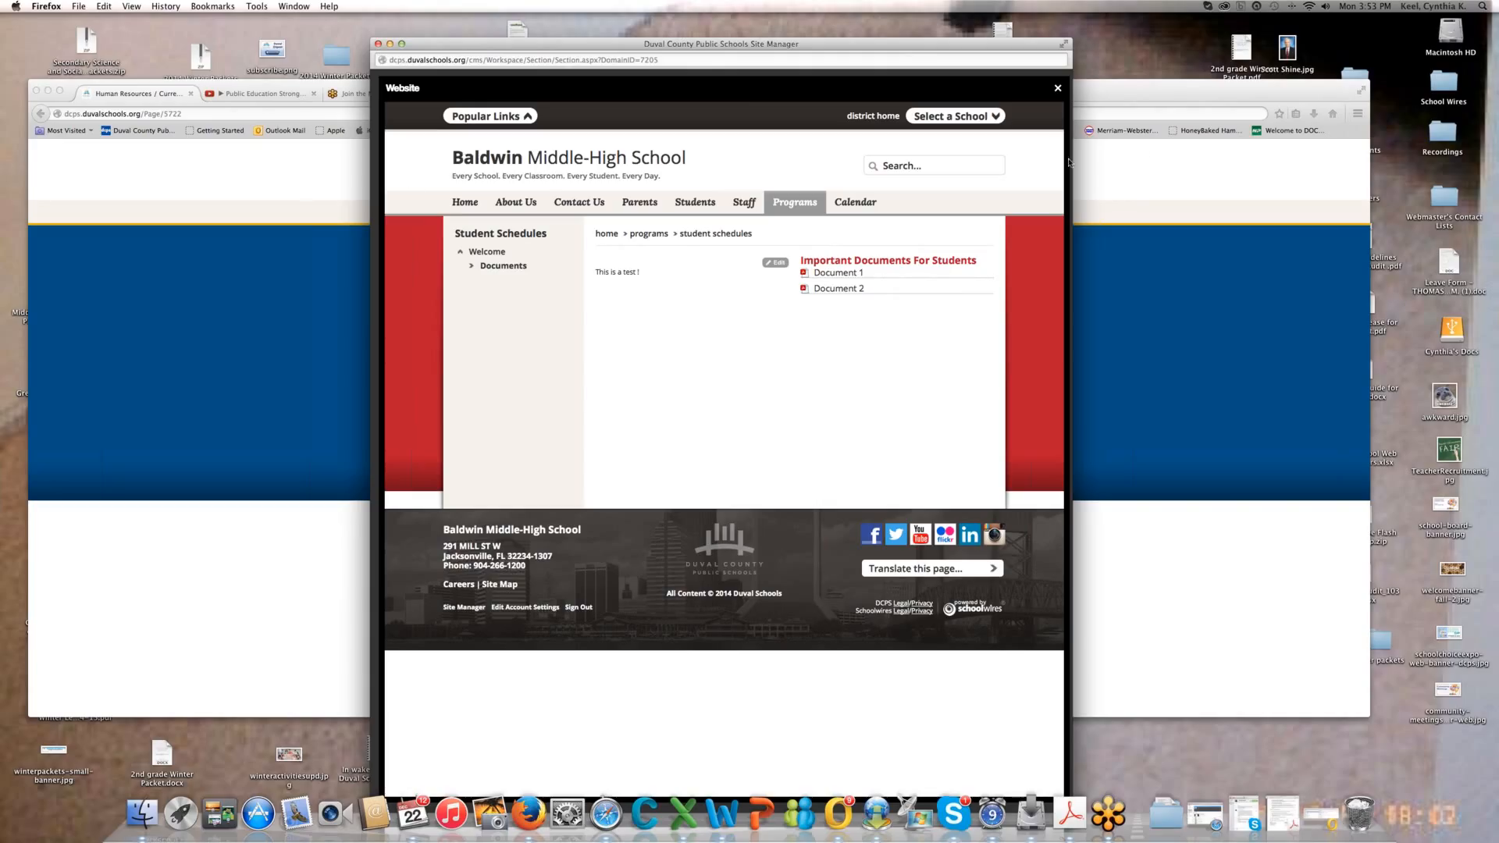
left_click(1057, 91)
- Examine how the Human Resources Current Employees page arranges its lists in columns, and return to the Site Manager window
left_click(311, 301)
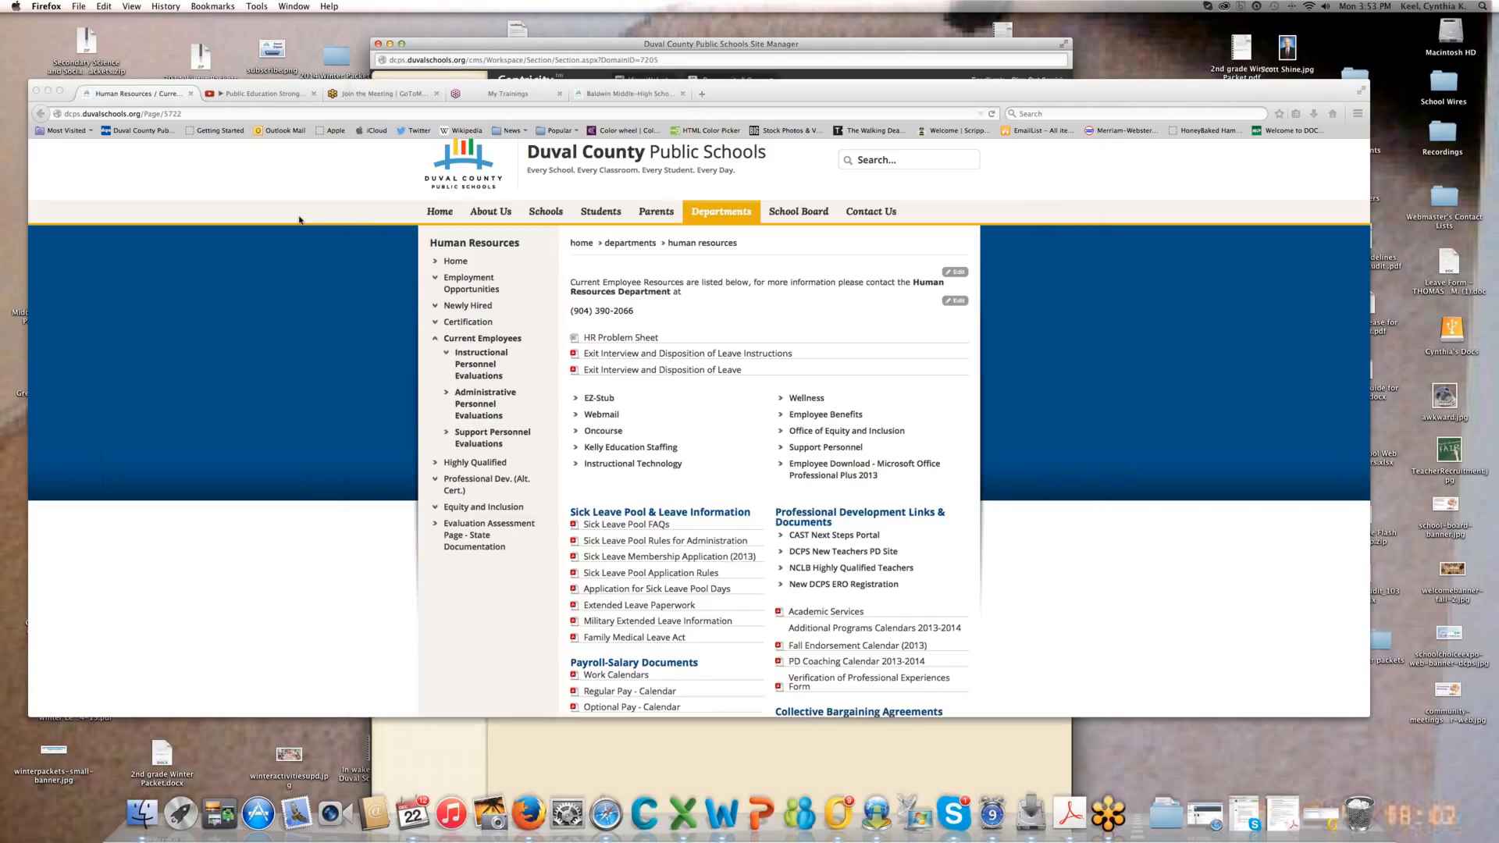
scroll(829, 583, "down", 3)
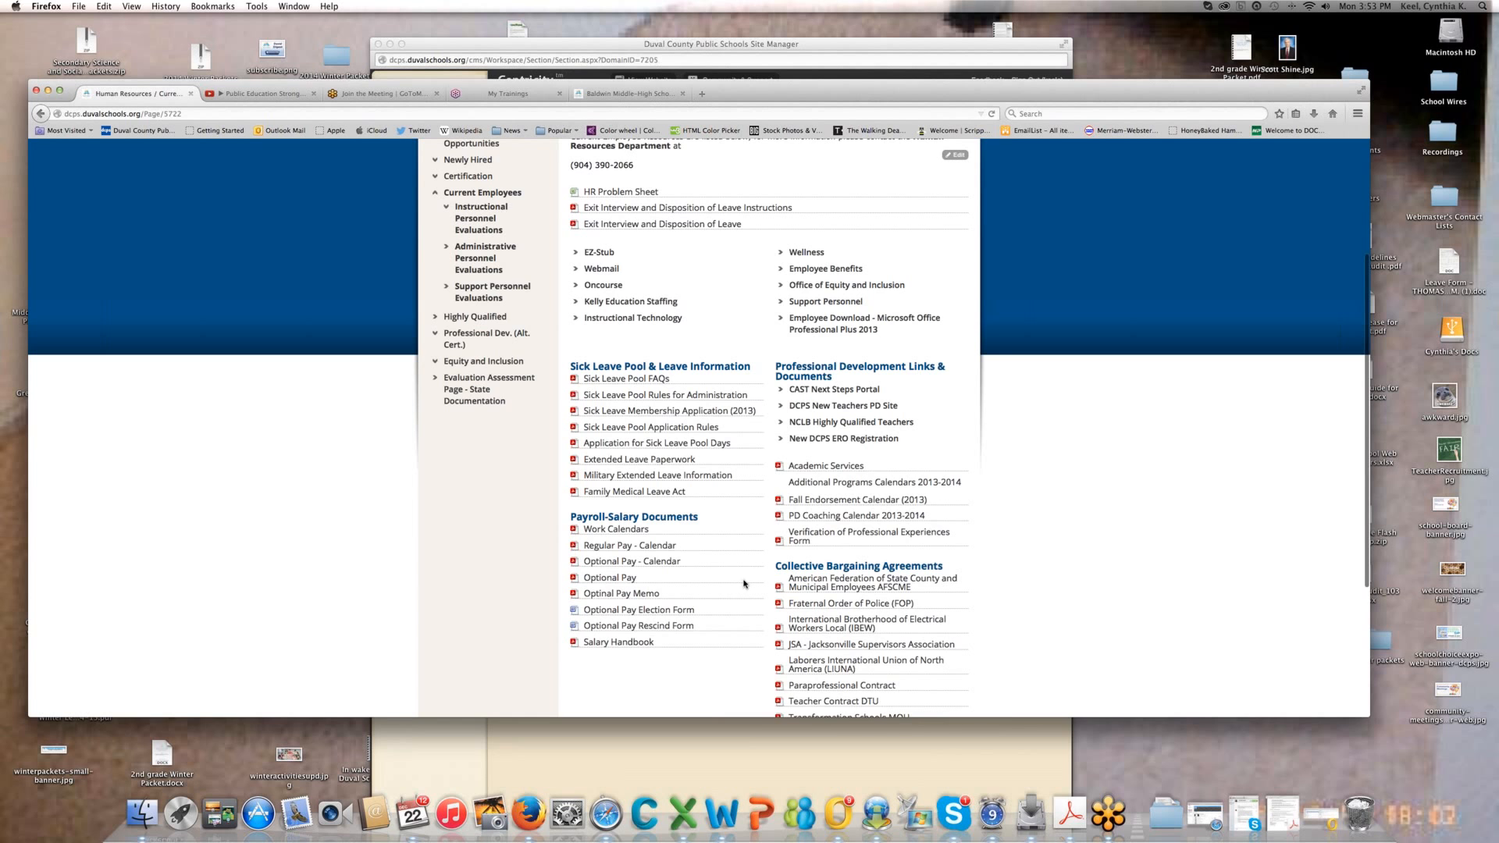
scroll(793, 406, "down", 5)
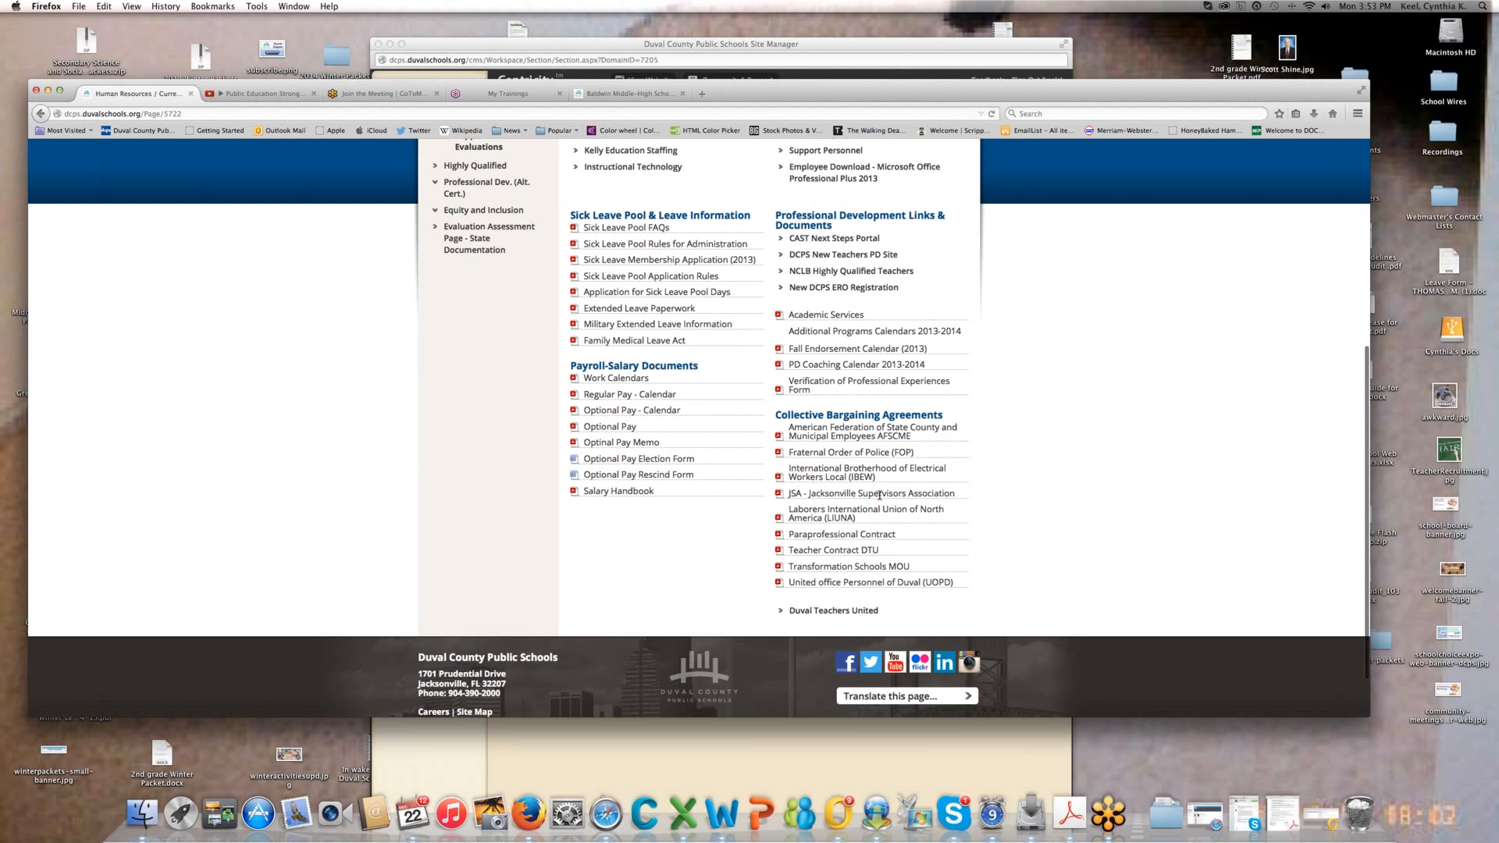
scroll(843, 417, "up", 7)
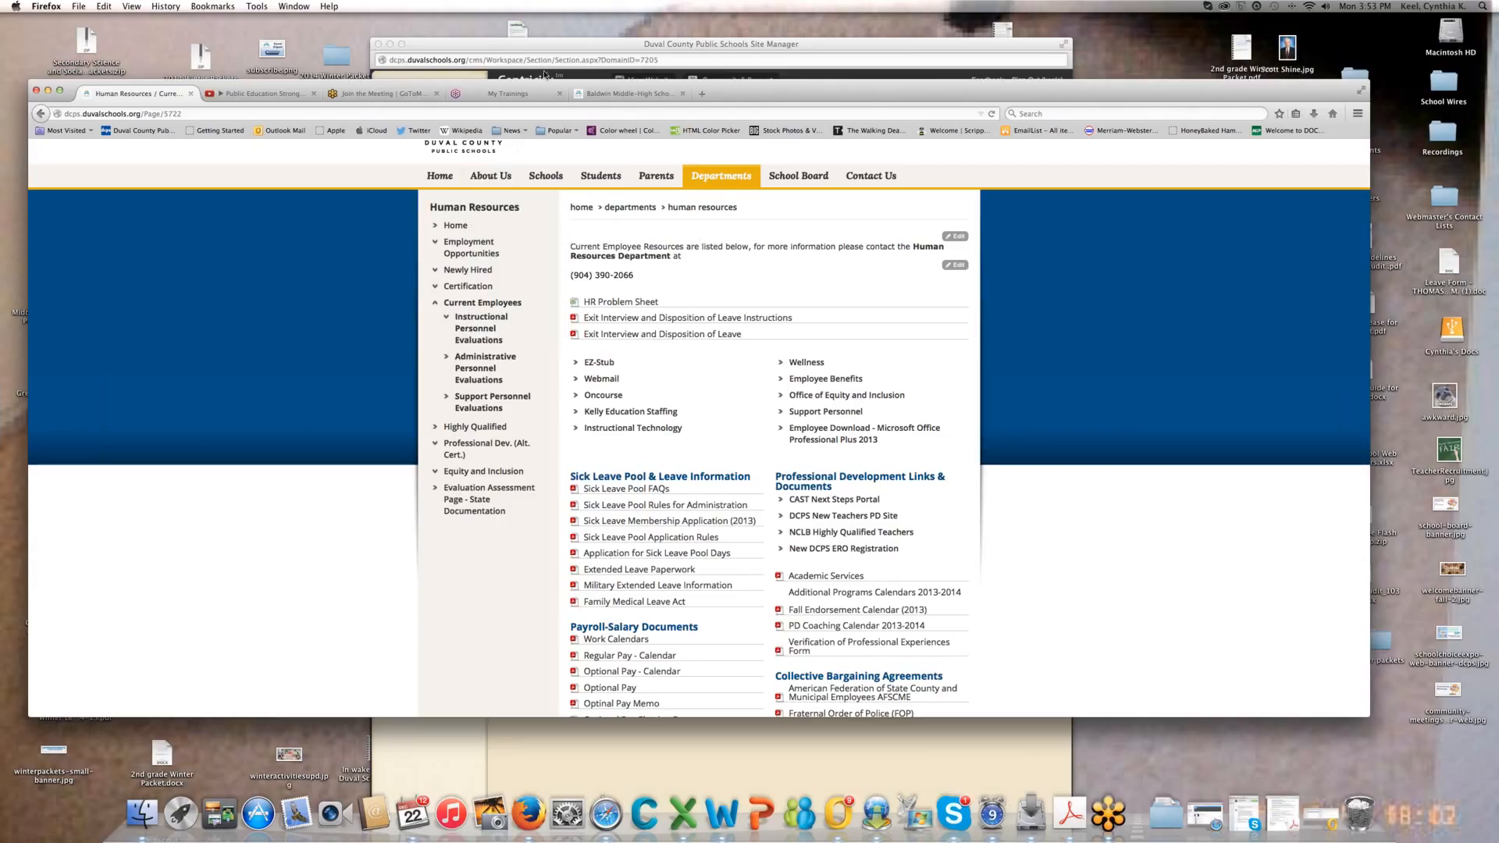
left_click(581, 46)
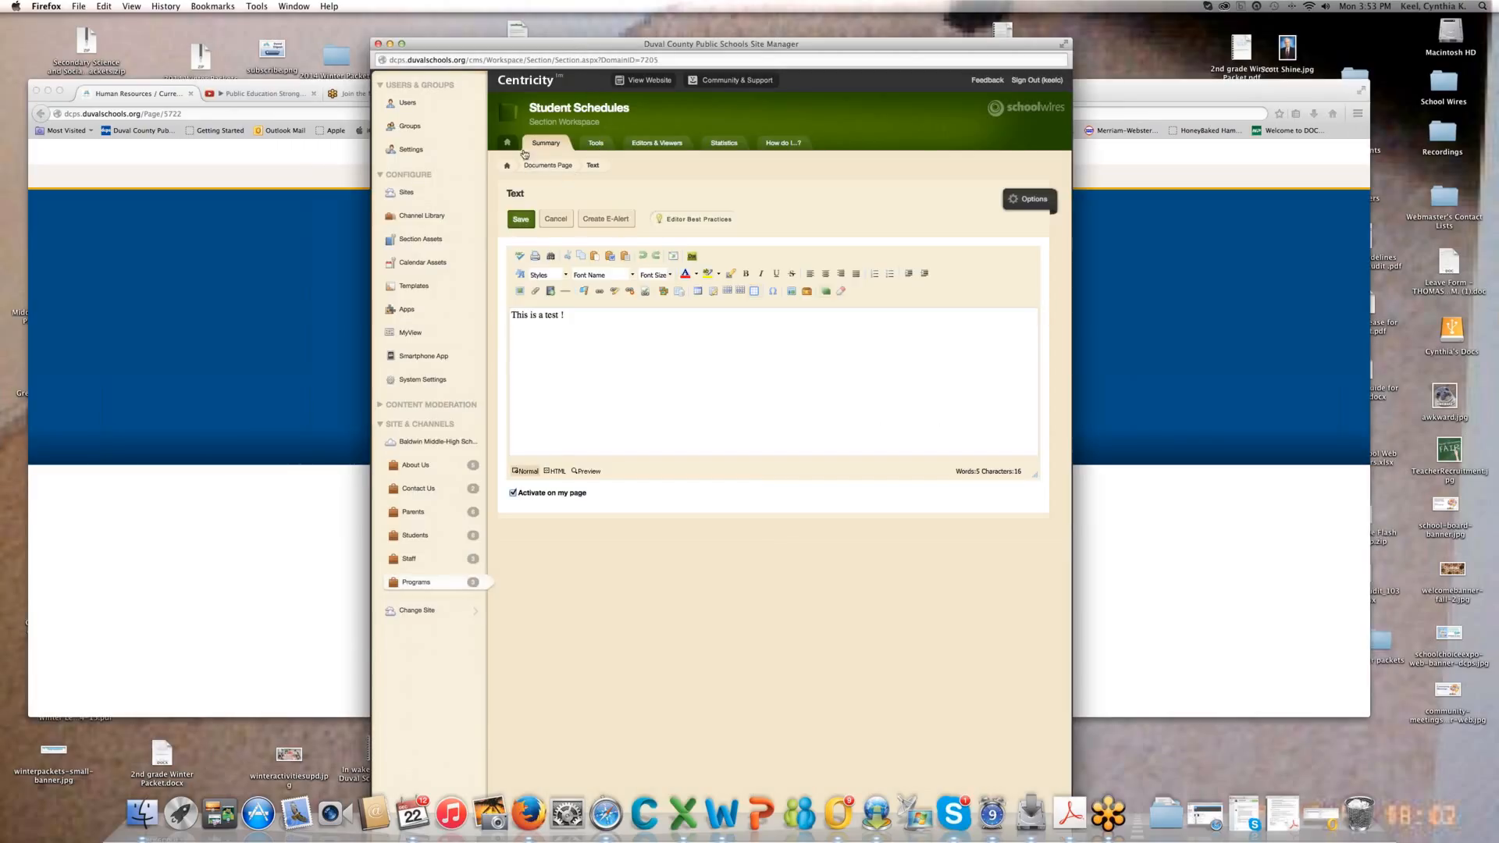
- Move the Documents page of the Student Schedules section to the recycle bin
left_click(570, 113)
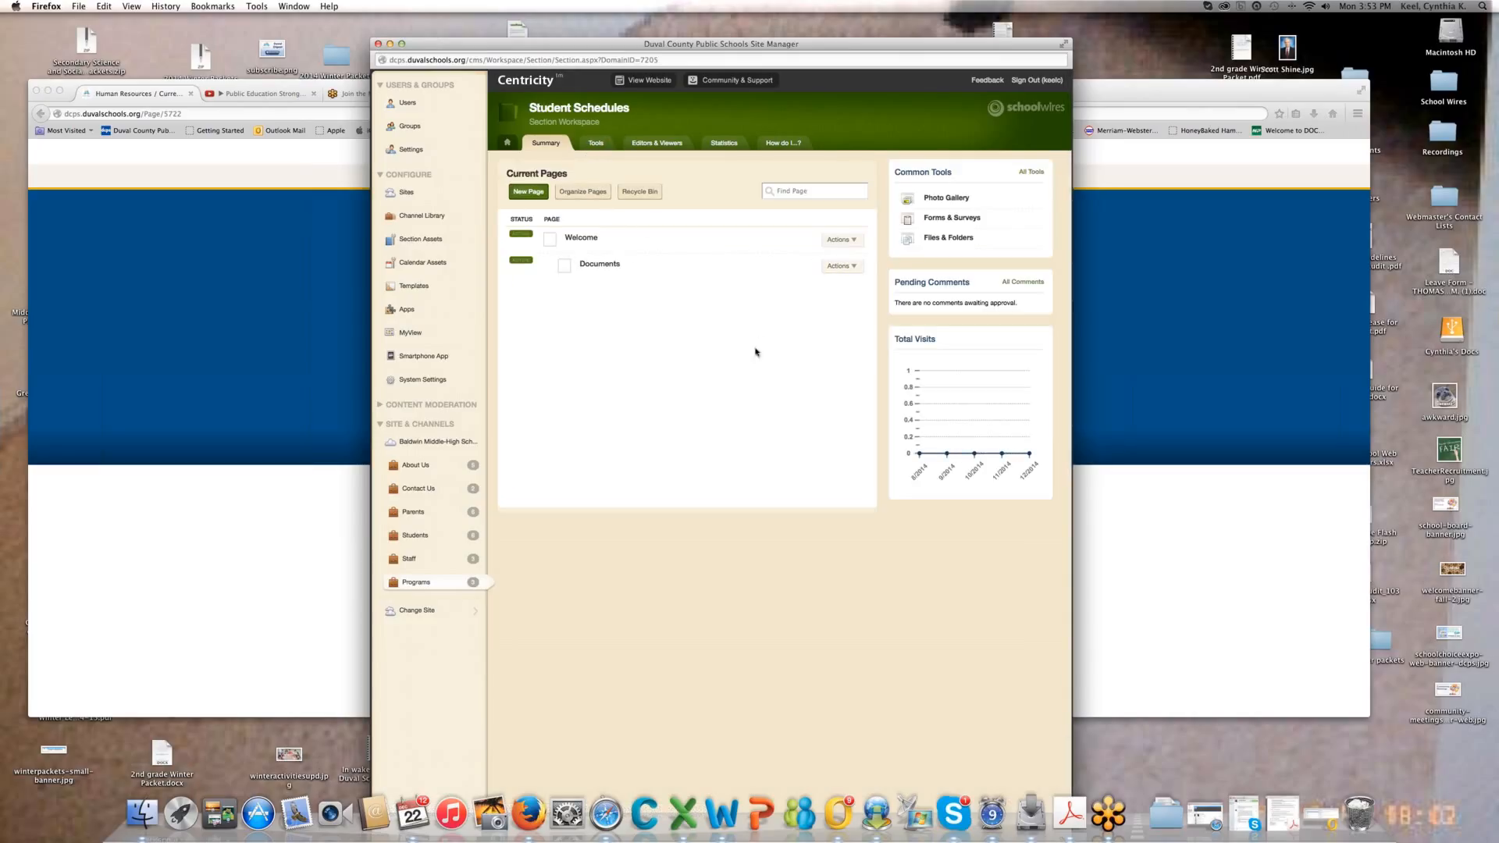
left_click(858, 269)
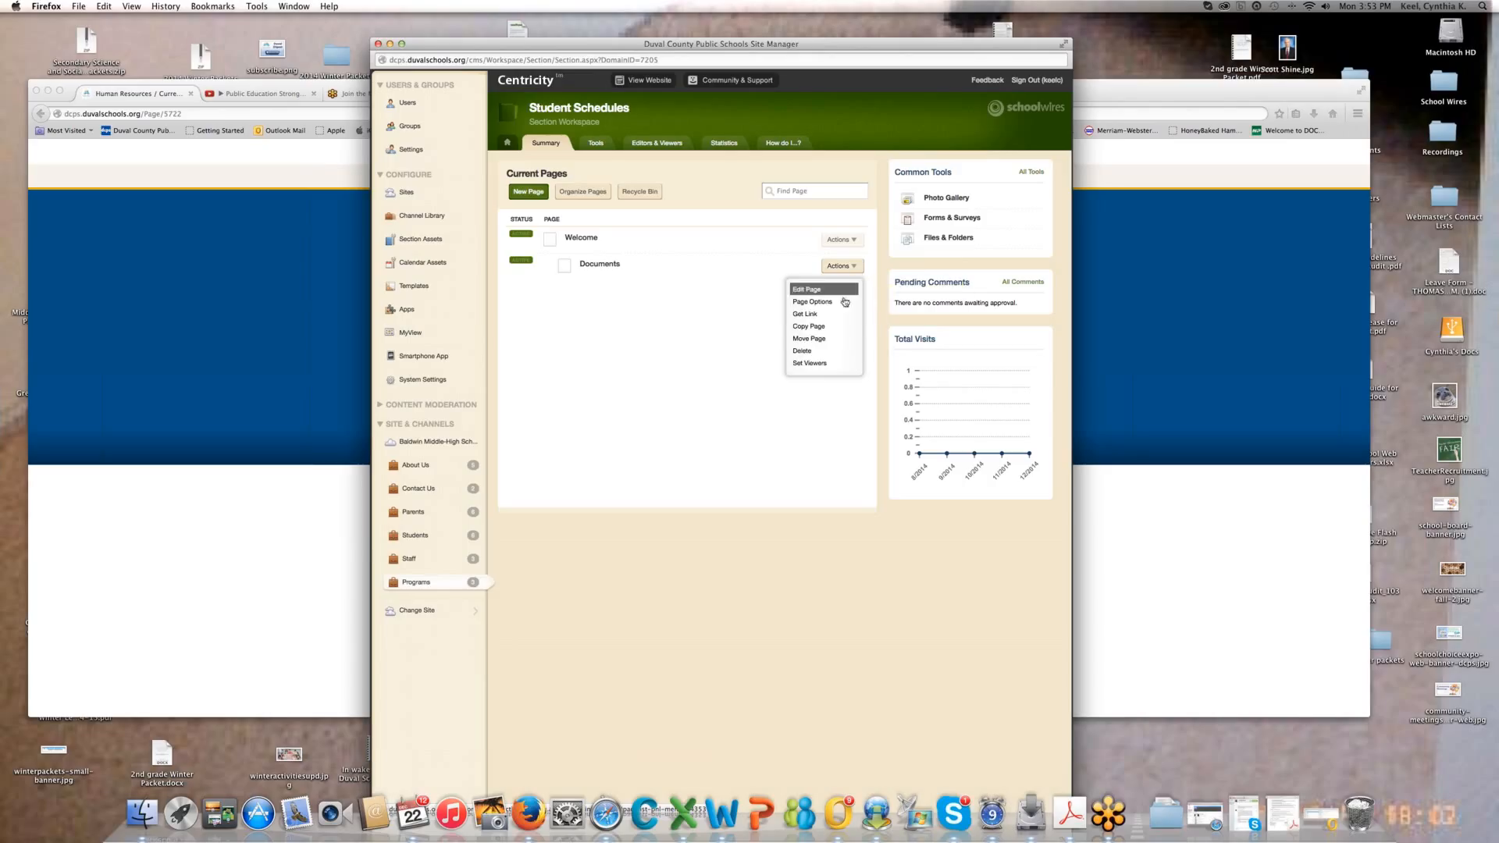
left_click(804, 350)
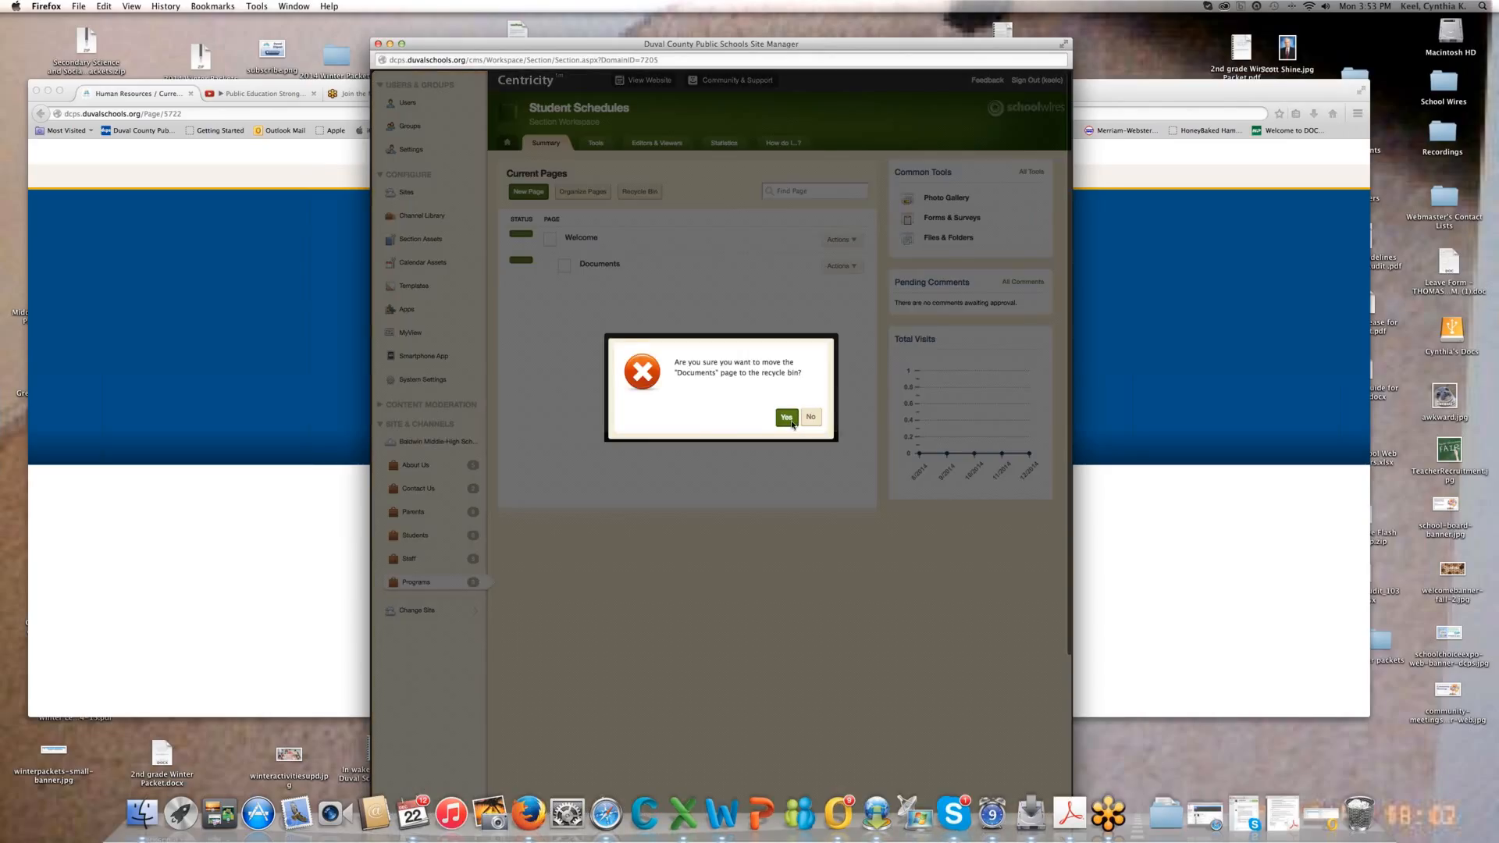
left_click(787, 418)
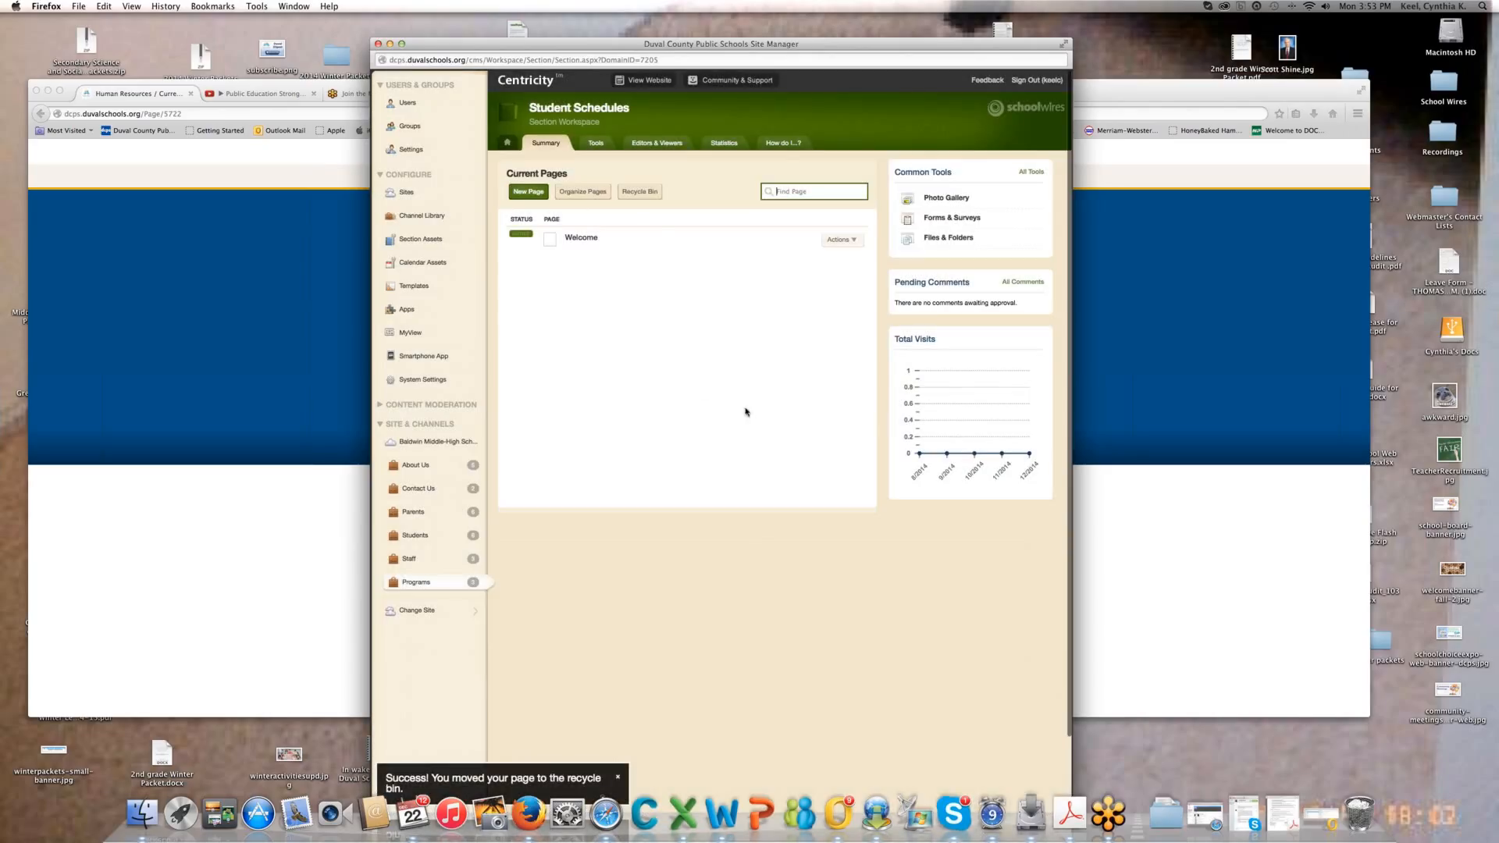
- Restore the Documents page from the section's recycle bin and set its status to active
left_click(643, 194)
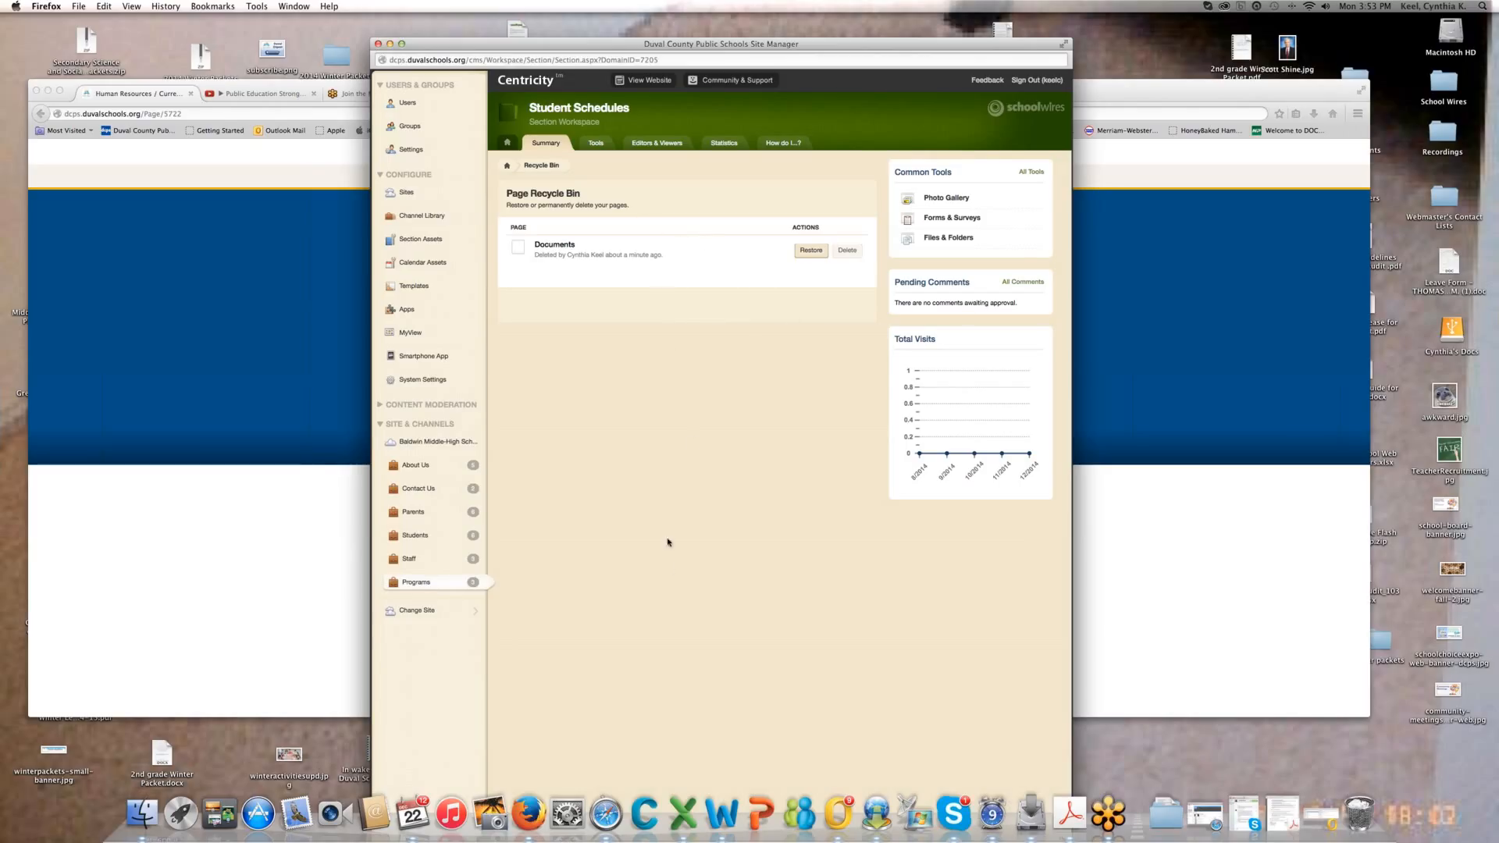
left_click(809, 251)
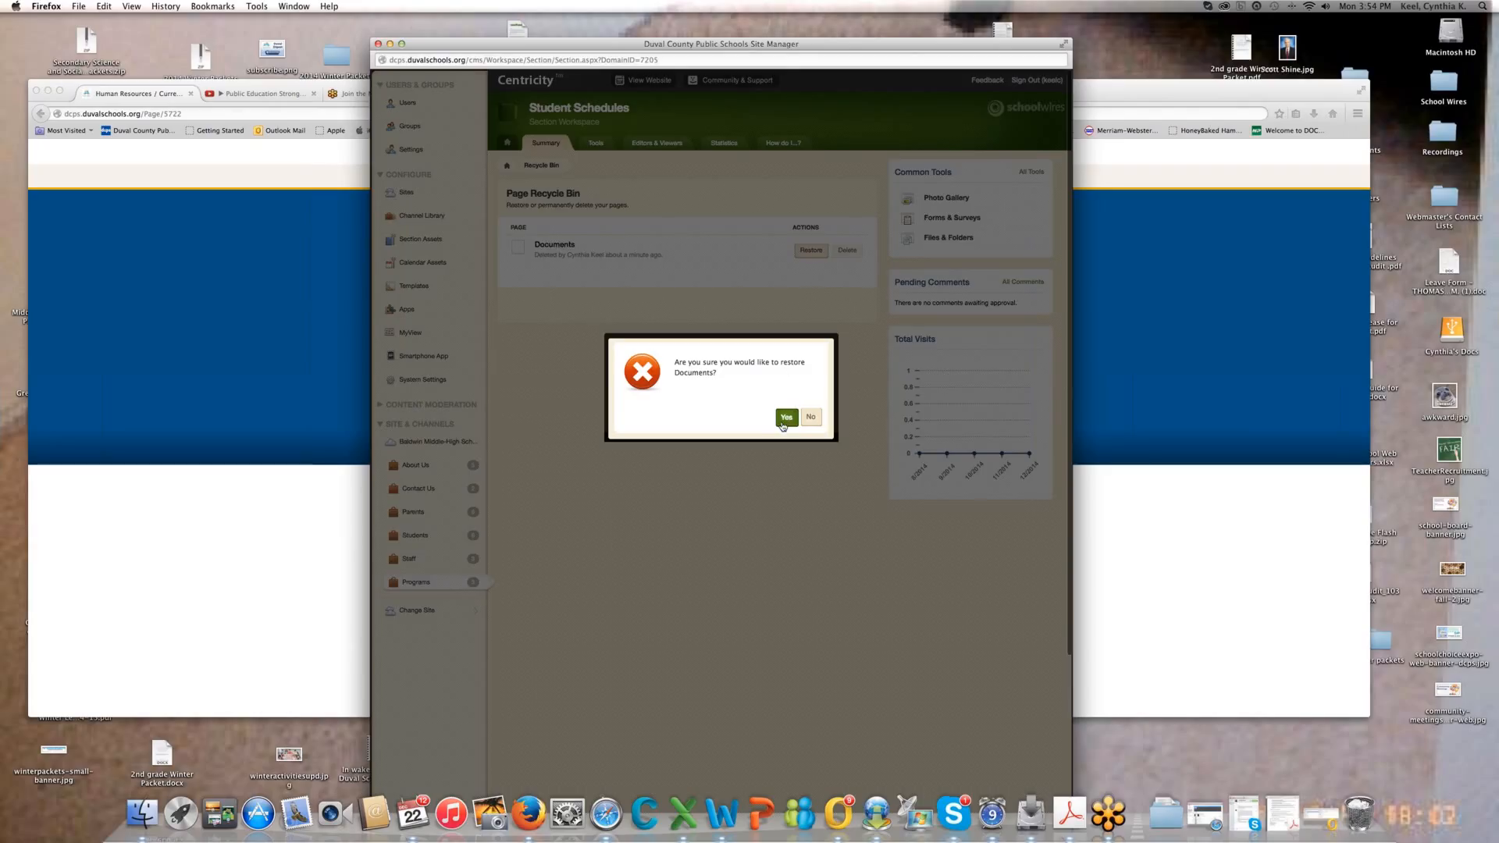
left_click(787, 422)
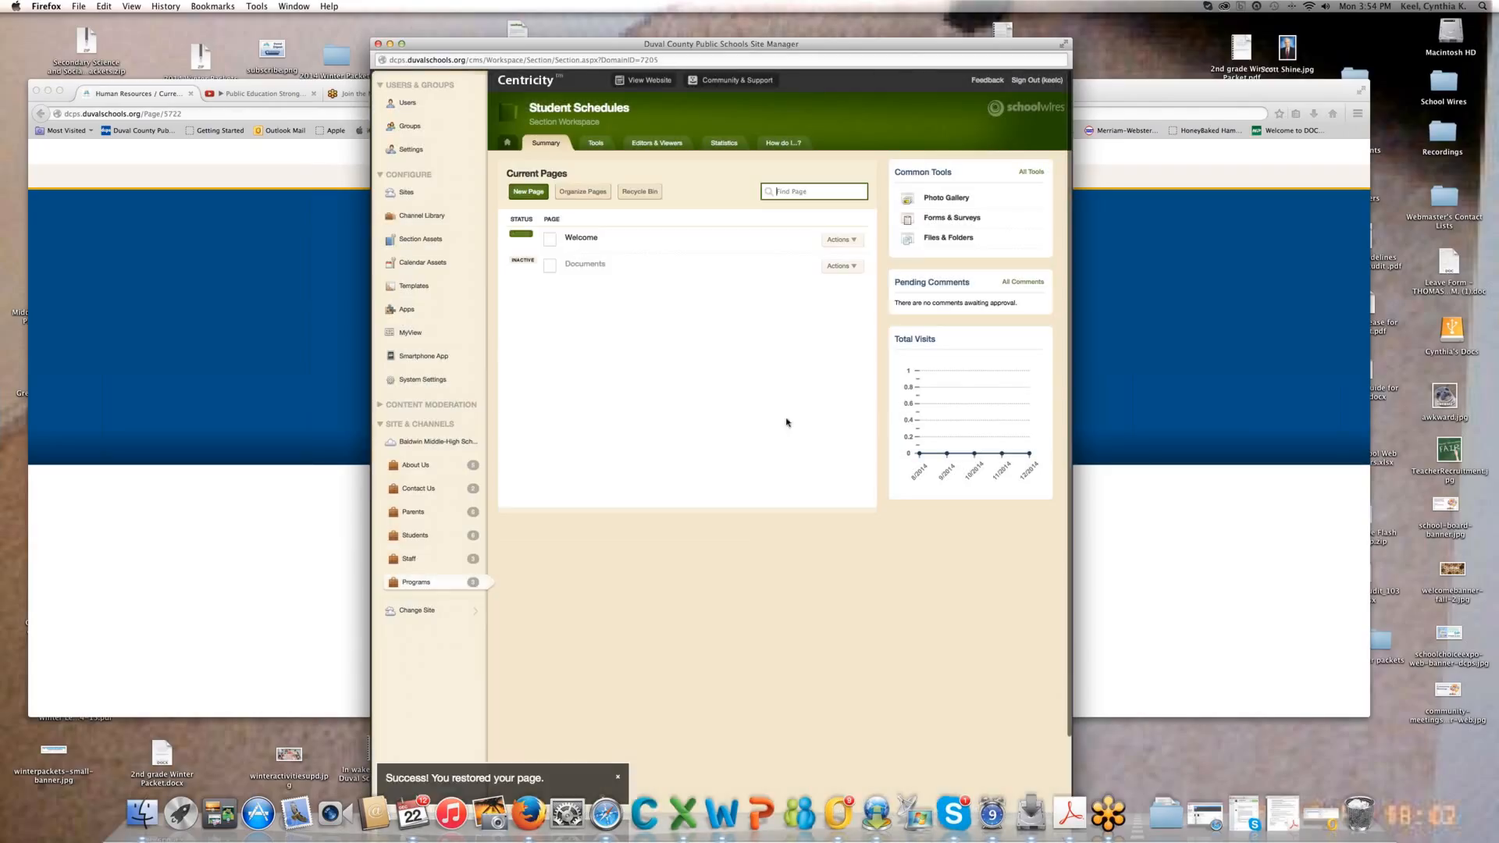
left_click(521, 263)
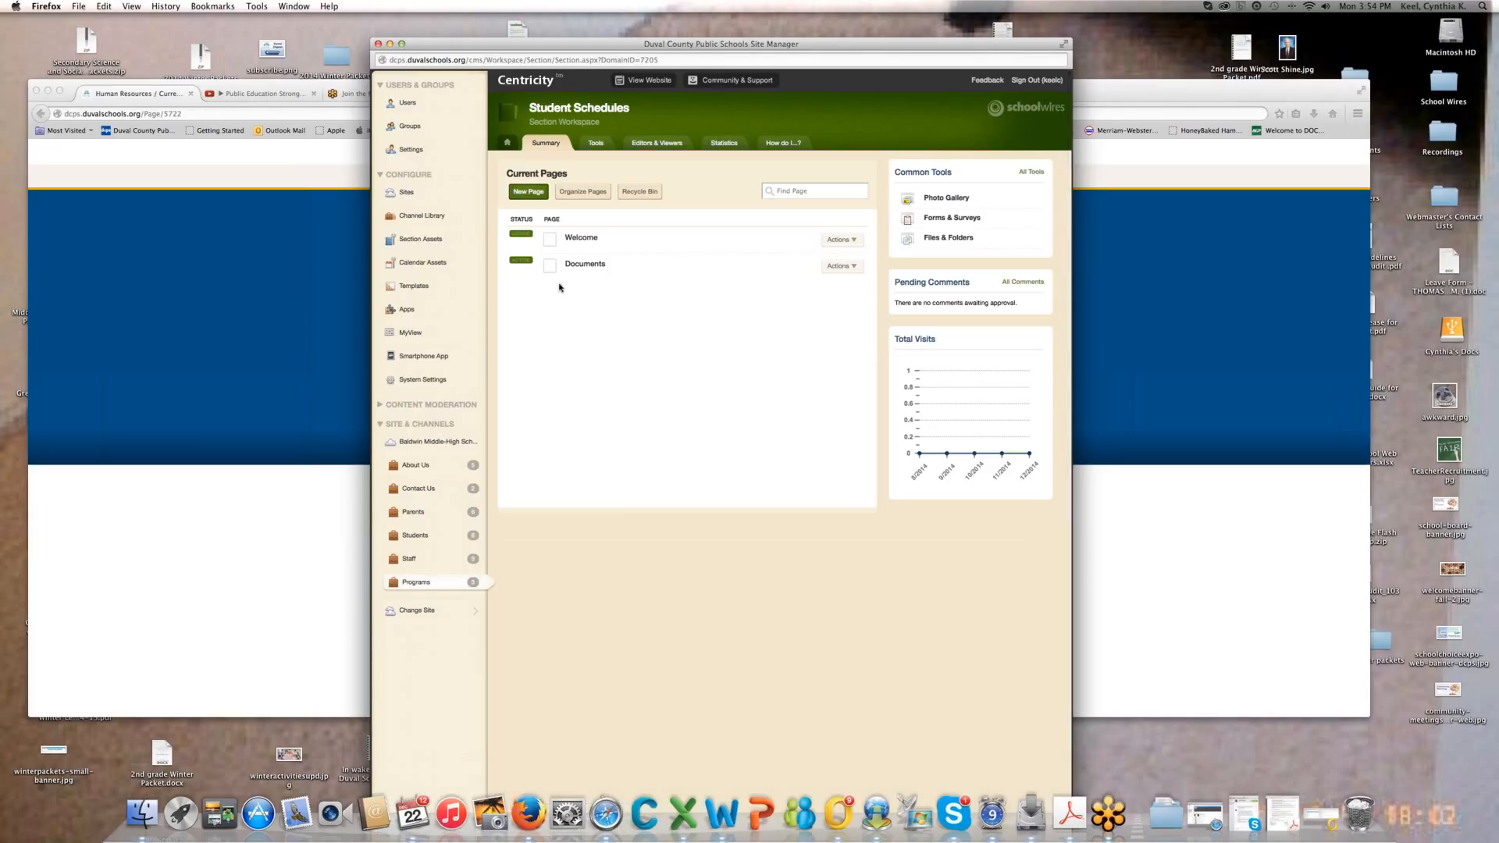
- Delete the Student Schedules section from the Programs channel, entering DELETE as the confirmation text
left_click(411, 587)
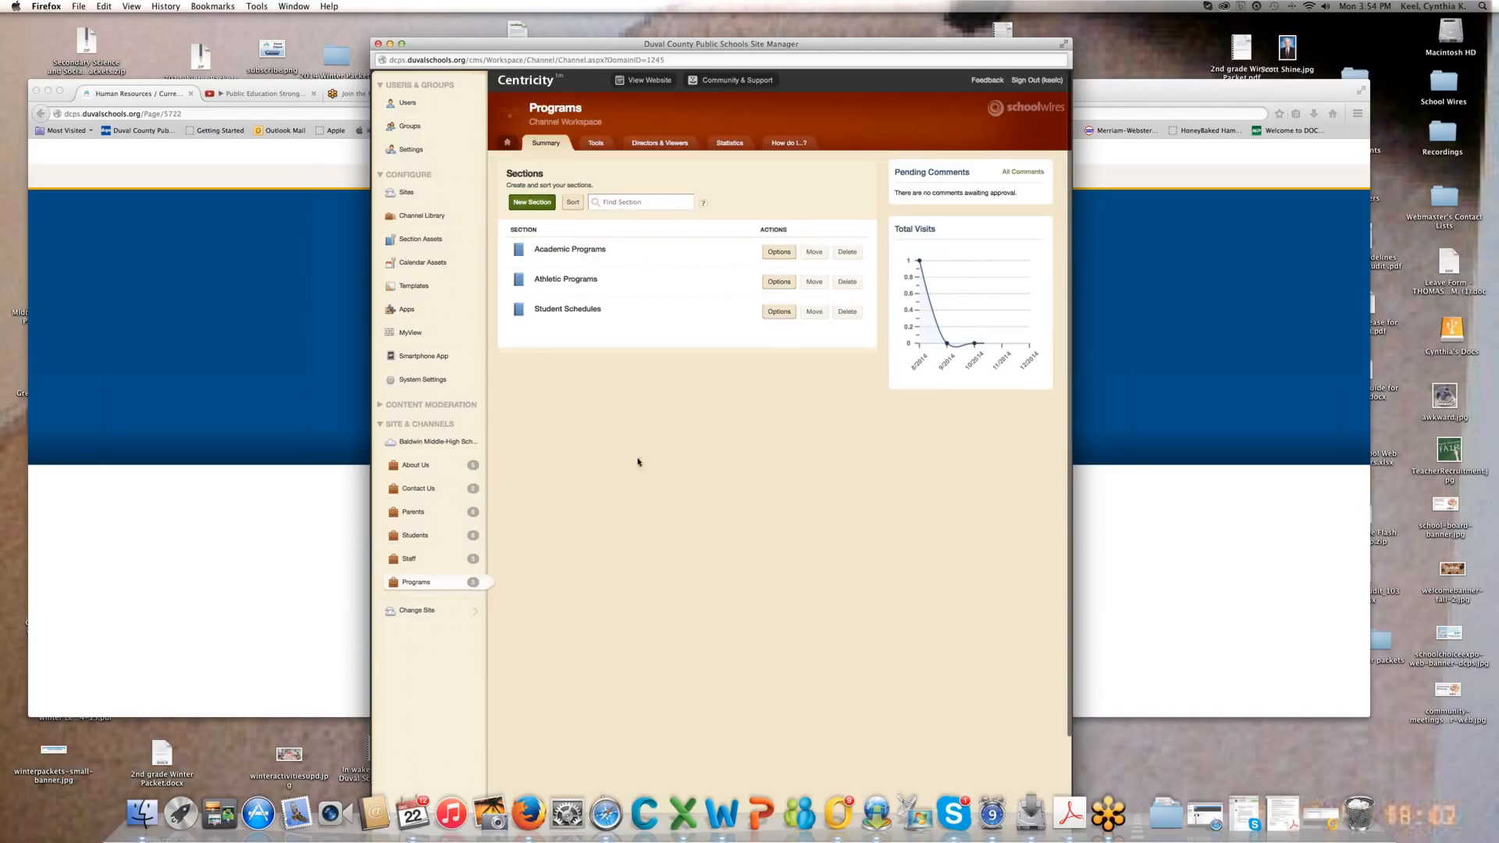
left_click(848, 314)
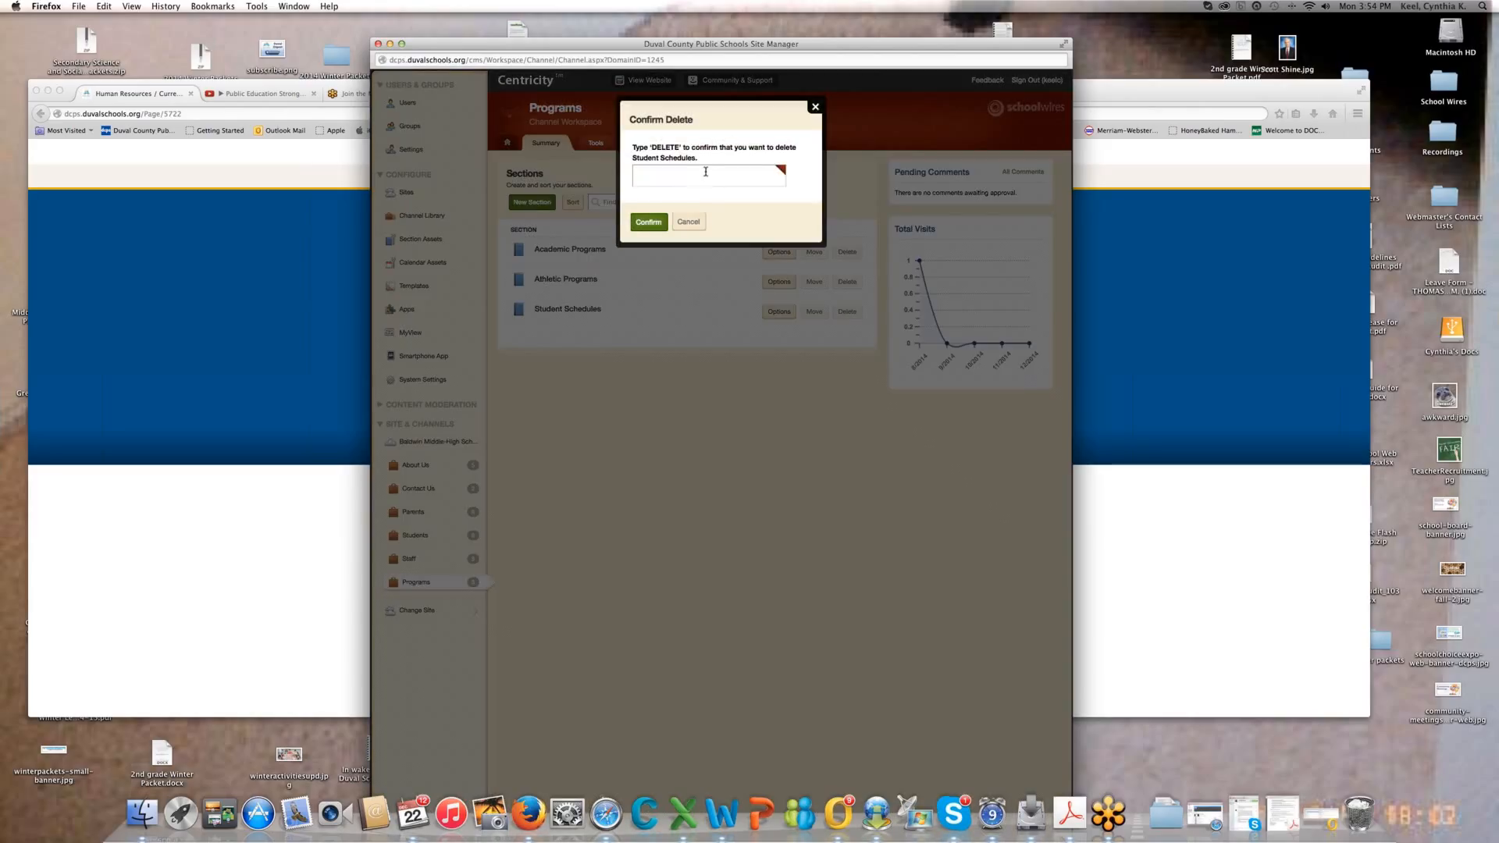
left_click(705, 173)
type("DELETE")
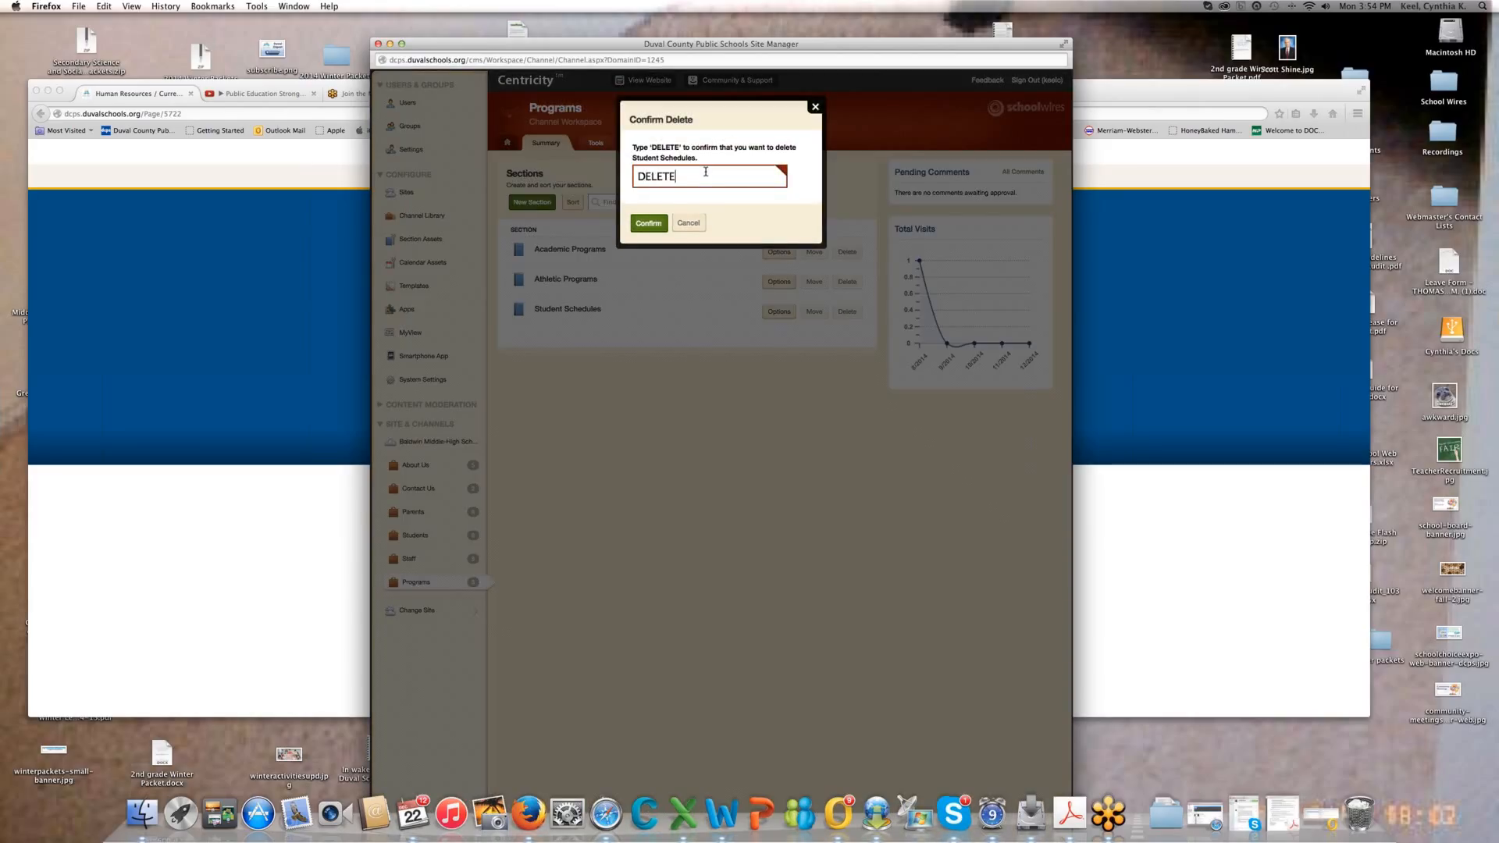
left_click(633, 224)
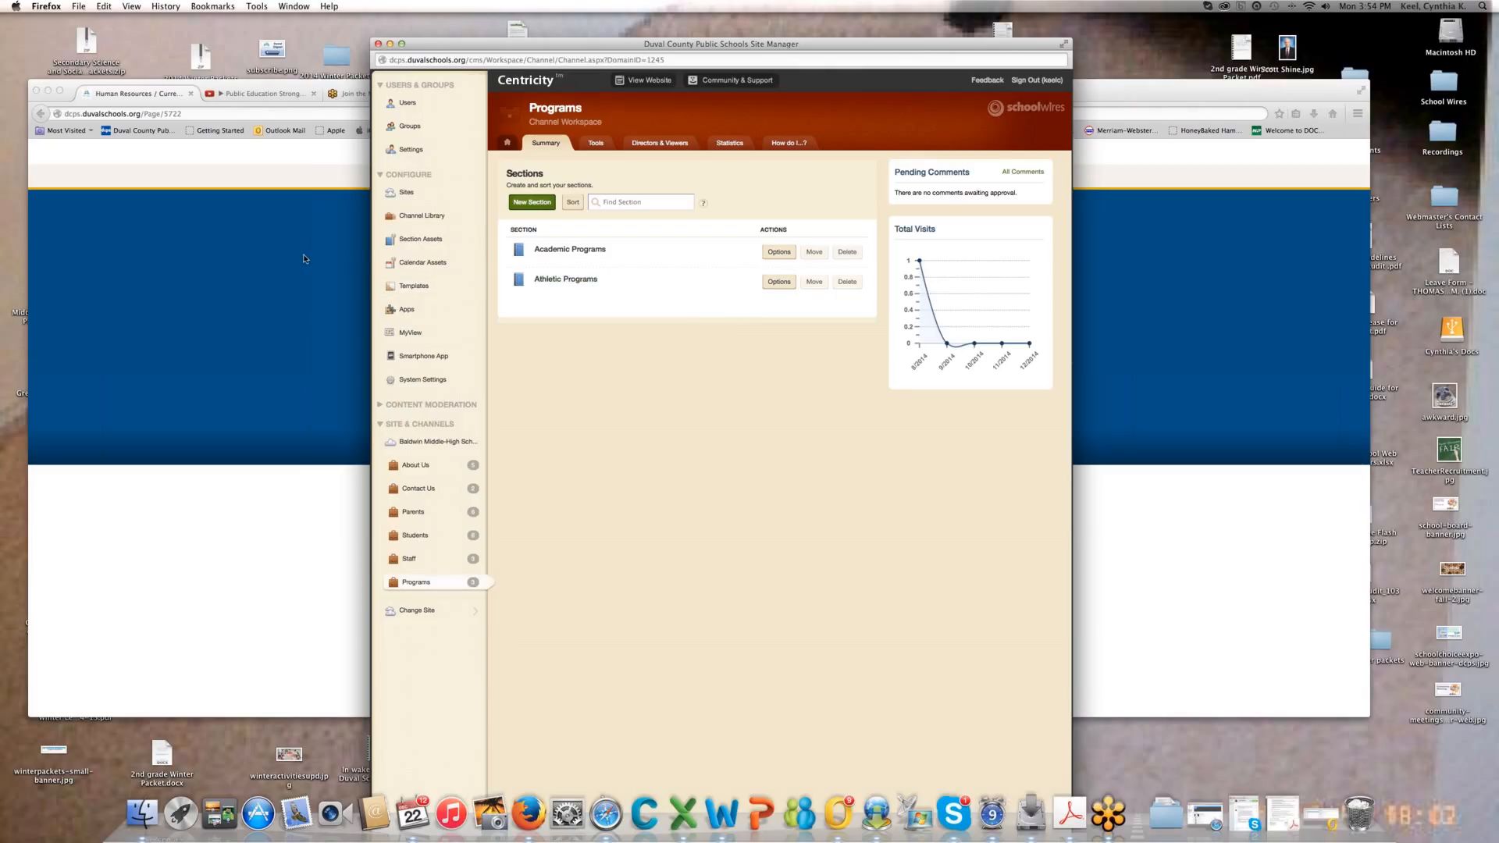
- Check the sections listed under Students and Programs on the Baldwin Middle-High School website, and return to the Site Manager window
left_click(330, 156)
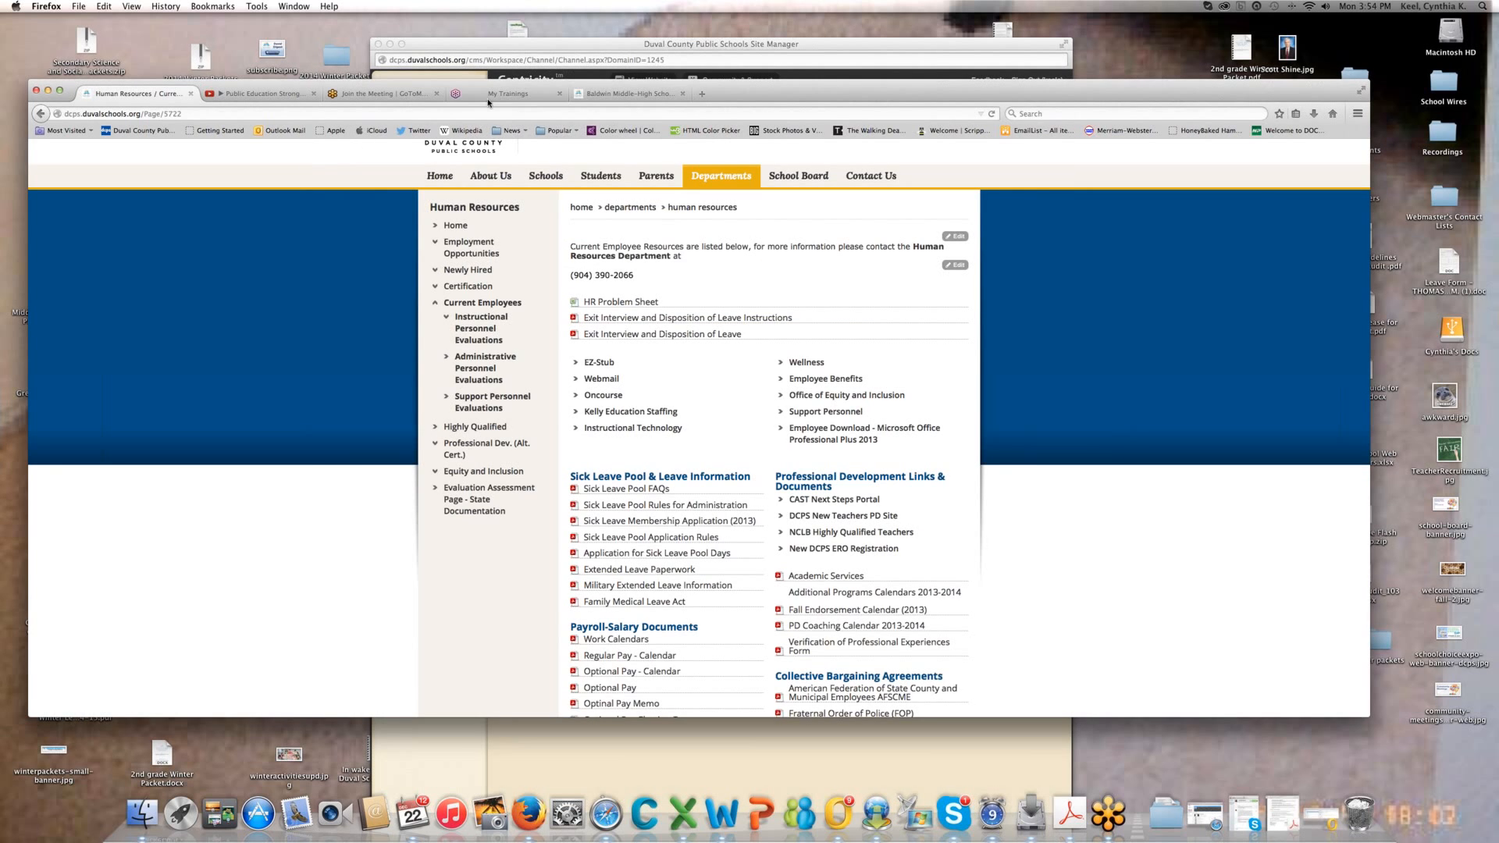
left_click(628, 94)
scroll(757, 199, "up", 3)
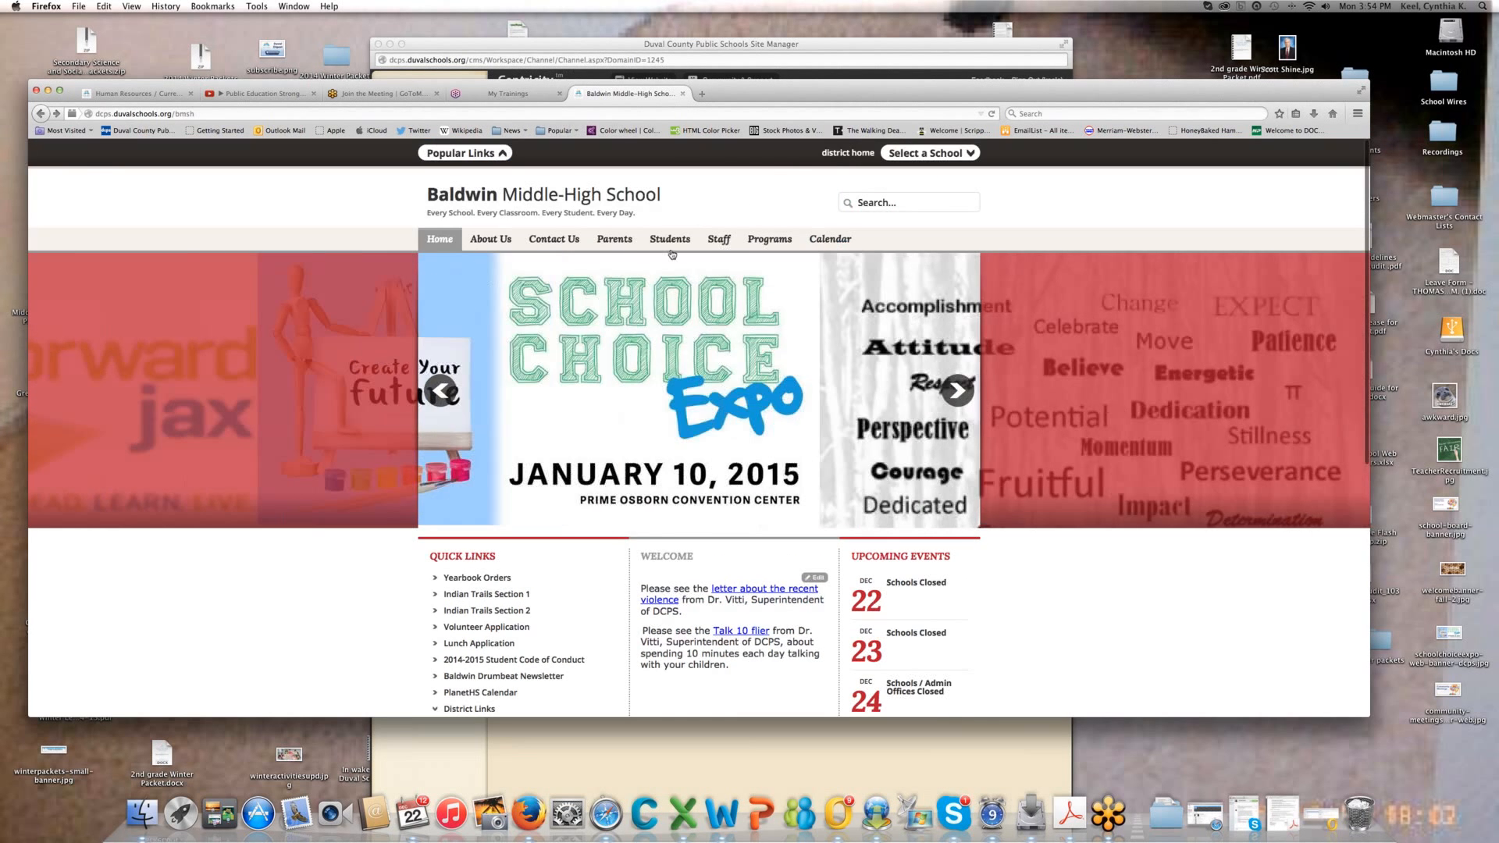
mouse_move(670, 239)
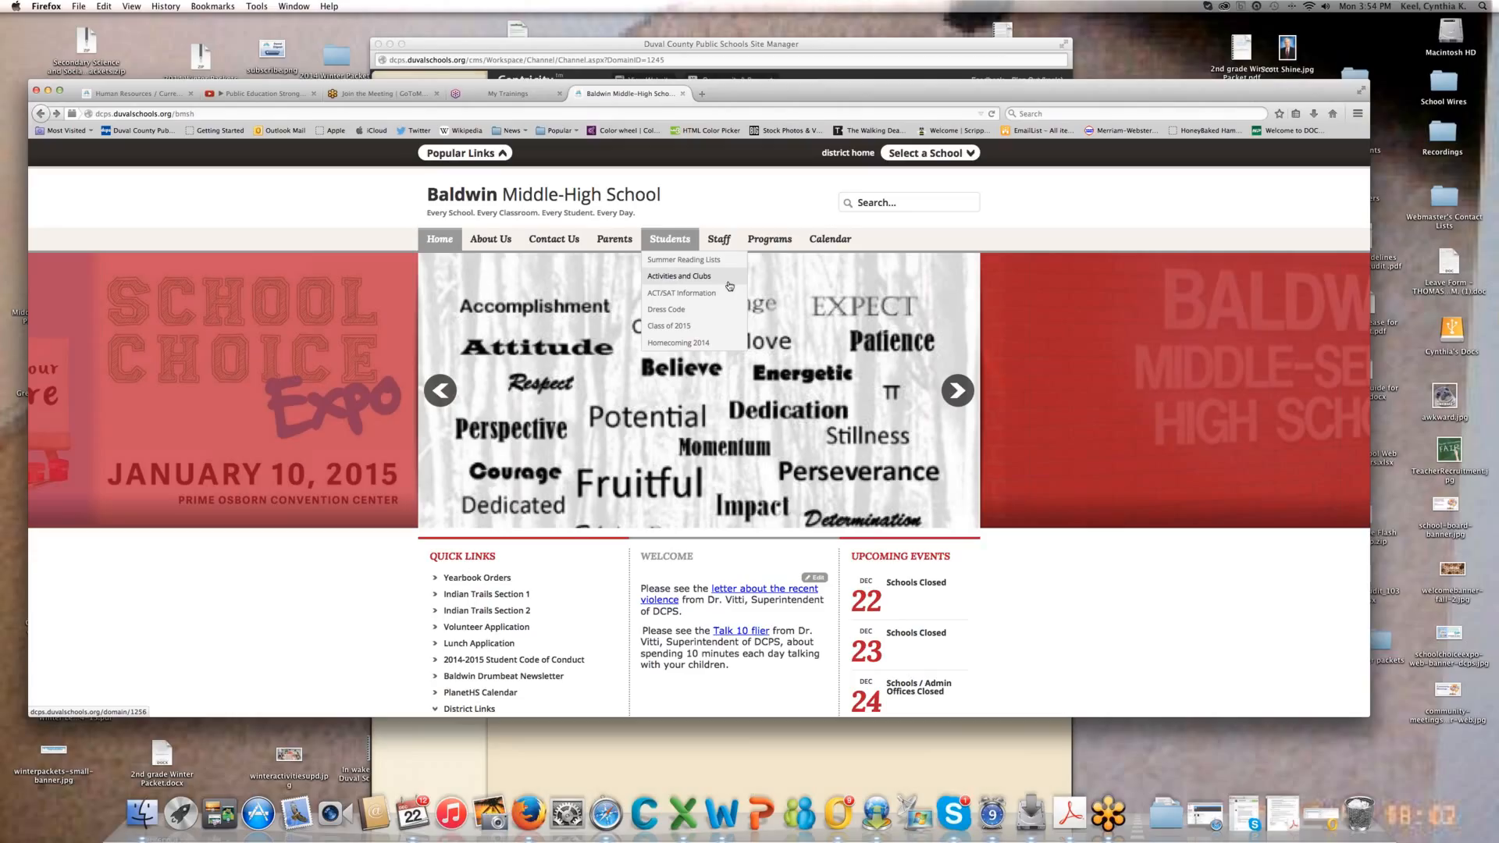
mouse_move(769, 239)
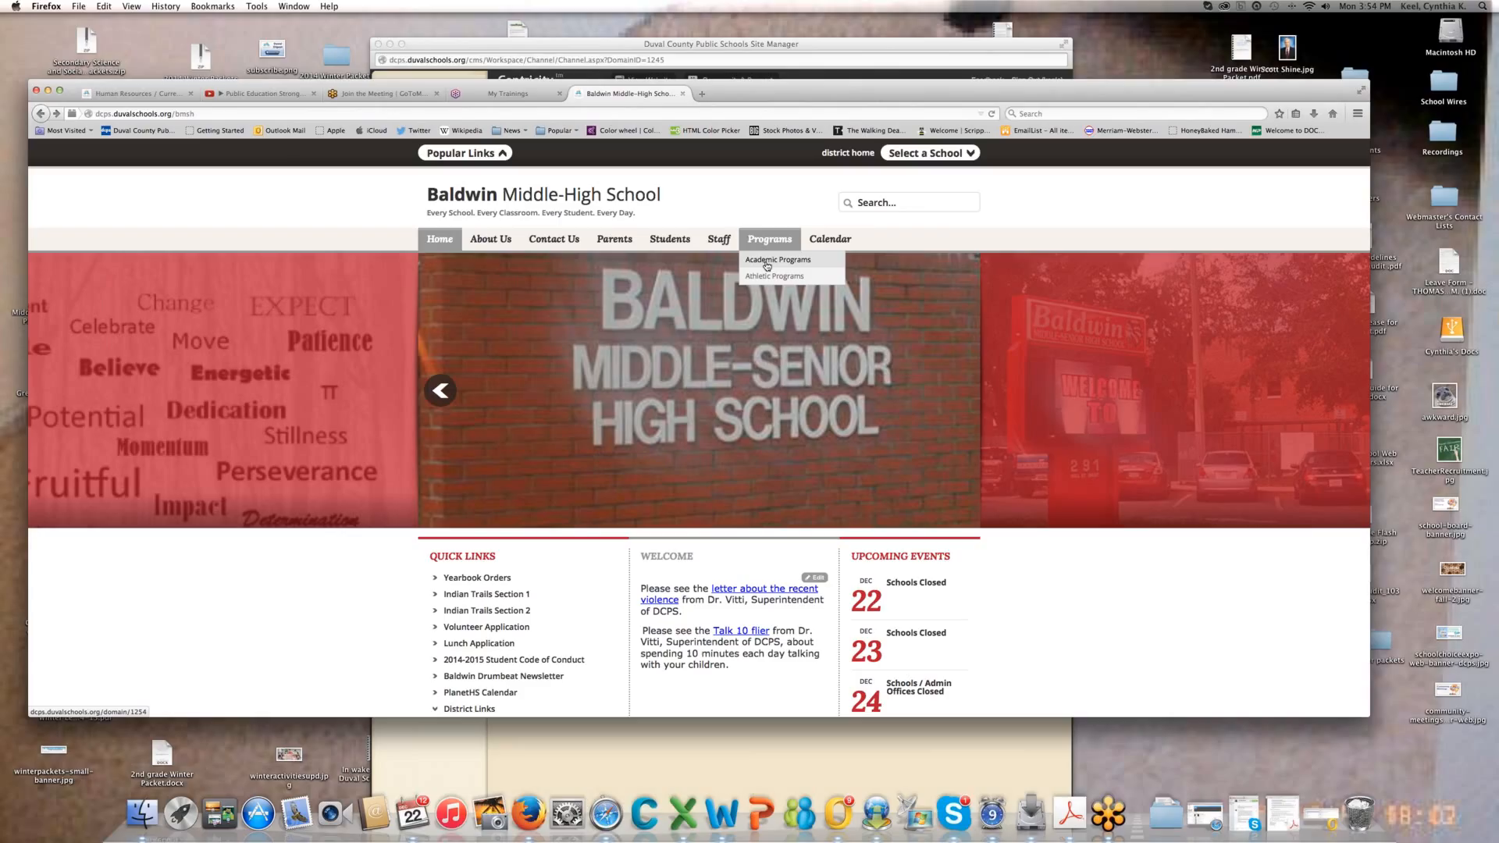
left_click(736, 45)
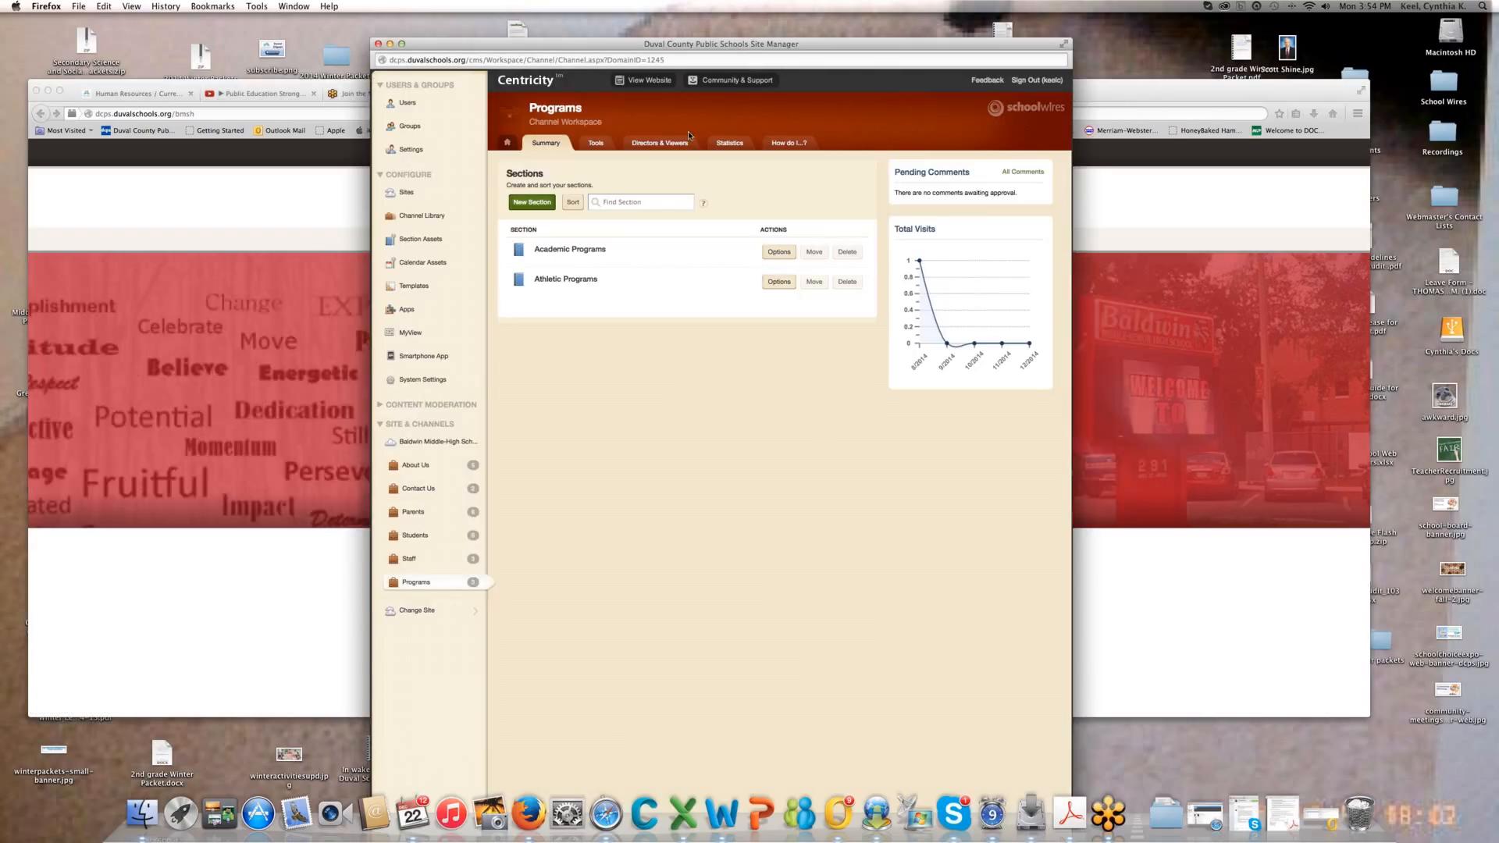
left_click(785, 256)
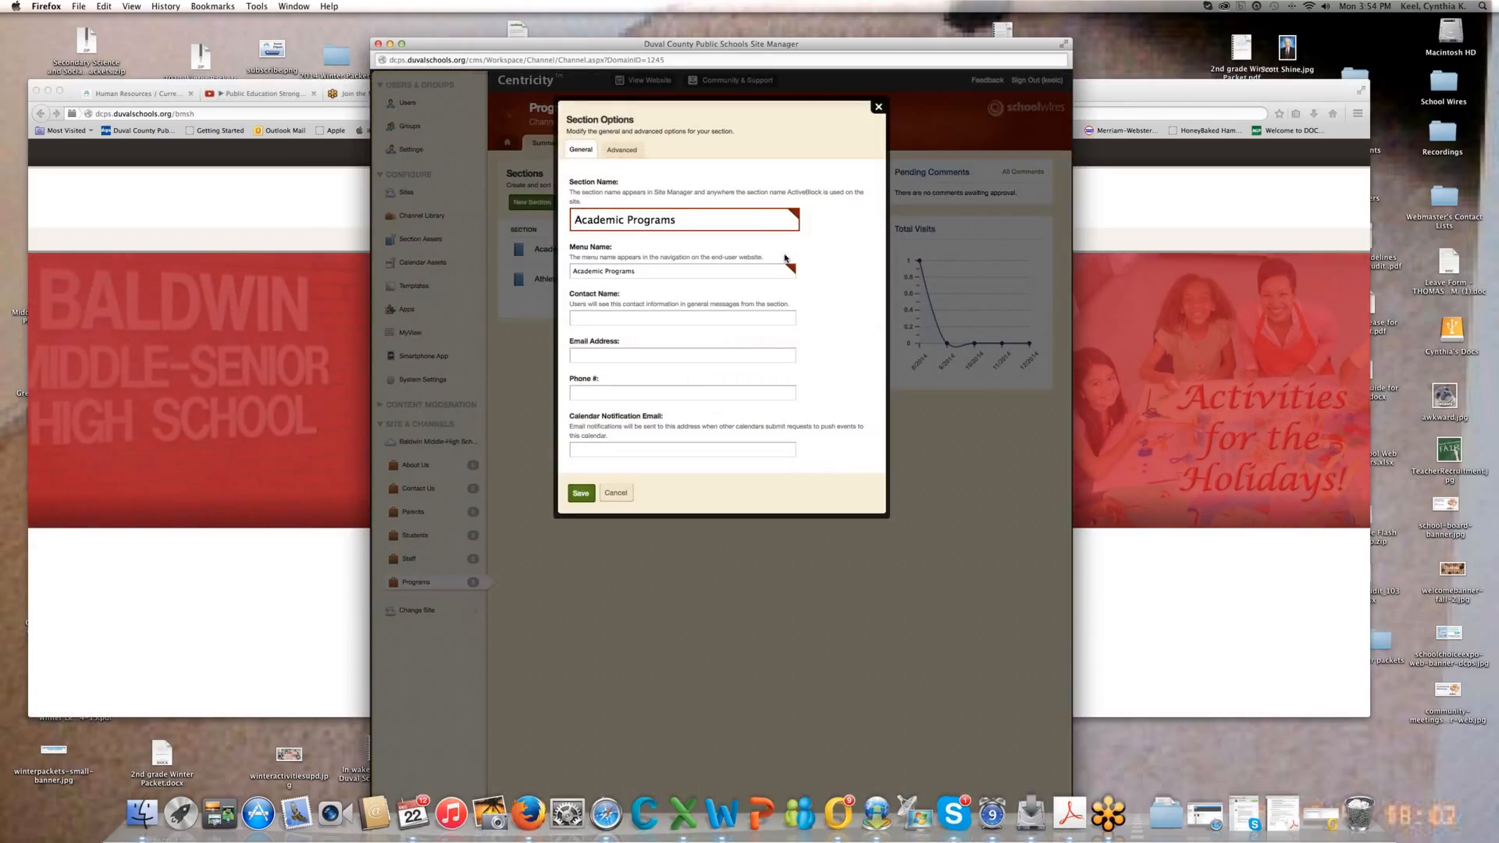
left_click(624, 151)
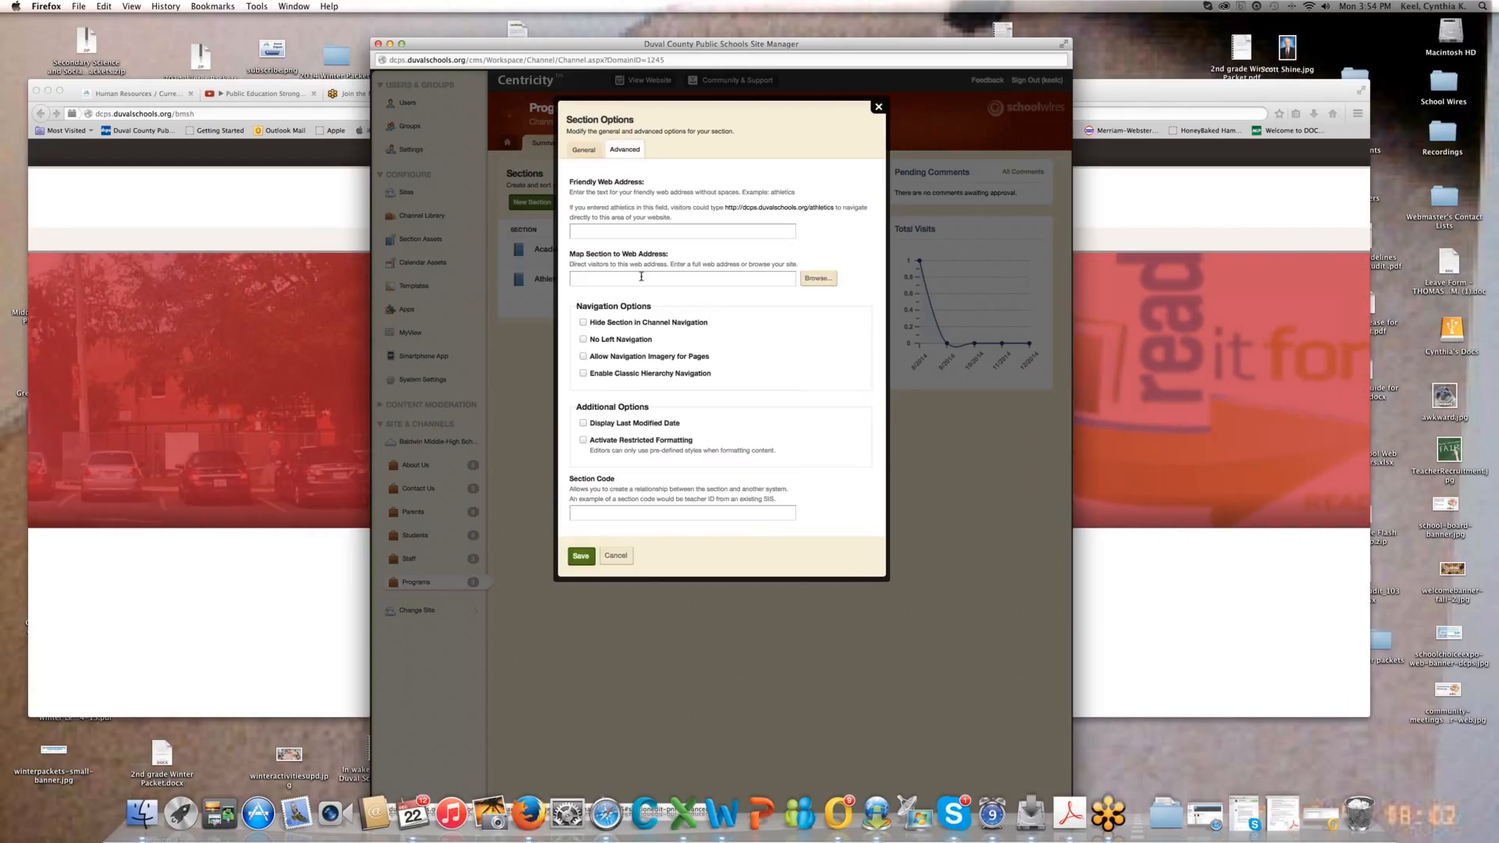
left_click(605, 275)
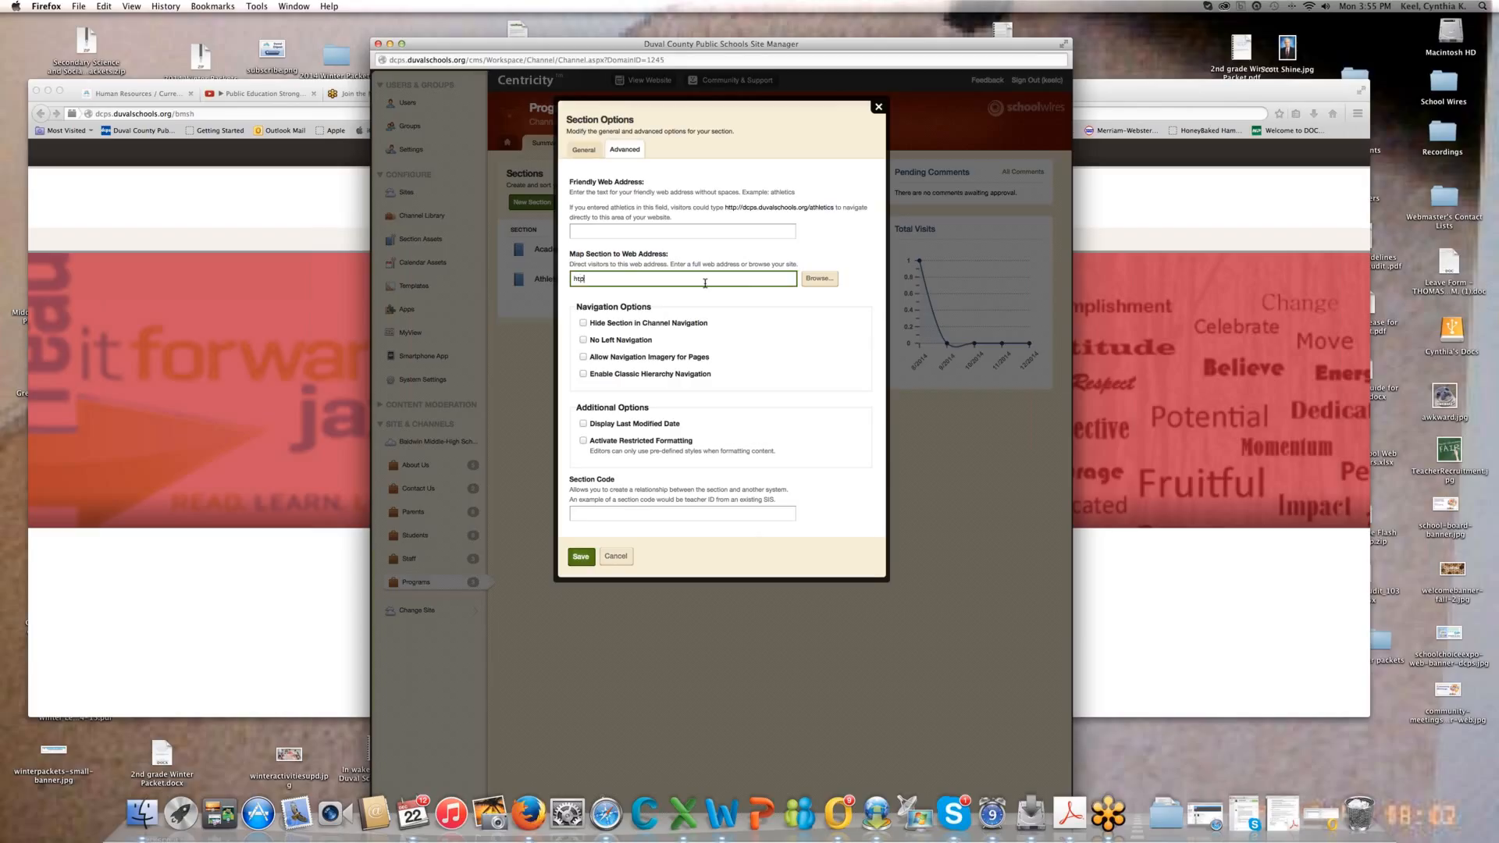
type("://")
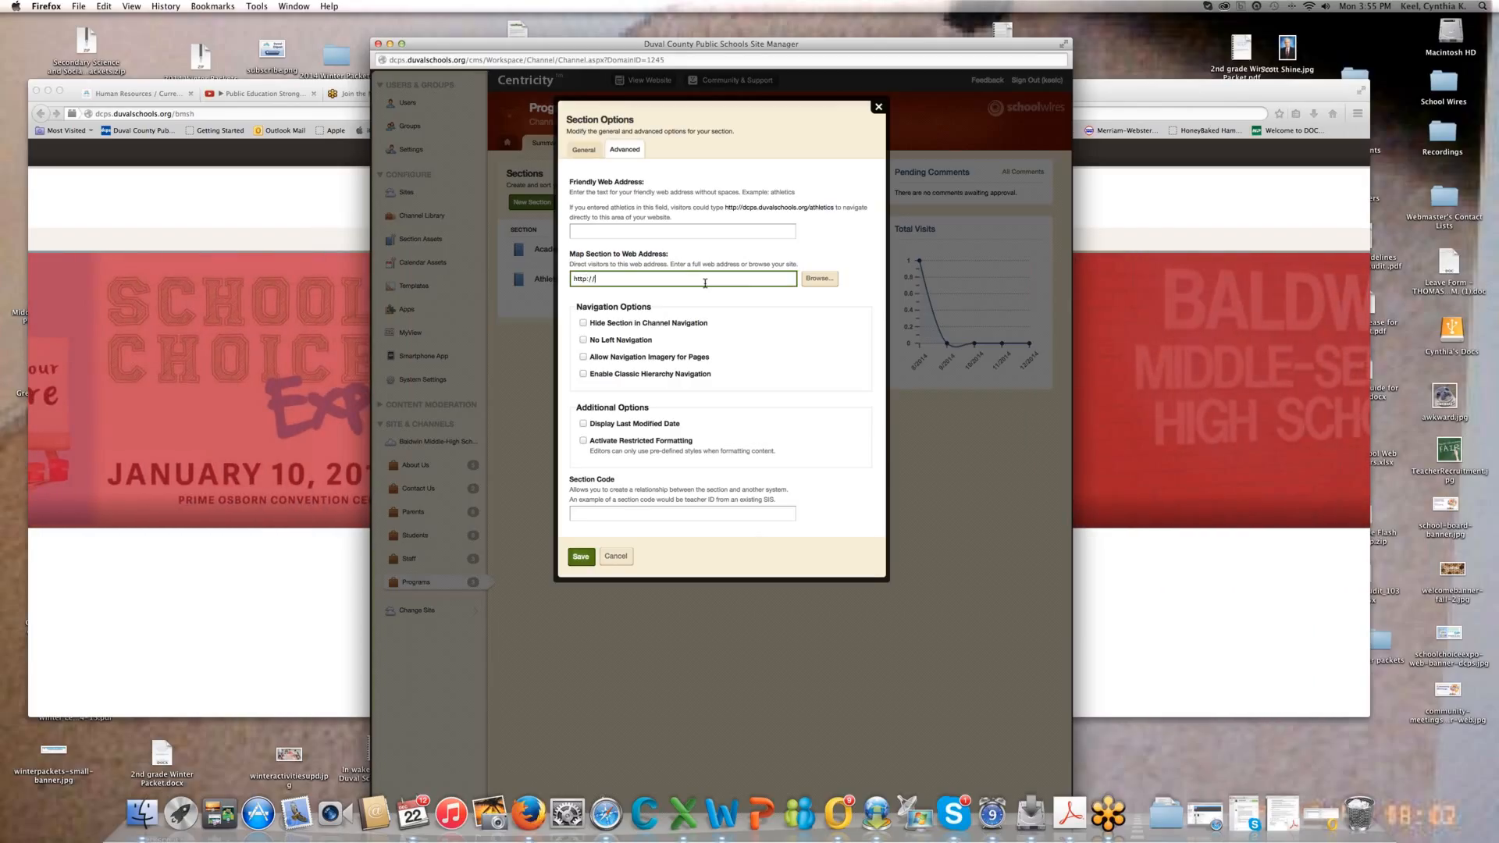
type("www.google.com")
left_click(813, 493)
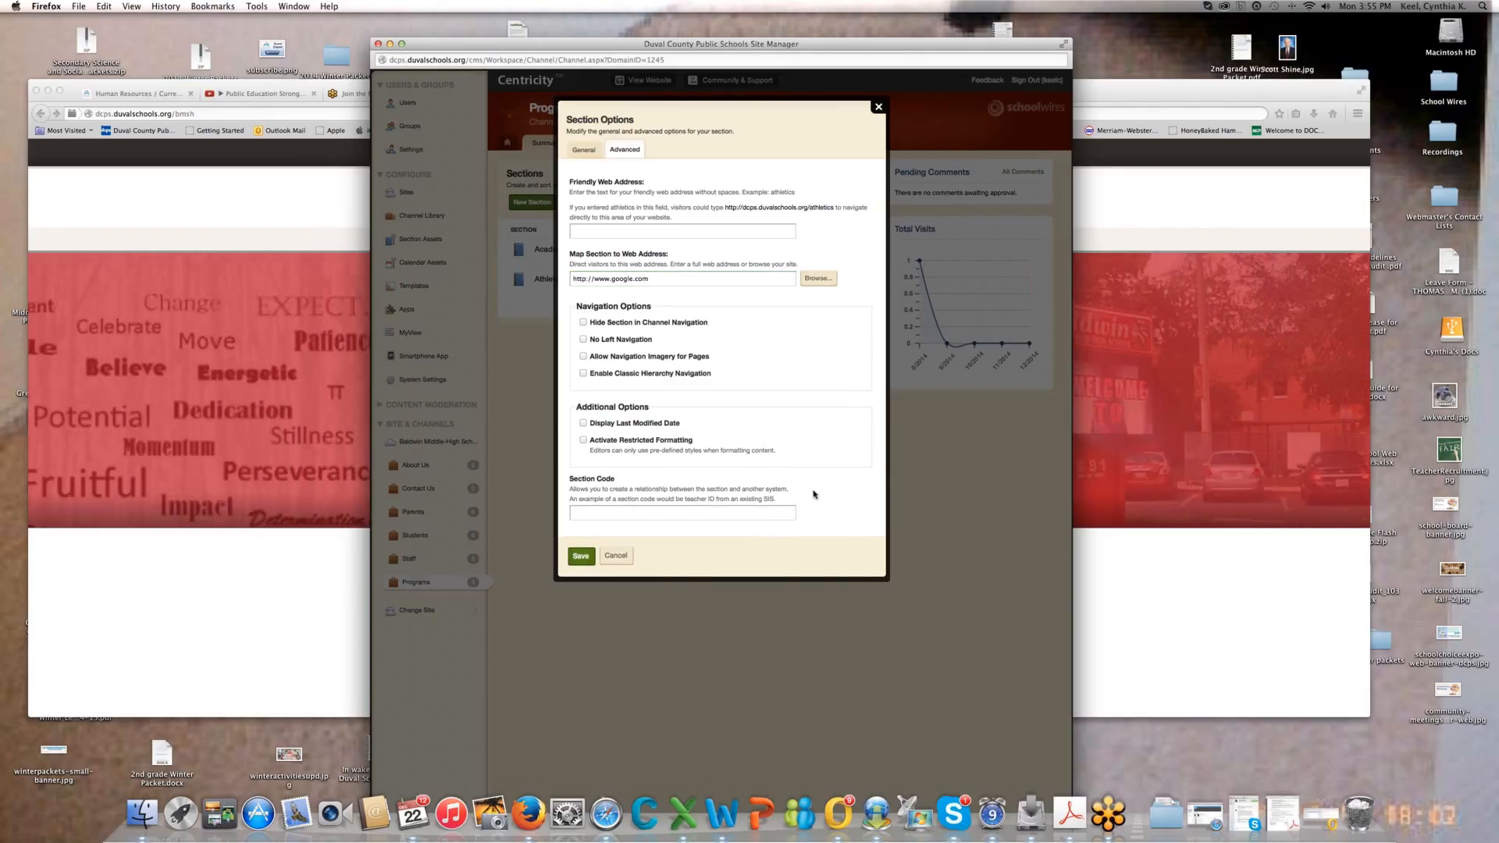
left_click(581, 555)
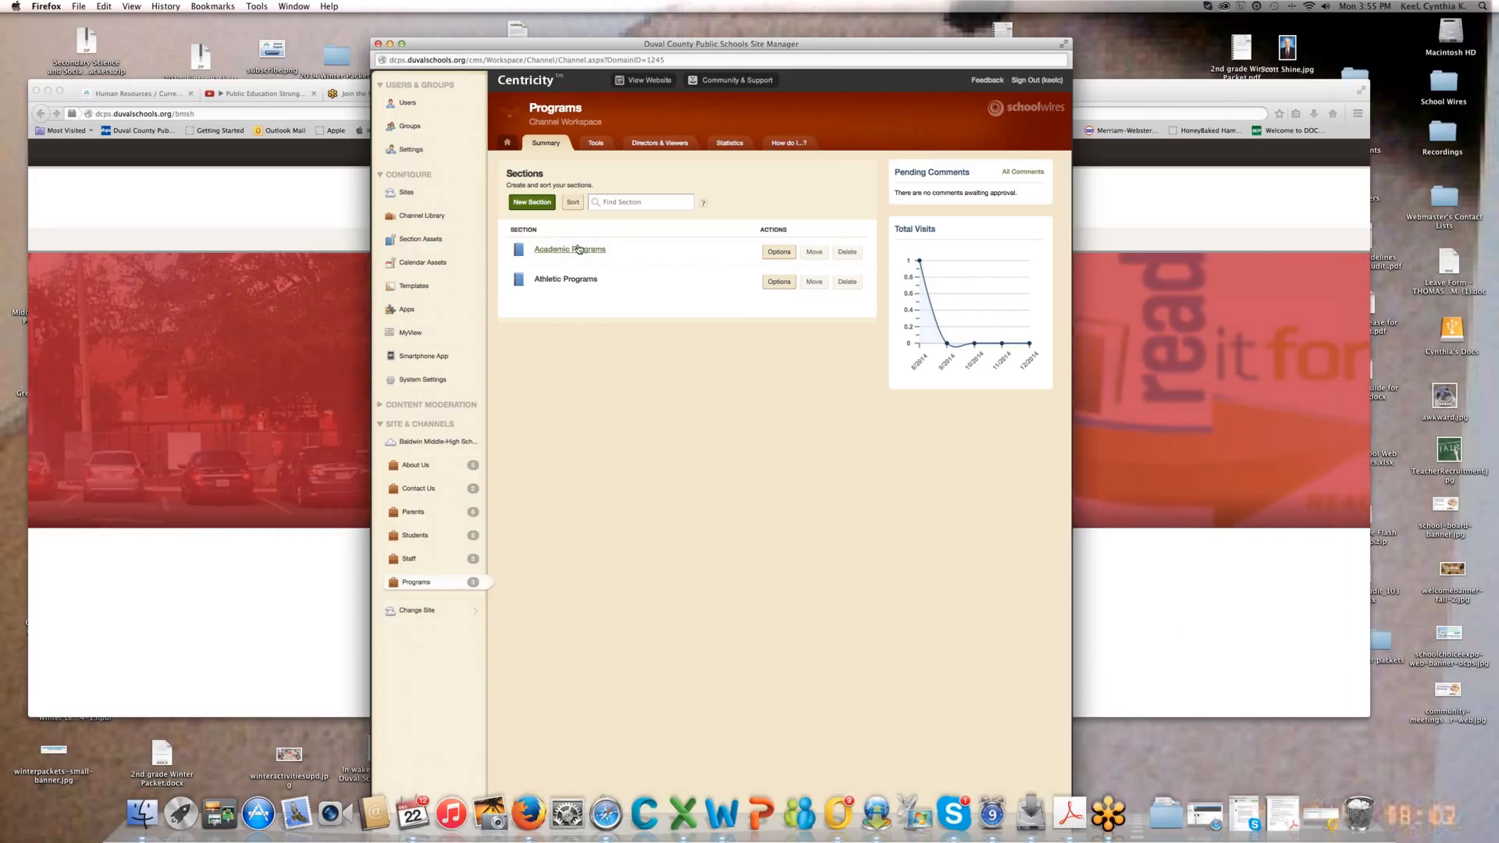
- Clear the mapped web address from the Academic Programs section's advanced options and save
left_click(779, 252)
left_click(624, 149)
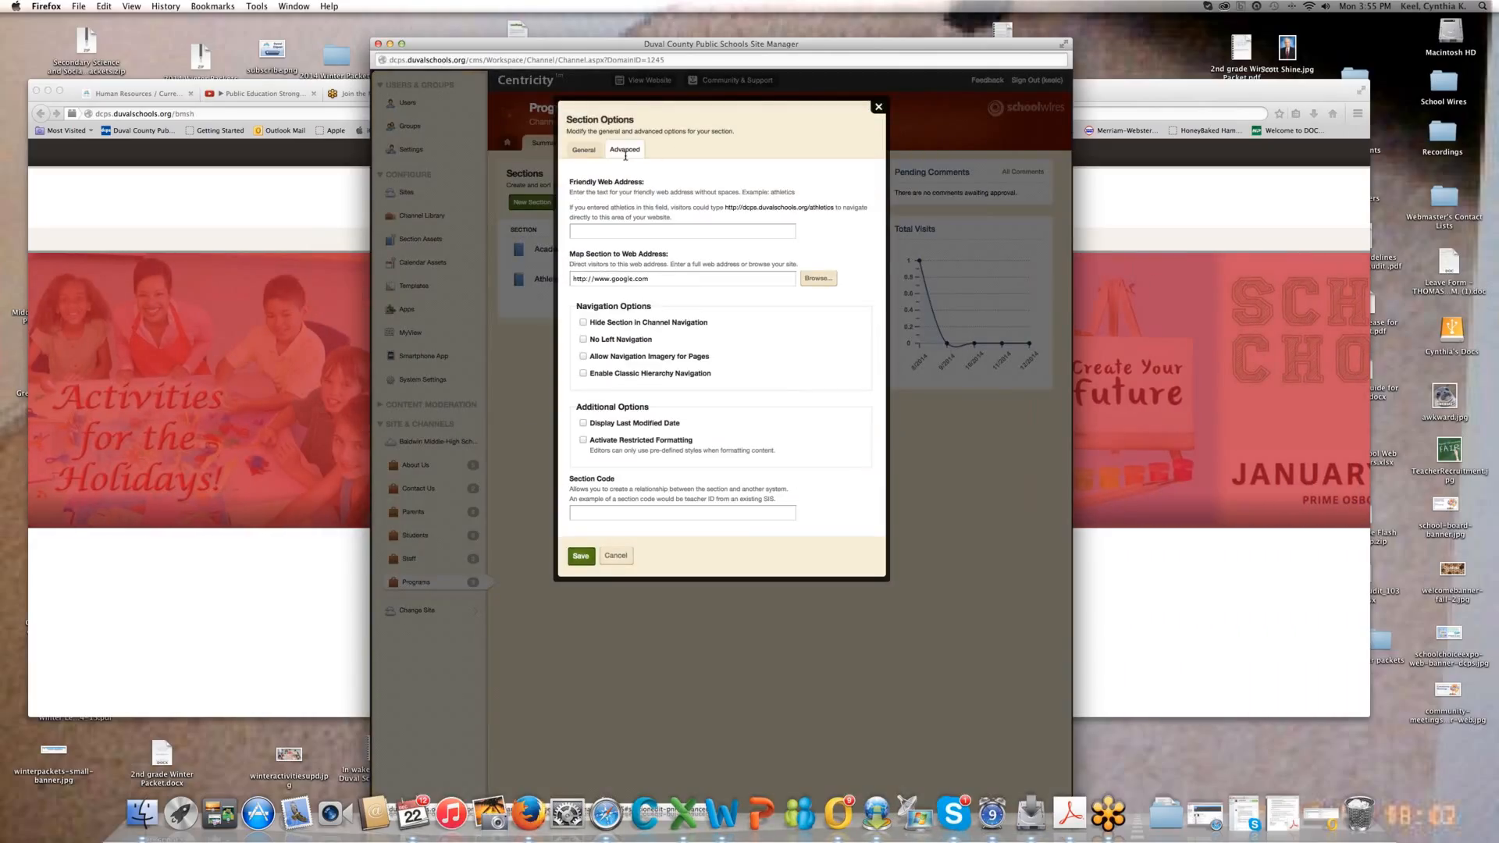
double_click(685, 277)
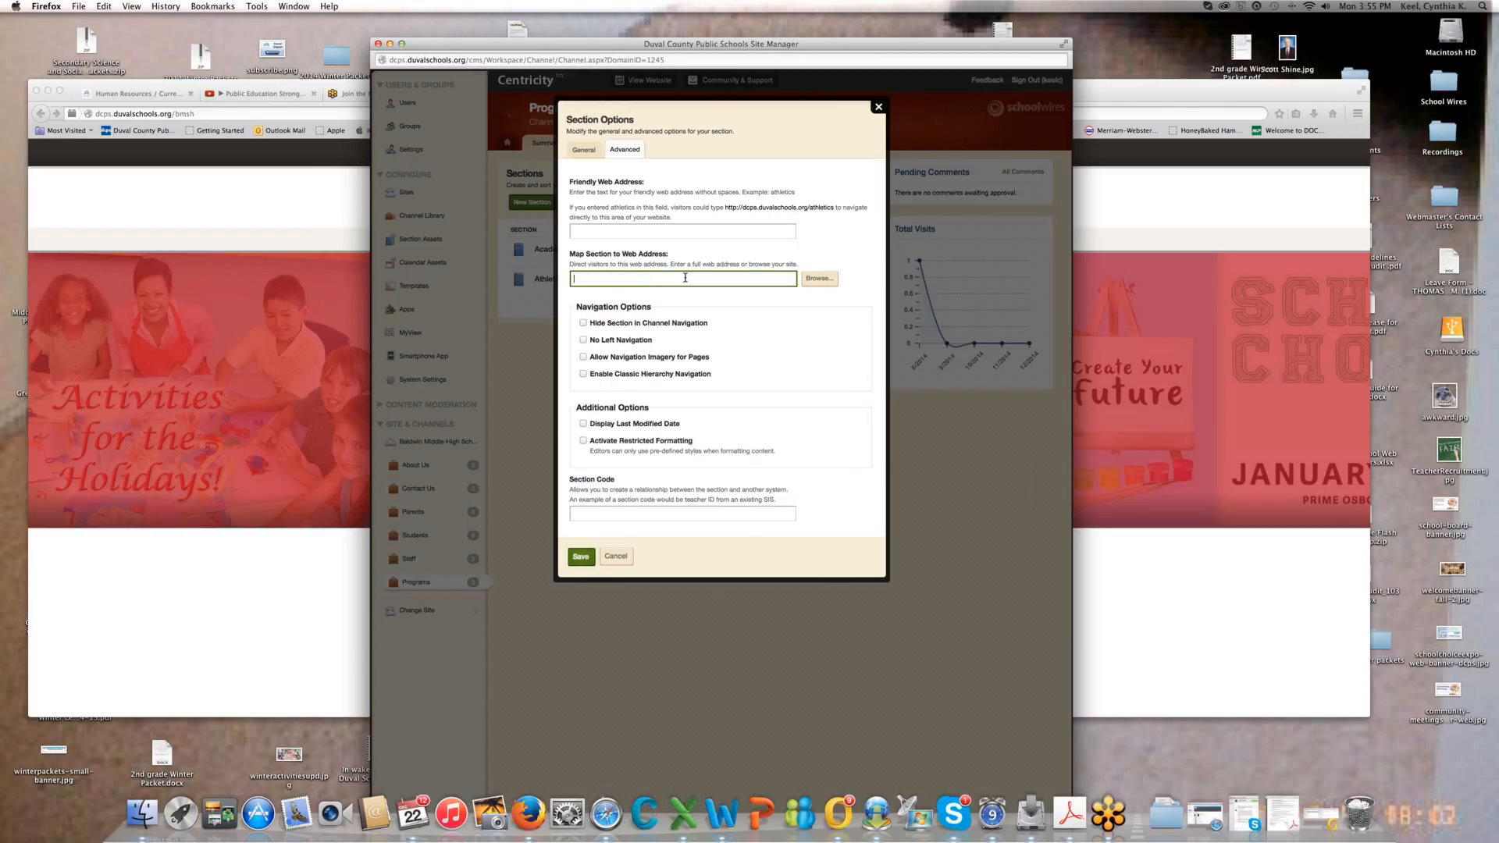
left_click(580, 558)
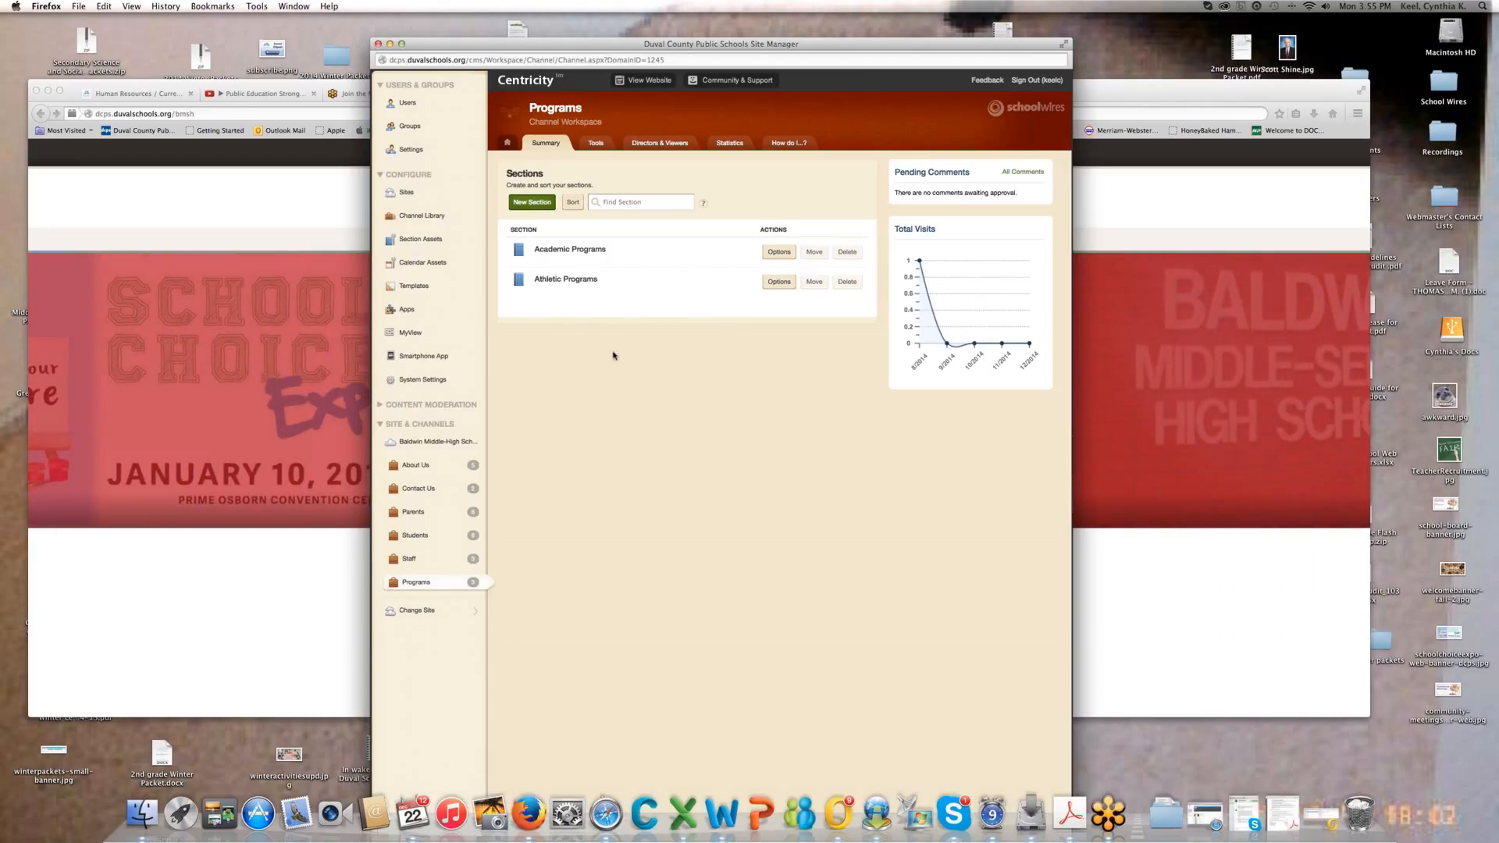
- Open the Principal's Page section of the About Us channel, check its statistics, and open its page for editing
left_click(474, 467)
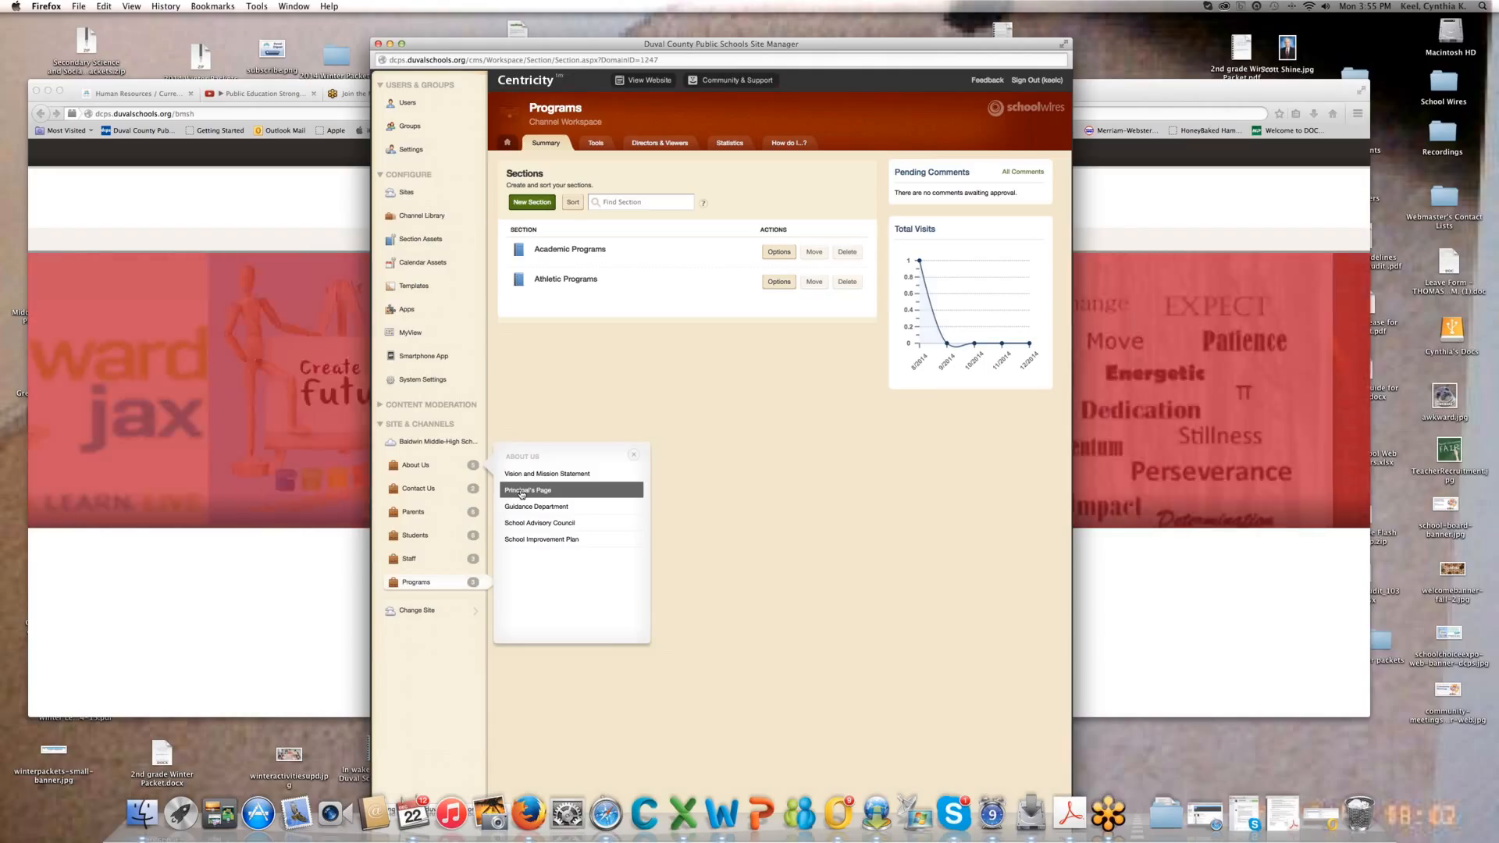
left_click(522, 492)
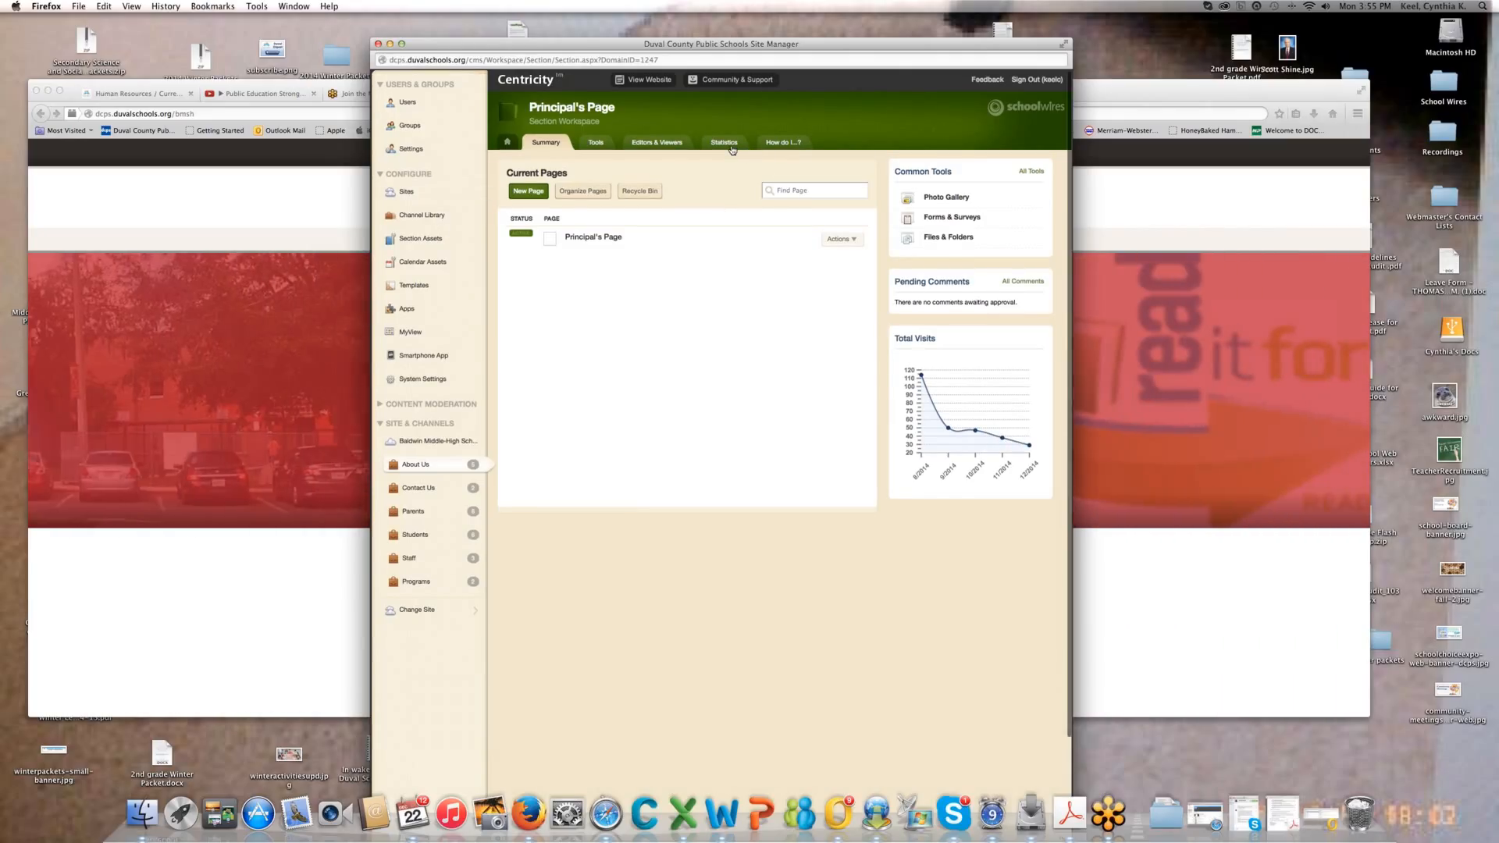
left_click(732, 144)
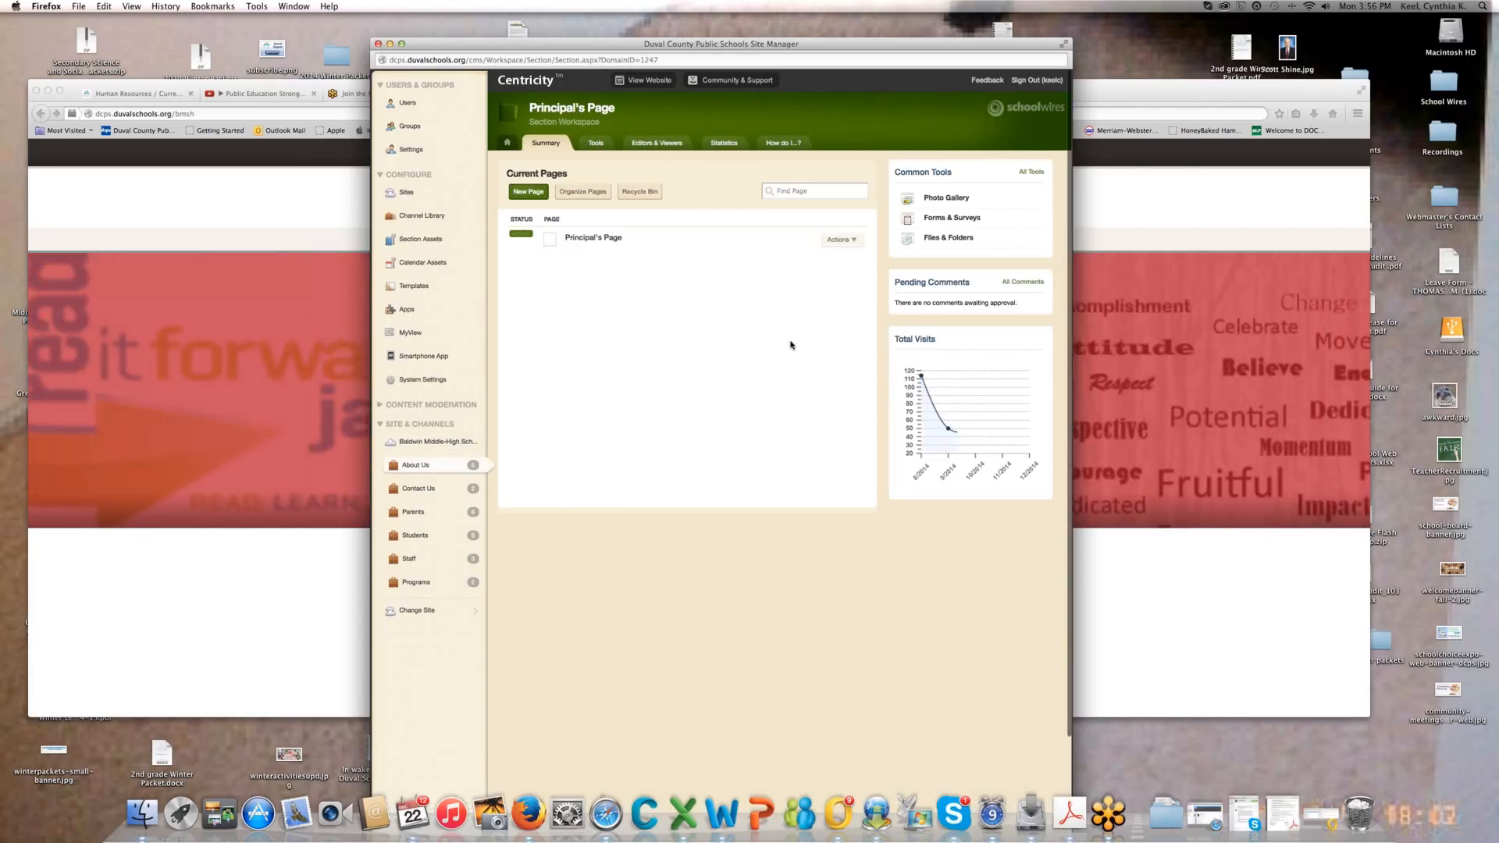
left_click(839, 240)
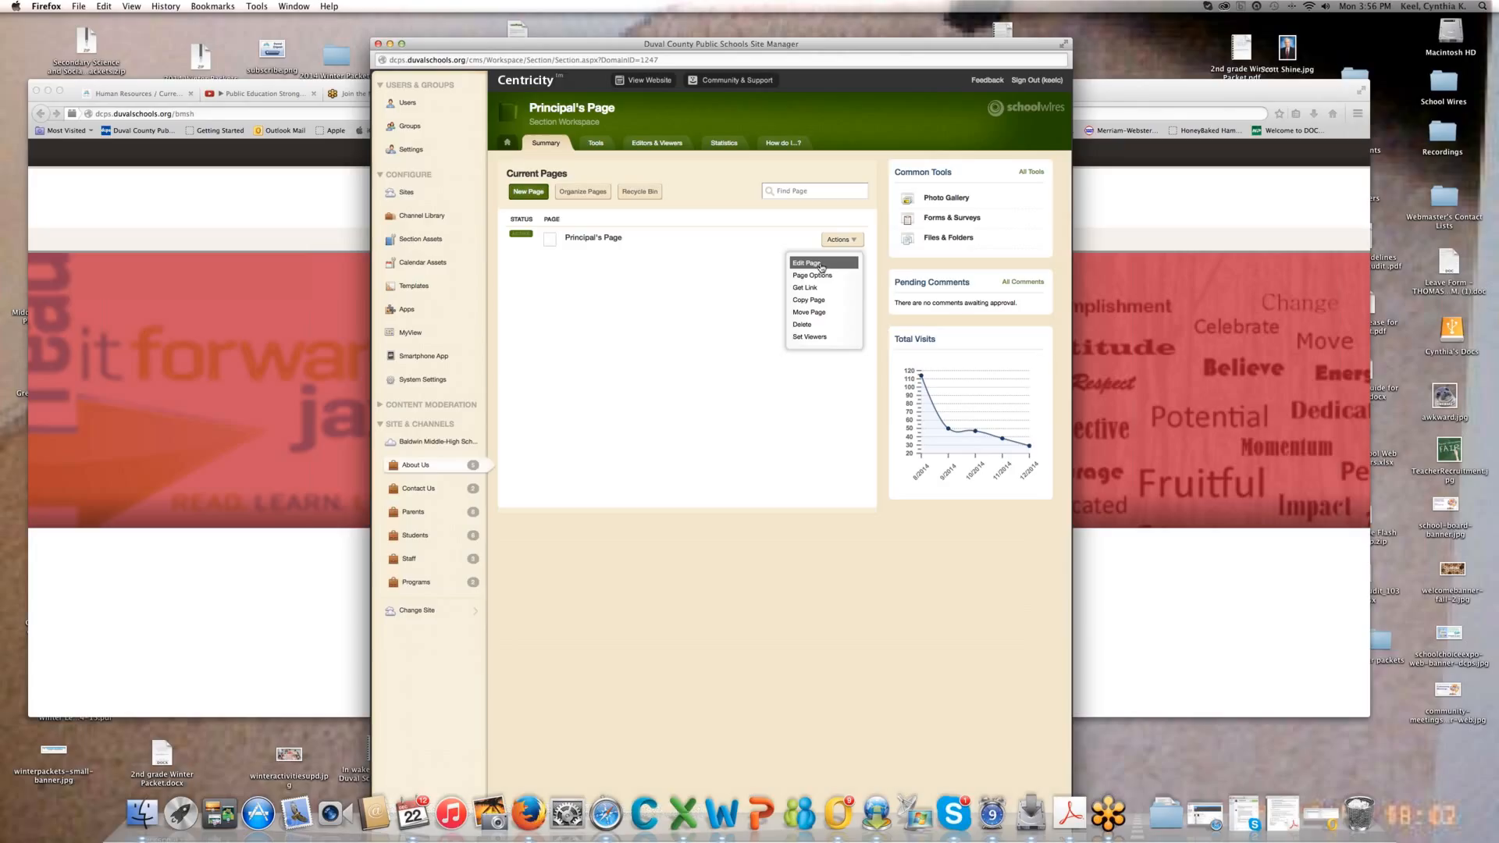
left_click(821, 265)
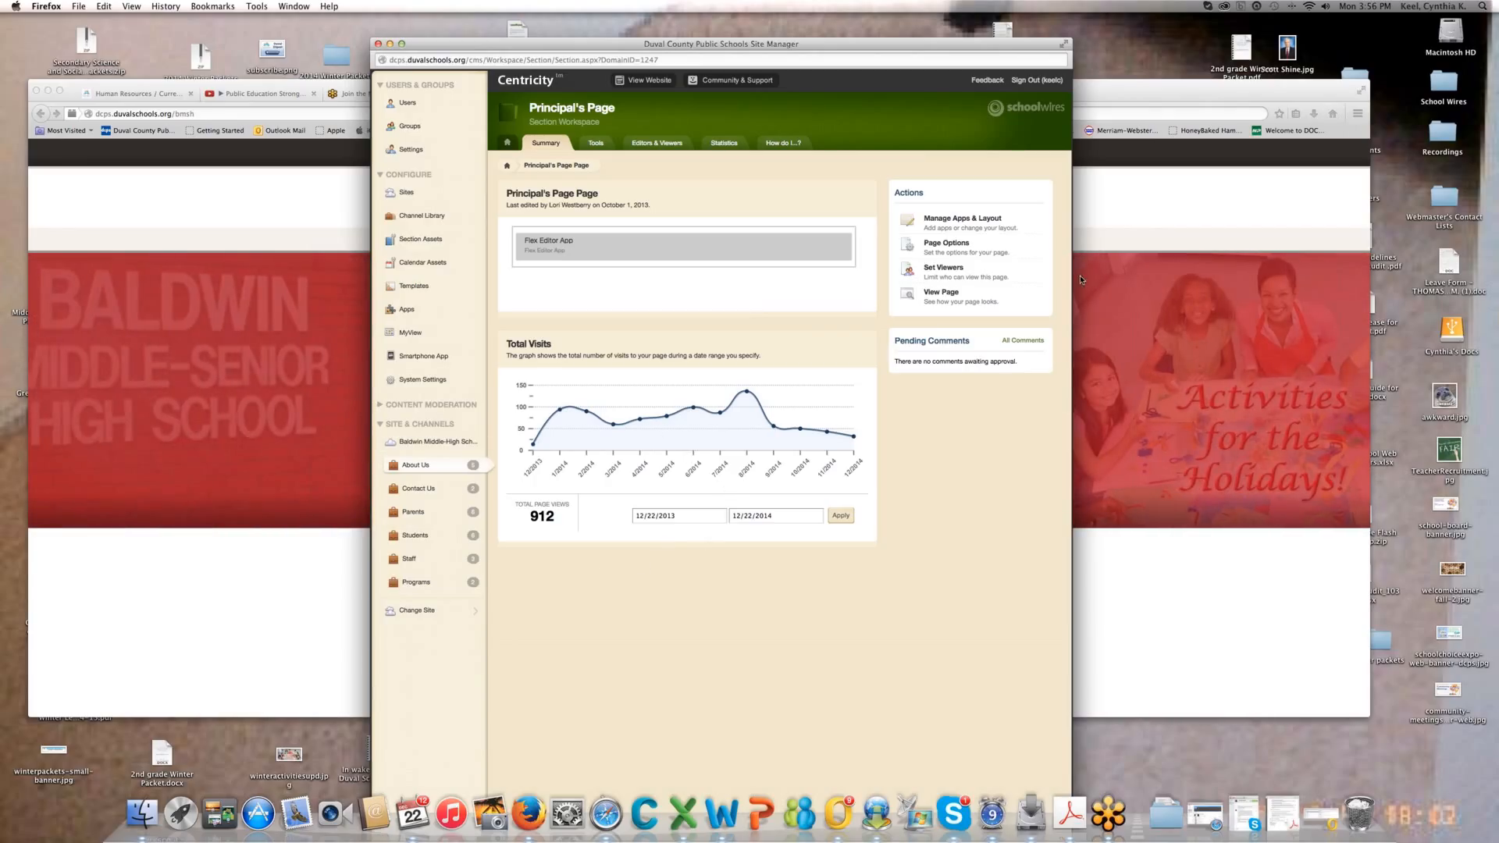
- Examine the Baldwin Middle-High School homepage on the website, including its channel menus, quick links, announcements and upcoming events
left_click(1085, 221)
scroll(883, 437, "down", 5)
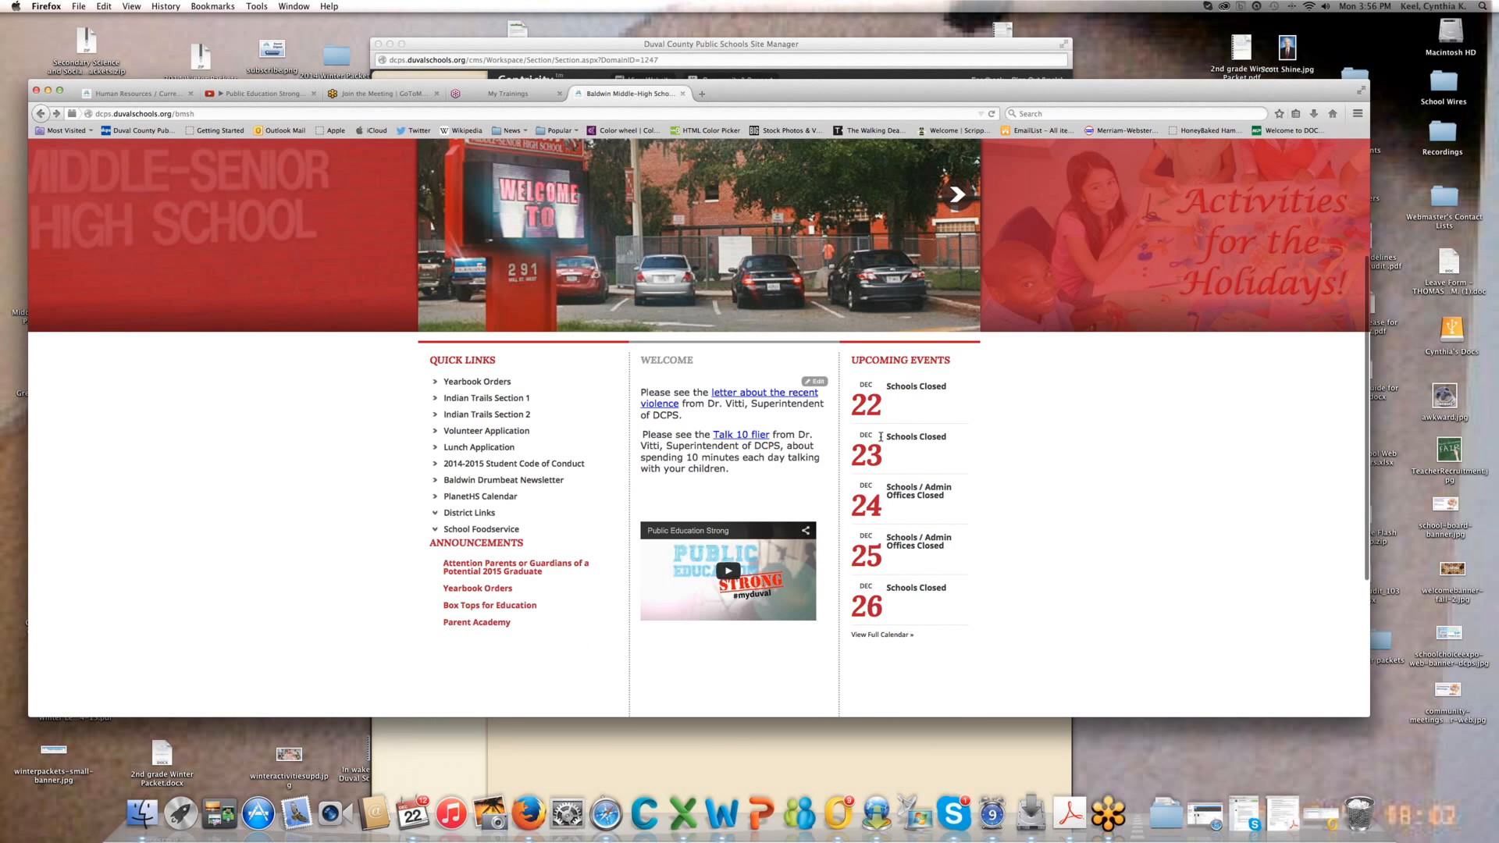
scroll(881, 437, "up", 5)
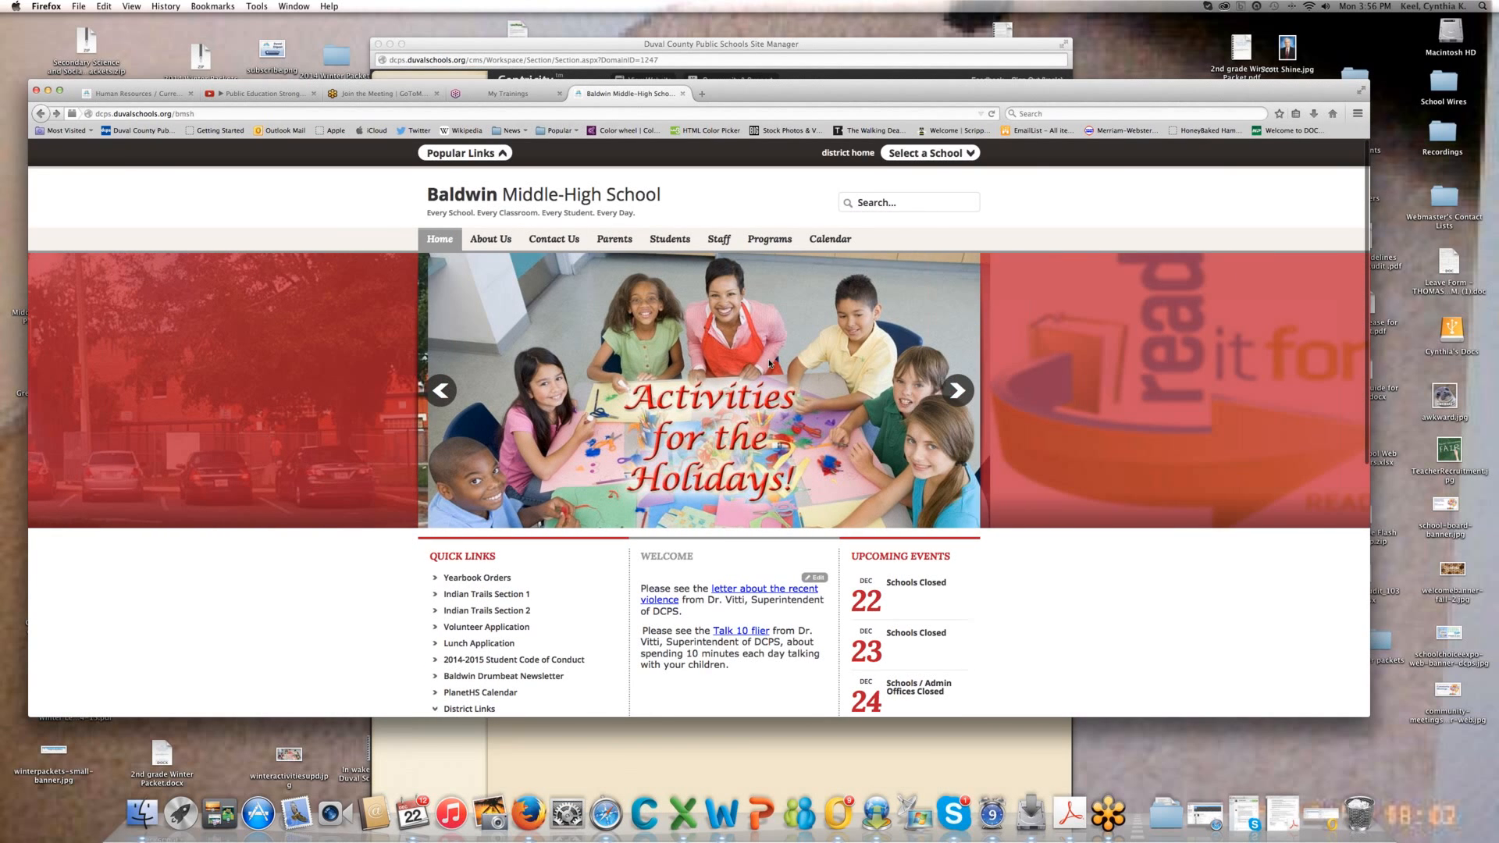
mouse_move(491, 245)
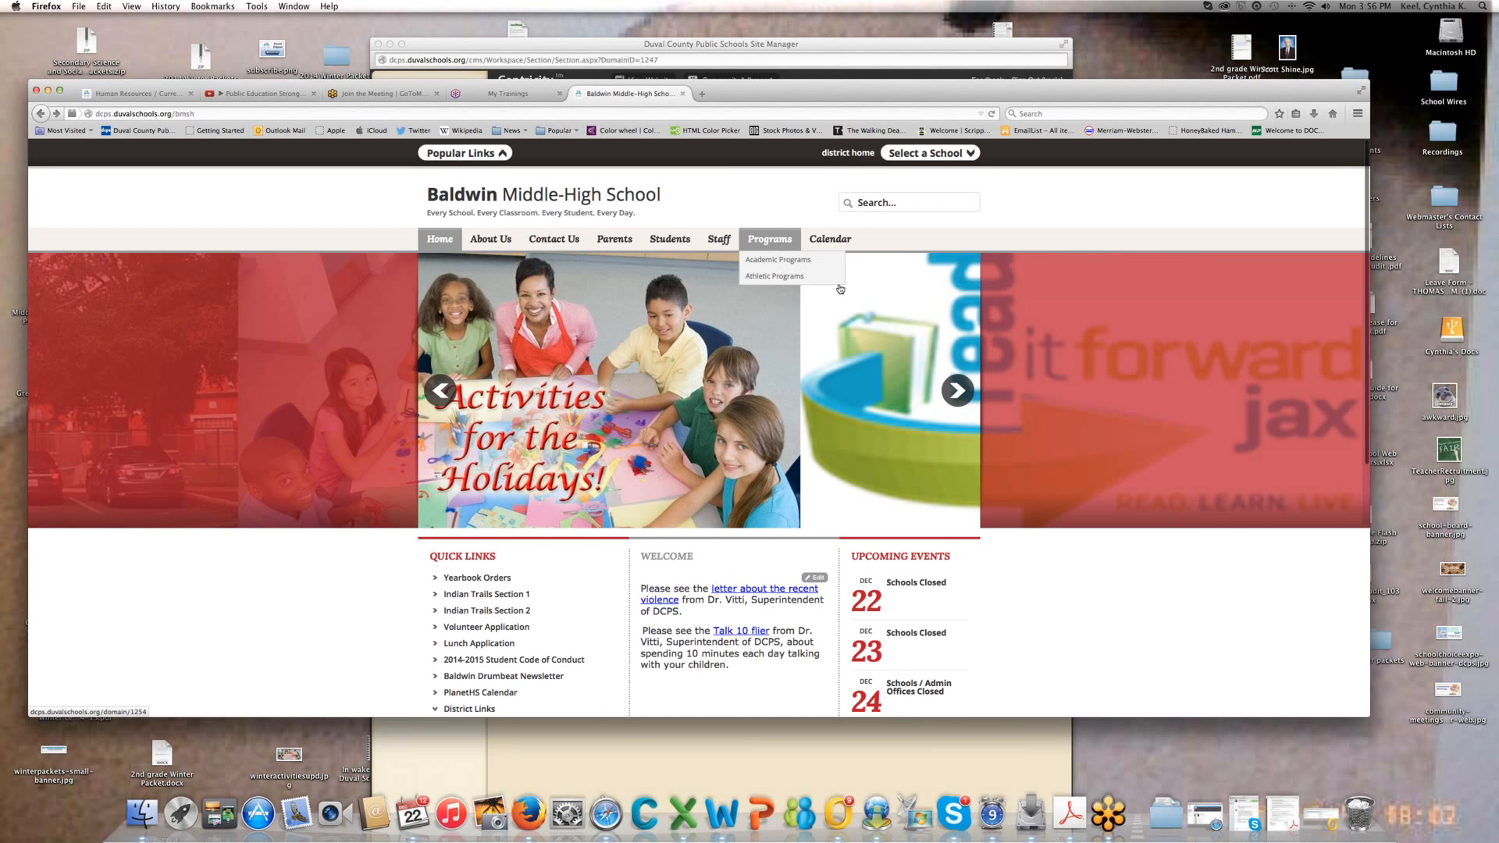
scroll(823, 334, "down", 1)
scroll(822, 334, "down", 3)
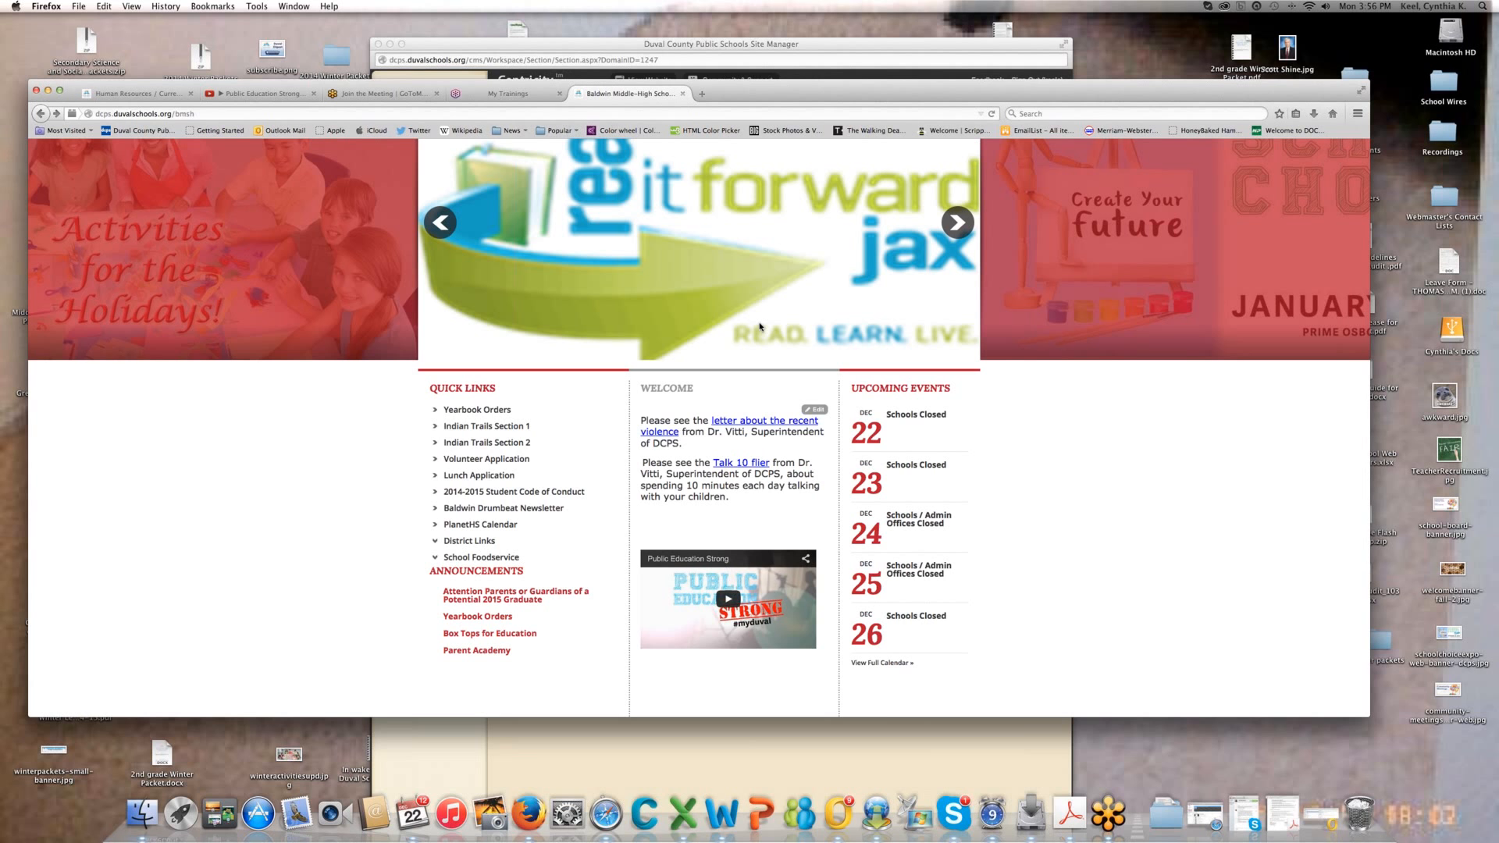
scroll(759, 326, "down", 3)
scroll(760, 326, "up", 5)
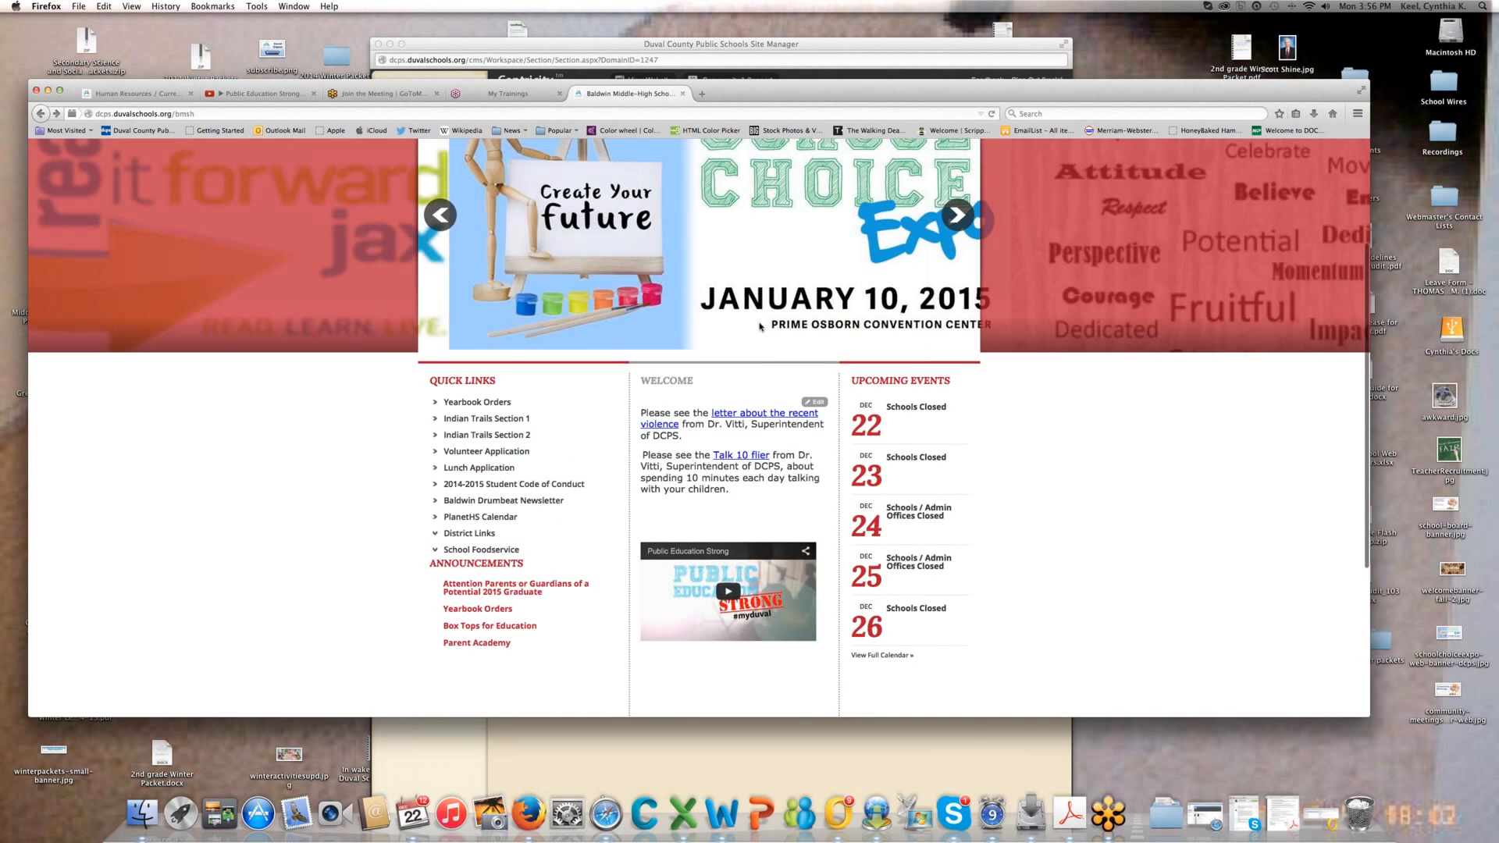